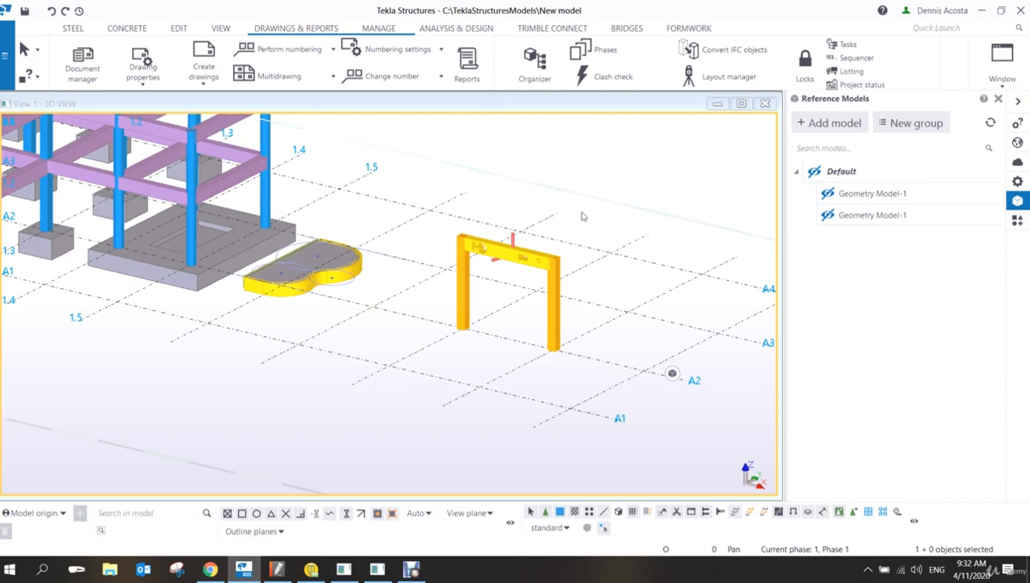
Place a pad footing at the outermost grid intersection at the labelled end of line A1, near the yellow frame.
scroll(296, 343, up, 3)
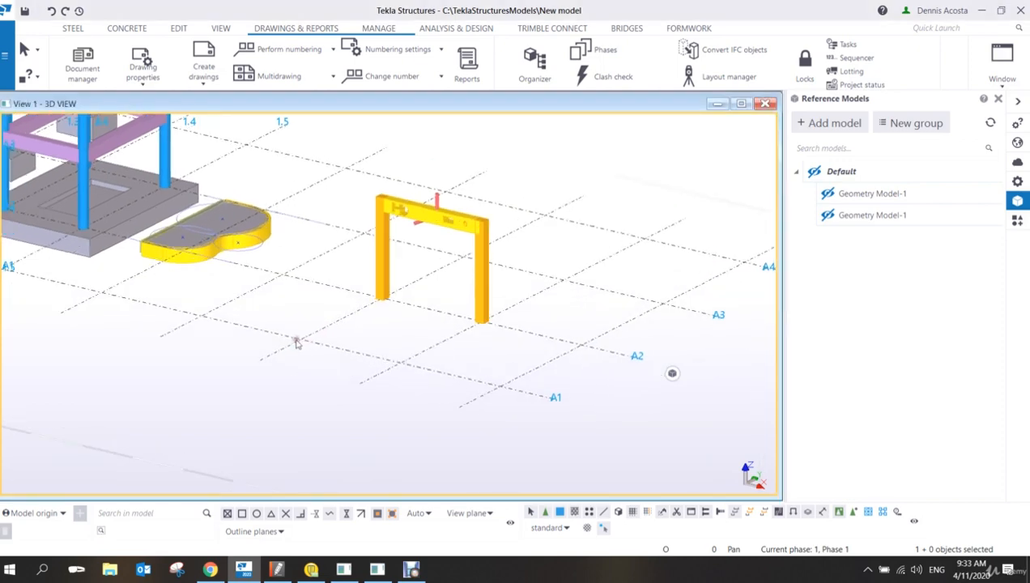
scroll(297, 344, up, 2)
click(128, 28)
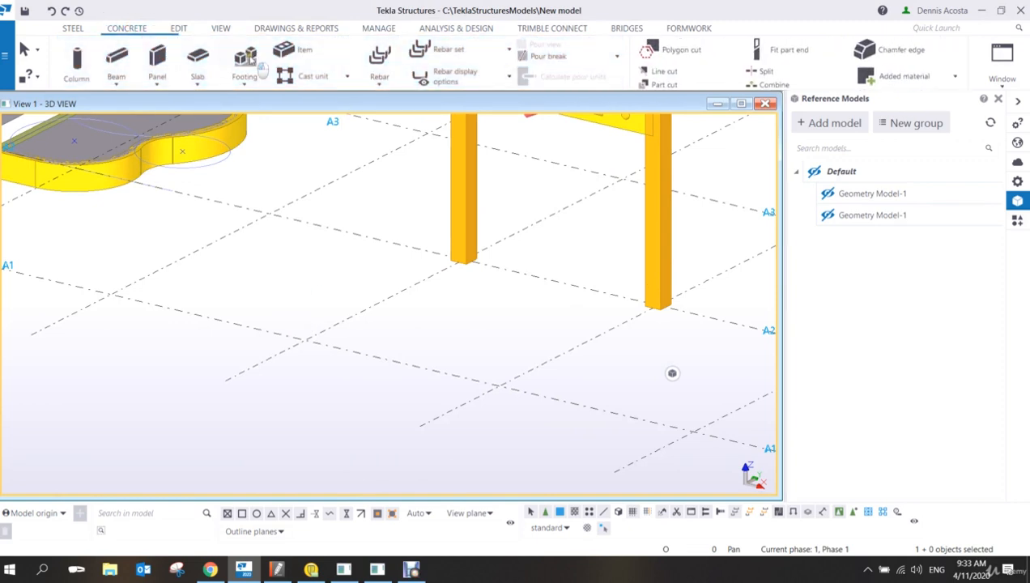
click(247, 77)
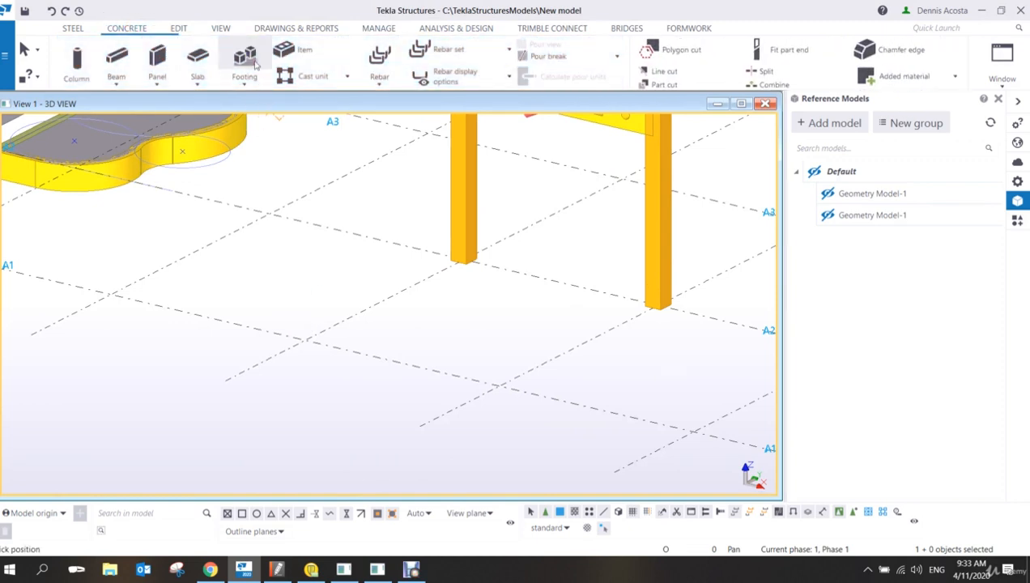
middle_drag(360, 300, 405, 312)
scroll(354, 364, up, 5)
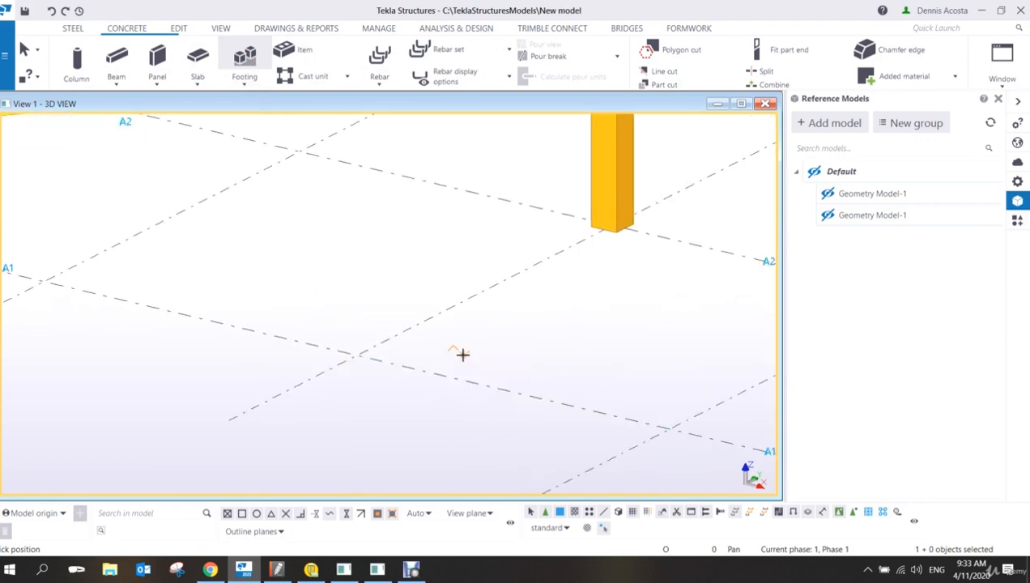
middle_drag(571, 373, 310, 294)
scroll(311, 293, down, 3)
middle_drag(581, 375, 451, 321)
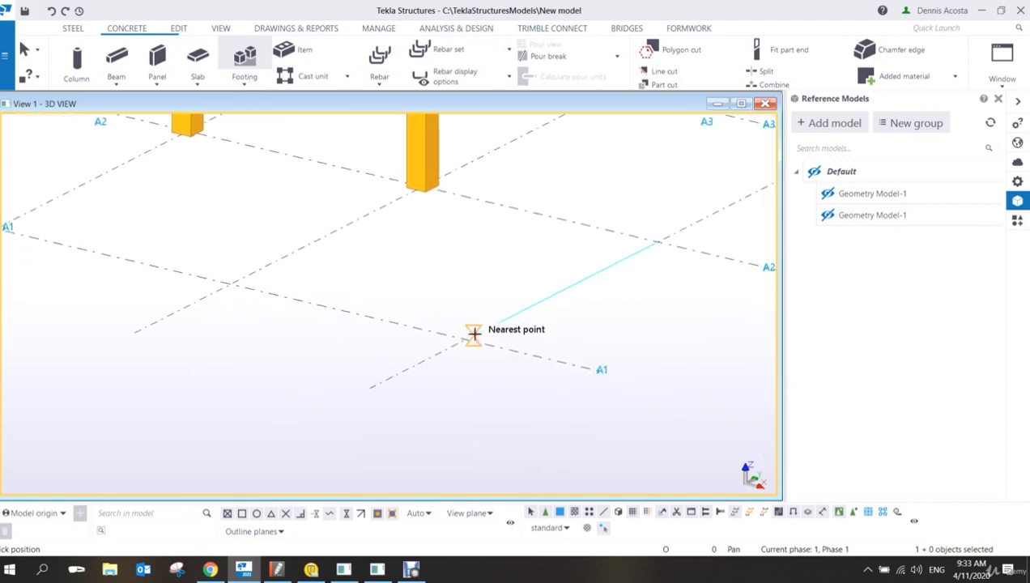
click(465, 333)
right_click(499, 307)
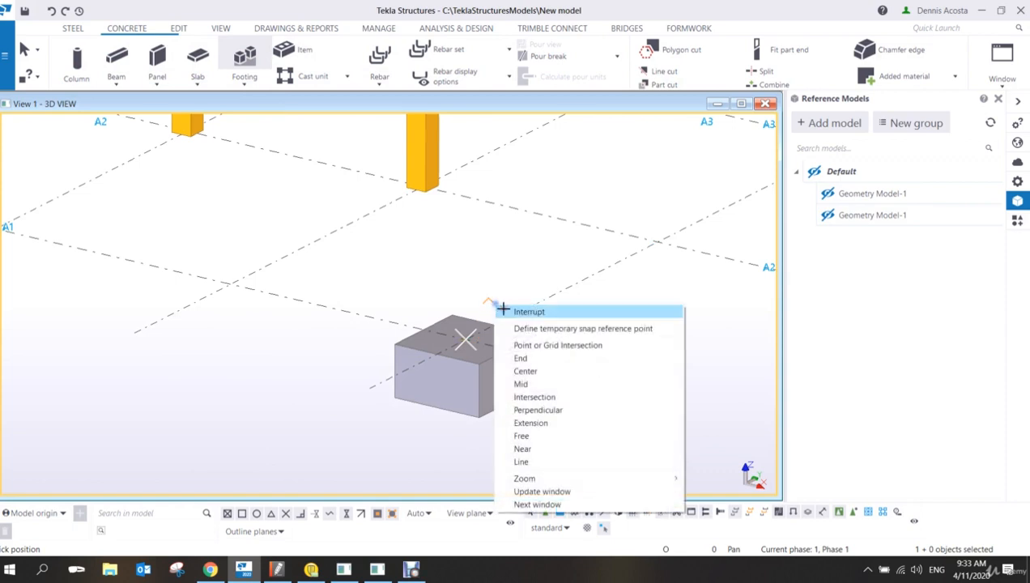
click(509, 312)
Turn off direct modification for the new footing and create a 3D view of that part.
scroll(508, 356, up, 7)
scroll(498, 401, down, 5)
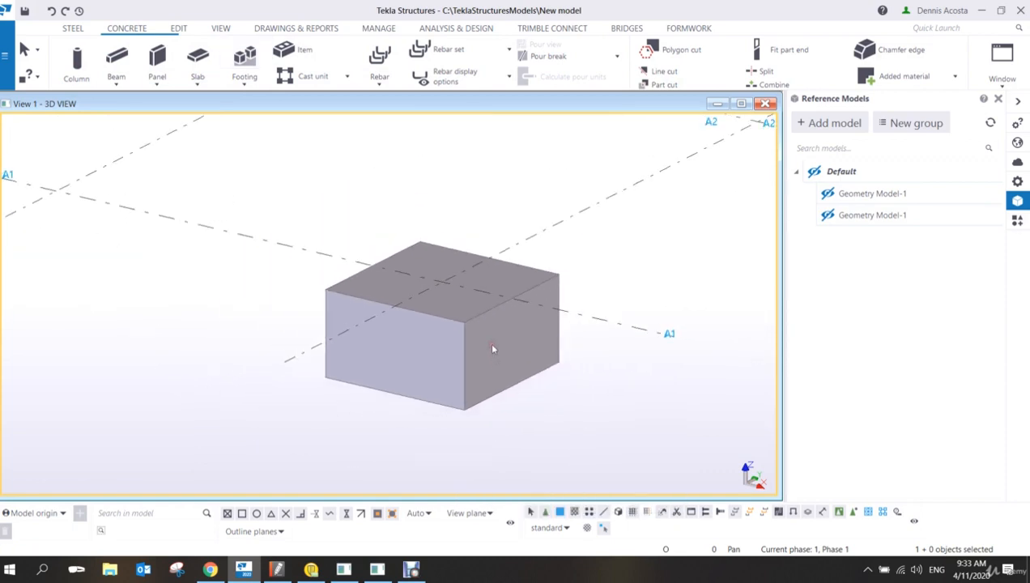
scroll(510, 351, down, 2)
scroll(488, 340, up, 3)
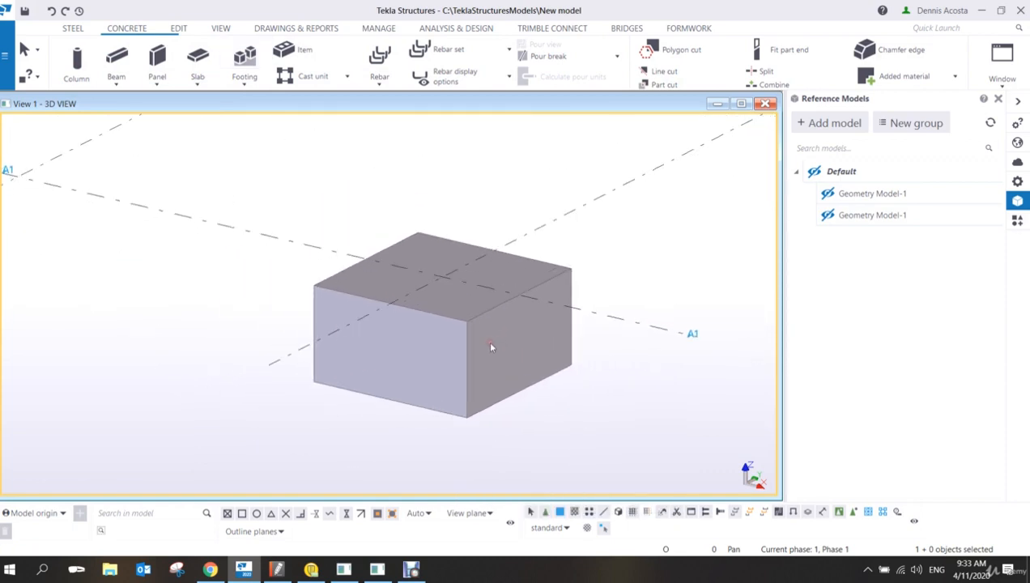
click(489, 342)
scroll(526, 292, down, 1)
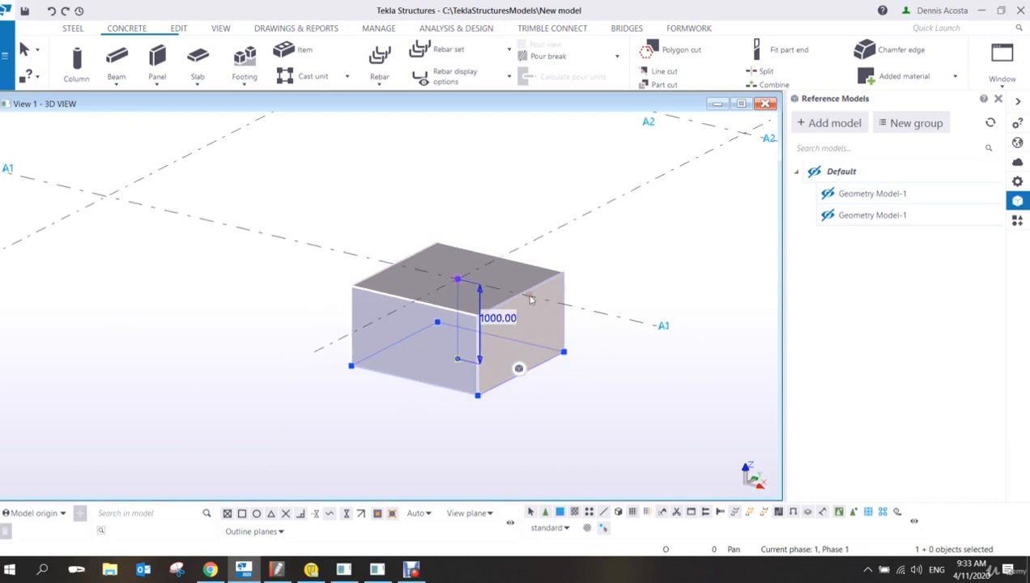
click(604, 530)
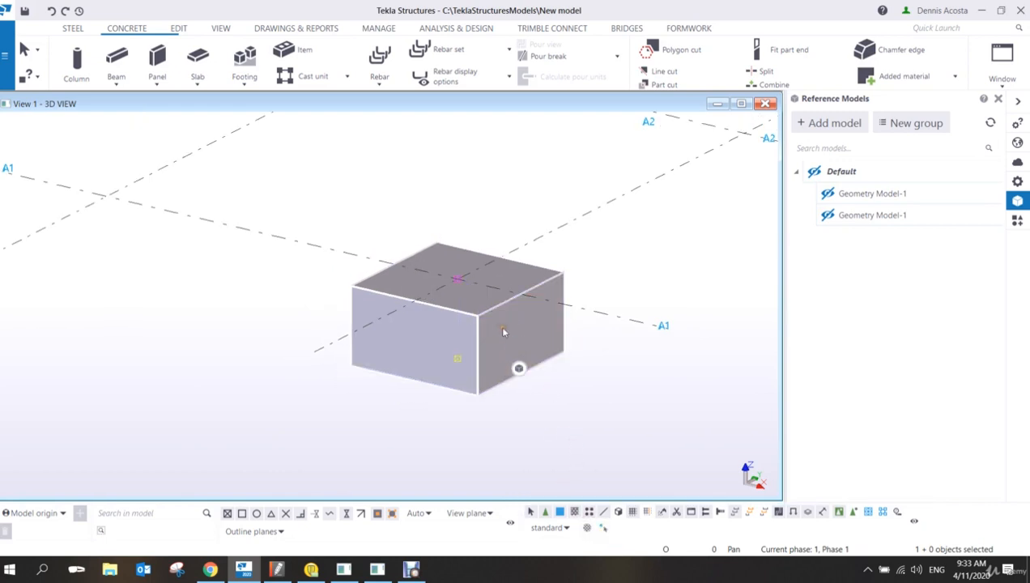
right_click(502, 328)
mouse_move(573, 434)
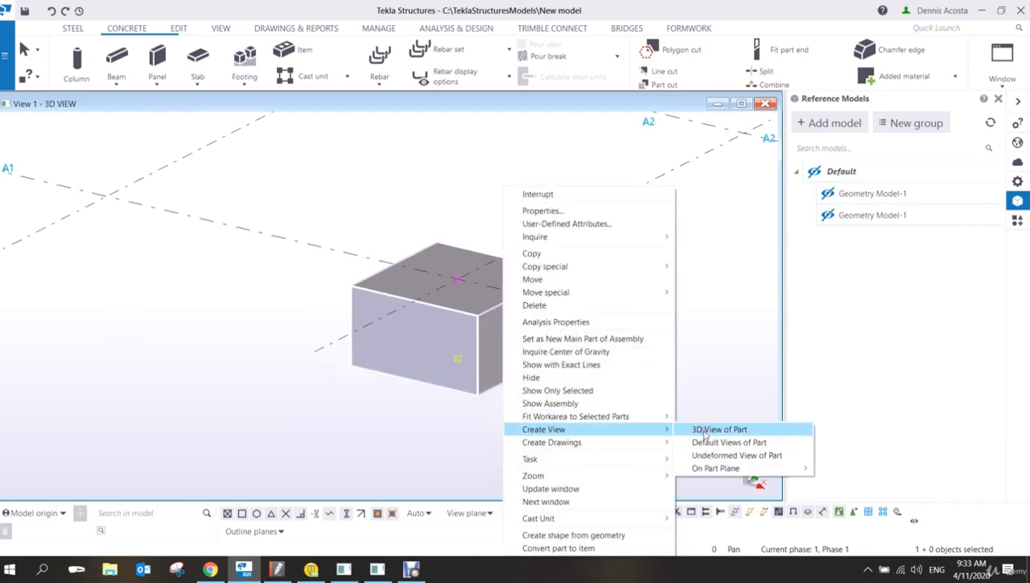
click(712, 445)
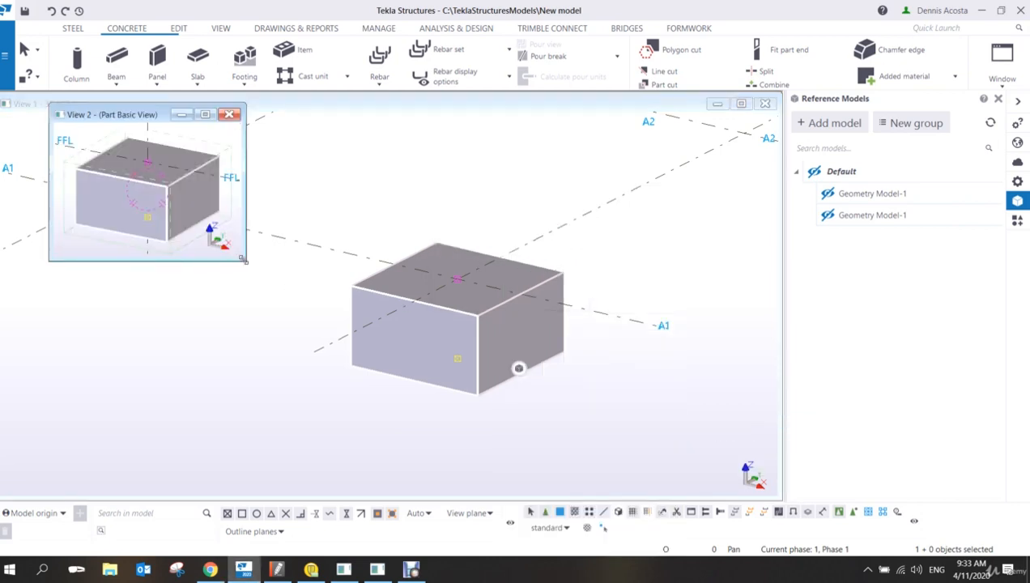
Enlarge the footing's part view to fill the model area and display the part transparently.
drag(245, 260, 777, 495)
scroll(501, 292, up, 3)
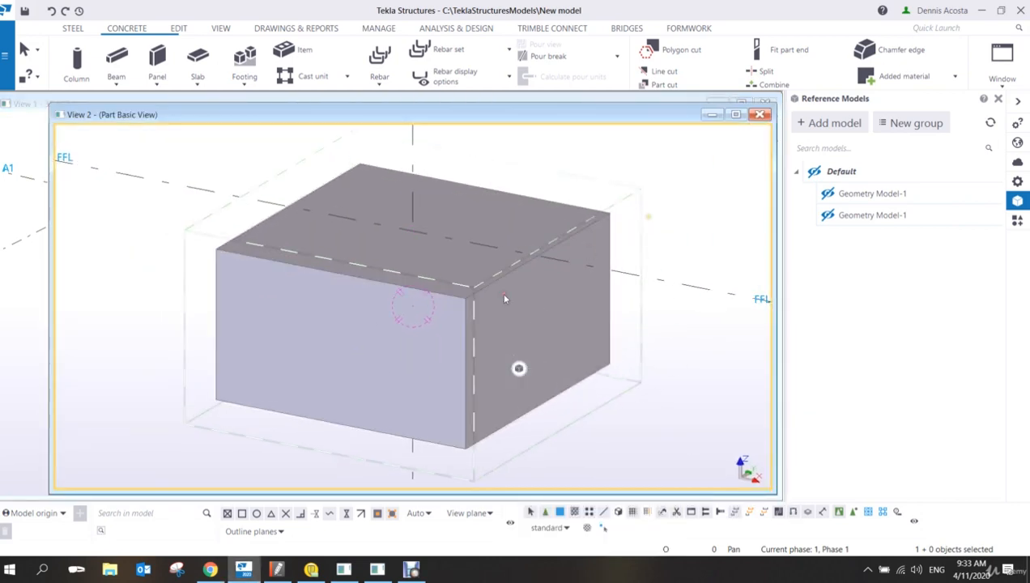
scroll(490, 301, down, 3)
middle_drag(402, 286, 444, 320)
ctrl+middle_drag(372, 269, 542, 277)
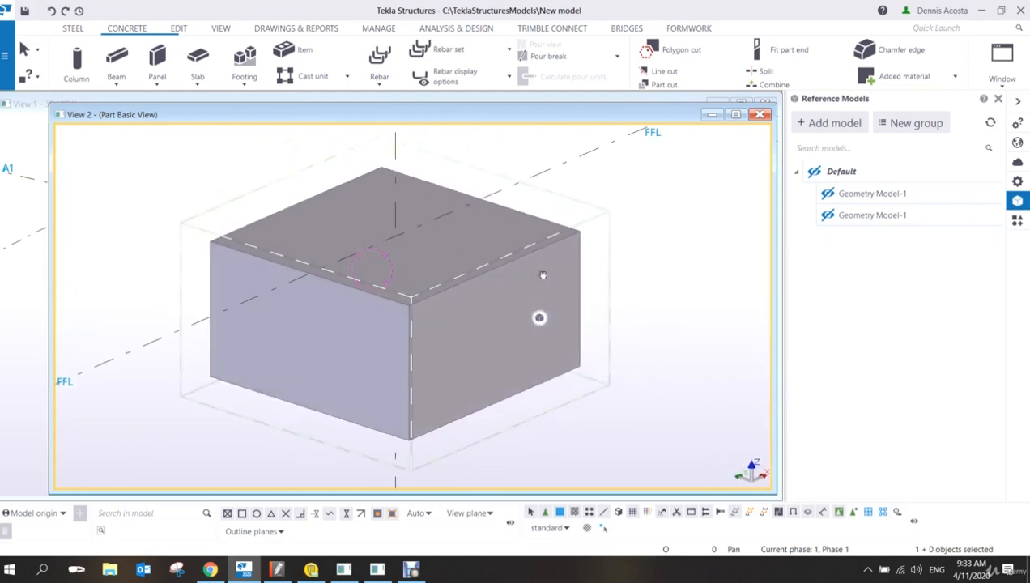
drag(52, 105, 2, 101)
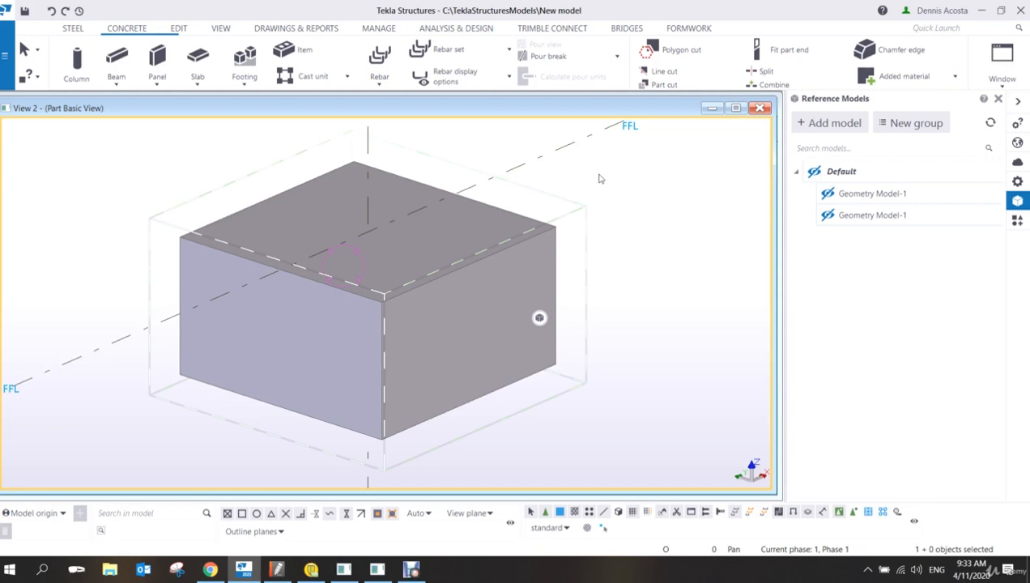
key(ctrl+2)
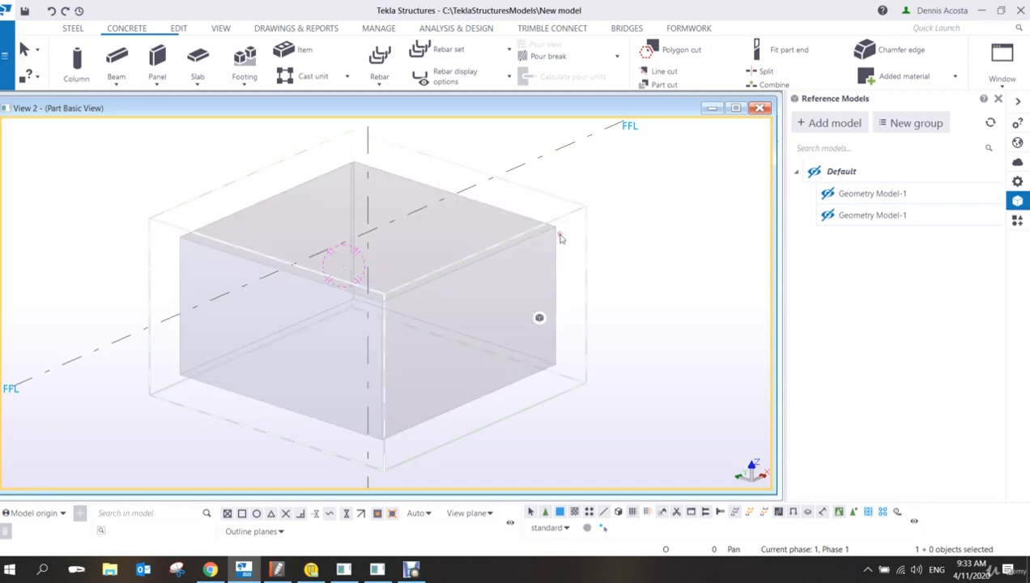
mouse_move(478, 332)
ctrl+middle_down()
mouse_move(518, 318)
mouse_move(490, 337)
mouse_move(491, 327)
ctrl+middle_up()
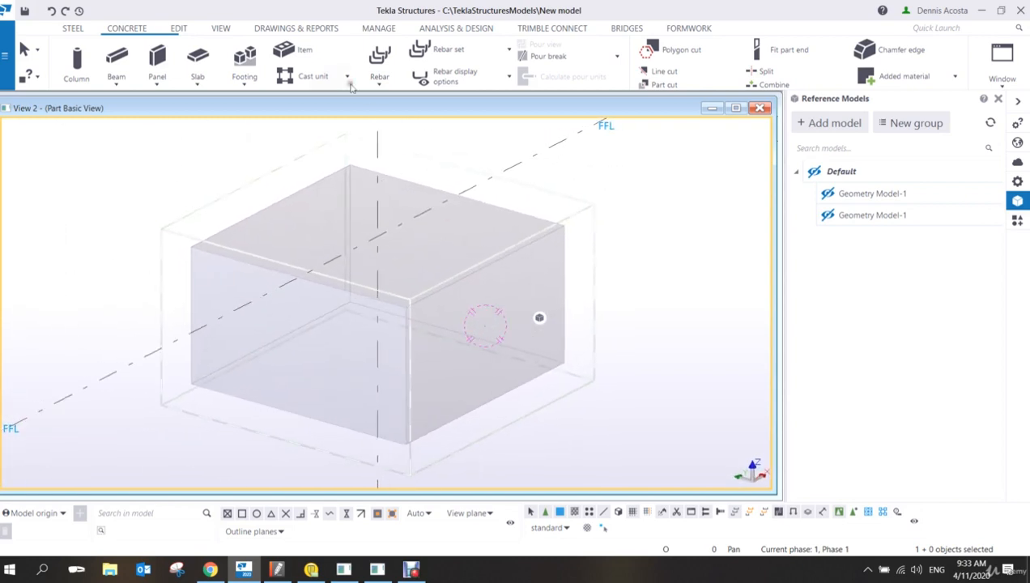
Start the Bar group reinforcement command and open its properties, keeping the Normal group type and the name REBAR.
click(128, 29)
click(390, 83)
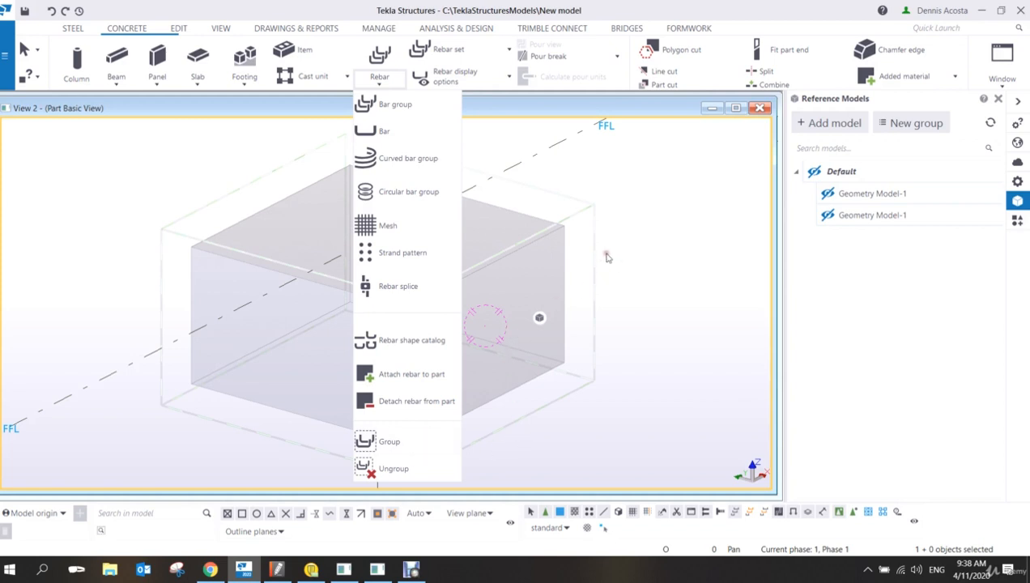
click(626, 230)
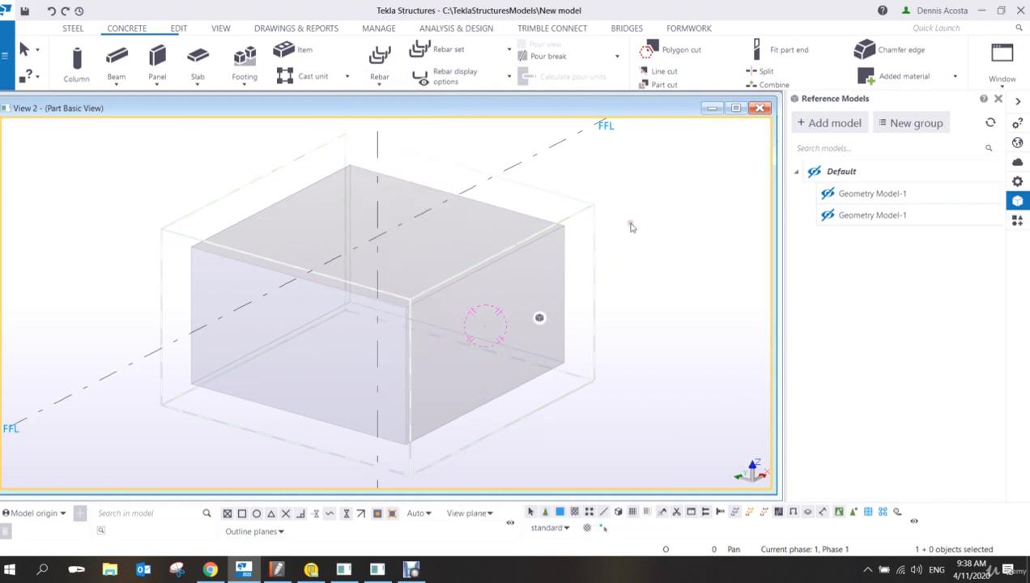
click(379, 77)
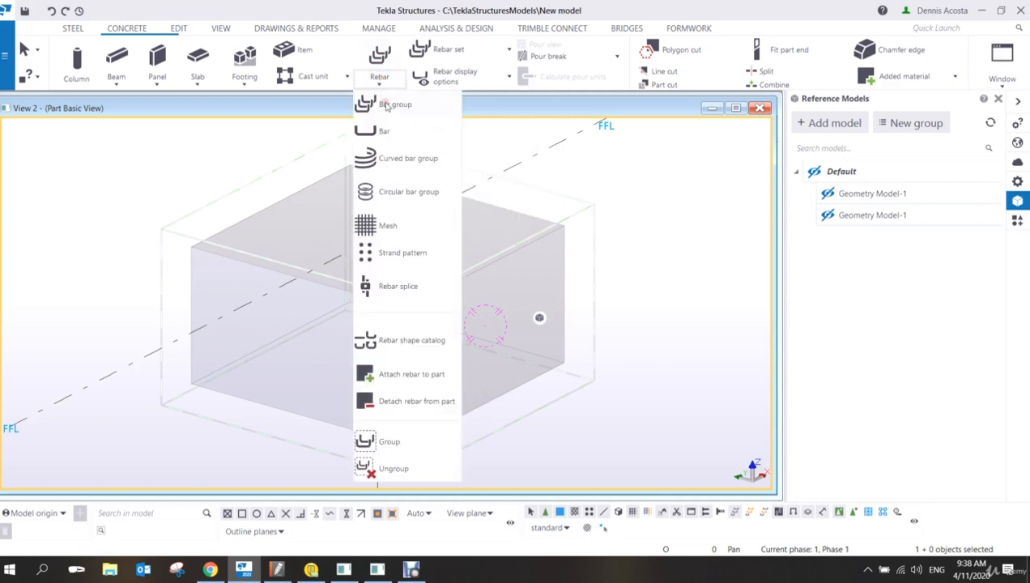
click(387, 105)
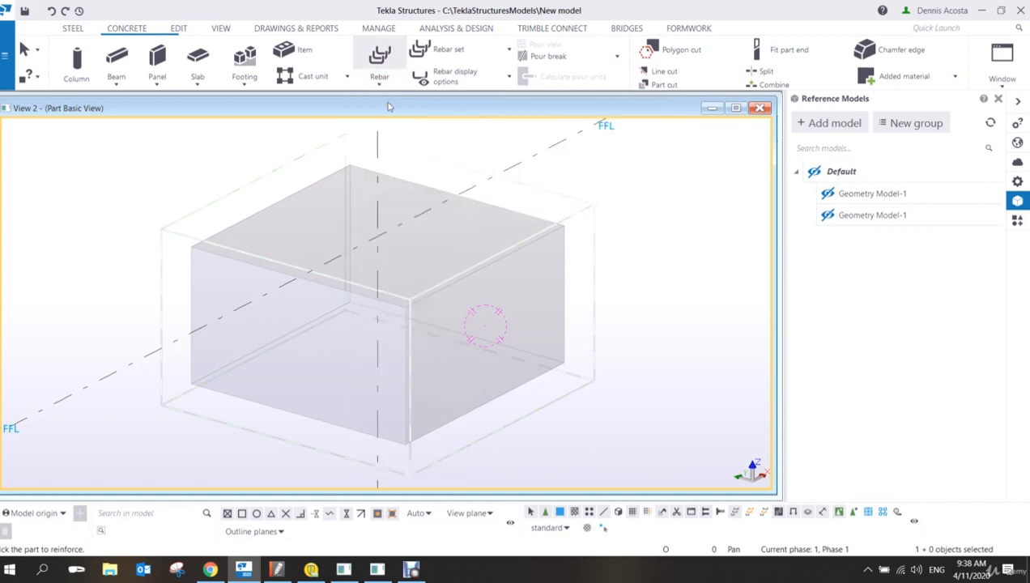
click(1019, 180)
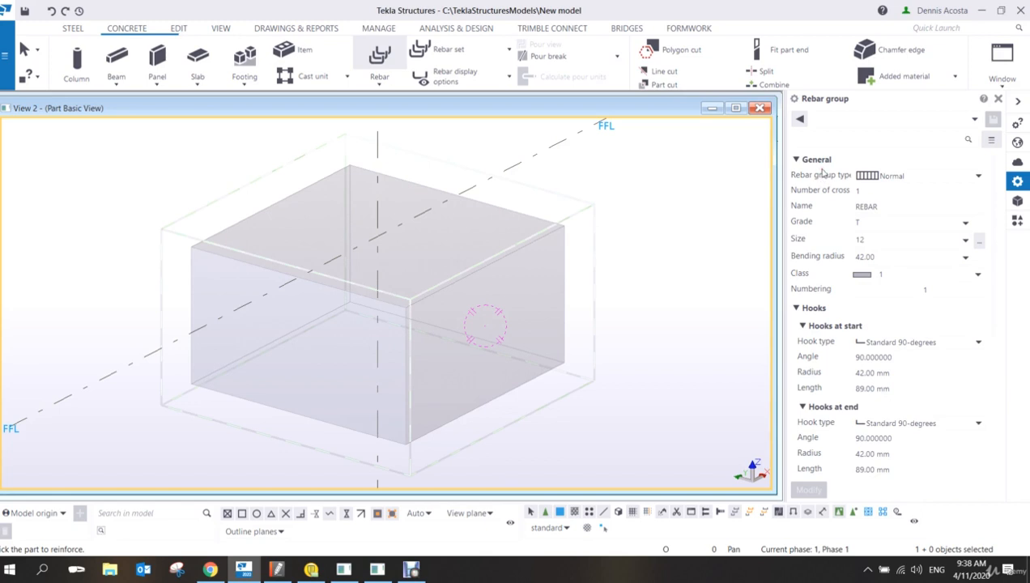
click(978, 177)
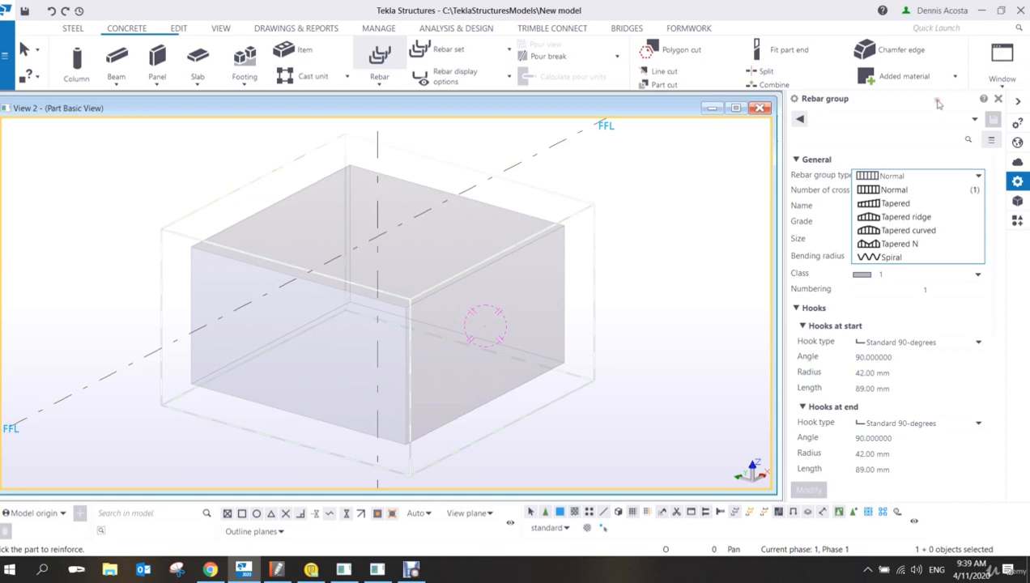
click(899, 166)
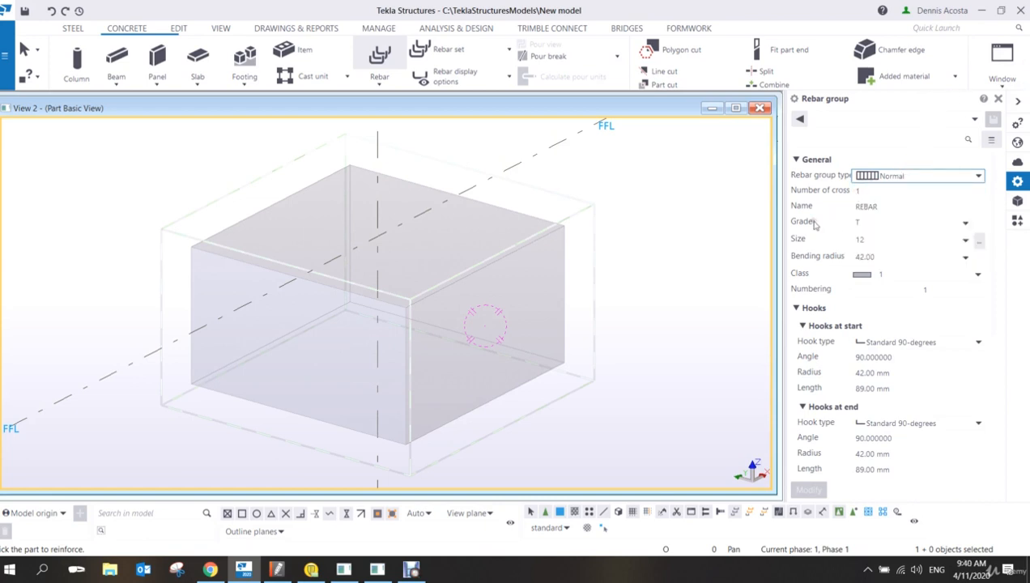
double_click(891, 205)
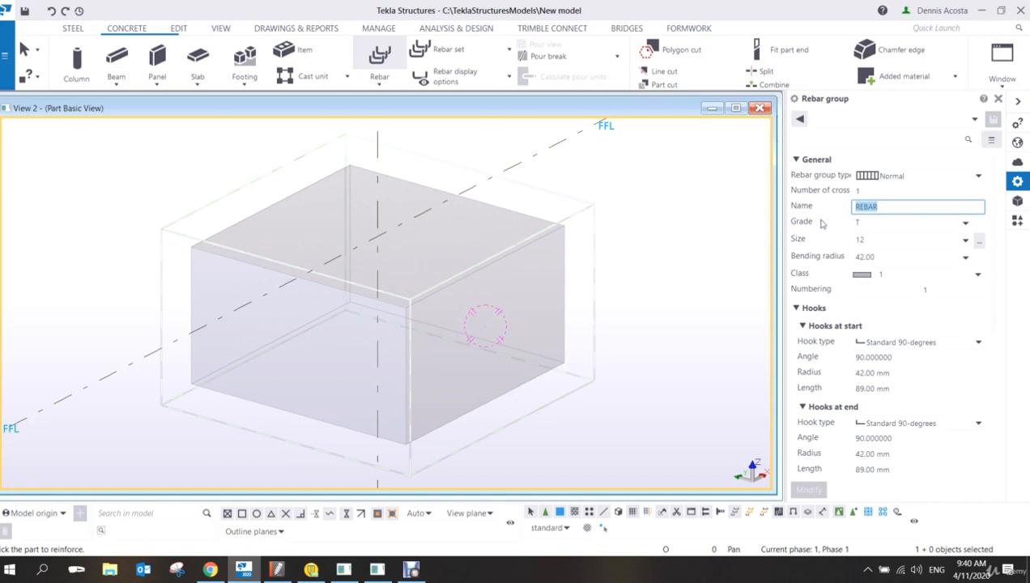
Select a grade H, size 16 bar from the rebar catalog for the rebar group.
click(980, 247)
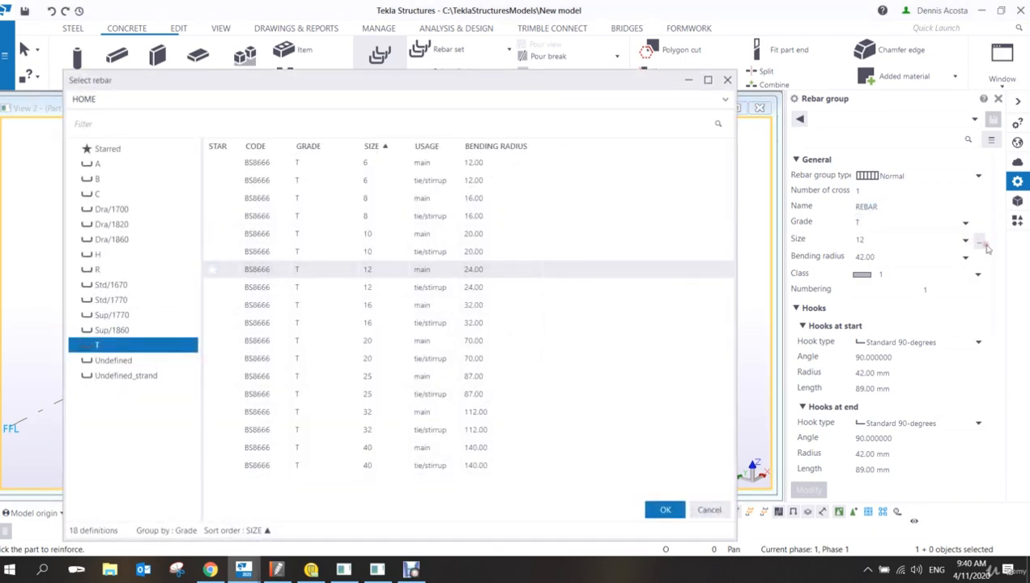
drag(519, 81, 553, 52)
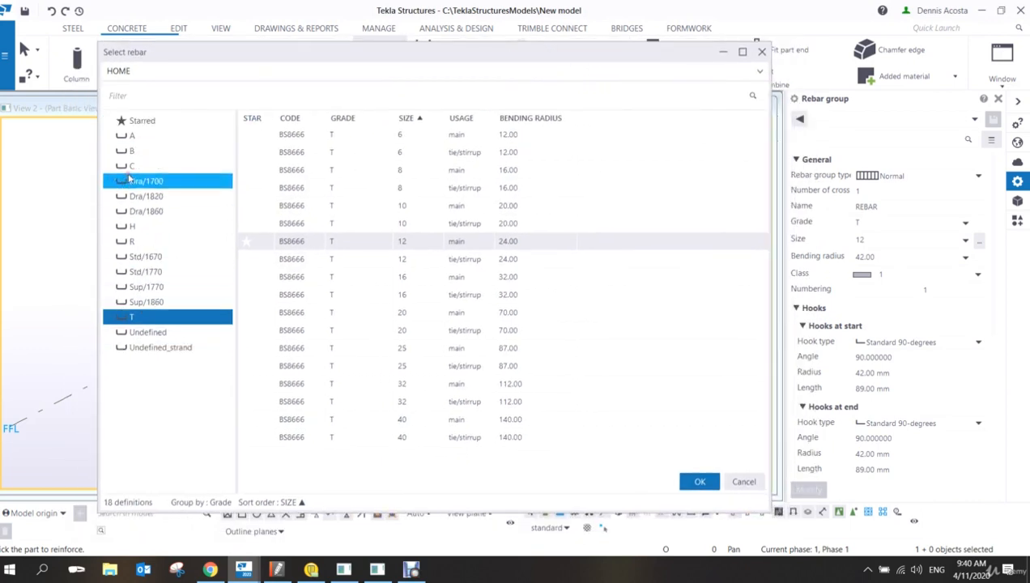
click(136, 228)
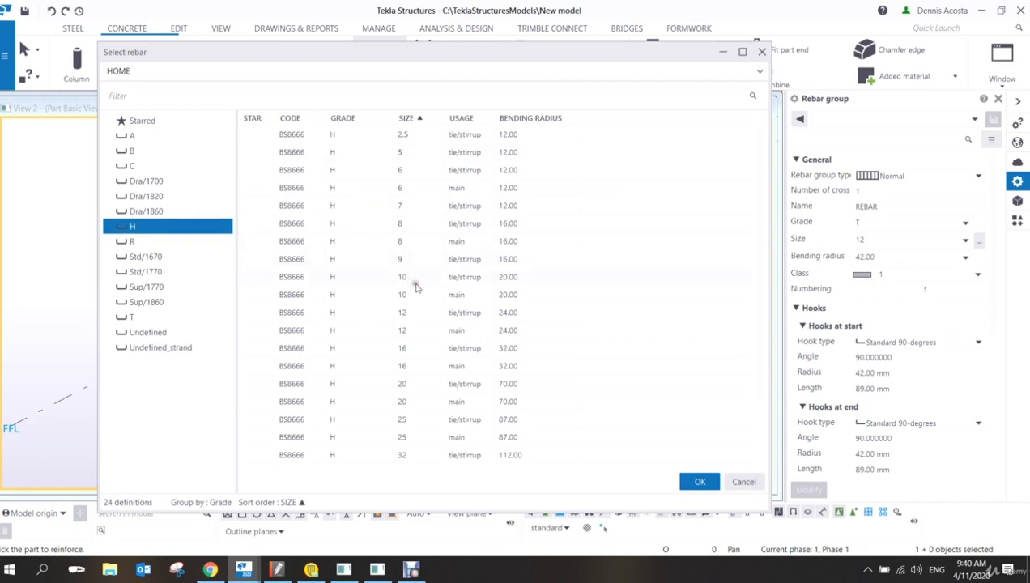
click(411, 367)
click(702, 482)
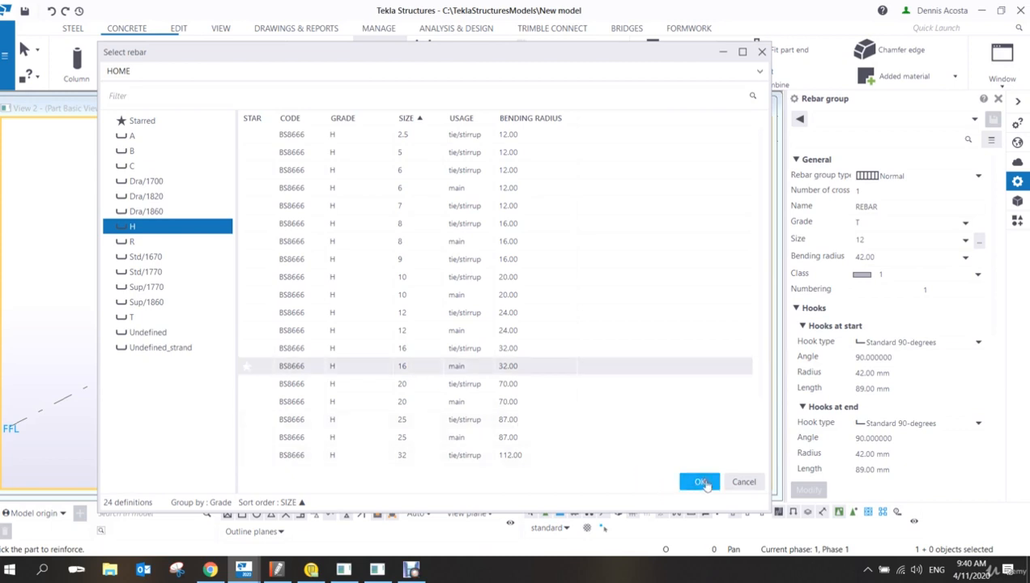
click(420, 348)
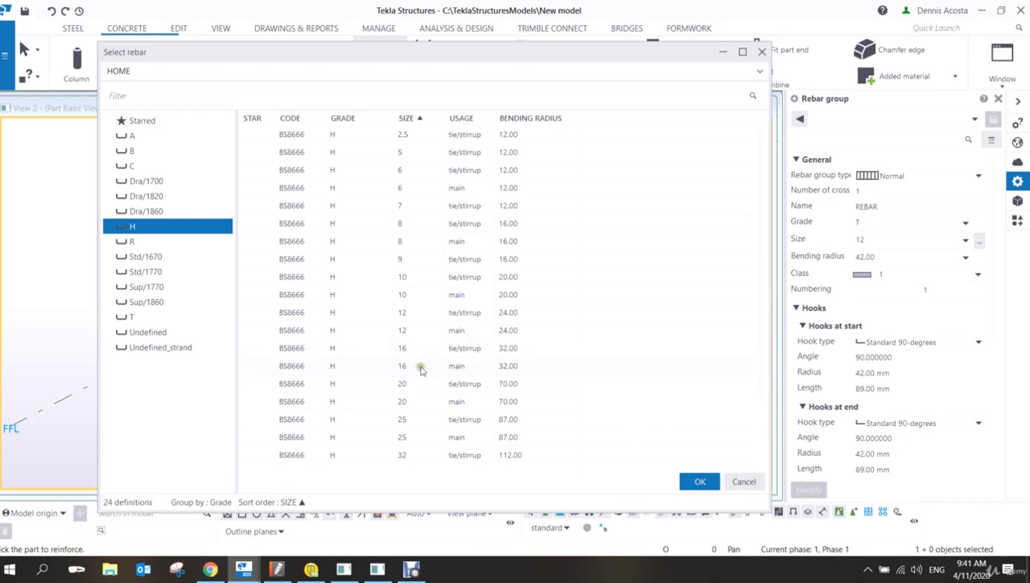
click(697, 482)
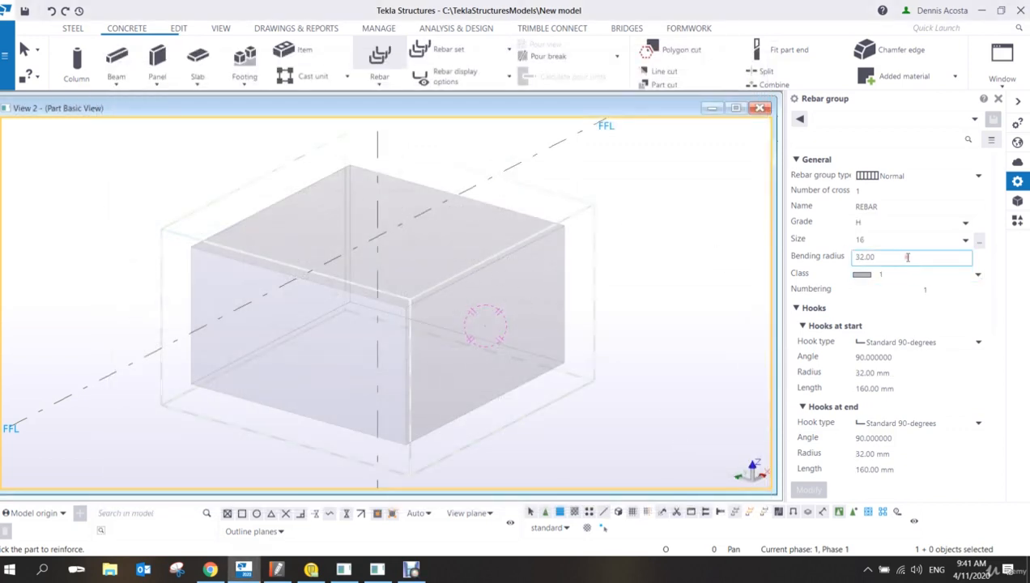
click(872, 258)
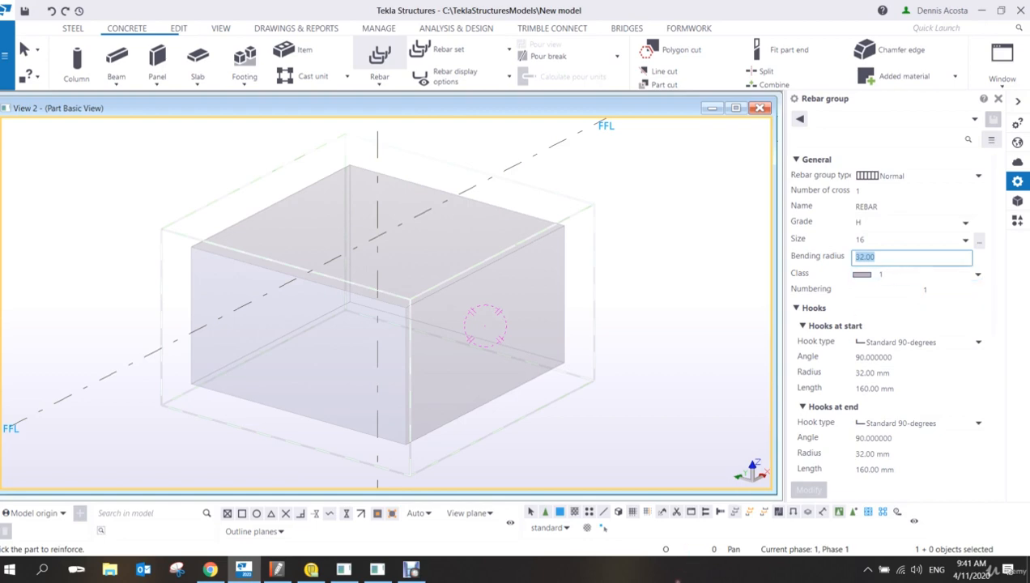
Switch to File Explorer and browse to the folder C:\TeklaStructures\2020.0\Environments\SE_Asia\General\profil.
click(108, 576)
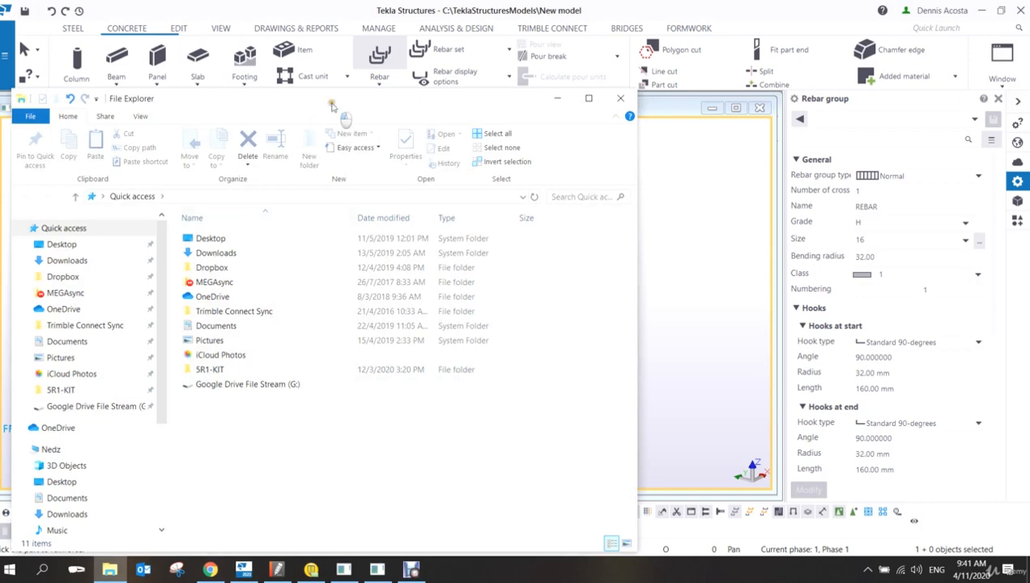
double_click(329, 101)
click(68, 489)
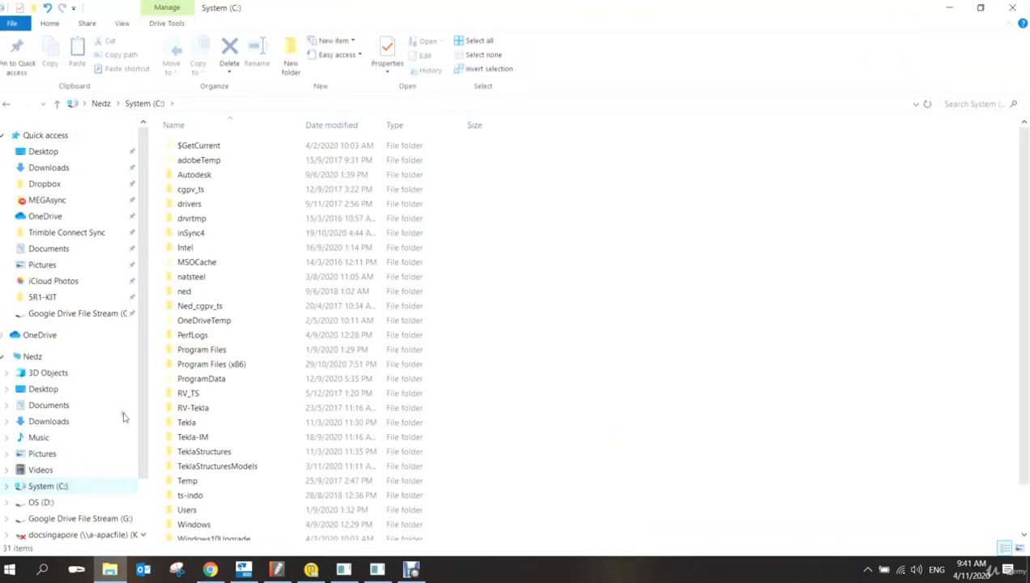
double_click(218, 452)
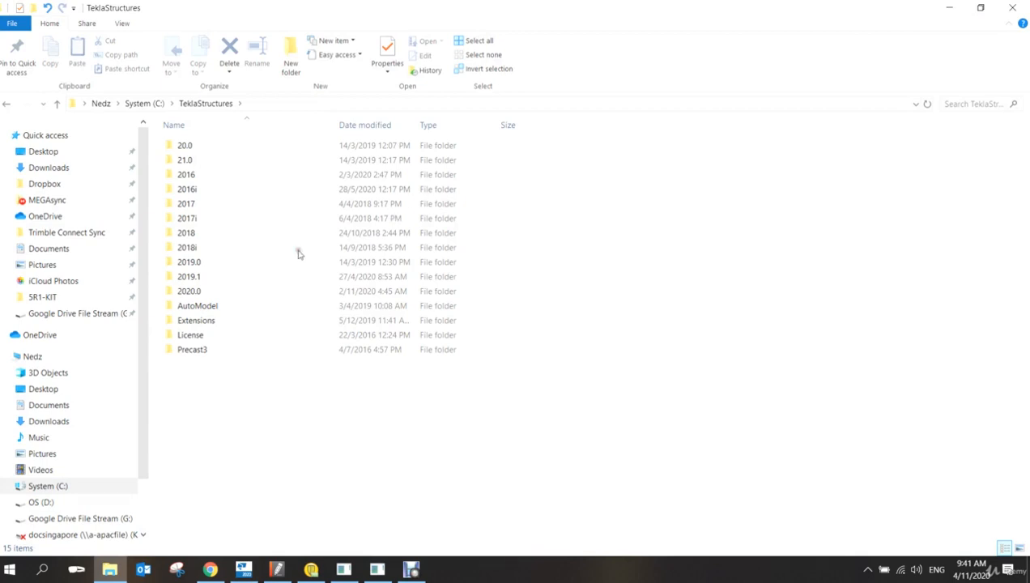
double_click(207, 291)
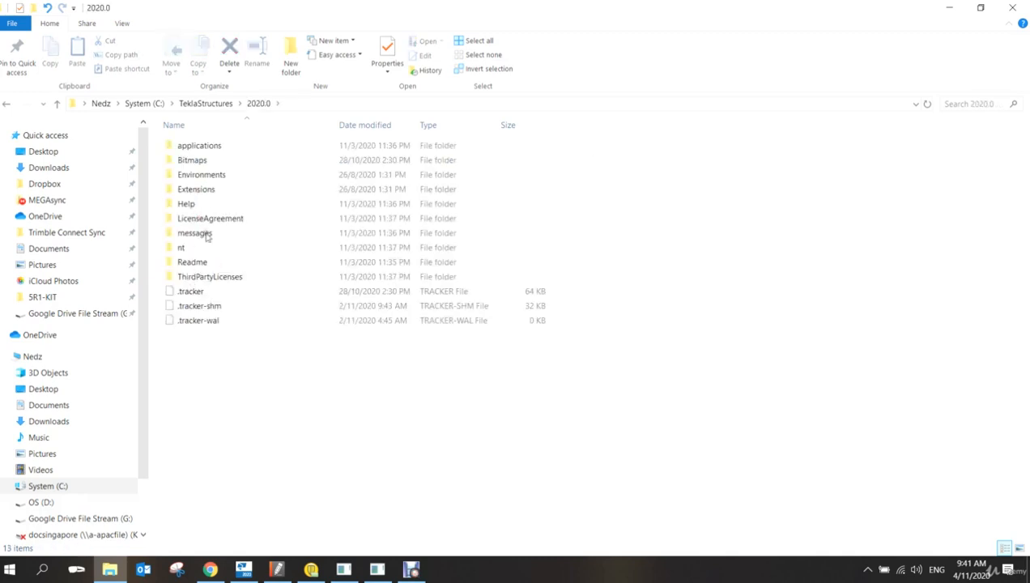
double_click(202, 175)
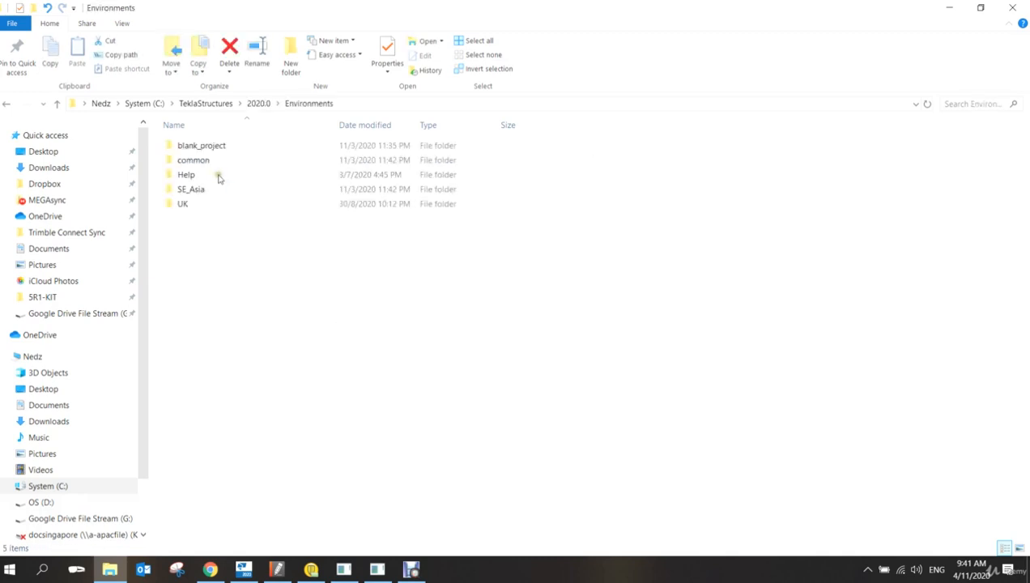
double_click(203, 189)
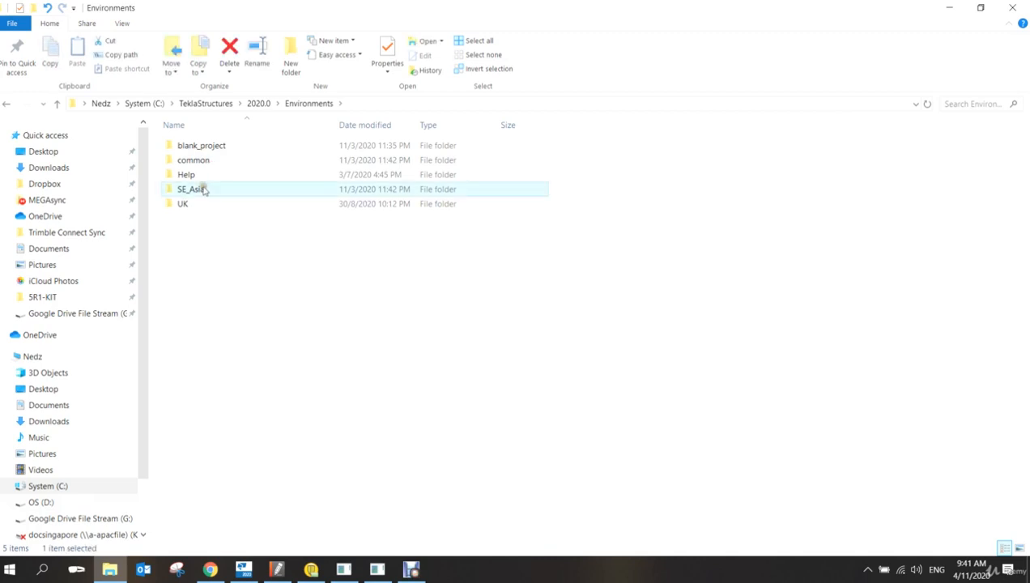
double_click(202, 190)
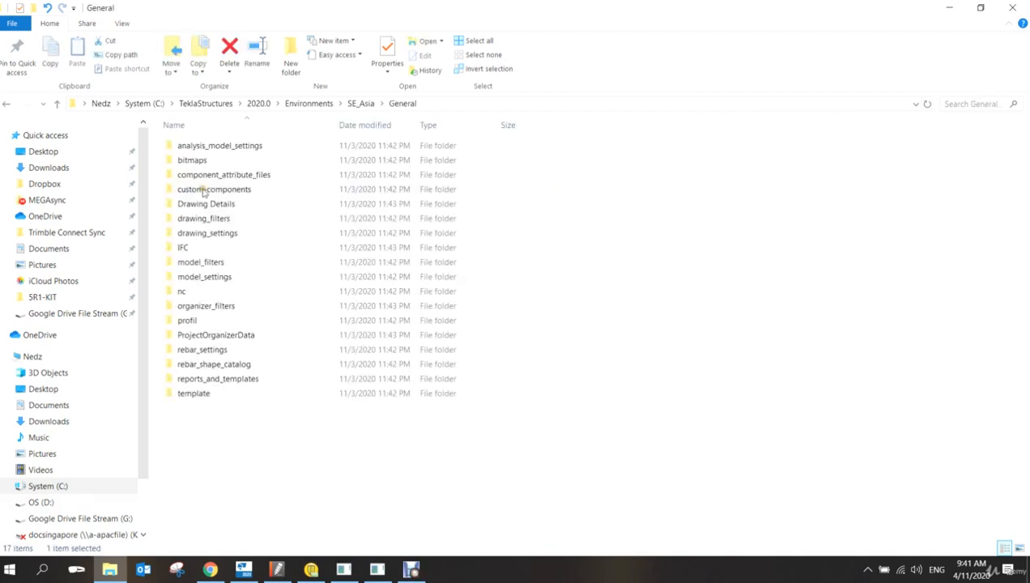
double_click(192, 320)
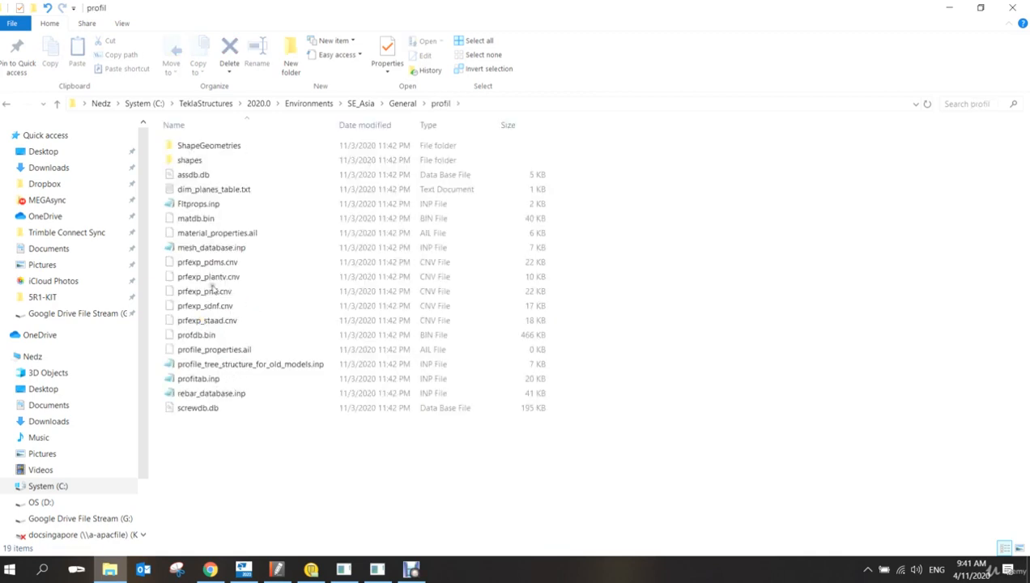
Open rebar_database.inp in Notepad, examine the grades, sizes and bend radii it defines, and close the file and File Explorer.
click(217, 396)
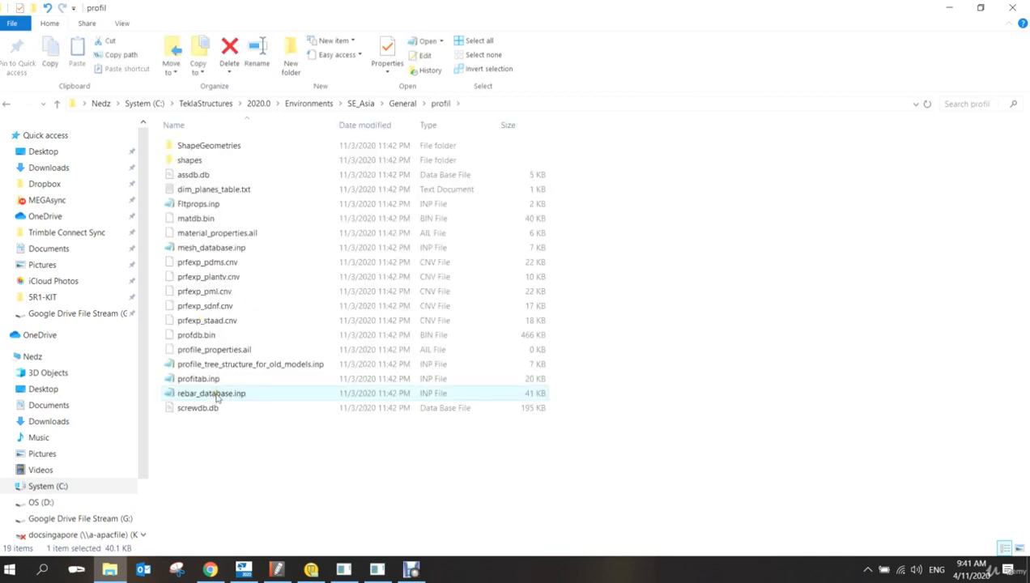
double_click(215, 394)
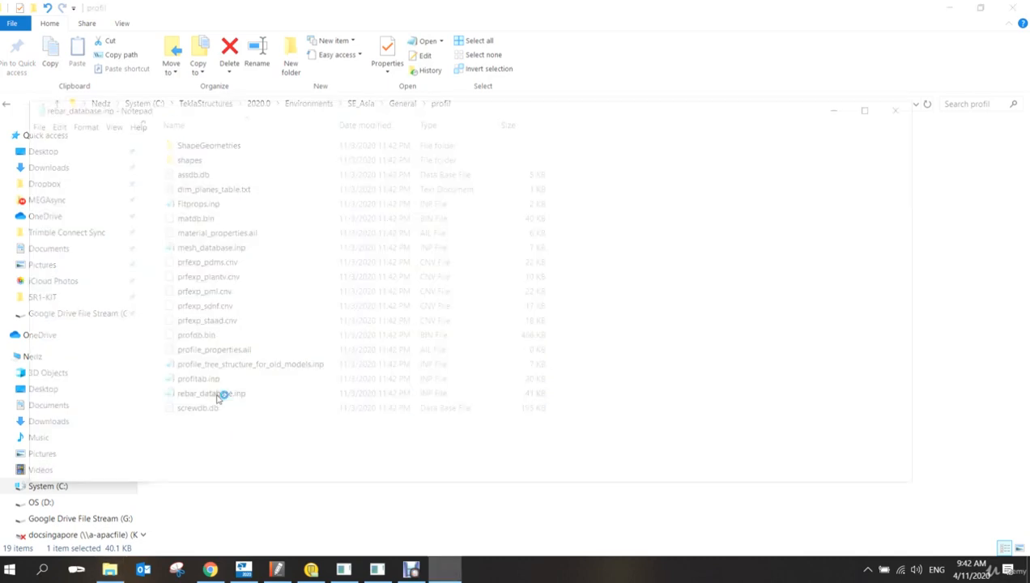
drag(451, 110, 475, 58)
drag(471, 435, 459, 543)
scroll(134, 271, down, 11)
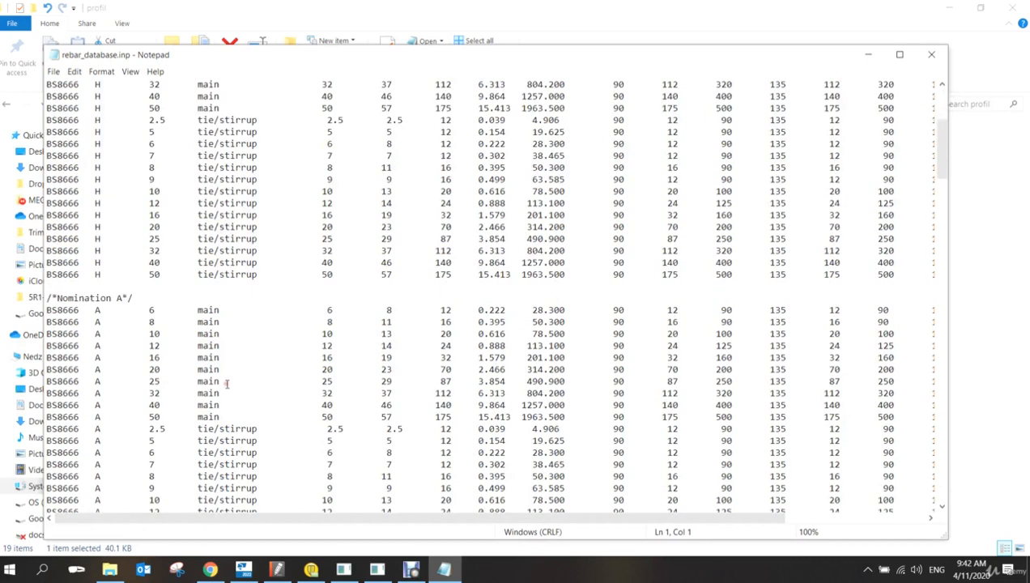
scroll(128, 324, down, 13)
scroll(129, 369, down, 20)
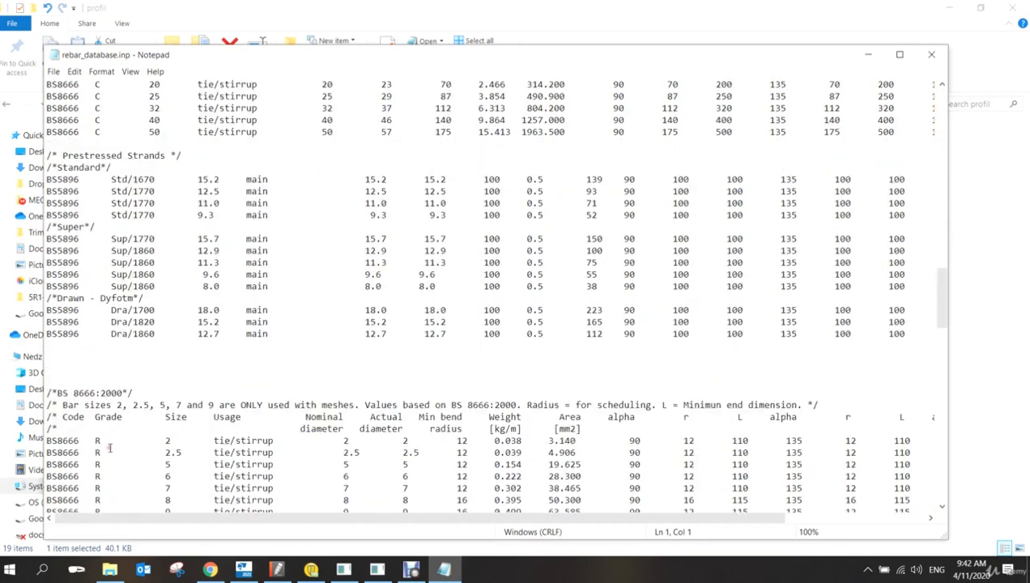
scroll(145, 454, down, 12)
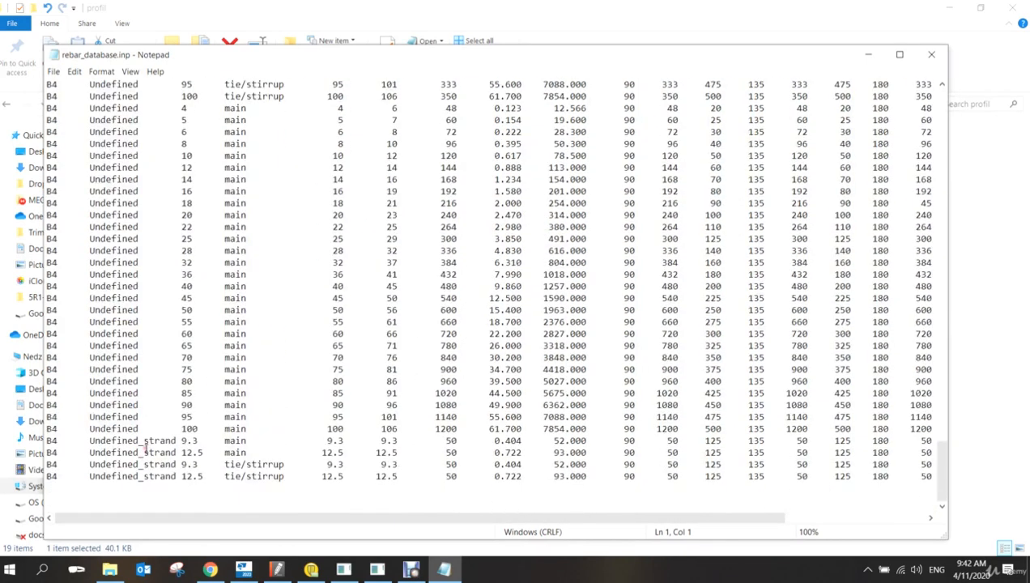
scroll(145, 444, up, 18)
scroll(358, 372, up, 20)
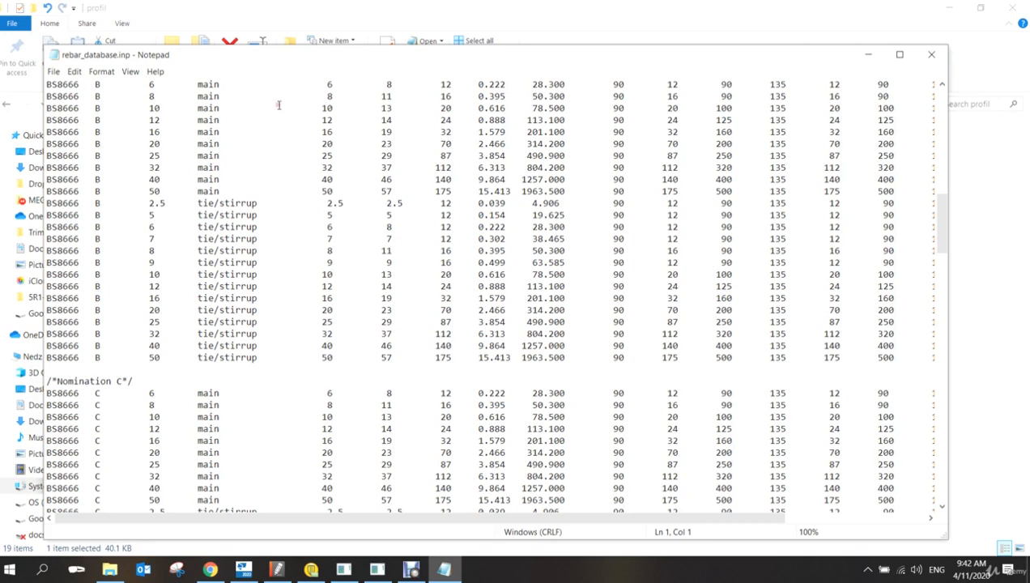
click(932, 55)
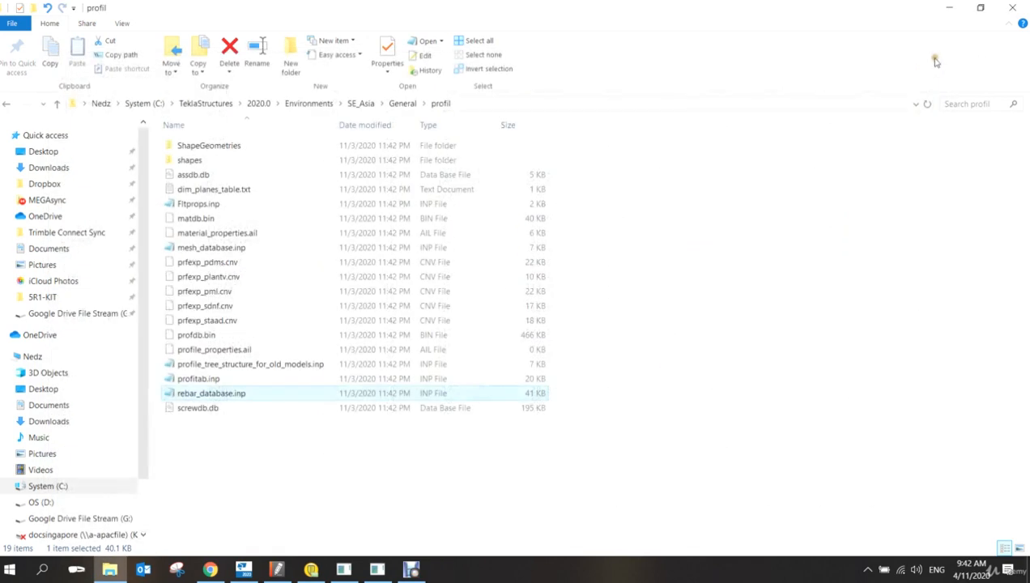
click(1012, 8)
Set the rebar group's bending radius to 20 and its class to 2.
click(869, 257)
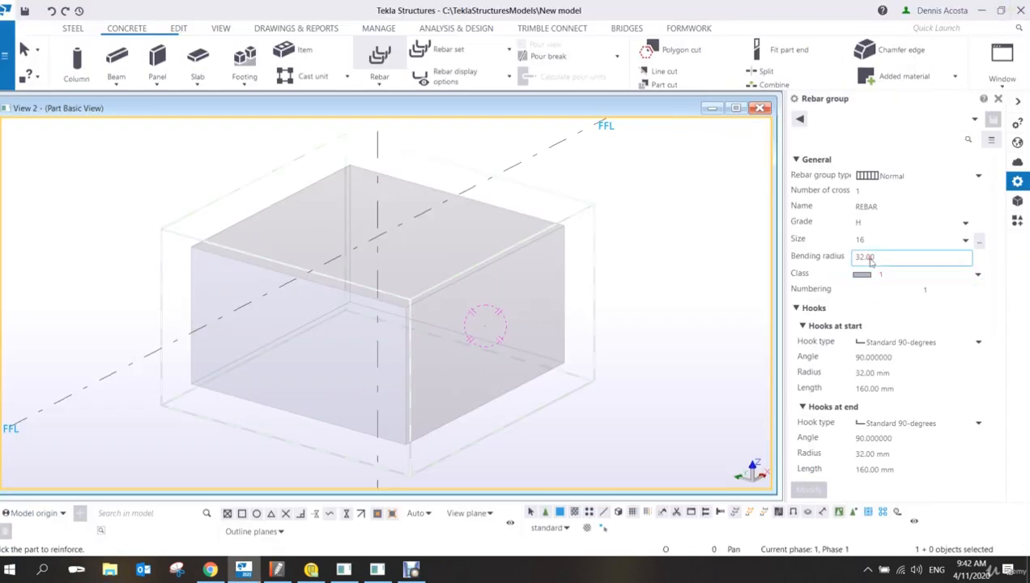
double_click(886, 257)
text(20)
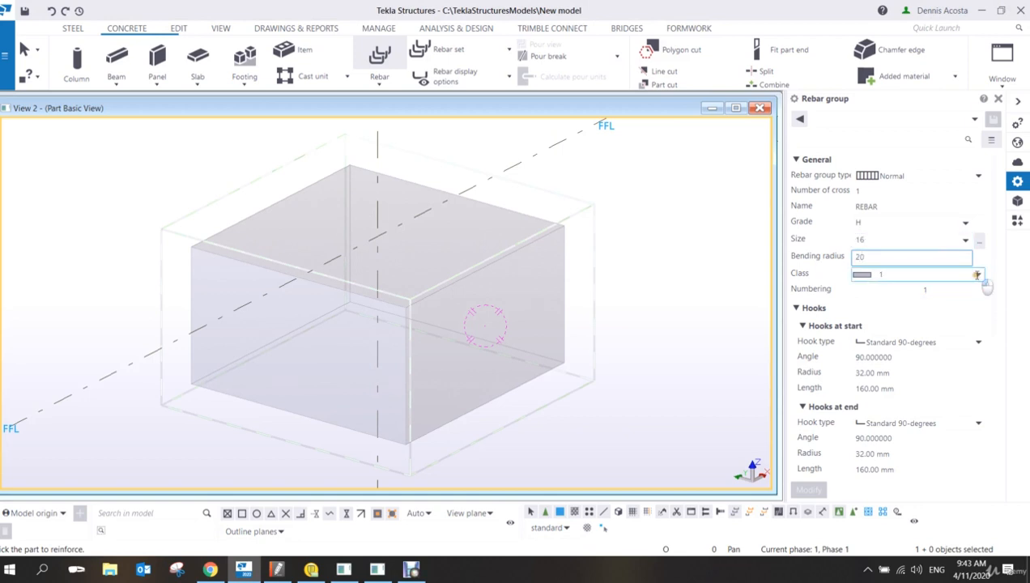
click(979, 276)
click(908, 315)
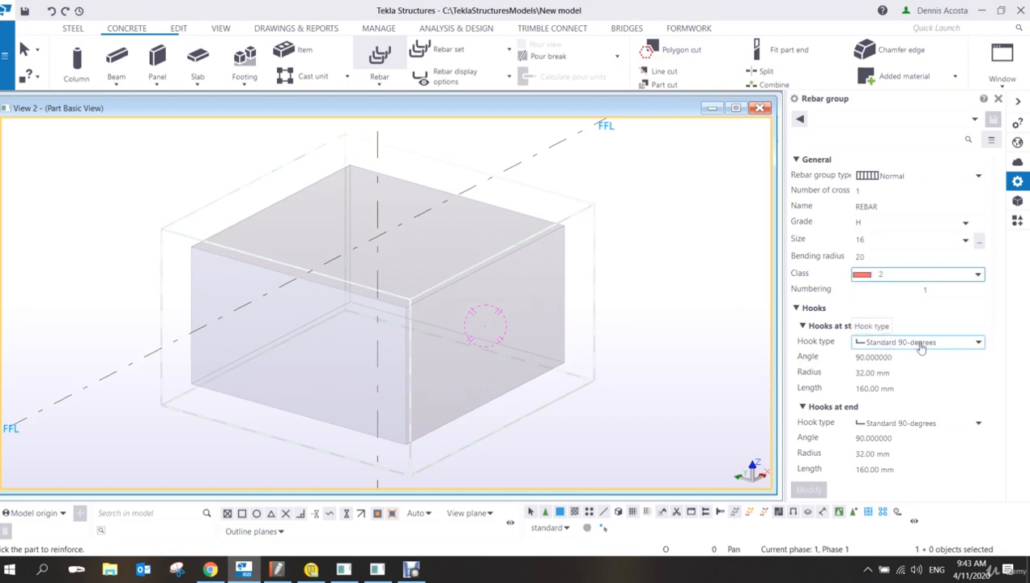
click(873, 310)
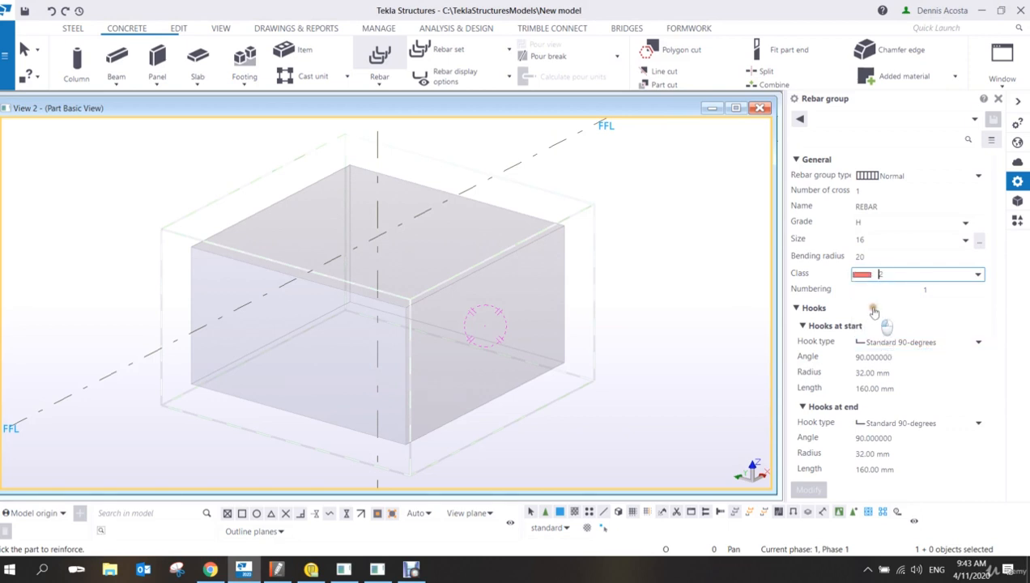
Set the hook type to No hook at both the start and the end of the bars.
click(800, 310)
scroll(889, 343, down, 1)
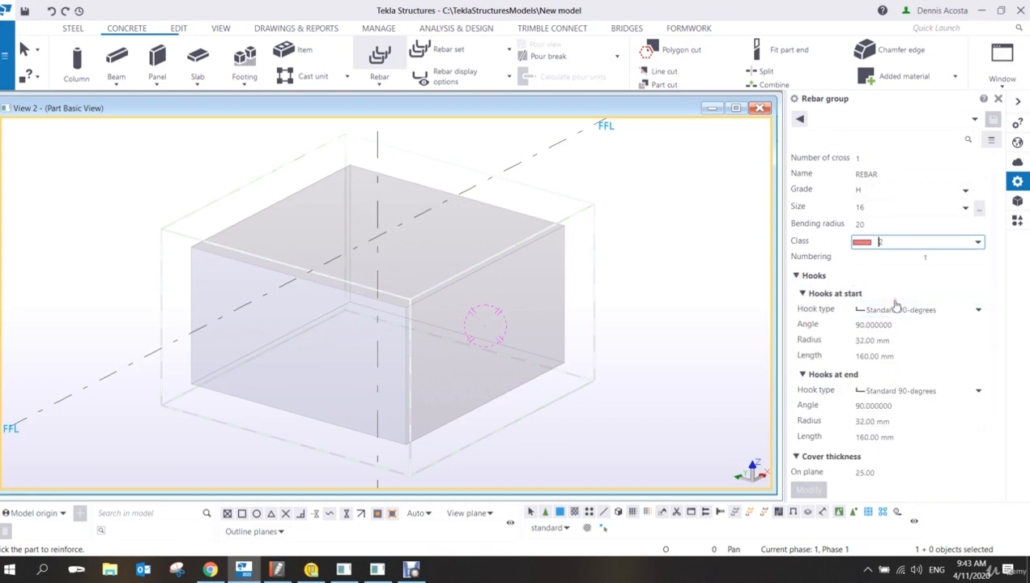
click(896, 312)
click(891, 325)
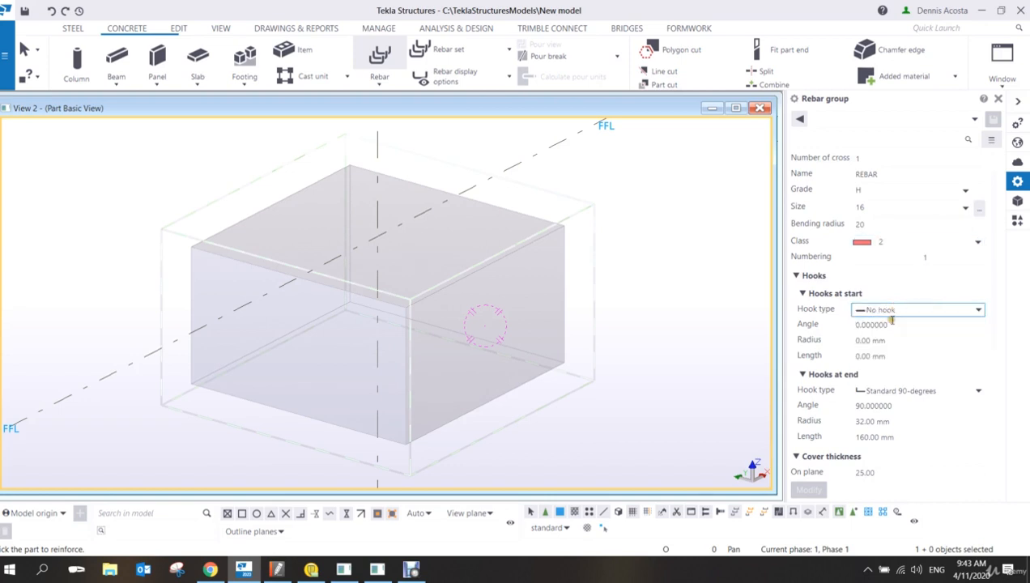
click(906, 392)
click(899, 403)
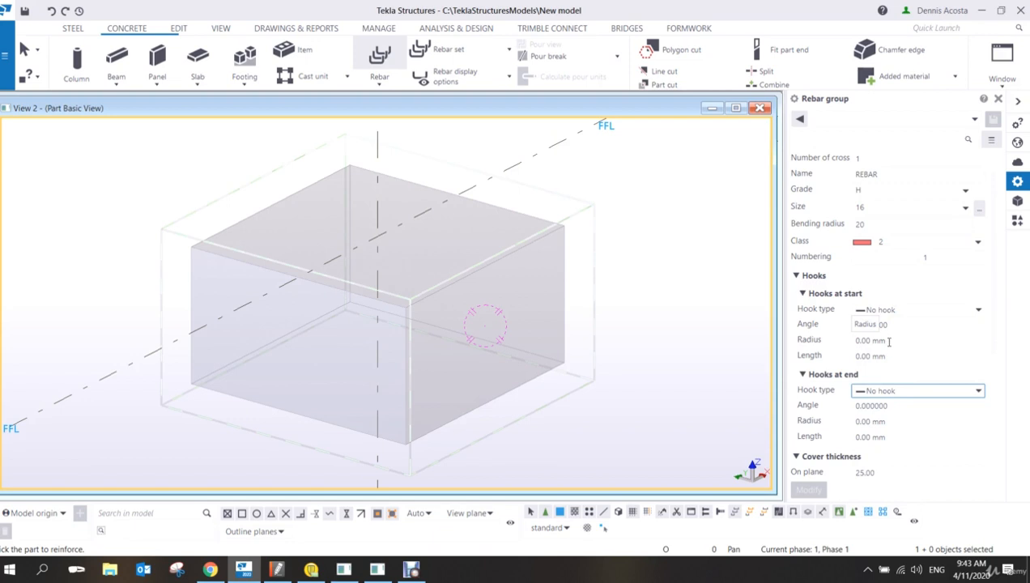
Set the rebar group's cover thickness to 0 on plane, from plane, at the start and at the end.
click(918, 454)
scroll(908, 439, down, 1)
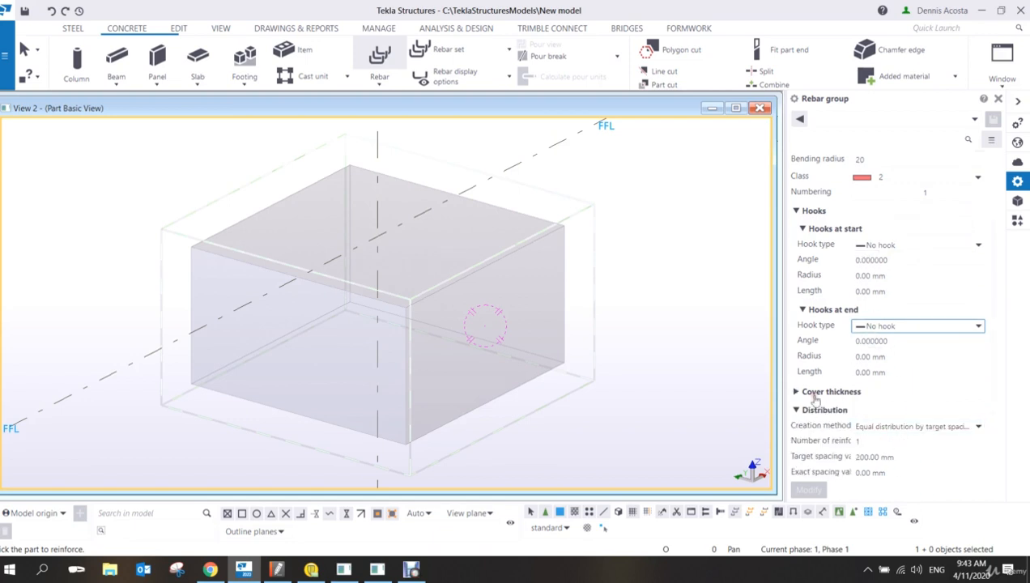
click(798, 392)
scroll(806, 397, down, 1)
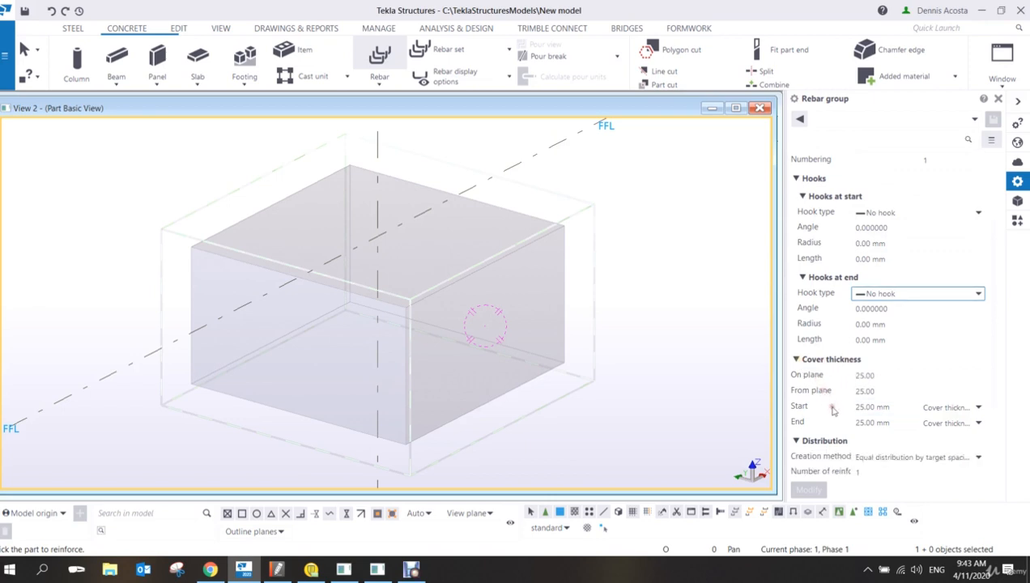
click(891, 377)
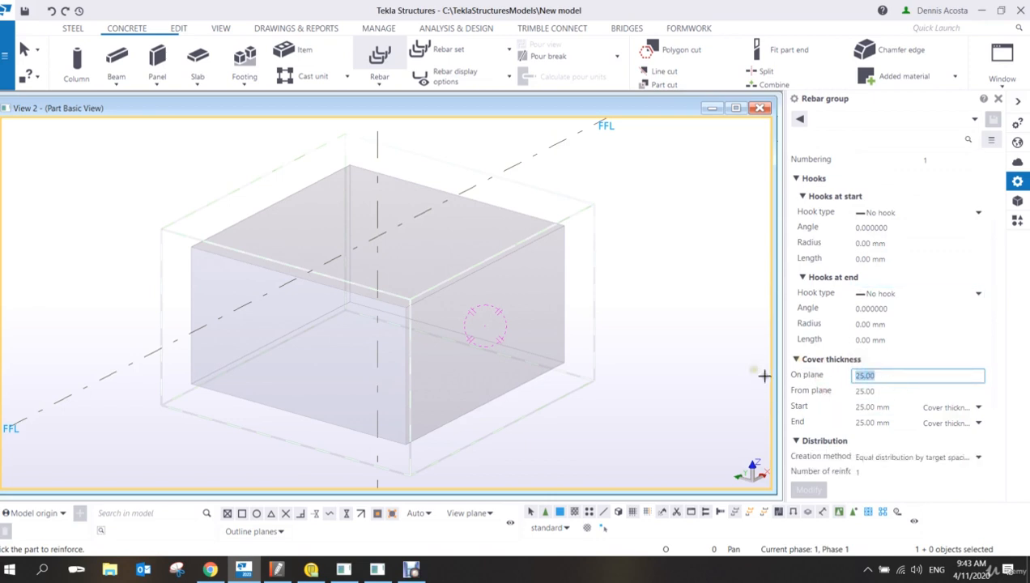
text(0)
click(895, 389)
text(0)
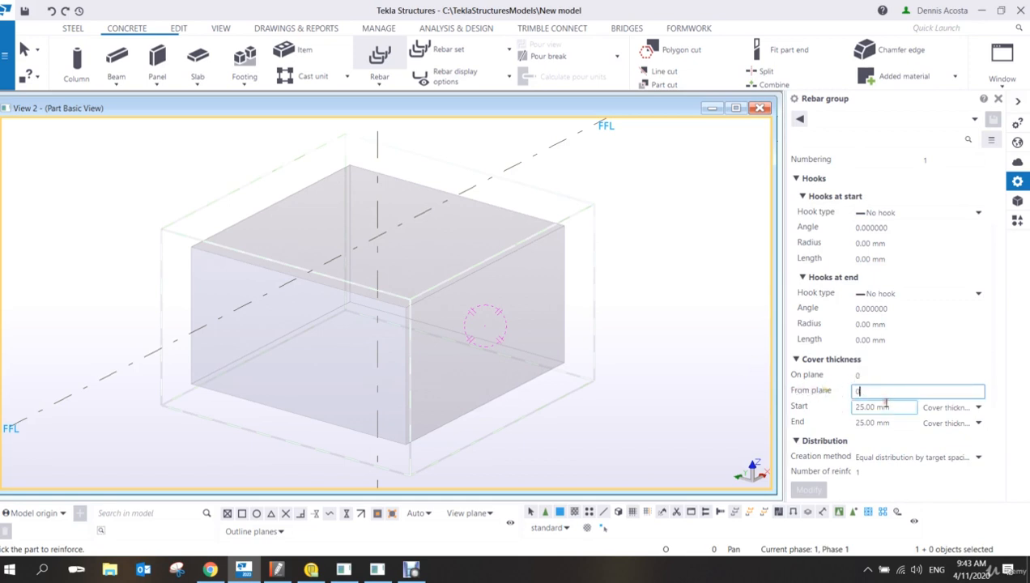
click(893, 405)
text(0)
click(889, 420)
text(0)
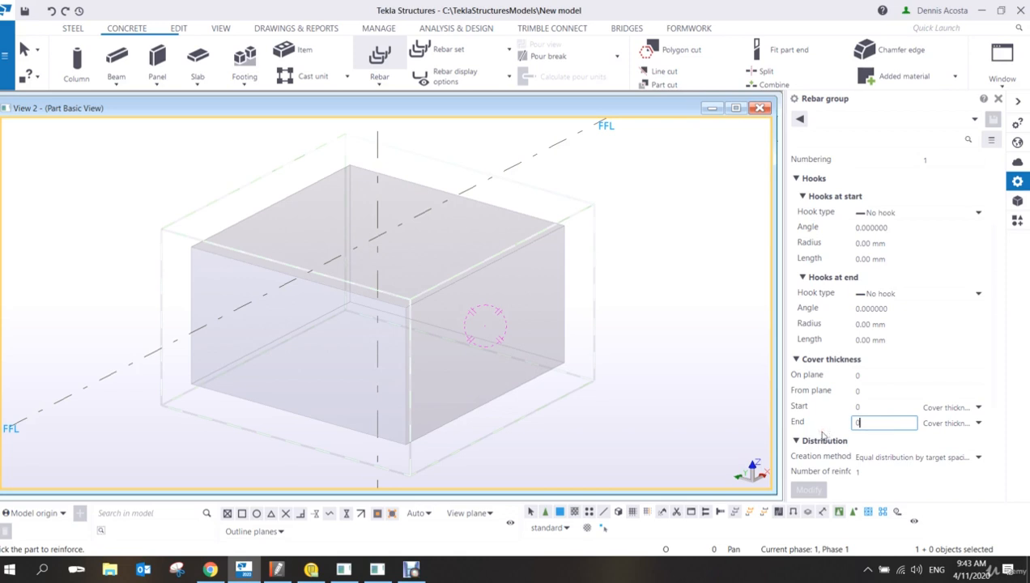
Review the creation methods available for the bar distribution, keeping Equal distribution by target spacing value.
scroll(876, 435, down, 2)
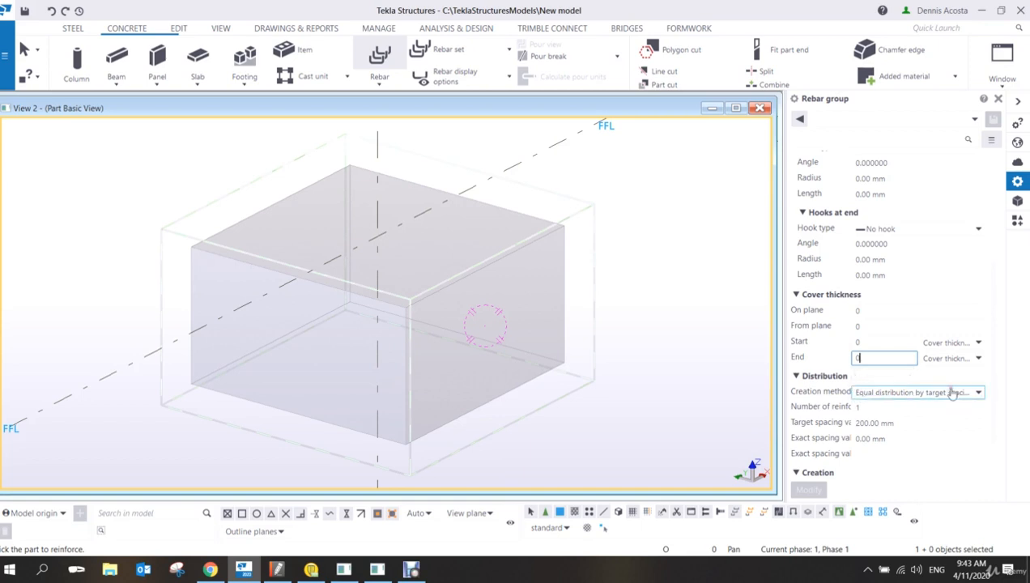
click(978, 394)
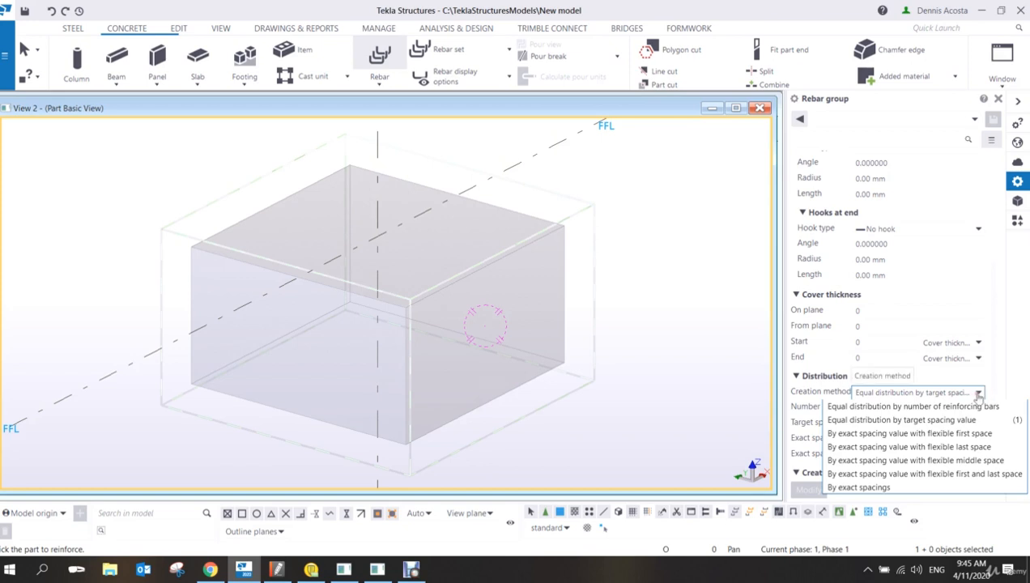
click(979, 393)
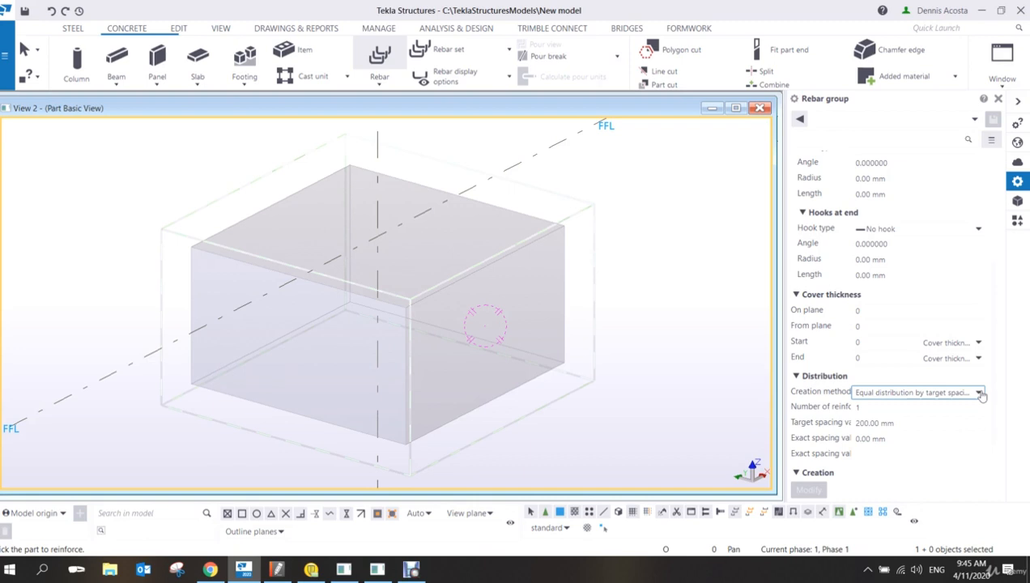
click(385, 68)
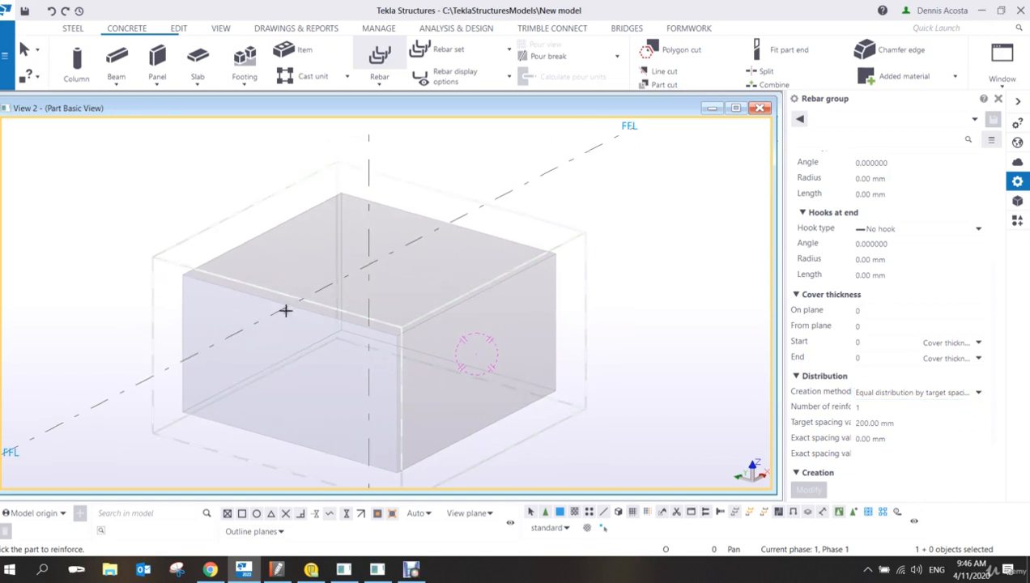
click(284, 305)
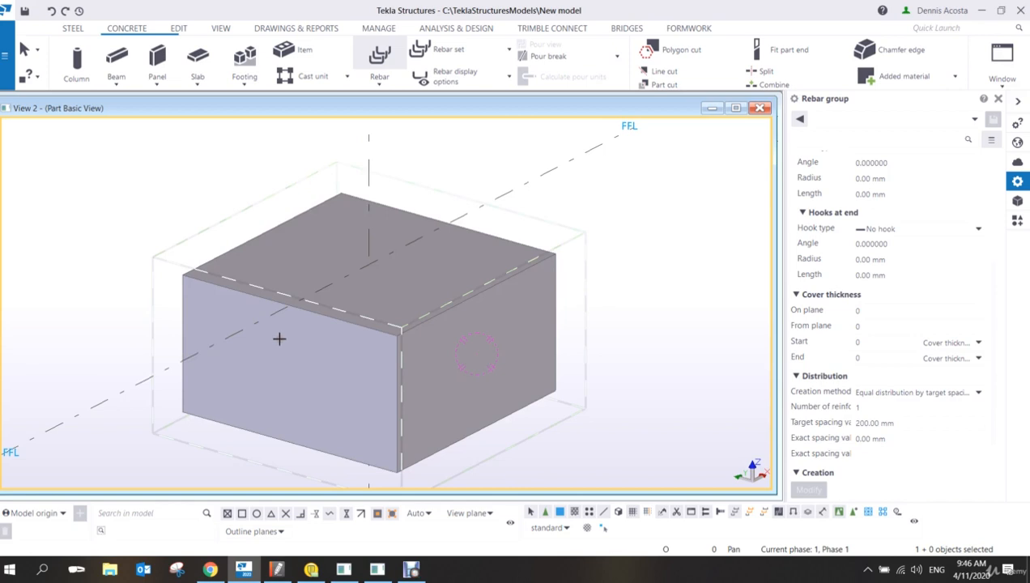
click(280, 340)
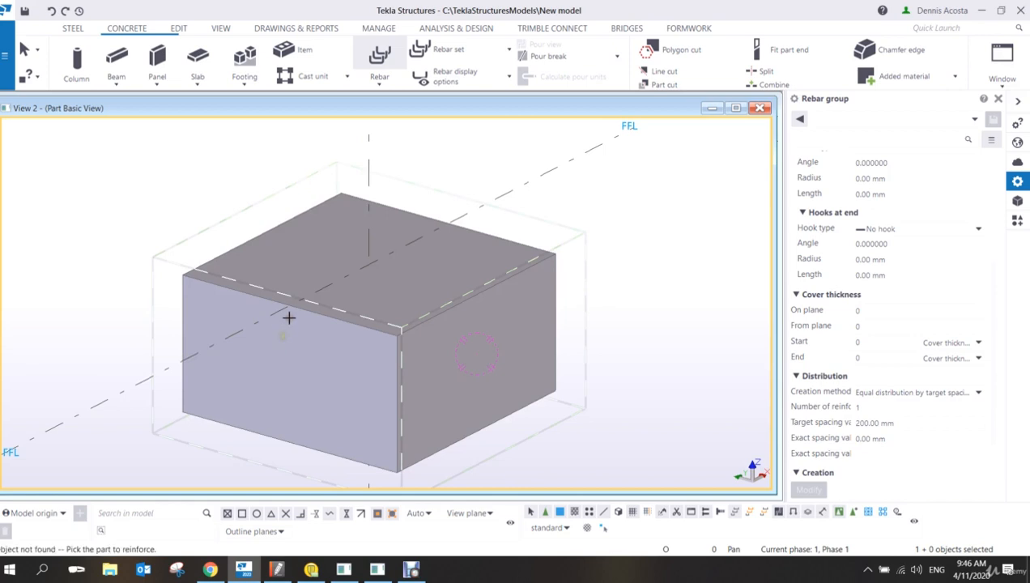
key(ctrl+2)
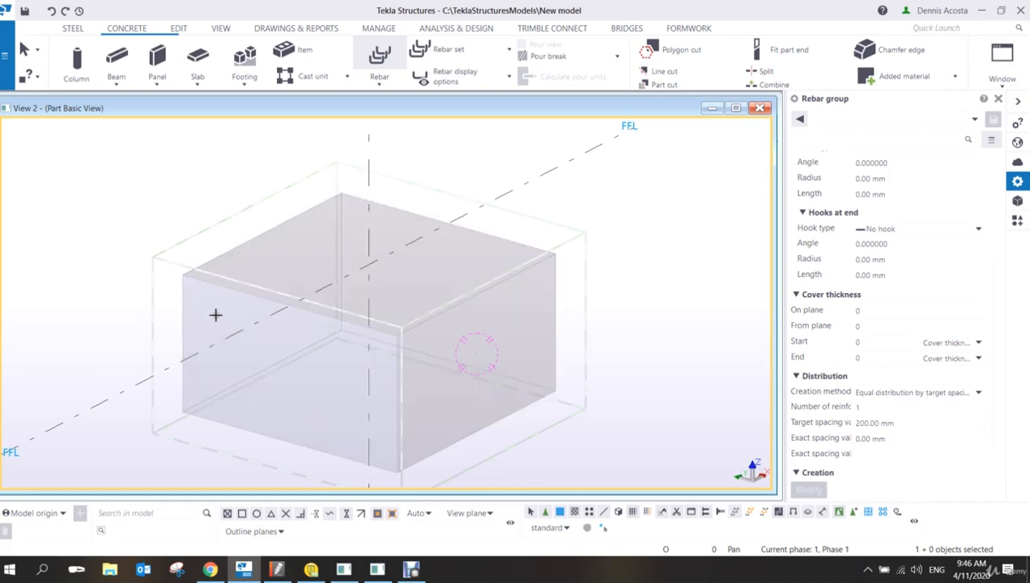
middle_drag(216, 314, 200, 239)
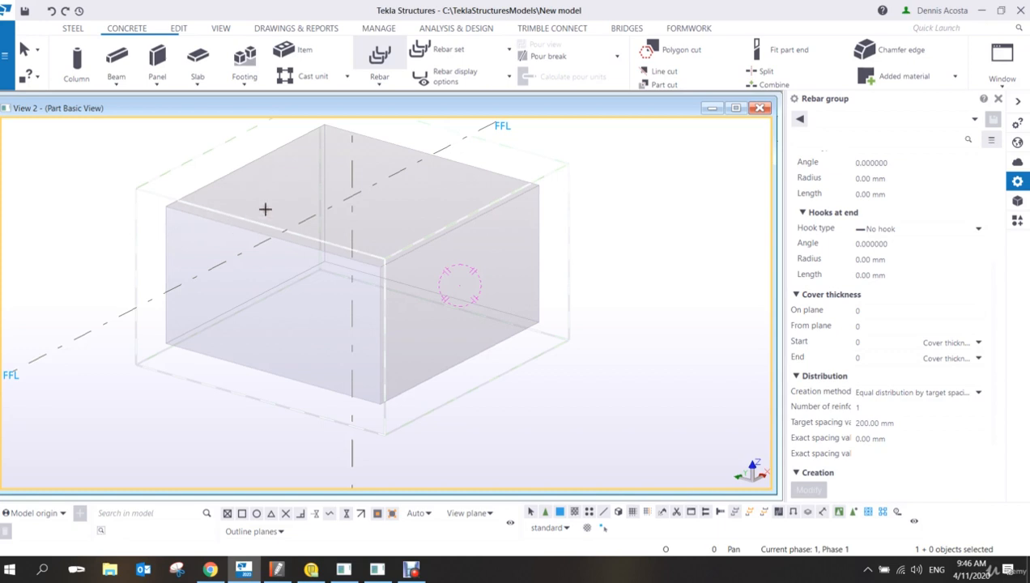
right_click(458, 362)
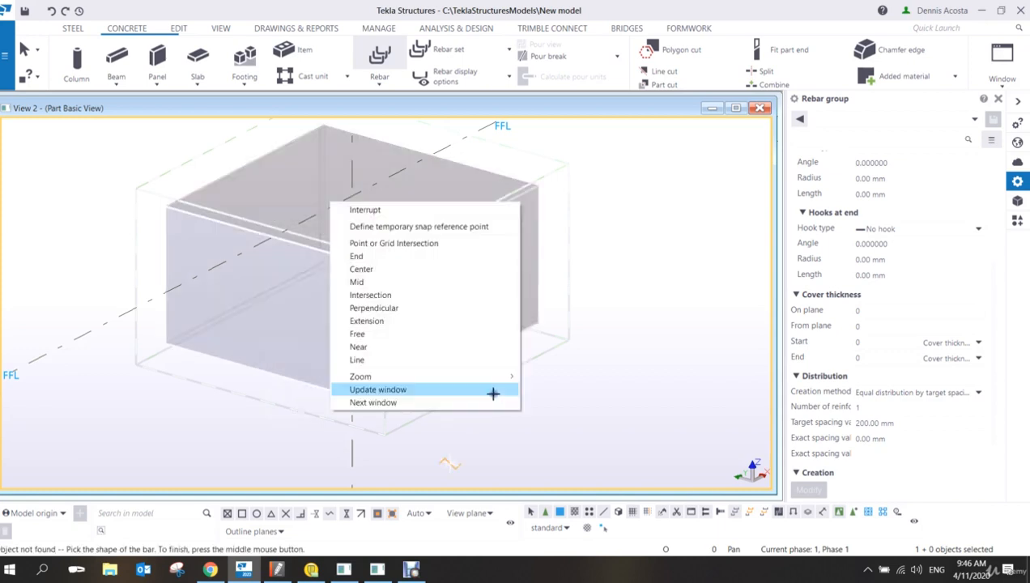
click(406, 212)
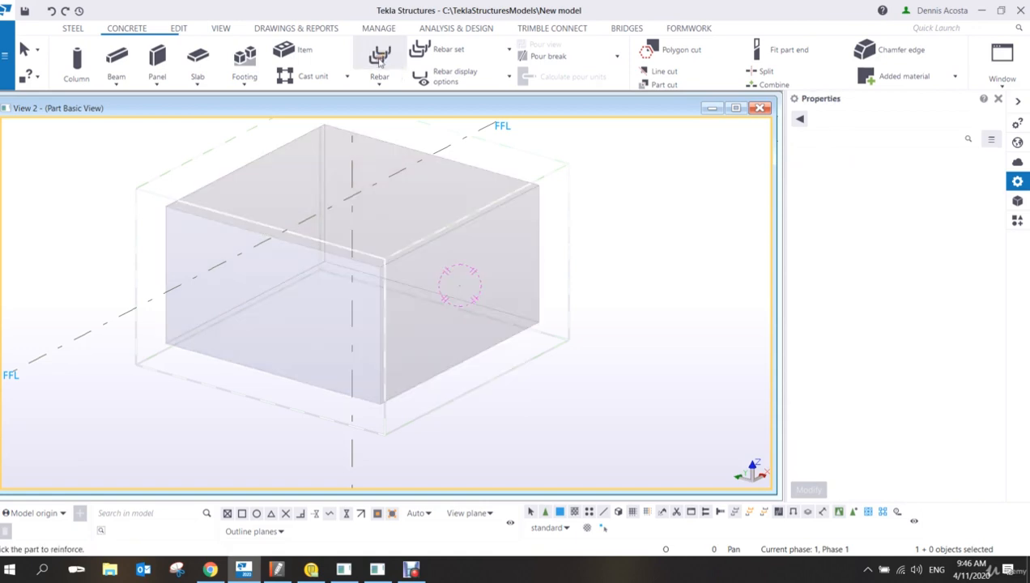
Pick the footing for the rebar group and outline the bar 1000 mm down the front face's side edge and 1800 mm along its bottom edge.
click(217, 224)
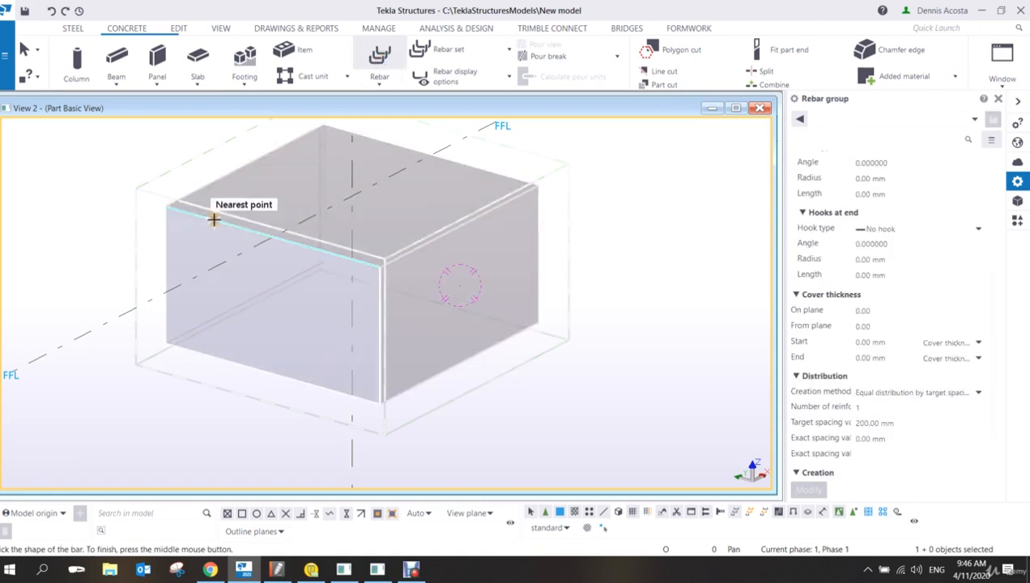
click(167, 206)
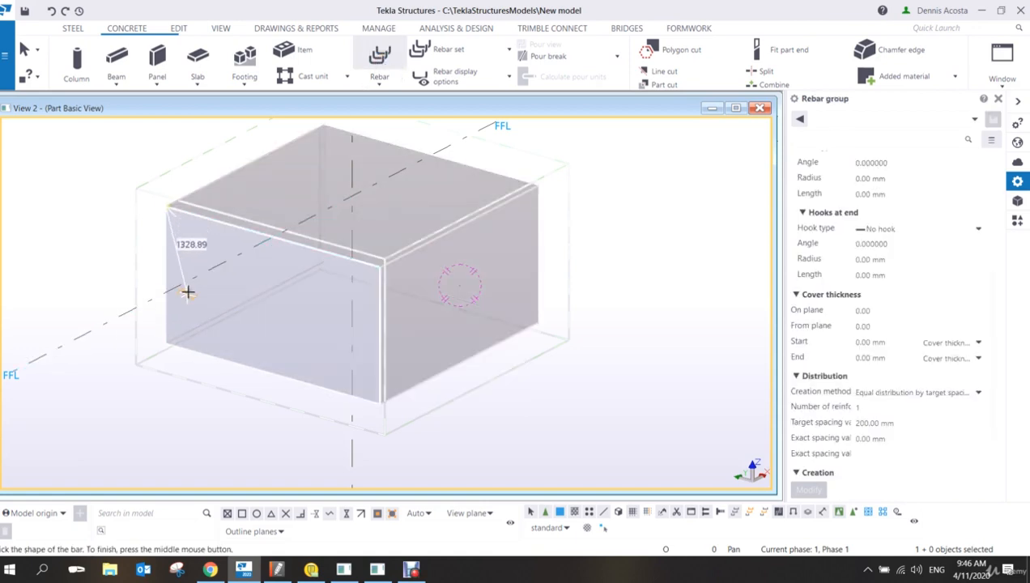
click(166, 341)
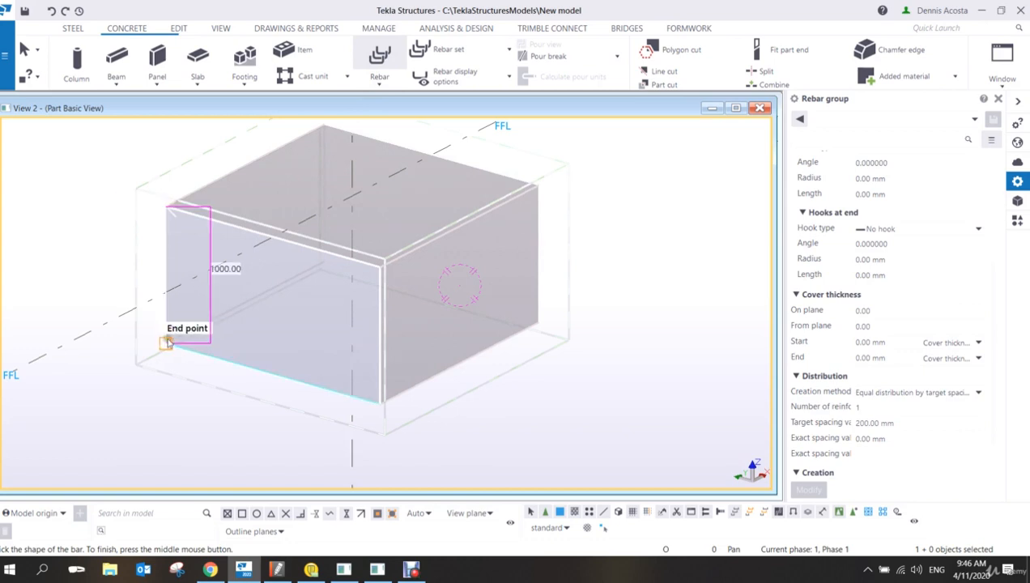
click(381, 398)
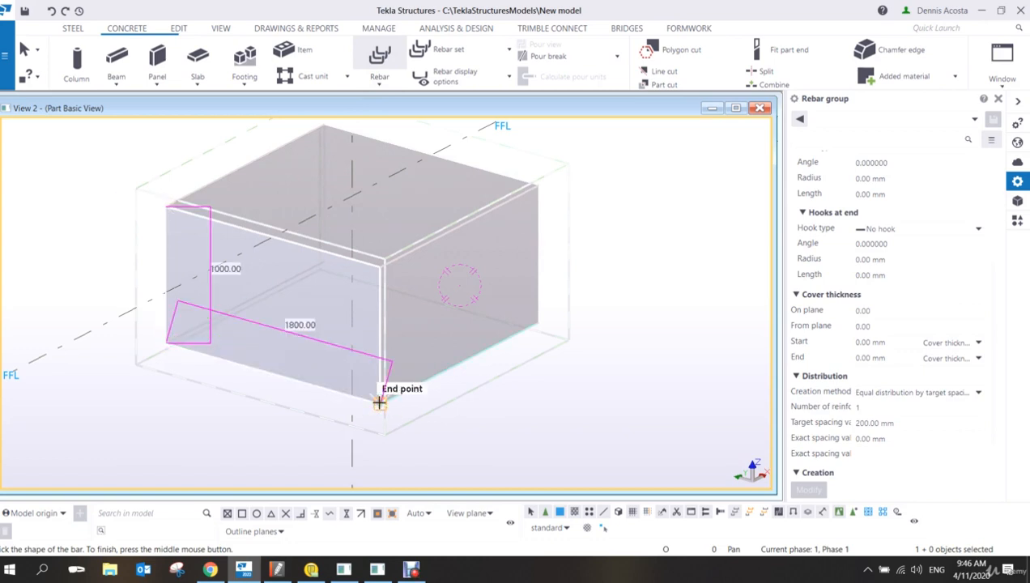
click(398, 259)
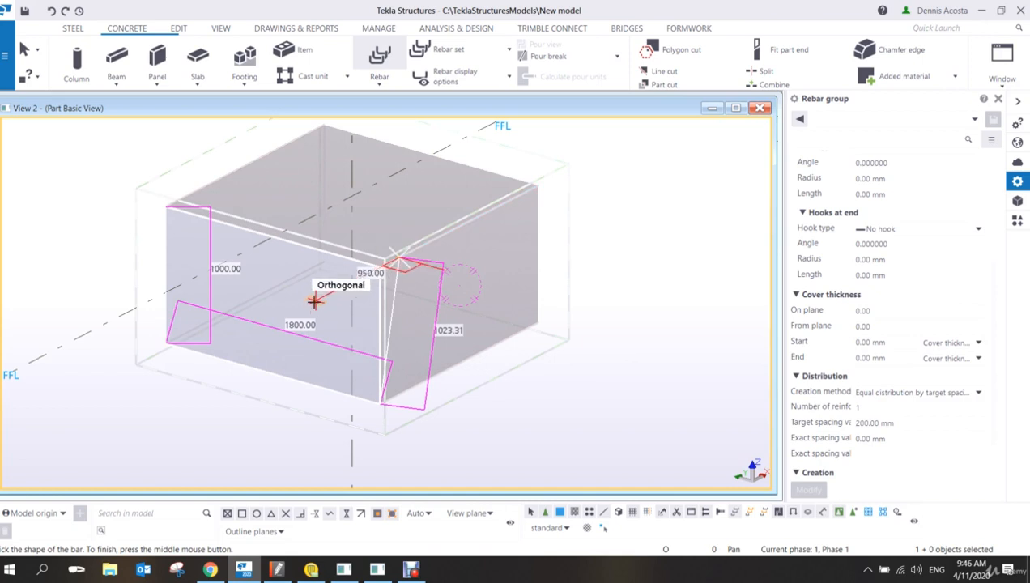
scroll(531, 331, up, 3)
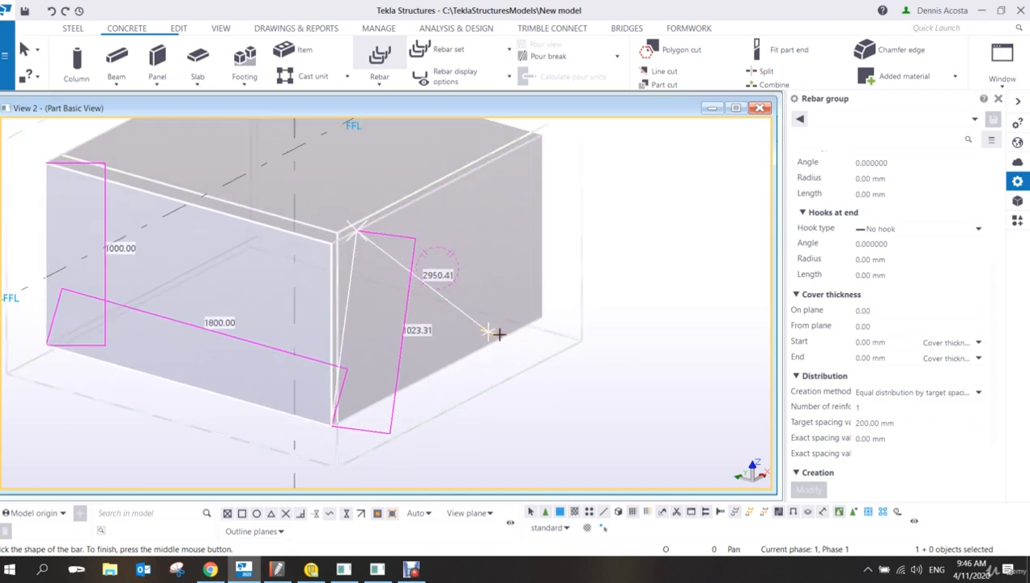
middle_drag(478, 322, 548, 353)
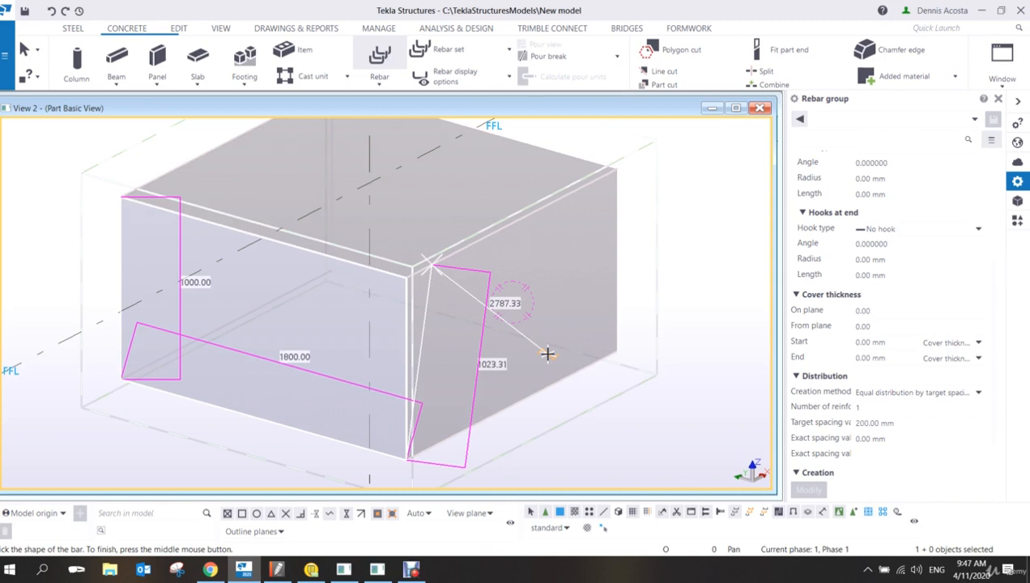
key(Escape)
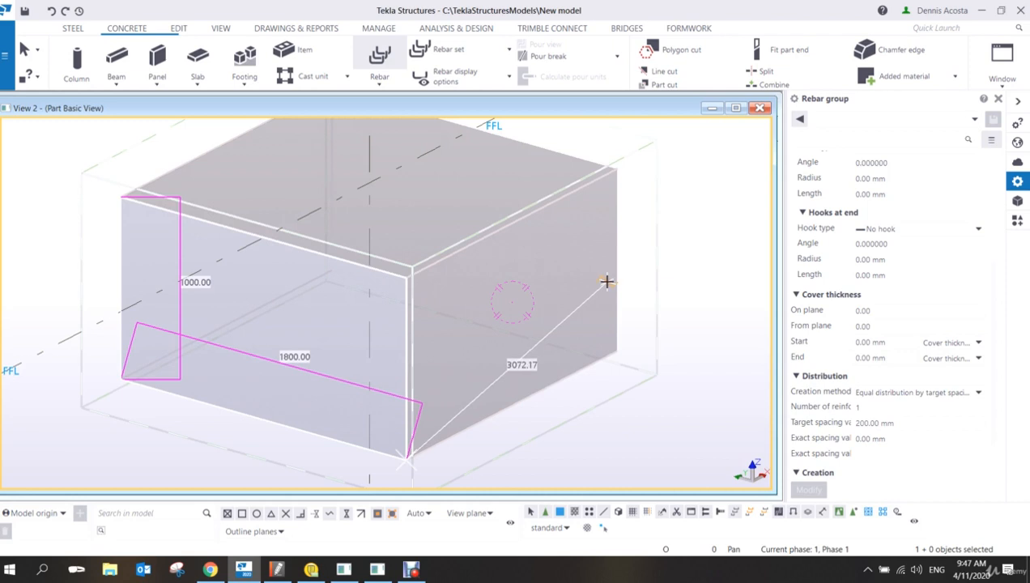
click(471, 245)
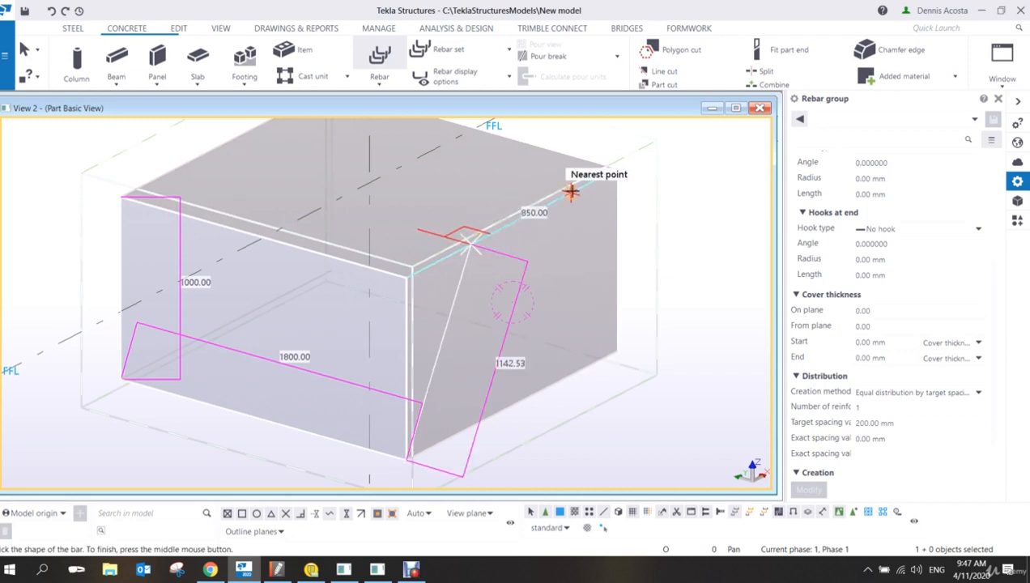
click(615, 234)
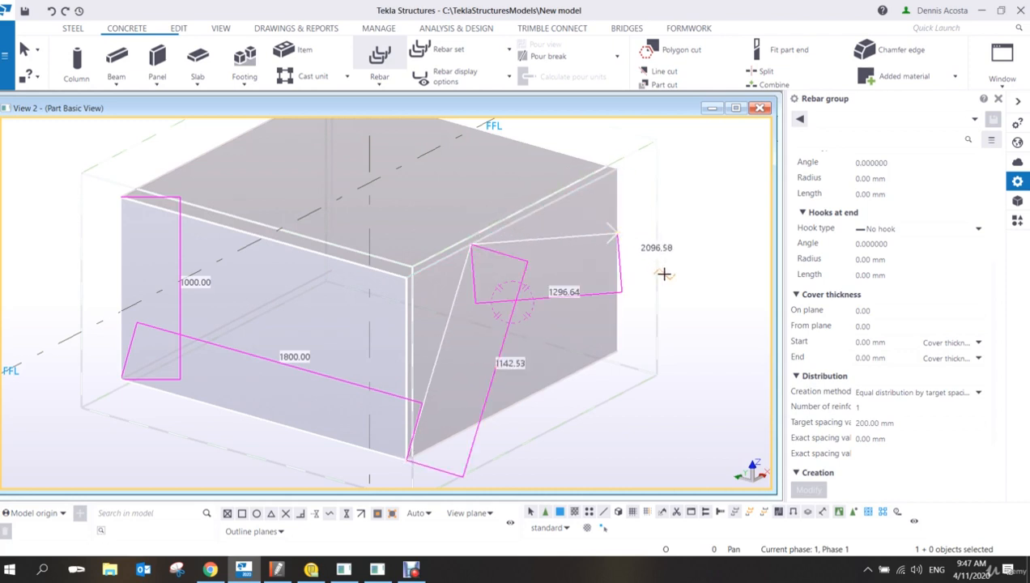
middle_click(663, 274)
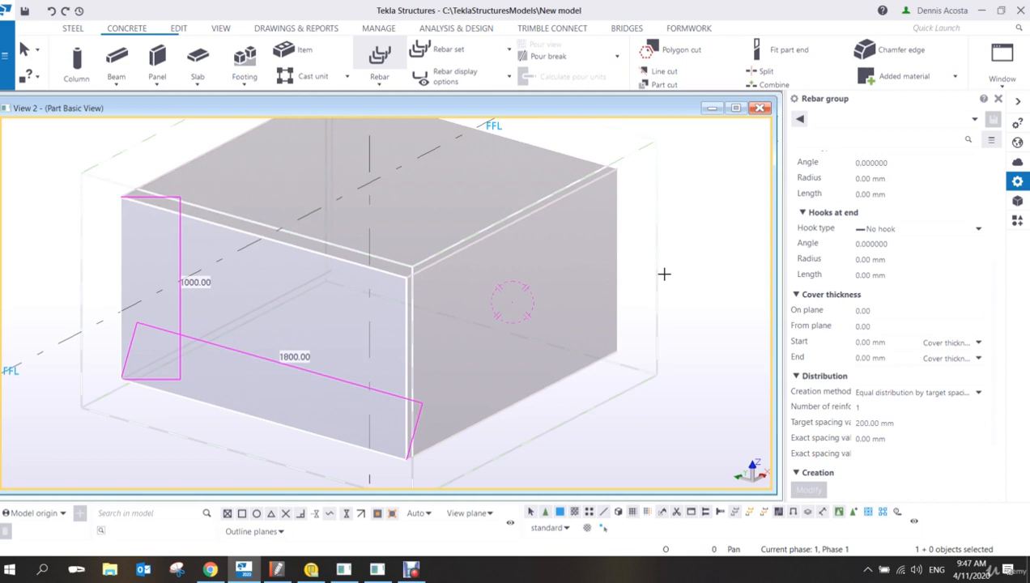
Finish the U-shaped bar with a 1000 mm vertical leg ending at the front face's other upper corner.
click(406, 277)
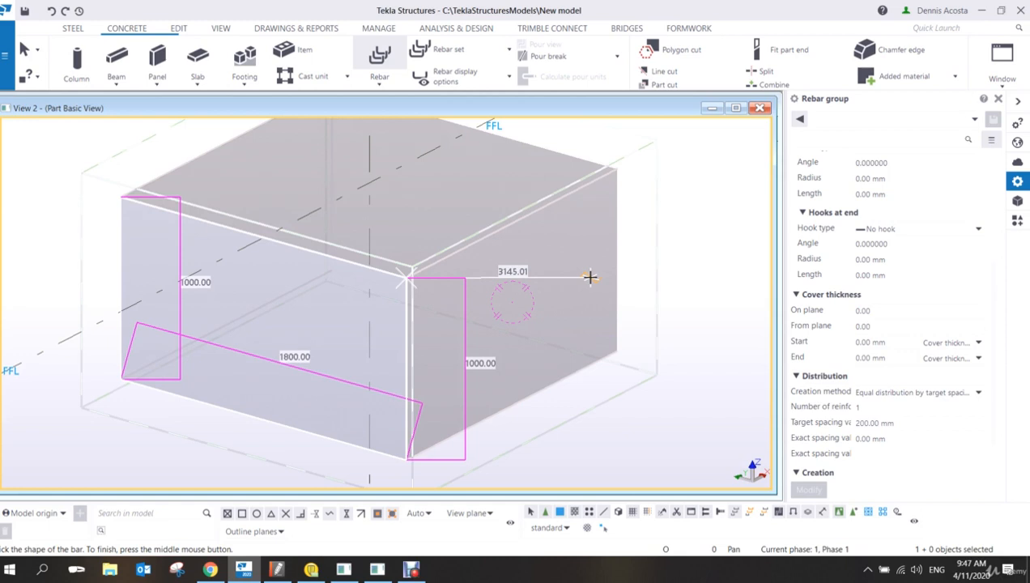
scroll(590, 277, down, 2)
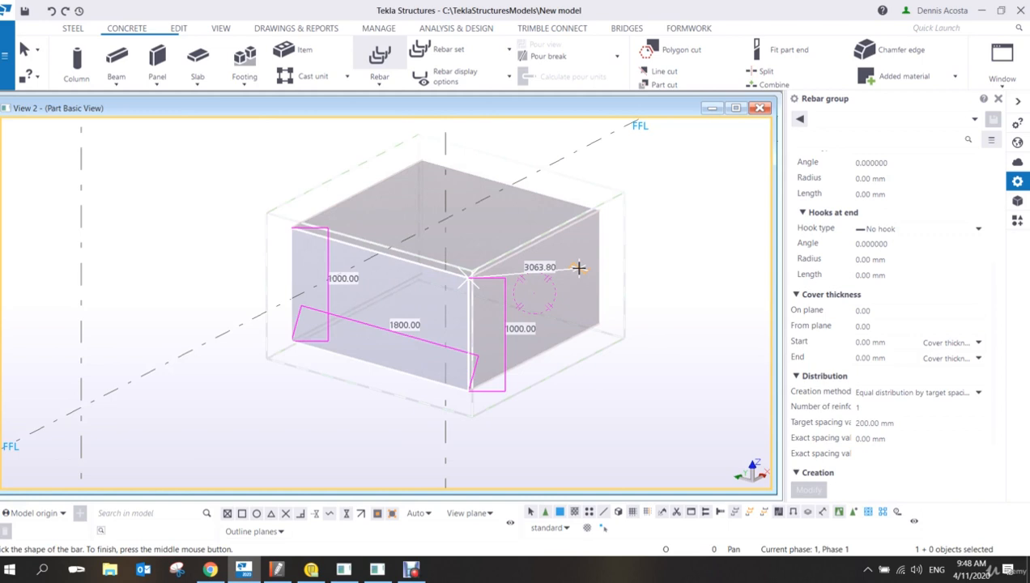
scroll(535, 296, up, 2)
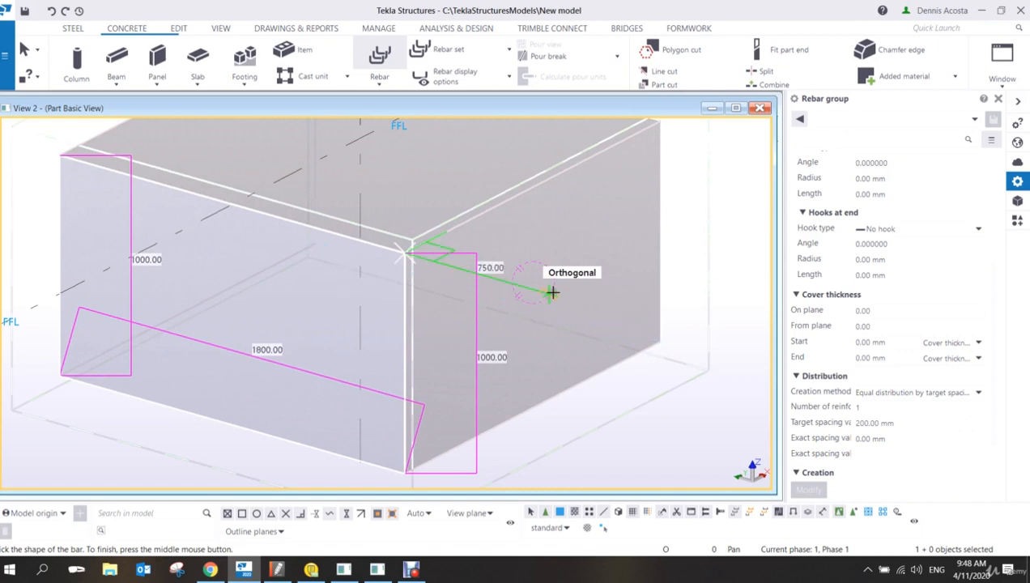
middle_drag(551, 292, 612, 278)
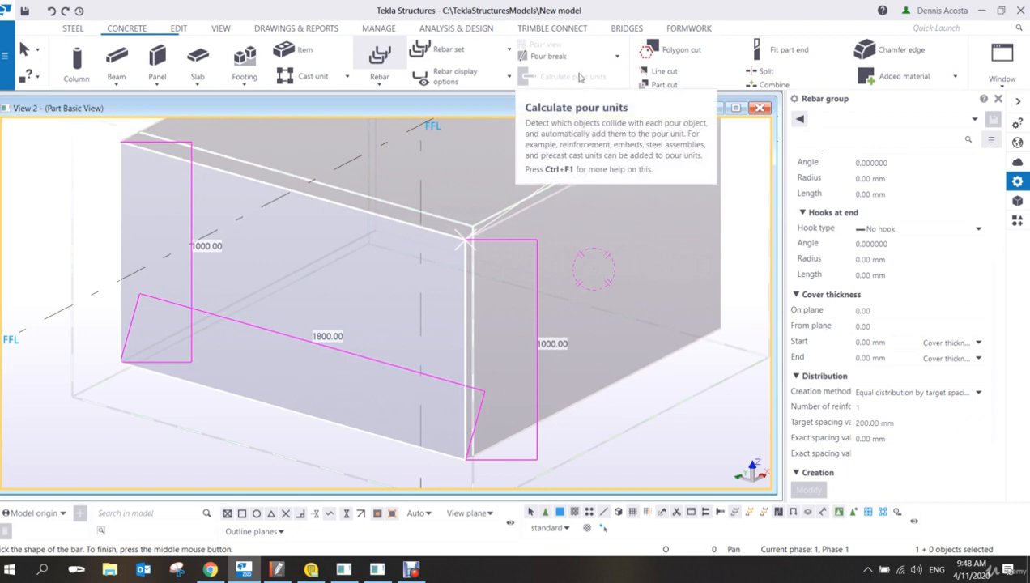
scroll(579, 77, up, 1)
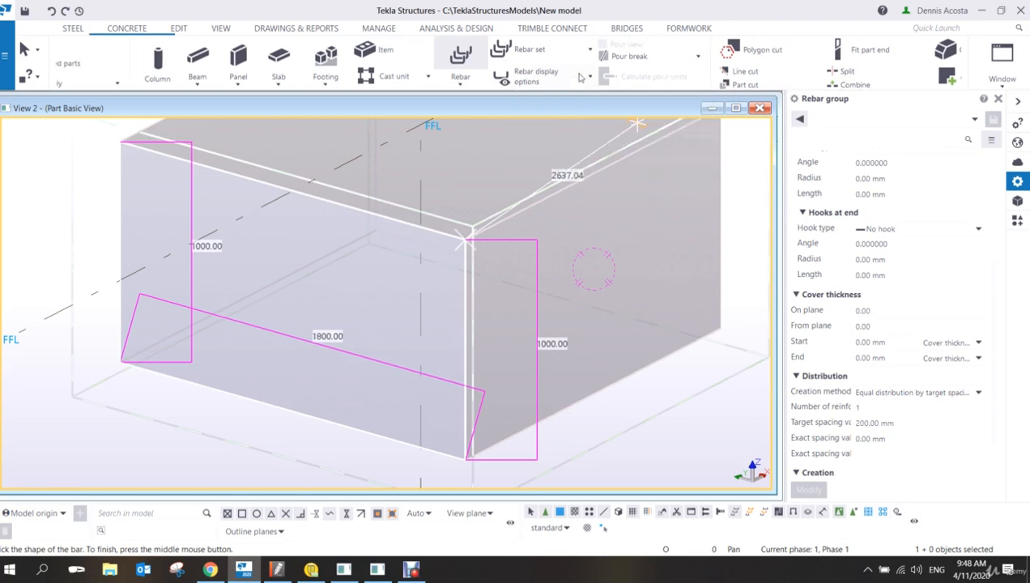
middle_click(336, 362)
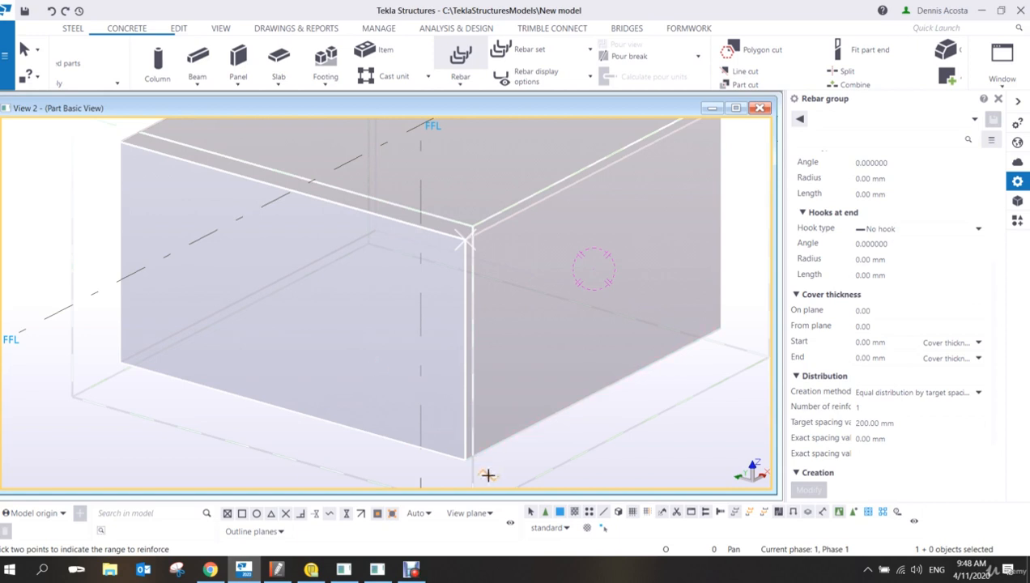
Distribute the bars along the footing's bottom side edge from the front corner to the far corner, and end the rebar command.
click(466, 459)
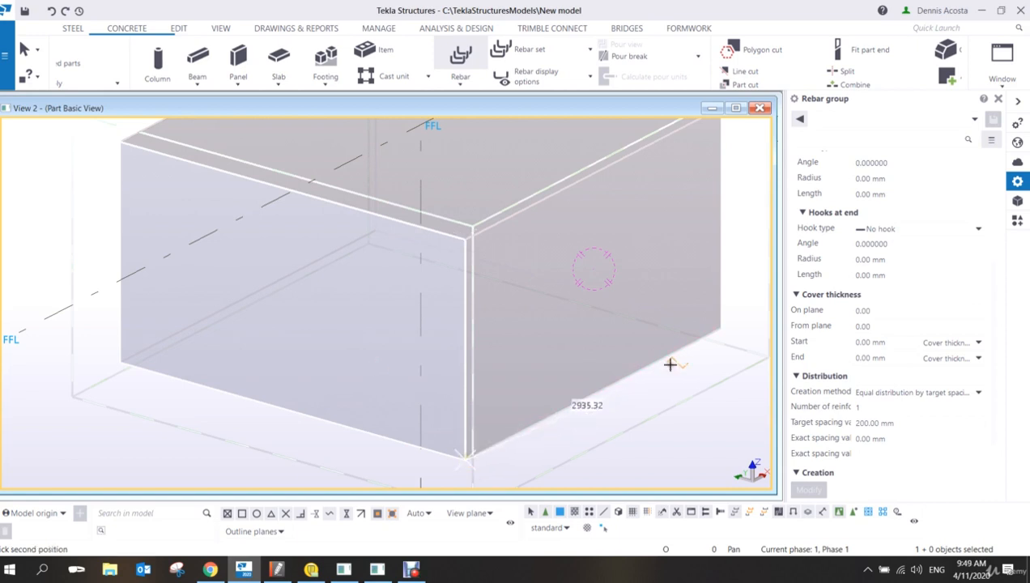
click(719, 324)
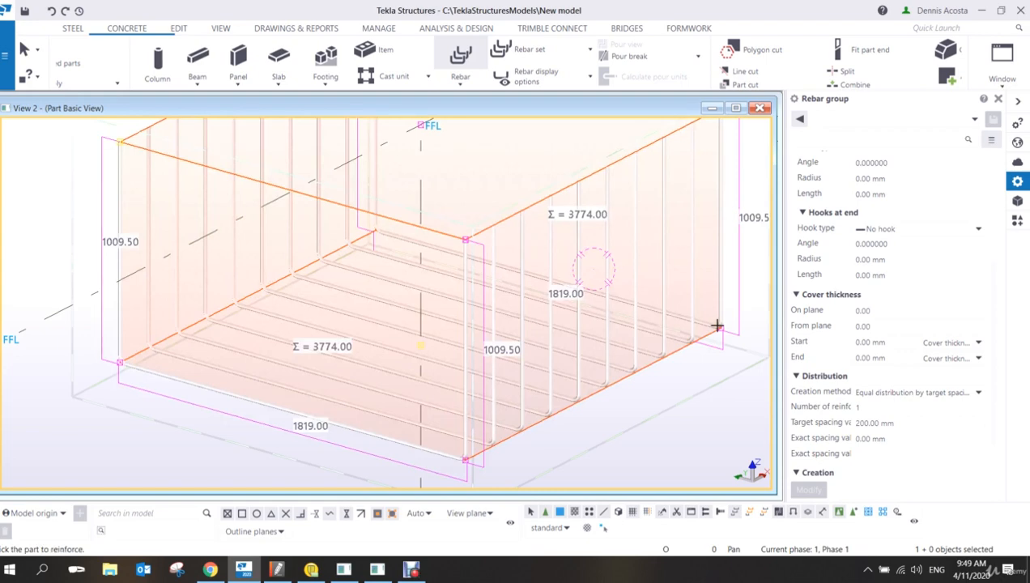
right_click(627, 278)
click(641, 283)
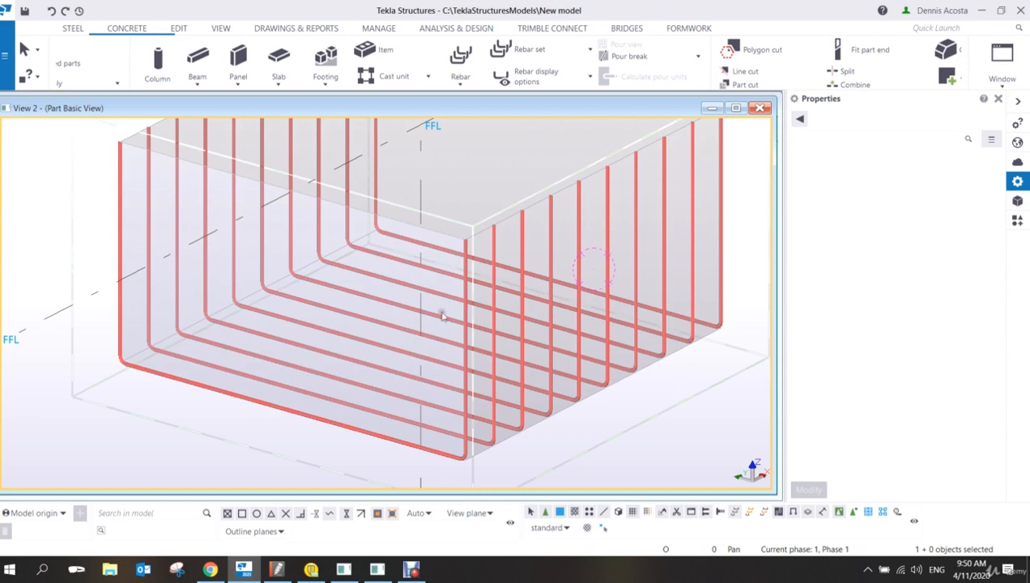
Examine the U-shaped bar group in the footing from several angles and check its dimensions and distribution properties.
ctrl+middle_drag(405, 328, 465, 404)
scroll(539, 357, up, 3)
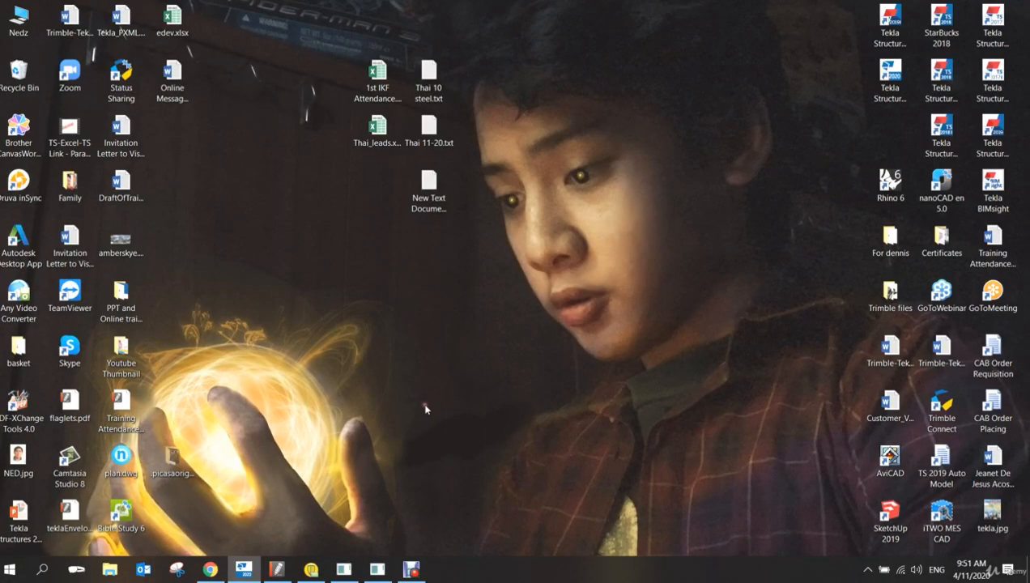
click(243, 570)
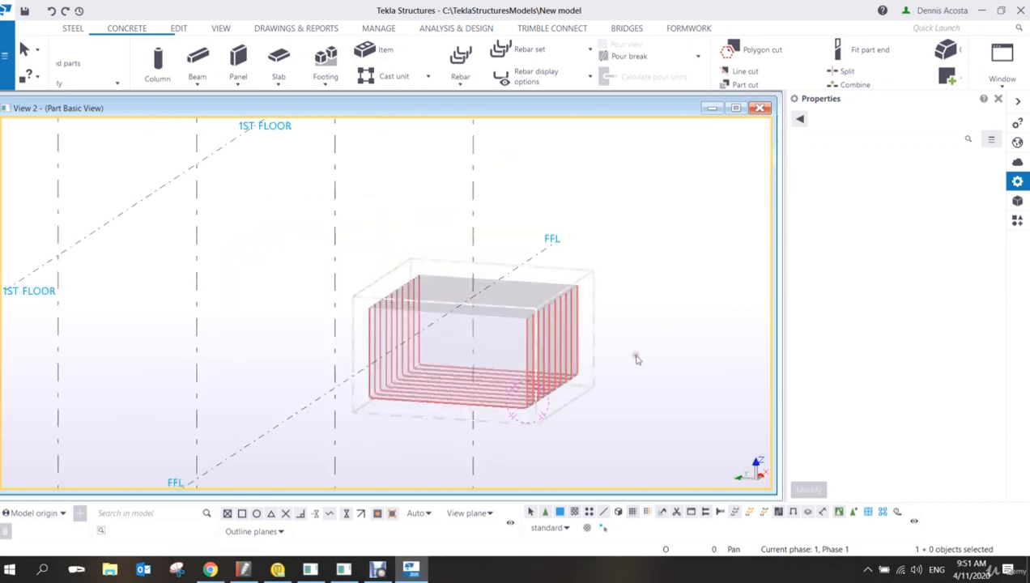
scroll(509, 369, up, 1)
scroll(509, 369, up, 4)
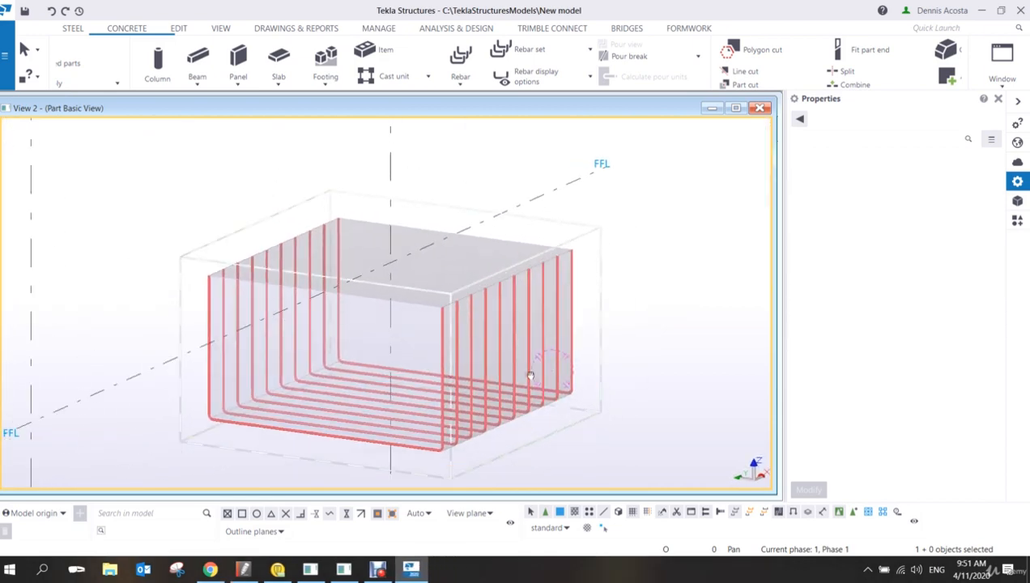
scroll(490, 401, up, 5)
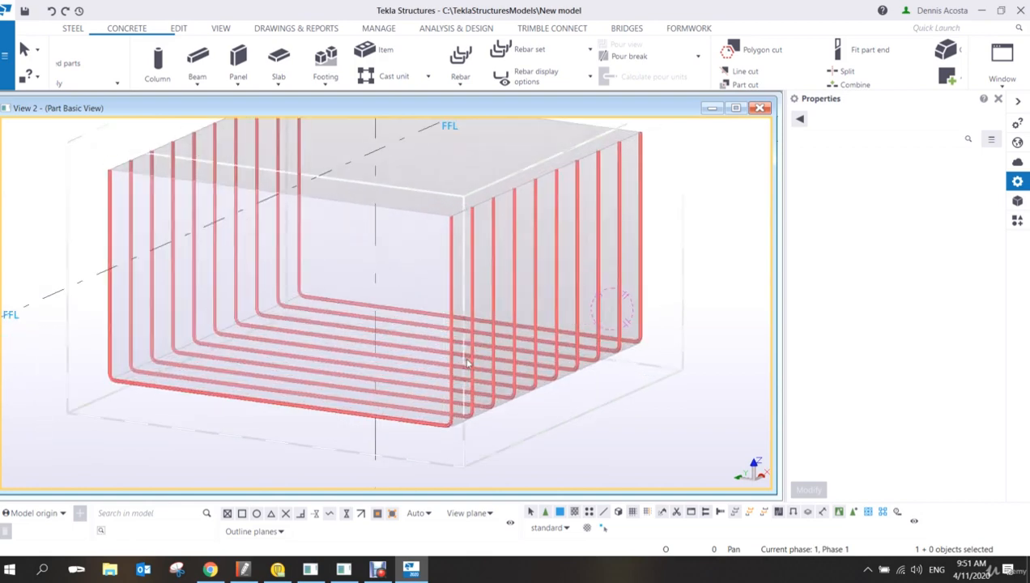
scroll(478, 384, down, 6)
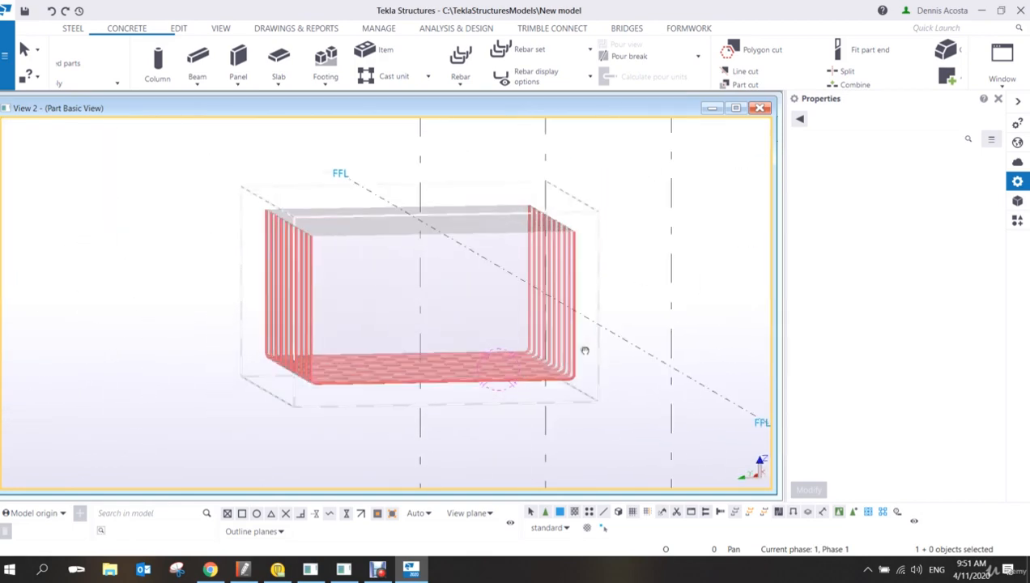
scroll(509, 363, up, 2)
scroll(510, 363, up, 3)
scroll(514, 348, down, 2)
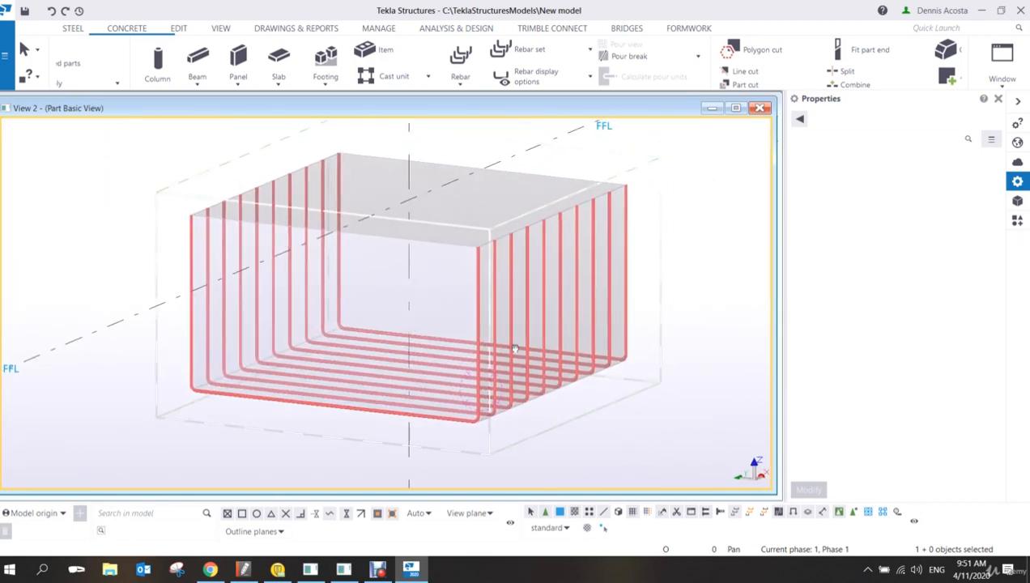
click(557, 292)
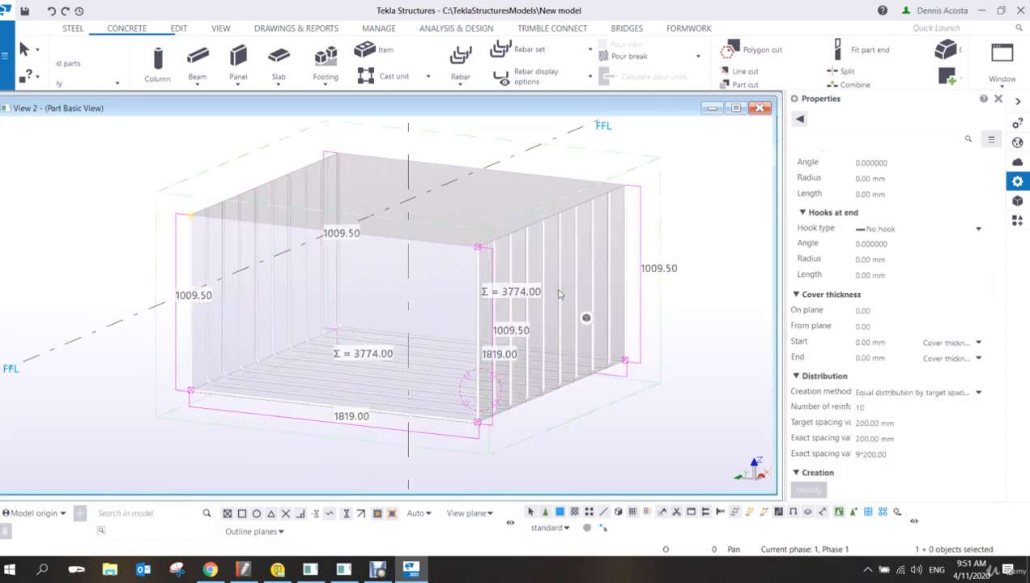
click(680, 265)
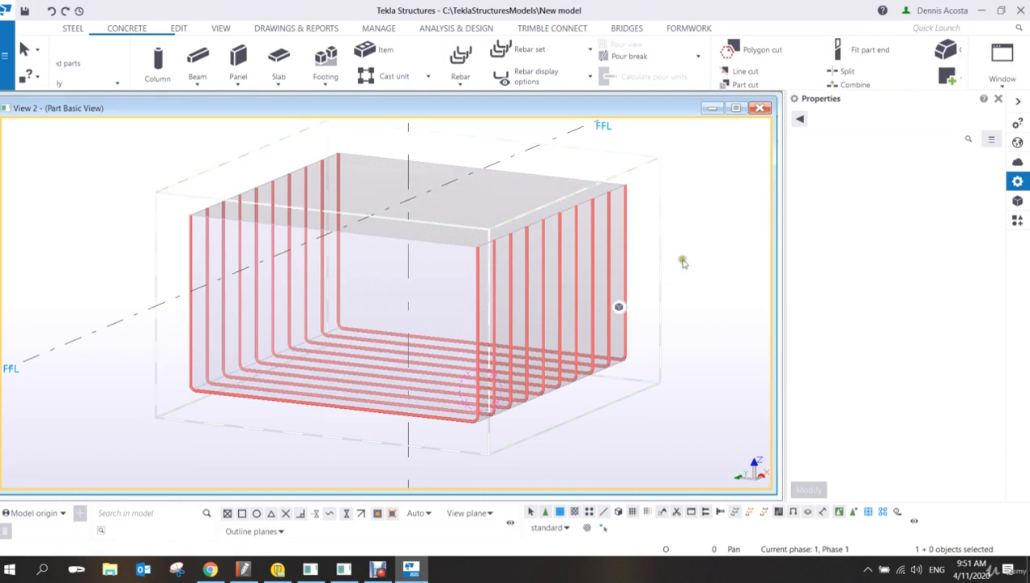
Set the U-shaped rebar group's on-plane cover thickness to 35 mm.
click(577, 271)
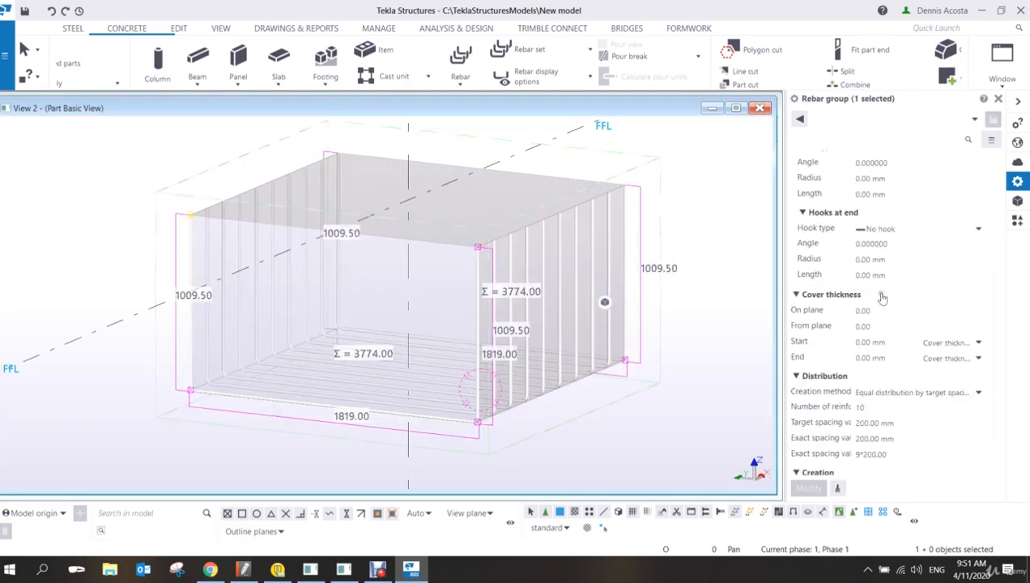
double_click(872, 312)
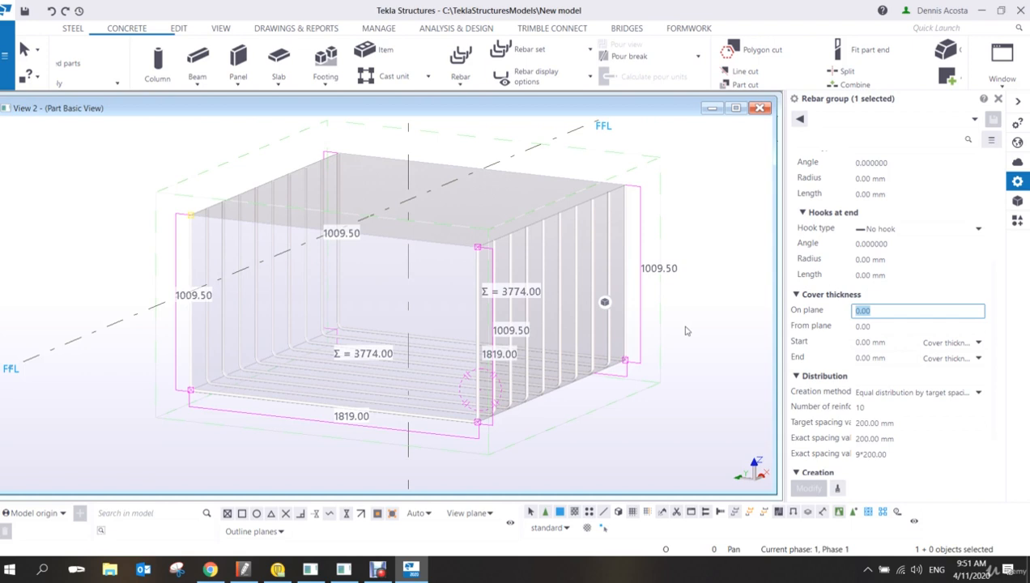
text(35)
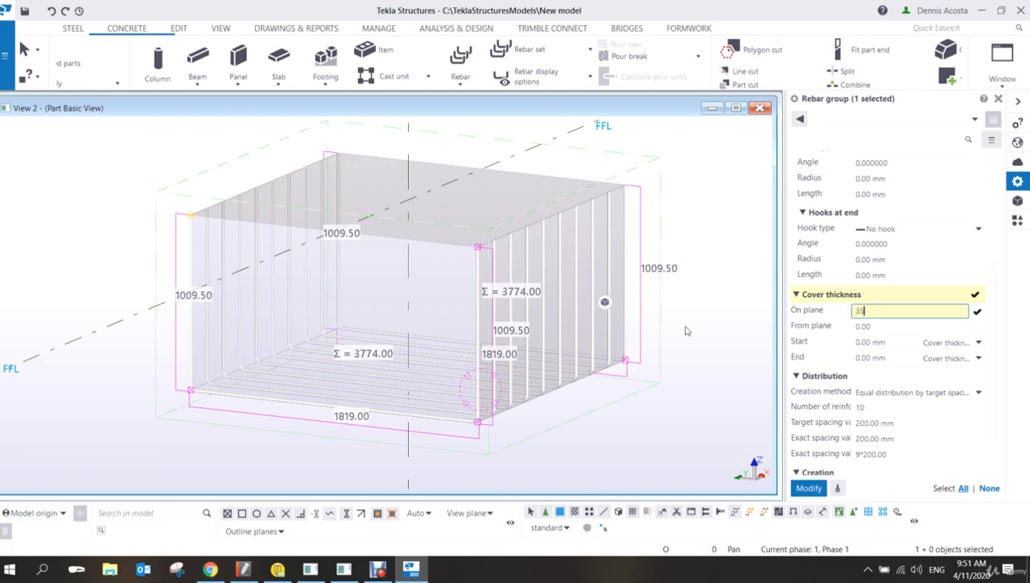
key(Return)
Examine the on-plane concrete cover around the U-shaped bars at the footing's bottom corner and from the side.
scroll(347, 330, down, 2)
ctrl+middle_drag(347, 349, 493, 358)
click(574, 401)
scroll(519, 385, up, 2)
scroll(470, 359, up, 5)
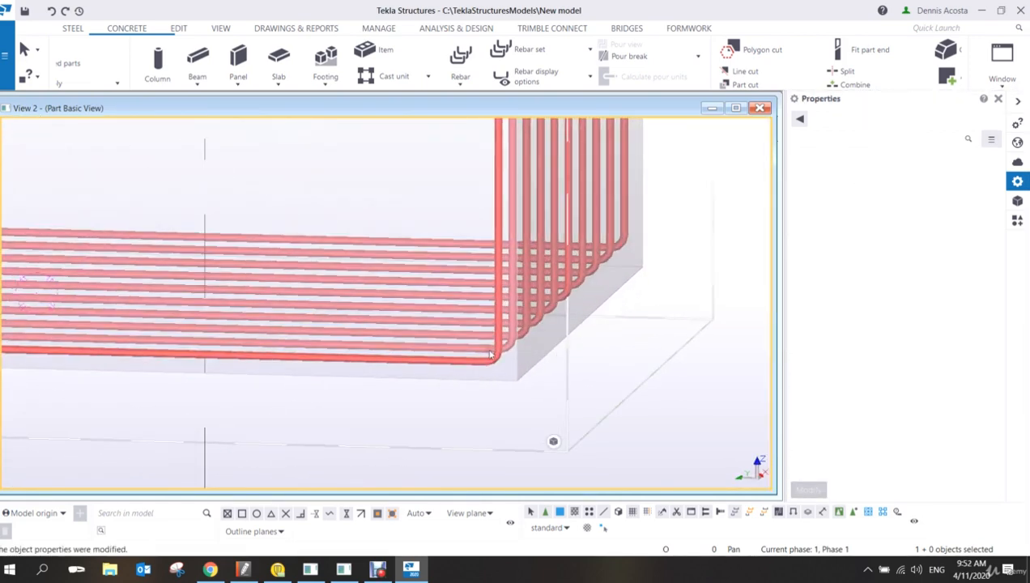
scroll(475, 394, down, 1)
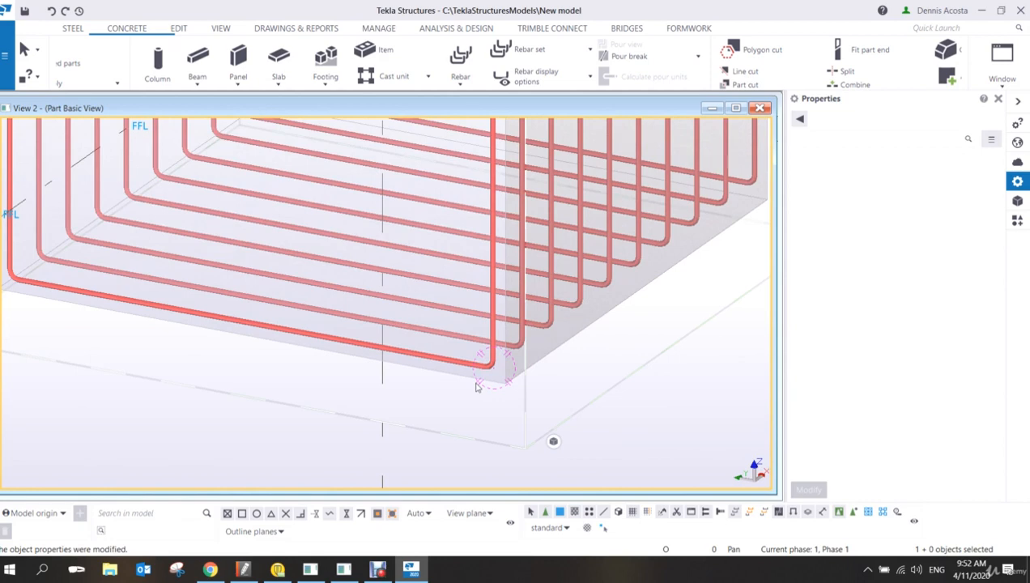
scroll(311, 392, down, 3)
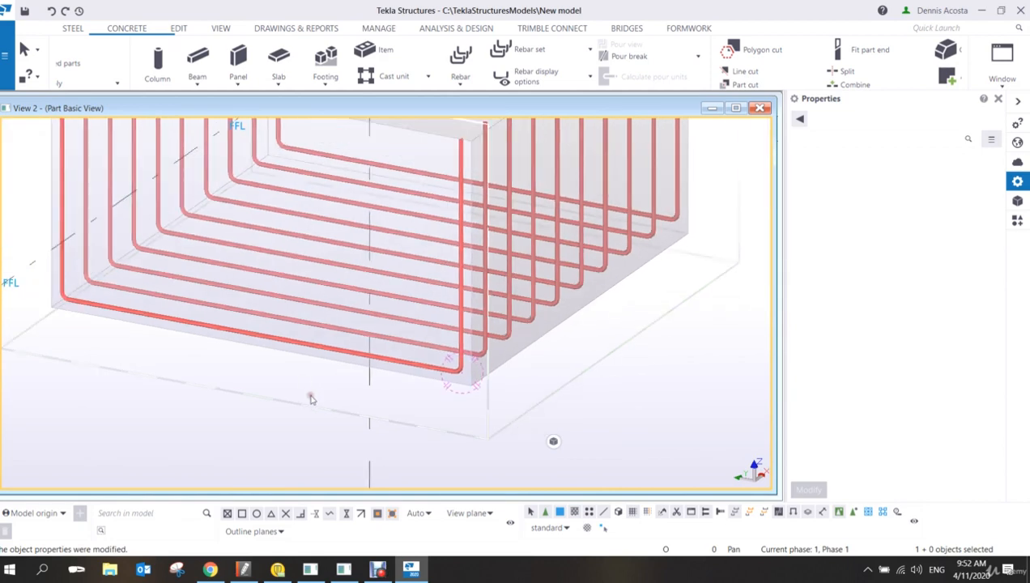
middle_drag(345, 323, 351, 336)
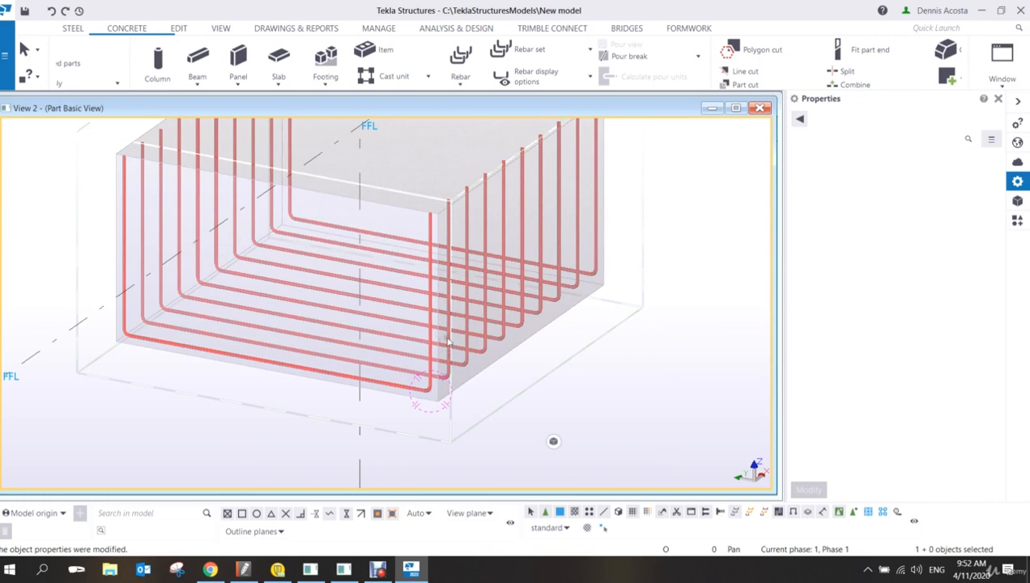
mouse_move(448, 342)
ctrl+middle_down()
mouse_move(301, 306)
mouse_move(290, 323)
mouse_move(374, 314)
ctrl+middle_up()
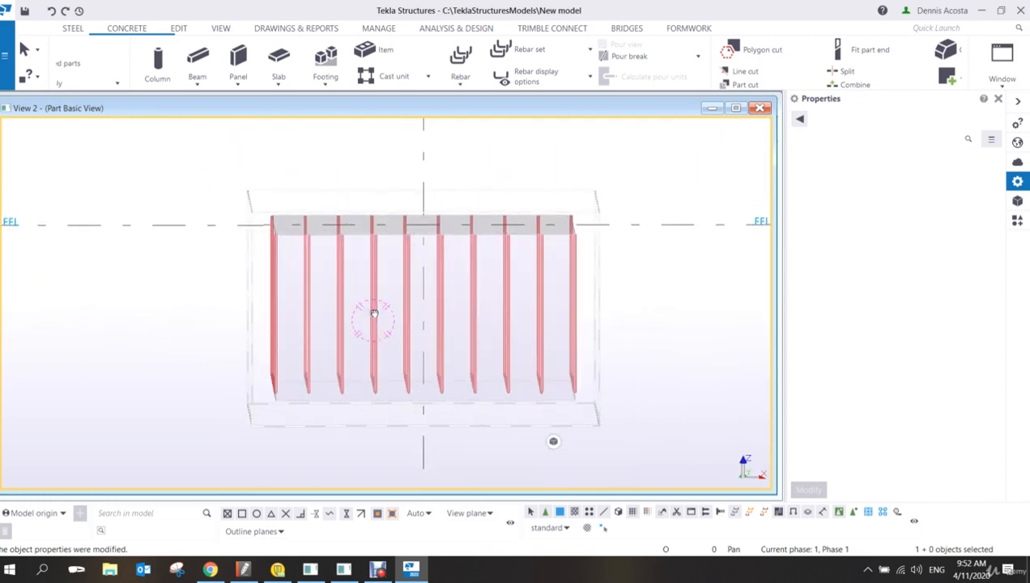
Set the rebar group's from-plane cover thickness to 50 mm and check the gap at the outermost bar.
click(504, 350)
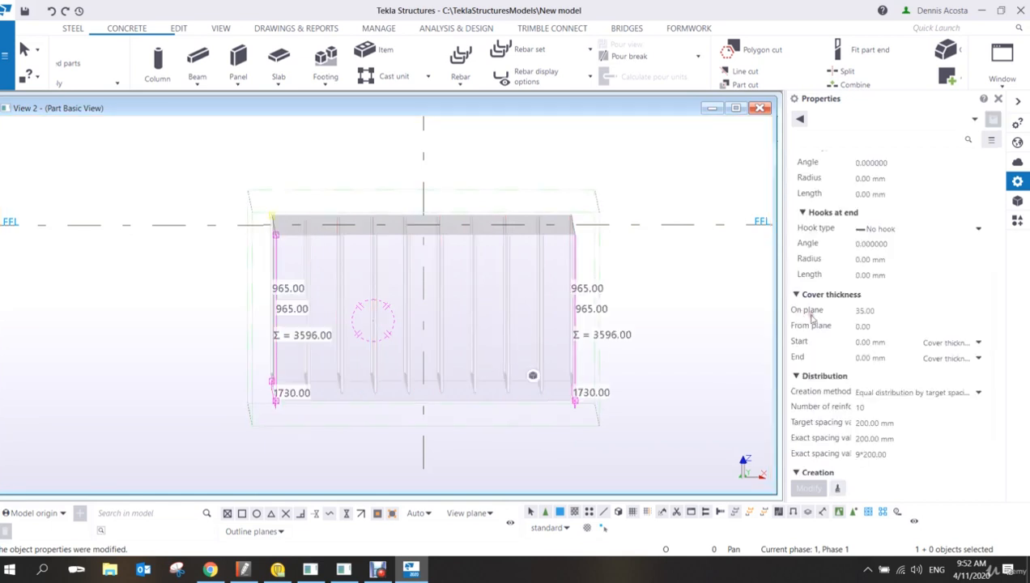
click(887, 325)
double_click(884, 325)
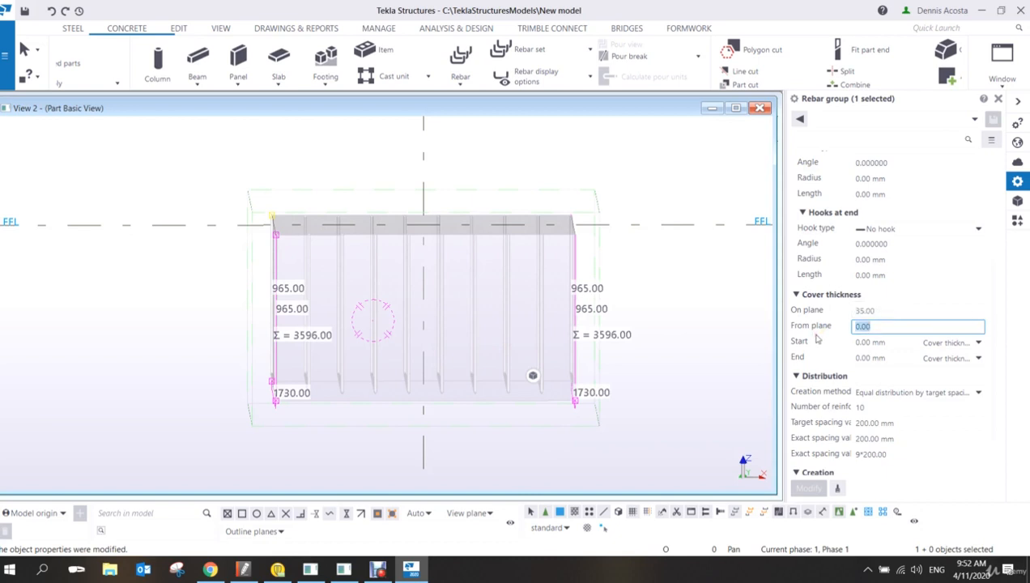
text(50)
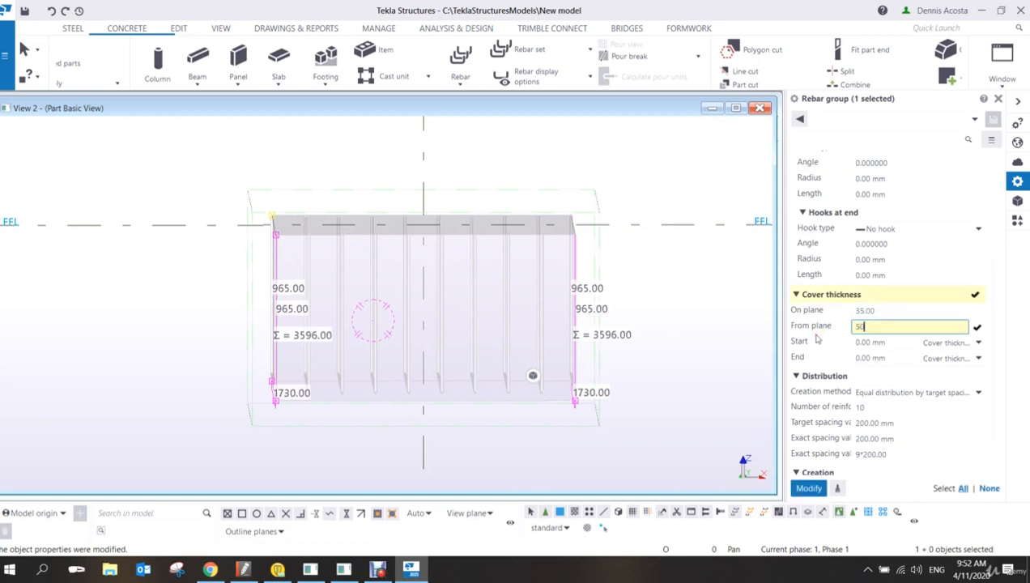
key(Return)
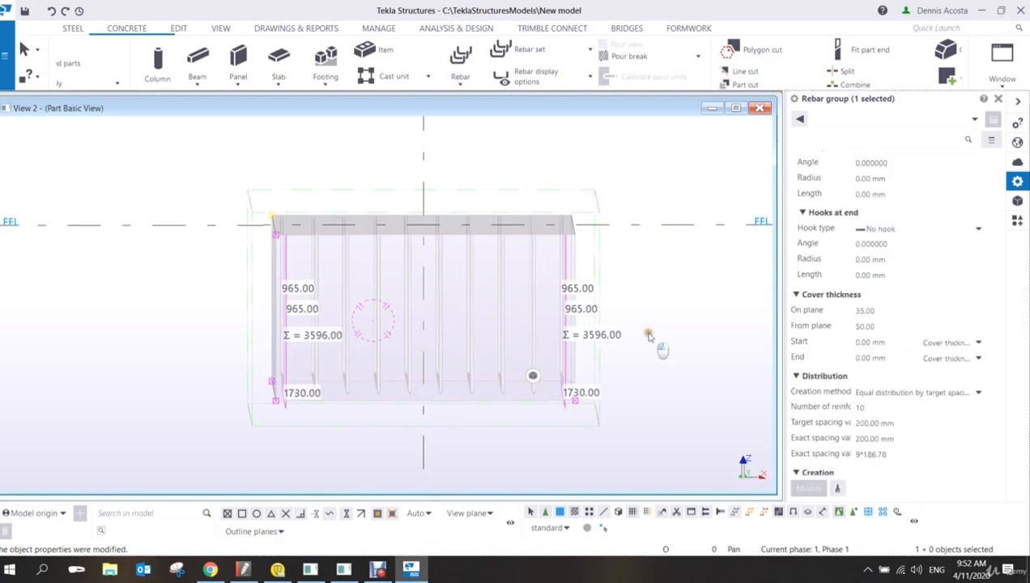
click(649, 335)
scroll(528, 309, up, 5)
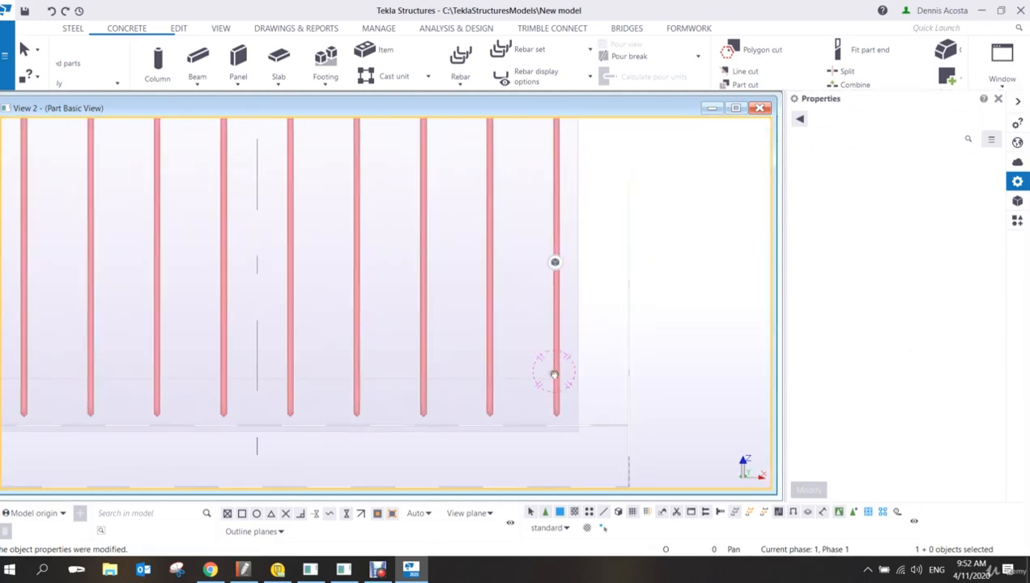
Set the rebar group's from-plane cover thickness to 100 mm and check the distribution across the footing.
click(531, 350)
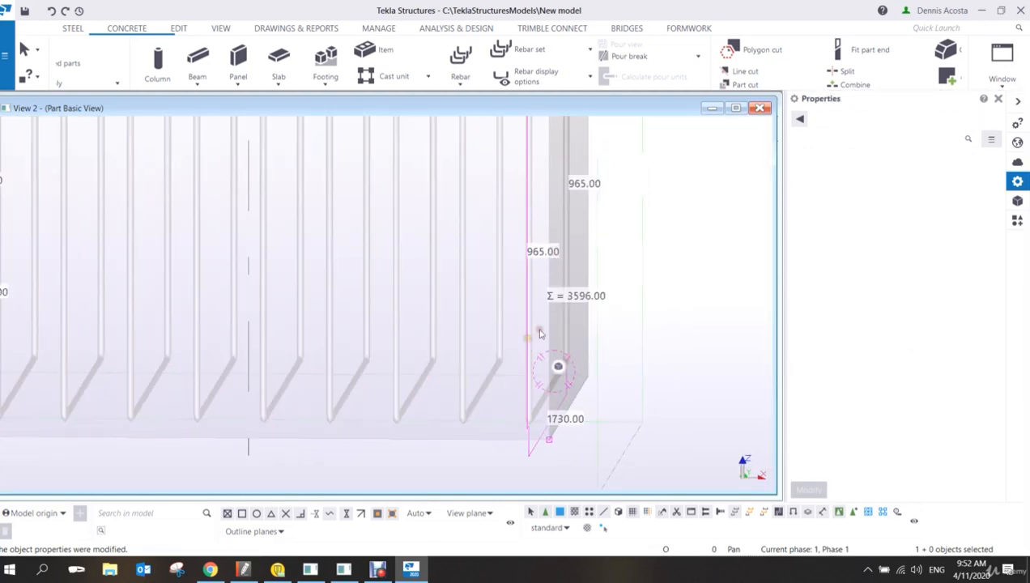
click(891, 326)
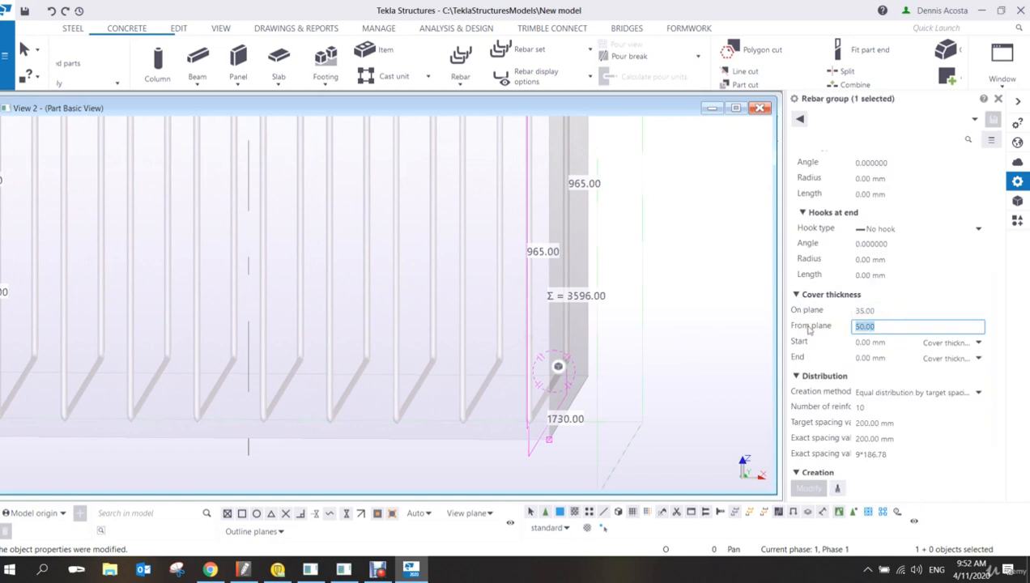
text(100)
key(Return)
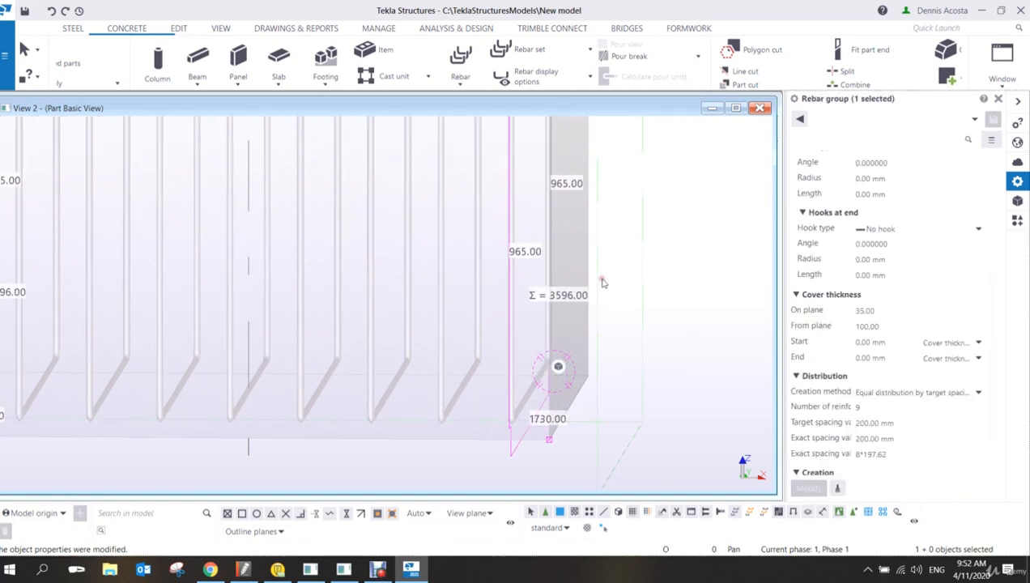
click(624, 288)
scroll(625, 289, down, 2)
mouse_move(404, 265)
ctrl+middle_down()
mouse_move(549, 273)
mouse_move(429, 271)
mouse_move(364, 285)
mouse_move(230, 278)
mouse_move(373, 290)
mouse_move(417, 279)
ctrl+middle_up()
scroll(425, 299, down, 5)
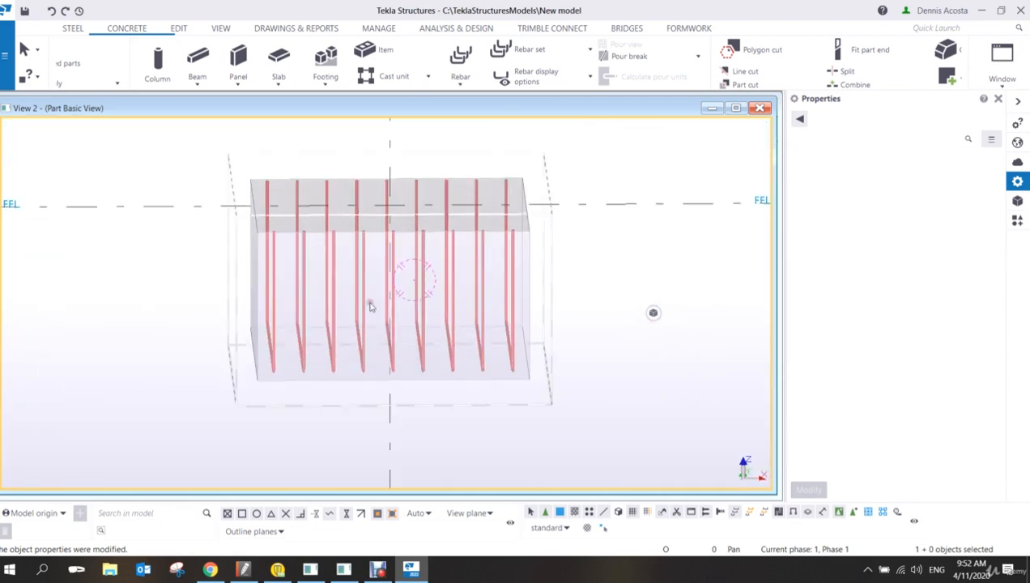
ctrl+middle_drag(371, 306, 468, 281)
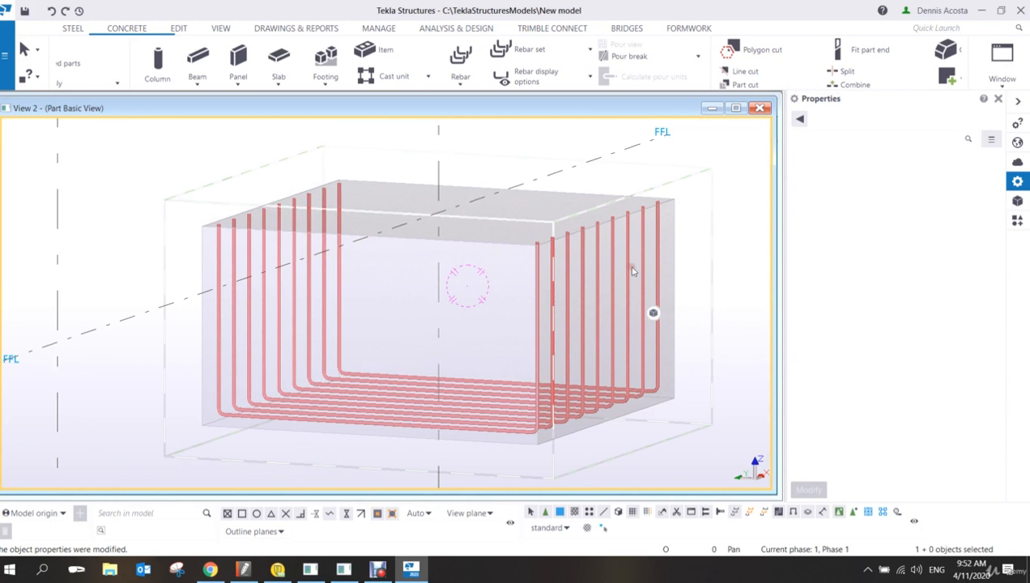
Set both the start and end cover thickness of the rebar group to 50 mm and check the tops of the vertical legs.
click(634, 272)
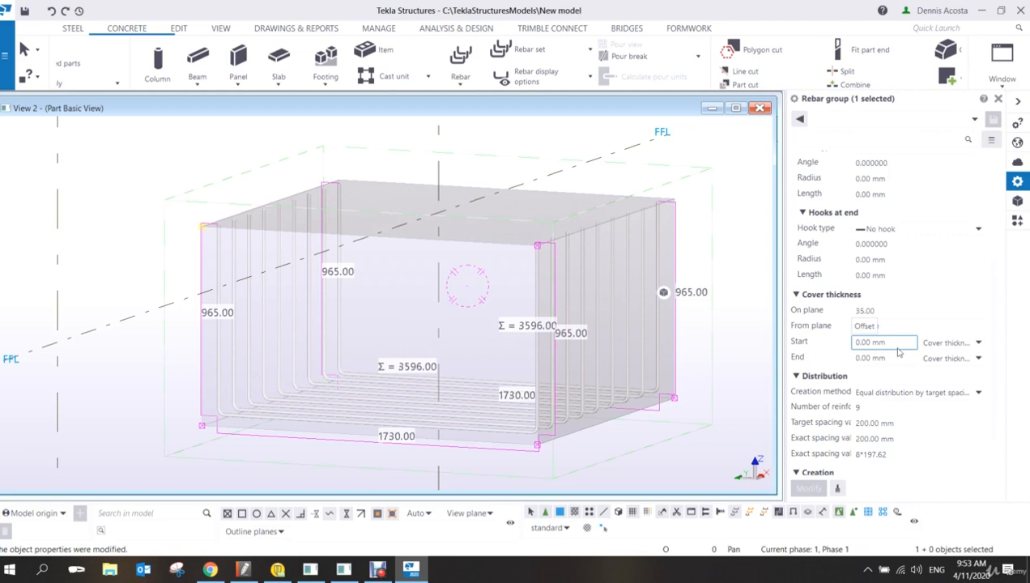
scroll(194, 227, up, 5)
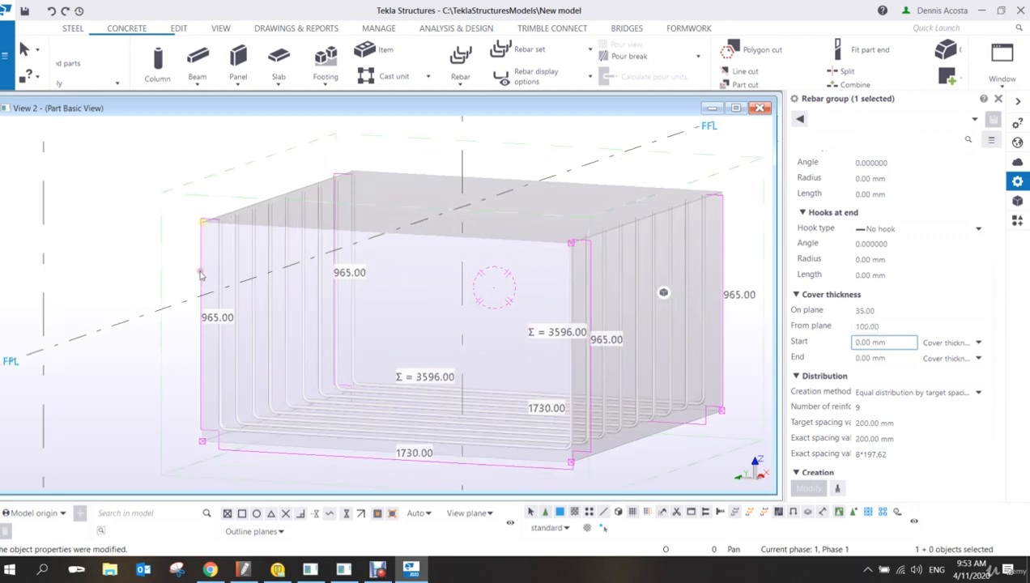
scroll(211, 203, down, 5)
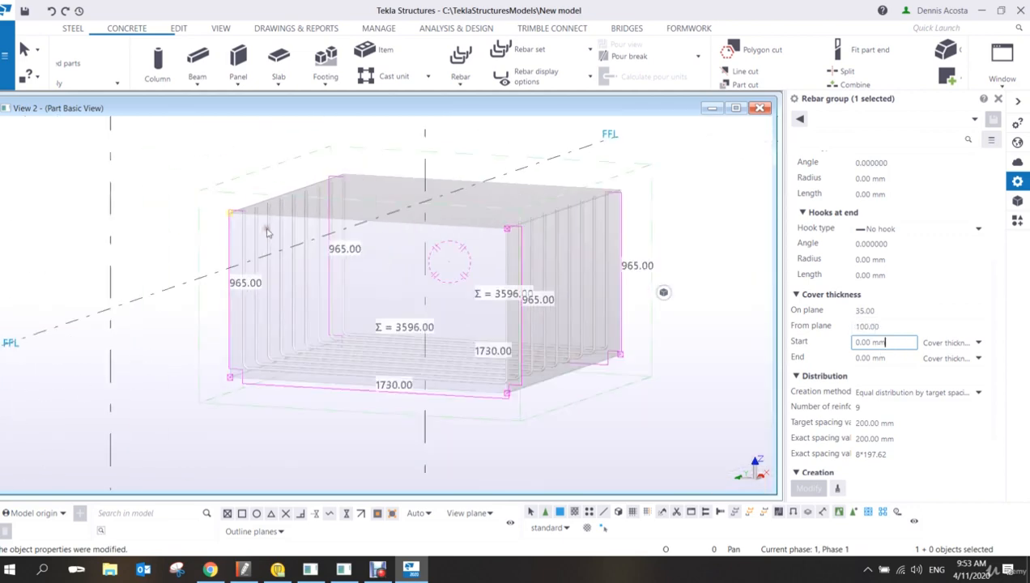
scroll(489, 235, up, 2)
scroll(495, 238, down, 2)
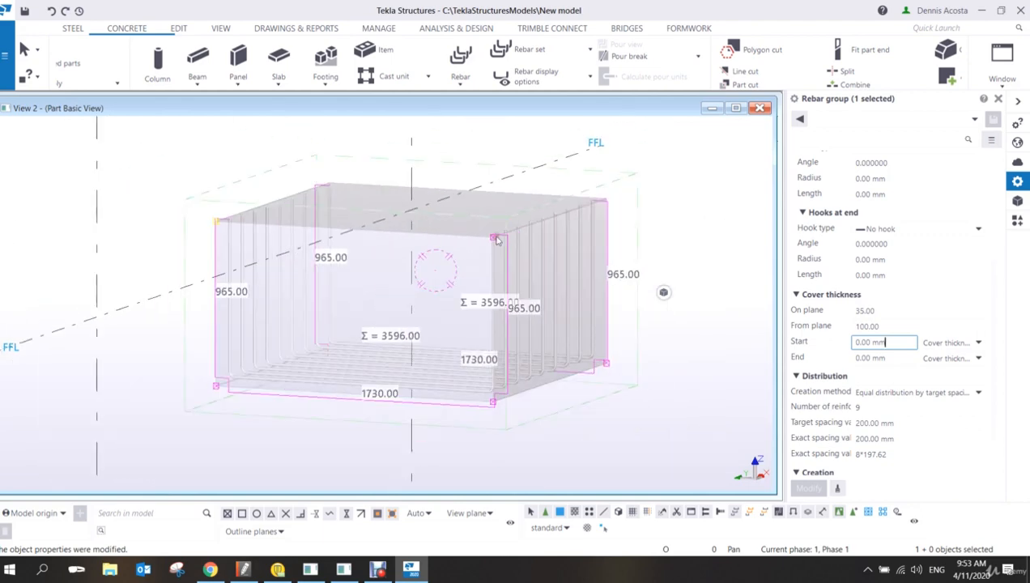
click(245, 226)
scroll(246, 226, up, 2)
click(249, 231)
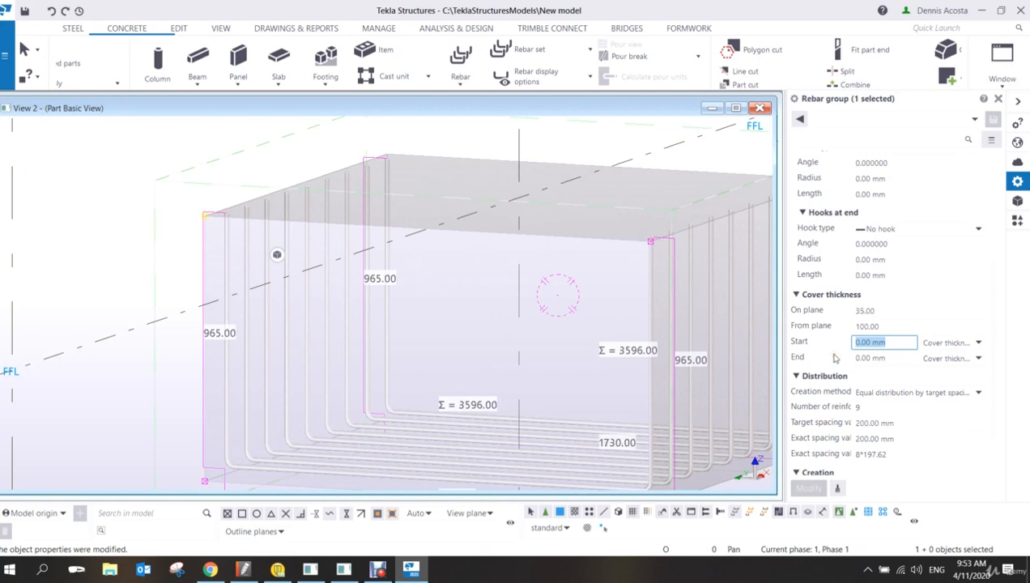
text(50)
key(Tab)
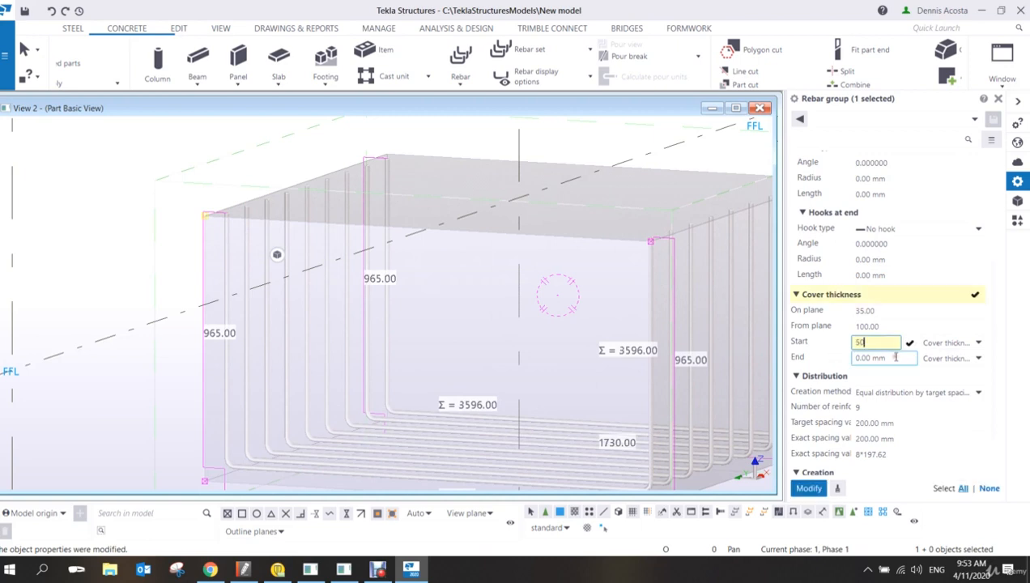
text(50)
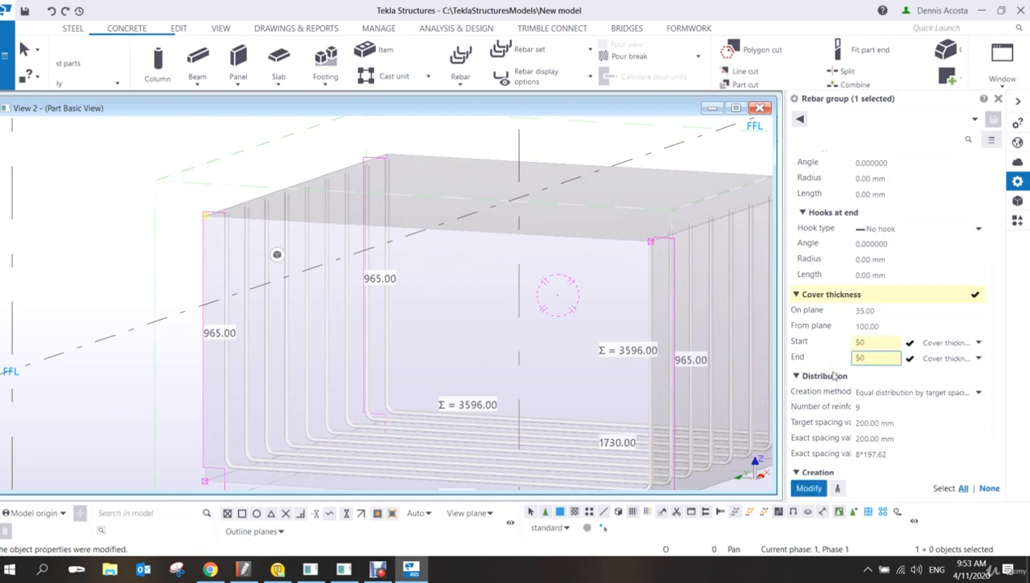
key(Return)
click(186, 217)
scroll(256, 239, up, 1)
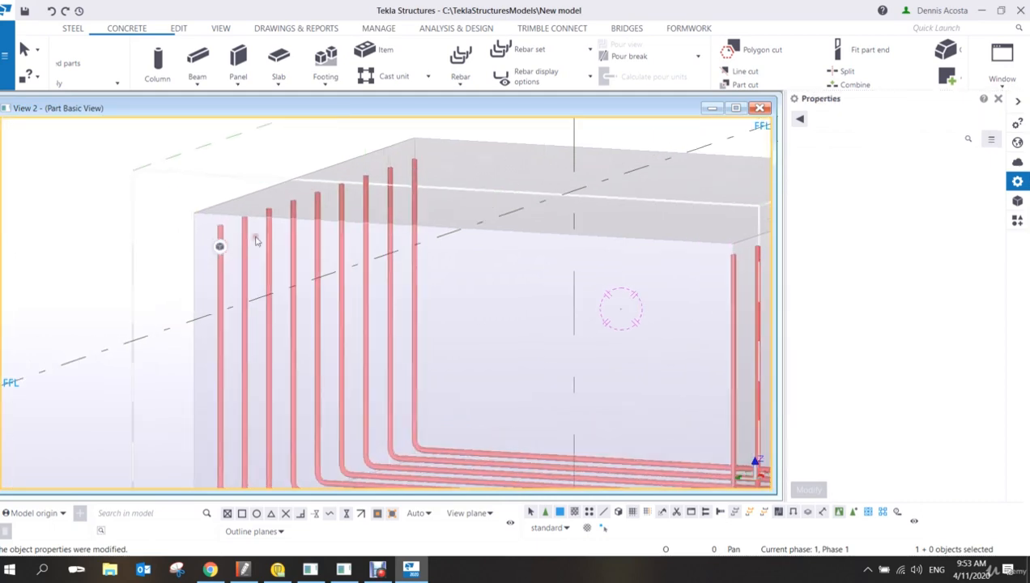
scroll(256, 239, up, 2)
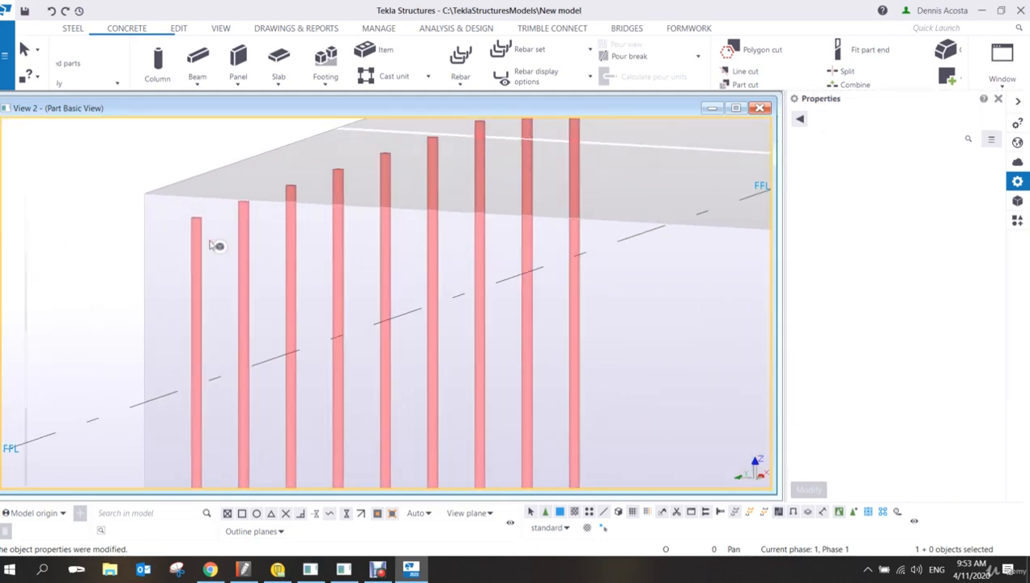
scroll(208, 244, down, 4)
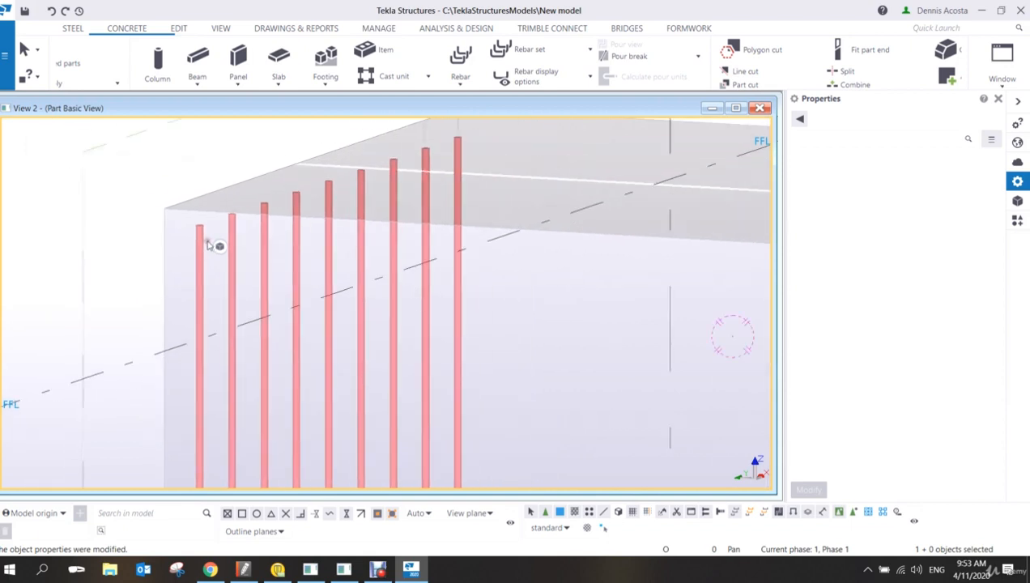
Set both the start and end cover thickness of the rebar group to -200 mm to extend the legs above the footing.
mouse_move(218, 240)
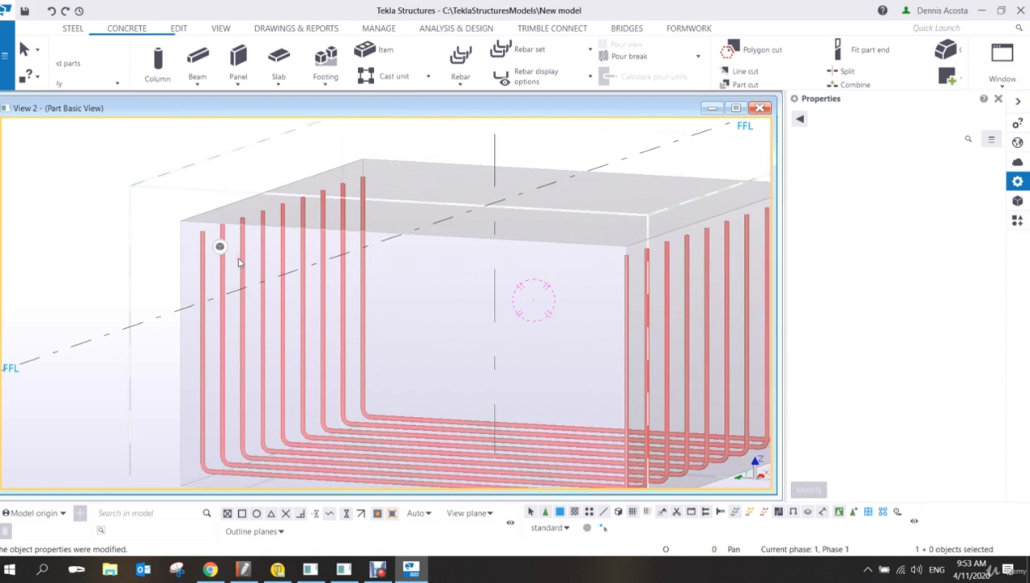
click(282, 251)
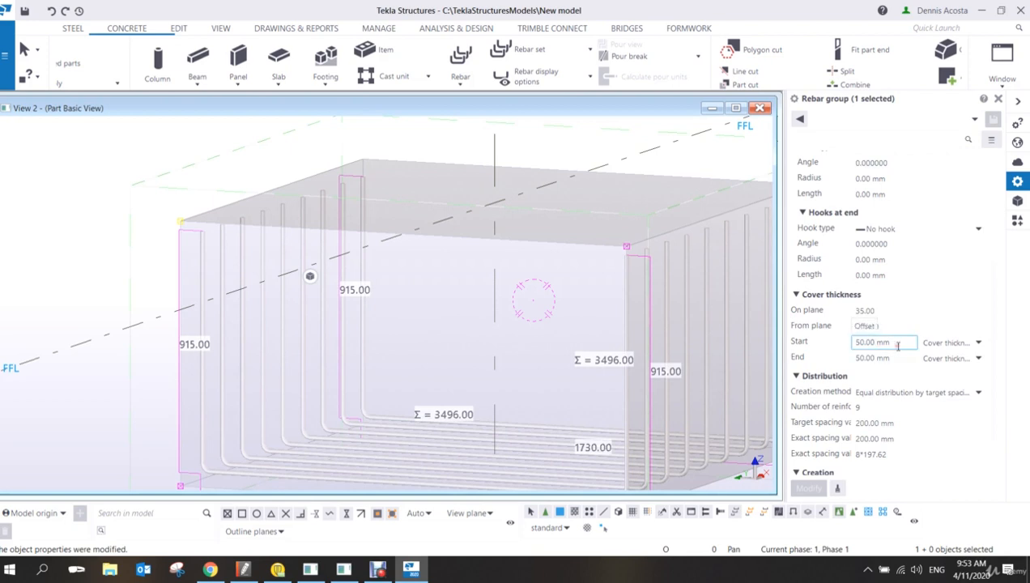
drag(899, 344, 793, 349)
text(-200)
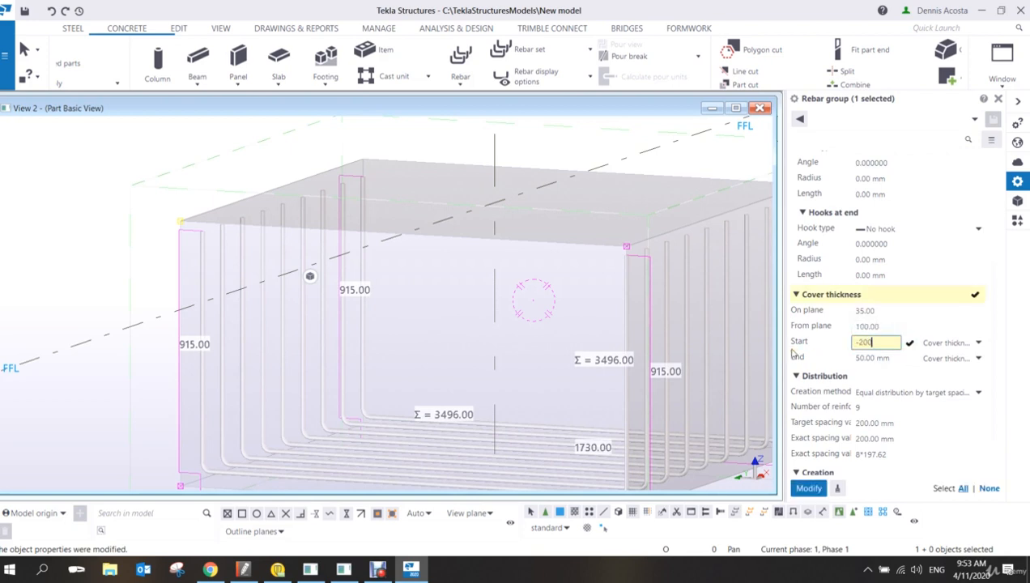
click(873, 362)
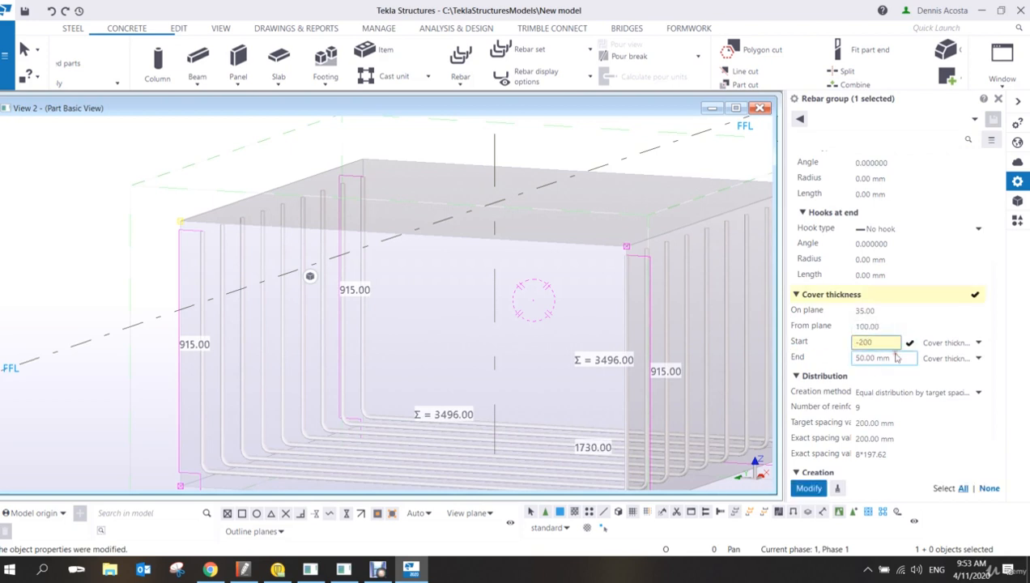
drag(896, 357, 750, 387)
text(-200)
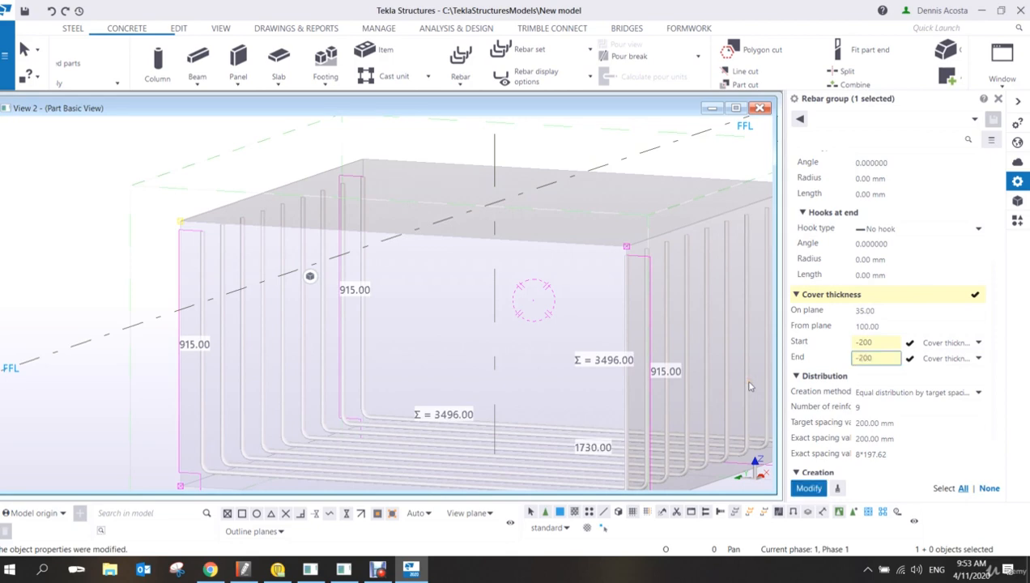
key(Return)
click(114, 263)
scroll(226, 272, down, 2)
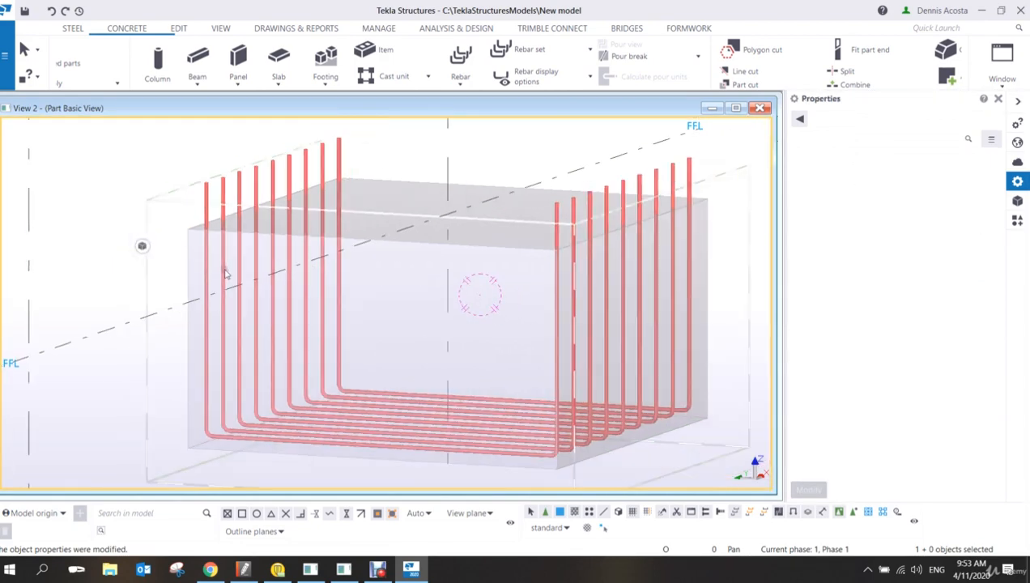
scroll(226, 273, down, 1)
middle_drag(498, 243, 474, 249)
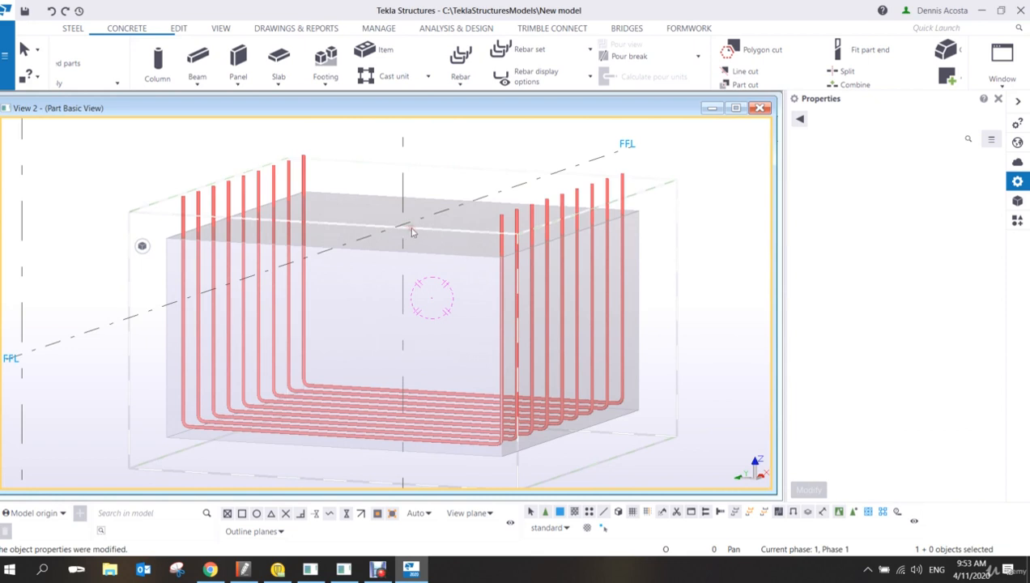
Select the U-shaped rebar group, set its start hook type to Standard 90-degrees, and check the hooks above the footing.
click(293, 179)
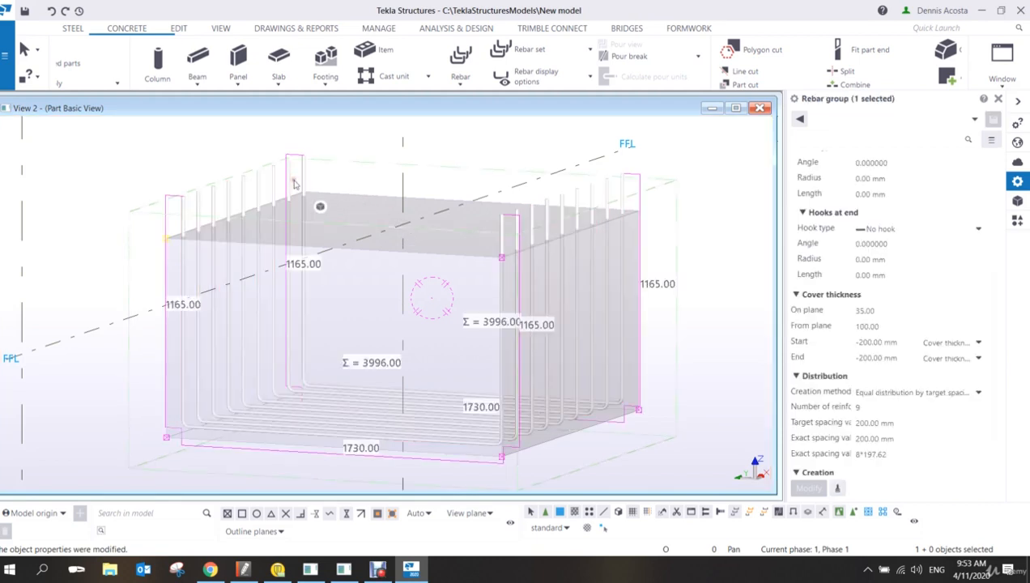
scroll(891, 296, up, 2)
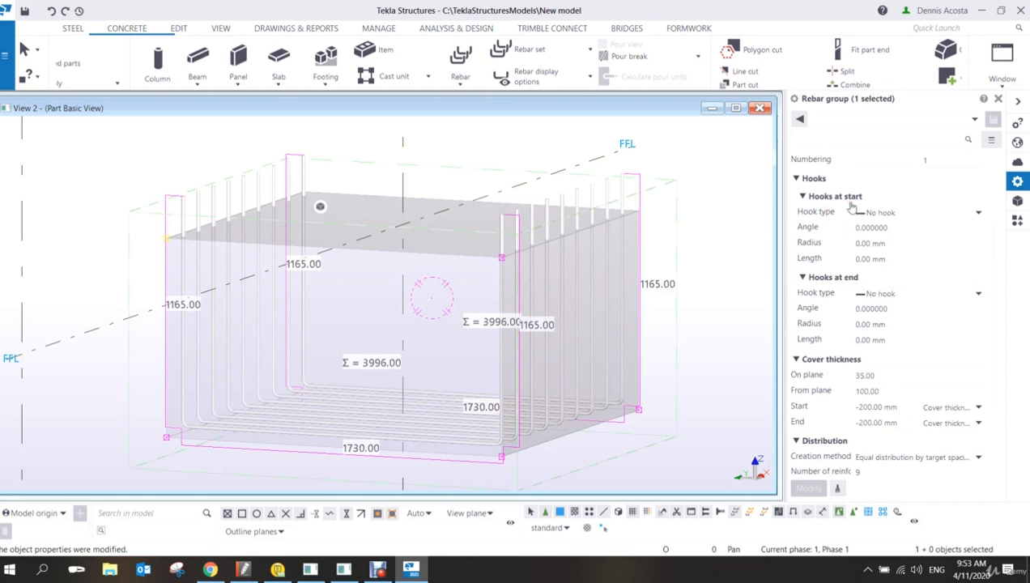
click(978, 212)
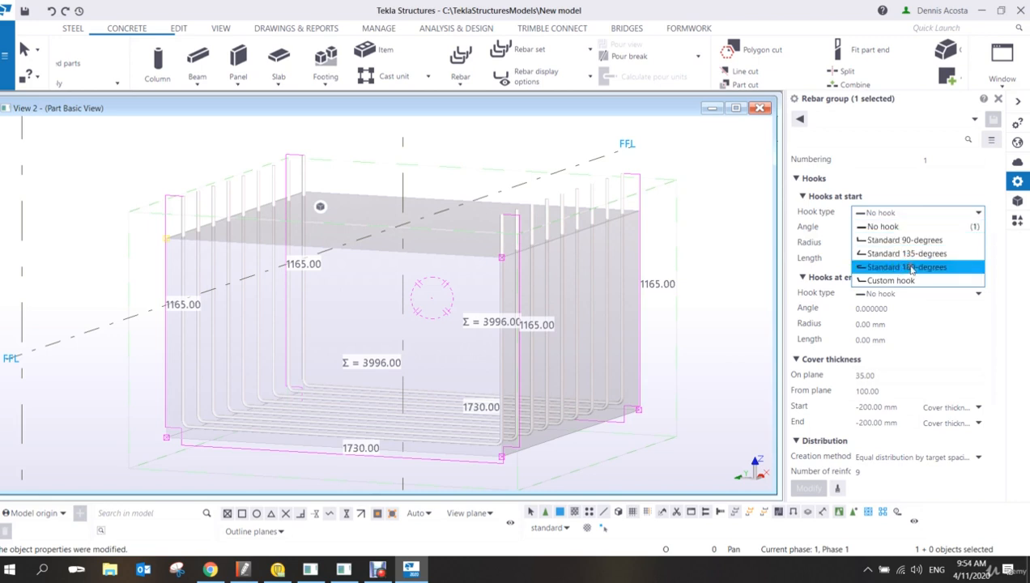
click(897, 241)
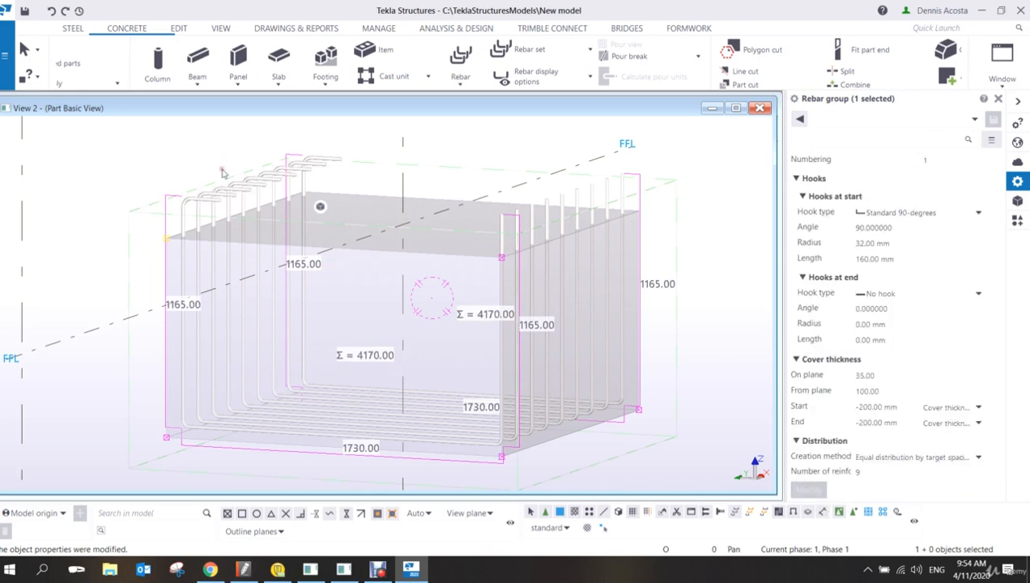
scroll(195, 220, up, 8)
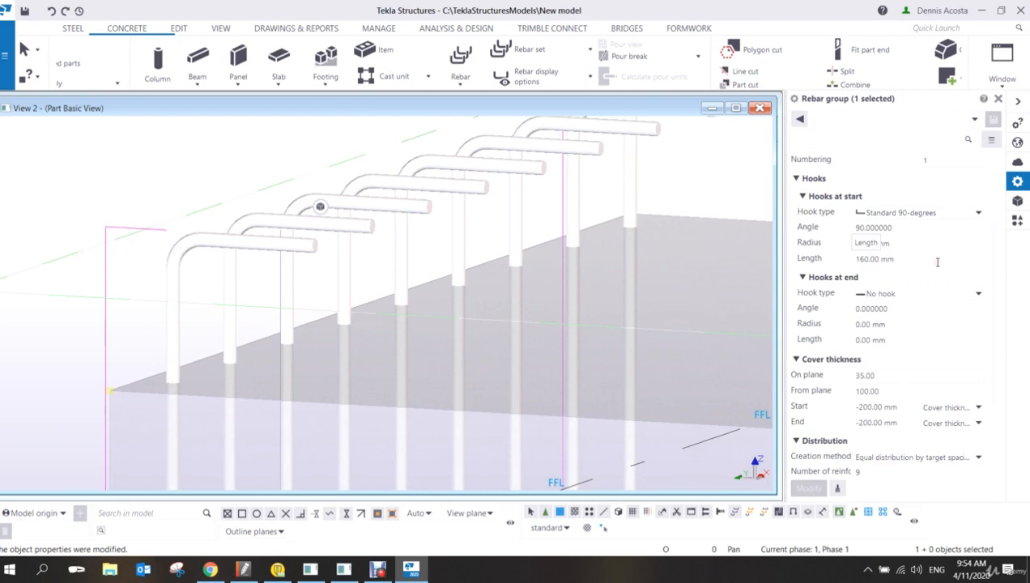
scroll(532, 234, down, 3)
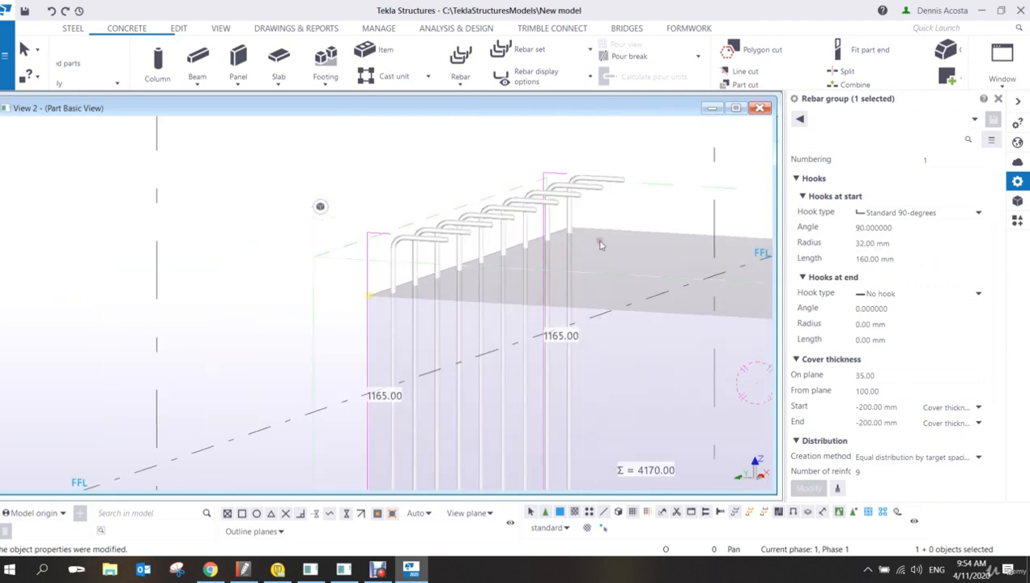
scroll(600, 244, down, 3)
Change the rebar group's start hook to a custom hook with a length of 300 mm.
click(904, 213)
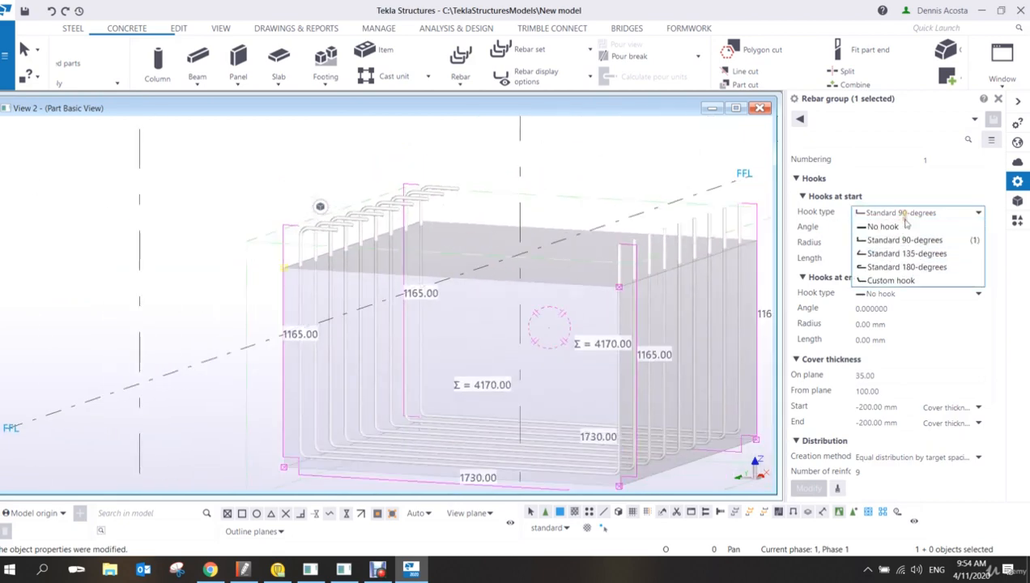
click(884, 281)
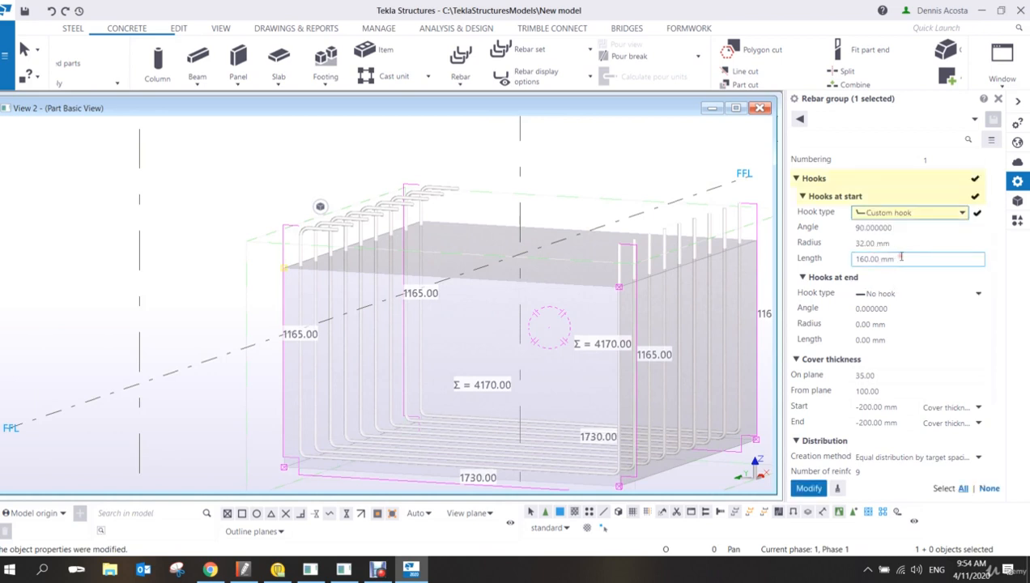
double_click(901, 258)
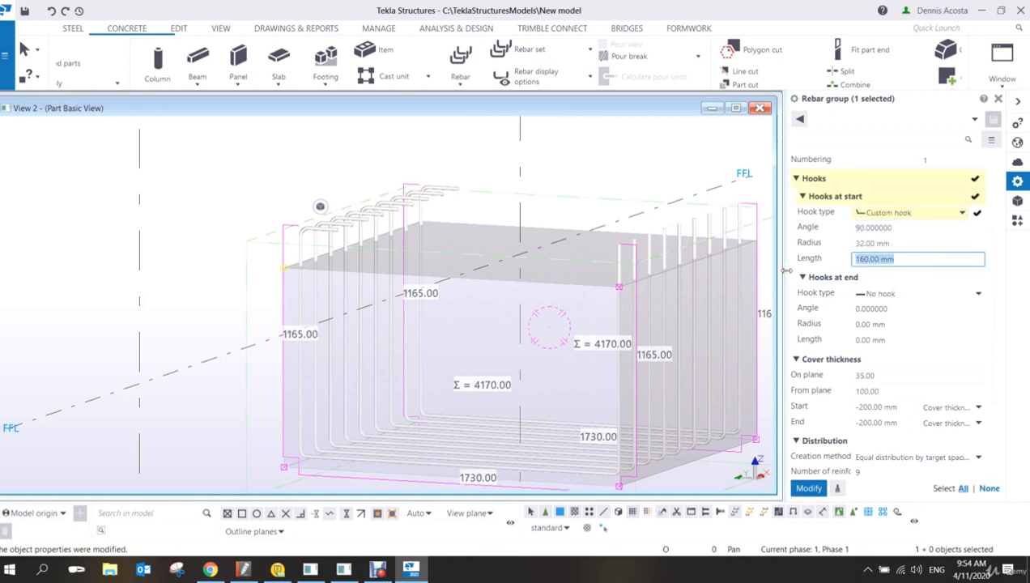
text(30)
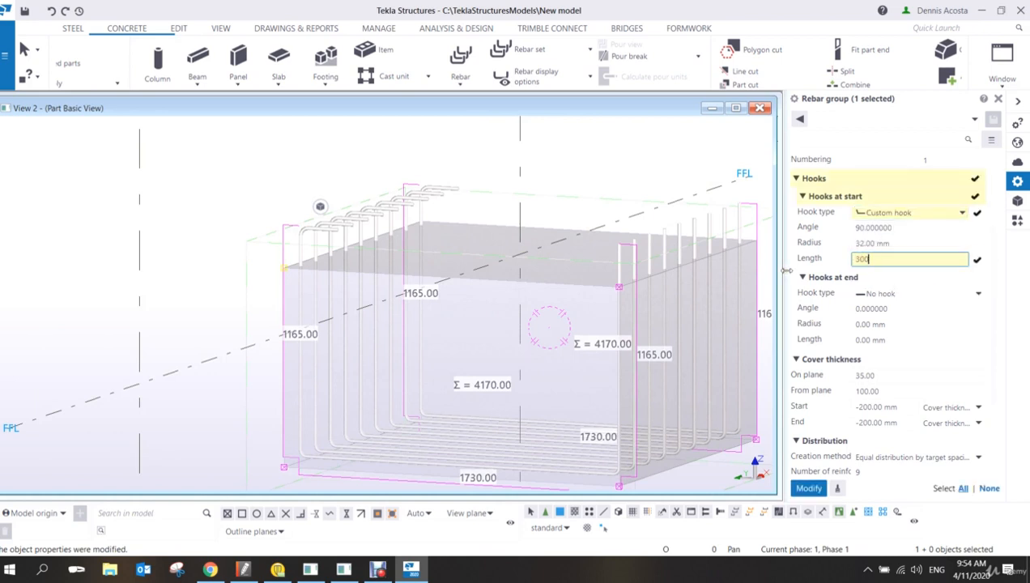
key(Return)
scroll(478, 228, up, 3)
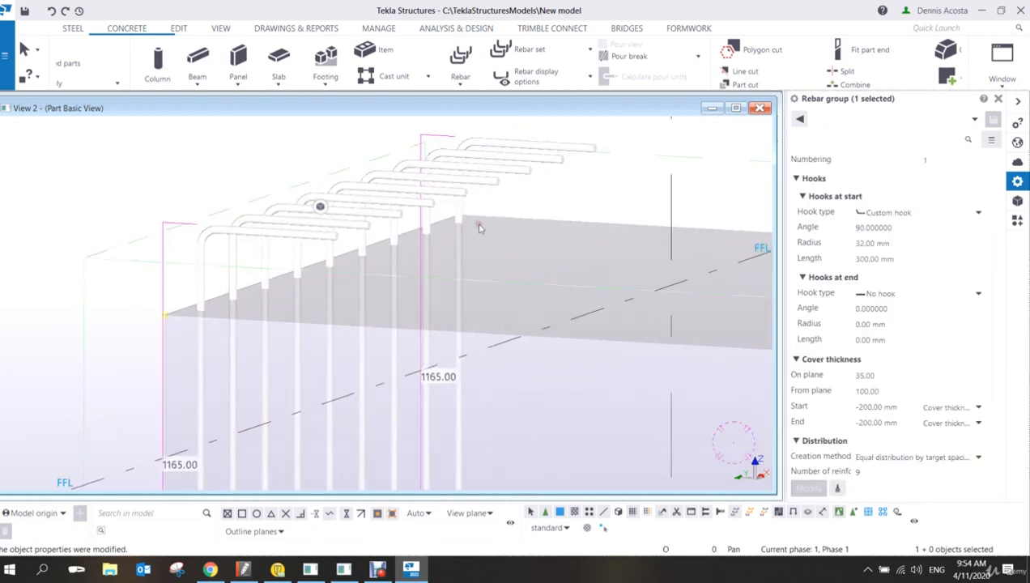
Set the custom start hook's radius to 20 mm and inspect the bend and straight length of the hooks.
double_click(883, 243)
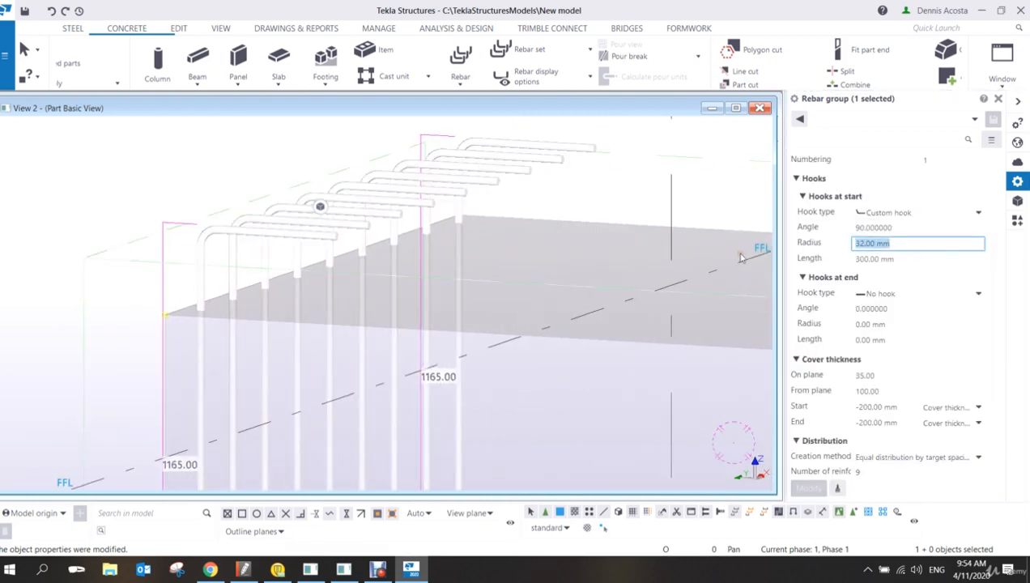
text(20)
key(Return)
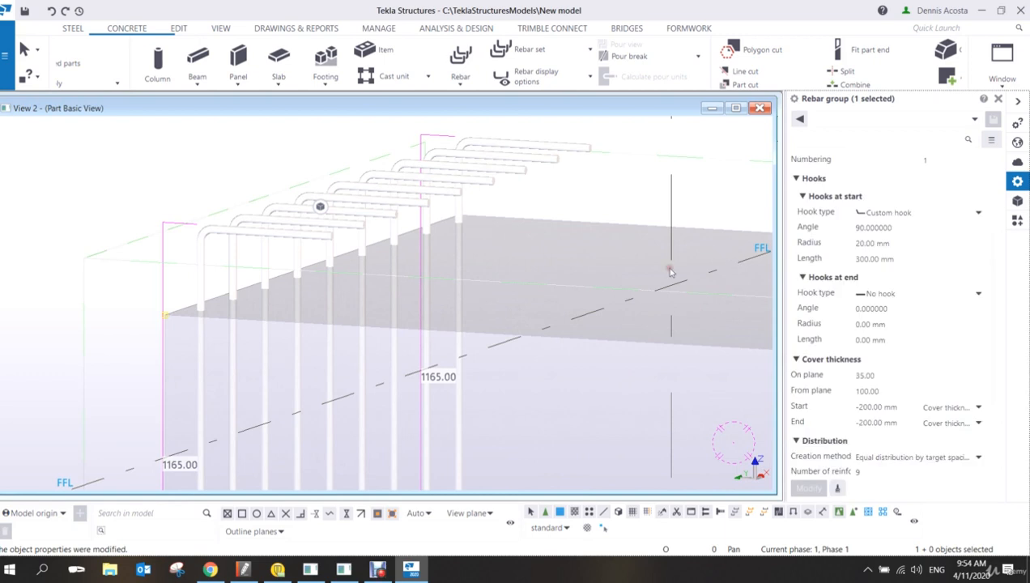
scroll(492, 308, down, 8)
middle_drag(536, 312, 477, 301)
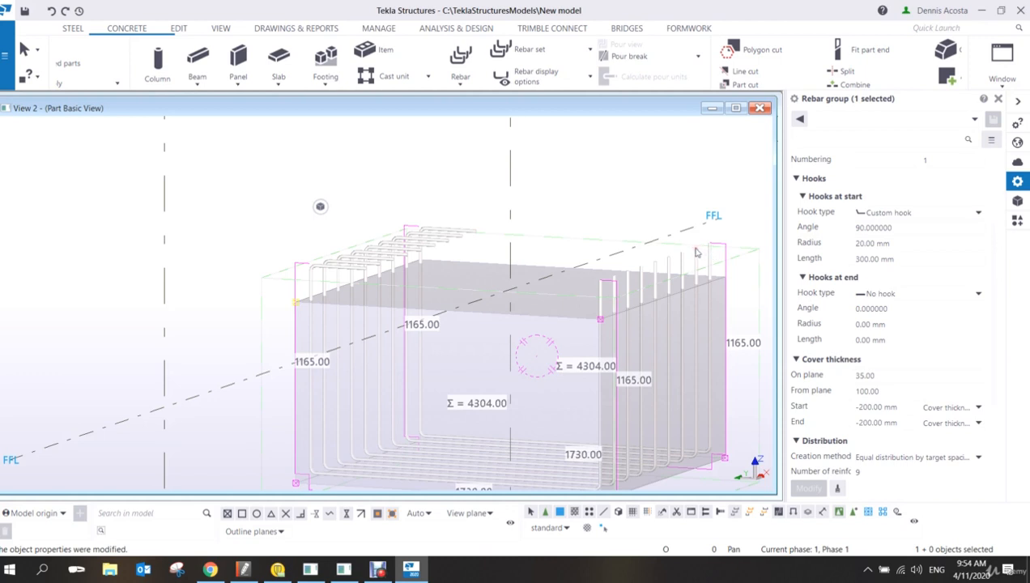
scroll(320, 272, up, 6)
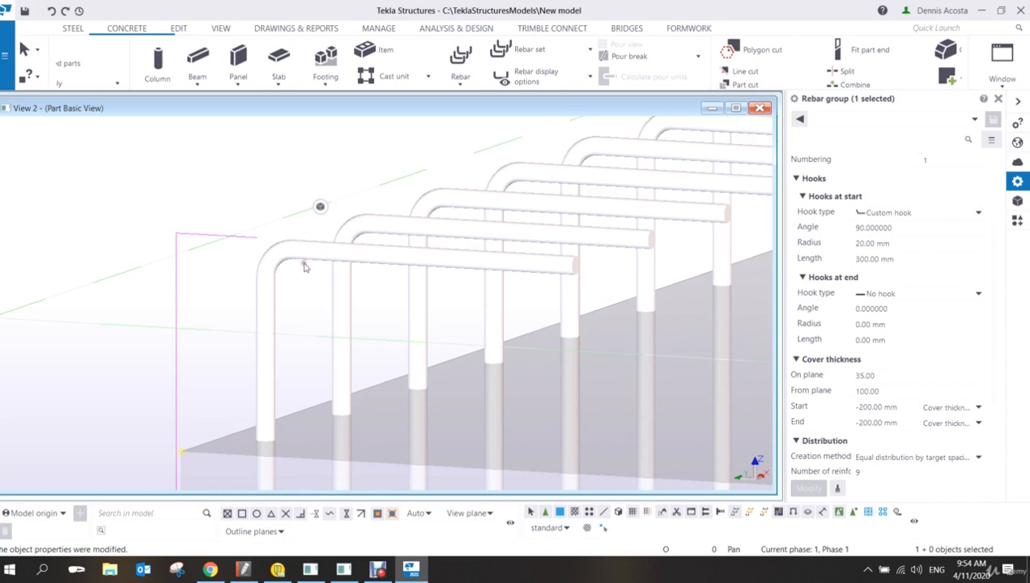
scroll(395, 276, down, 4)
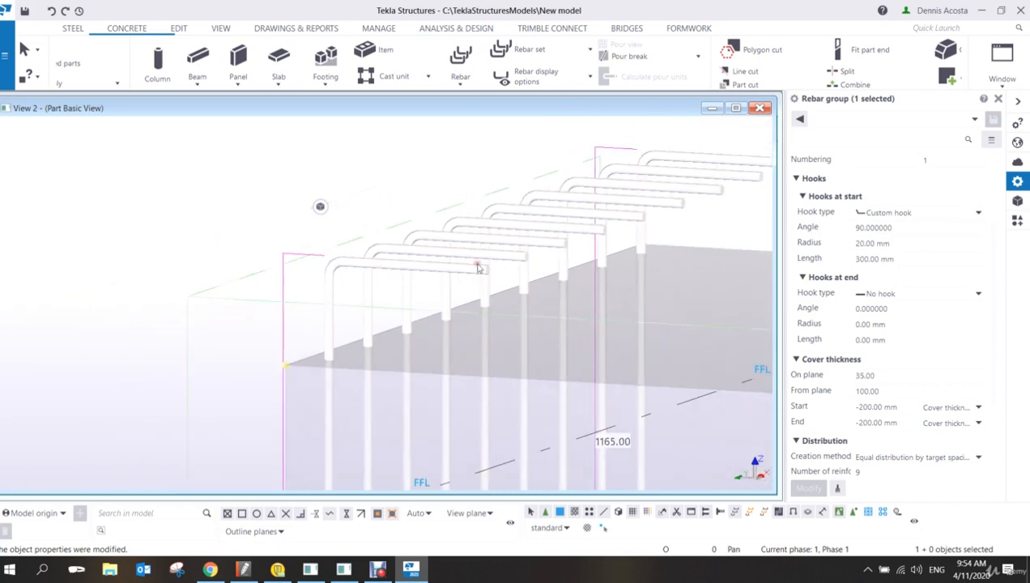
click(897, 259)
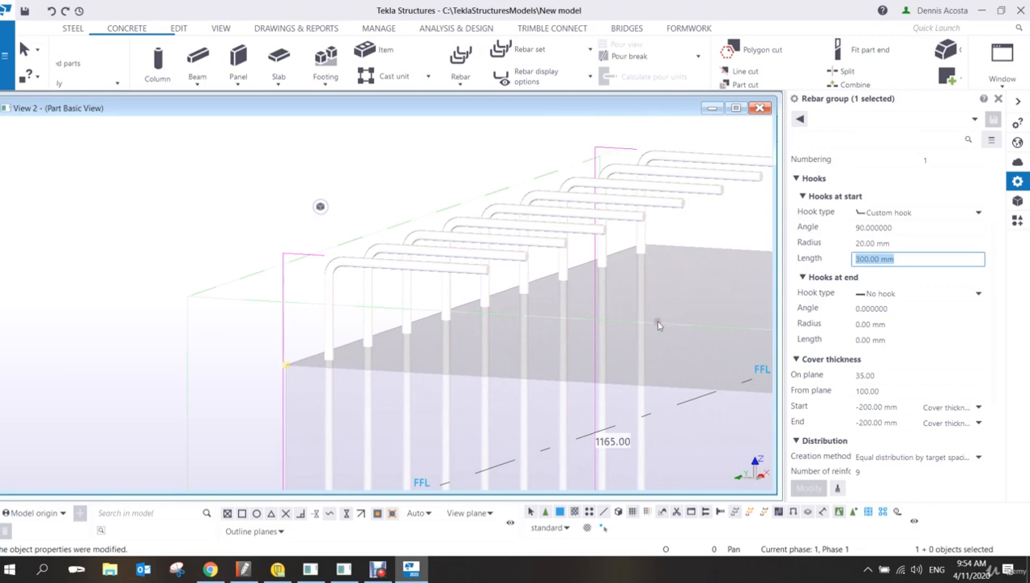
Apply a Standard 180-degrees hook at the end of the rebar group and check the hooks on the opposite legs.
mouse_move(657, 322)
ctrl+middle_down()
mouse_move(623, 321)
mouse_move(661, 297)
ctrl+middle_up()
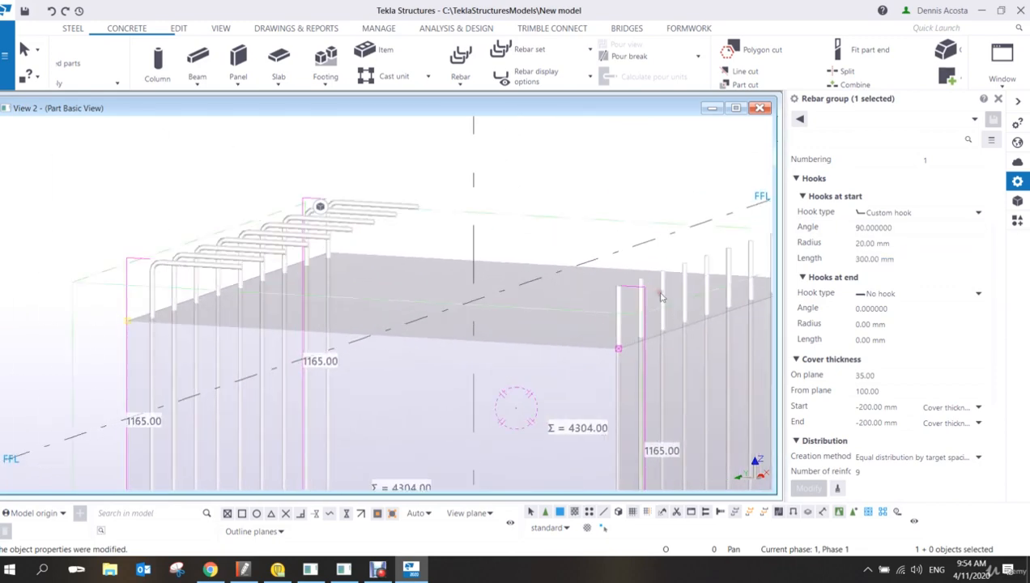
click(907, 293)
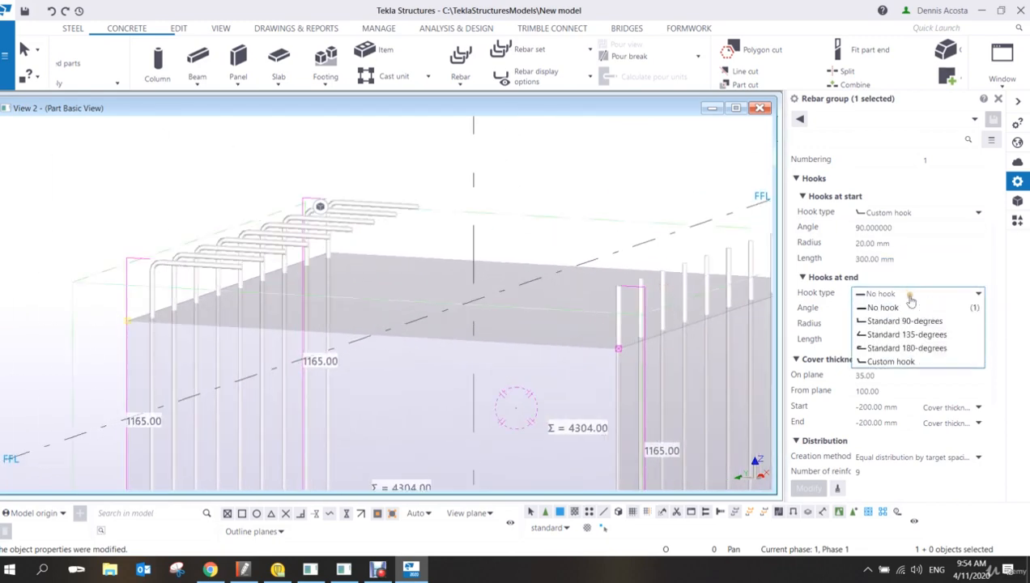
click(897, 334)
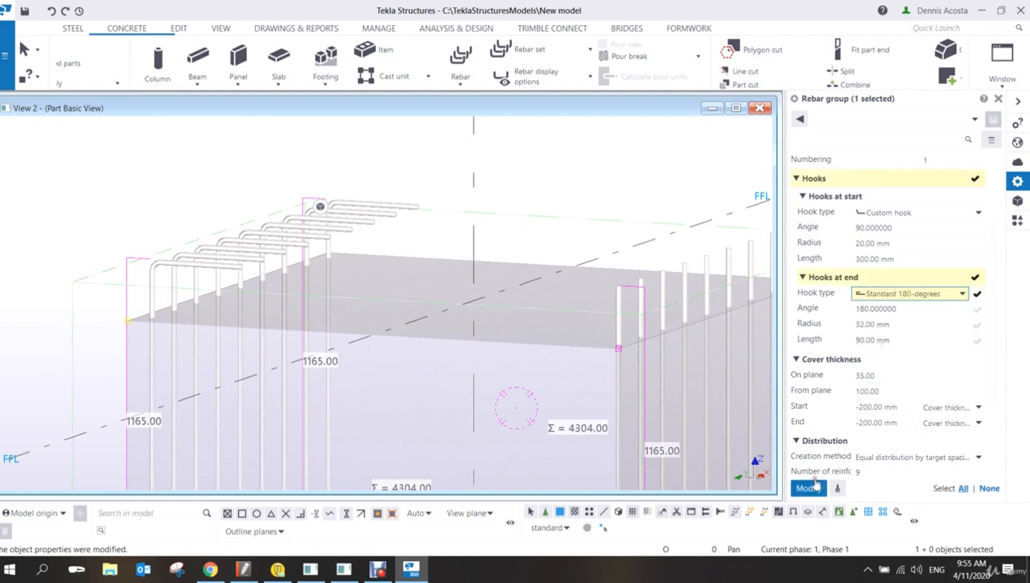
click(808, 488)
middle_drag(572, 307, 486, 292)
scroll(486, 292, down, 2)
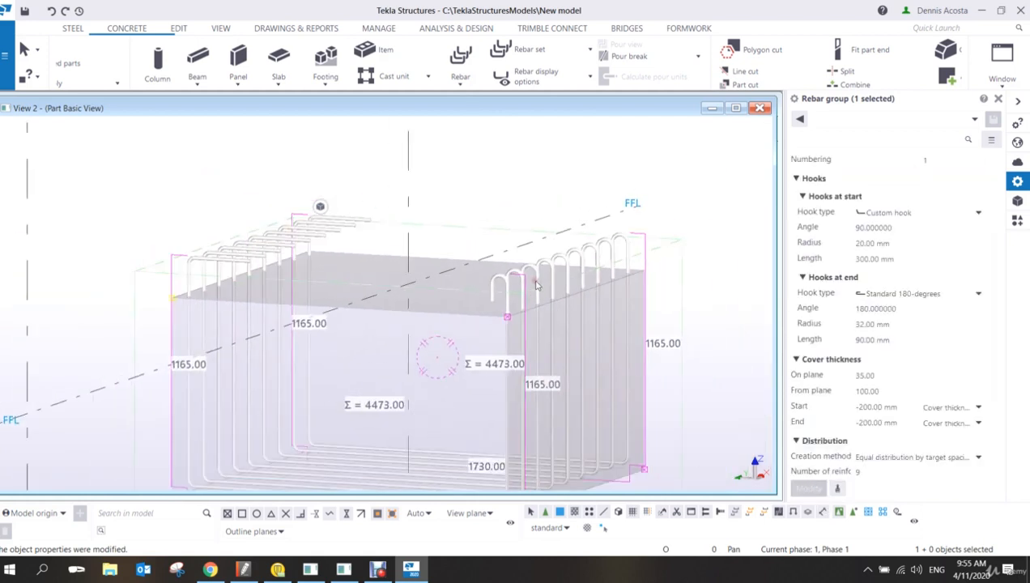
scroll(535, 290, up, 2)
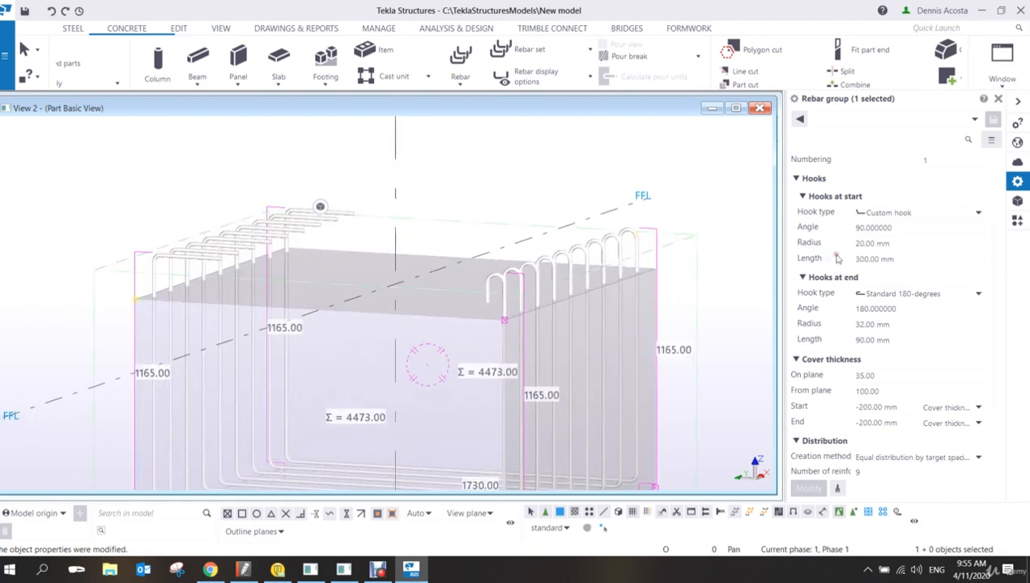
Set both the end and start hooks of the rebar group to Standard 90-degrees.
click(932, 294)
click(909, 311)
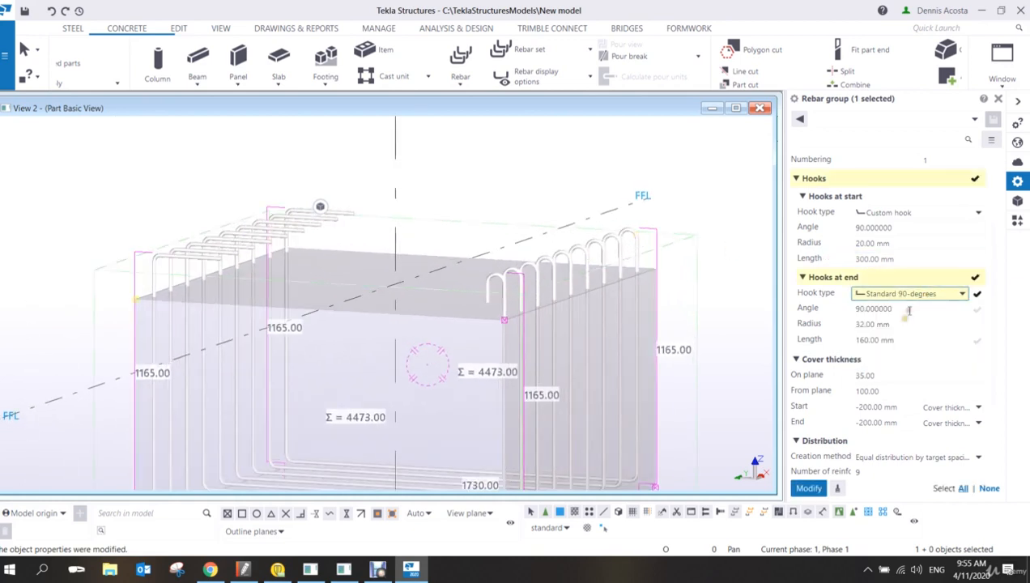
click(902, 212)
click(903, 237)
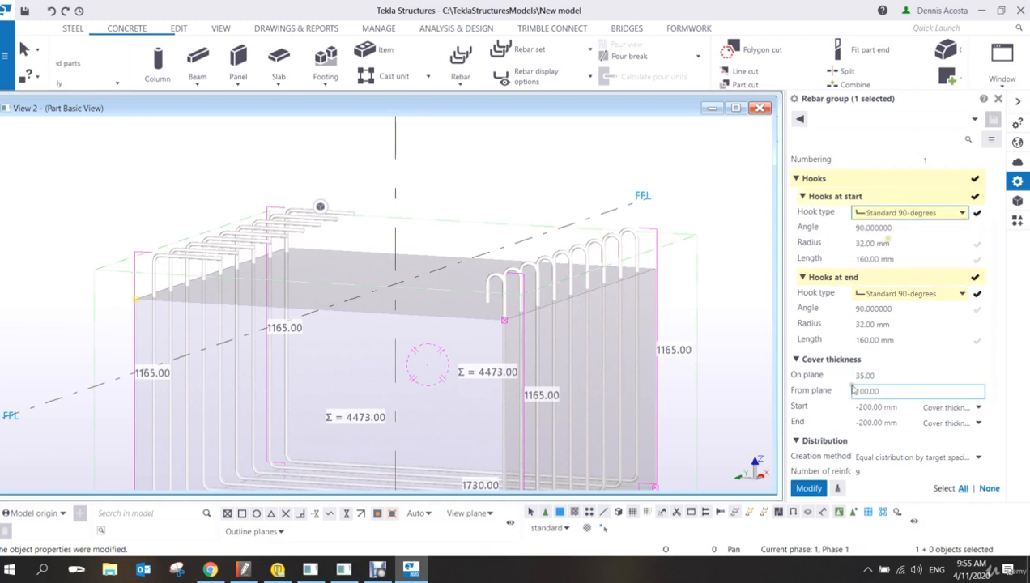
click(810, 488)
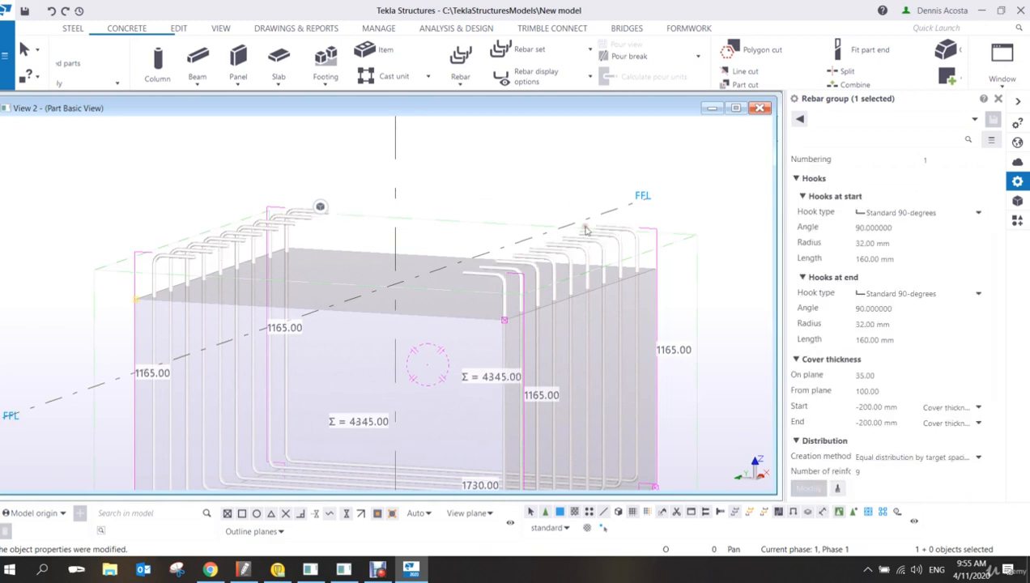
Set both the start and end cover thickness of the rebar group to 50 mm to bring the hooks inside the footing.
double_click(883, 407)
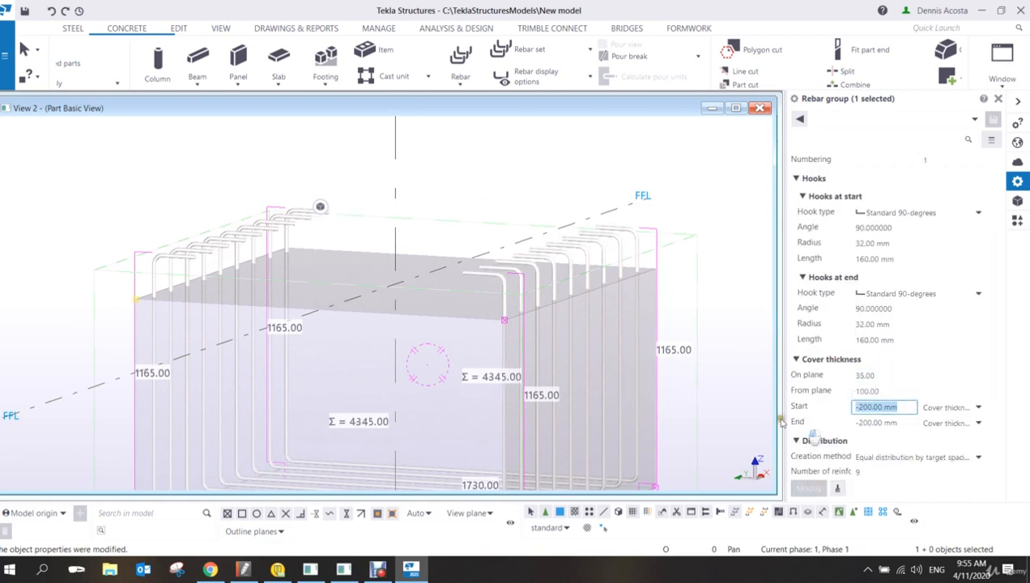
text(50)
double_click(875, 424)
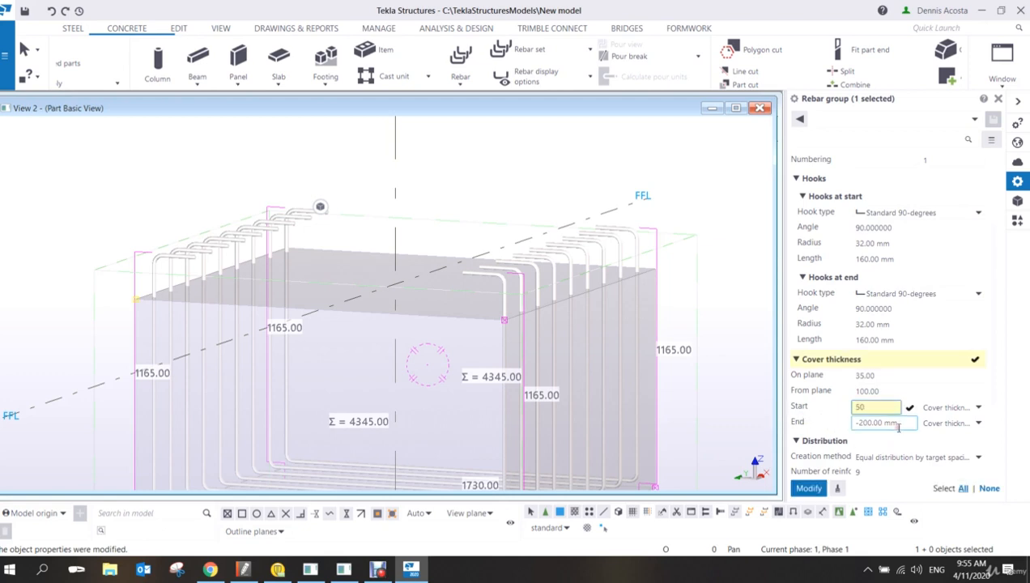
text(50)
click(810, 489)
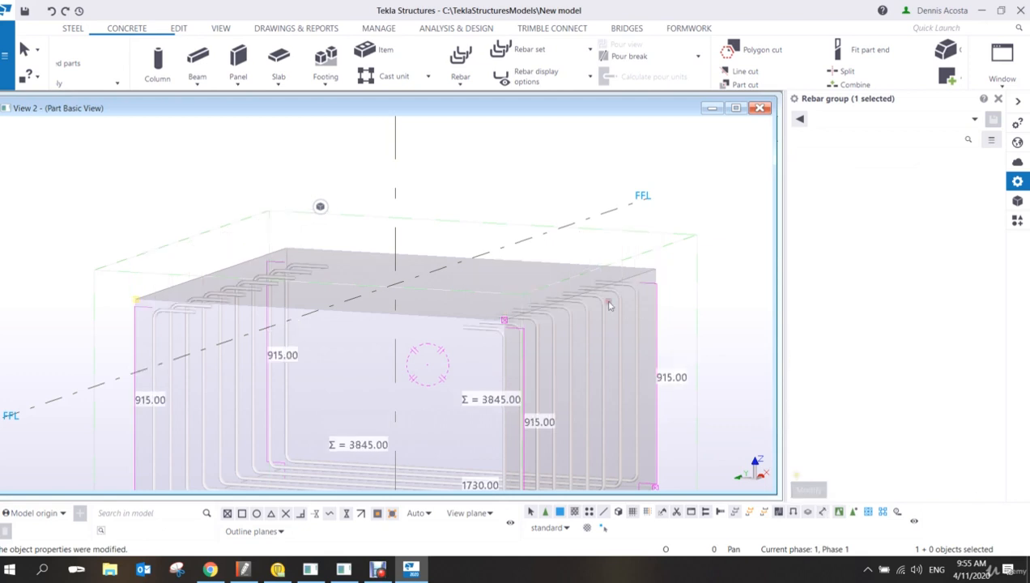
Deselect the rebar group and examine the hooked bars inside the footing from different angles.
click(535, 217)
scroll(499, 275, down, 3)
ctrl+middle_drag(476, 315, 549, 308)
key(ctrl+p)
scroll(511, 341, up, 1)
scroll(510, 338, down, 3)
scroll(392, 292, up, 5)
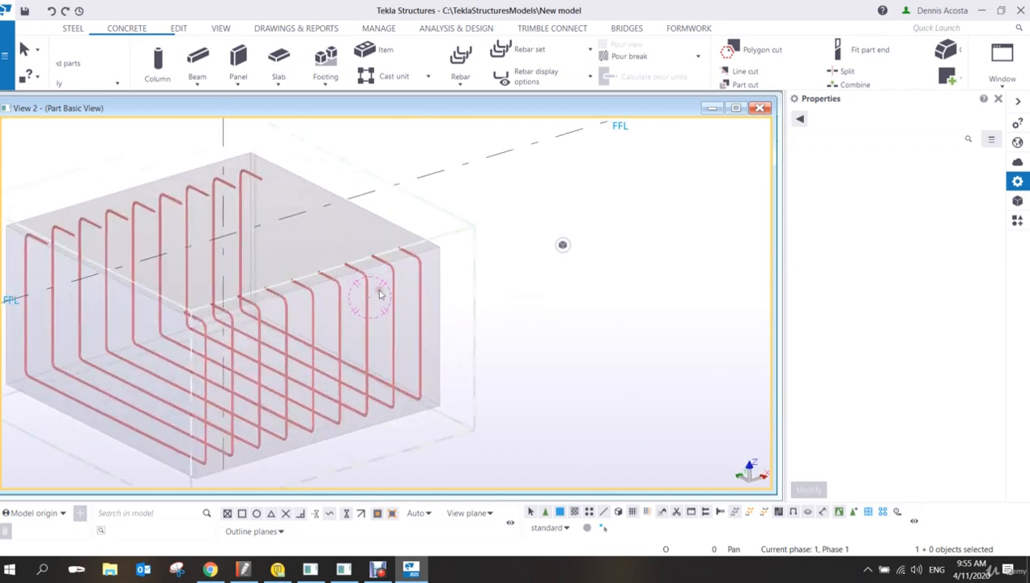
middle_drag(349, 292, 480, 294)
scroll(480, 295, down, 3)
mouse_move(431, 306)
ctrl+middle_down()
mouse_move(442, 287)
mouse_move(414, 308)
mouse_move(428, 293)
ctrl+middle_up()
scroll(427, 293, down, 1)
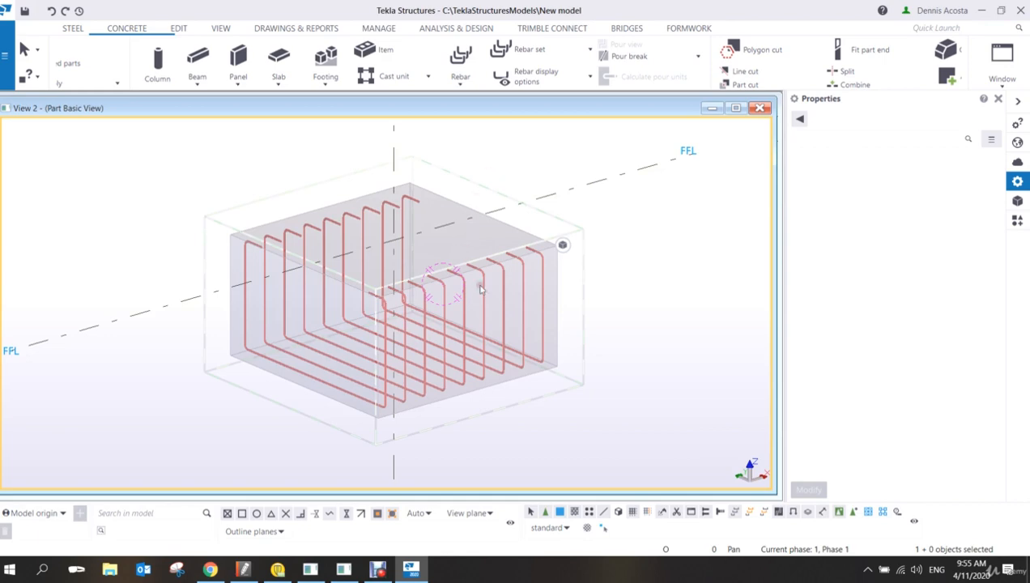
Start a new rebar group for the footing and set its class to 3, keeping the Standard 90-degrees hooks.
ctrl+middle_drag(480, 288, 315, 259)
click(460, 59)
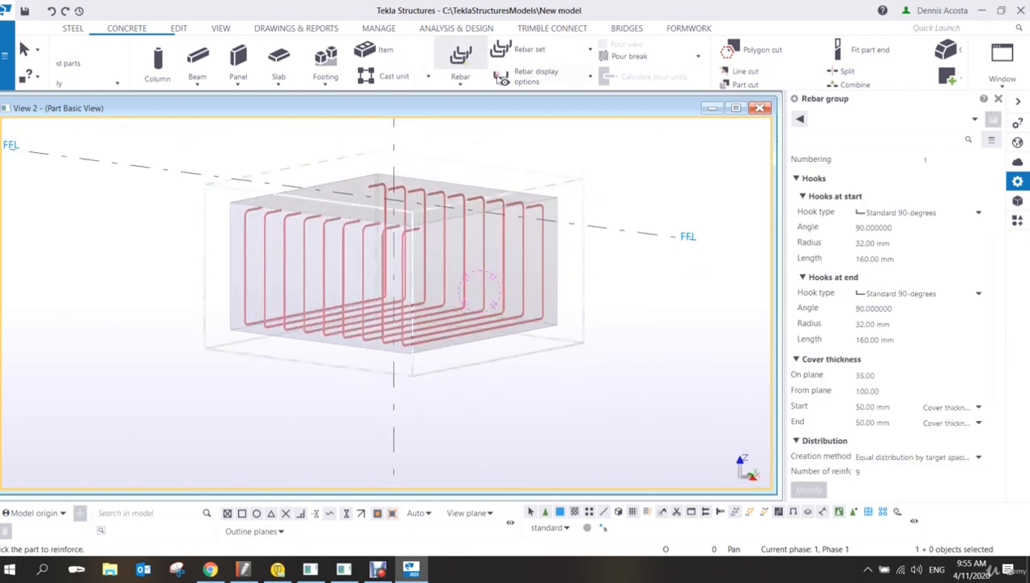
scroll(943, 243, up, 3)
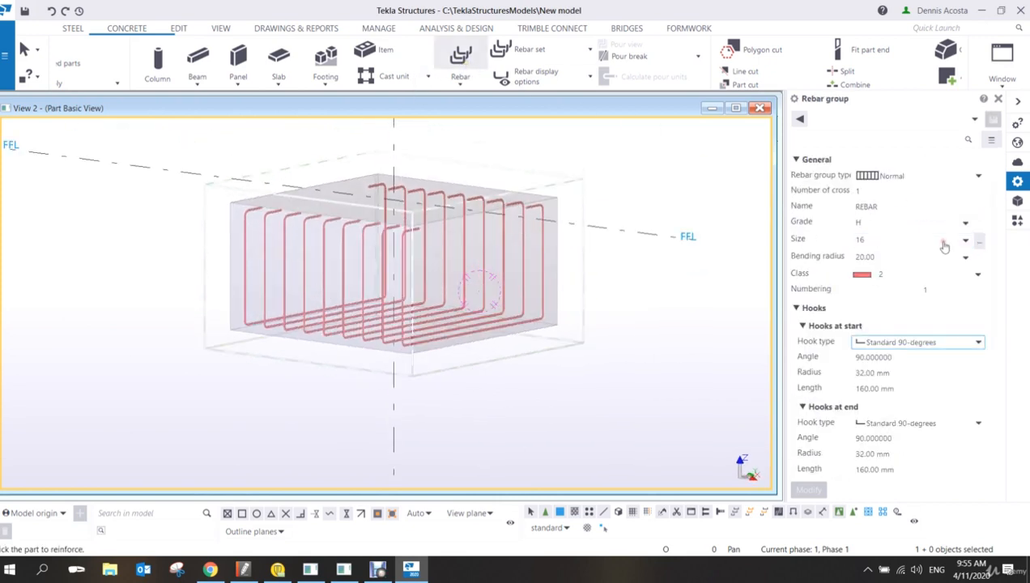
click(977, 274)
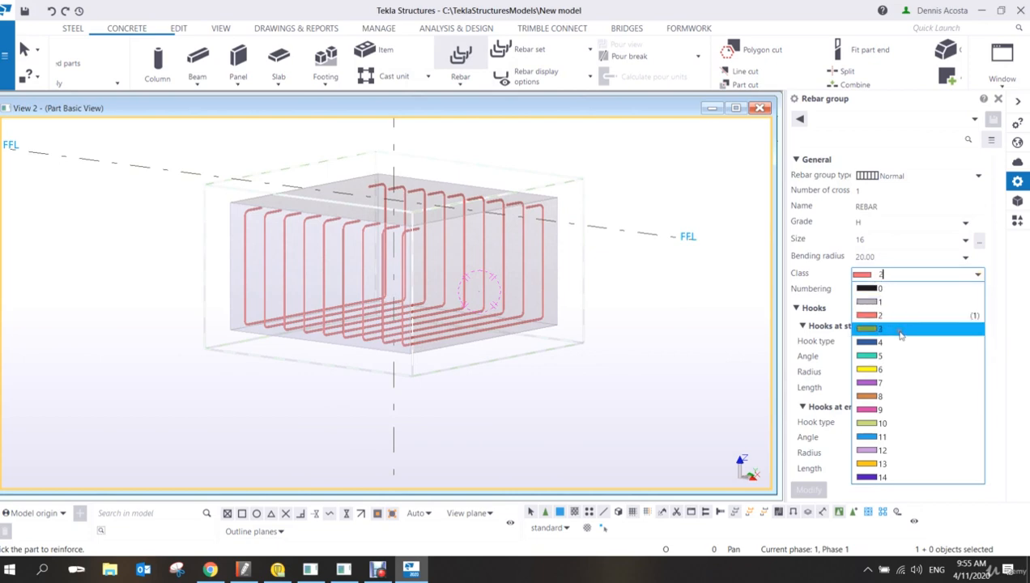
click(900, 330)
Pick the footing and define a 1000 x 1800 x 1000 mm U-shaped bar through the corners of the side face perpendicular to the existing bars.
scroll(516, 260, up, 3)
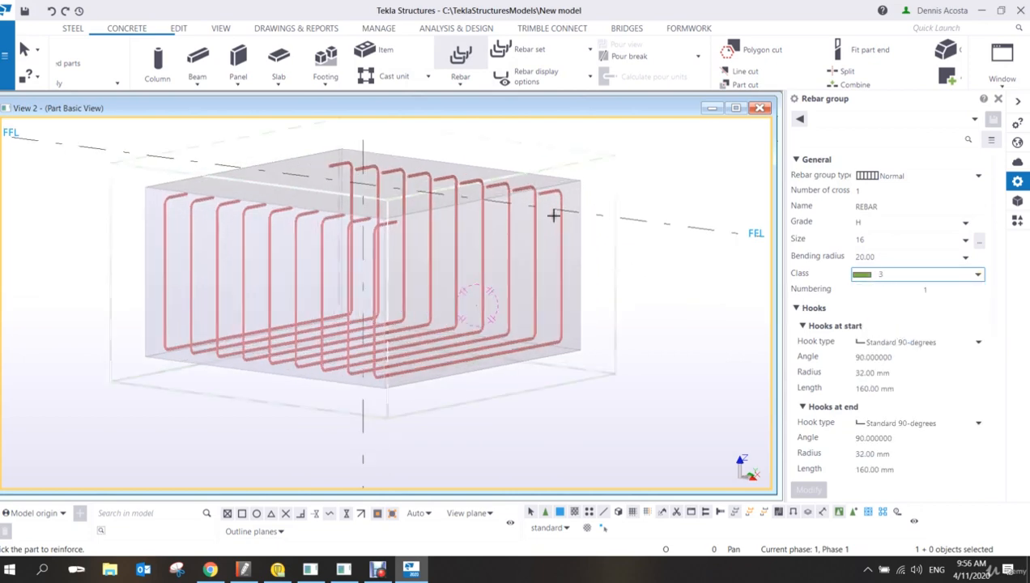
click(569, 185)
scroll(214, 205, up, 2)
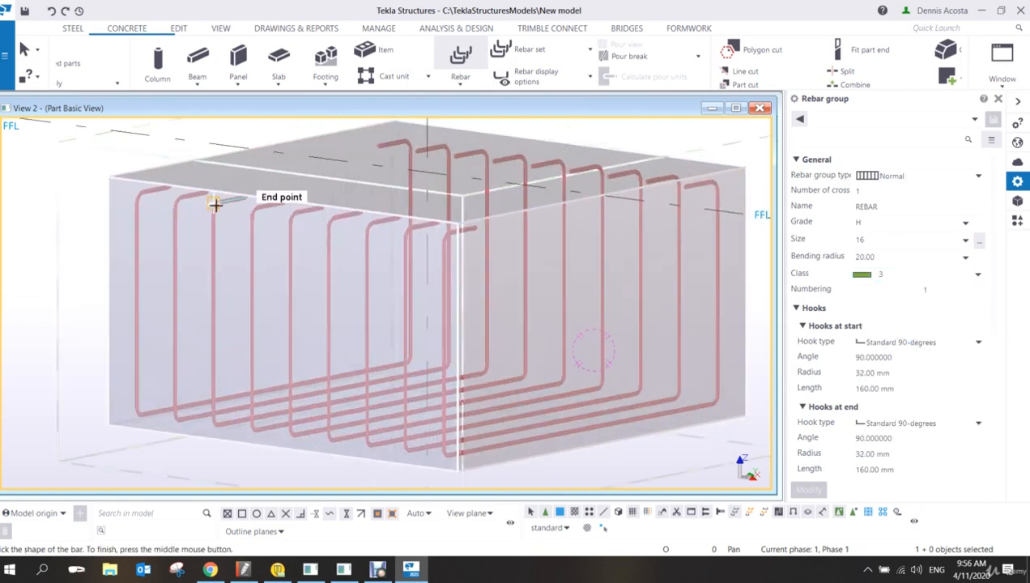
click(109, 176)
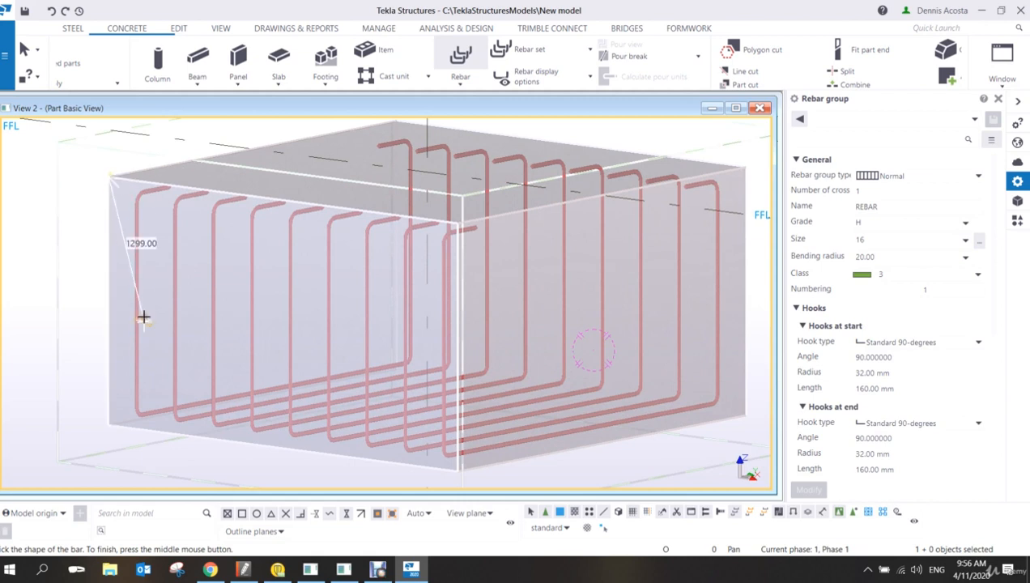
click(110, 422)
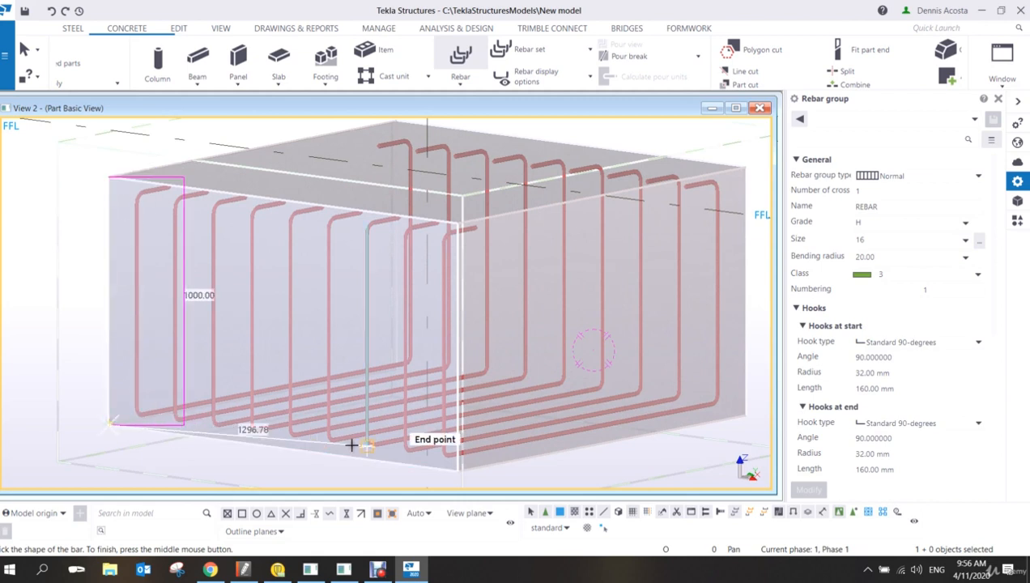
click(456, 469)
click(457, 221)
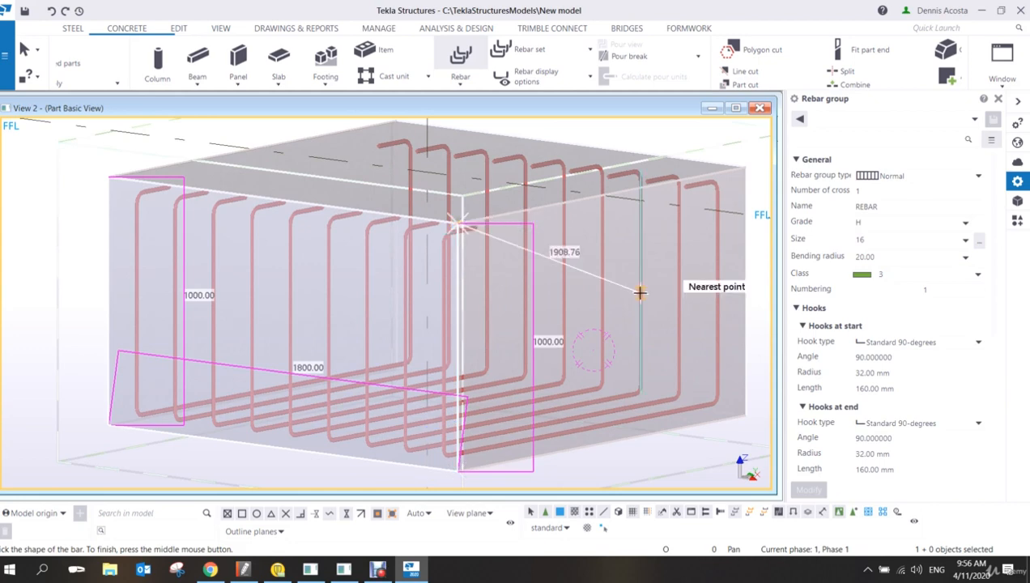
middle_click(639, 290)
Distribute the U-shaped bars along the footing's adjacent bottom edge from corner to corner and end the rebar command.
click(454, 472)
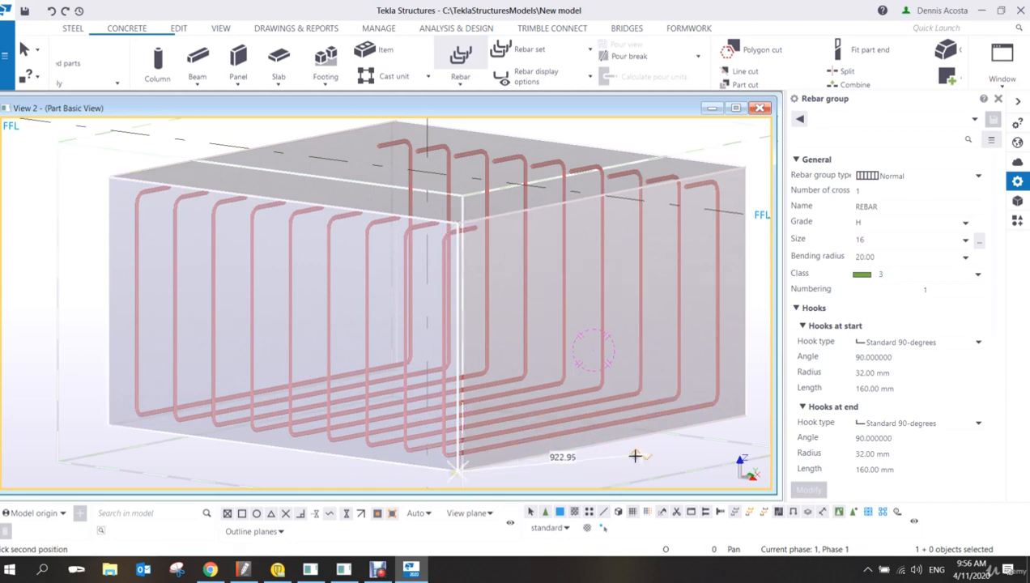
click(744, 416)
right_click(582, 253)
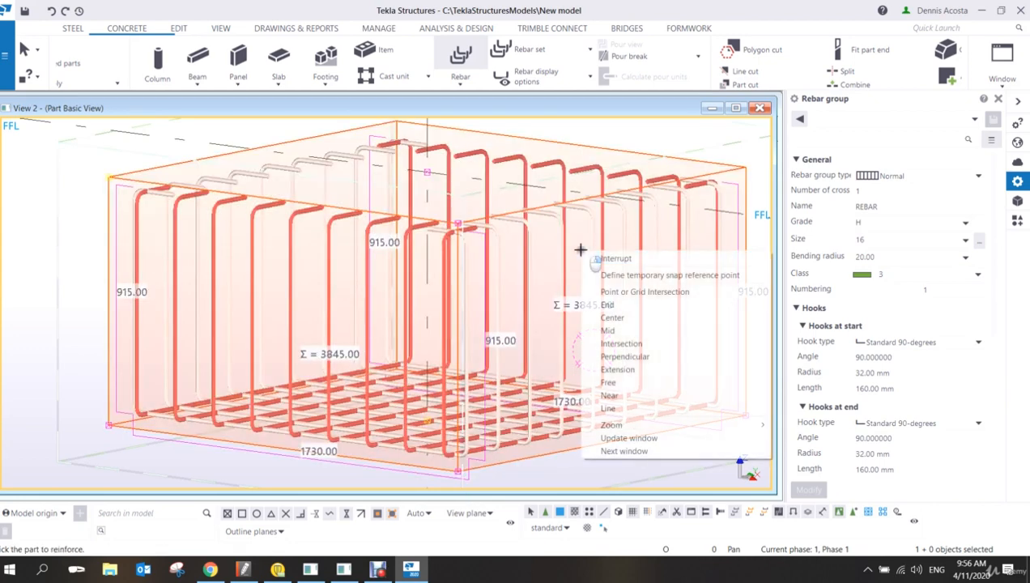
click(593, 257)
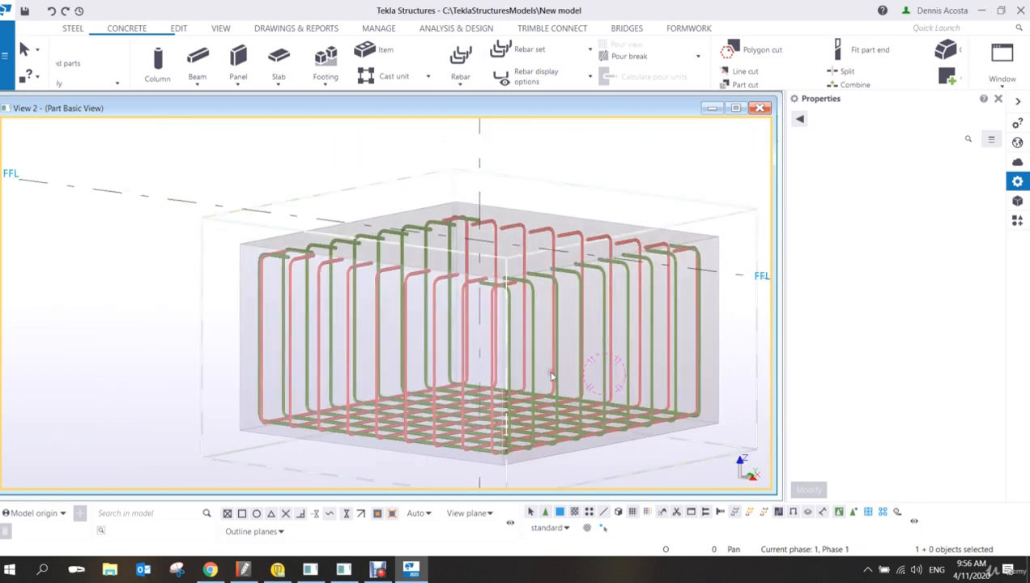
Examine where the red and green rebar groups cross at the bottom corner of the footing for overlapping bars.
ctrl+middle_drag(549, 372, 527, 283)
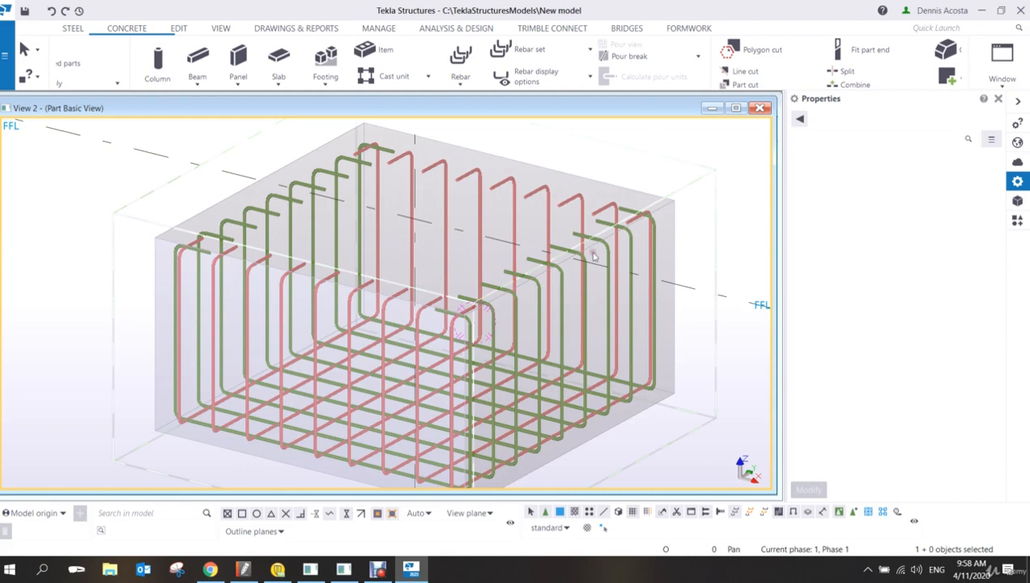
scroll(450, 437, up, 5)
scroll(412, 427, up, 5)
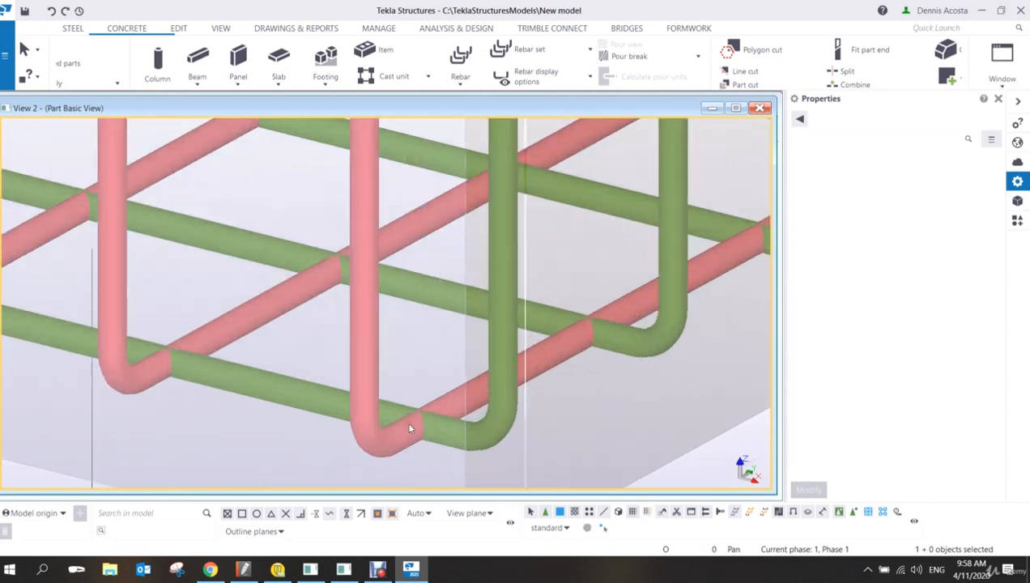
scroll(413, 363, down, 3)
mouse_move(413, 363)
ctrl+middle_down()
mouse_move(435, 330)
mouse_move(423, 370)
ctrl+middle_up()
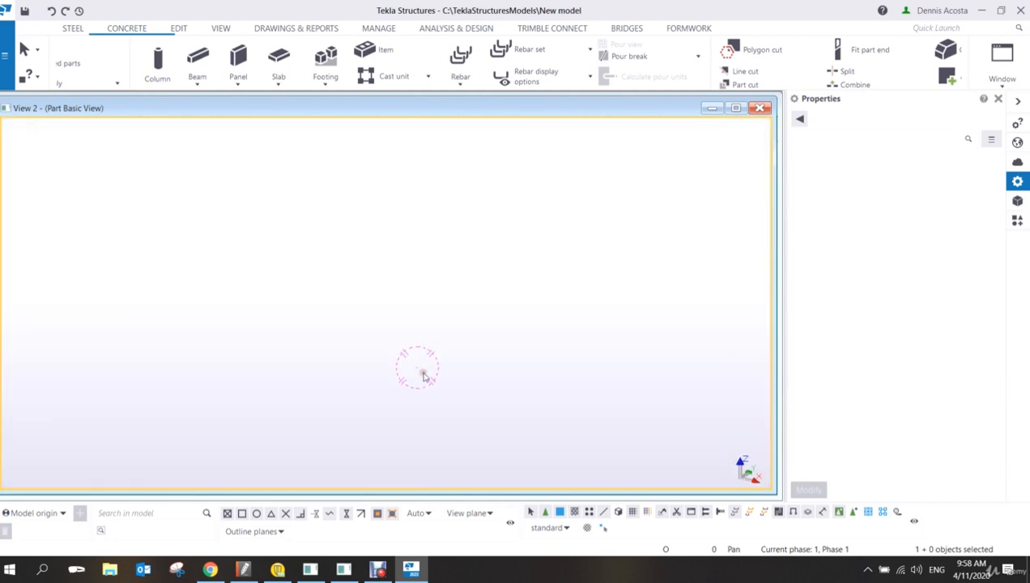
scroll(427, 370, down, 5)
scroll(253, 354, up, 3)
scroll(179, 332, up, 3)
scroll(299, 372, up, 5)
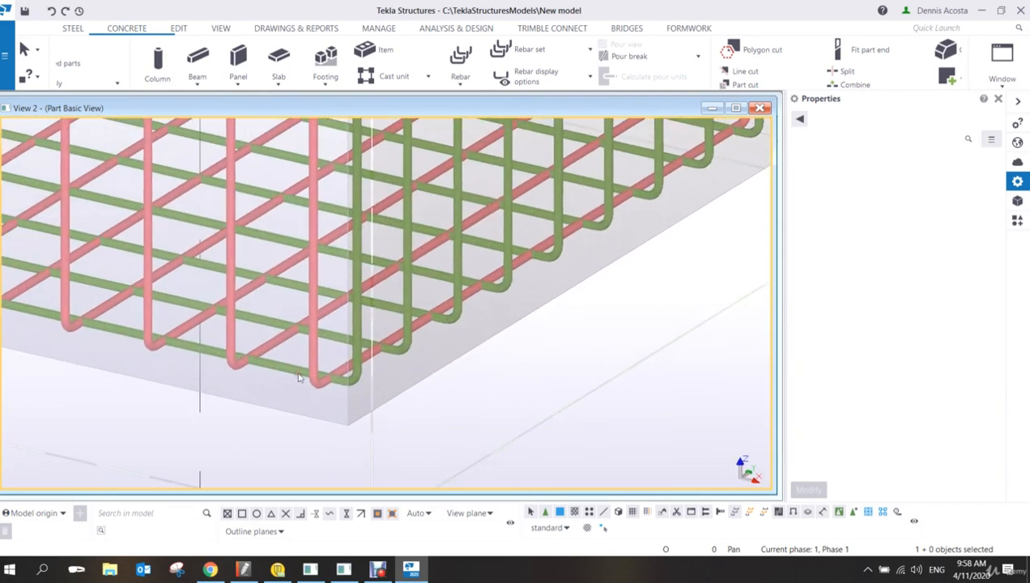
mouse_move(334, 362)
ctrl+middle_down()
mouse_move(346, 336)
mouse_move(333, 297)
mouse_move(350, 287)
mouse_move(385, 343)
mouse_move(400, 402)
ctrl+middle_up()
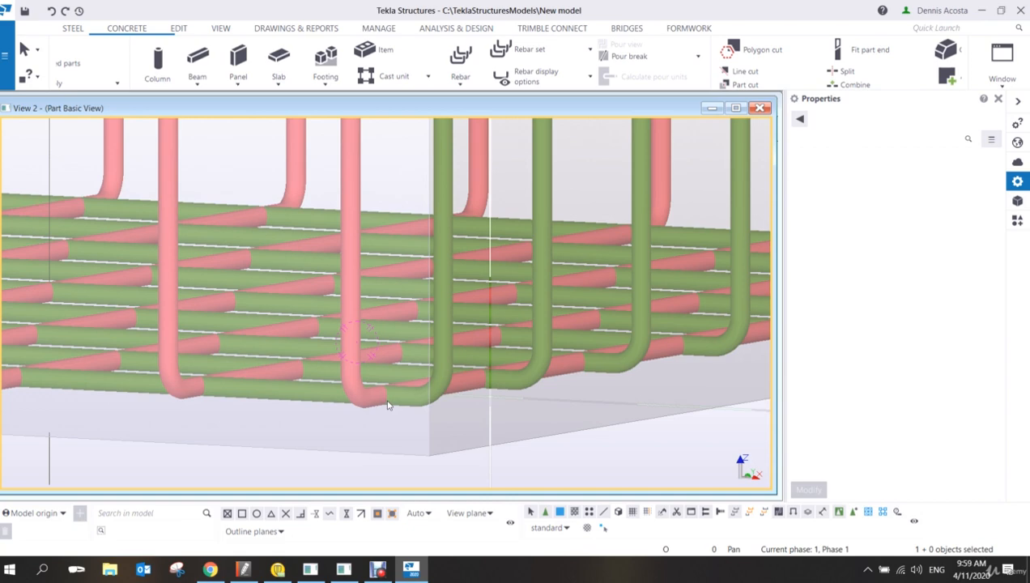
scroll(392, 398, down, 3)
ctrl+middle_drag(414, 355, 371, 392)
scroll(381, 387, up, 5)
Select the green rebar group and set its on-plane cover thickness to 45 mm.
click(371, 396)
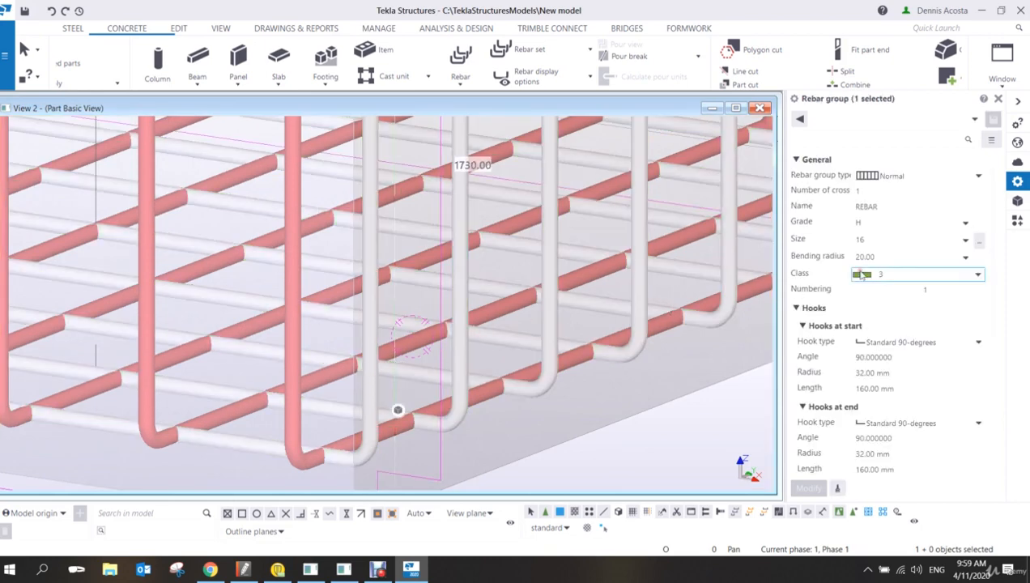
scroll(926, 388, down, 2)
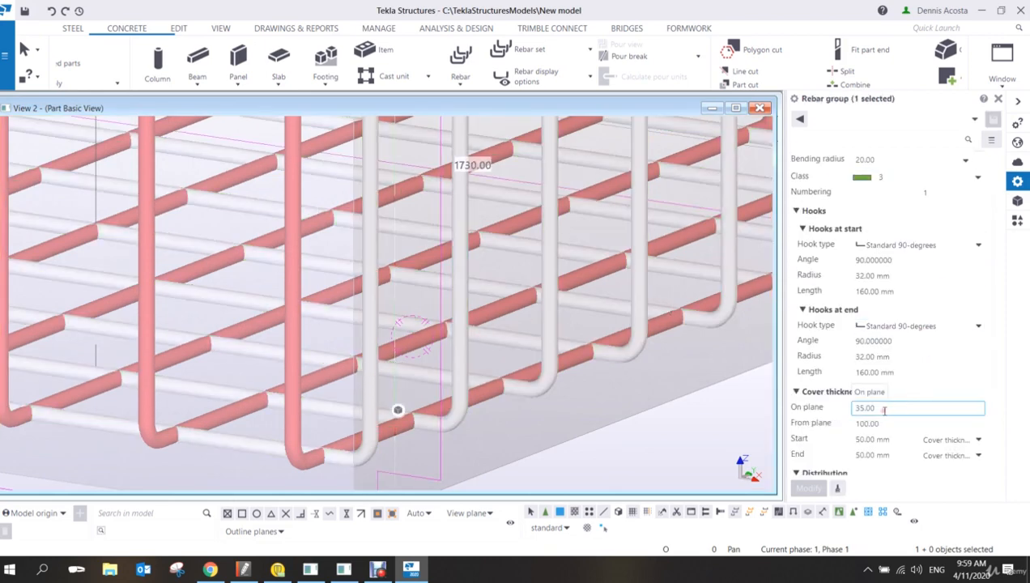
double_click(883, 409)
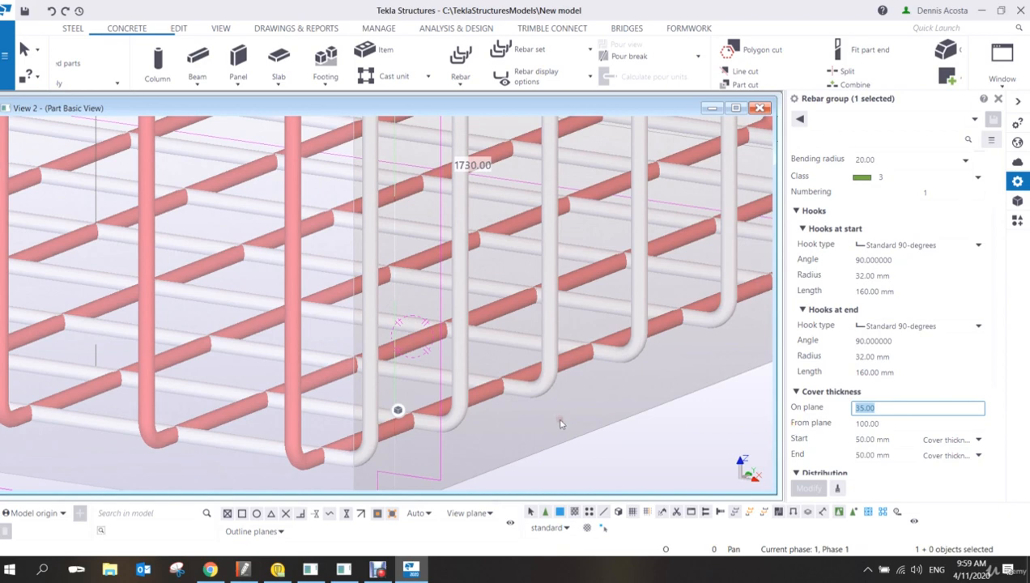
scroll(560, 424, down, 2)
scroll(552, 398, down, 2)
scroll(472, 396, up, 1)
scroll(473, 397, down, 1)
scroll(473, 397, up, 1)
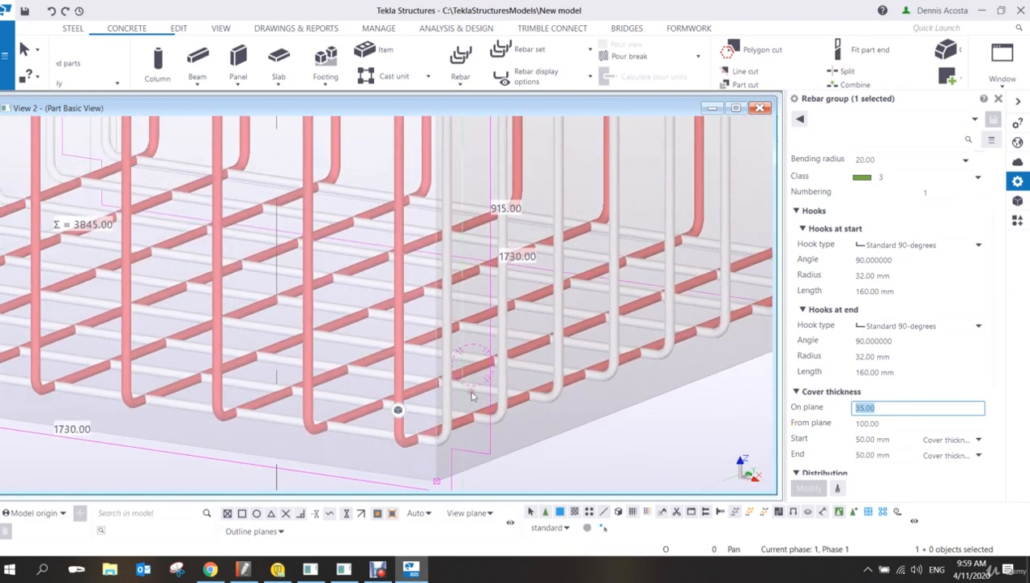
scroll(478, 395, down, 1)
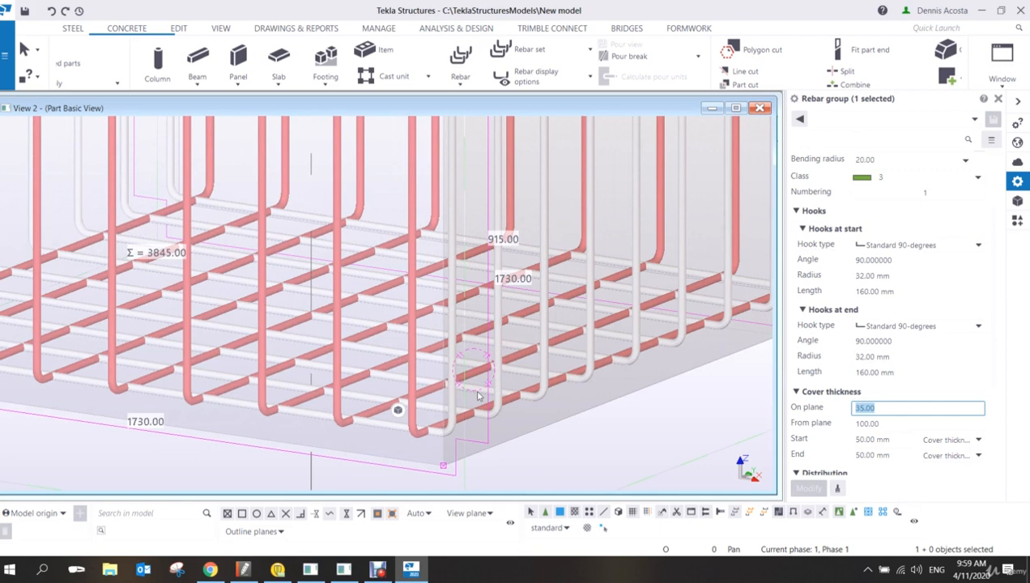
click(918, 423)
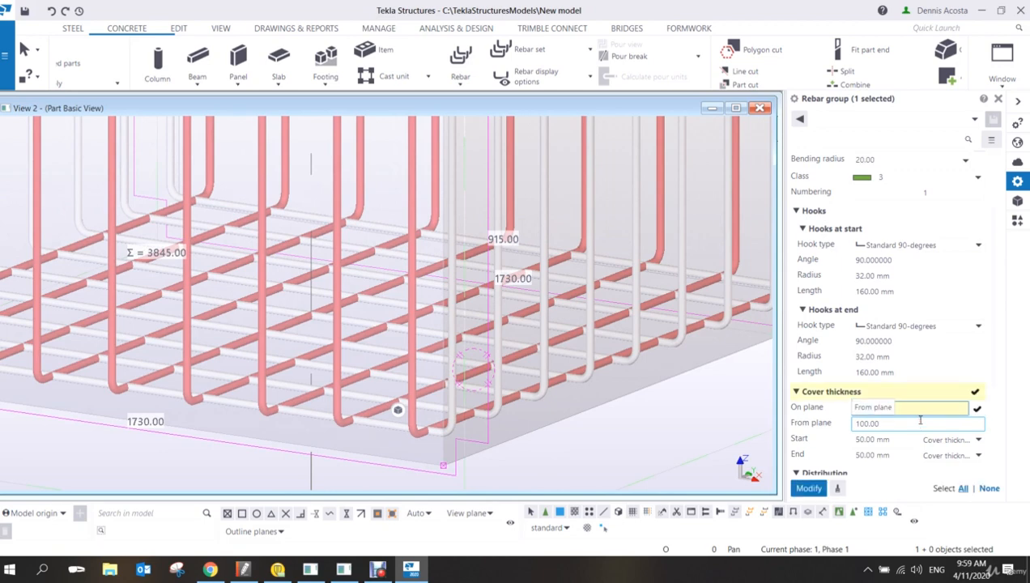
click(811, 490)
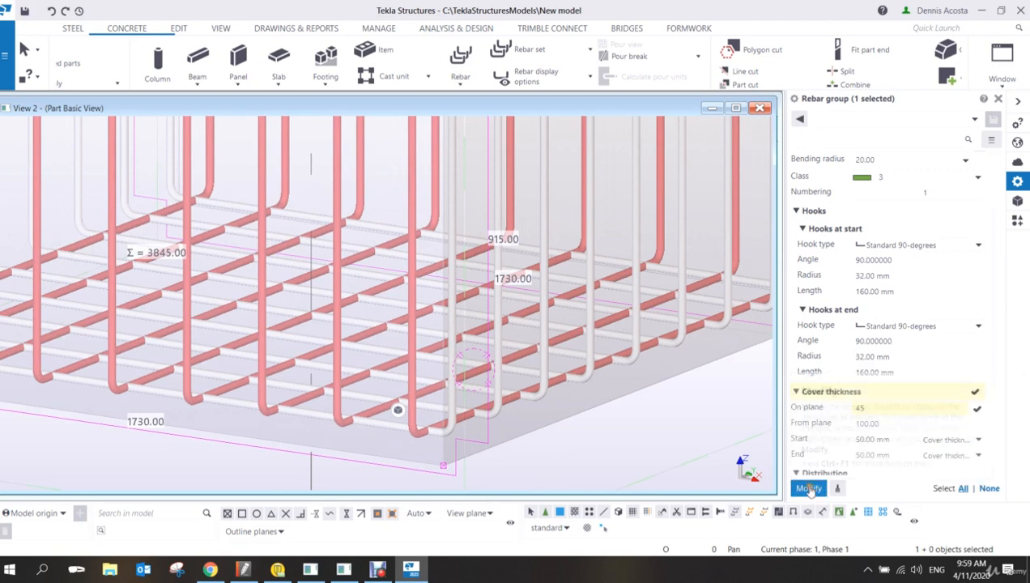
scroll(416, 435, up, 2)
Set the selected group's on-plane cover thickness to 50 mm and check the bar overlap at the corner bend.
click(892, 422)
drag(889, 409, 814, 414)
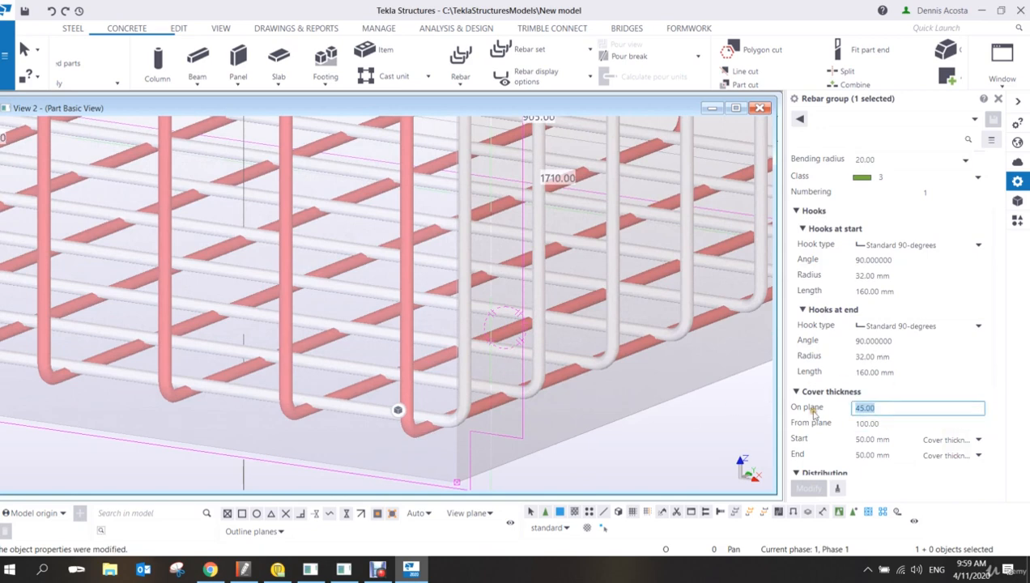
text(50)
key(Return)
scroll(534, 358, up, 4)
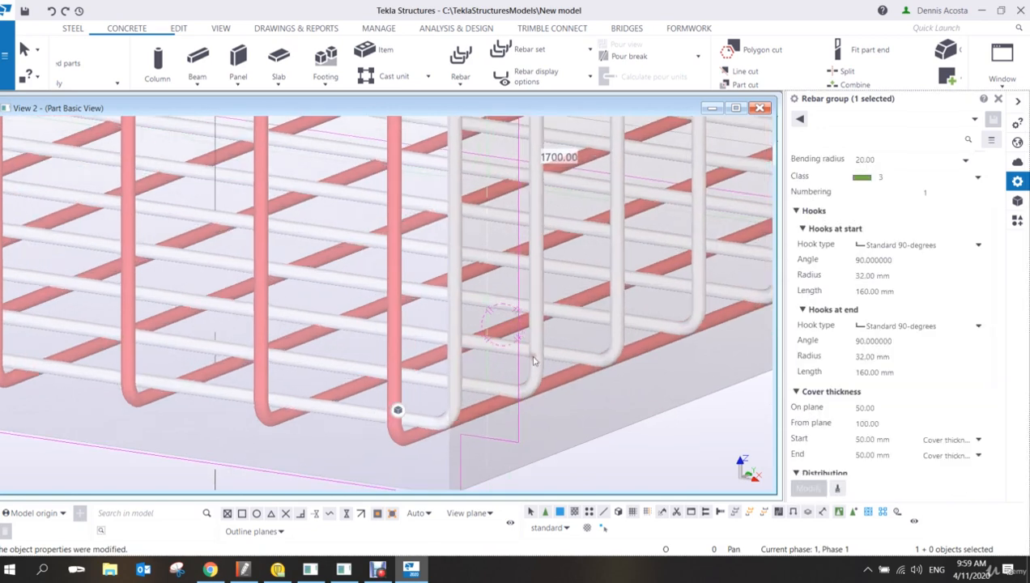
scroll(461, 433, up, 3)
scroll(335, 403, up, 2)
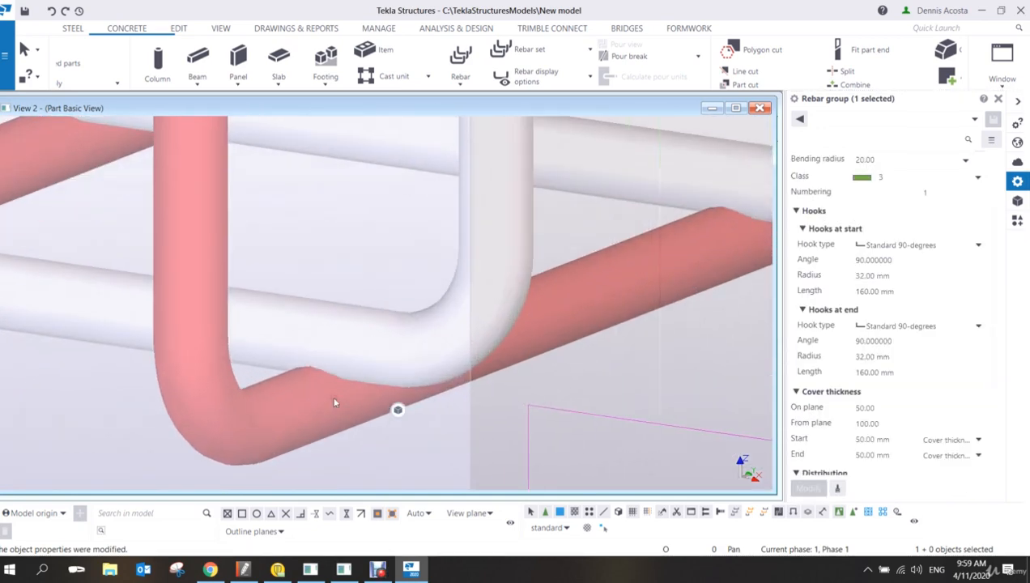
Increase the selected group's on-plane cover thickness to 55 mm so its bars rest above the red ones.
click(889, 407)
drag(889, 408, 777, 427)
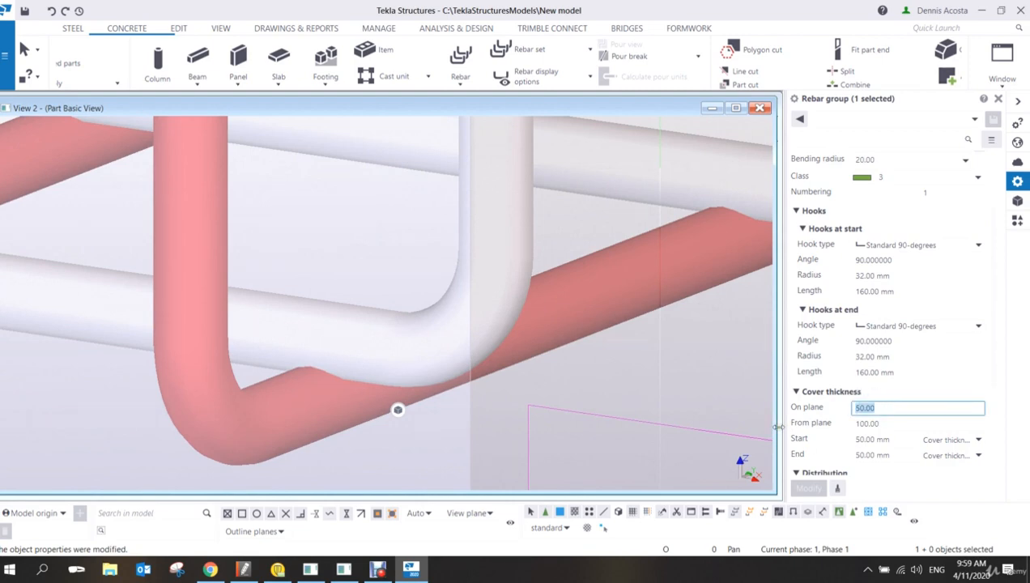
text(55)
key(Return)
scroll(592, 308, down, 5)
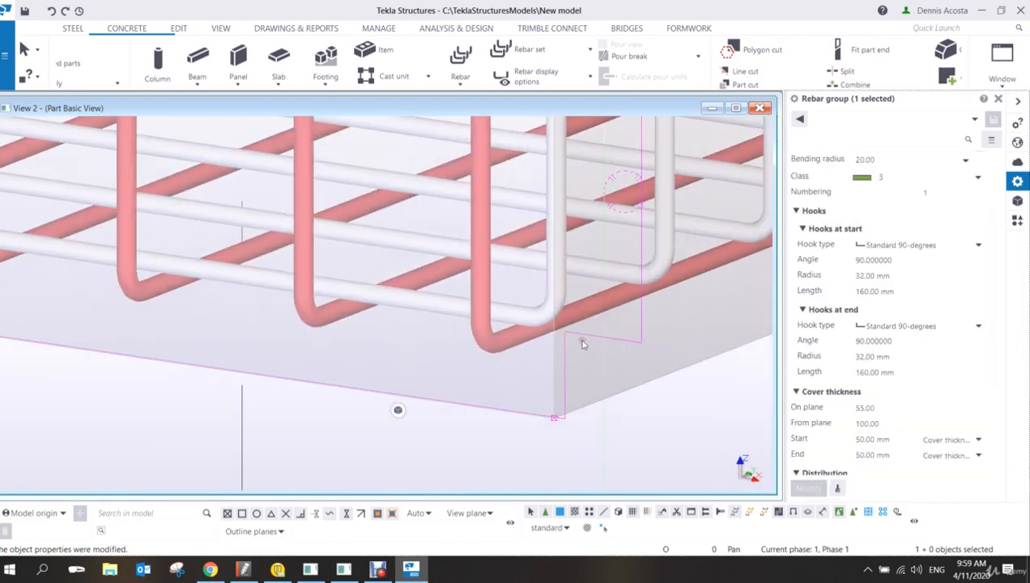
scroll(582, 344, down, 8)
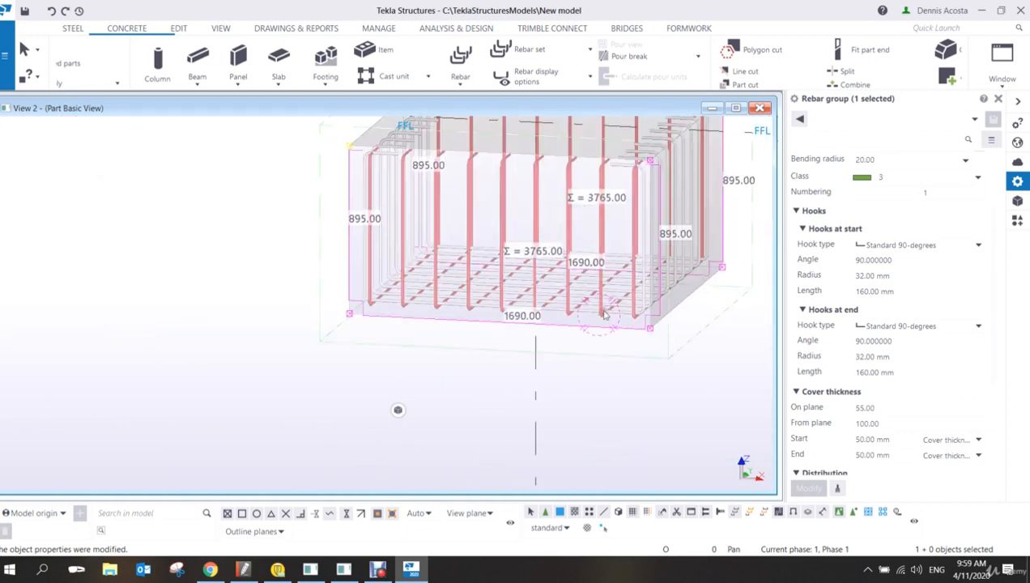
Examine the crossing bars and the side and bottom cover of the selected rebar group in a front view.
scroll(603, 314, up, 10)
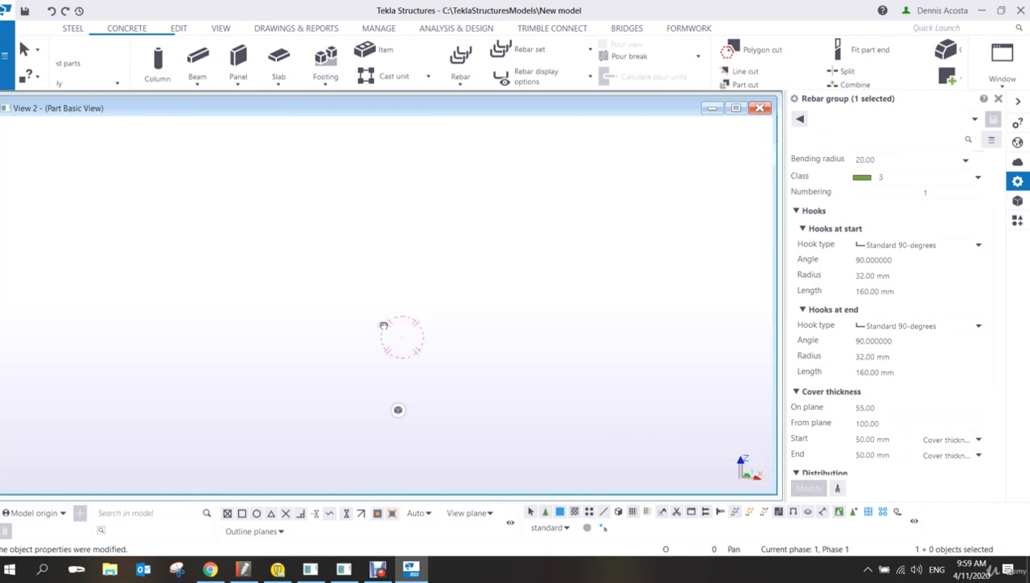
middle_drag(384, 326, 439, 314)
key(Home)
scroll(488, 407, up, 2)
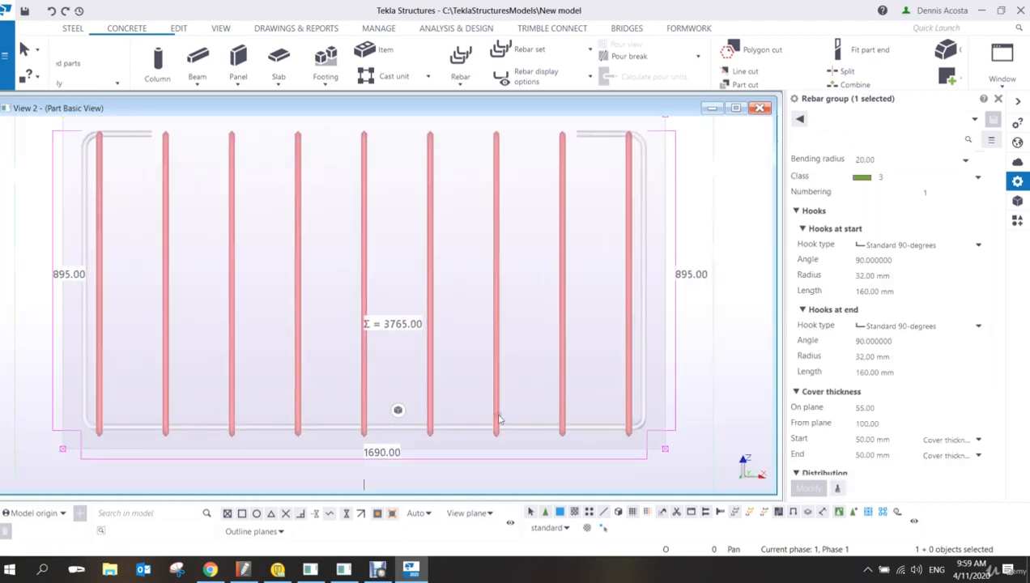
scroll(500, 418, up, 4)
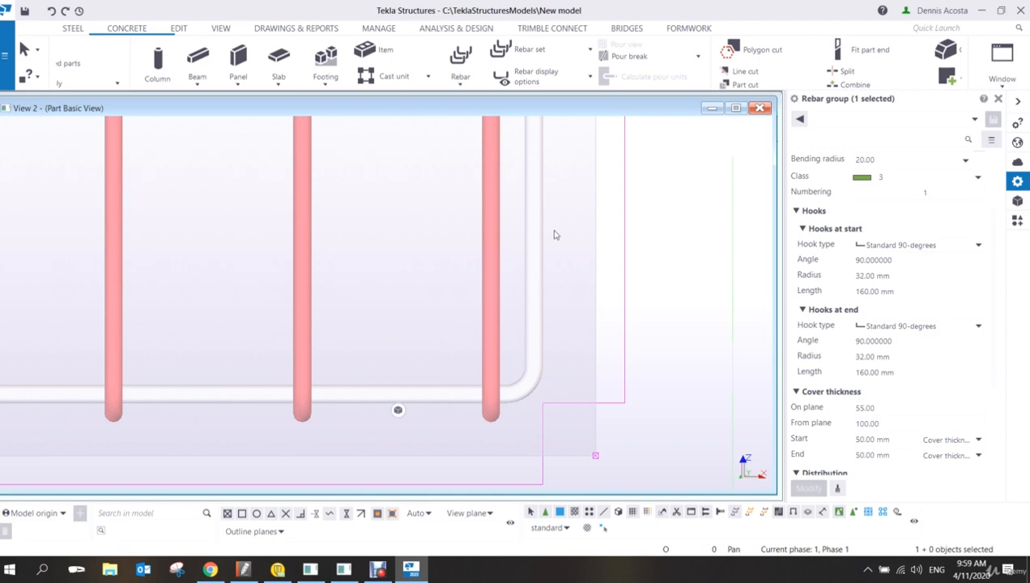
scroll(509, 328, down, 5)
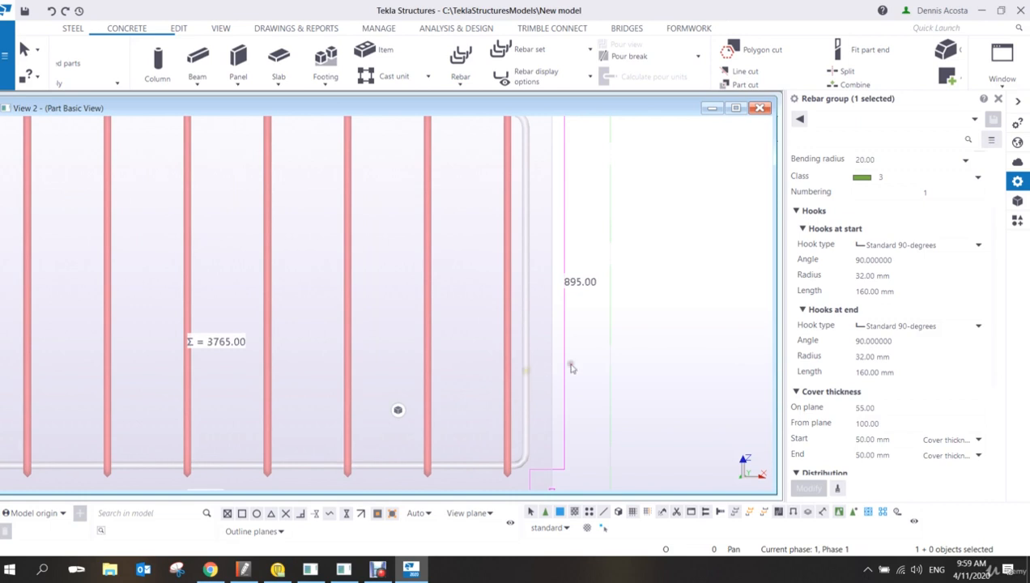
click(887, 409)
click(891, 410)
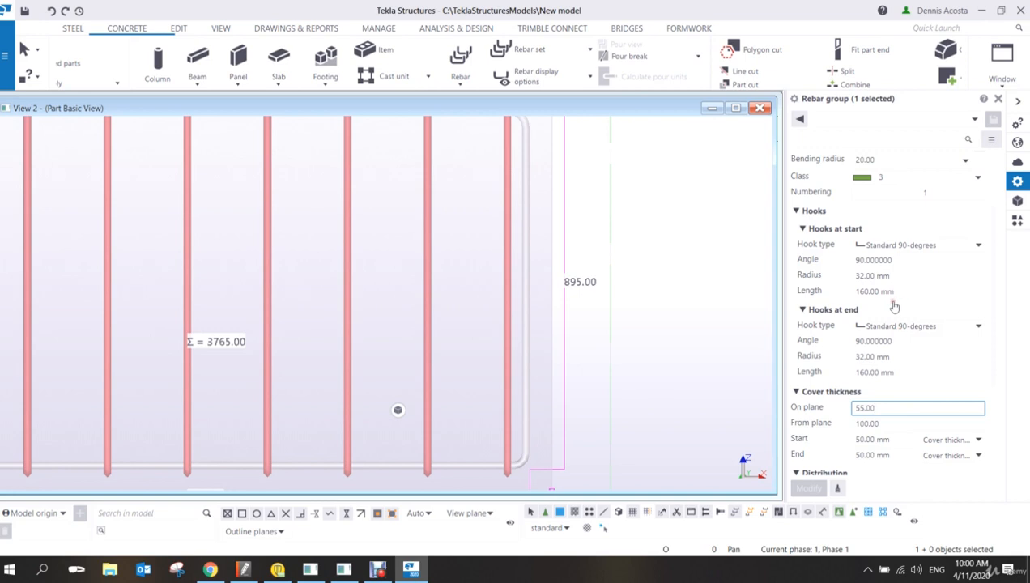
middle_drag(618, 386, 606, 354)
scroll(606, 354, down, 3)
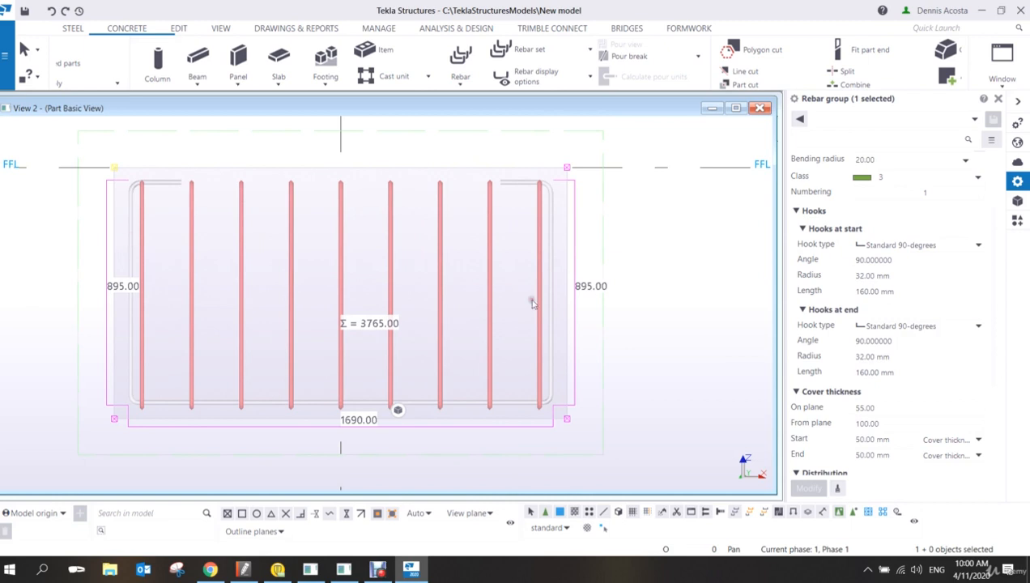
Set the selected green rebar group's on-plane cover thickness to 35 55 35, giving the sides 35 mm and the bottom leg 55 mm.
click(892, 407)
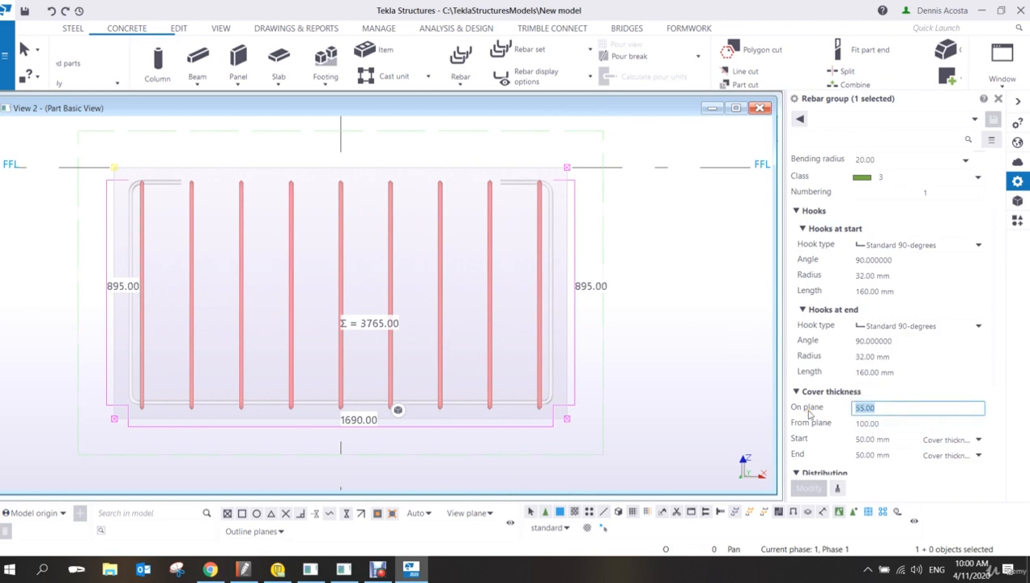
text(35 55 35)
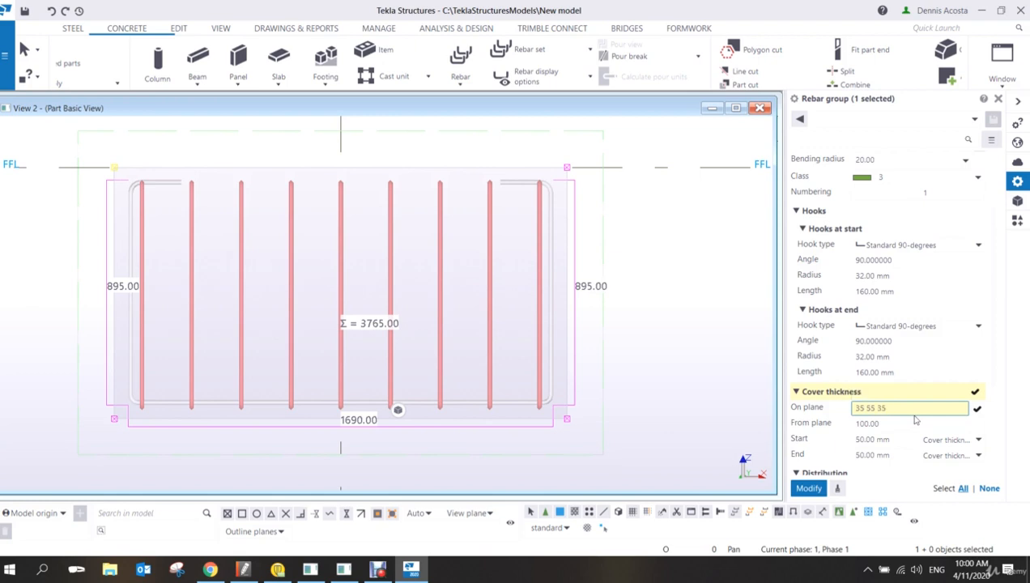
key(Return)
scroll(556, 315, up, 2)
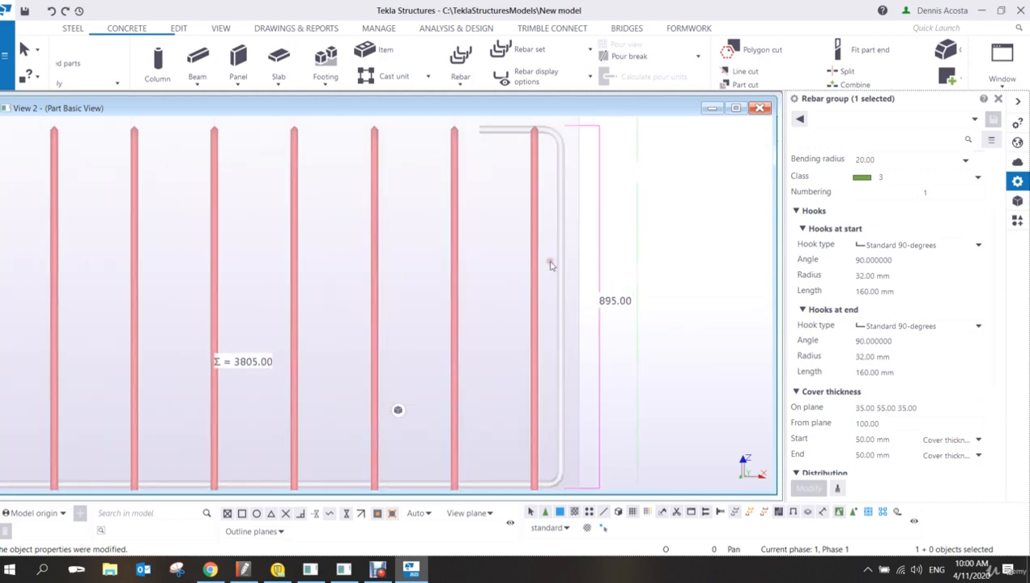
scroll(567, 183, down, 1)
scroll(559, 215, down, 1)
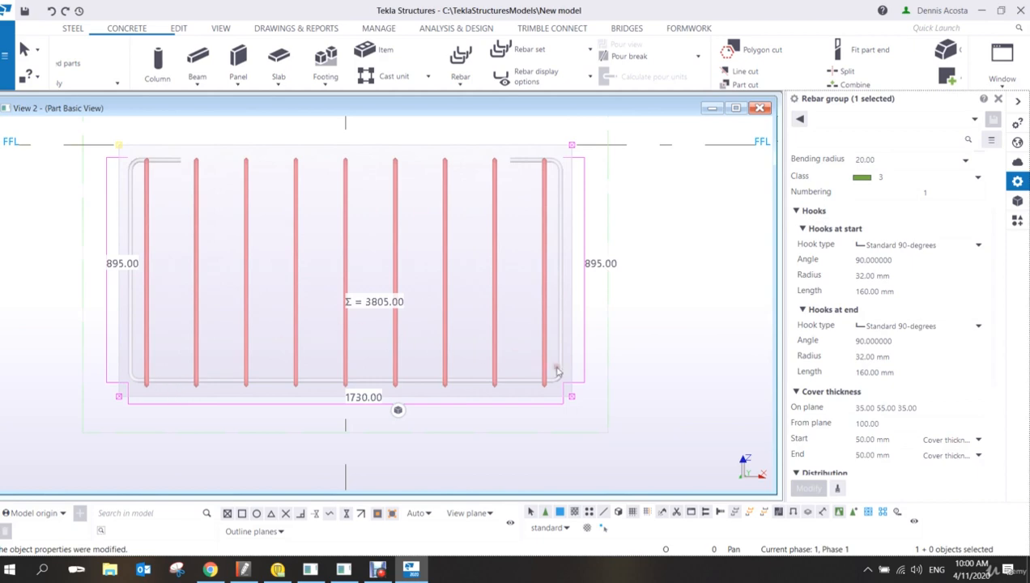
Examine the bottom bends and the upper hooks where the green bars cross the red ones at the footing corner.
scroll(559, 368, up, 1)
ctrl+middle_drag(432, 370, 380, 386)
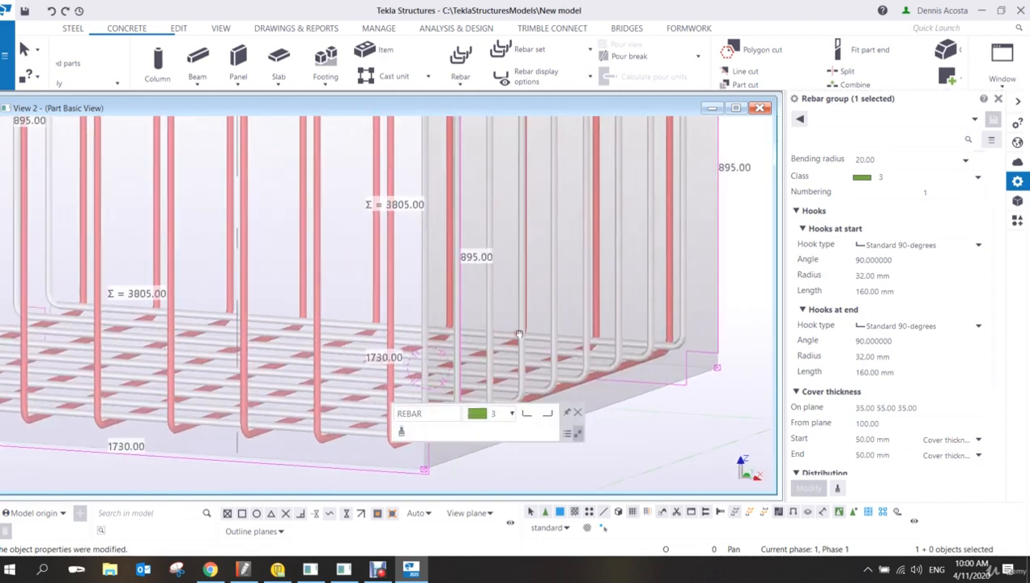
middle_drag(667, 374, 653, 324)
click(653, 324)
scroll(460, 347, up, 4)
scroll(357, 331, down, 7)
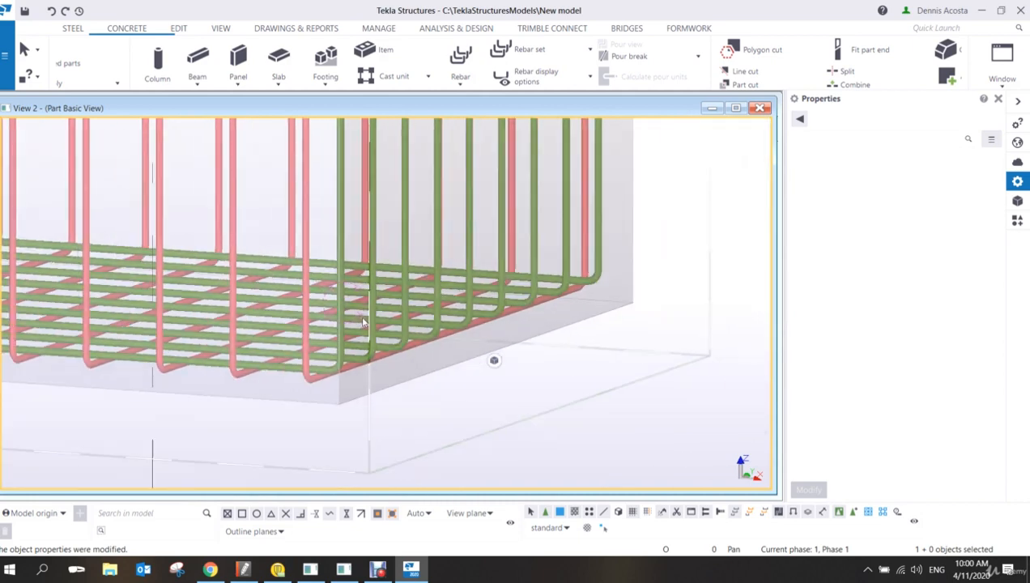
scroll(490, 313, up, 10)
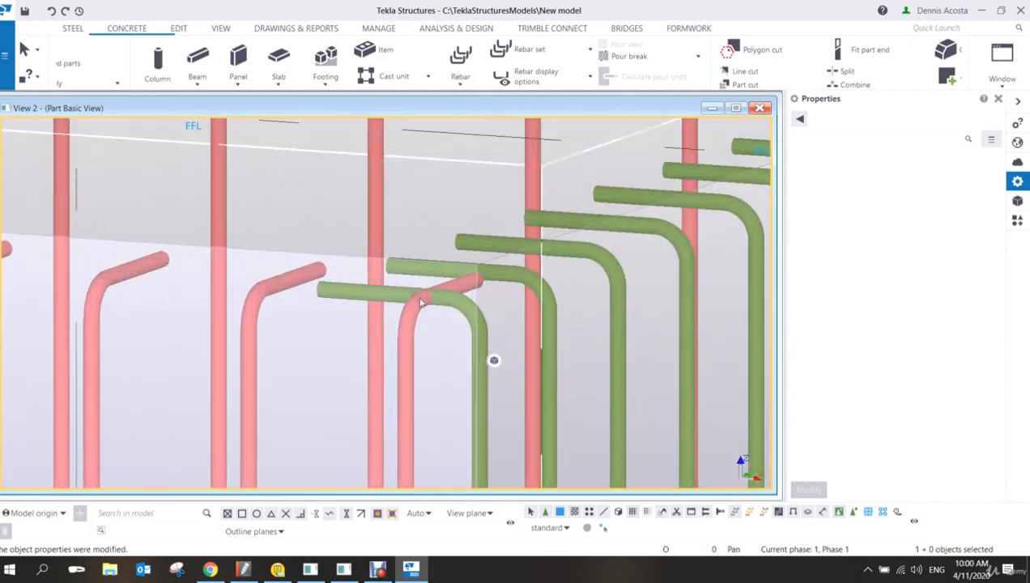
scroll(492, 310, down, 5)
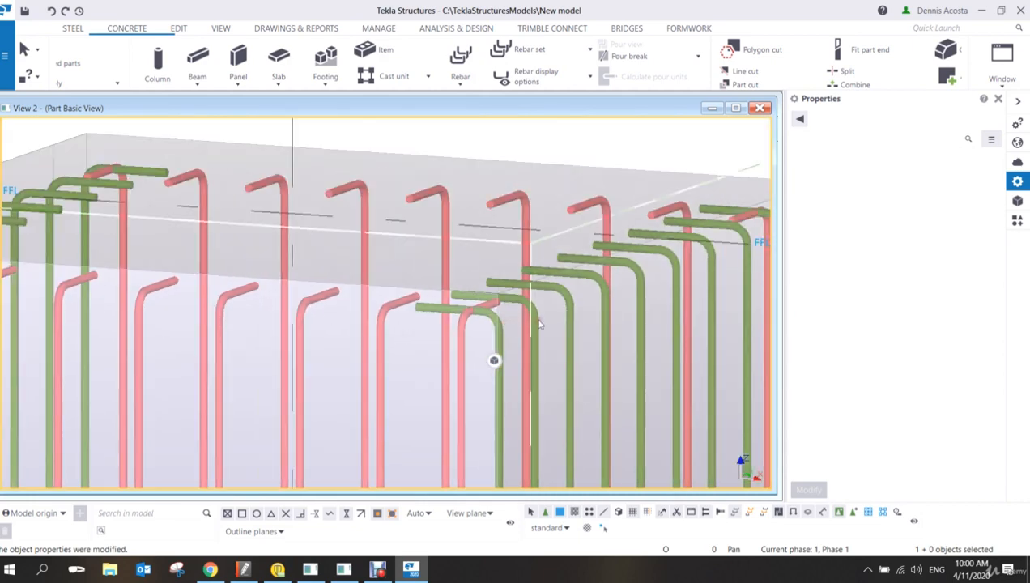
Set the red rebar group's start and end cover thickness to 35 mm.
click(537, 327)
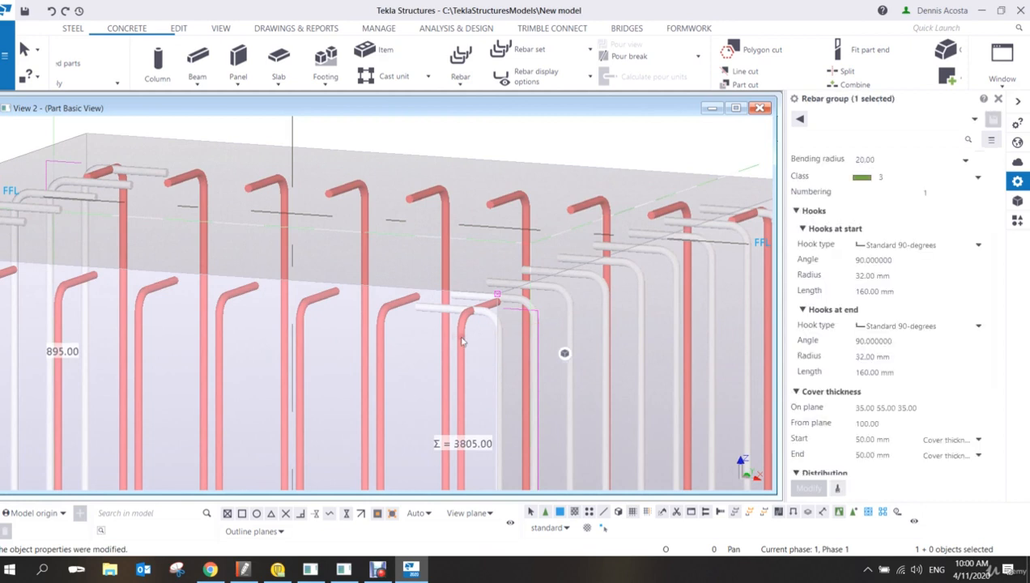
click(463, 341)
click(891, 407)
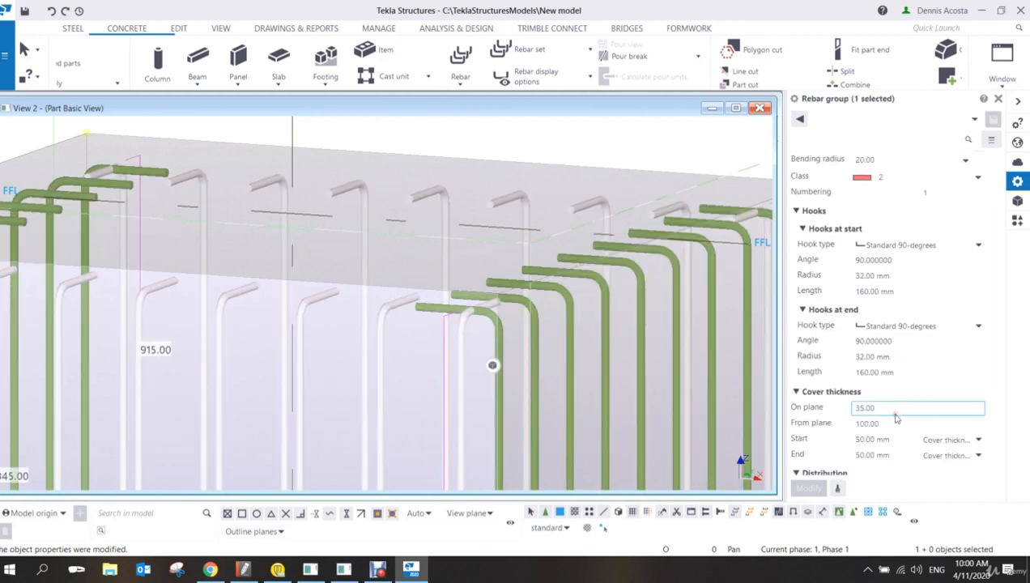
click(893, 439)
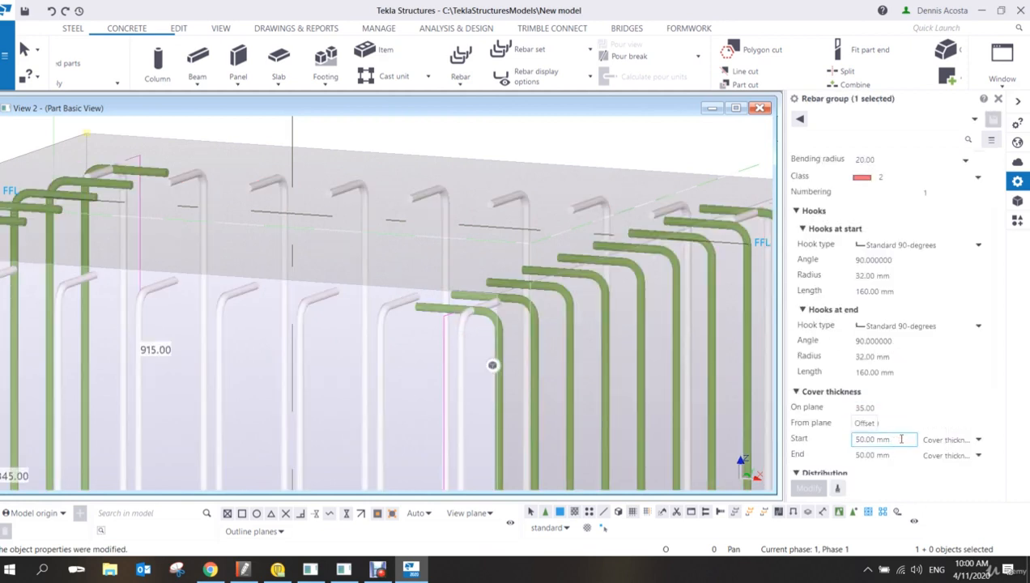
drag(902, 438, 786, 455)
text(3535)
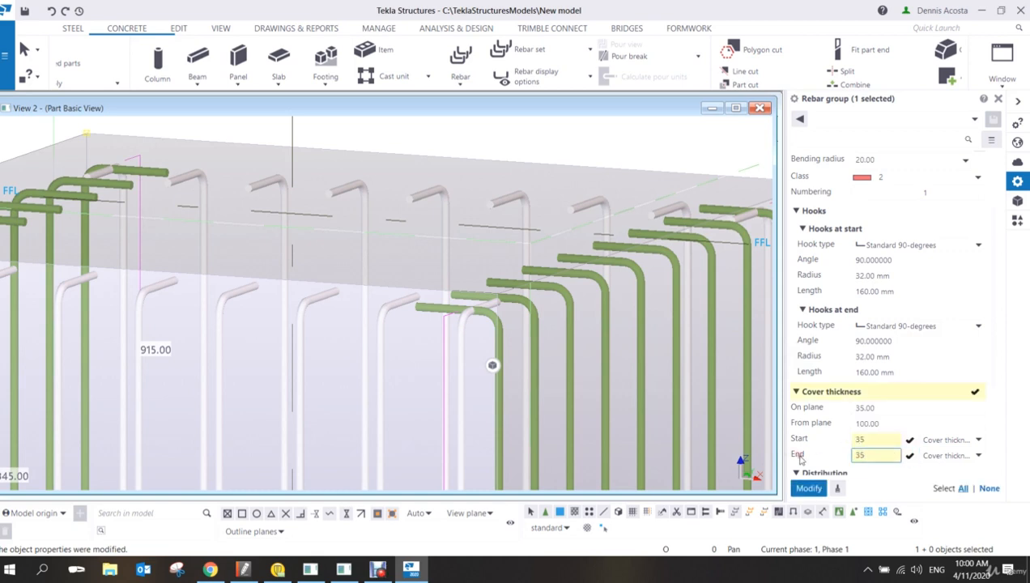
click(808, 488)
Set the green rebar group's start and end cover thickness to 55 mm, then clear the selection.
click(639, 342)
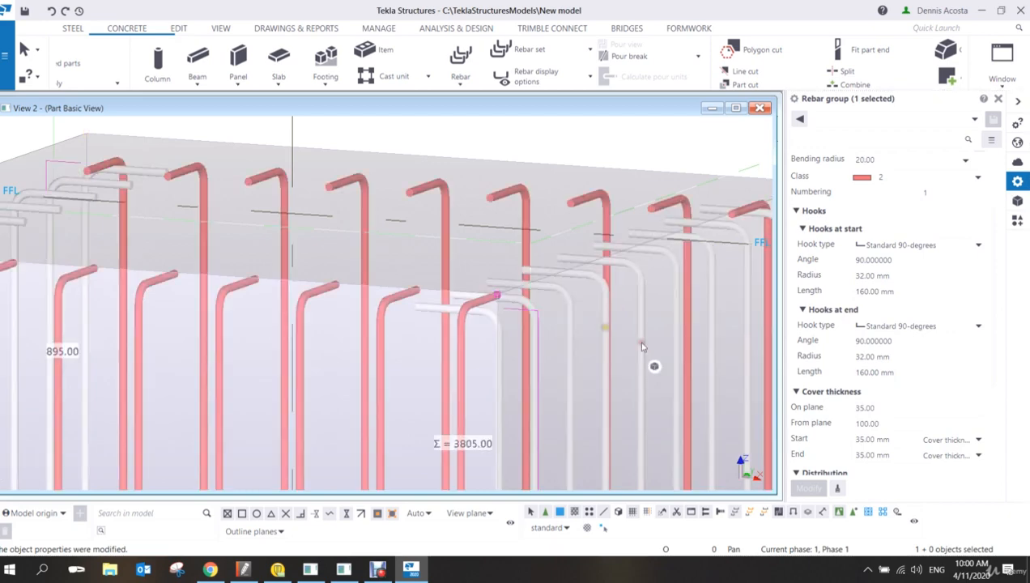
drag(891, 438, 696, 442)
text(55)
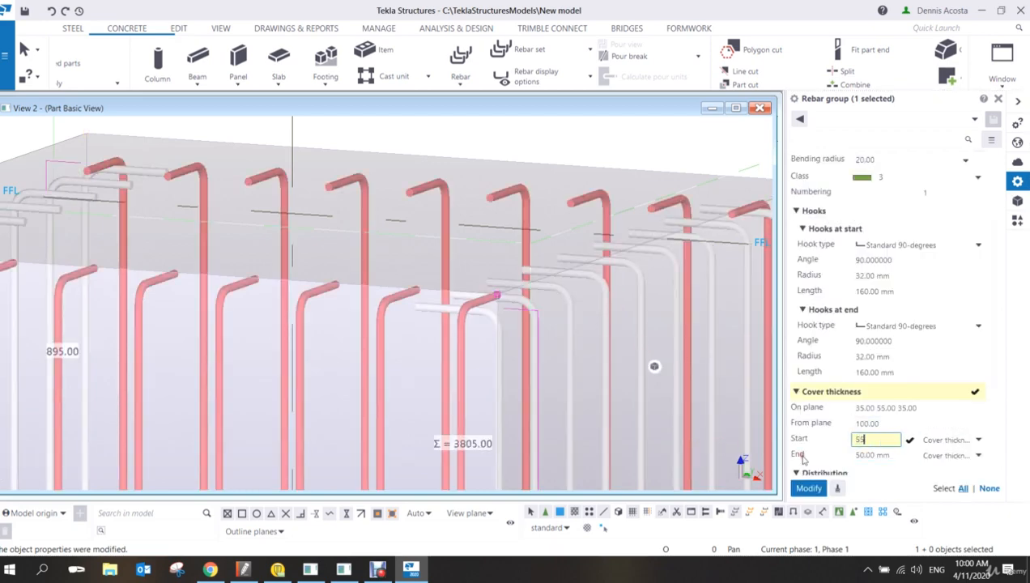
drag(886, 456, 770, 460)
text(55)
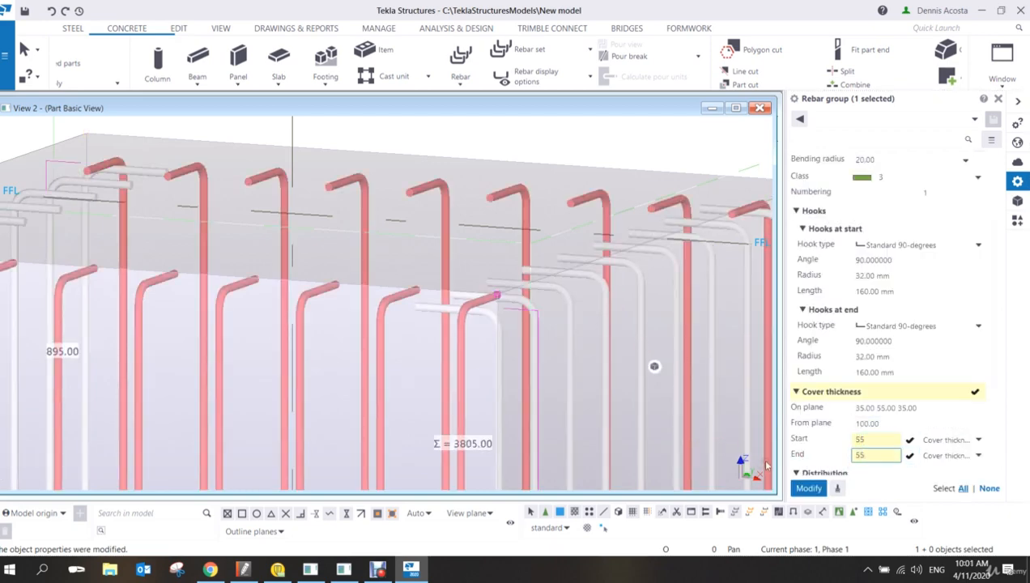
click(808, 488)
scroll(419, 331, down, 3)
click(498, 152)
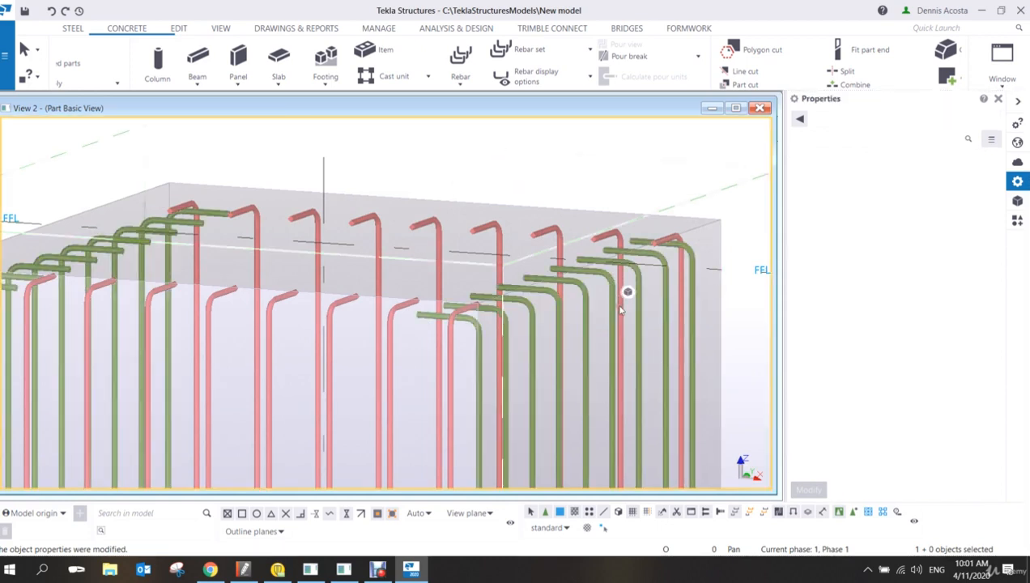
Select the red rebar group and examine its end cover and how its upper hooks cross the green ones.
click(392, 336)
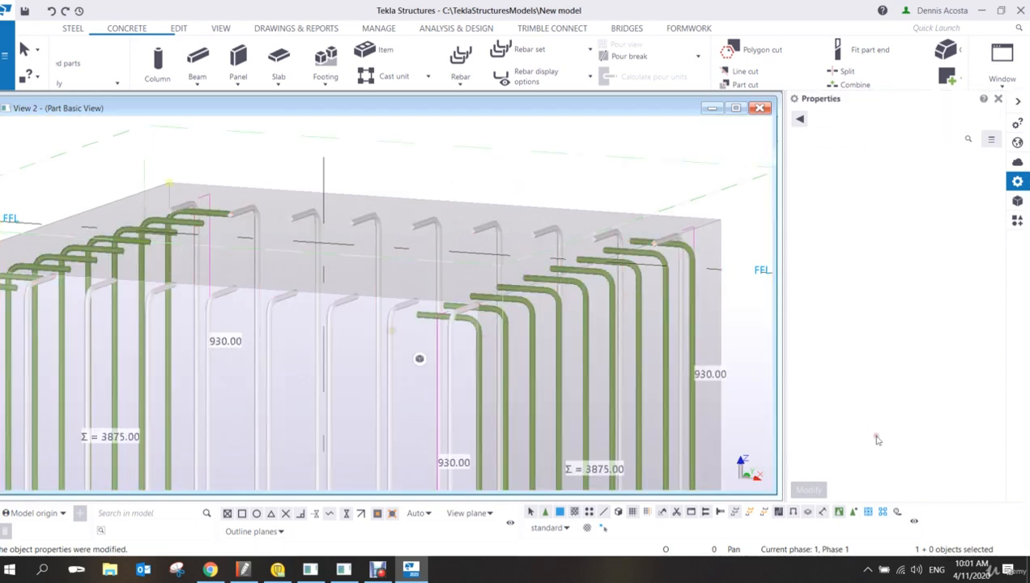
click(879, 455)
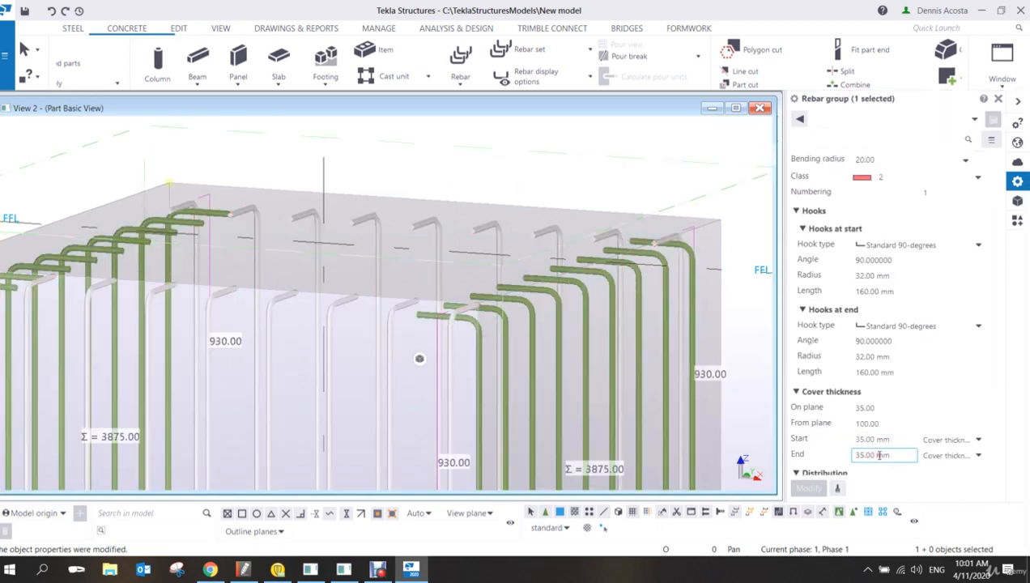
scroll(335, 289, up, 6)
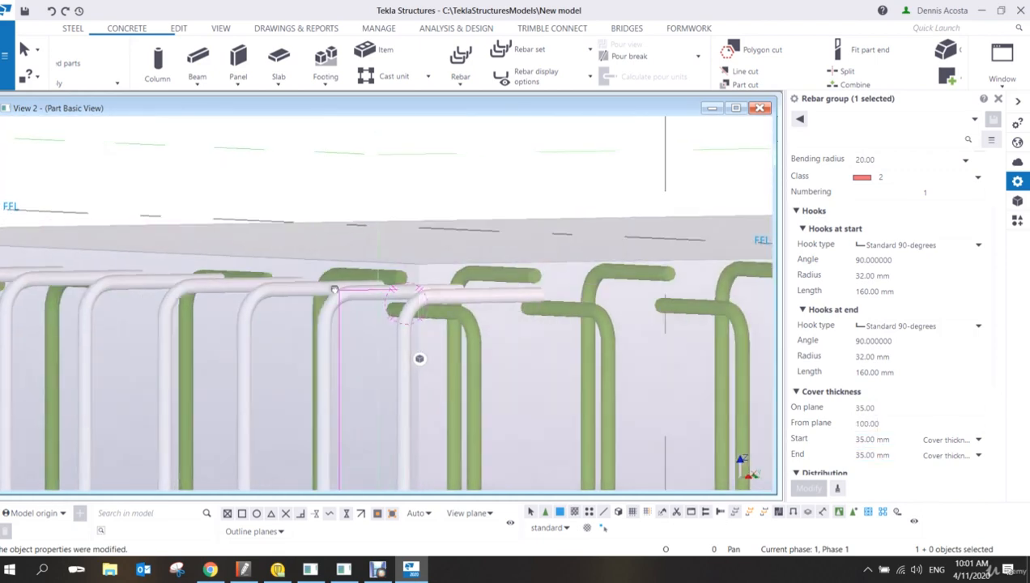
ctrl+middle_drag(335, 289, 465, 312)
scroll(444, 304, down, 5)
scroll(444, 304, down, 3)
scroll(526, 261, up, 5)
scroll(465, 315, down, 3)
Examine the clearance between the red and green bars at the footing's bottom corner in front and 3D views.
click(605, 166)
scroll(575, 246, up, 2)
ctrl+middle_drag(573, 248, 440, 337)
scroll(534, 379, up, 5)
key(ctrl+p)
scroll(635, 393, up, 8)
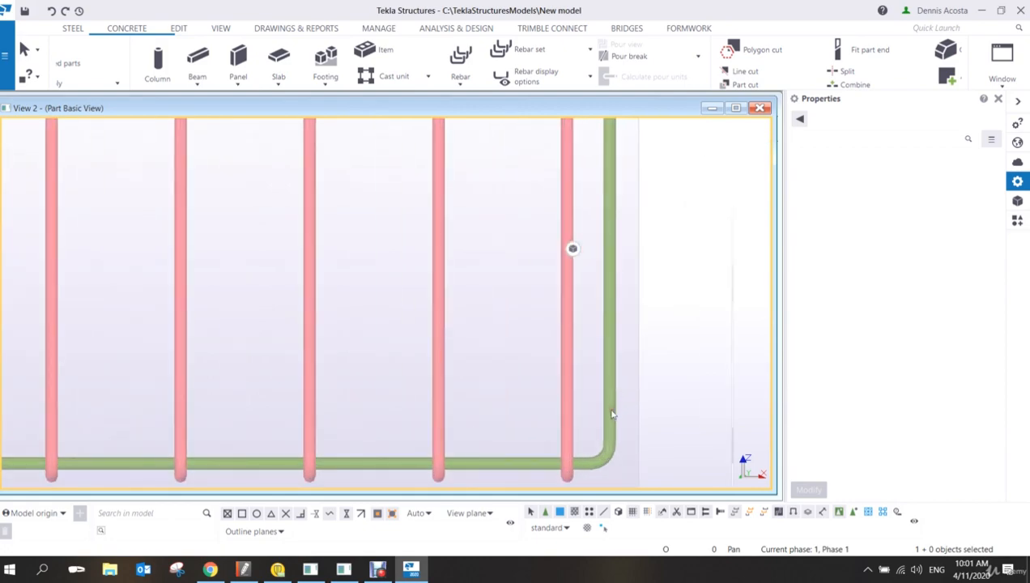
scroll(612, 414, down, 2)
ctrl+middle_drag(565, 386, 569, 355)
scroll(524, 397, down, 2)
scroll(567, 358, up, 1)
scroll(542, 382, up, 2)
scroll(542, 381, up, 1)
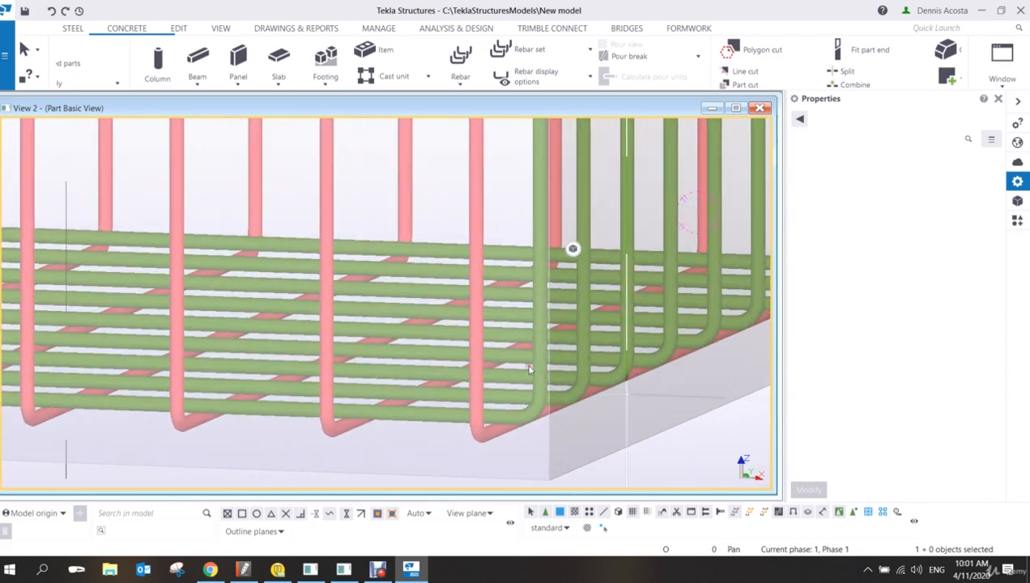
scroll(535, 379, down, 3)
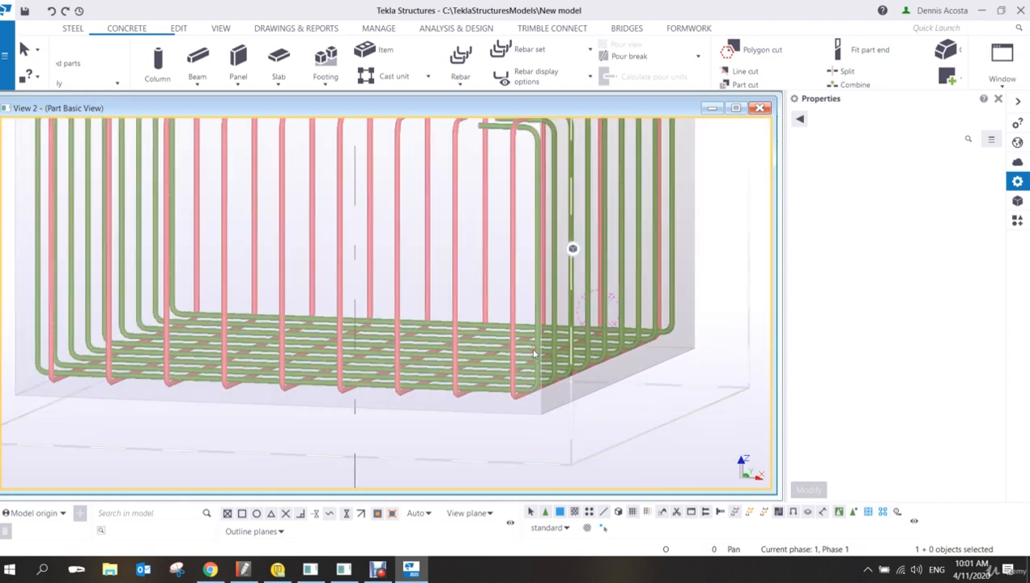
scroll(535, 354, down, 3)
Examine from above how far the outermost red and green bars sit from the footing's edges at the corner.
ctrl+middle_drag(532, 356, 500, 473)
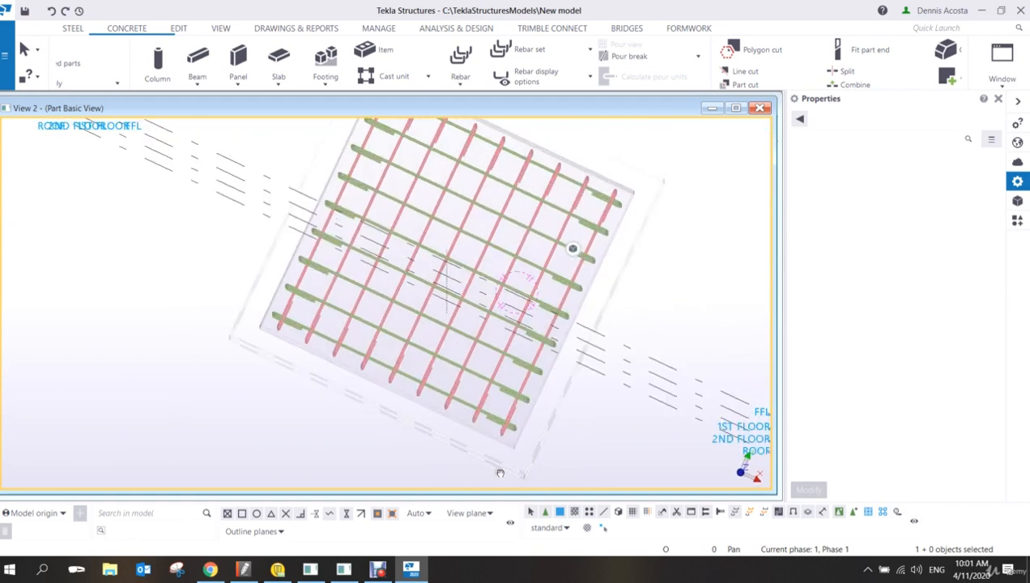
scroll(510, 445, up, 8)
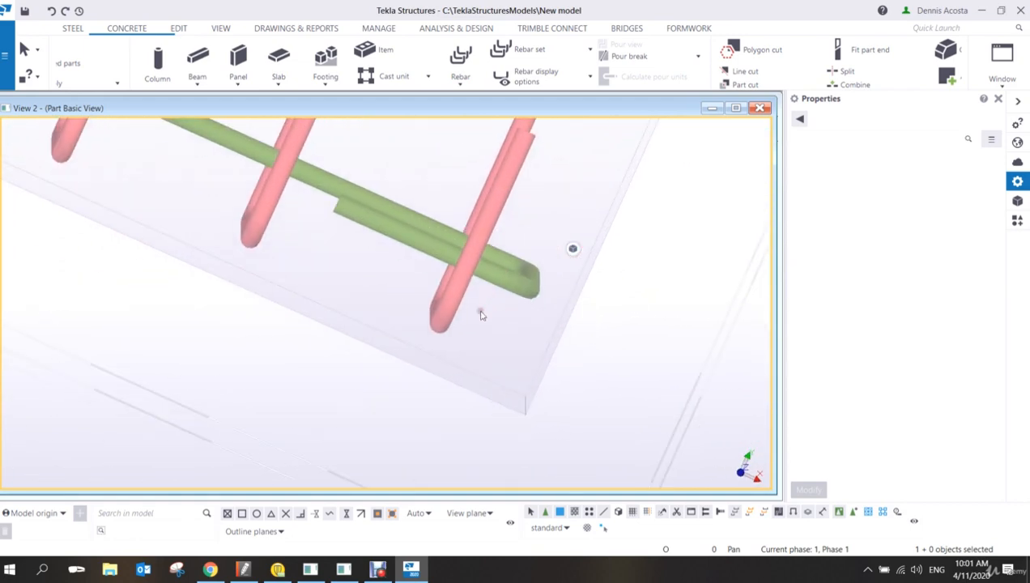
scroll(477, 312, up, 3)
middle_drag(456, 308, 433, 372)
scroll(435, 374, down, 3)
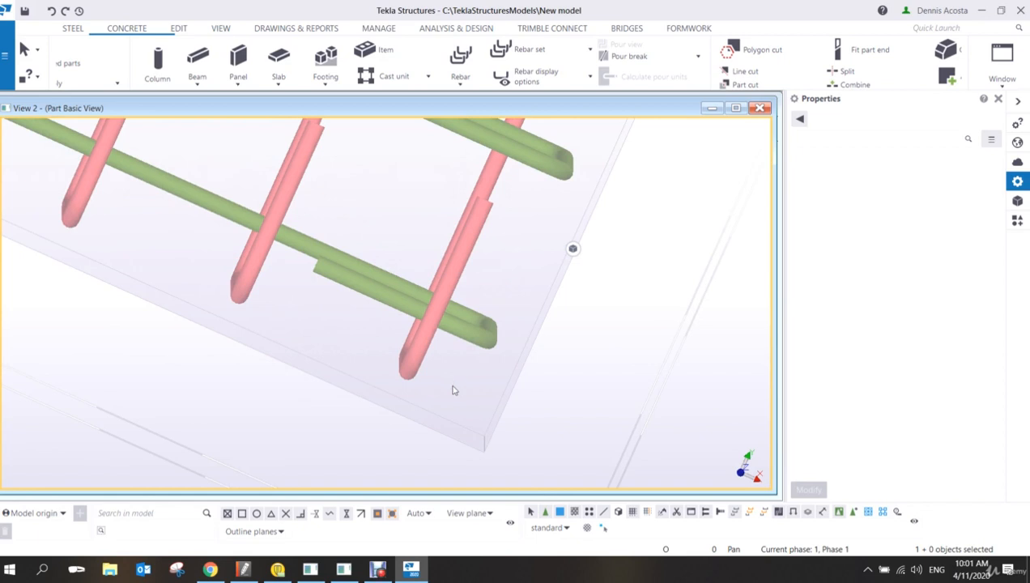
scroll(454, 387, down, 3)
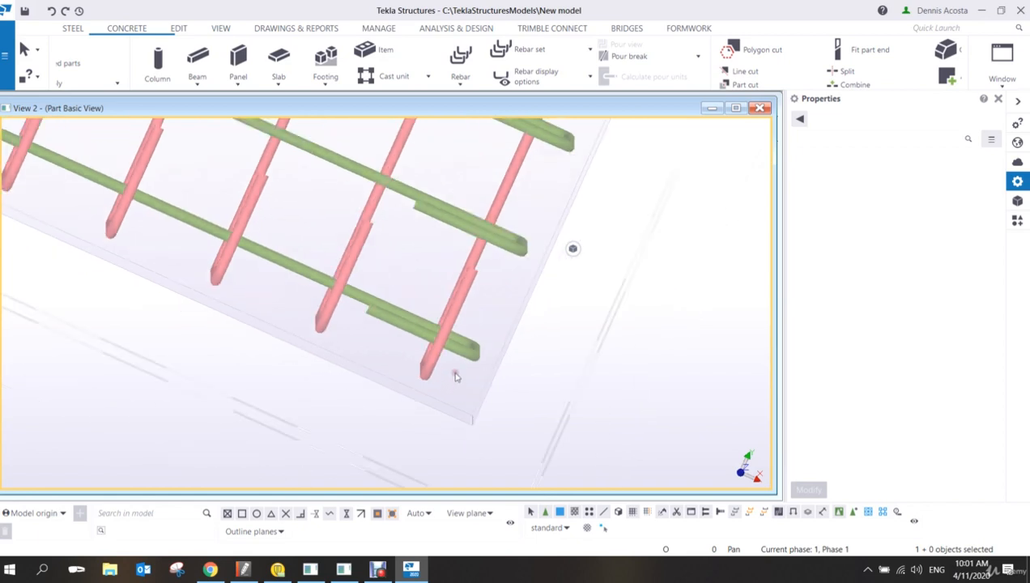
scroll(454, 364, down, 1)
mouse_move(455, 355)
ctrl+middle_down()
mouse_move(454, 367)
mouse_move(451, 350)
ctrl+middle_up()
scroll(454, 407, up, 3)
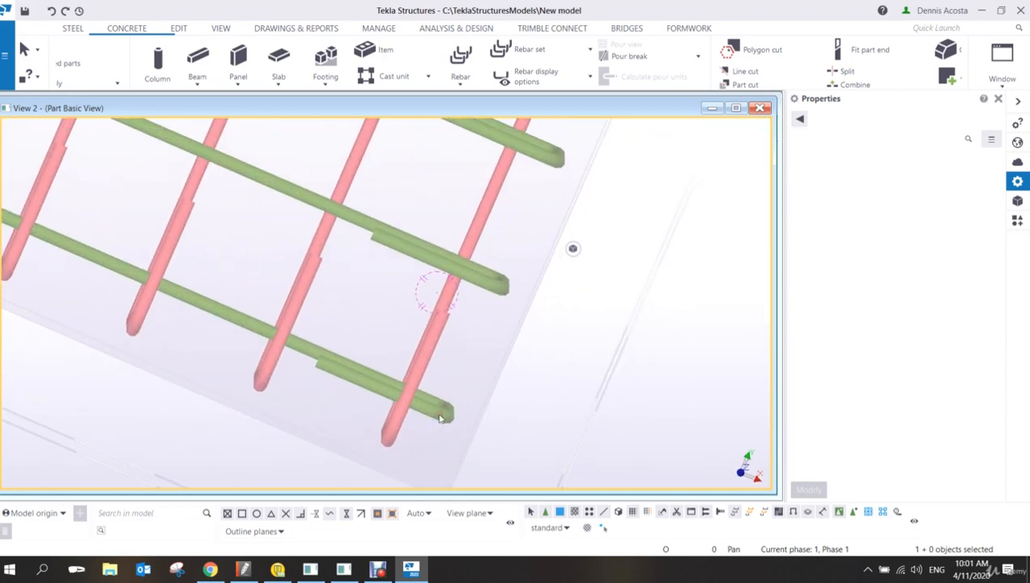
Set the green rebar group's from-plane cover thickness to 200 mm.
click(444, 416)
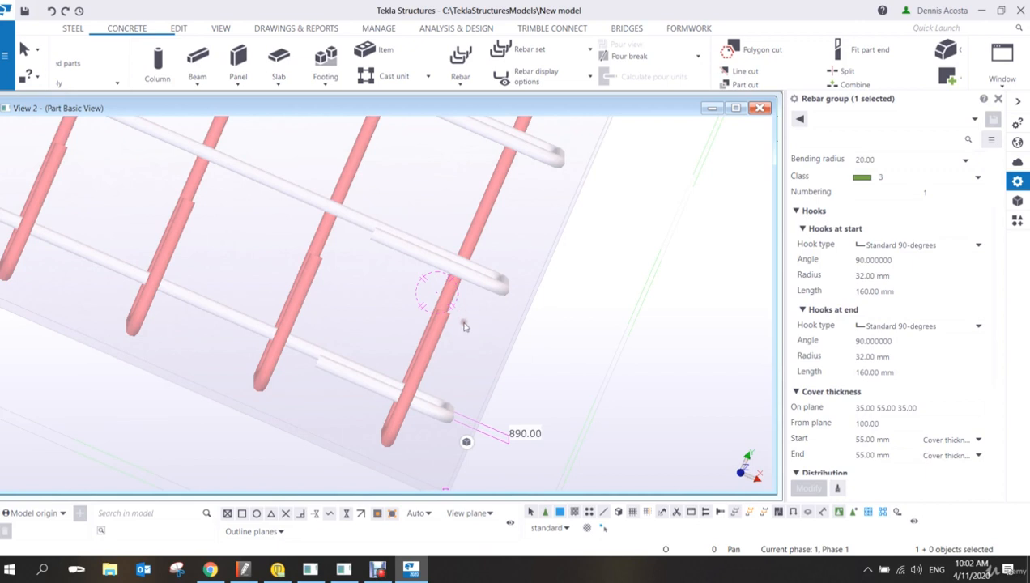
click(895, 423)
drag(890, 422, 794, 419)
text(2)
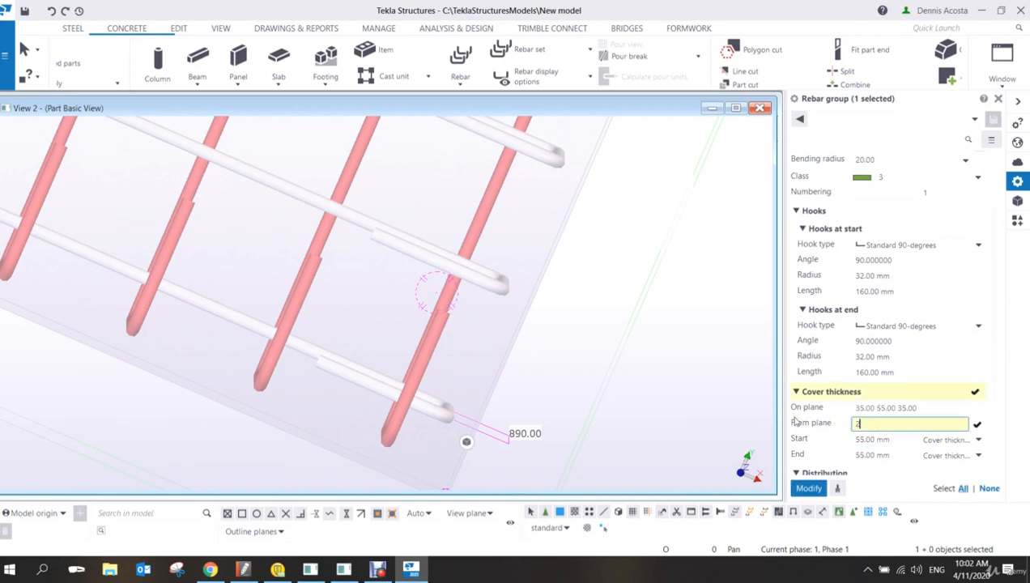
text(00)
key(Return)
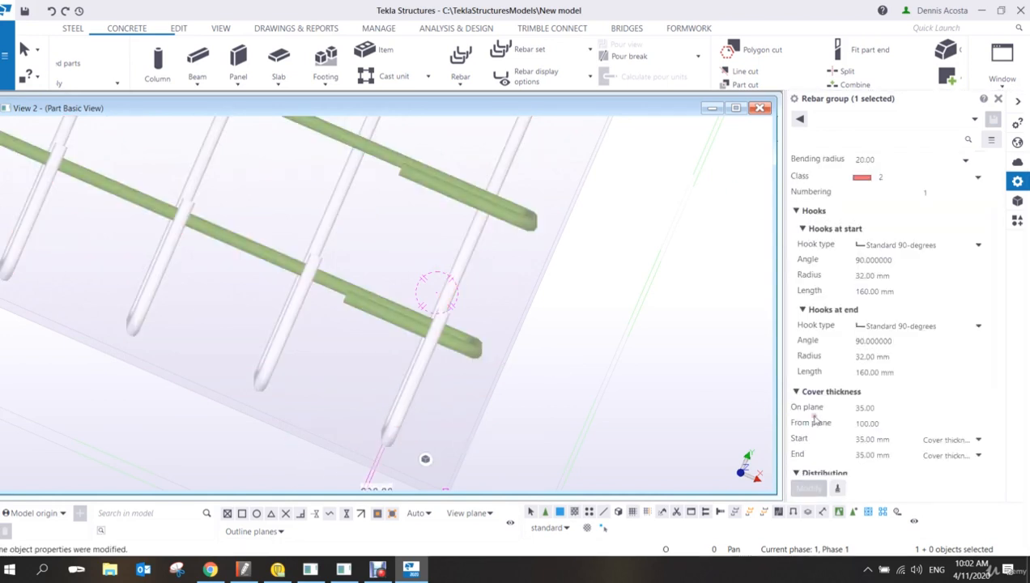
Set the red rebar group's from-plane cover thickness to 55 mm and check its outermost bar against the green bends.
click(881, 424)
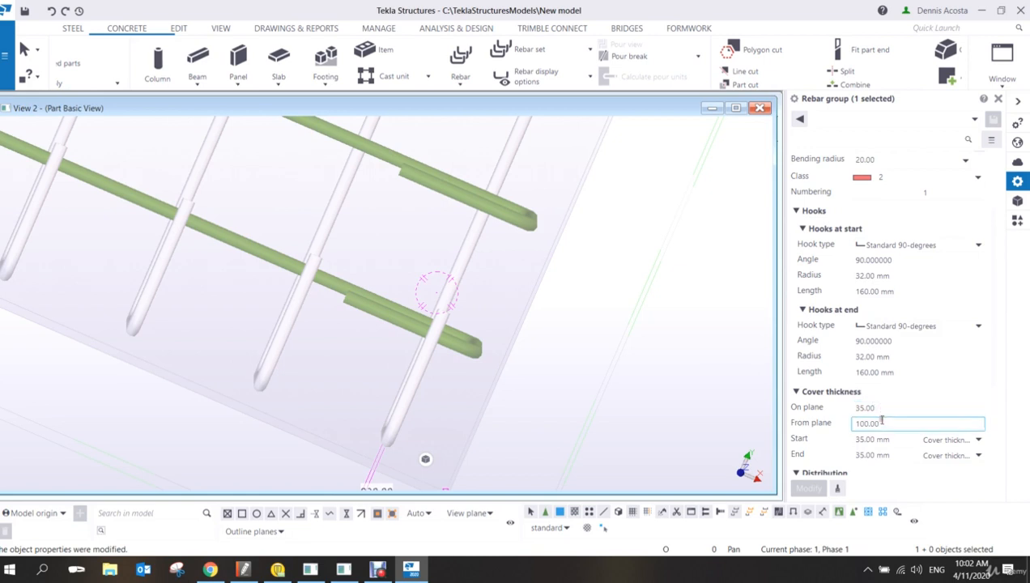
drag(890, 425, 768, 426)
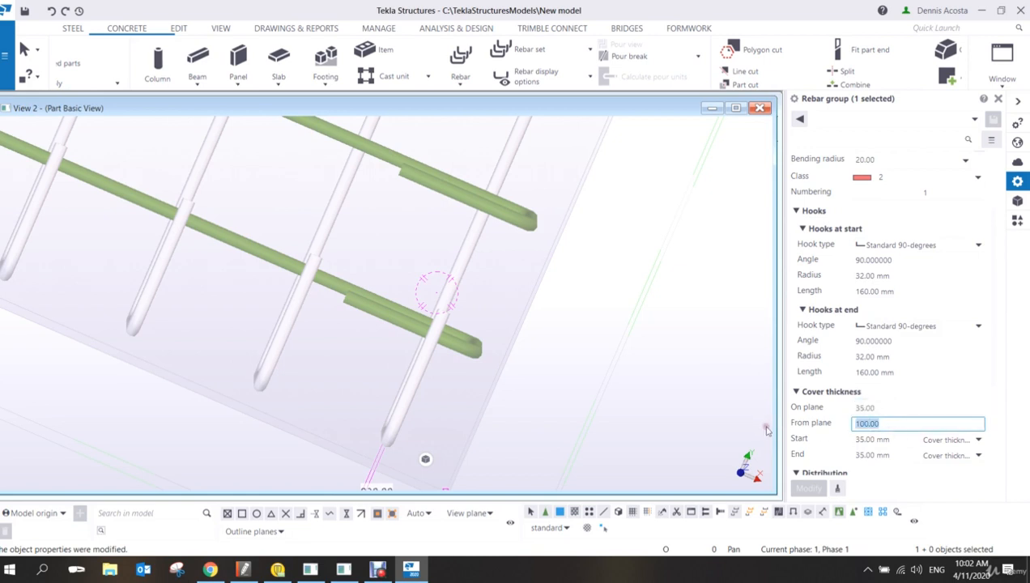
text(55)
click(816, 488)
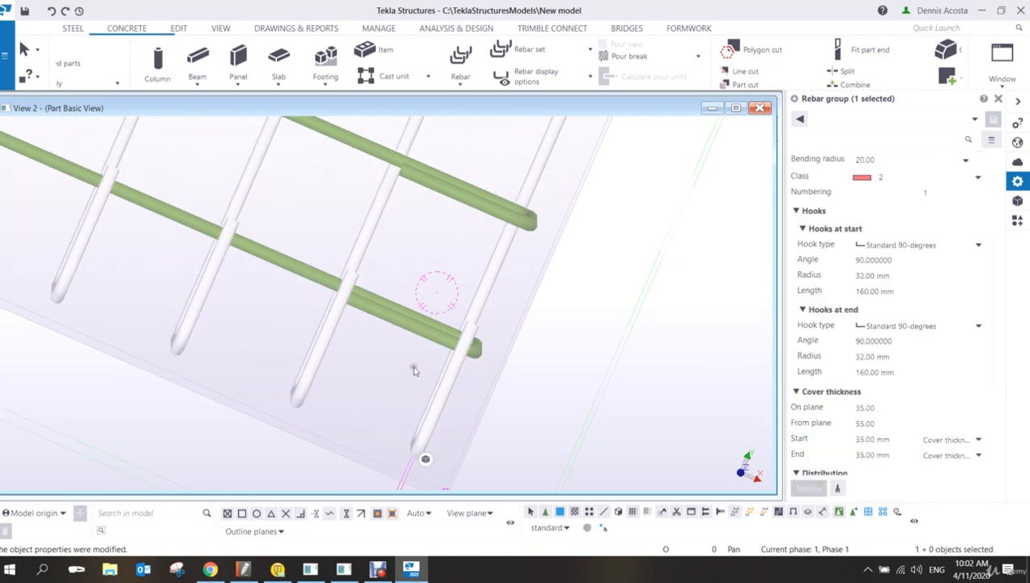
scroll(415, 371, down, 3)
ctrl+middle_drag(453, 365, 469, 332)
scroll(469, 332, up, 8)
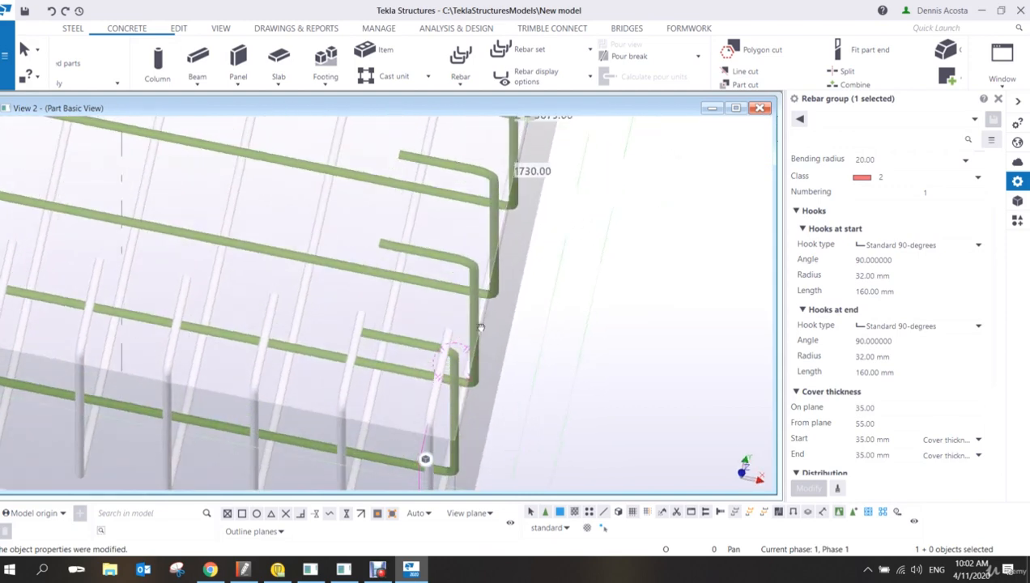
scroll(448, 307, down, 6)
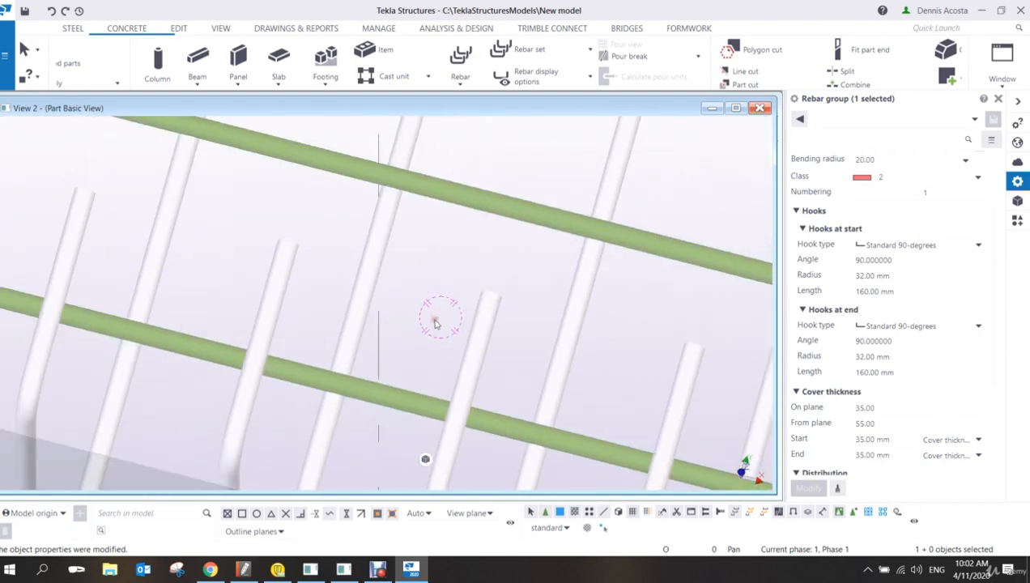
Set the red rebar group's from-plane cover thickness to 35 mm.
scroll(522, 308, up, 4)
scroll(522, 308, up, 3)
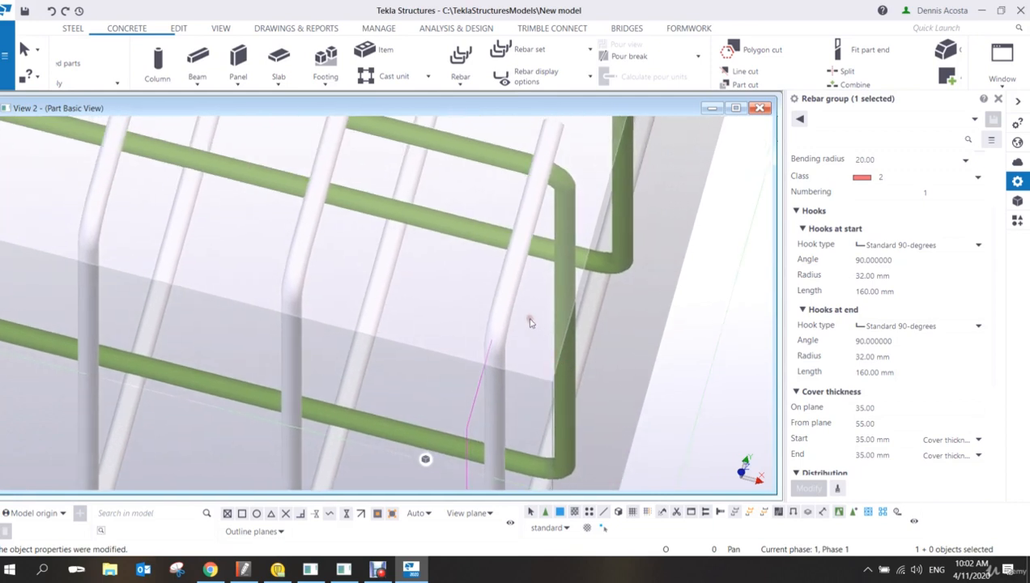
middle_drag(536, 257, 534, 294)
click(887, 425)
key(ctrl+a)
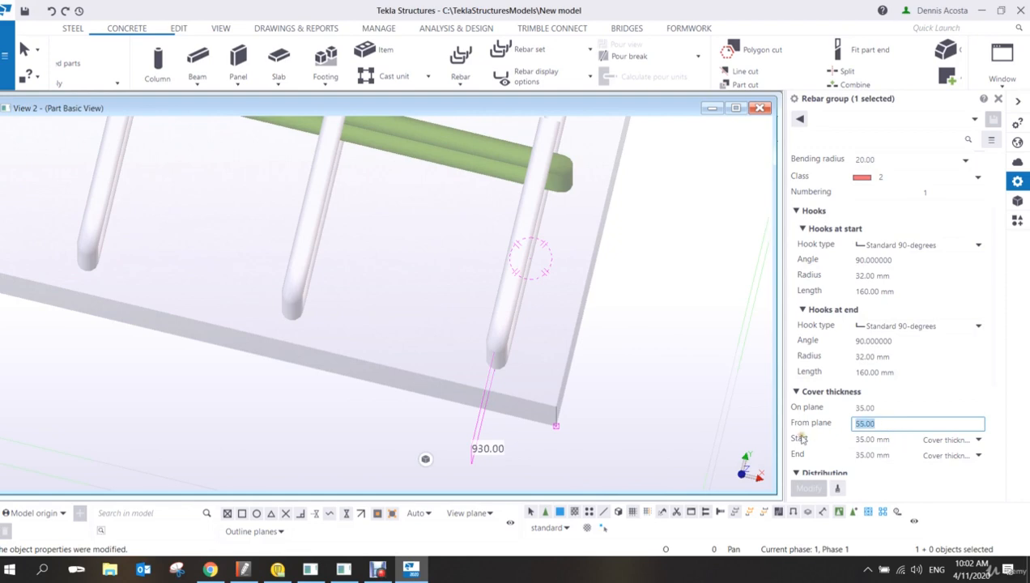
text(50)
key(Return)
scroll(605, 395, down, 6)
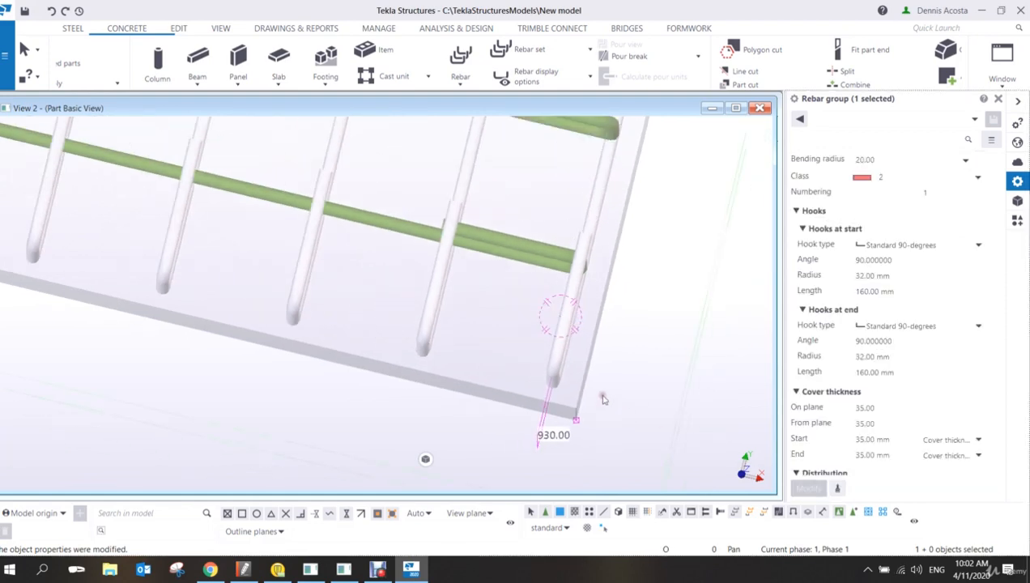
Examine the red and green bars at the footing's bottom corner and across the whole cage in 3D.
ctrl+middle_drag(557, 346, 511, 233)
scroll(508, 350, up, 3)
scroll(508, 349, up, 10)
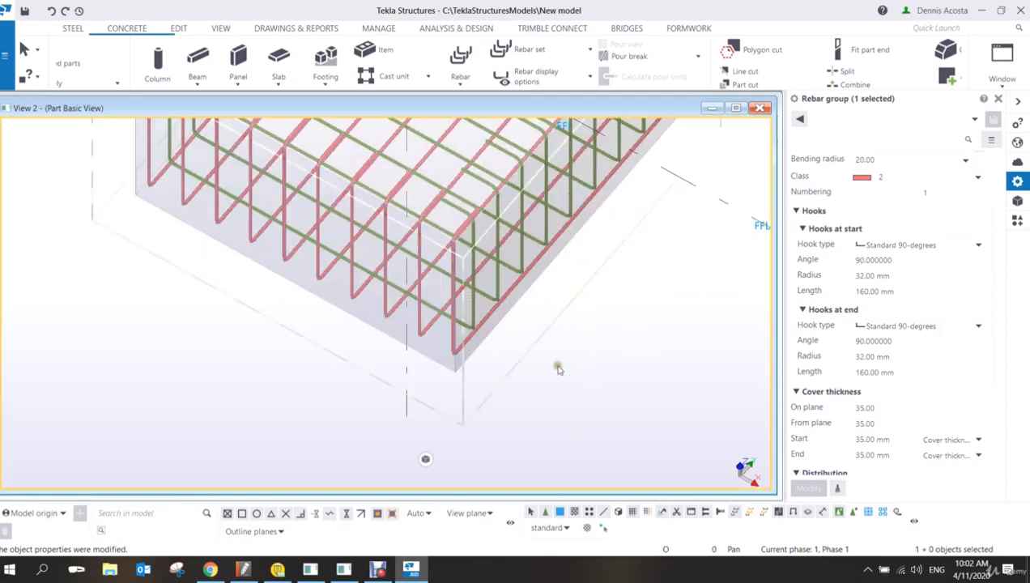
scroll(415, 285, down, 6)
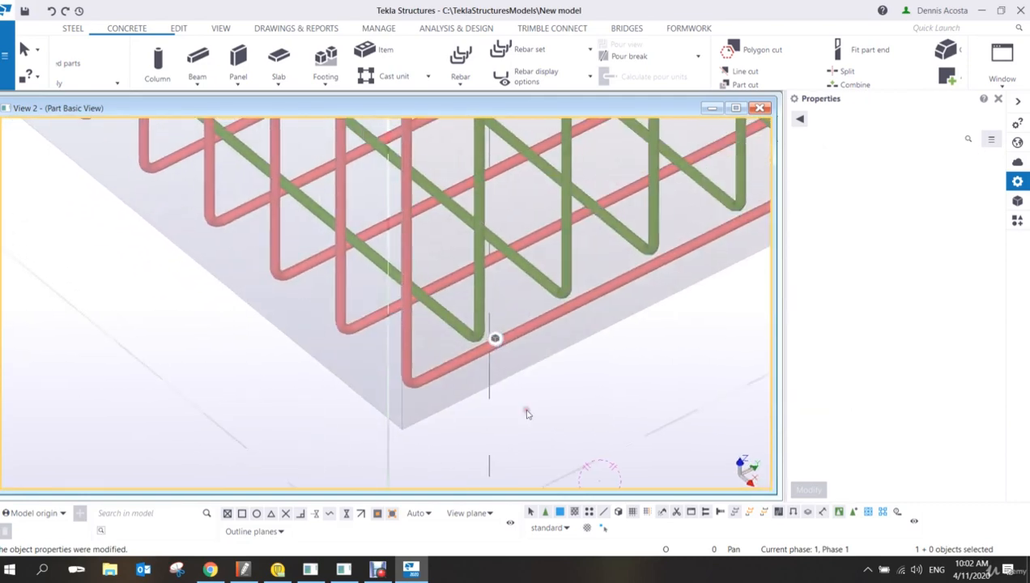
scroll(517, 310, up, 6)
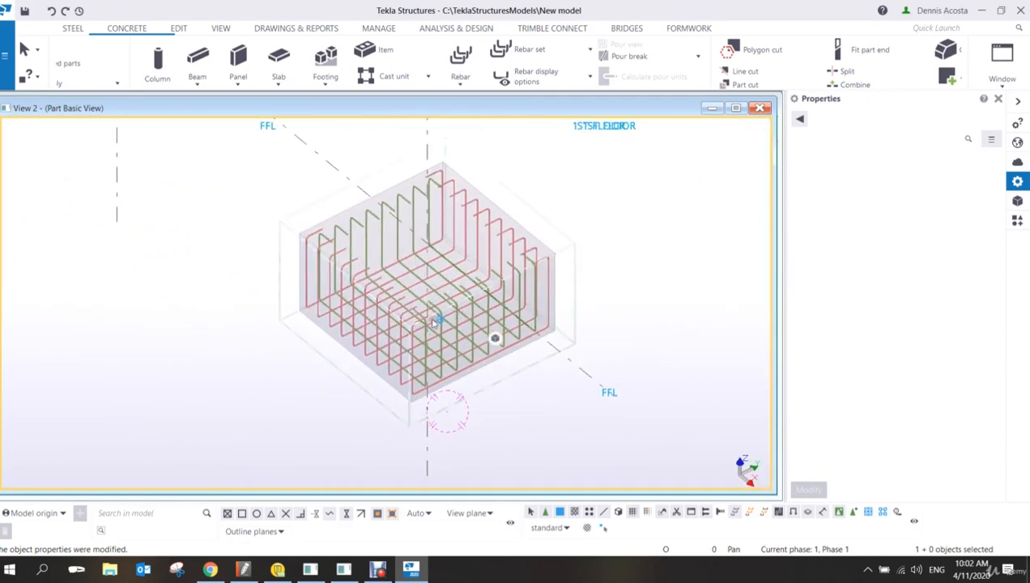
scroll(409, 441, down, 3)
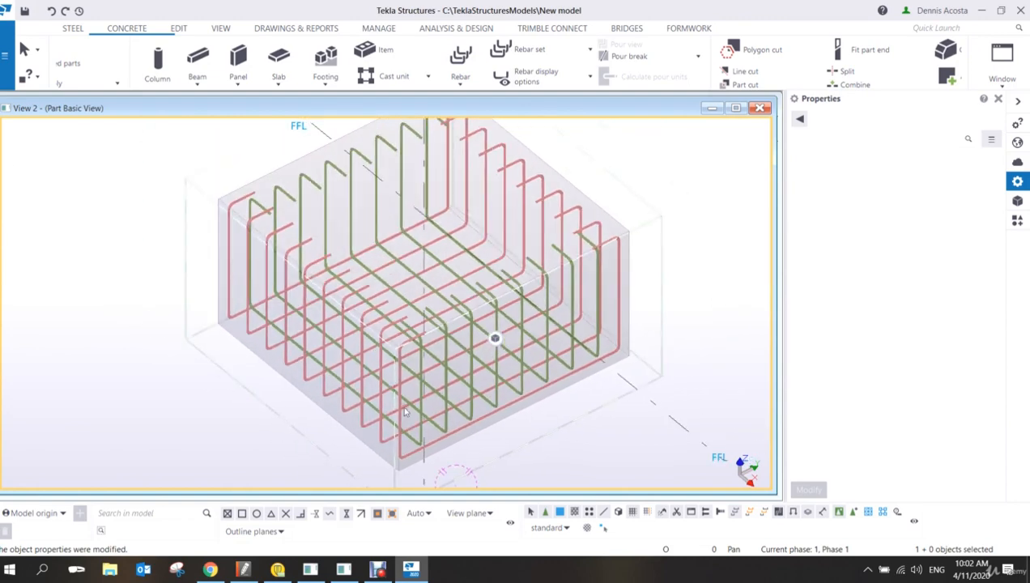
scroll(428, 316, up, 2)
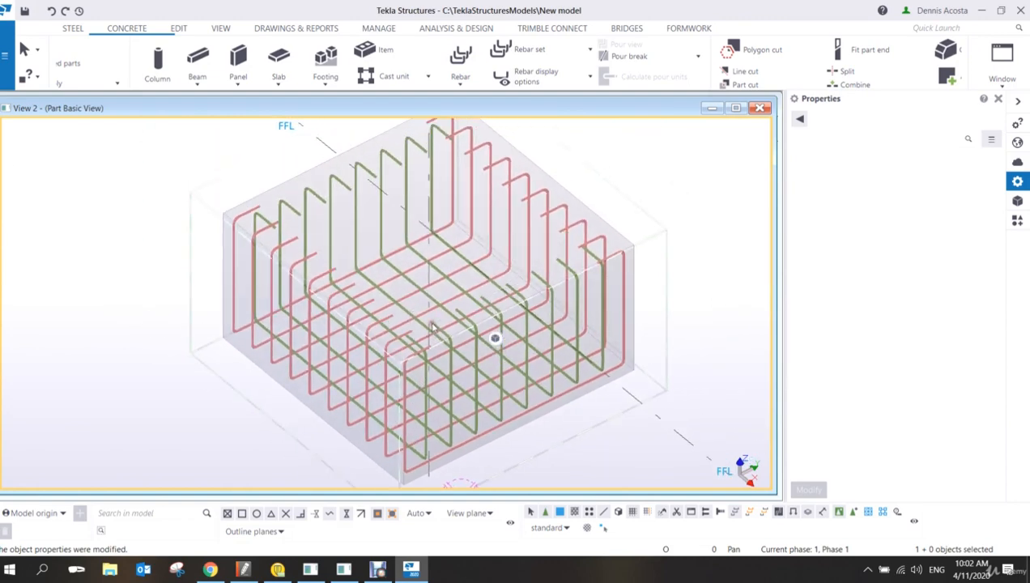
scroll(432, 327, down, 4)
scroll(445, 328, up, 4)
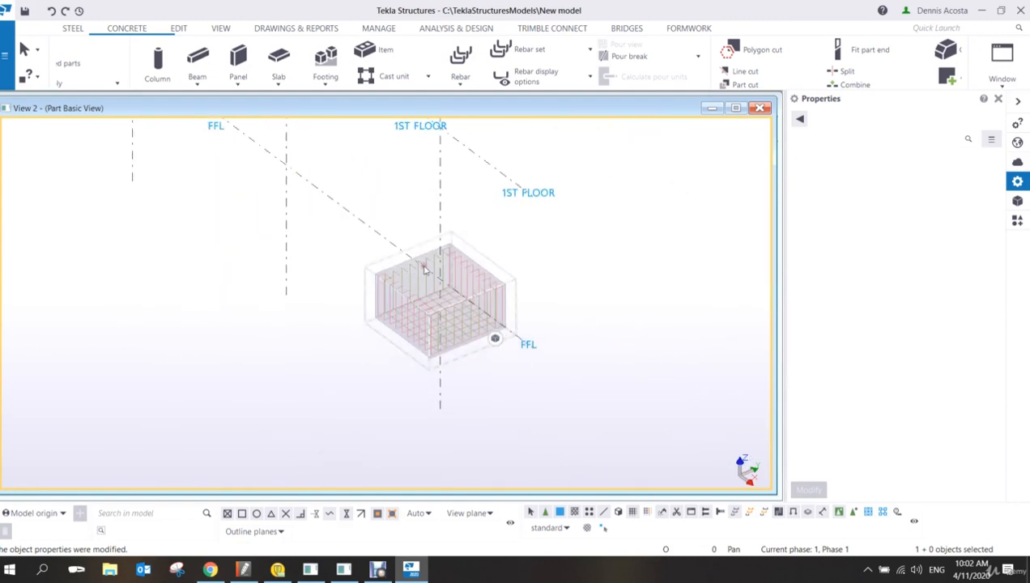
Set the view's rotation point on the footing and inspect the complete reinforcement cage from a lower angle.
key(v)
click(446, 317)
ctrl+middle_drag(452, 340, 458, 316)
scroll(459, 288, up, 3)
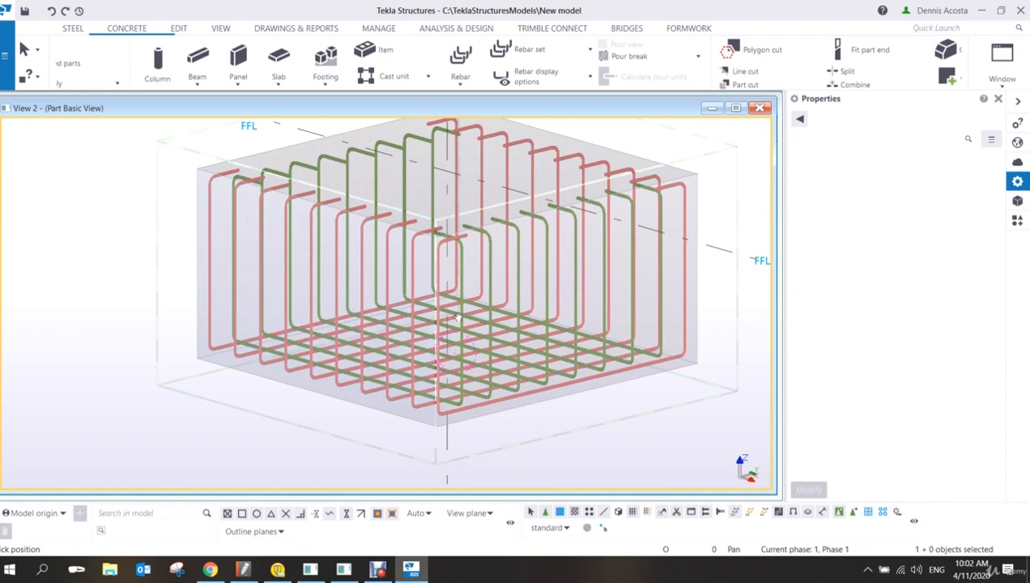
scroll(483, 362, down, 2)
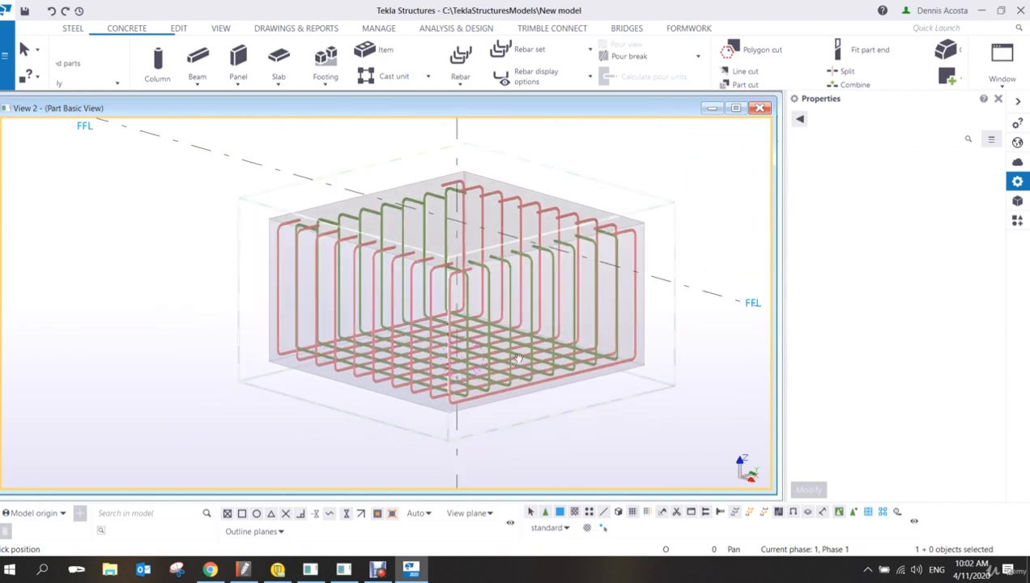
scroll(518, 352, up, 2)
middle_drag(535, 342, 516, 352)
middle_drag(546, 210, 522, 217)
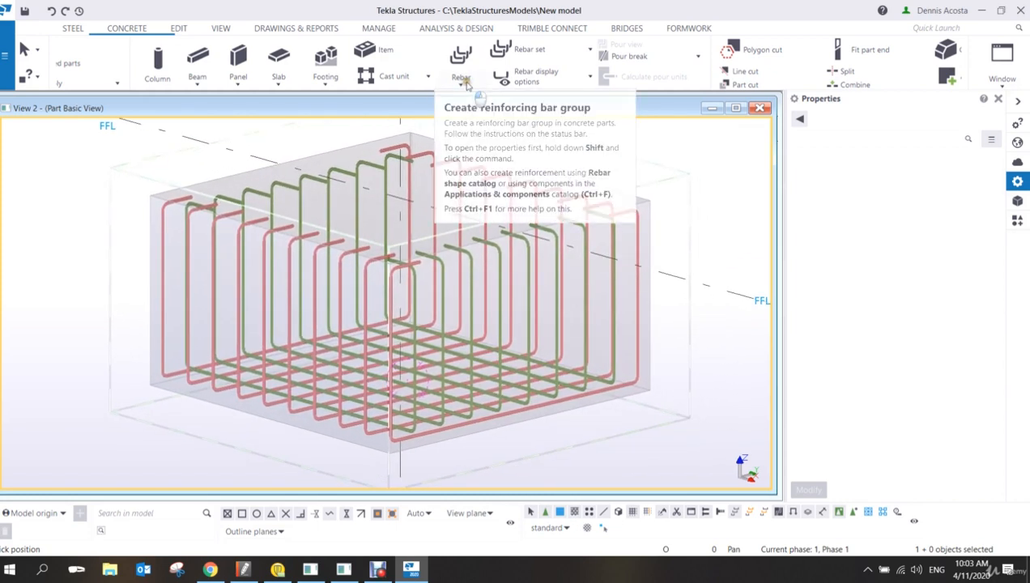
Start a new rebar group with size 8, the name LINKS and class 6 (yellow).
click(464, 59)
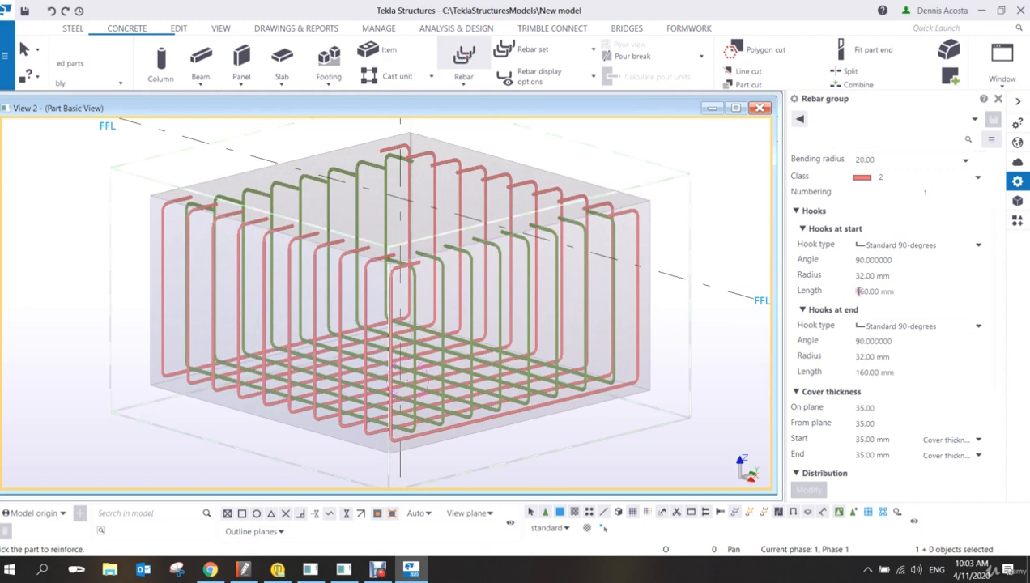
scroll(891, 267, up, 2)
click(888, 239)
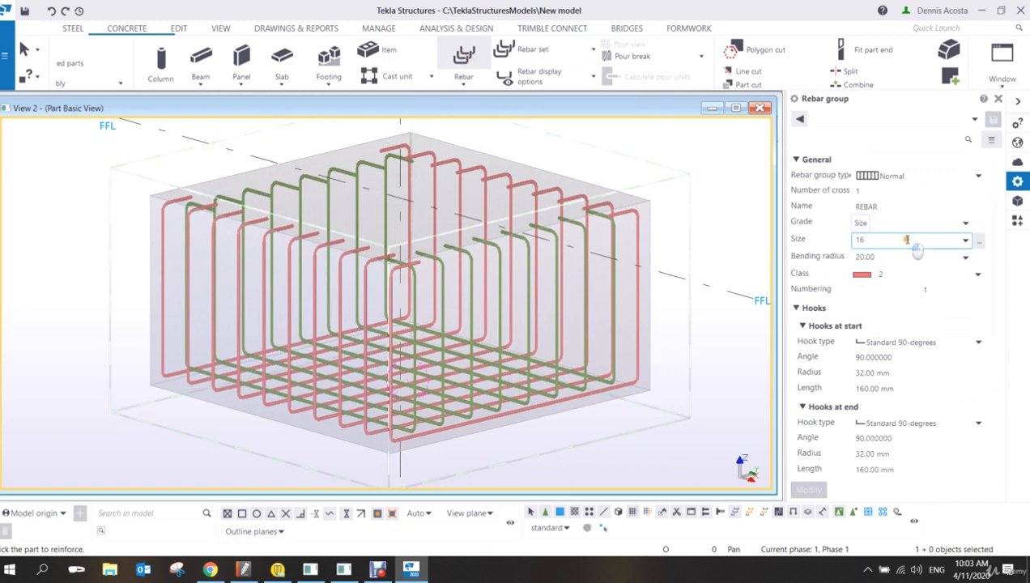
click(911, 239)
click(873, 311)
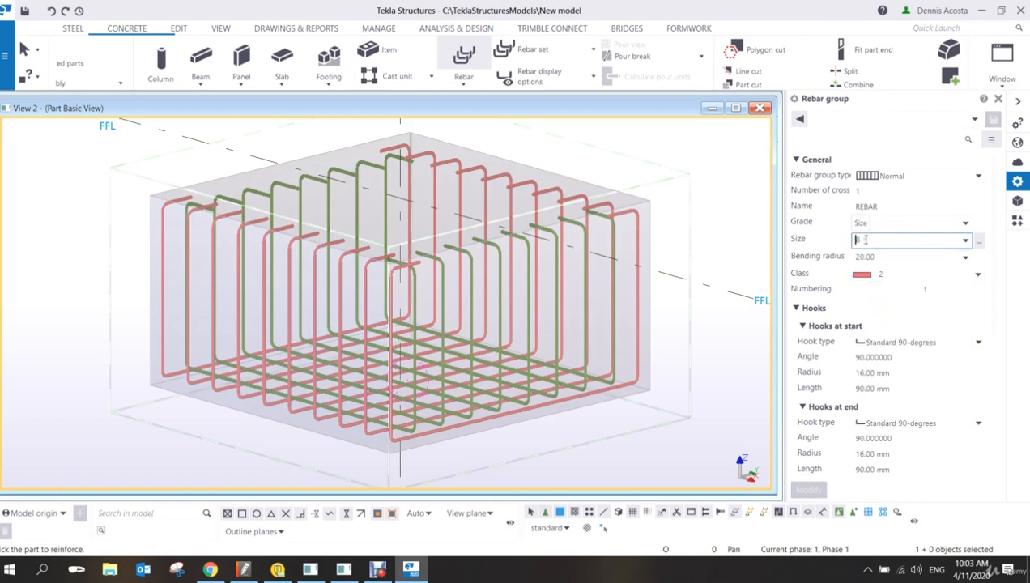
click(905, 210)
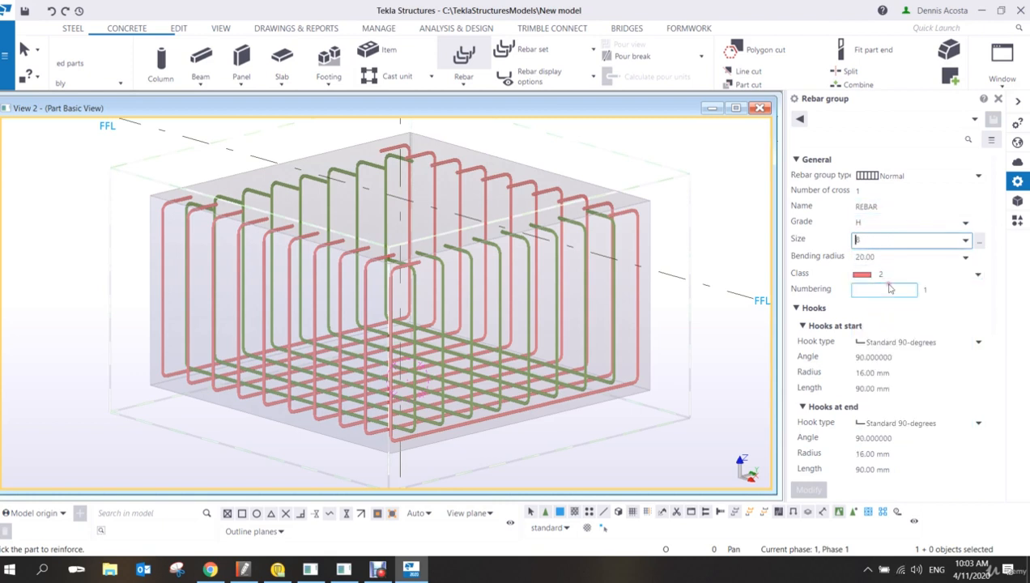
drag(882, 209, 837, 222)
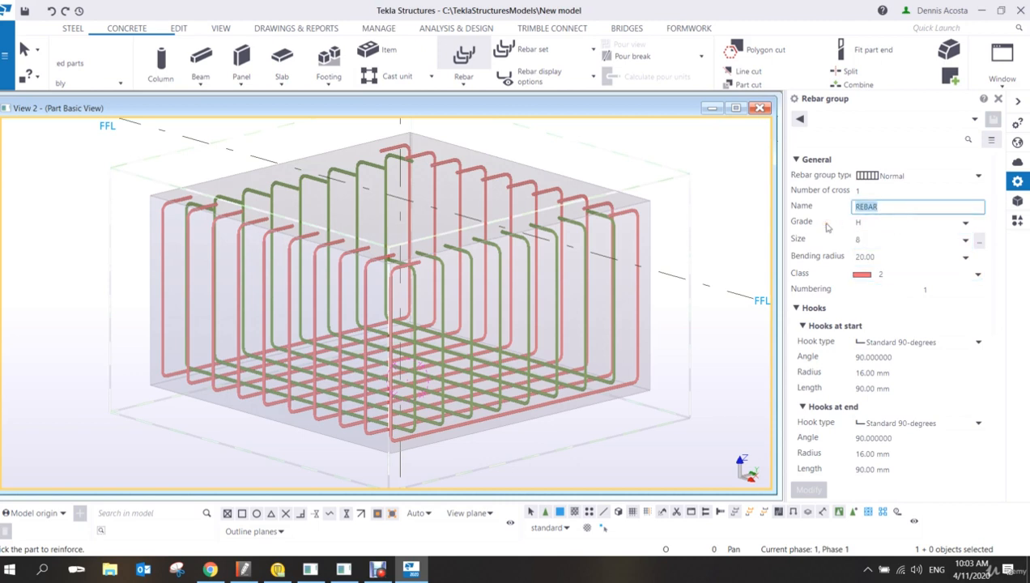
text(l)
click(896, 276)
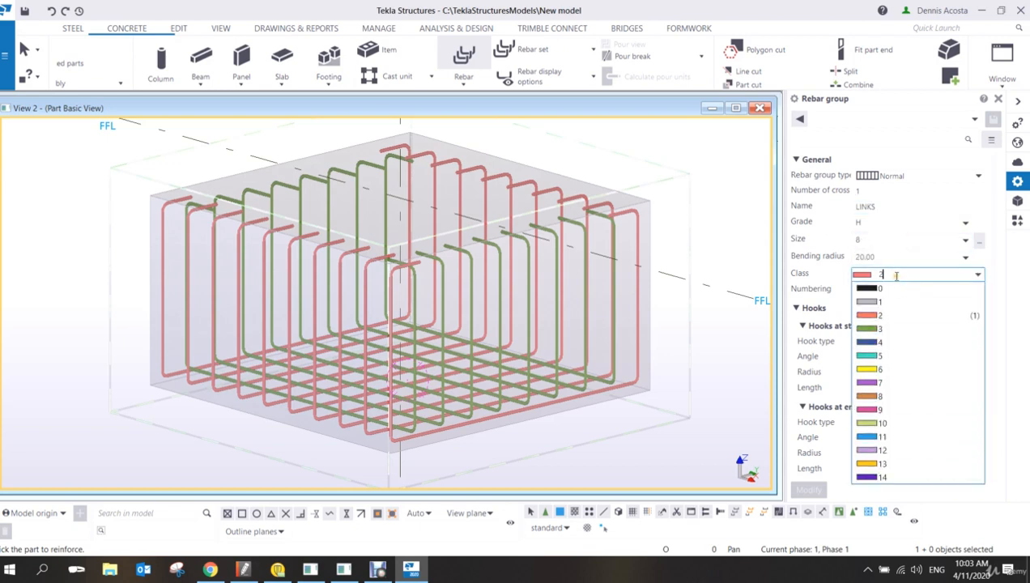
click(879, 371)
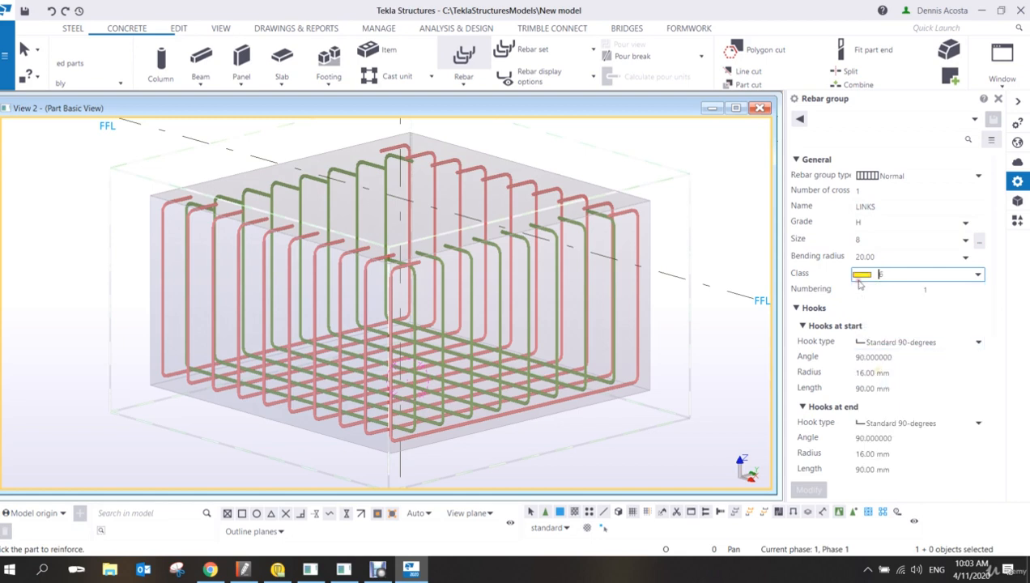
Set the links' start and end hooks to Standard 135-degrees.
click(896, 344)
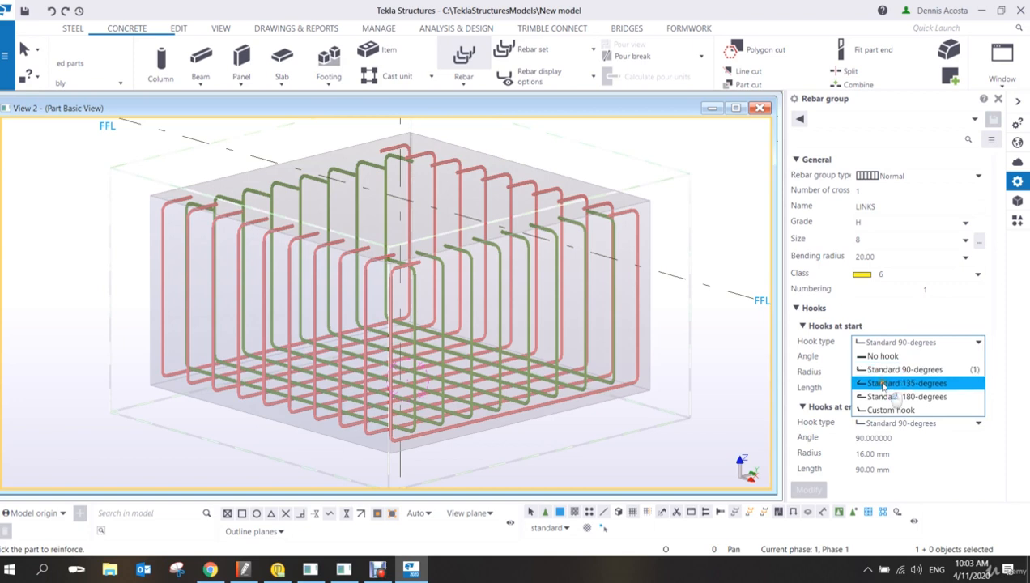
click(886, 385)
click(888, 423)
click(891, 464)
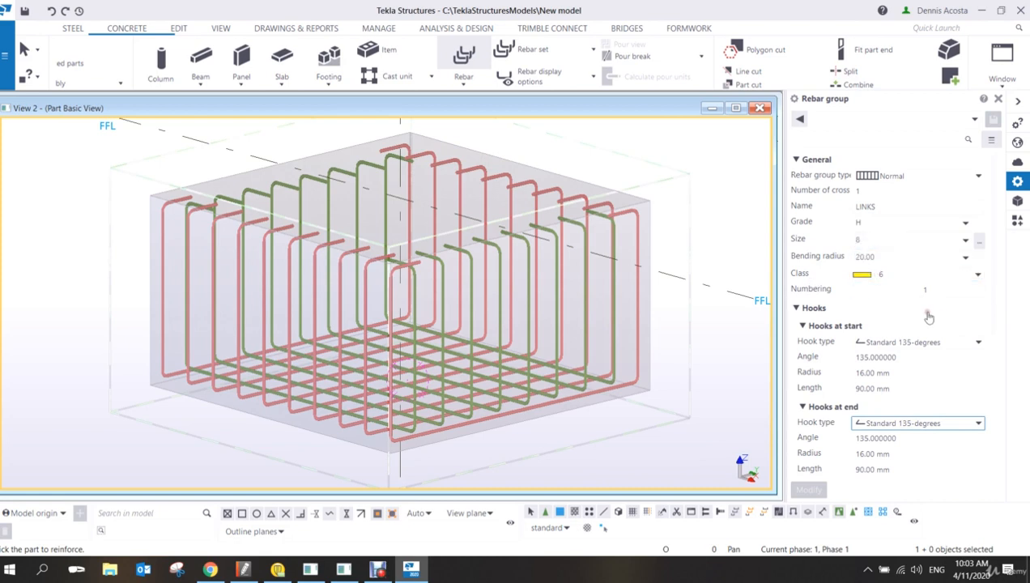
Set the links' cover thickness to 25 mm on plane and 100 mm from plane.
scroll(879, 368, down, 3)
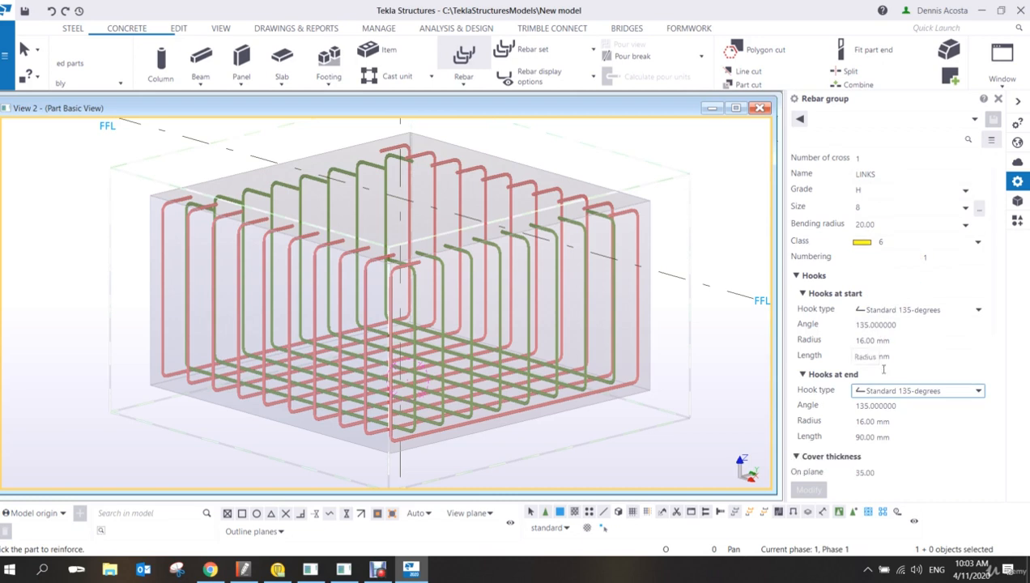
scroll(883, 369, down, 2)
scroll(846, 328, down, 1)
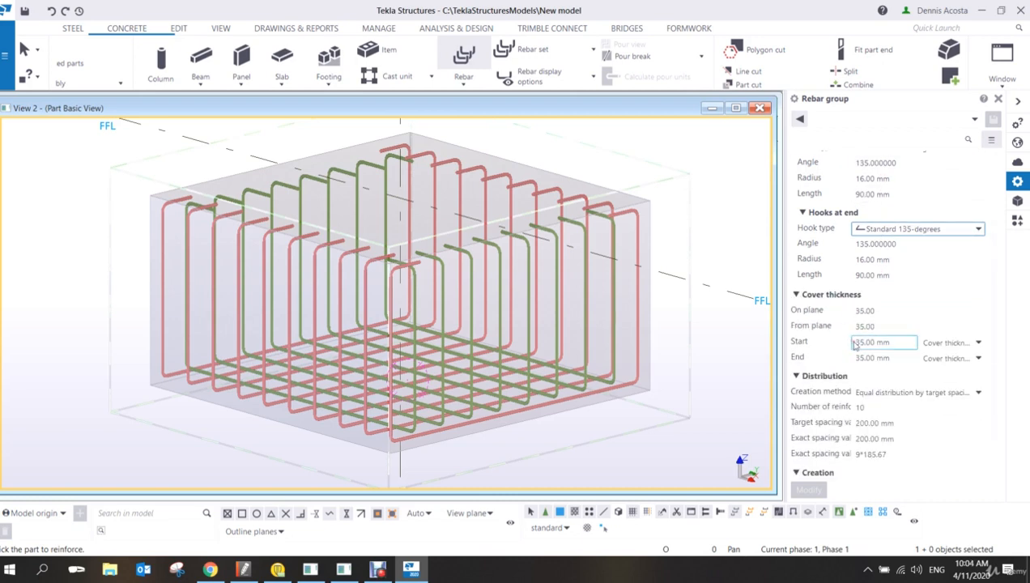
click(871, 311)
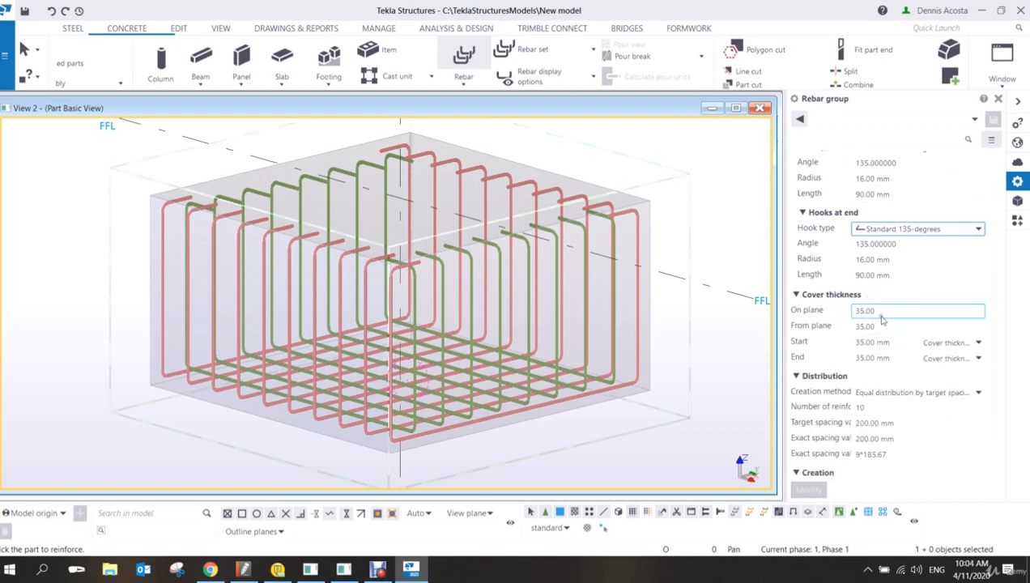
double_click(896, 315)
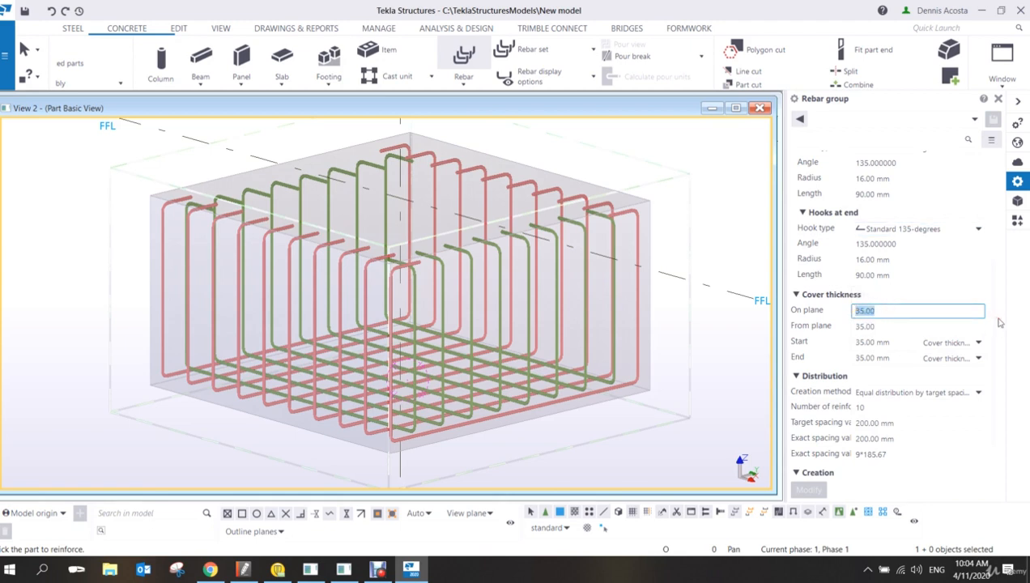
text(25)
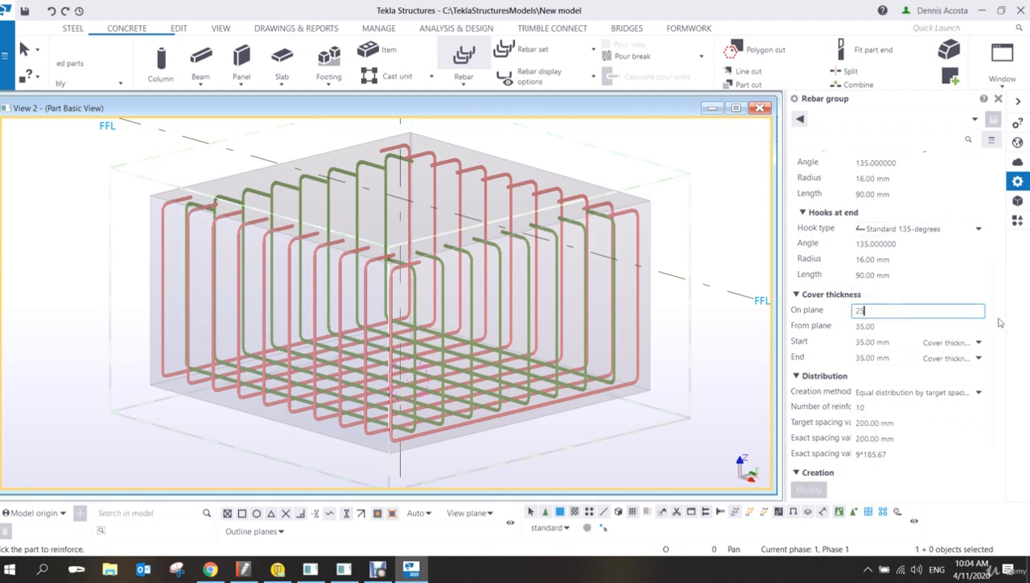
click(888, 329)
double_click(888, 328)
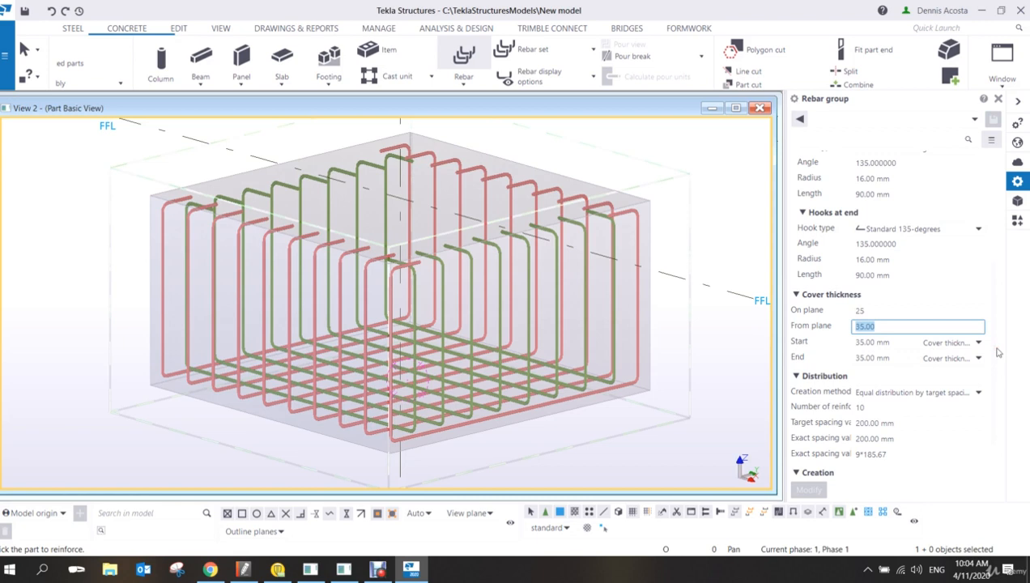
text(100)
Set the links' start and end cover thickness to 25 mm each.
click(883, 344)
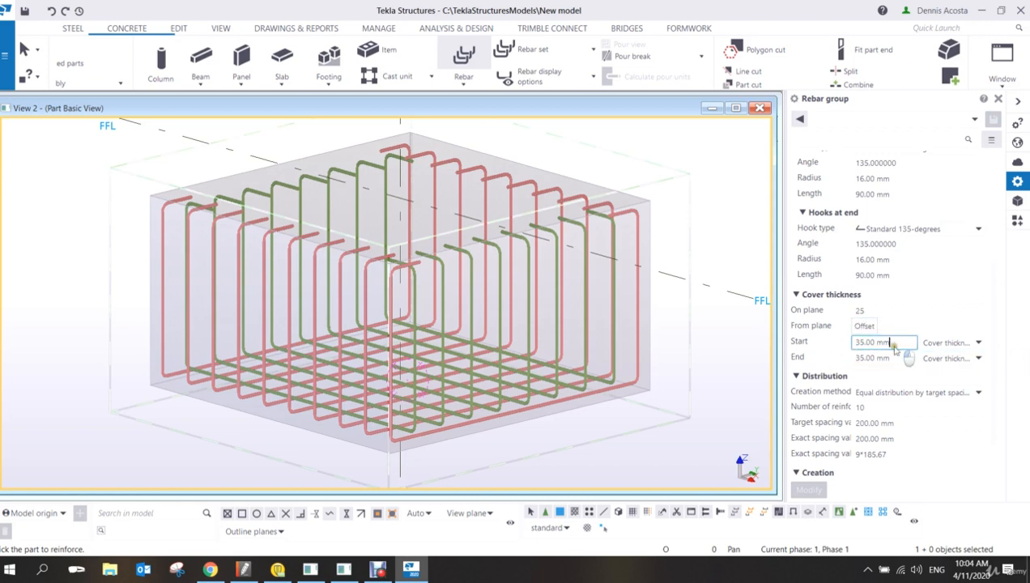
double_click(894, 346)
text(25)
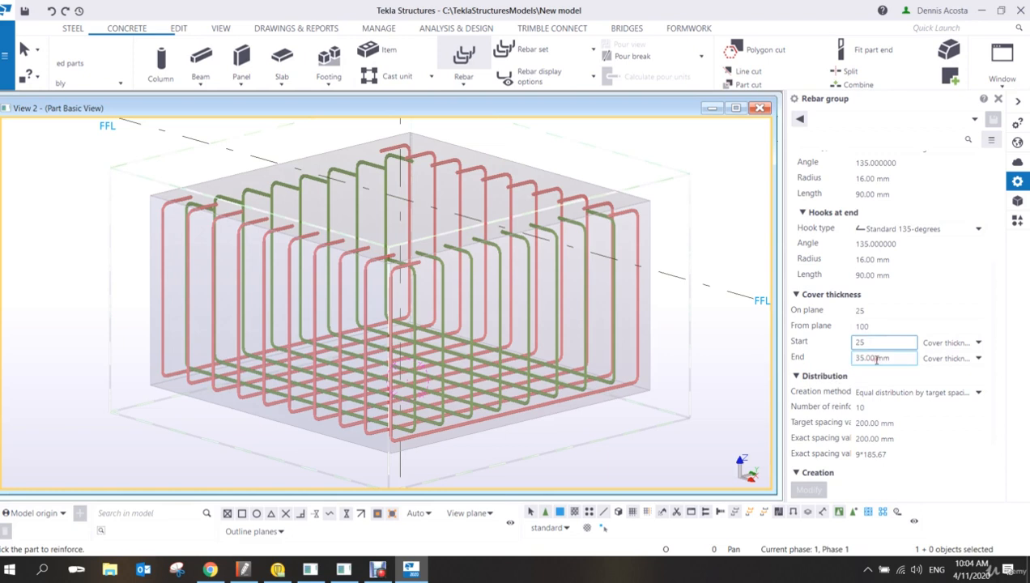
click(899, 359)
double_click(899, 359)
text(25)
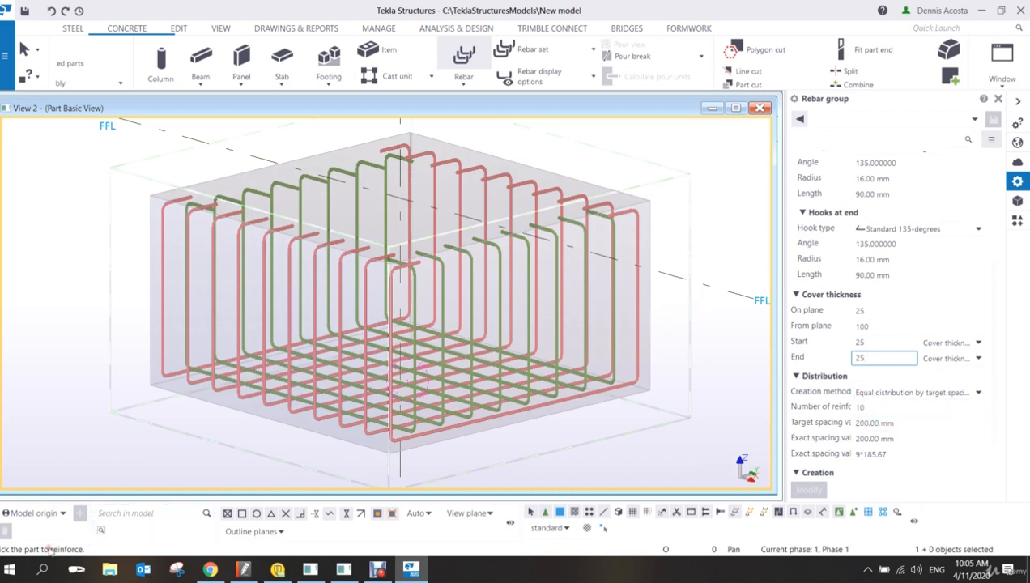
Choose the pad footing to reinforce and outline the links' closed rectangular shape through its four bottom corners.
click(651, 236)
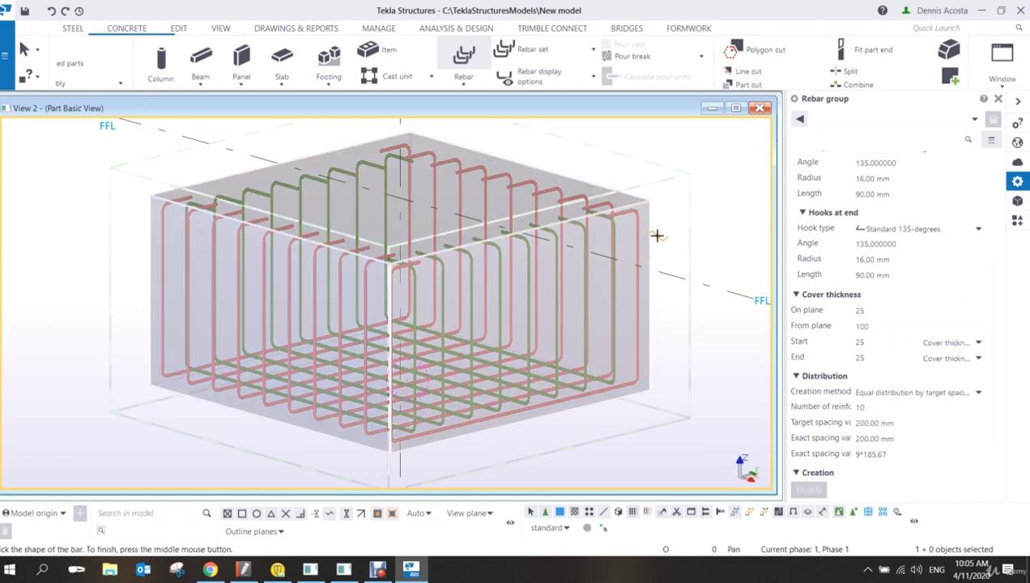
scroll(453, 363, up, 2)
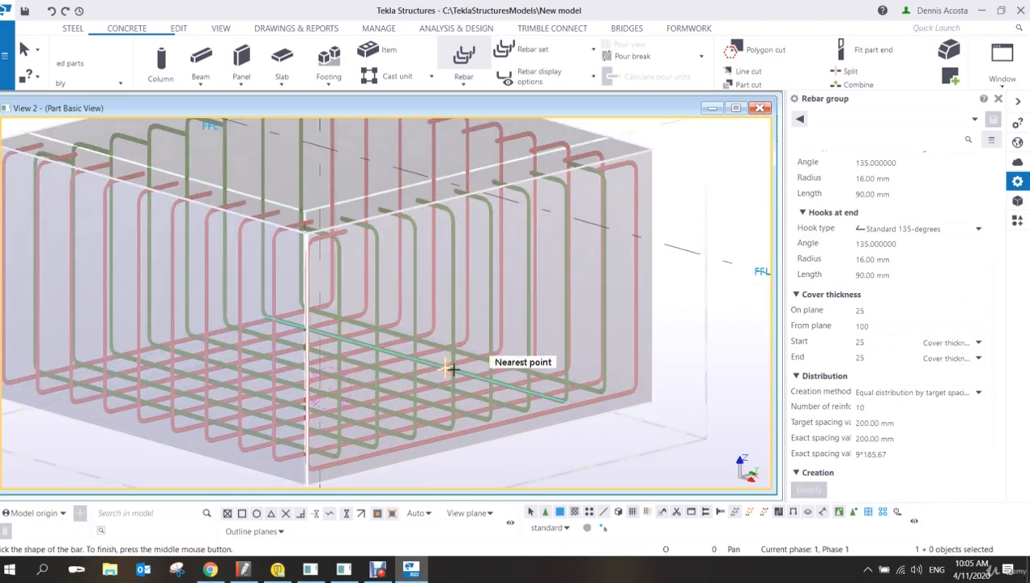
scroll(373, 318, up, 2)
scroll(85, 343, up, 1)
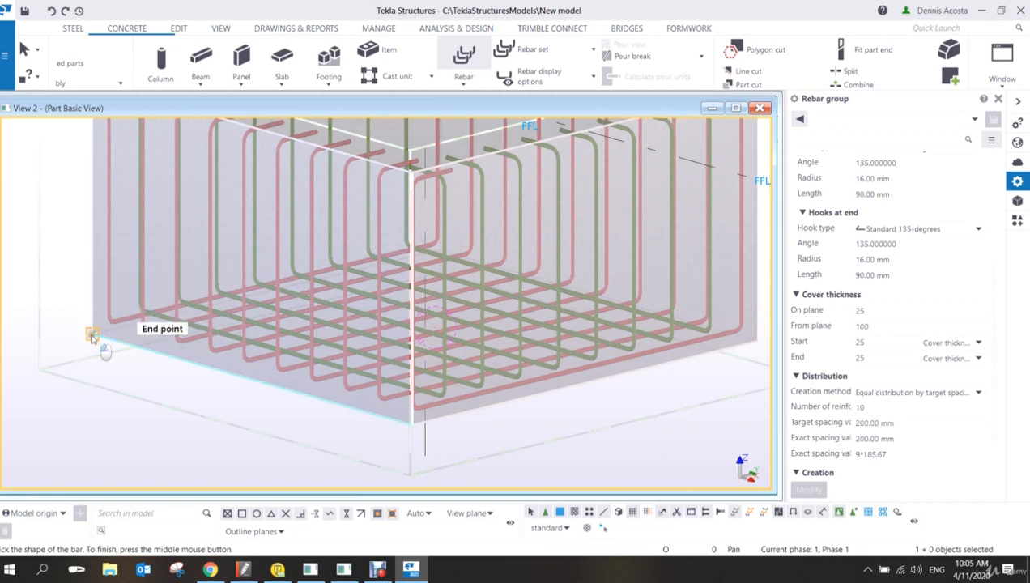
click(93, 333)
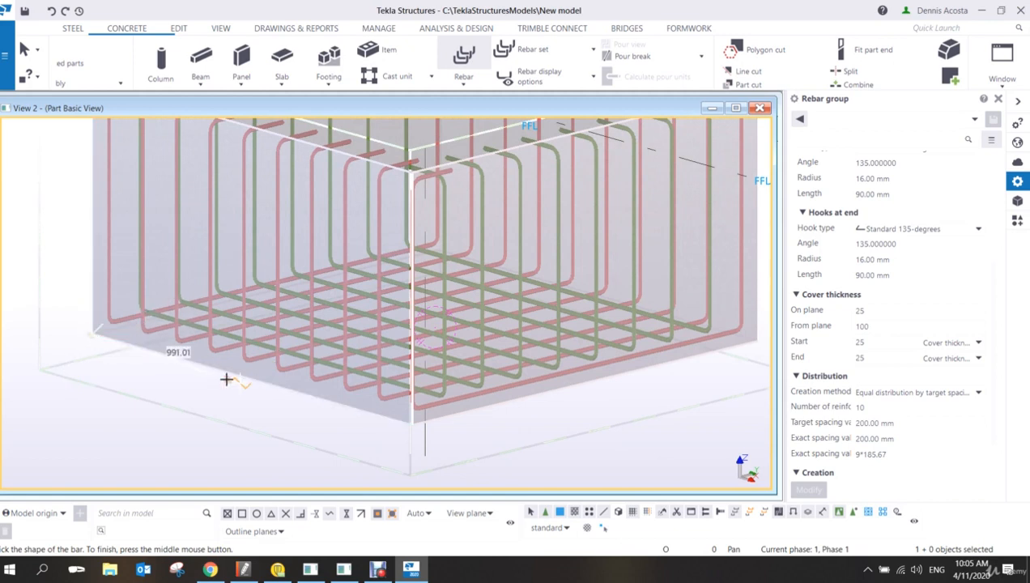
click(412, 421)
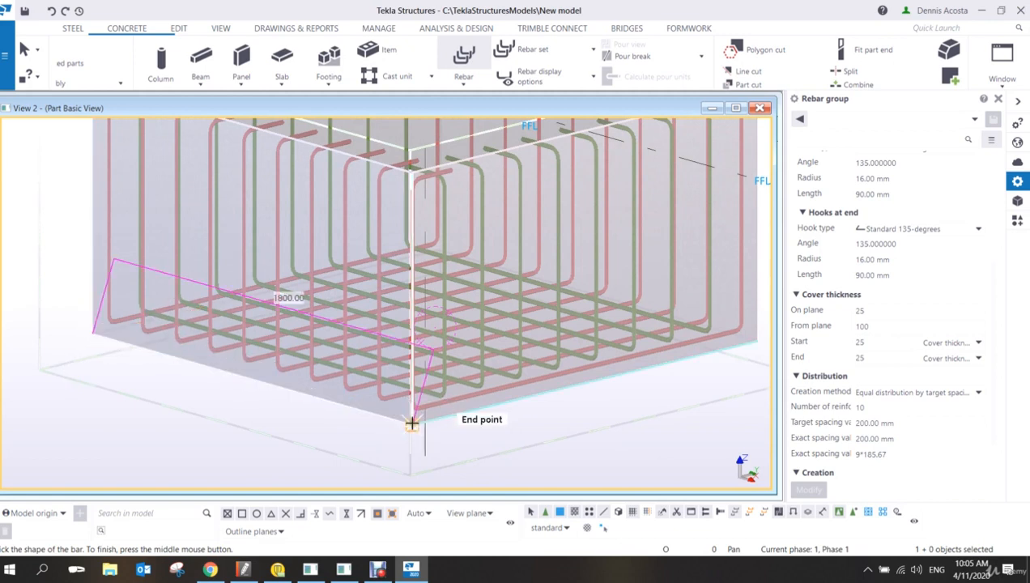
click(756, 341)
ctrl+middle_drag(601, 289, 126, 230)
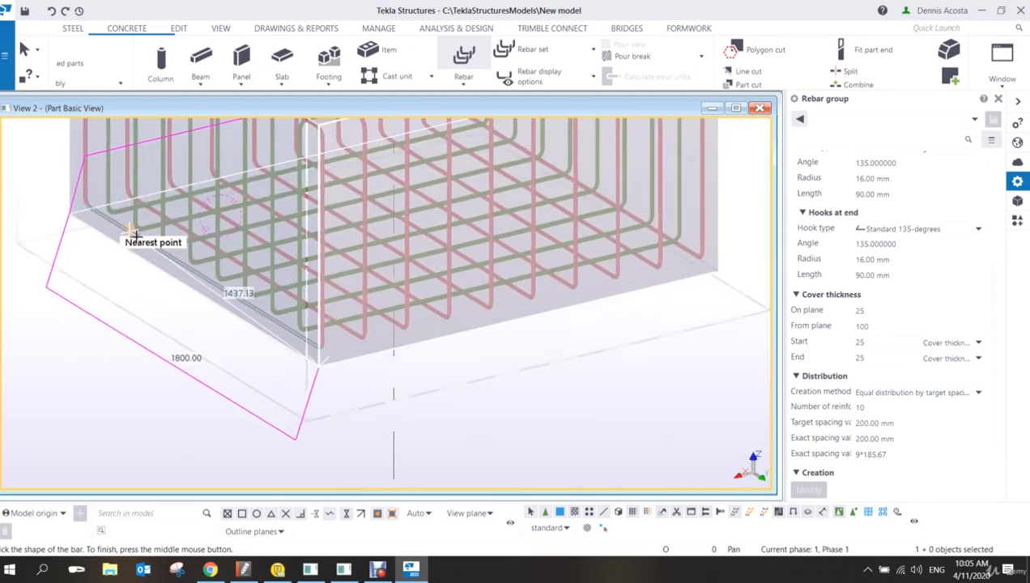
click(718, 272)
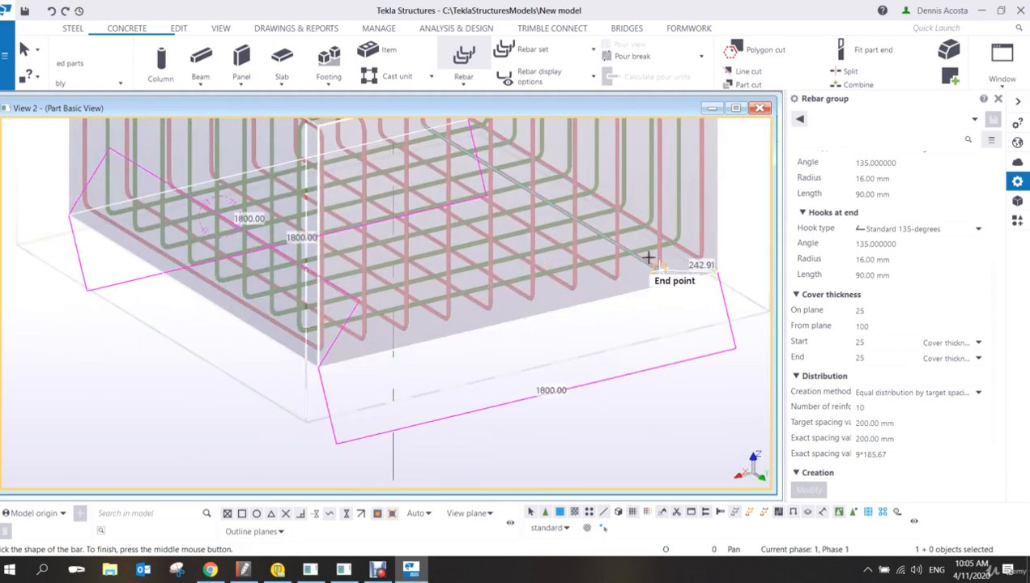
ctrl+middle_drag(627, 254, 575, 267)
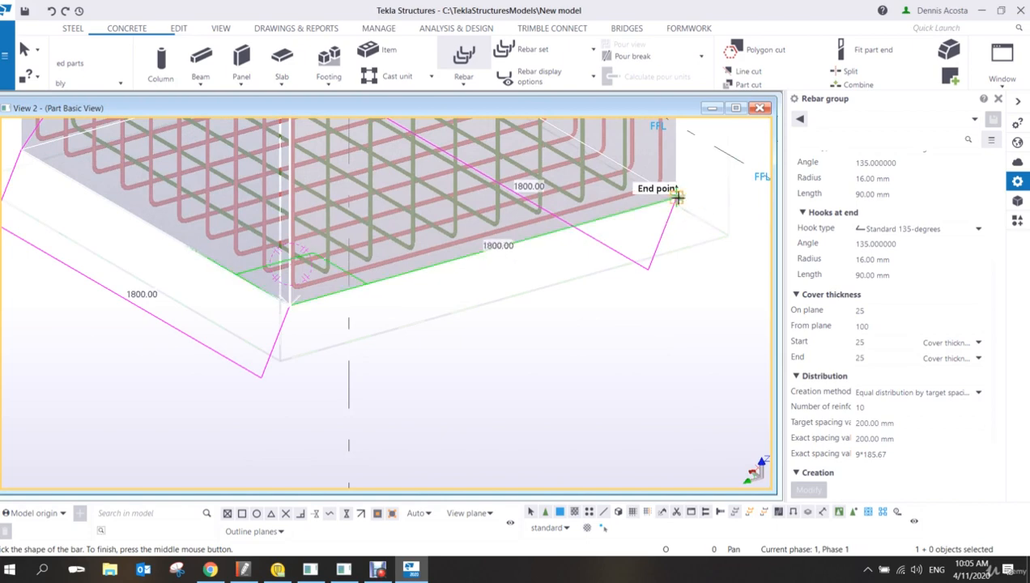
scroll(676, 197, down, 2)
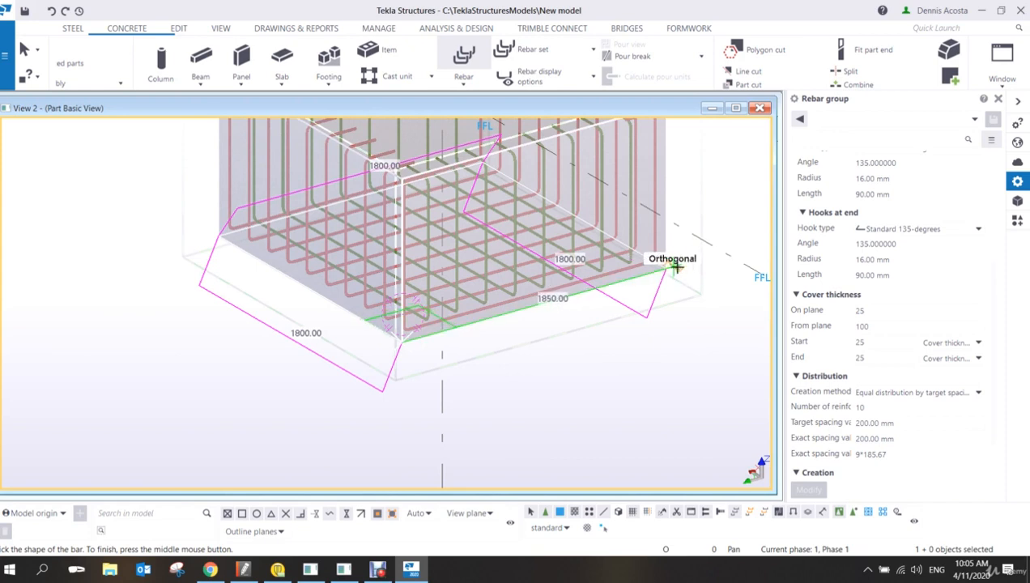
click(664, 269)
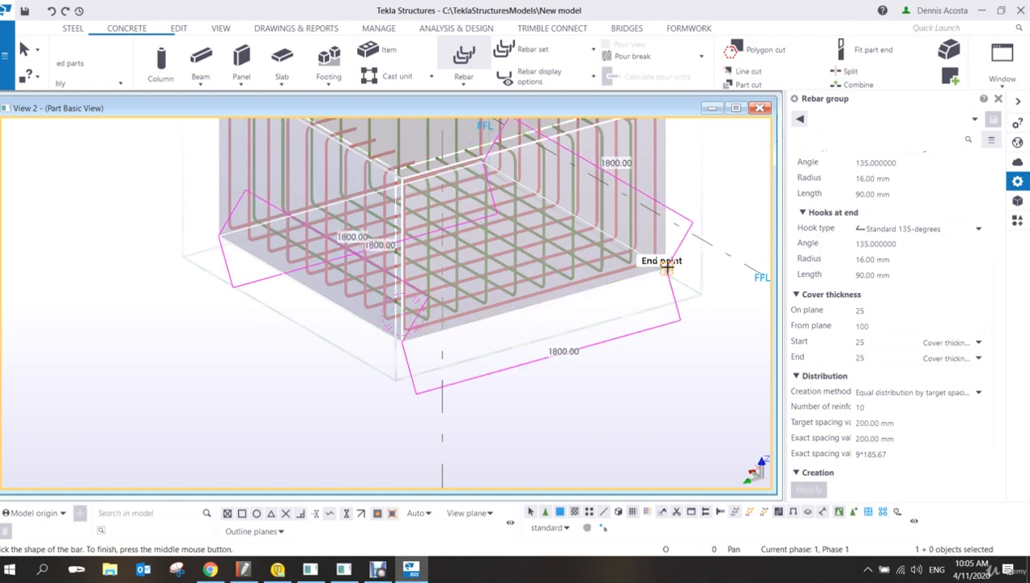
middle_click(716, 179)
click(664, 269)
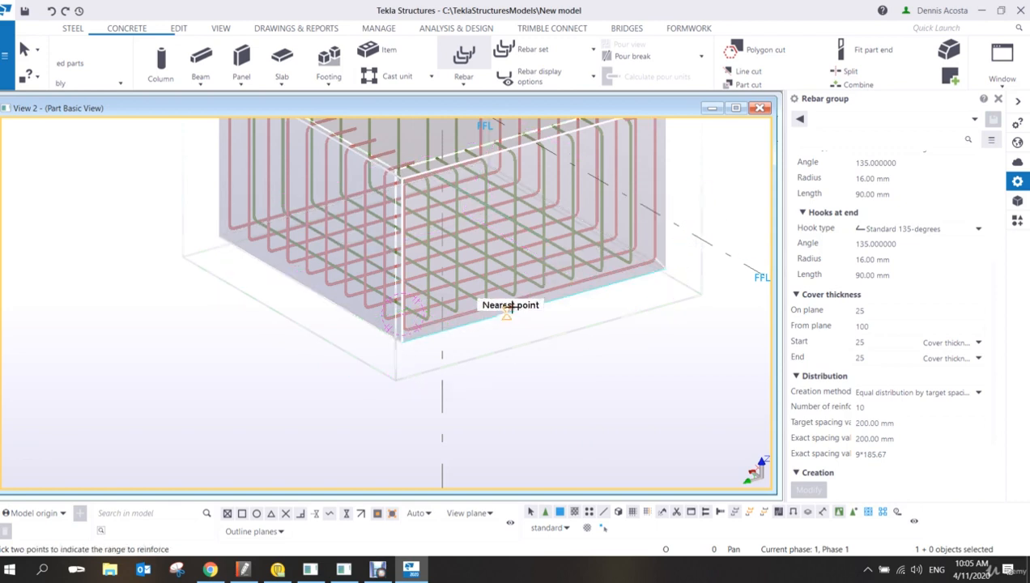
Distribute the links over the footing's full height, from a bottom corner to the top corner directly above, and end the command.
click(402, 342)
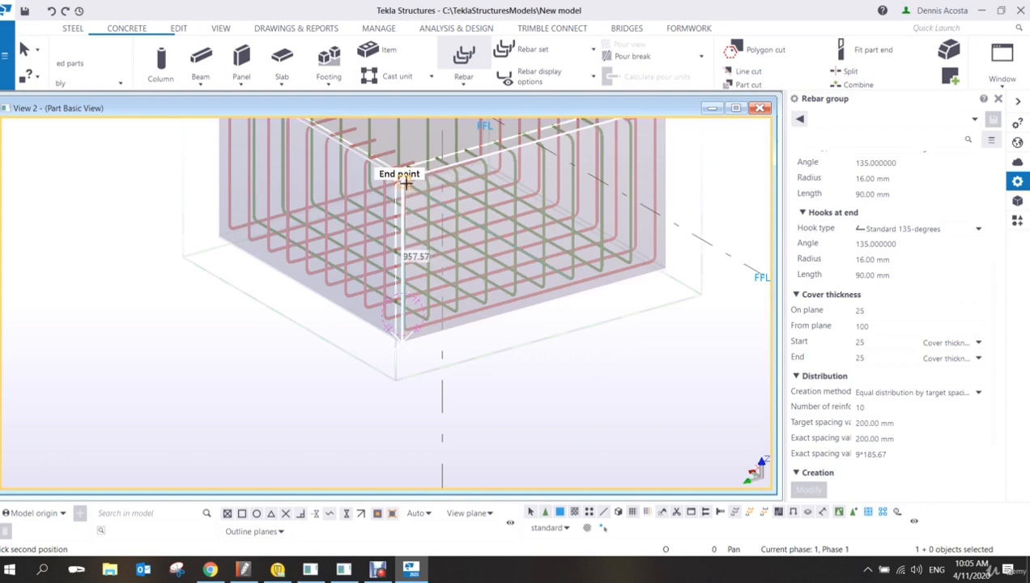
scroll(393, 172, up, 5)
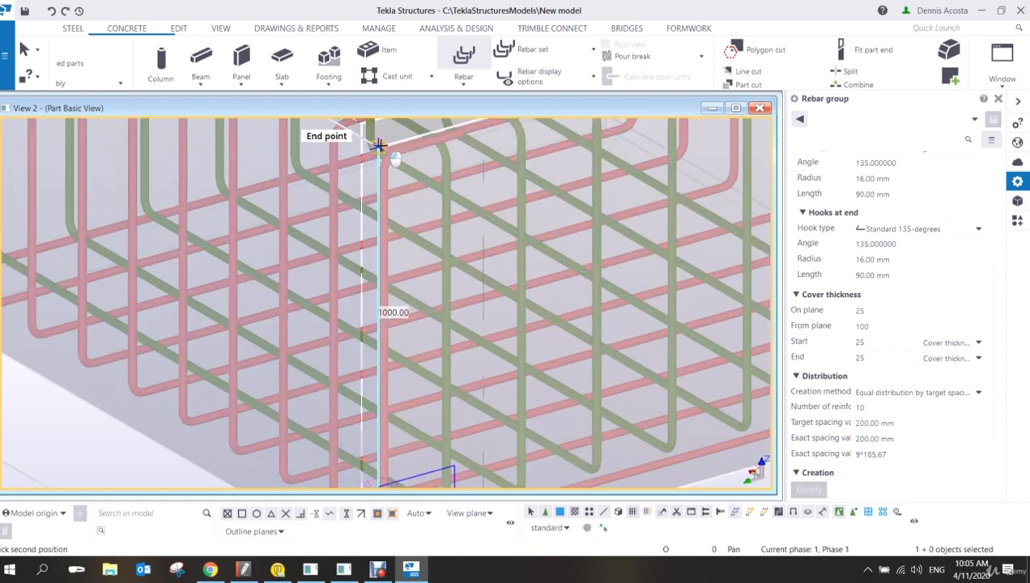
click(378, 144)
right_click(435, 216)
click(469, 228)
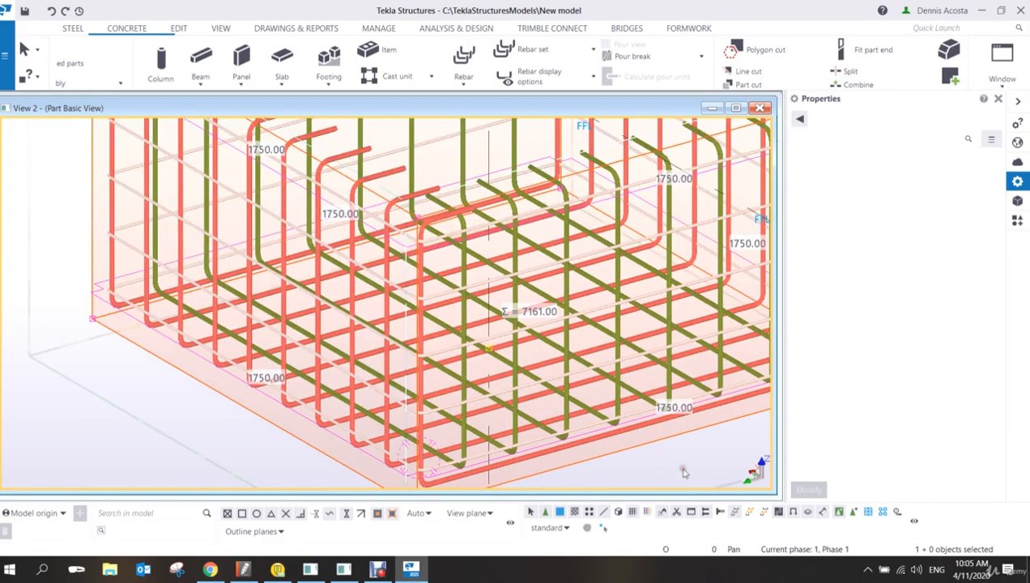
click(679, 466)
Examine how the yellow links and their 135-degree hooks sit against the red bars at the footing's corner.
ctrl+middle_drag(600, 348, 580, 400)
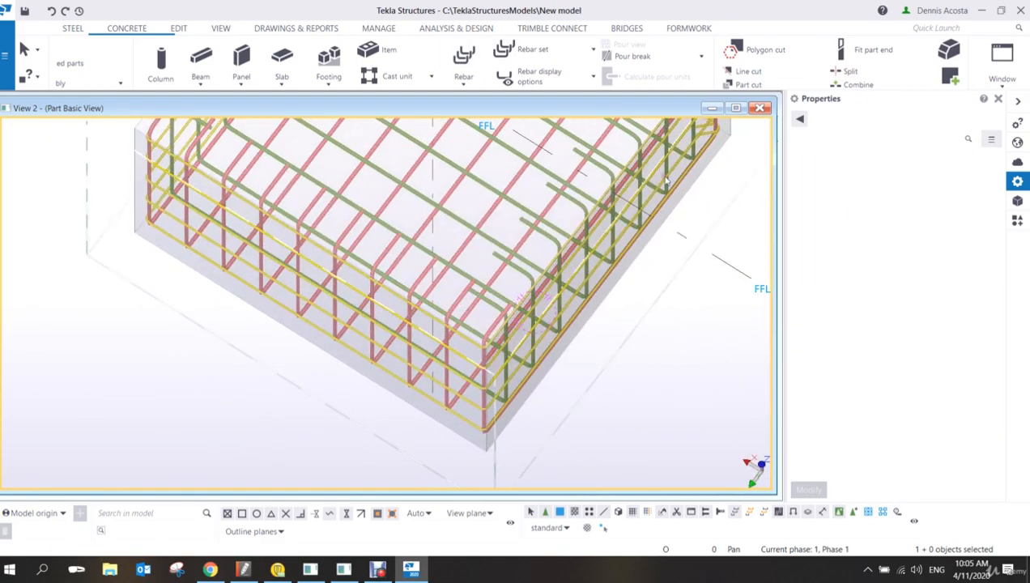
scroll(649, 185, up, 6)
scroll(649, 185, down, 5)
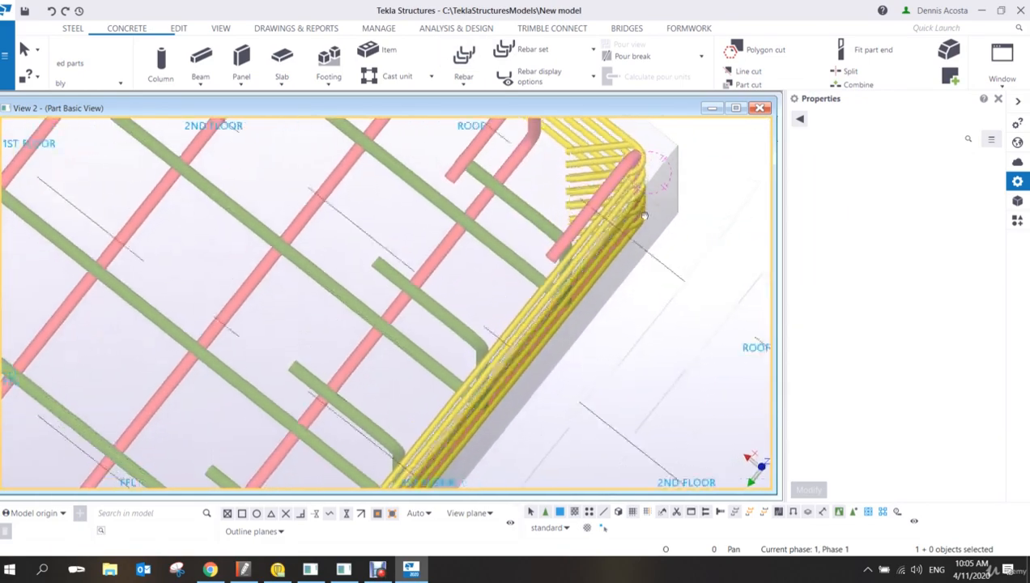
scroll(652, 178, up, 8)
scroll(656, 172, down, 4)
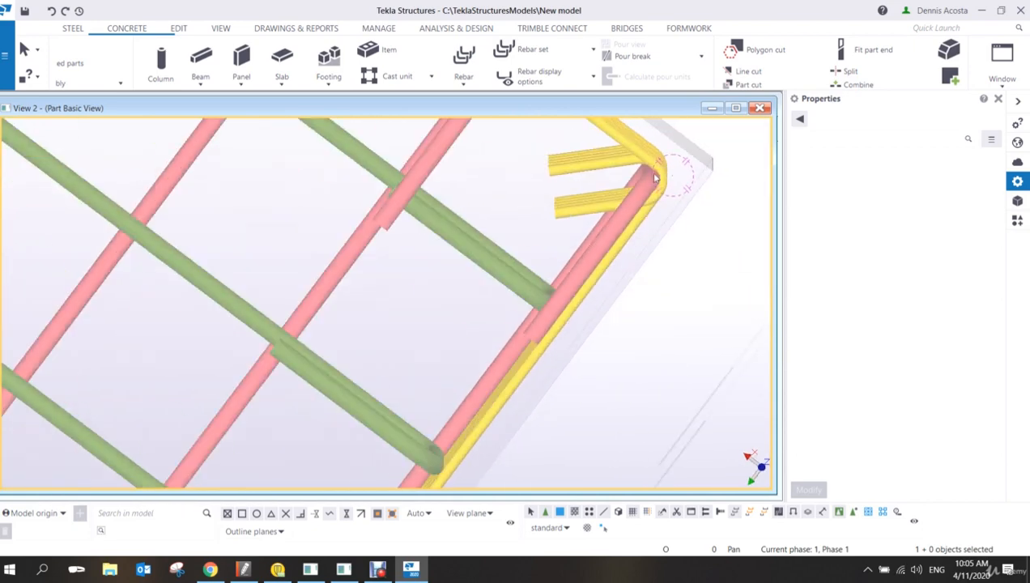
scroll(640, 199, up, 4)
scroll(590, 174, down, 3)
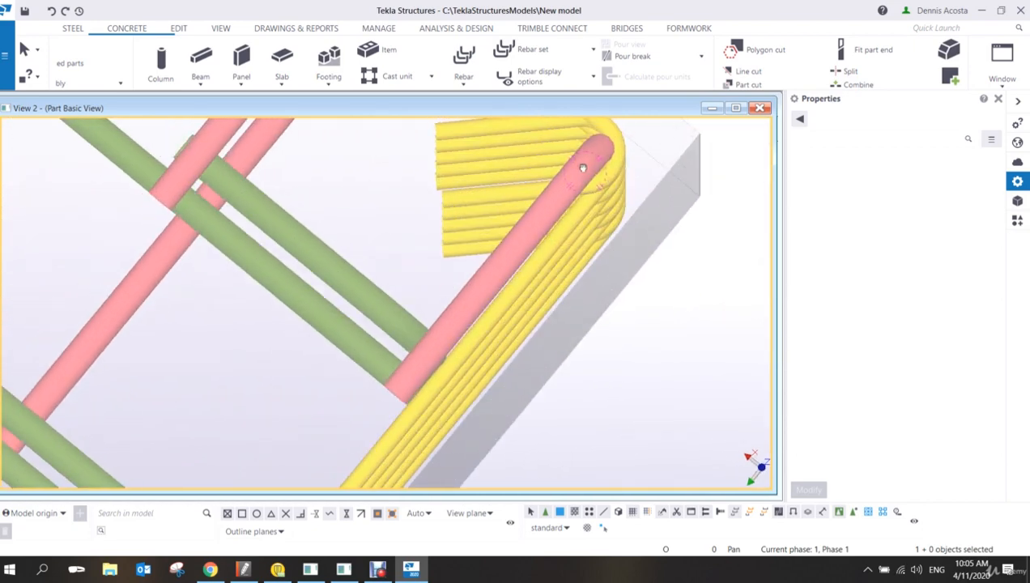
scroll(600, 172, up, 3)
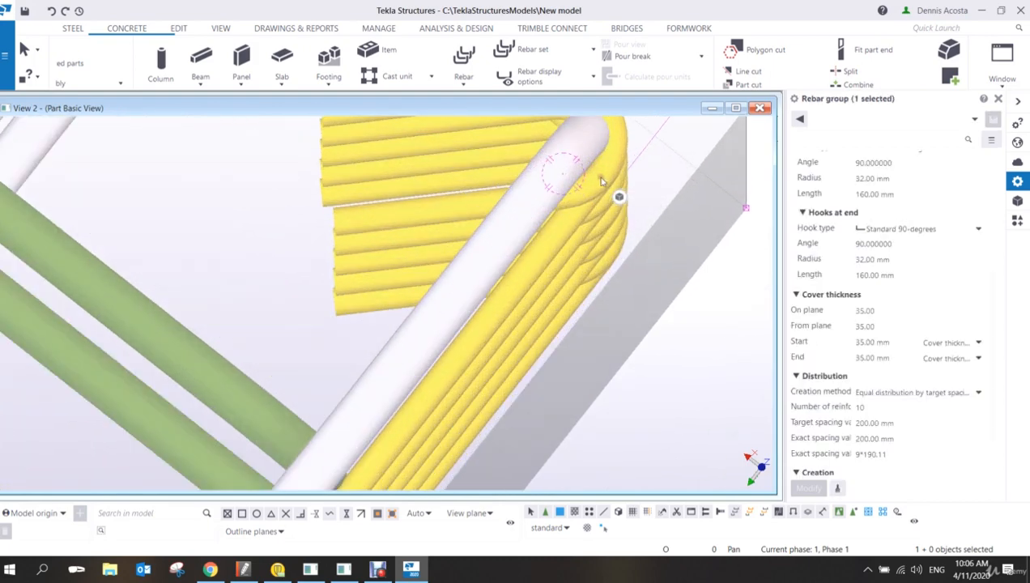
Set the red rebar group's cover thickness from plane to 40 mm and check its fit inside the links' corner.
scroll(603, 181, down, 7)
scroll(507, 328, up, 2)
scroll(363, 332, up, 6)
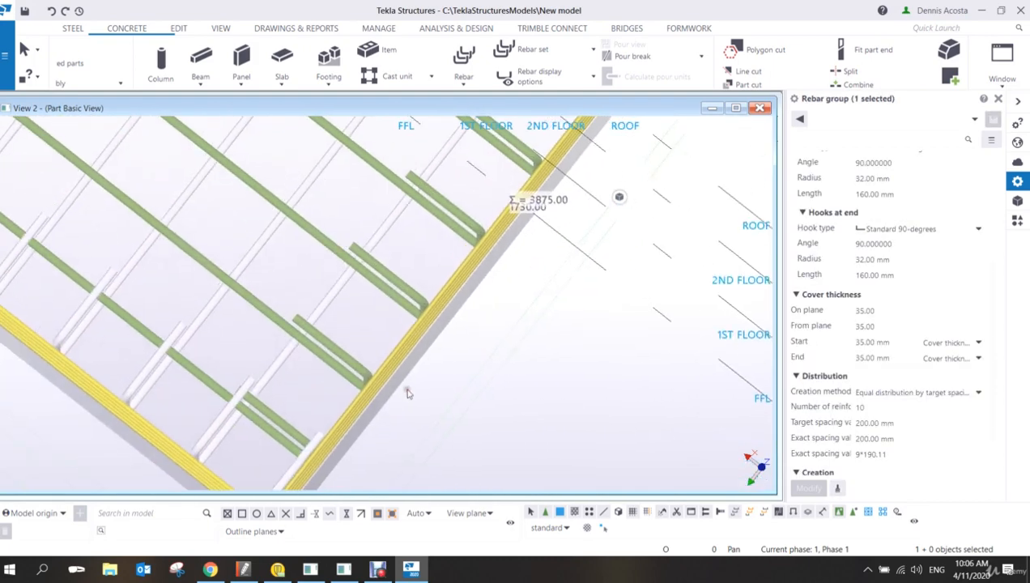
scroll(363, 332, down, 4)
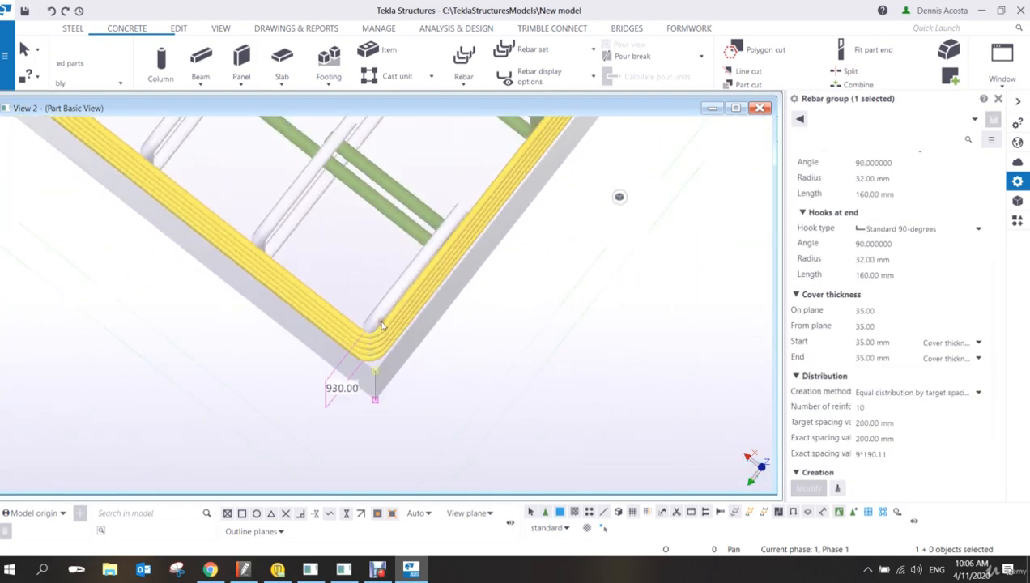
scroll(381, 308, up, 2)
scroll(405, 282, down, 2)
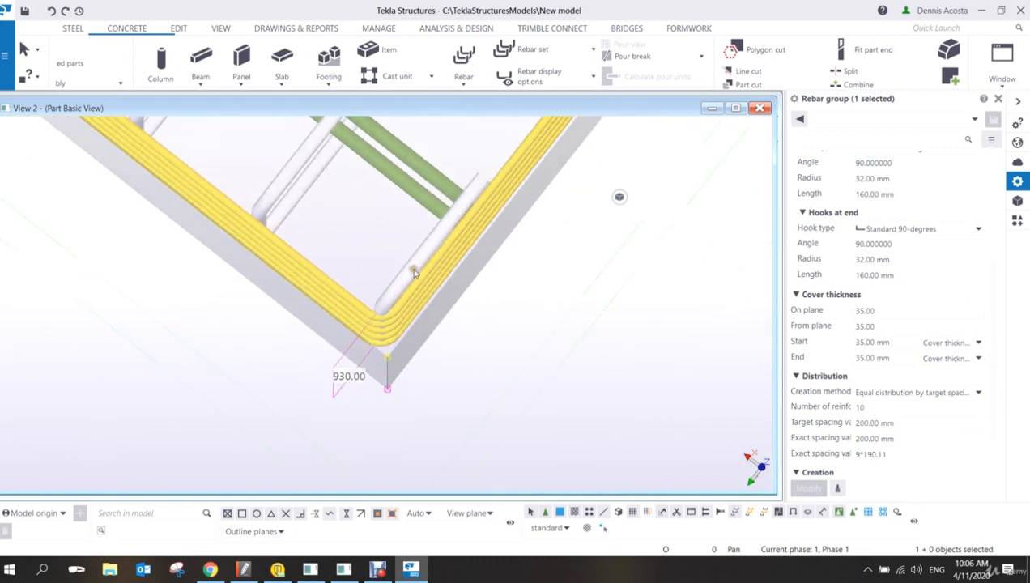
click(891, 327)
double_click(891, 326)
text(40)
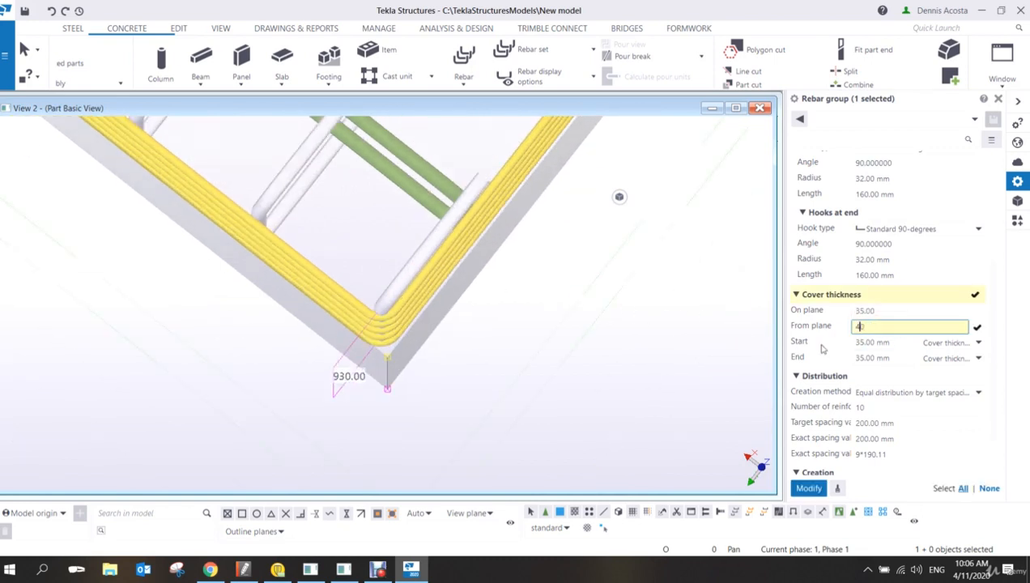
key(Return)
scroll(370, 290, up, 5)
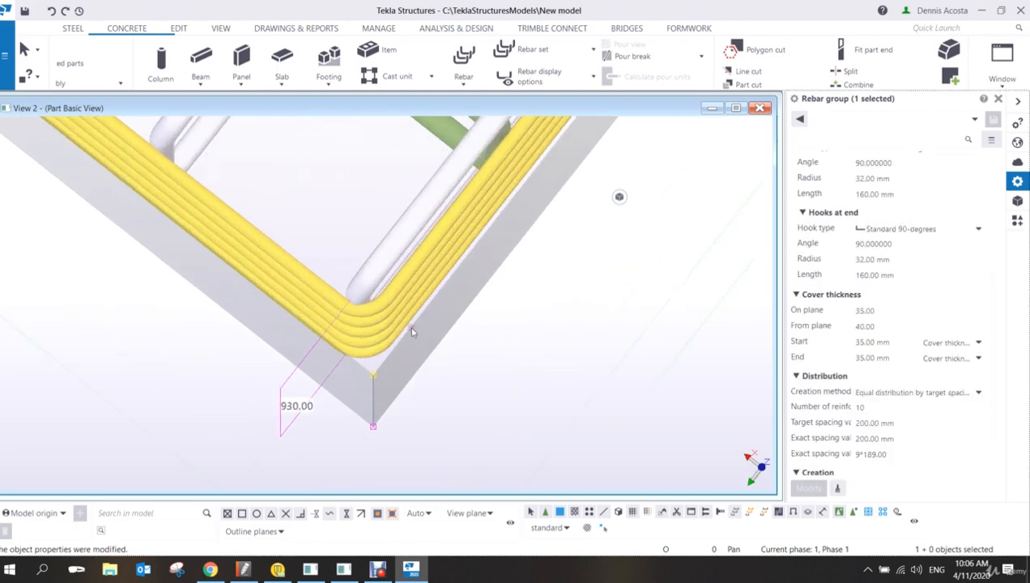
scroll(369, 290, down, 5)
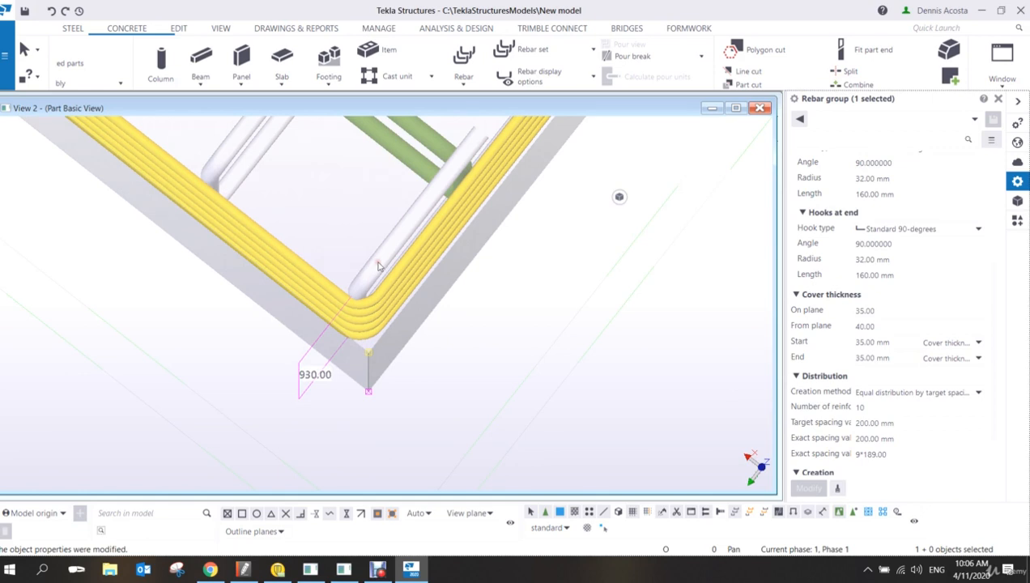
Try setting the red rebar group's cover thickness on plane to 40 mm.
click(884, 310)
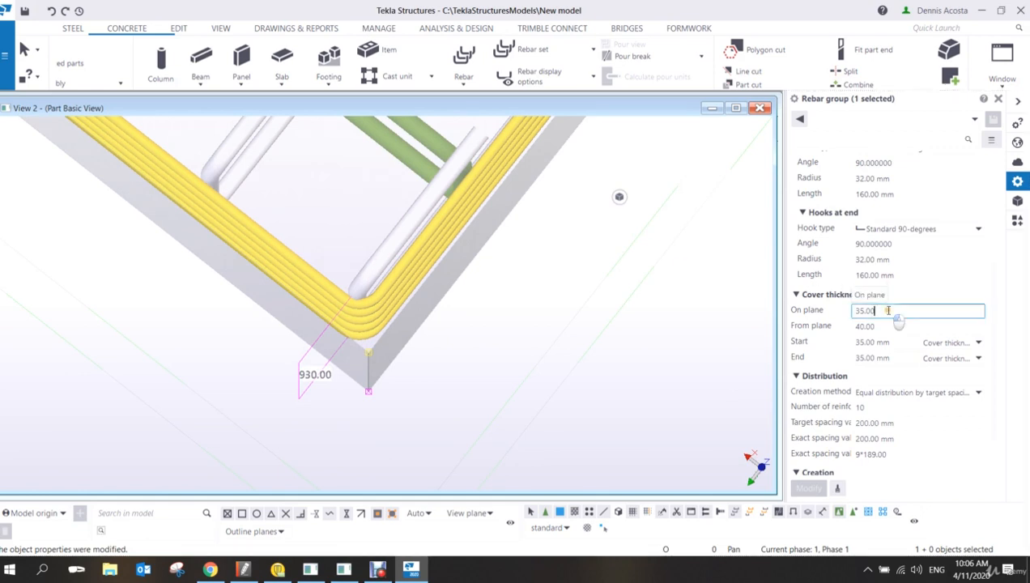
text(40)
key(Return)
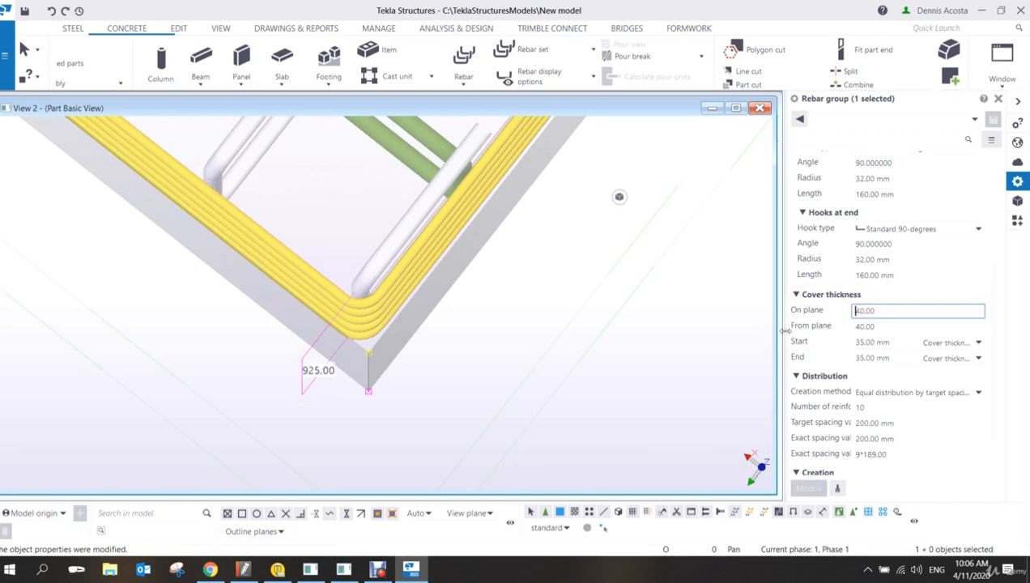
click(483, 321)
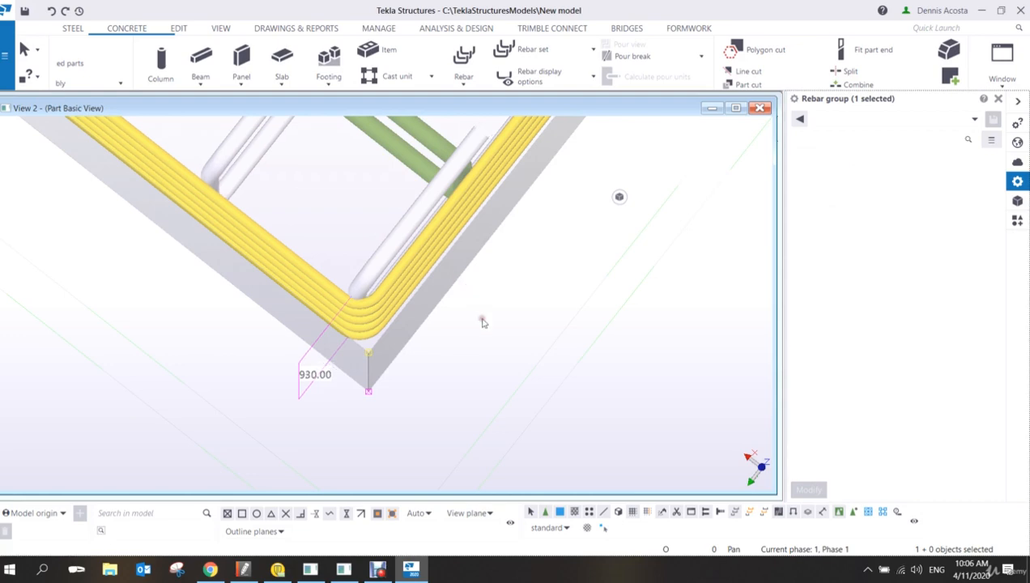
Examine the complete reinforcement cage inside the pad footing from several angles.
scroll(527, 322, down, 3)
ctrl+middle_drag(513, 283, 490, 283)
middle_drag(491, 286, 482, 209)
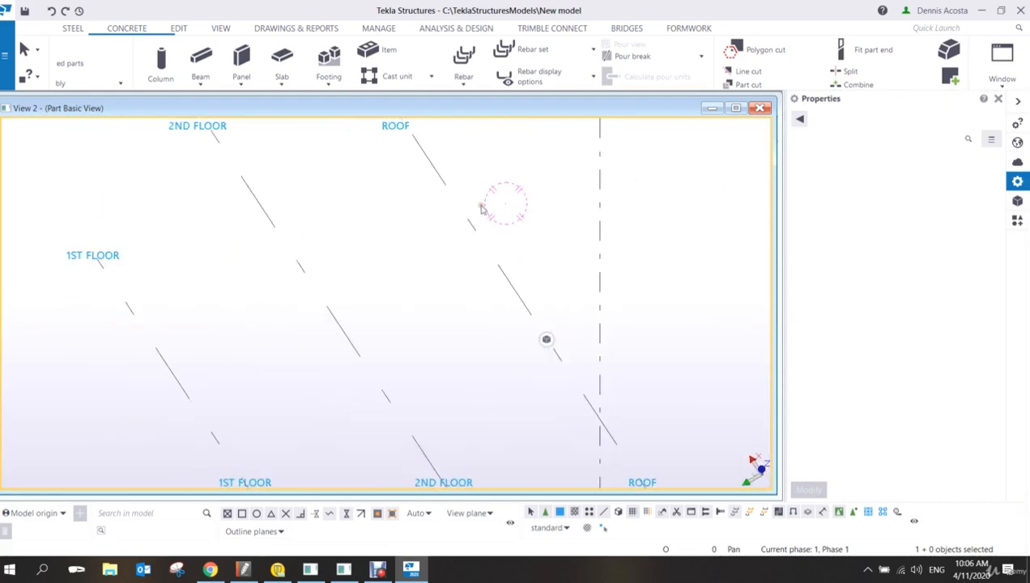
scroll(480, 299, down, 4)
middle_drag(480, 397, 486, 150)
middle_drag(497, 466, 551, 217)
scroll(459, 319, up, 3)
middle_drag(550, 217, 442, 329)
scroll(442, 329, up, 2)
ctrl+middle_drag(462, 280, 590, 217)
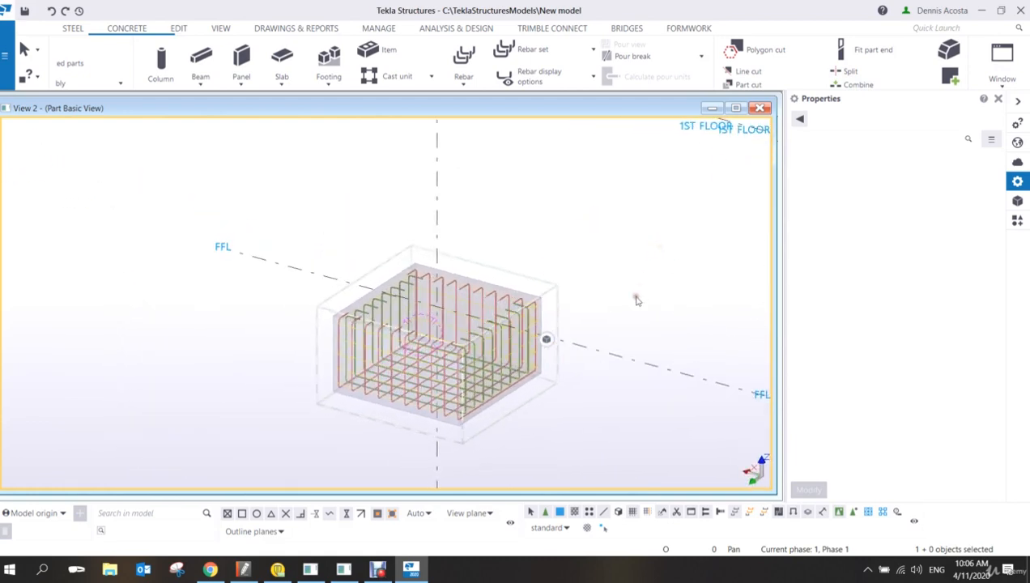
scroll(632, 312, up, 2)
ctrl+middle_drag(611, 322, 605, 270)
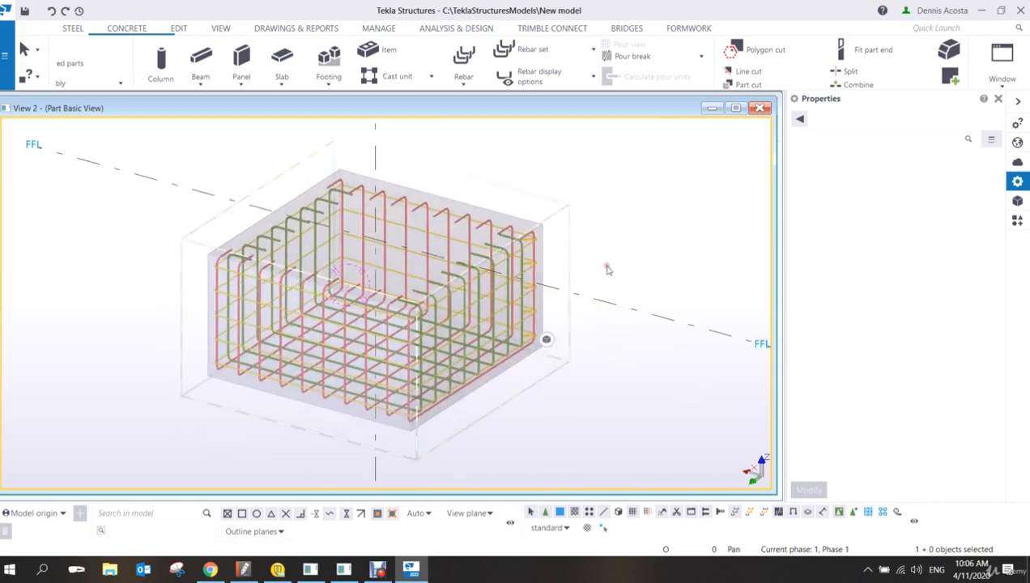
Delete the yellow links rebar group surrounding the red and green bars in the pad footing.
click(546, 248)
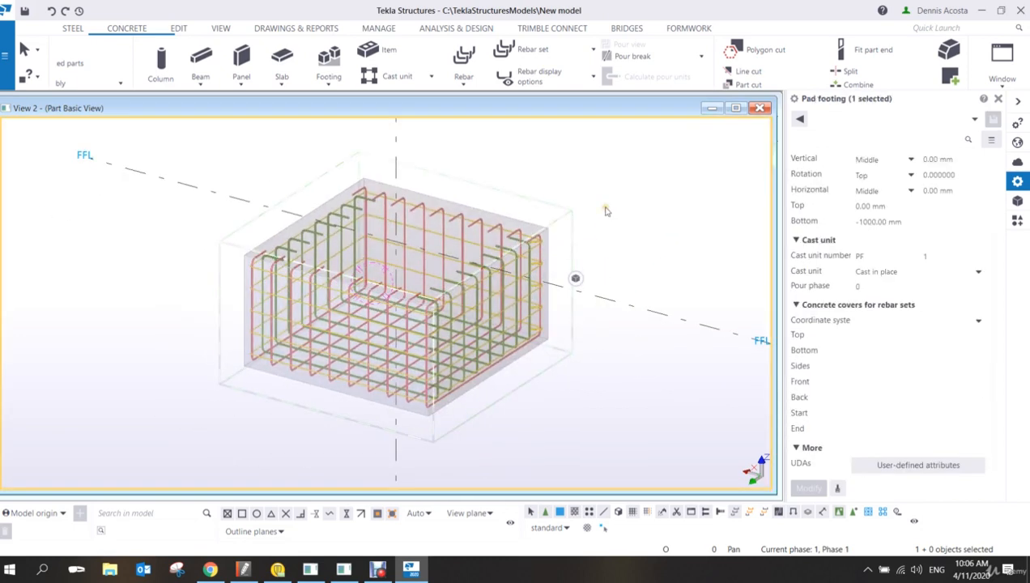
click(605, 211)
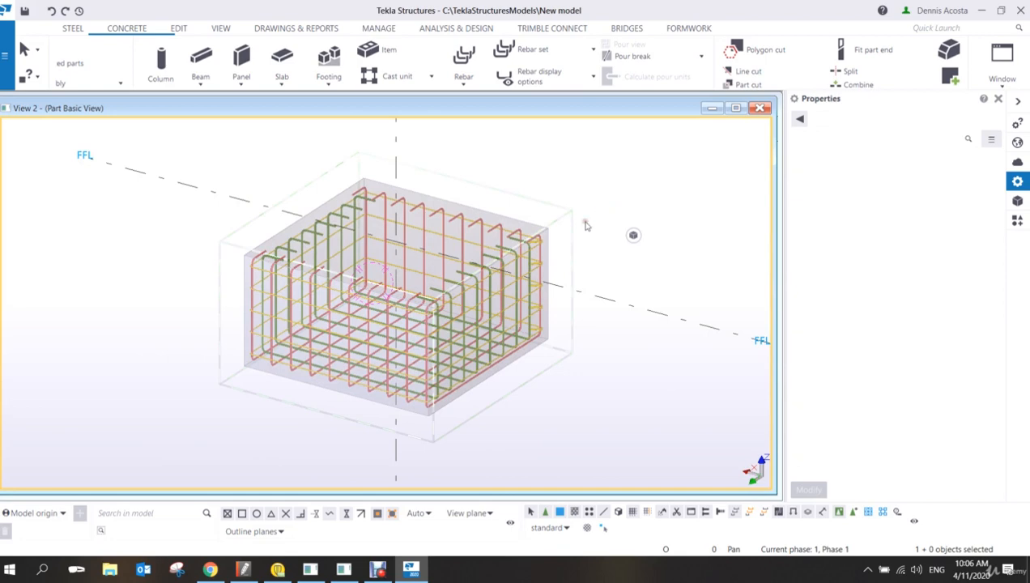
scroll(506, 269, up, 5)
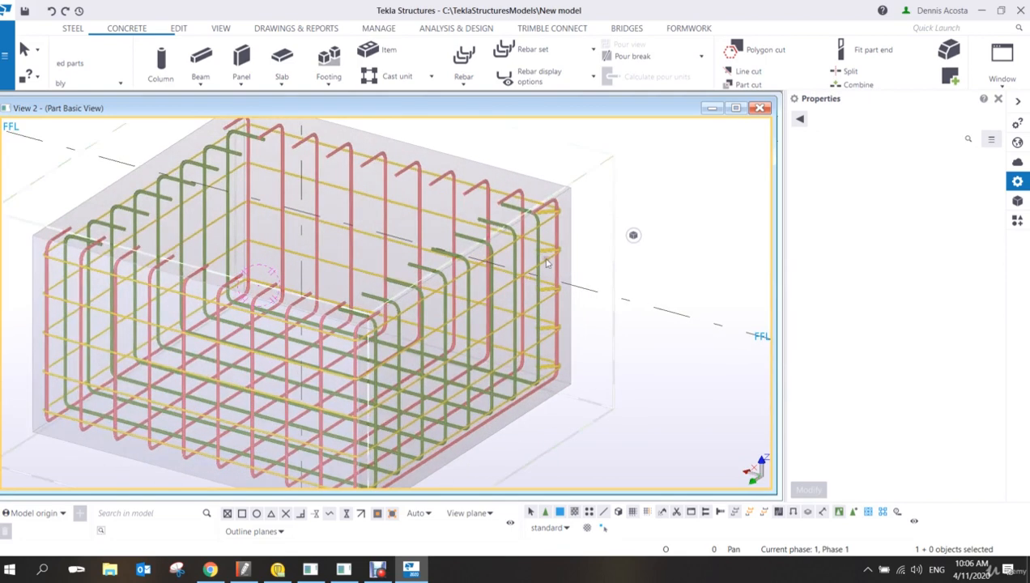
click(548, 262)
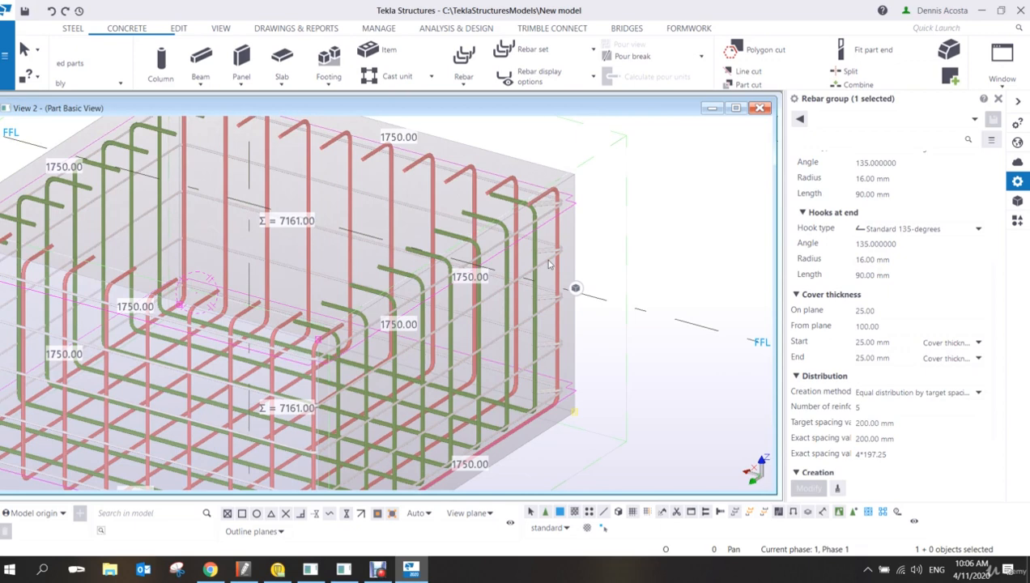
key(Escape)
scroll(549, 263, down, 5)
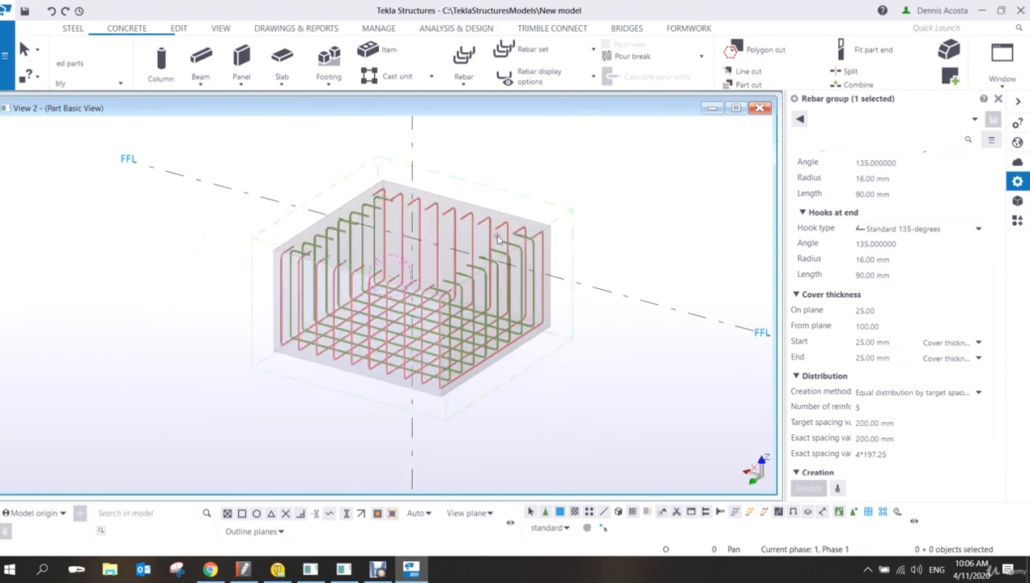
Start a LINKS rebar group, grade H size 8, on the pad footing and outline its shape along two adjacent bottom edges.
click(465, 77)
click(476, 107)
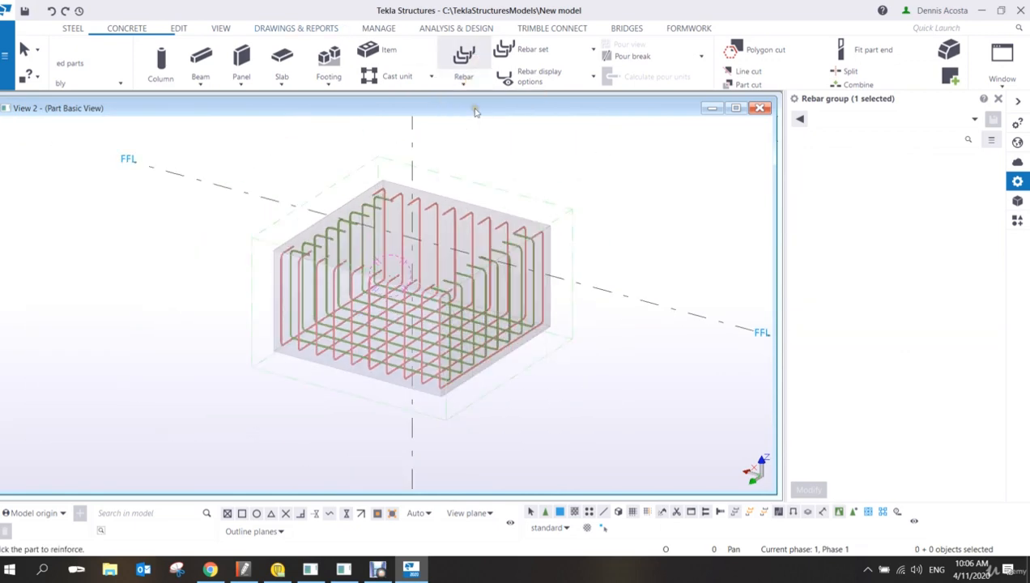
click(550, 228)
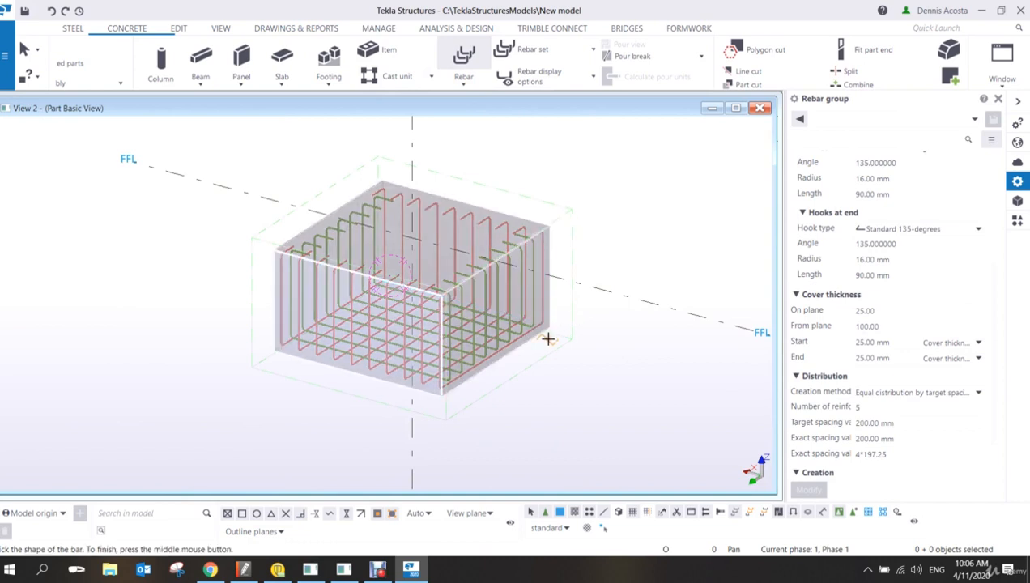
scroll(549, 336, up, 1)
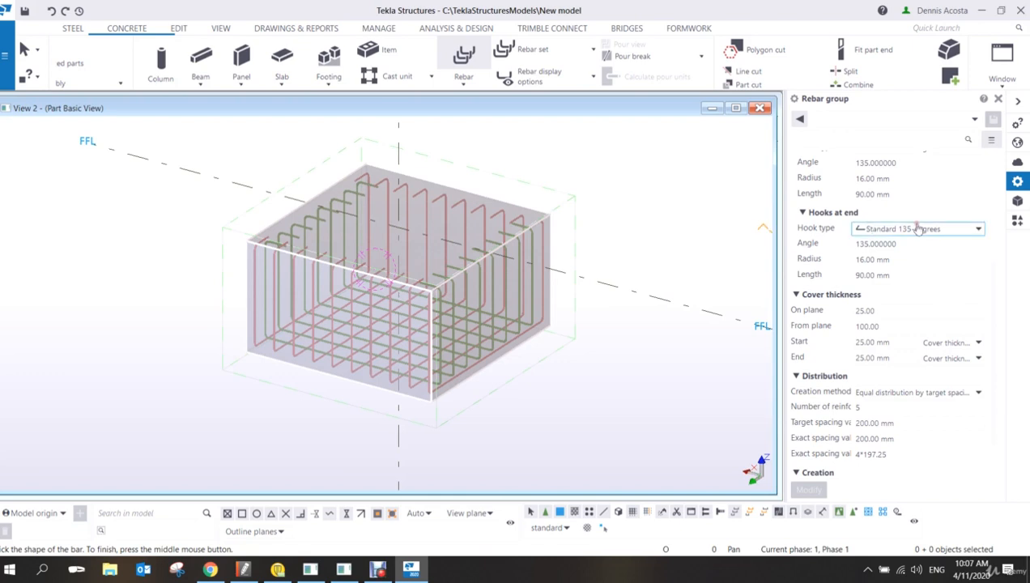
scroll(907, 227, up, 3)
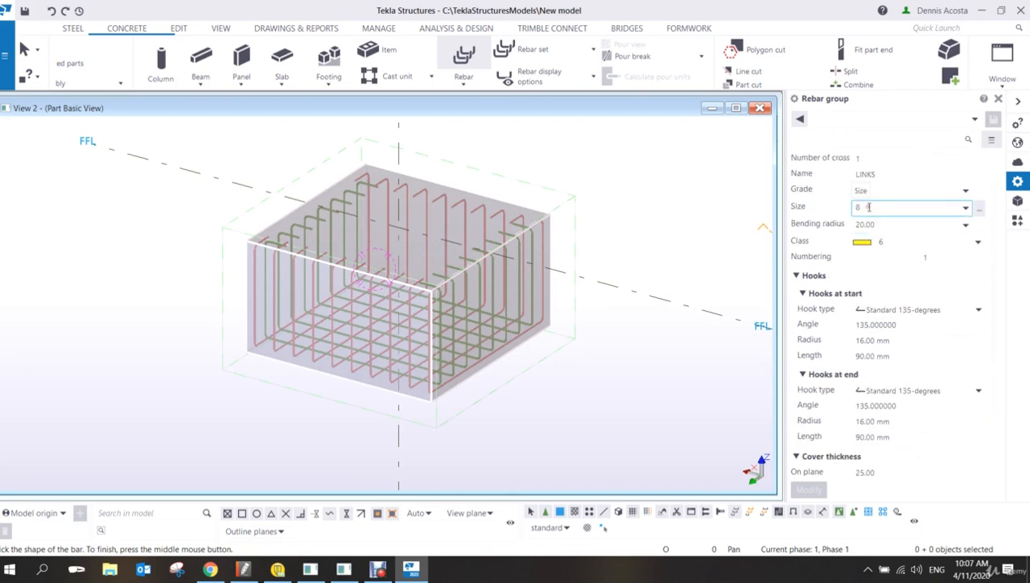
click(244, 353)
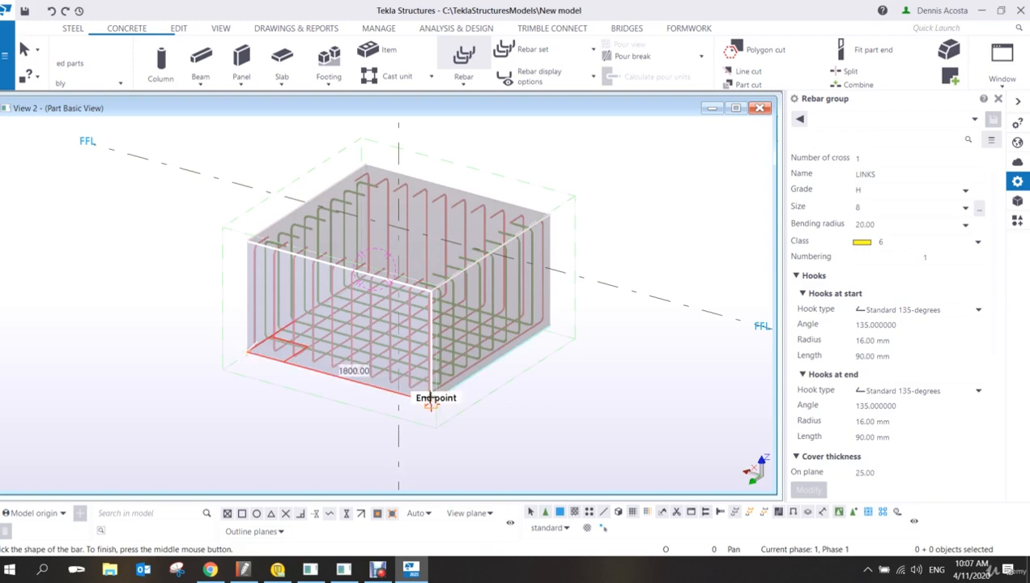
click(430, 399)
click(552, 321)
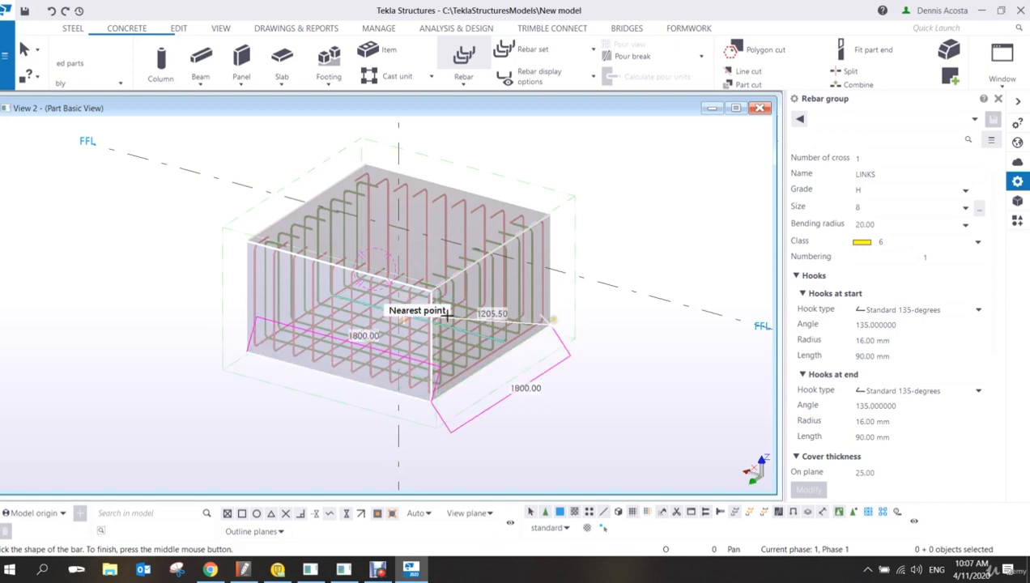
Complete the link outline through the footing's rear bottom corner and close it at the starting corner.
scroll(380, 265, up, 8)
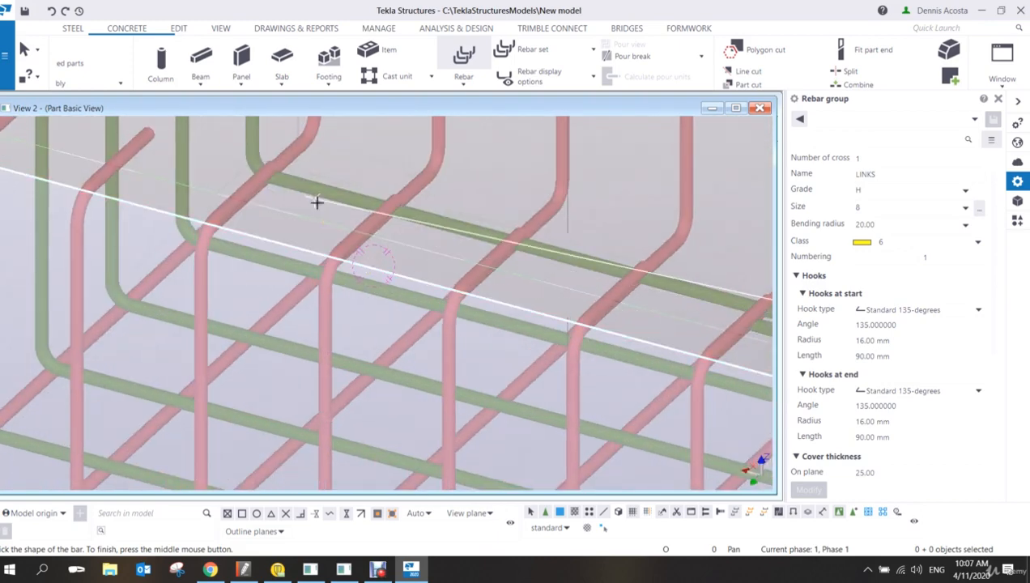
click(299, 134)
middle_drag(296, 295, 501, 181)
scroll(501, 181, up, 1)
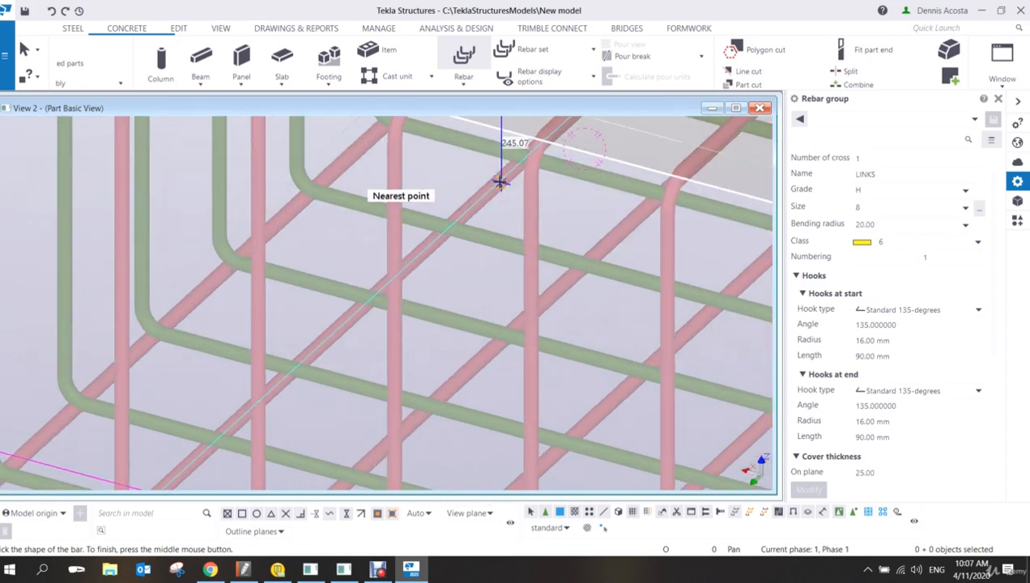
scroll(500, 182, down, 5)
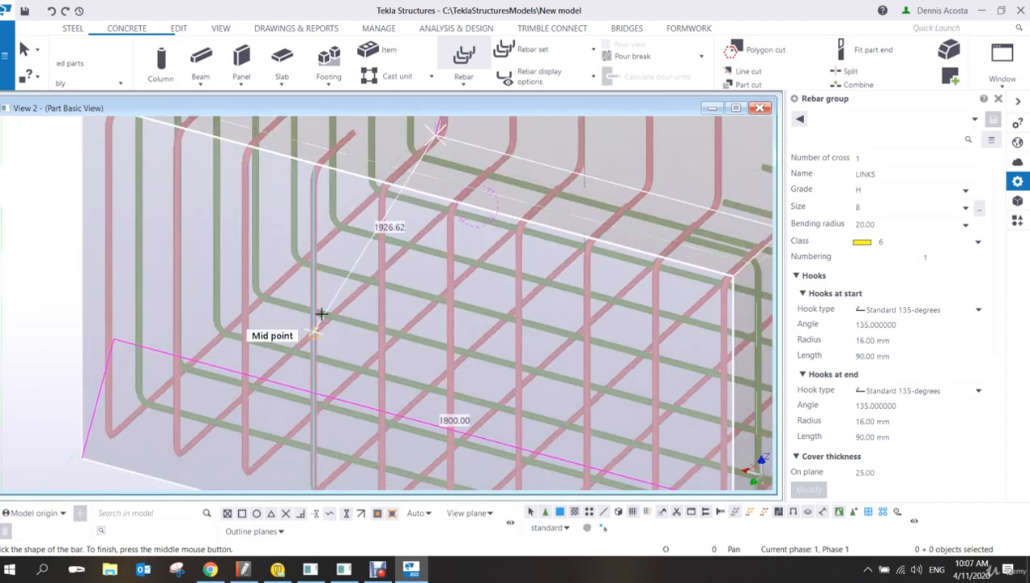
click(83, 459)
scroll(189, 365, down, 5)
scroll(640, 309, up, 1)
middle_click(640, 311)
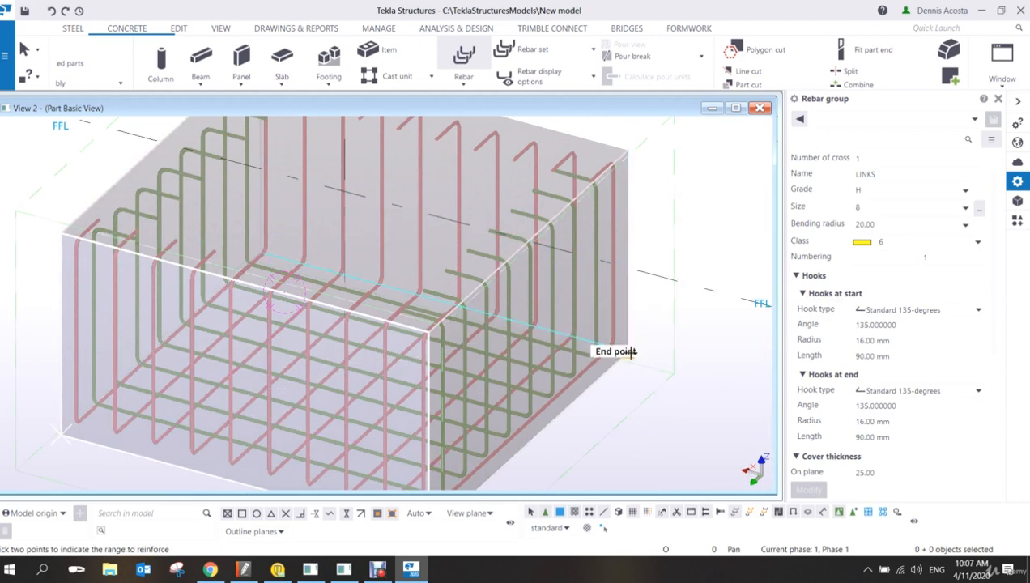
Distribute the links over the footing's full height, from a bottom corner to the top corner above it, and end the command.
click(630, 353)
click(628, 150)
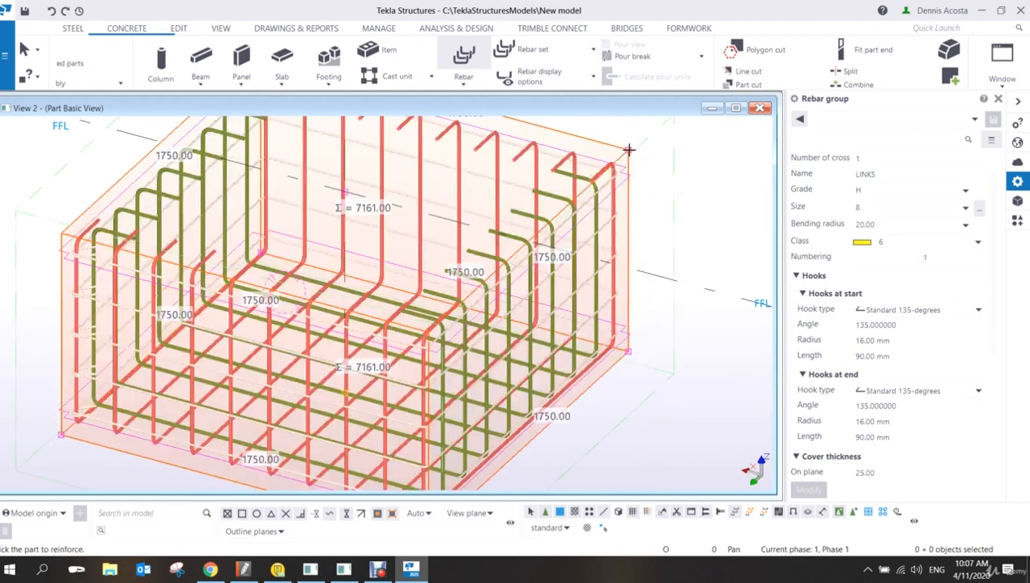
right_click(648, 176)
click(667, 186)
scroll(577, 288, down, 3)
scroll(380, 283, up, 3)
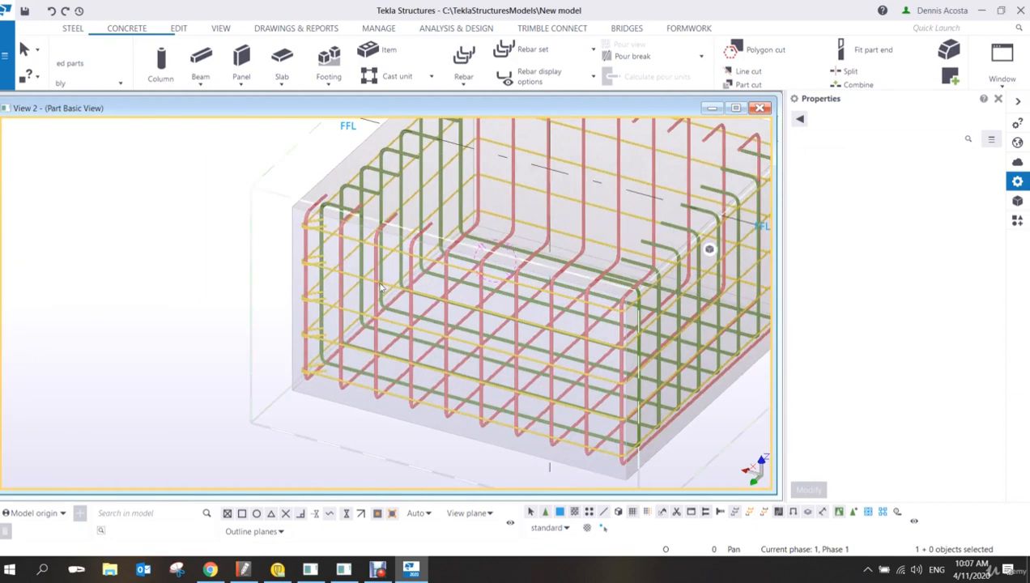
Examine how the new links and their hooks wrap around the red and green bars at the footing's corners.
ctrl+middle_drag(380, 288, 405, 257)
click(369, 249)
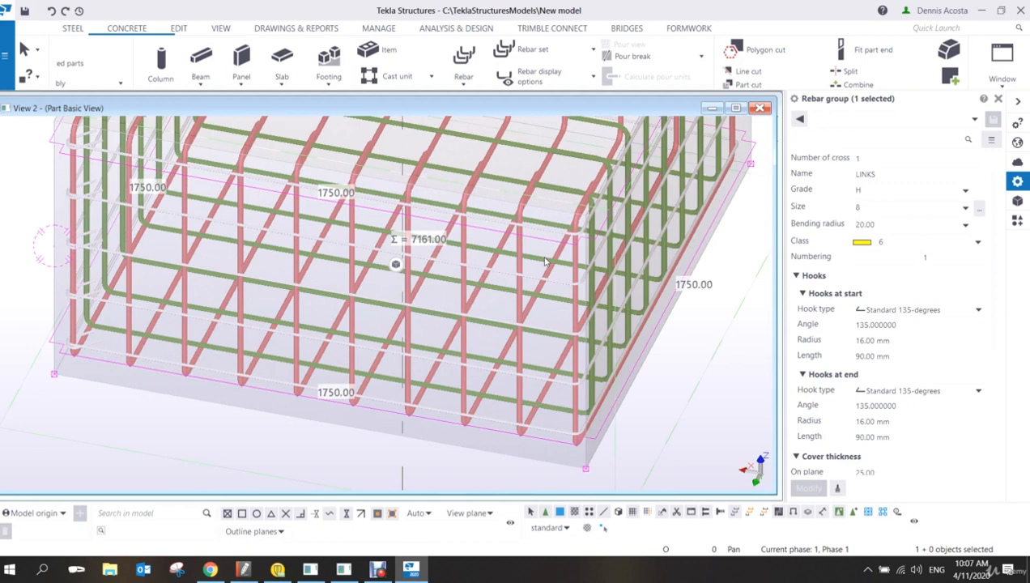
scroll(396, 337, down, 5)
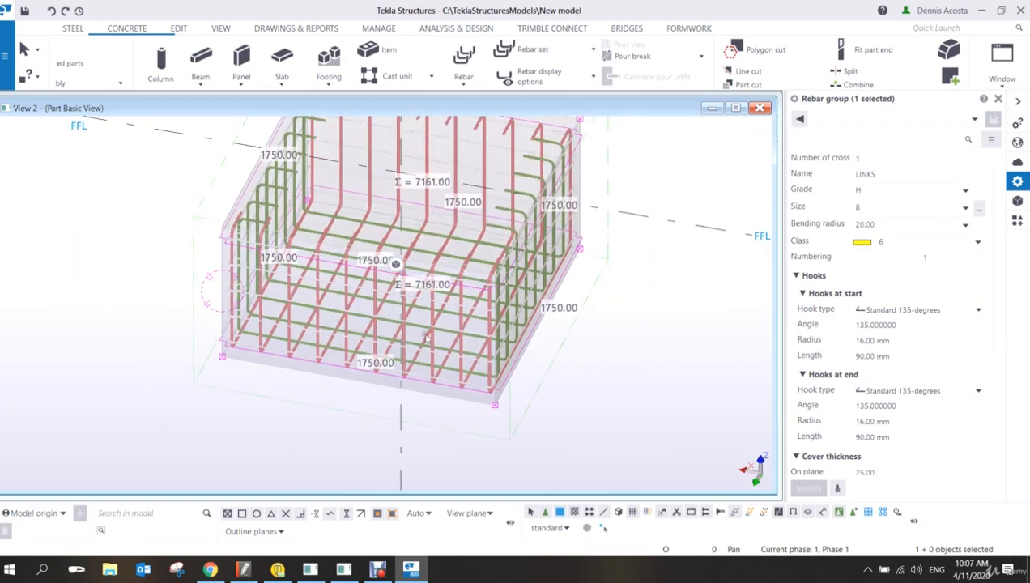
key(Escape)
scroll(504, 362, up, 2)
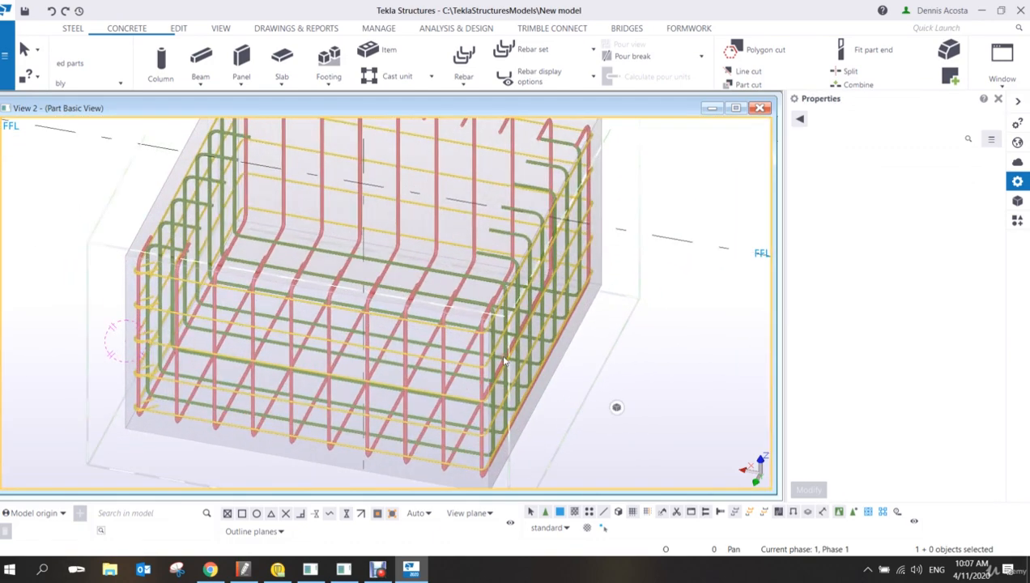
middle_drag(483, 372, 403, 265)
scroll(405, 276, down, 4)
ctrl+middle_drag(412, 302, 425, 287)
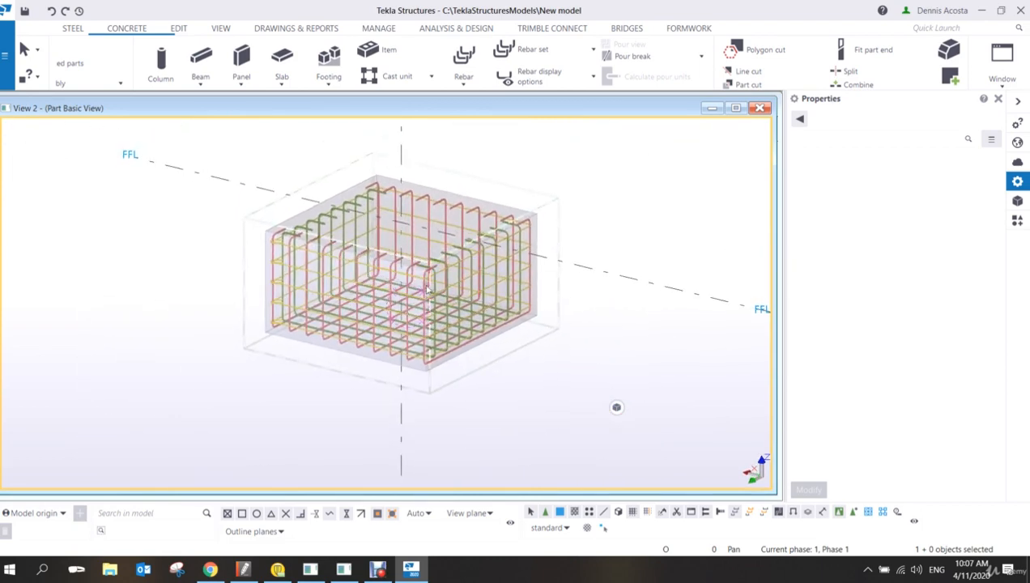
Close the part basic view and show parts as transparent in the 3D view to reveal the footing's reinforcement.
click(760, 108)
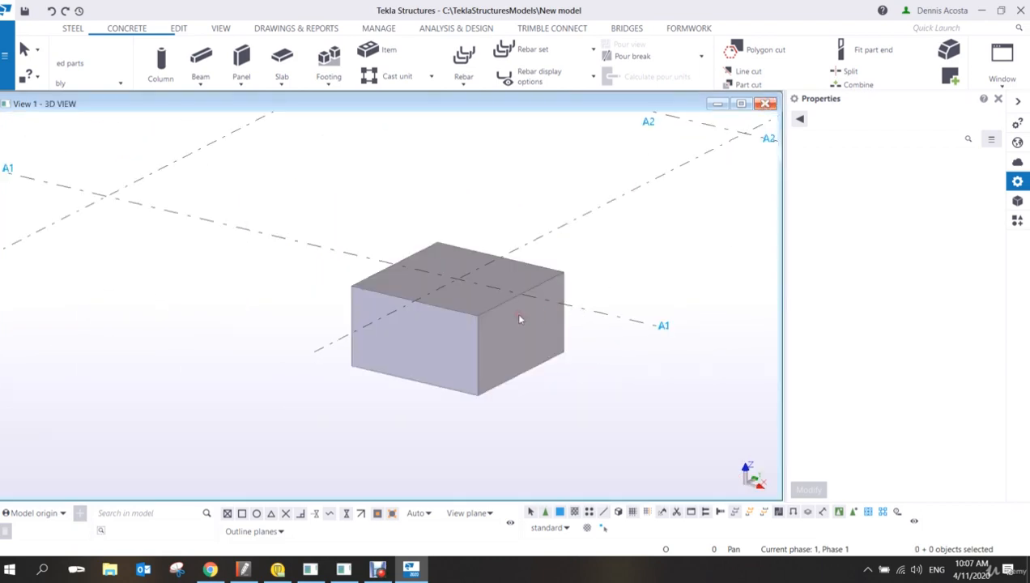
middle_drag(497, 324, 488, 349)
key(ctrl+2)
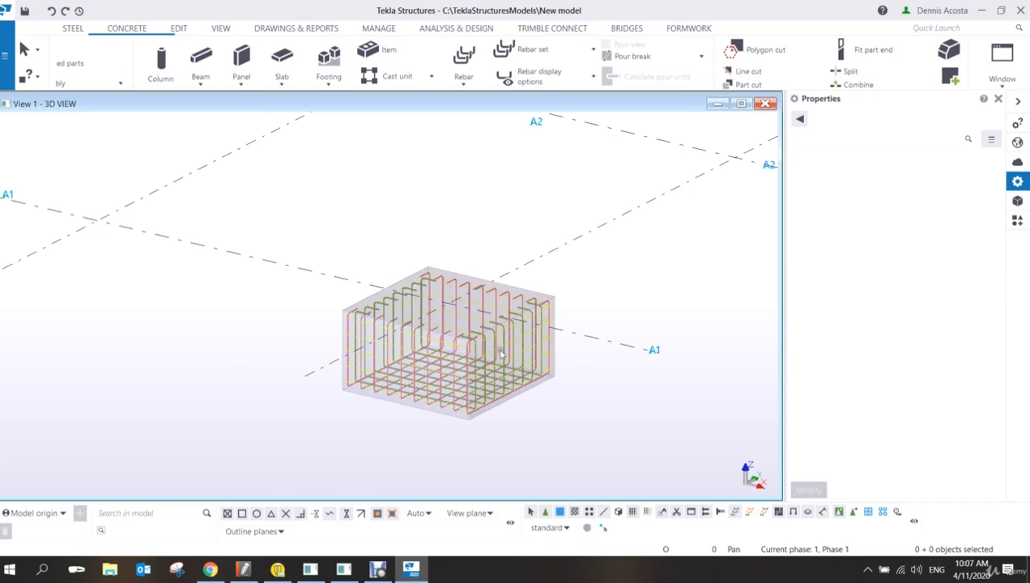
click(505, 355)
scroll(506, 355, up, 1)
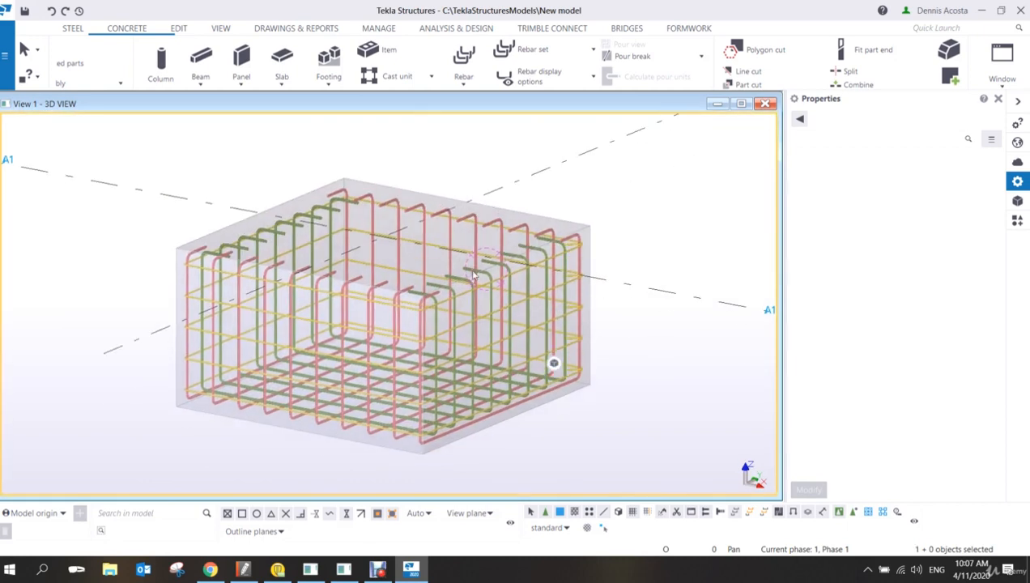
scroll(480, 275, down, 1)
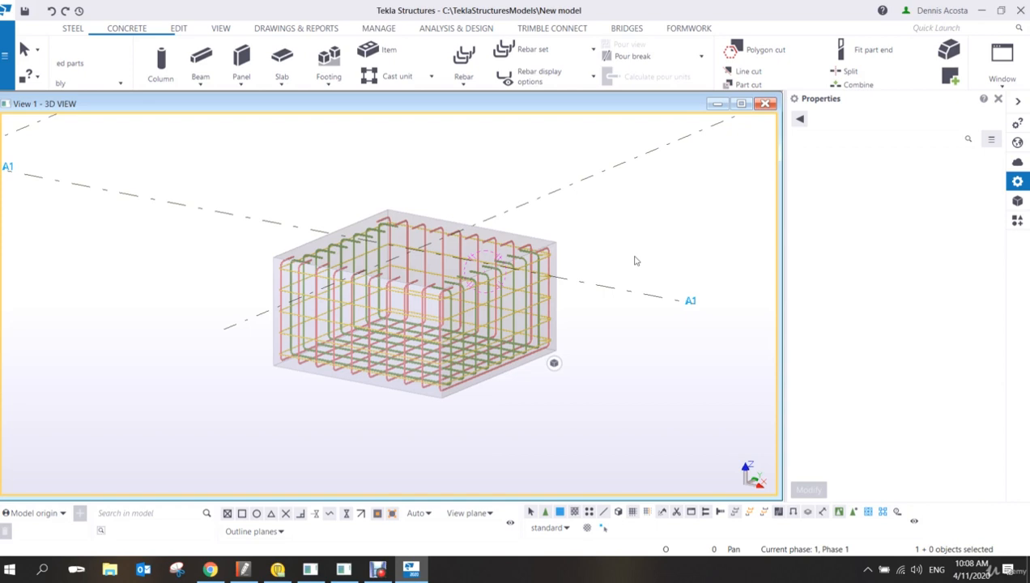
Resize the pad footing to profile 2000*4000 with its bottom level at -5000 mm.
click(552, 243)
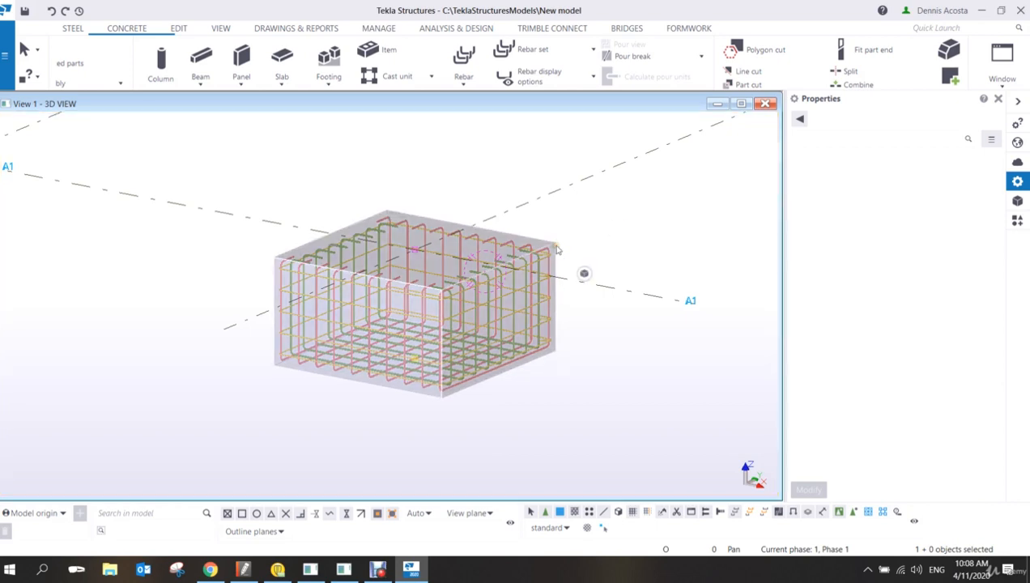
click(891, 159)
double_click(895, 160)
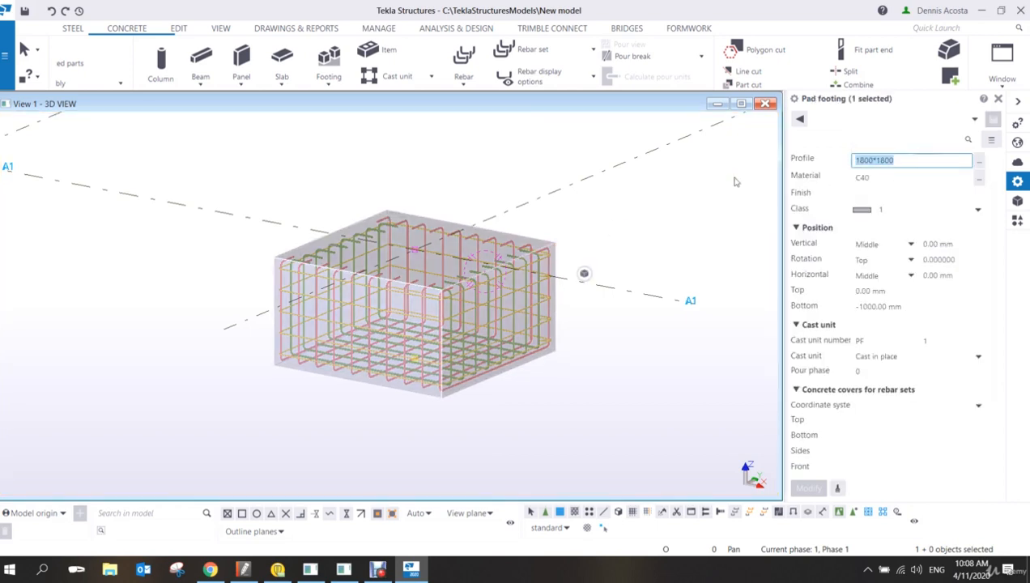
text(2000*)
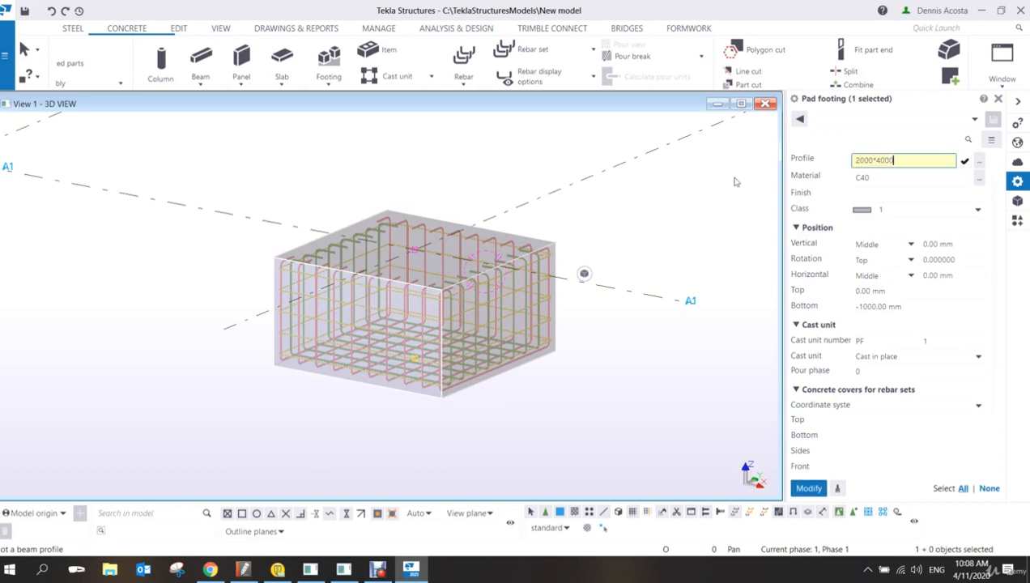
click(917, 307)
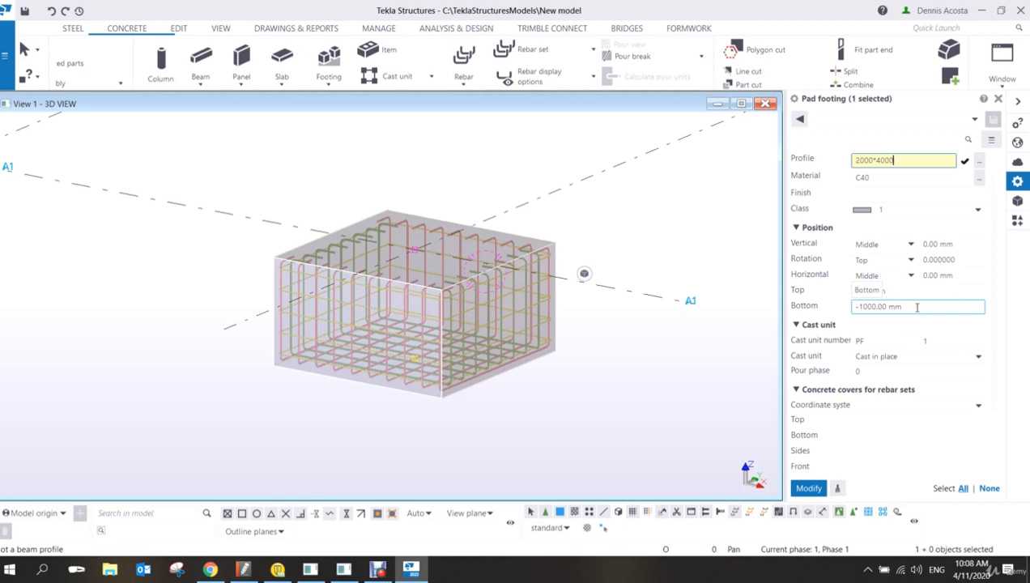
double_click(917, 307)
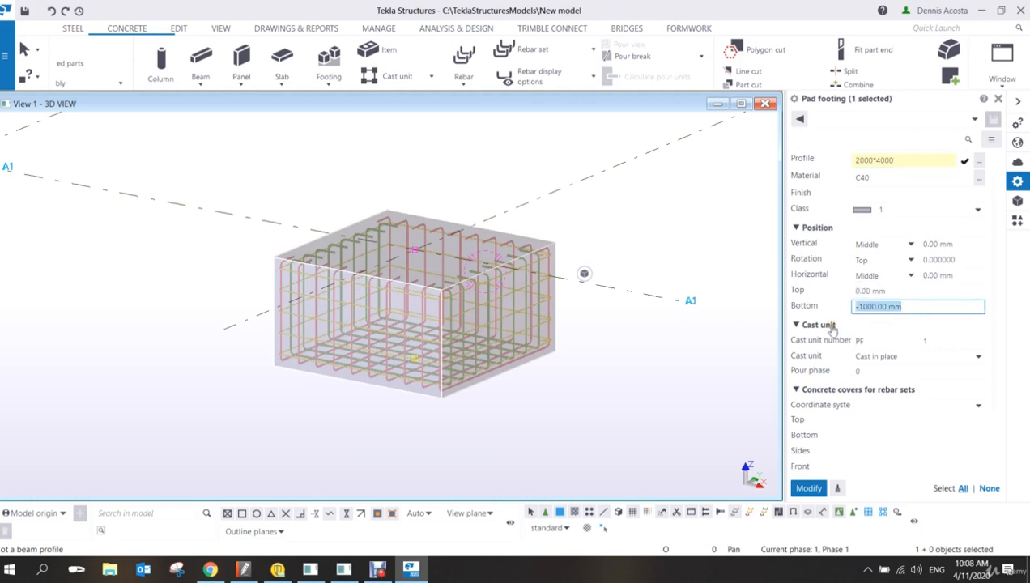
text(-5000)
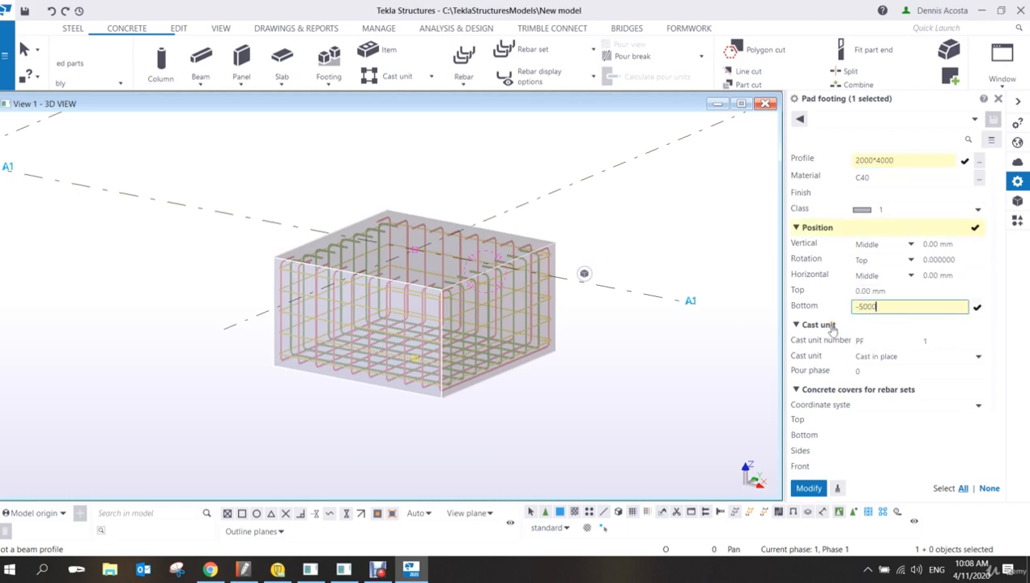
key(Return)
Examine the main bars and links throughout the resized footing, from its upper corner to its base.
scroll(433, 378, down, 4)
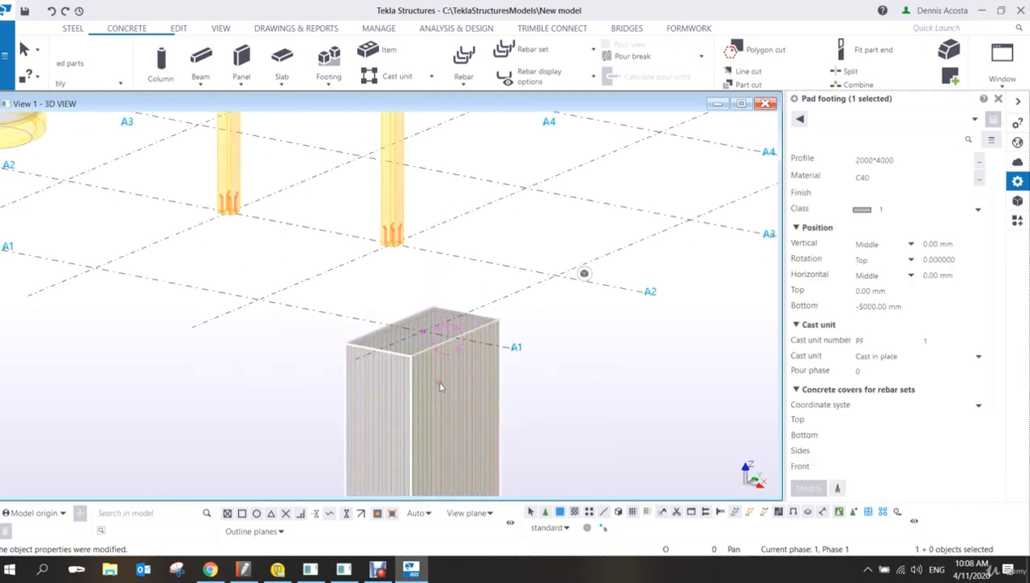
middle_drag(439, 387, 442, 272)
scroll(440, 265, up, 2)
click(643, 238)
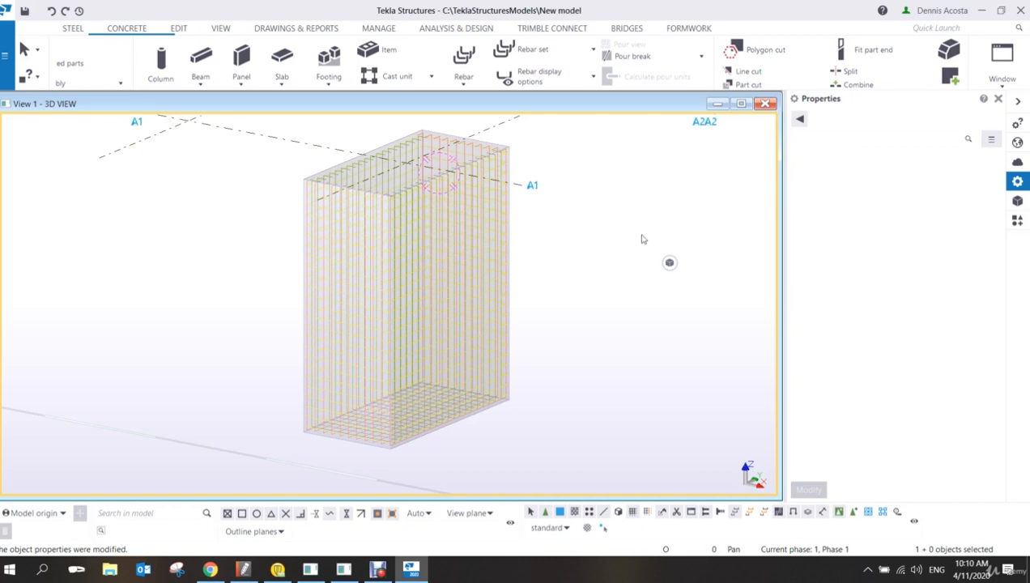
scroll(480, 255, up, 5)
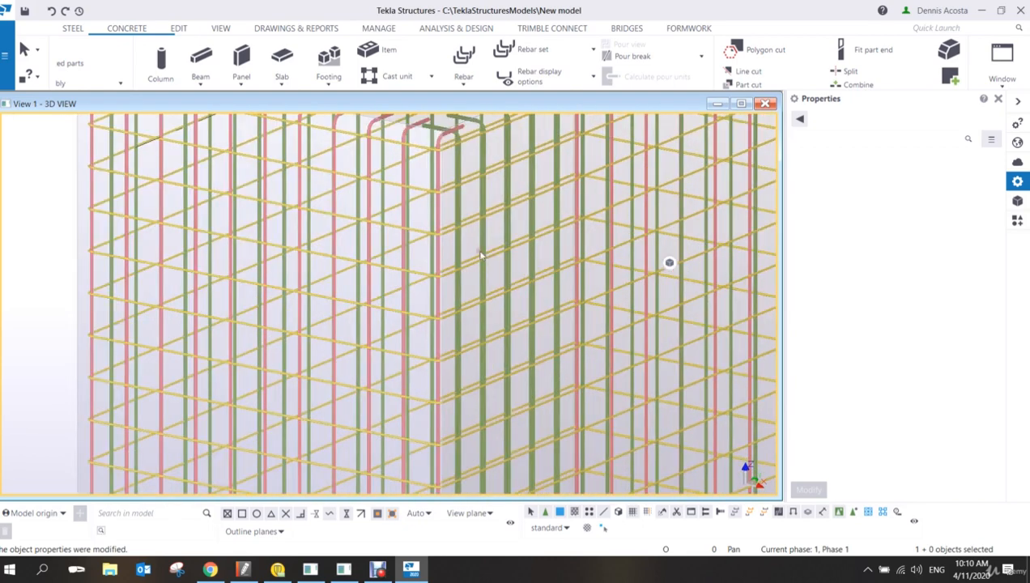
scroll(480, 255, down, 3)
scroll(483, 232, up, 4)
mouse_move(482, 234)
ctrl+middle_down()
mouse_move(485, 248)
mouse_move(467, 243)
ctrl+middle_up()
scroll(476, 243, down, 5)
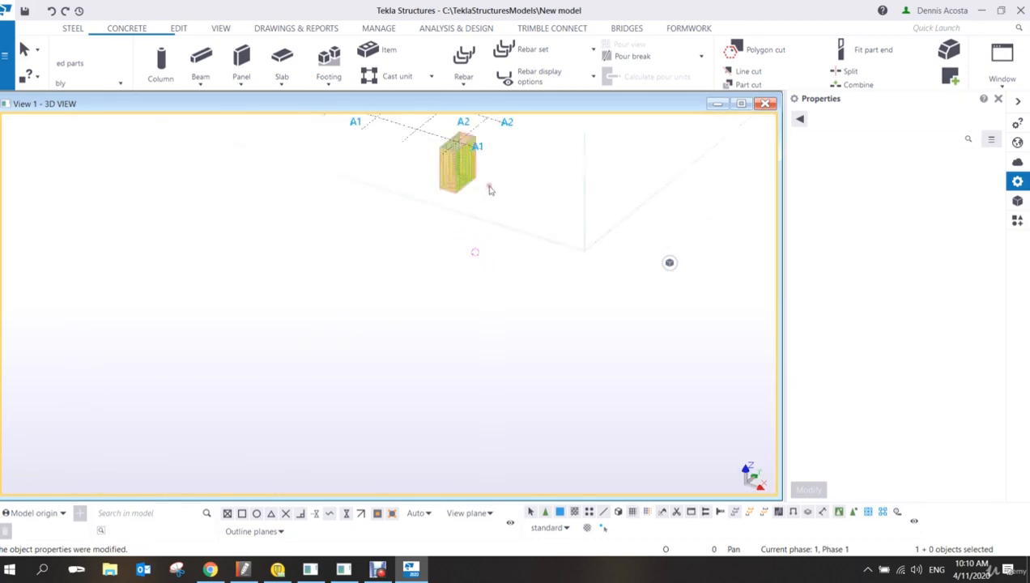
Examine the resized footing's rebar cage beside the portal frame and building, and up close.
scroll(433, 208, up, 2)
scroll(503, 276, down, 4)
middle_drag(433, 208, 537, 302)
scroll(519, 267, up, 2)
scroll(554, 263, up, 3)
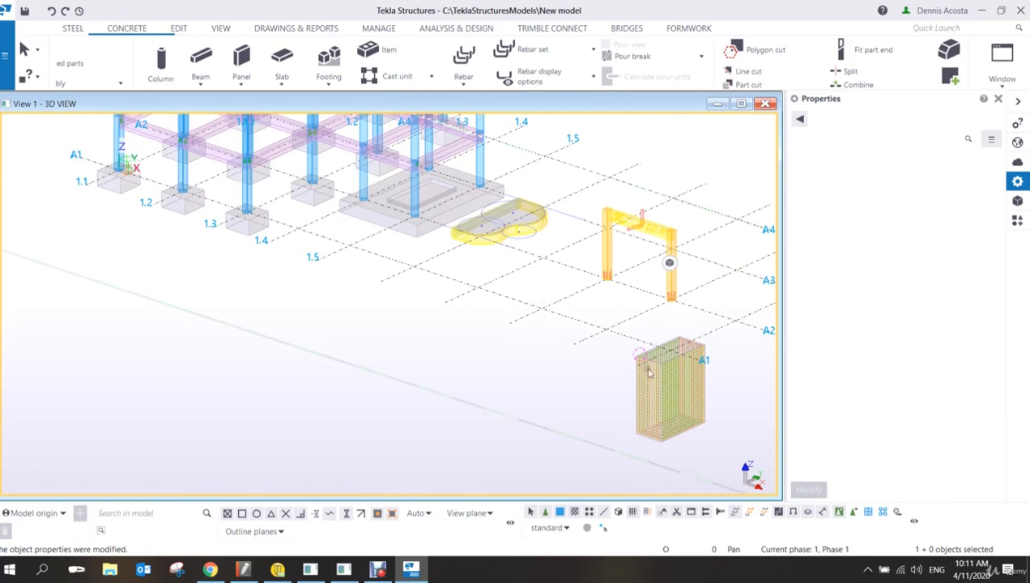
middle_drag(666, 381, 630, 368)
scroll(619, 352, up, 3)
scroll(614, 344, down, 3)
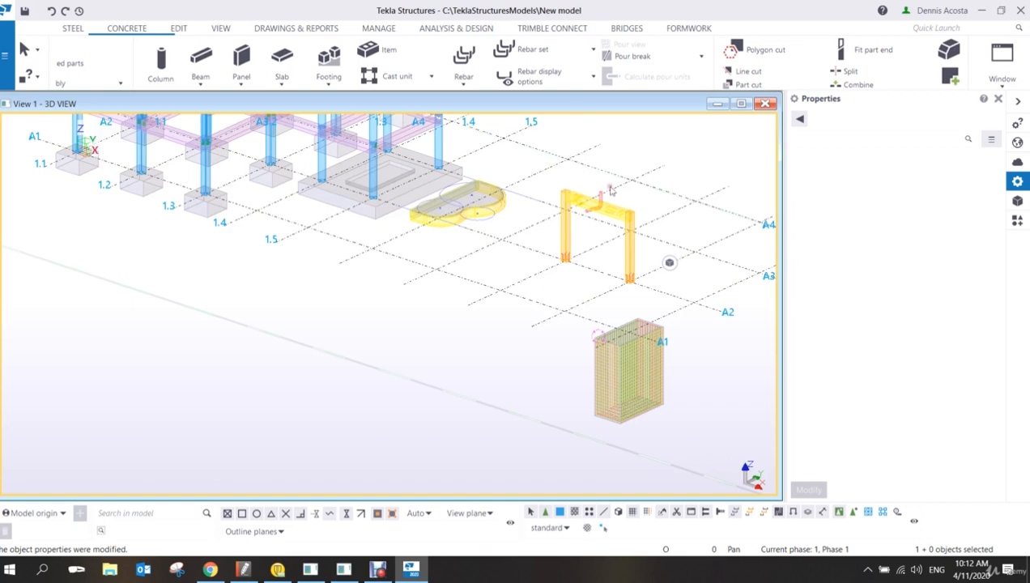
scroll(567, 332, up, 6)
middle_drag(550, 324, 502, 350)
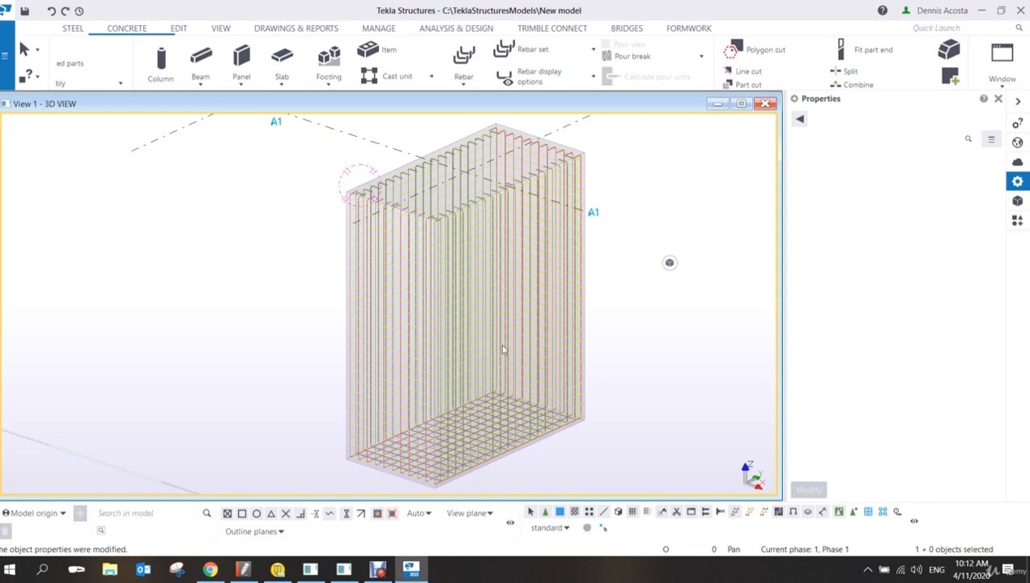
scroll(502, 349, down, 6)
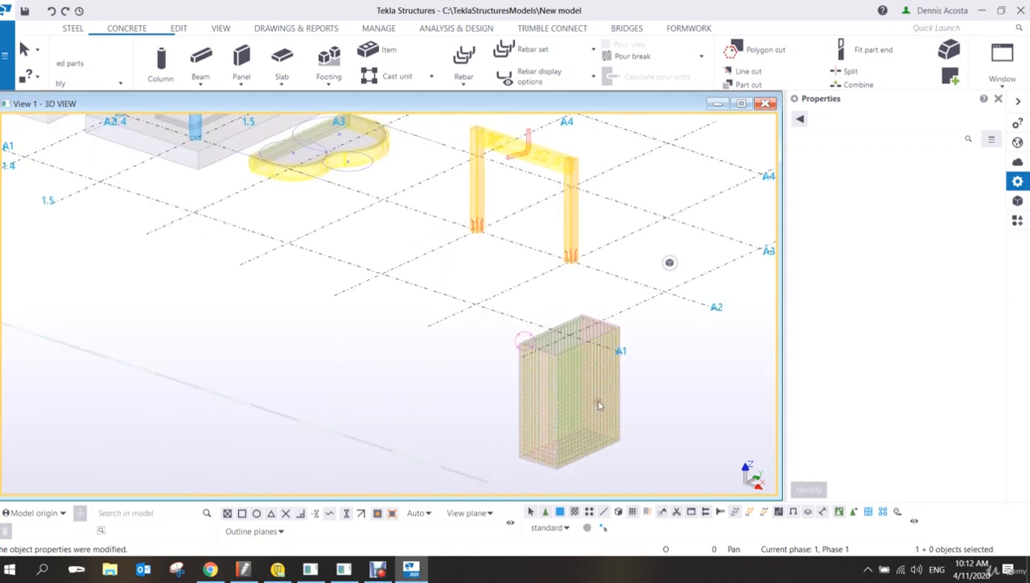
Show parts as solid in the 3D view and set the selection mode to whole cast units for the deep footing.
scroll(567, 400, down, 4)
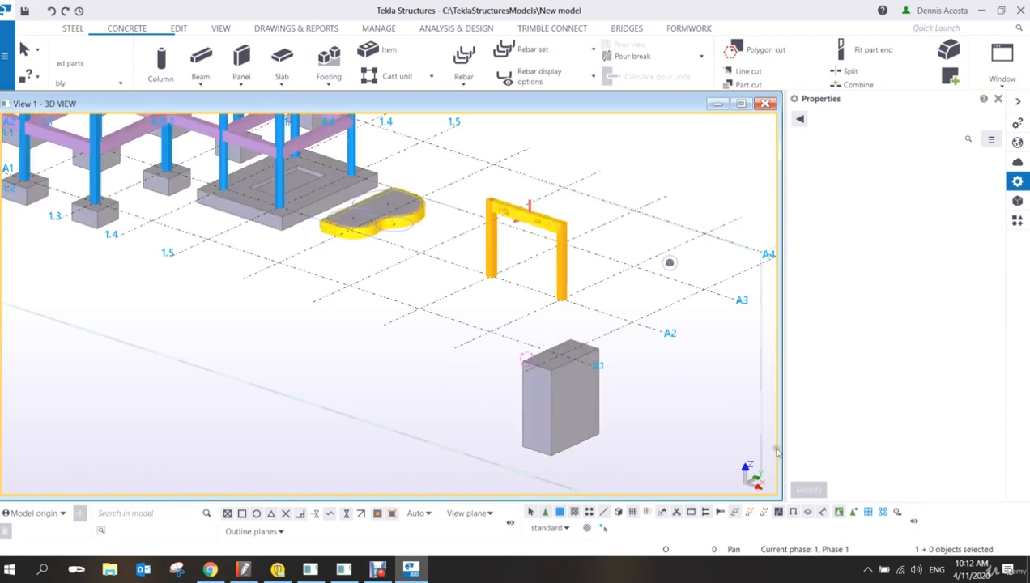
click(866, 514)
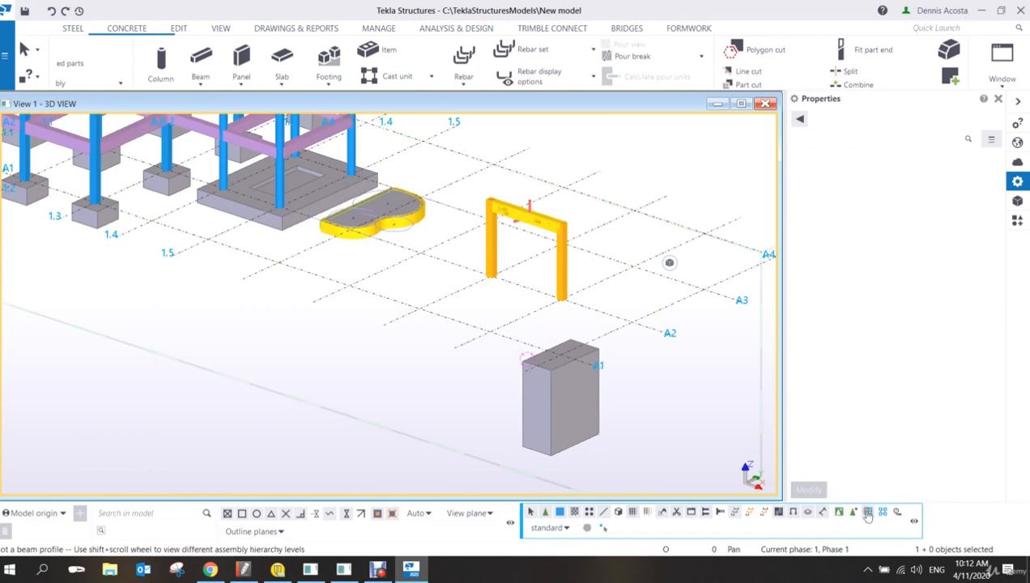
click(576, 390)
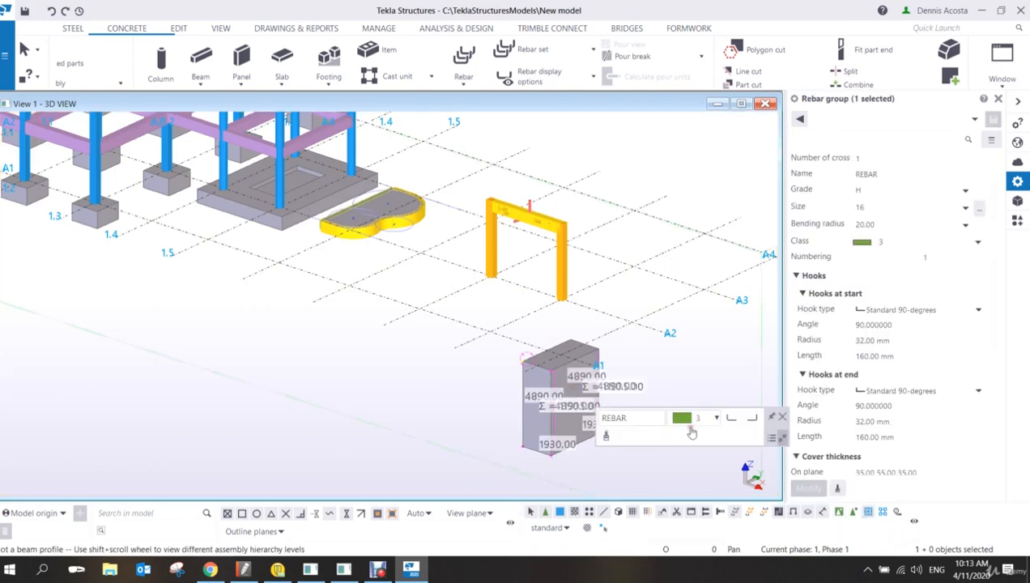
click(619, 408)
scroll(619, 407, up, 2)
scroll(619, 408, up, 2)
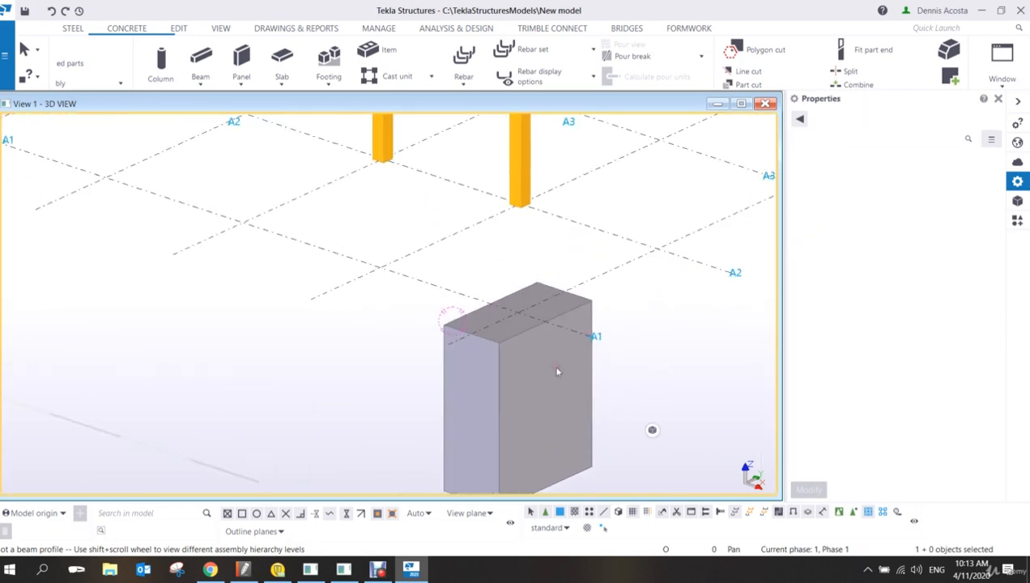
click(547, 378)
middle_drag(548, 377, 543, 294)
click(676, 327)
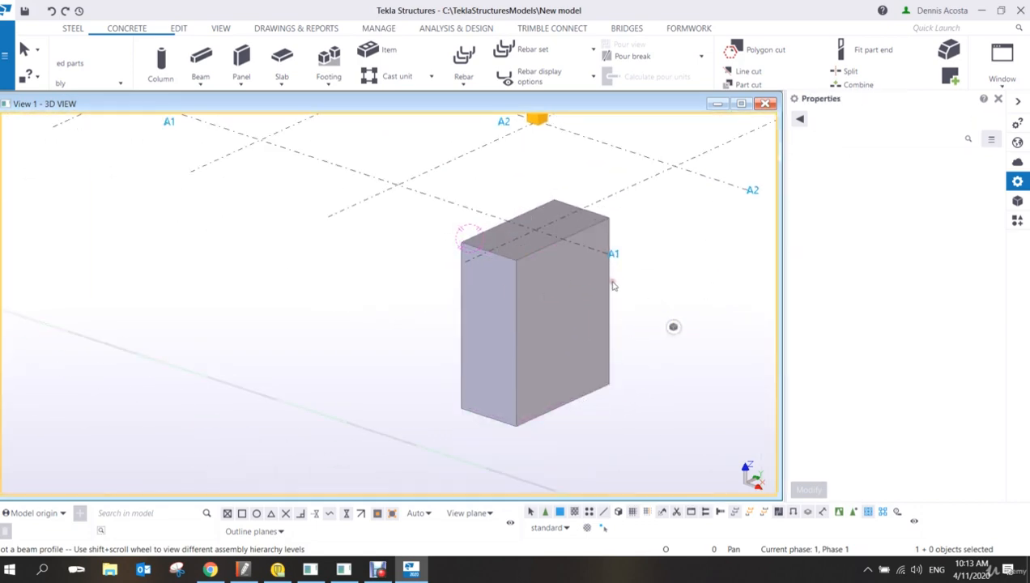
Copy all content of the reinforced footing's cast unit to another object among the pad footings under the building columns.
click(611, 281)
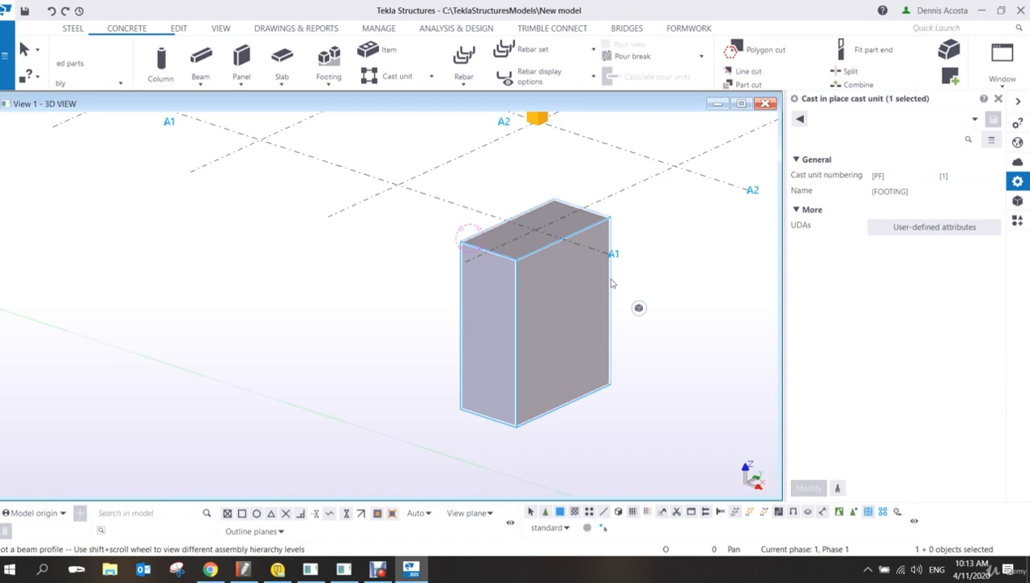
right_click(607, 279)
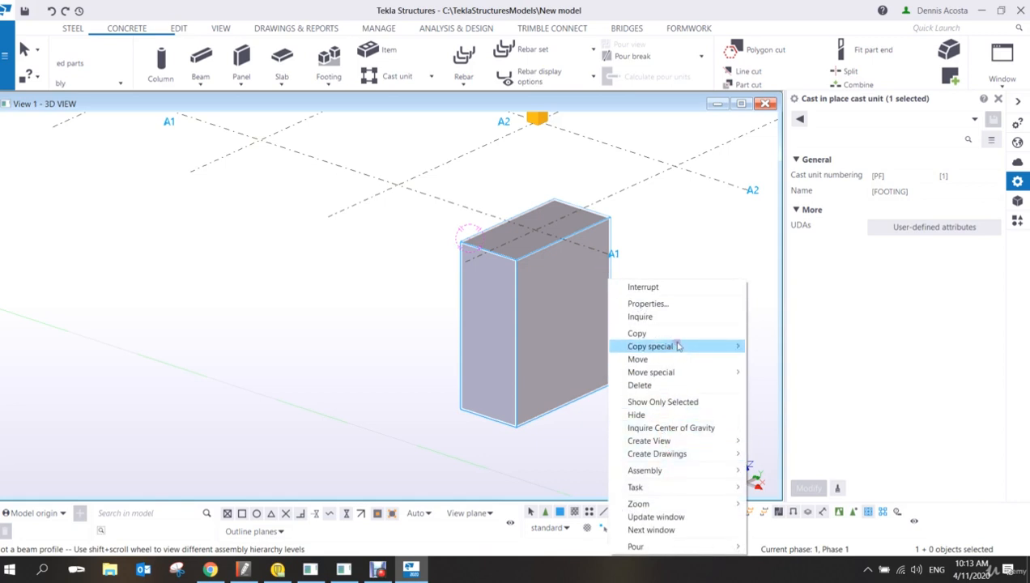
mouse_move(679, 348)
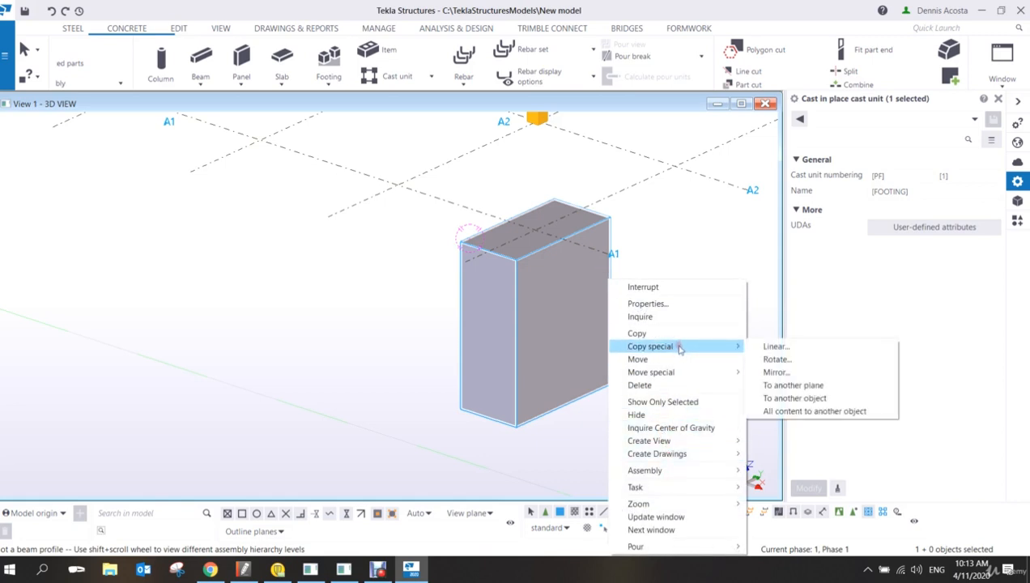
click(790, 415)
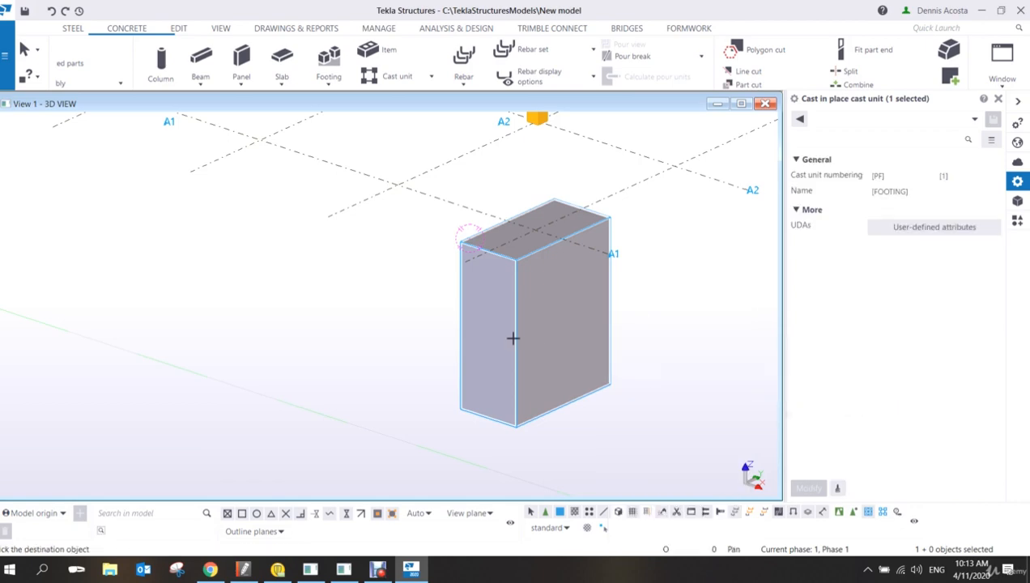
middle_drag(511, 337, 706, 458)
middle_drag(379, 193, 729, 389)
middle_drag(315, 301, 644, 343)
scroll(414, 321, up, 2)
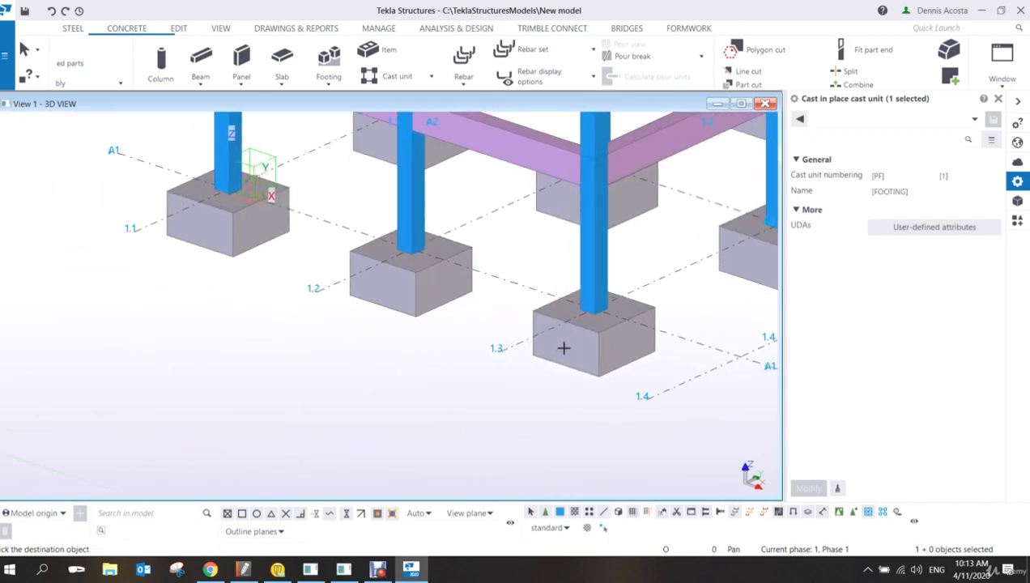
Copy the selected large block's reinforcement to the pad footing at grid intersection A1/1.3.
scroll(566, 348, up, 1)
click(583, 361)
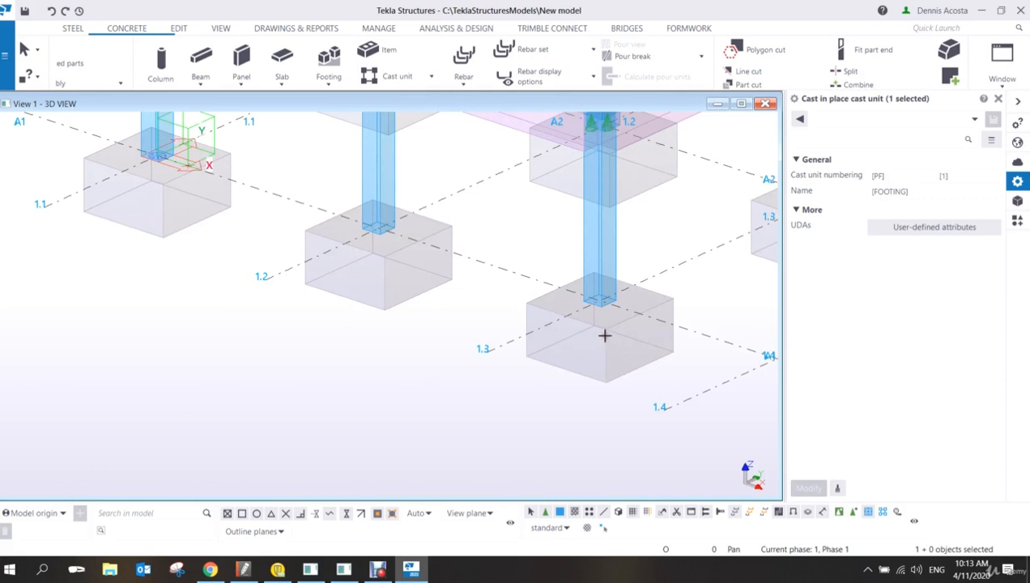
middle_drag(610, 347, 334, 223)
scroll(341, 230, down, 4)
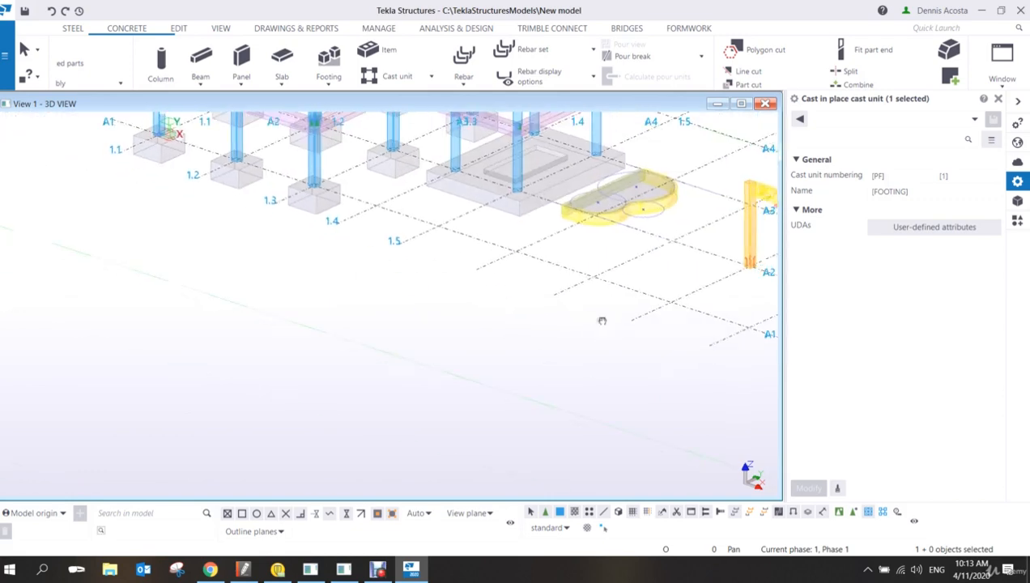
middle_drag(603, 320, 456, 235)
scroll(682, 309, down, 1)
scroll(681, 309, up, 3)
scroll(618, 279, up, 1)
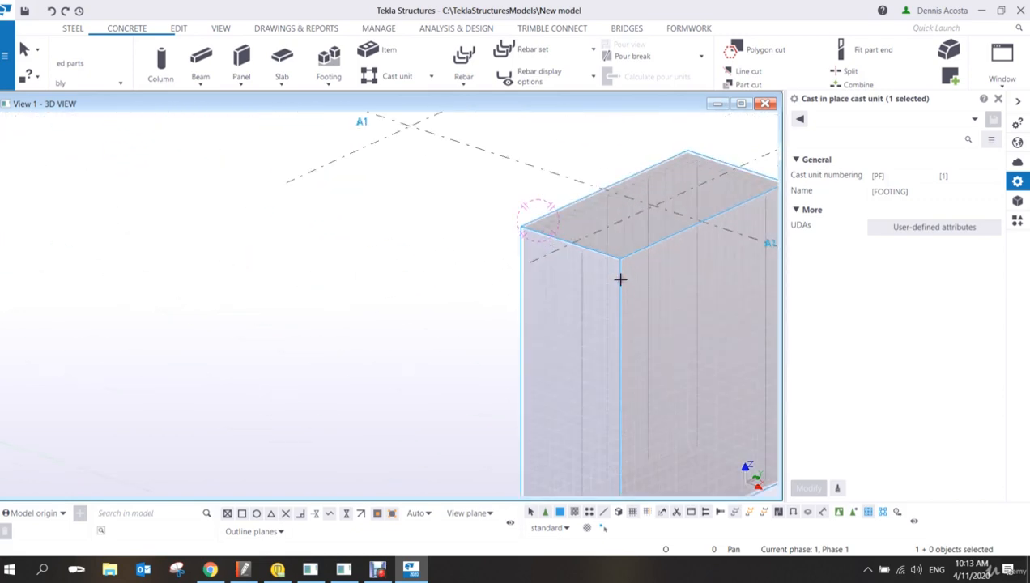
scroll(621, 279, down, 1)
scroll(621, 280, down, 5)
scroll(413, 269, up, 6)
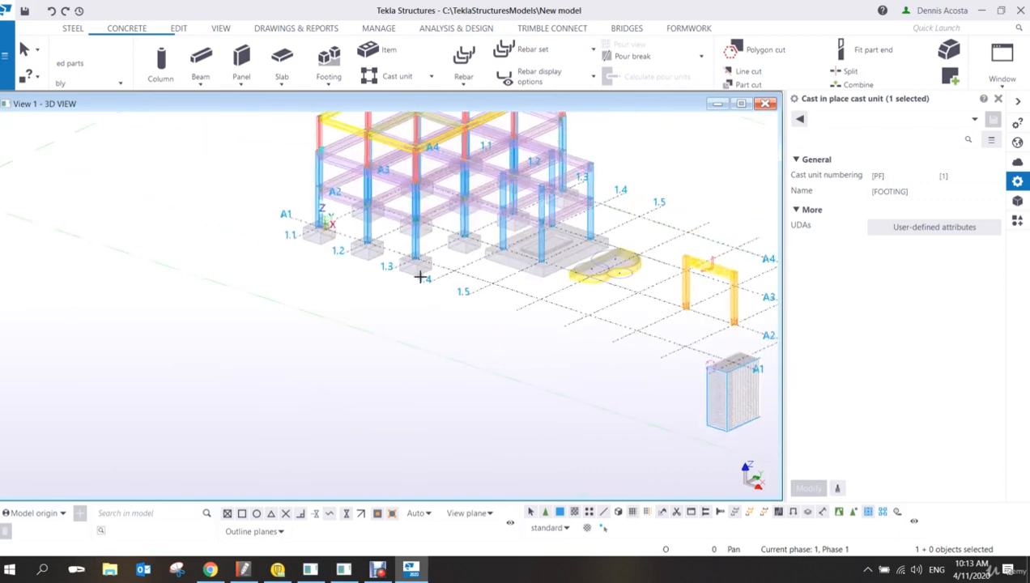
scroll(412, 268, up, 3)
middle_drag(387, 256, 515, 328)
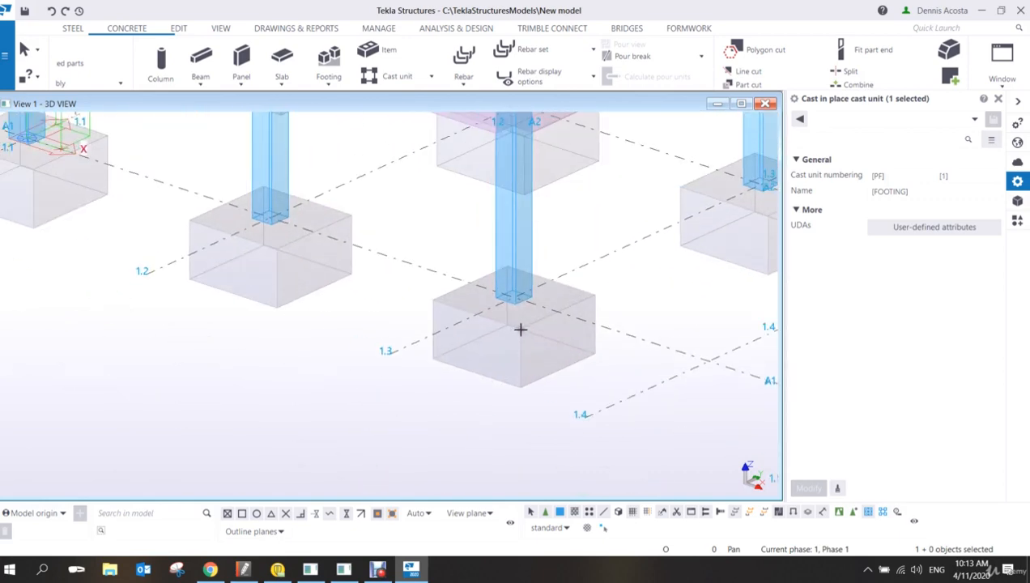
click(520, 331)
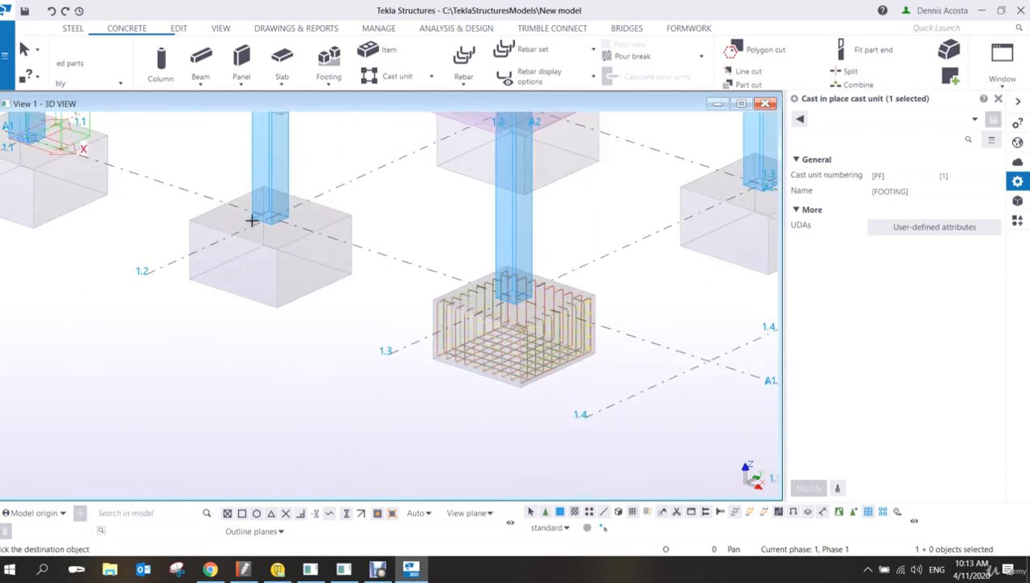
Copy the same reinforcement to the pad footings at A1/1.2 and A1/1.1.
click(285, 265)
click(99, 145)
scroll(222, 223, down, 4)
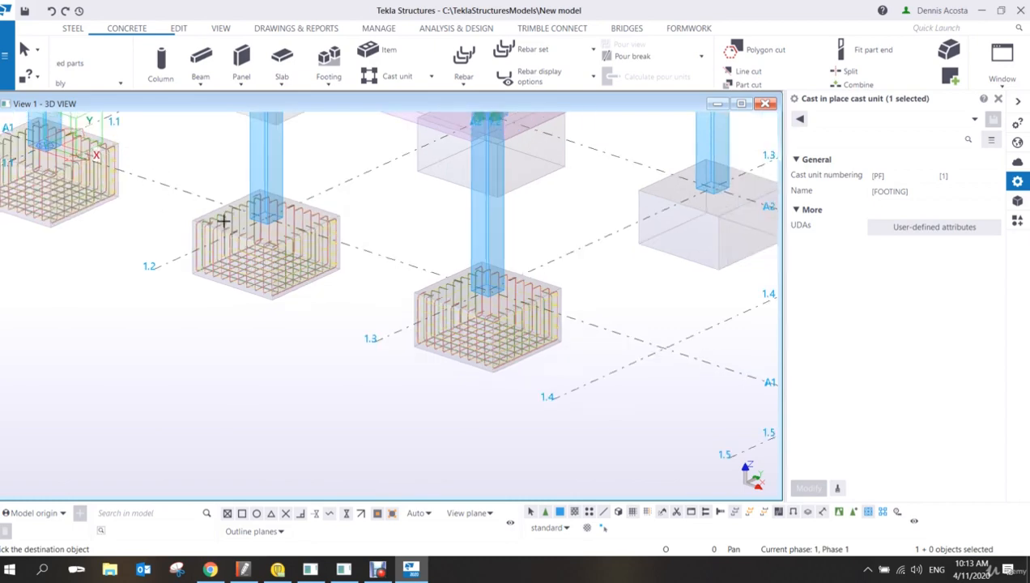
middle_drag(525, 304, 442, 276)
scroll(419, 271, down, 3)
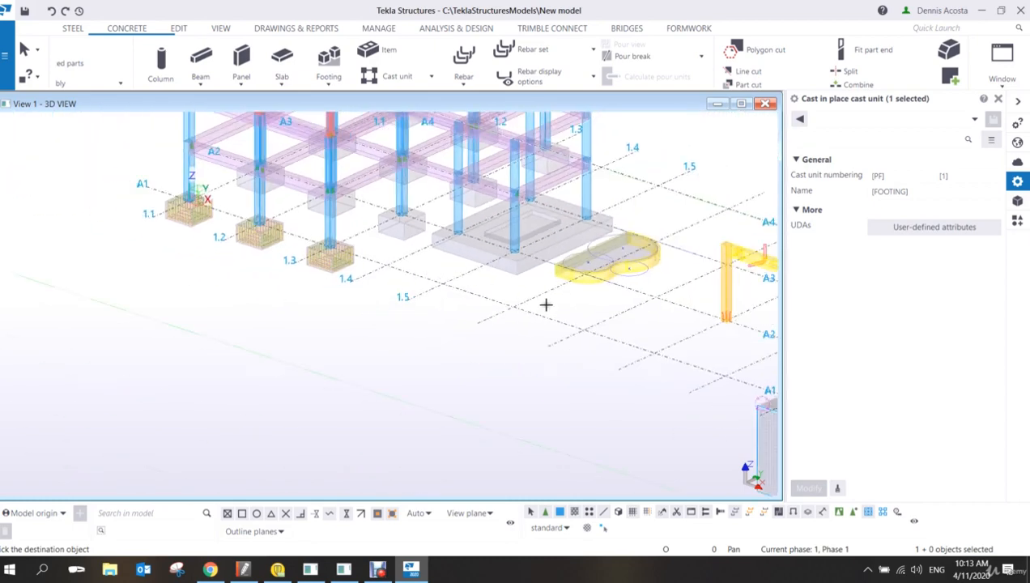
middle_drag(615, 311, 475, 275)
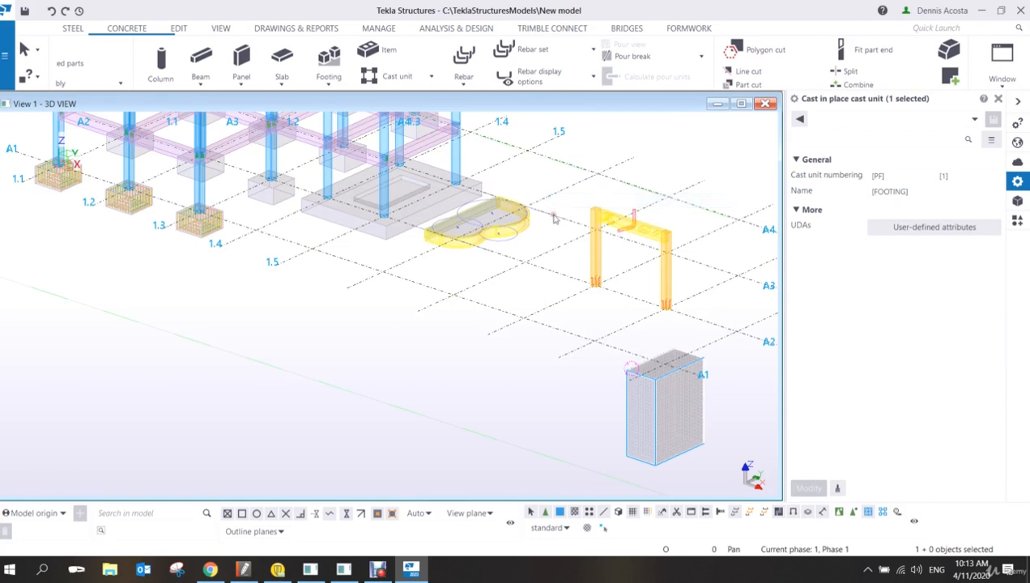
Check the rebar copied into the three A1 footings and undo the copies.
scroll(416, 298, up, 2)
middle_drag(208, 241, 569, 351)
scroll(496, 295, up, 5)
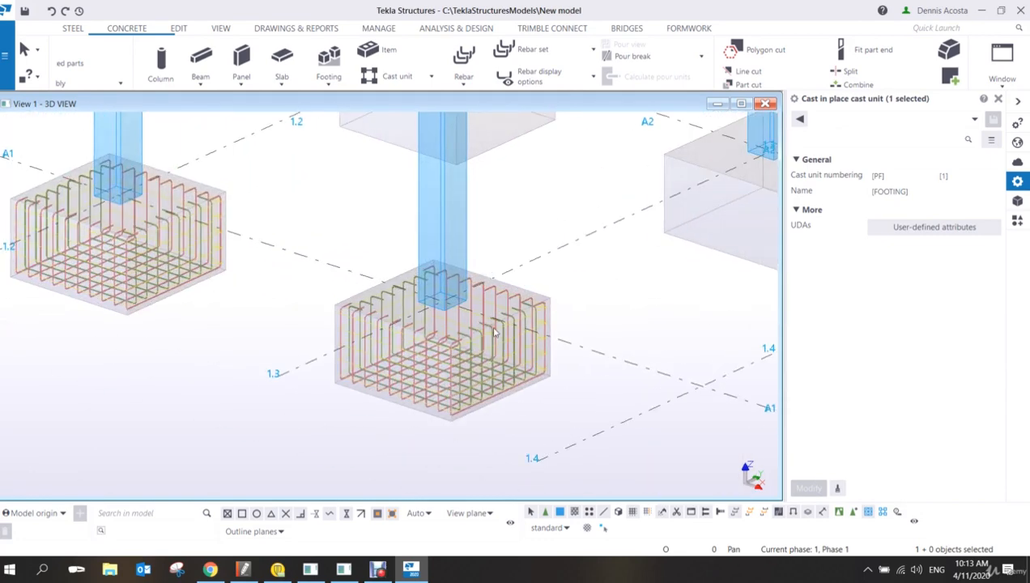
scroll(490, 335, down, 2)
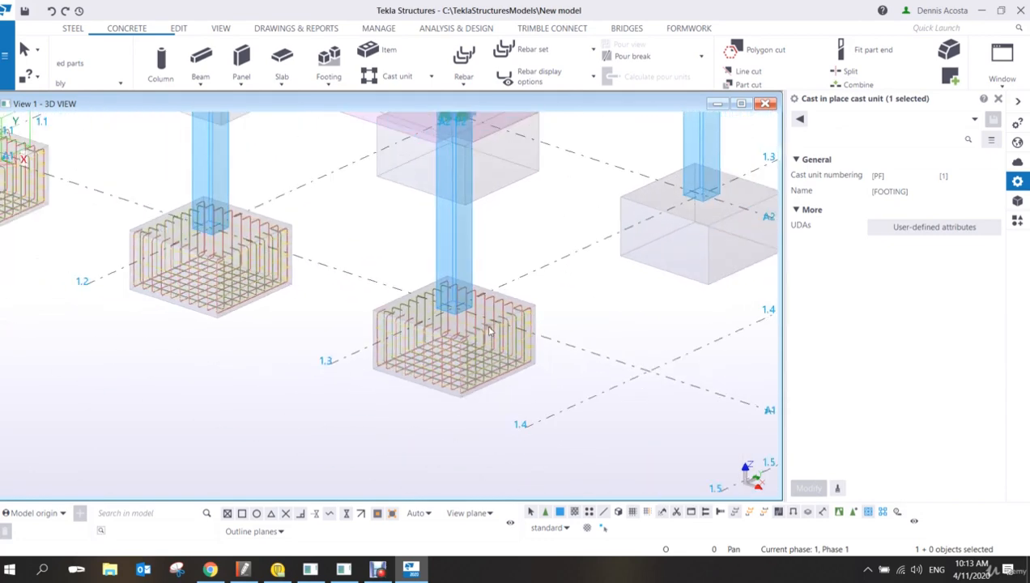
scroll(492, 333, down, 4)
middle_drag(494, 332, 478, 306)
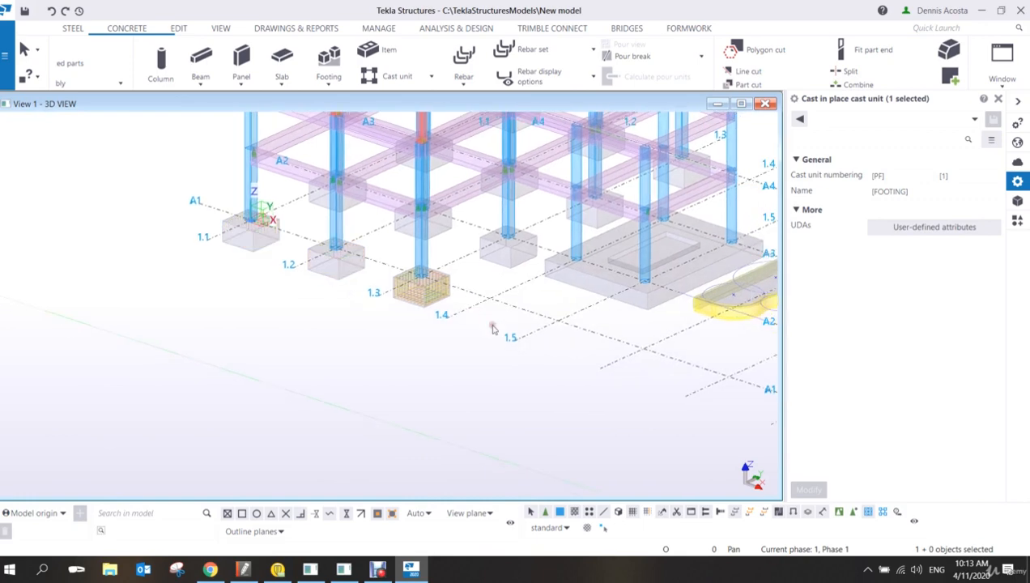
Select the large reinforced block near the end of grid line A1 and copy all its content to the footing at A1/1.3.
middle_drag(560, 347, 329, 209)
middle_drag(624, 359, 269, 228)
scroll(470, 232, up, 2)
click(452, 167)
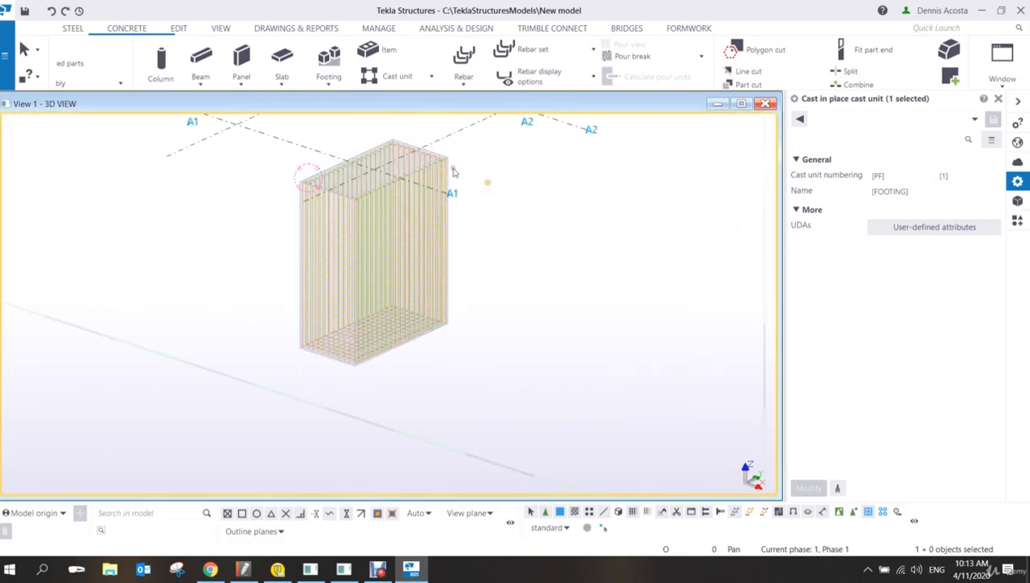
scroll(451, 159, up, 3)
scroll(452, 160, up, 3)
click(452, 150)
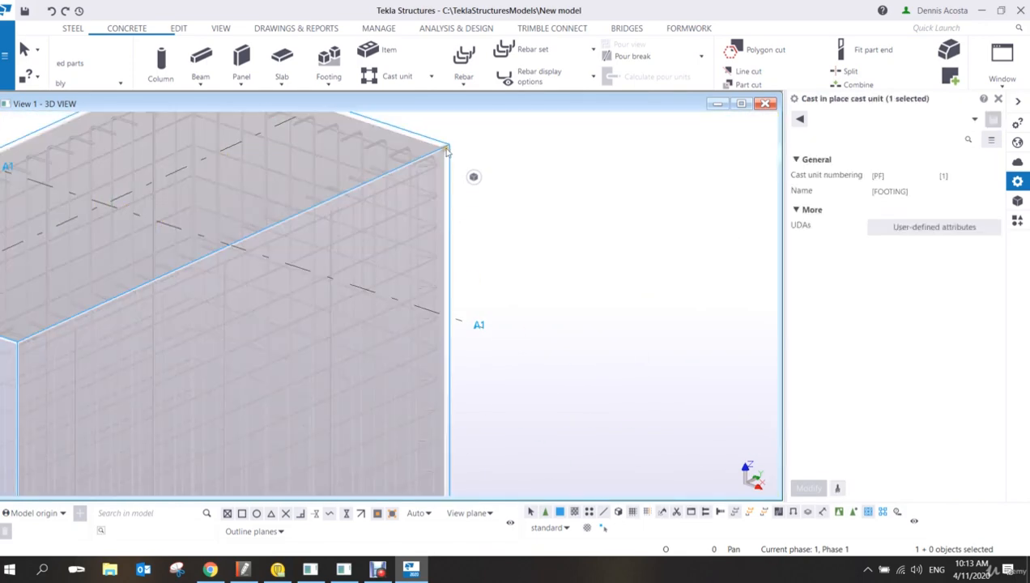
right_click(449, 154)
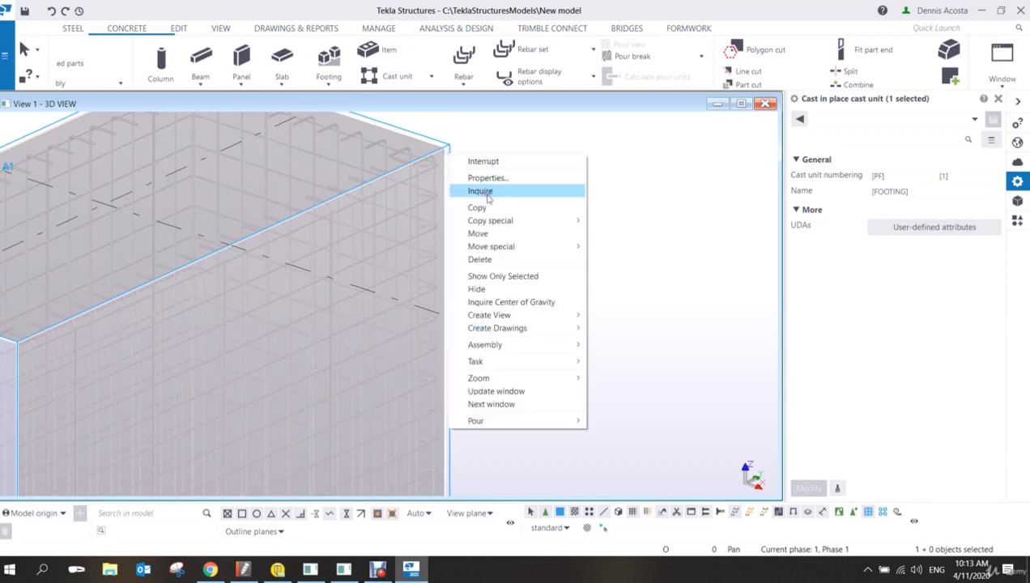
mouse_move(502, 220)
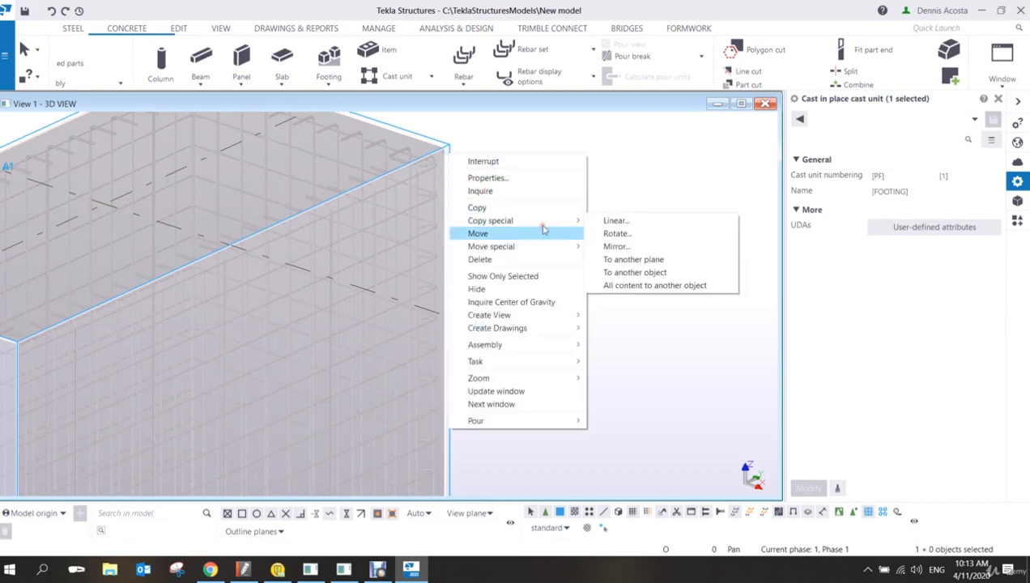
click(617, 286)
scroll(600, 290, down, 5)
middle_drag(596, 356, 617, 365)
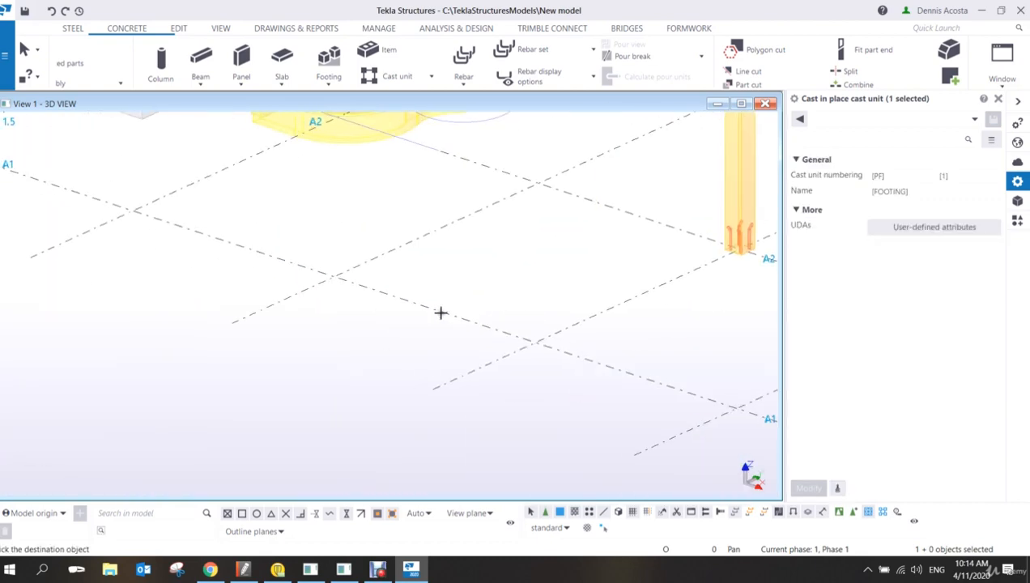
middle_drag(235, 243, 613, 349)
middle_drag(268, 205, 599, 329)
middle_drag(326, 288, 463, 278)
click(464, 288)
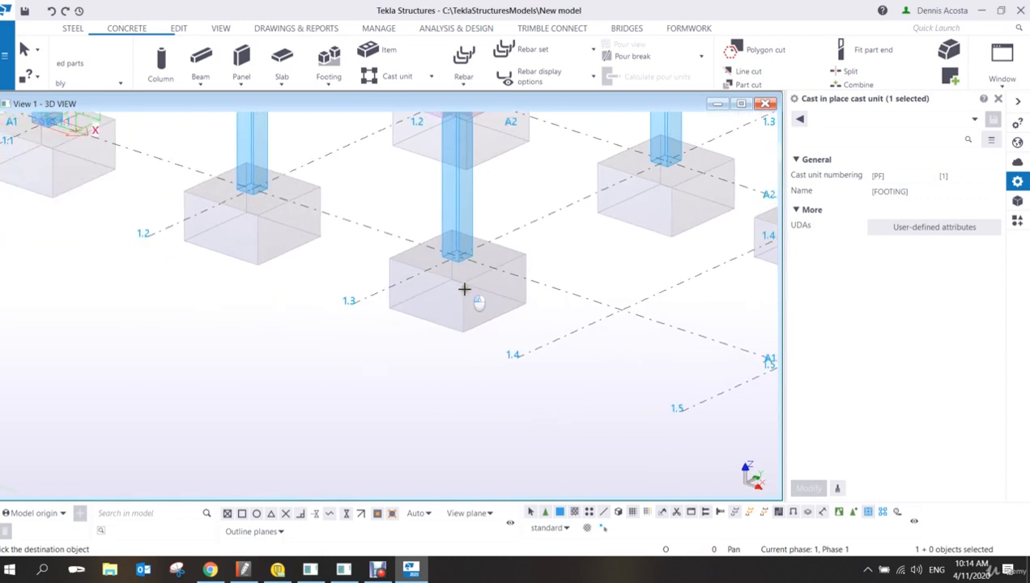
Copy the block's content to the footings at A1/1.2 and A1/1.1 and end the copy command.
click(308, 191)
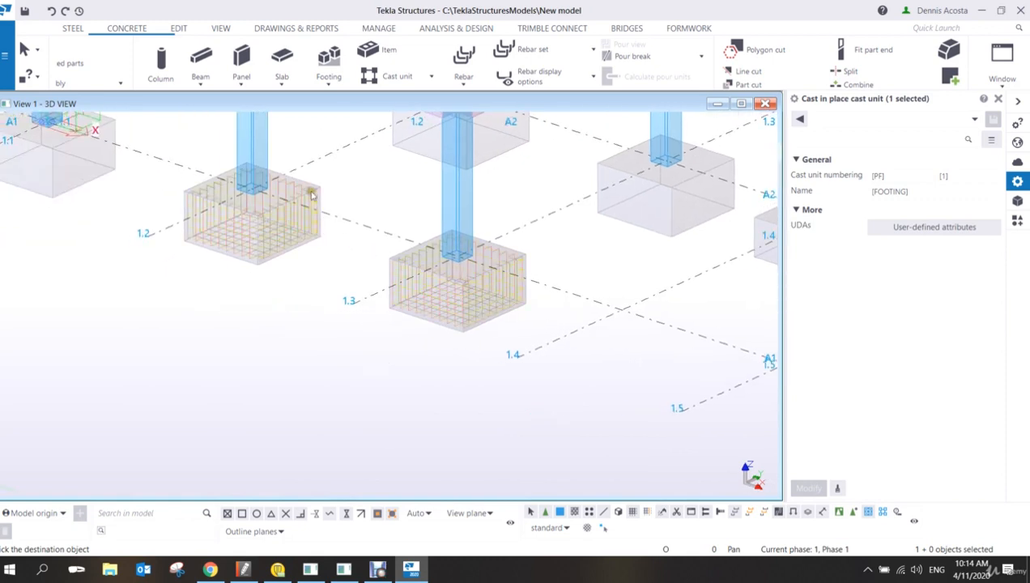
click(116, 130)
right_click(145, 140)
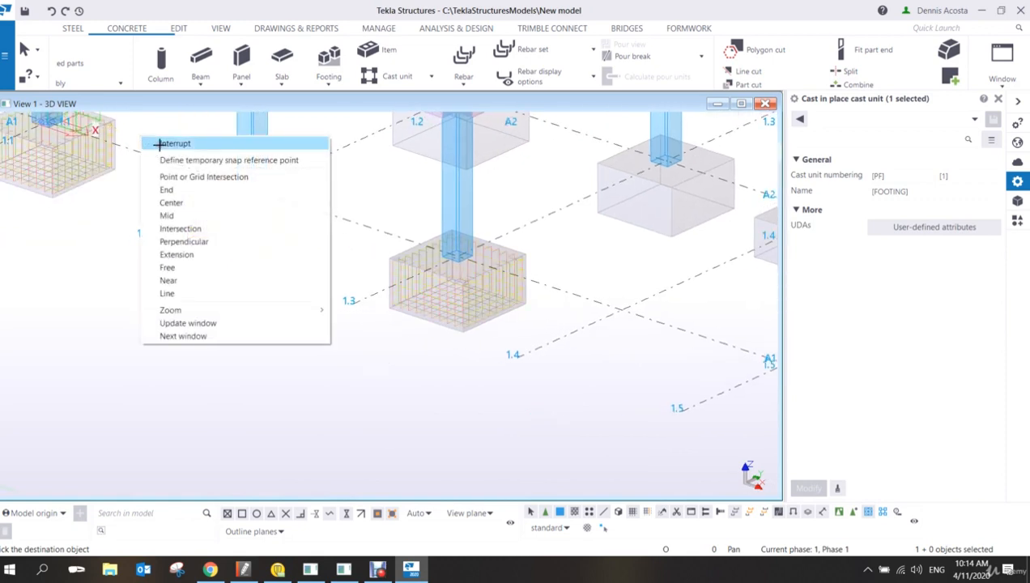
click(148, 143)
Examine the properties of the links and the green main bars in the A1/1.3 footing.
scroll(322, 279, down, 4)
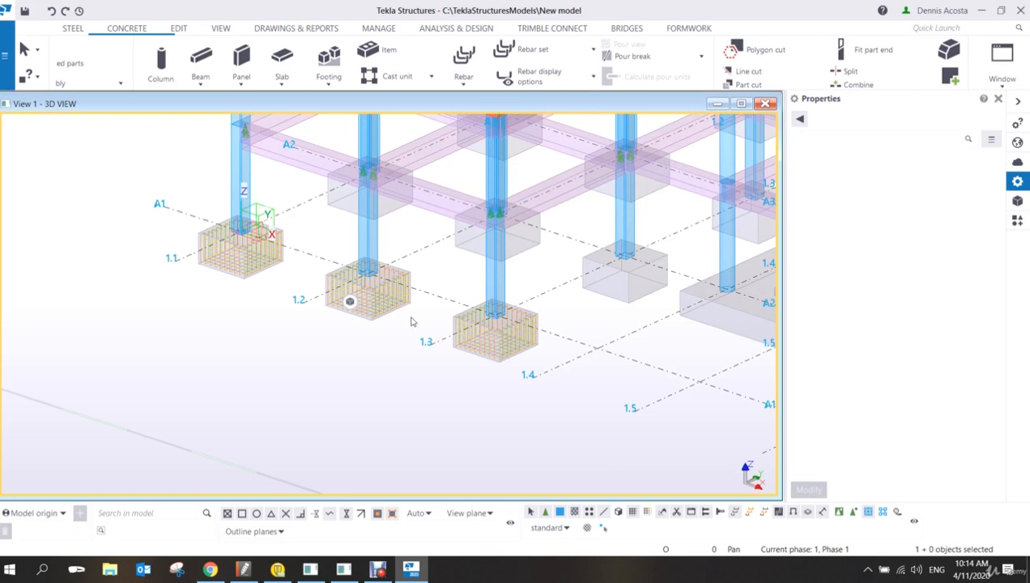
scroll(486, 361, up, 5)
click(575, 278)
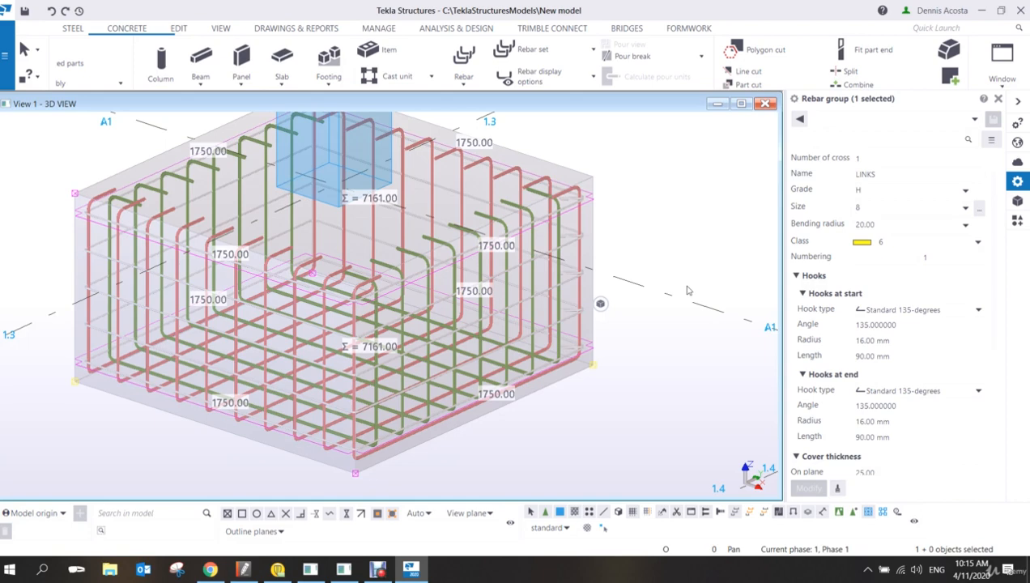
click(580, 203)
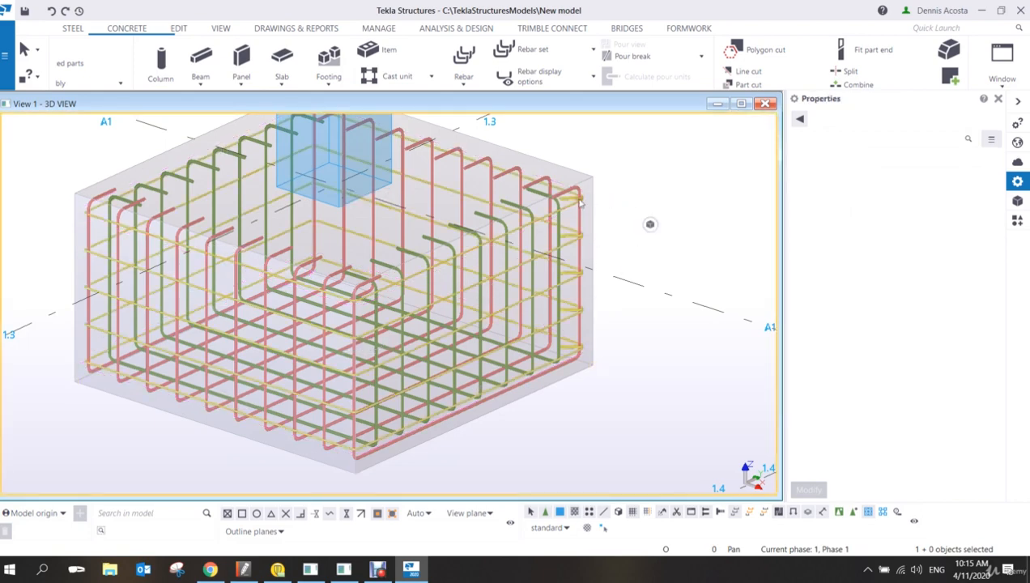
click(558, 233)
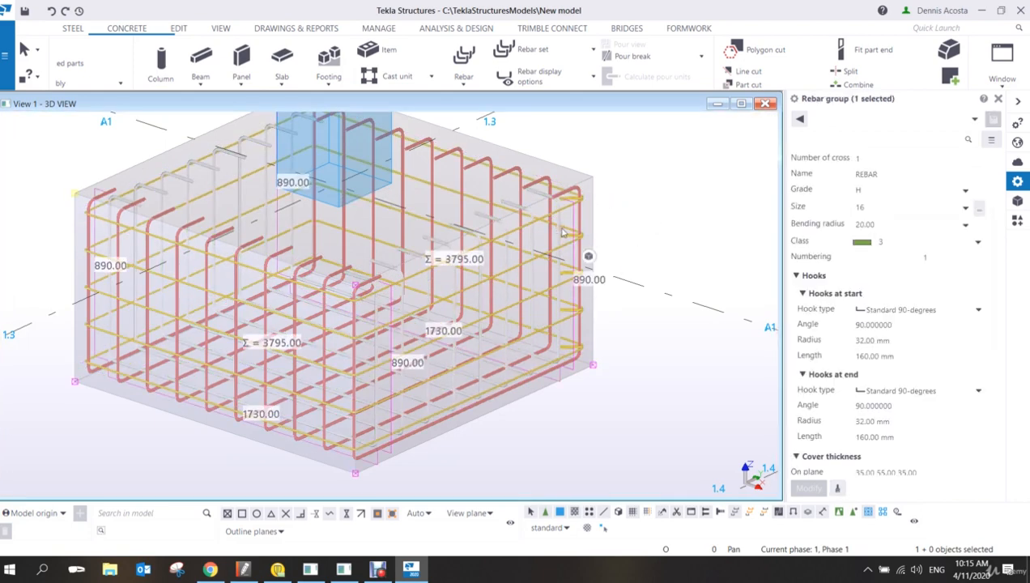
click(640, 212)
Inspect the red bars, green bars and links at the upper corner of the A1/1.3 footing and compare their hooks.
scroll(536, 189, up, 5)
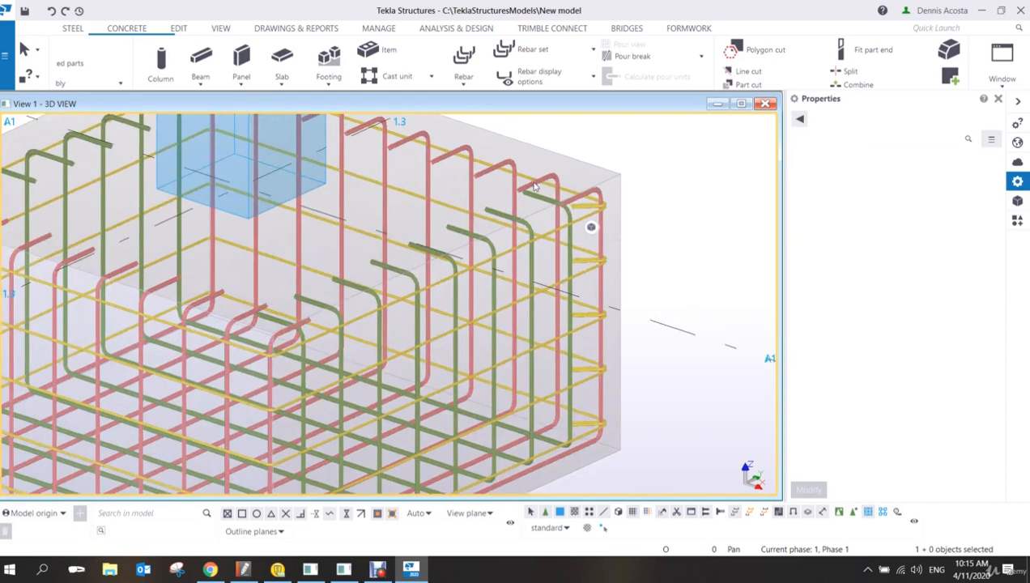
click(547, 186)
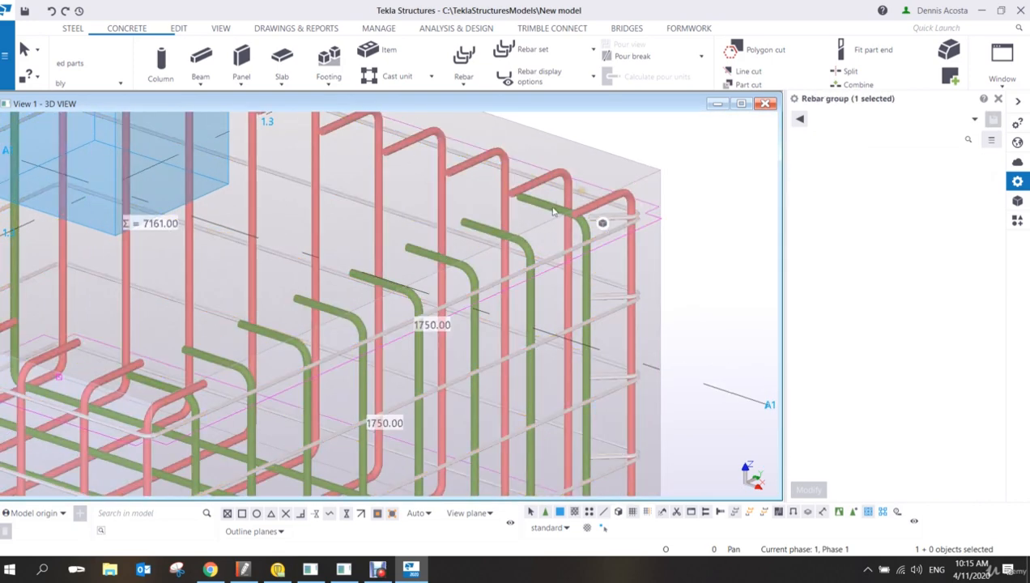
scroll(535, 262, down, 5)
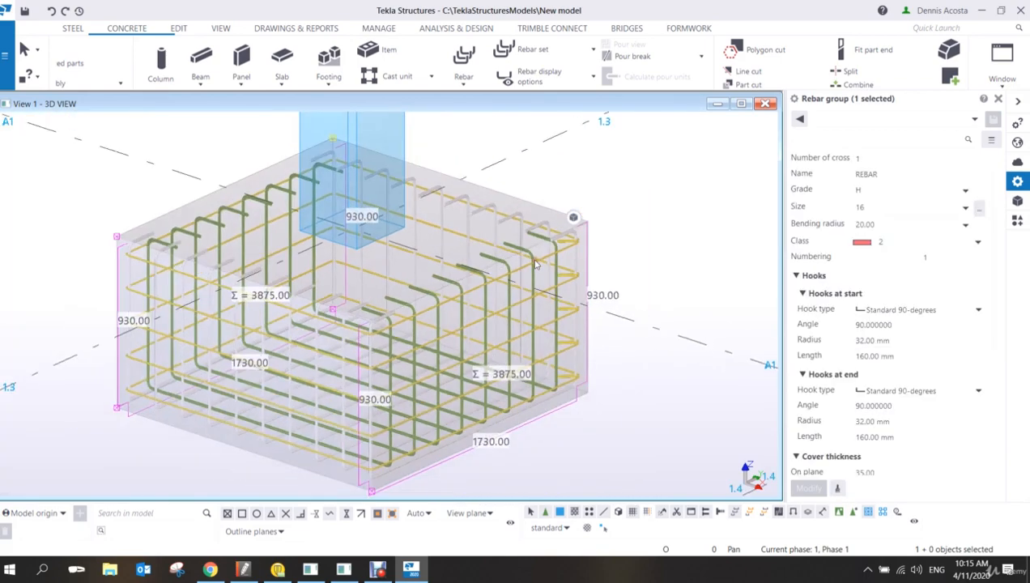
scroll(535, 262, up, 5)
click(591, 150)
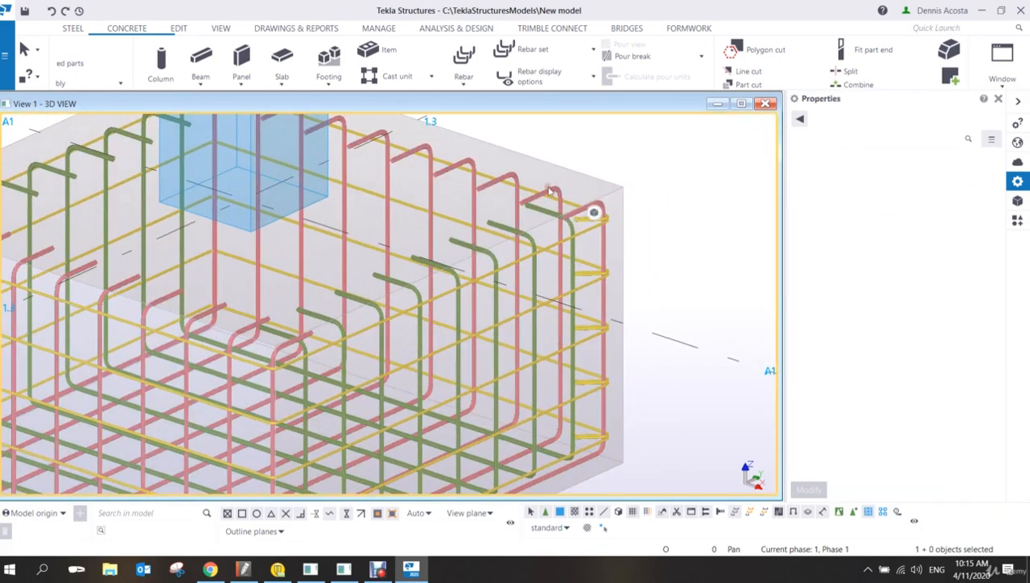
click(546, 189)
click(548, 213)
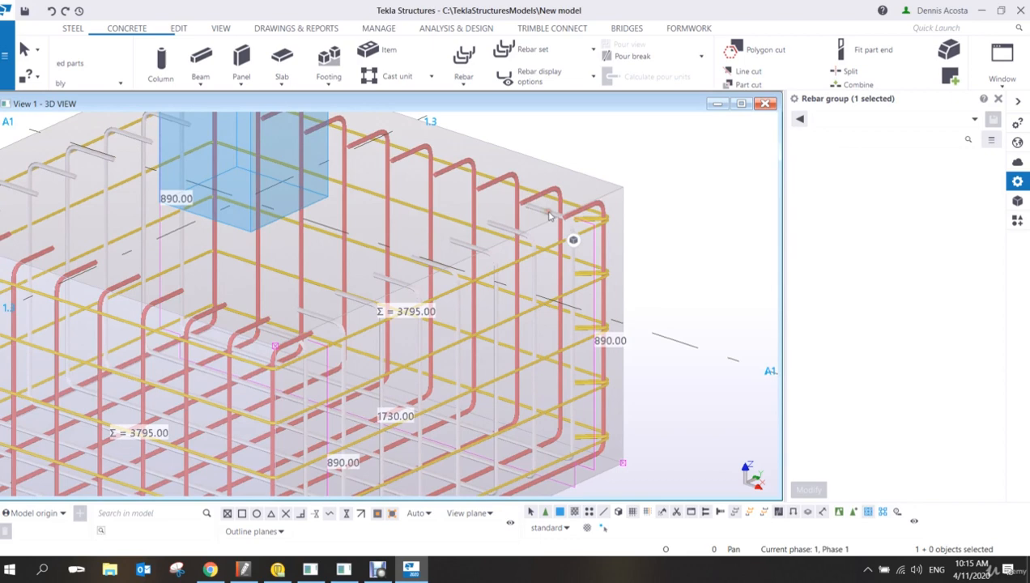
click(591, 221)
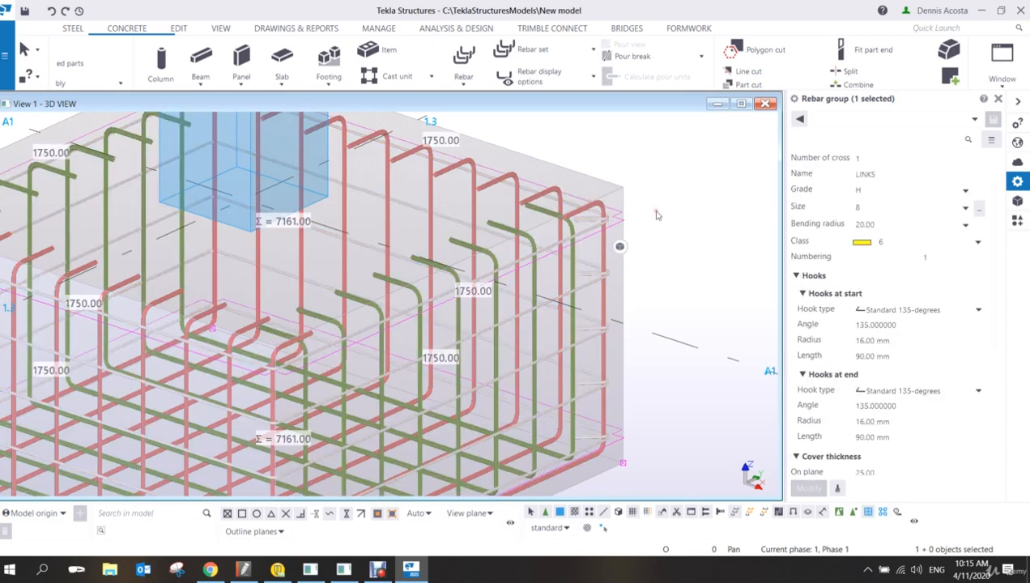
scroll(675, 264, down, 4)
scroll(677, 270, up, 5)
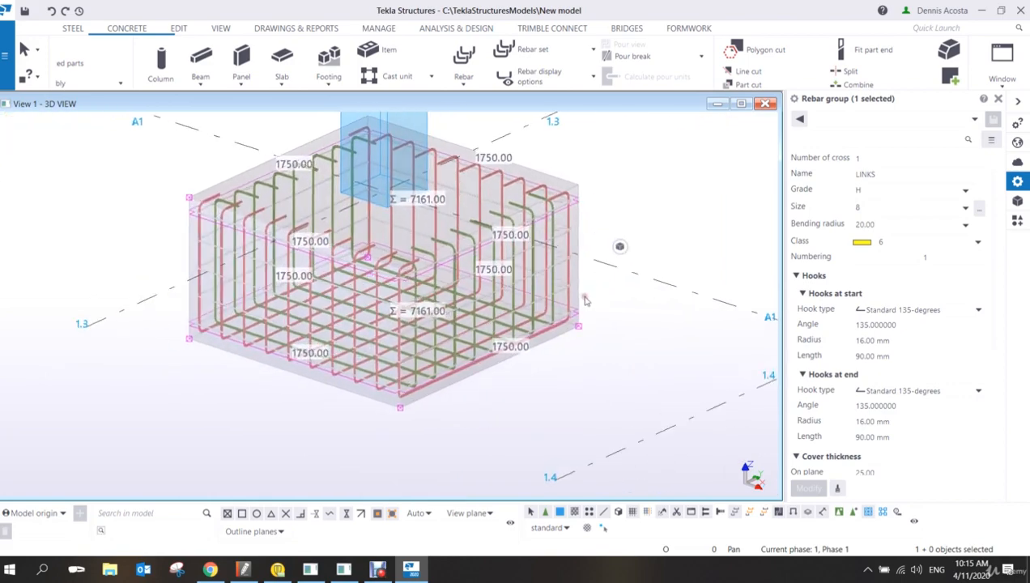
Delete the orange portal frame standing near the outer end of grid line A2.
scroll(400, 286, down, 5)
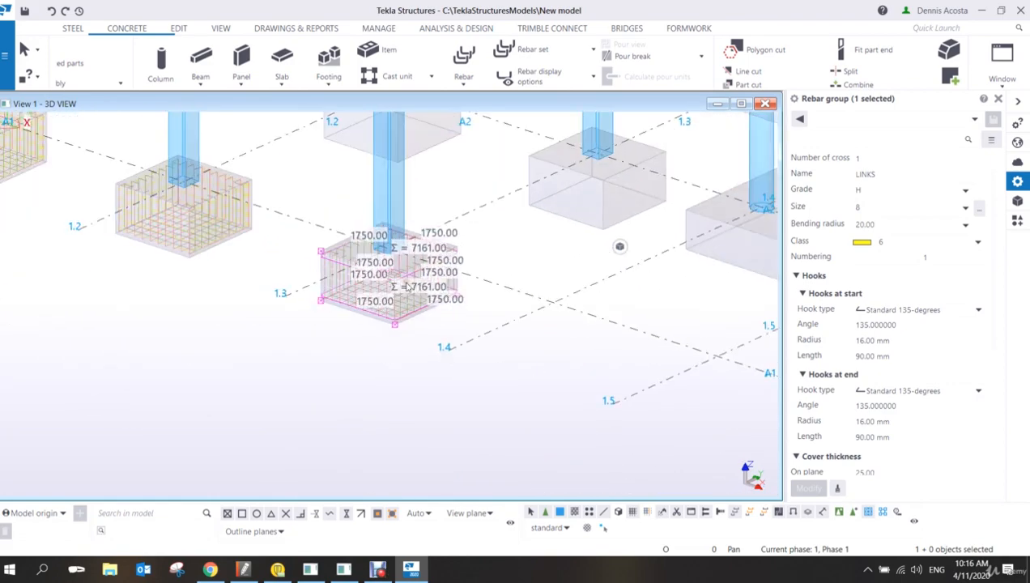
middle_drag(502, 282, 374, 281)
scroll(374, 281, down, 4)
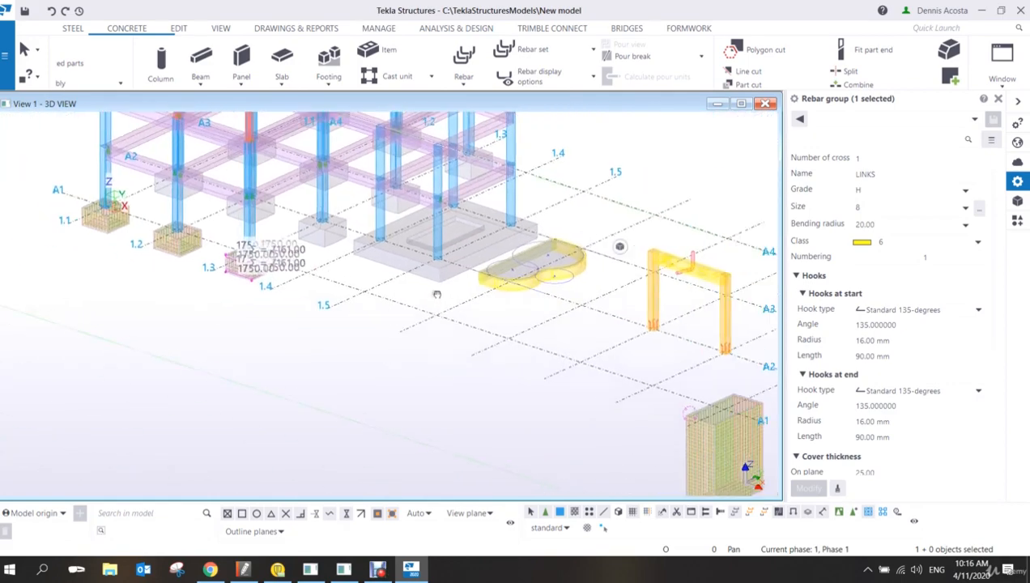
scroll(615, 304, up, 6)
scroll(641, 291, down, 2)
drag(431, 128, 703, 429)
key(Delete)
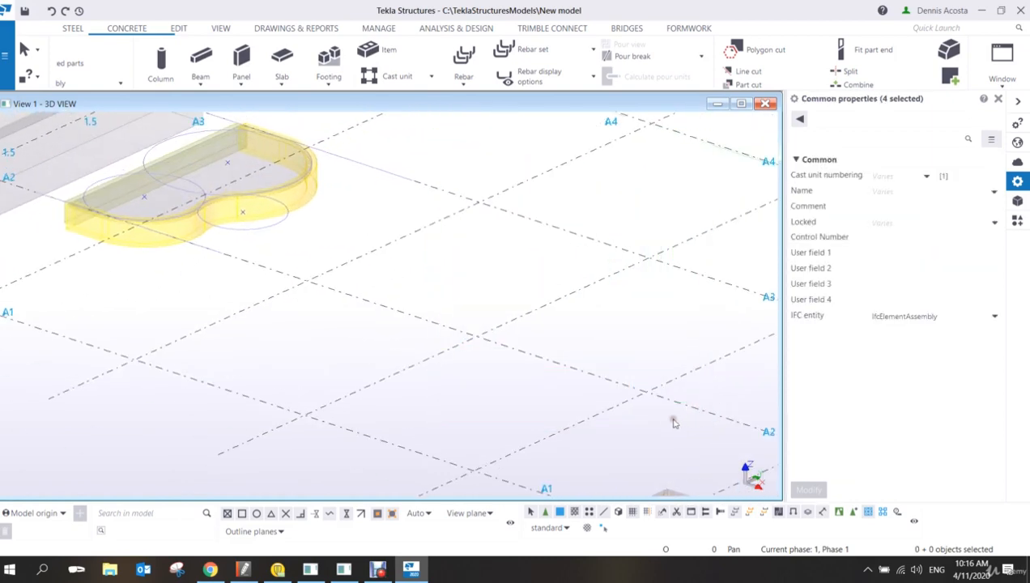
middle_drag(465, 367, 557, 385)
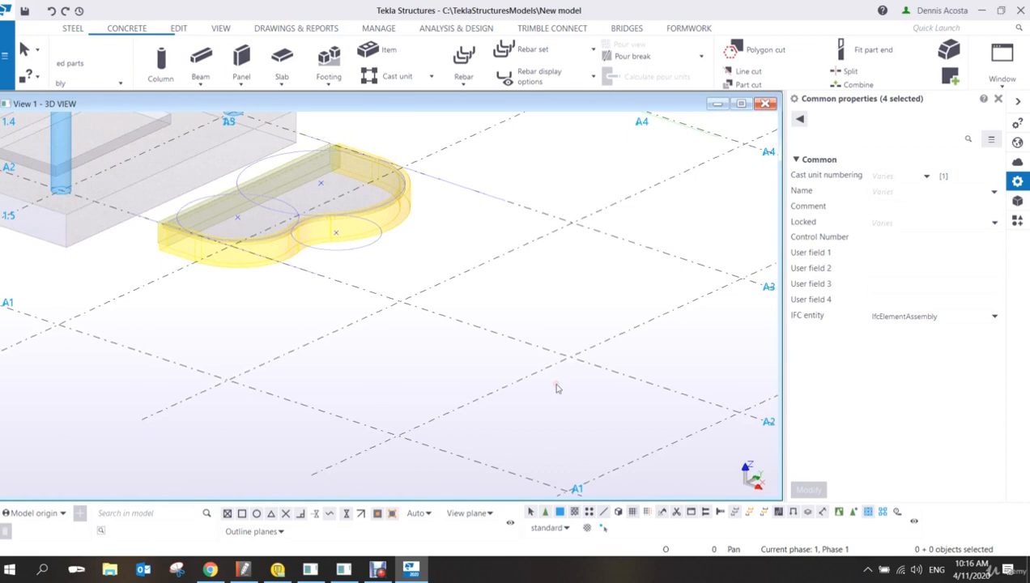
Review the reinforced pad footings along grid line A1 and the curved yellow beam beside the large footing.
scroll(555, 387, down, 6)
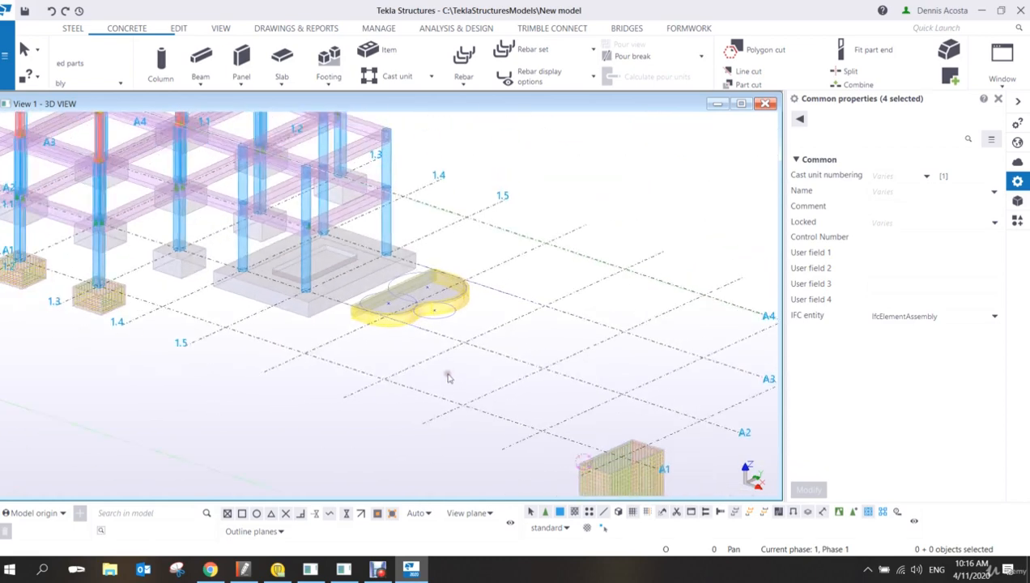
middle_drag(492, 396, 473, 370)
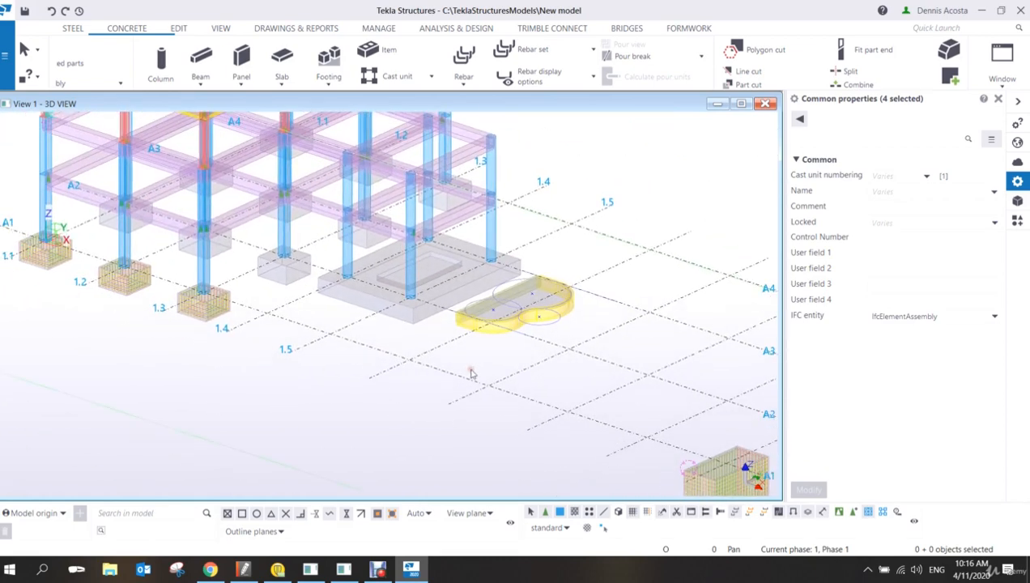
scroll(363, 358, up, 5)
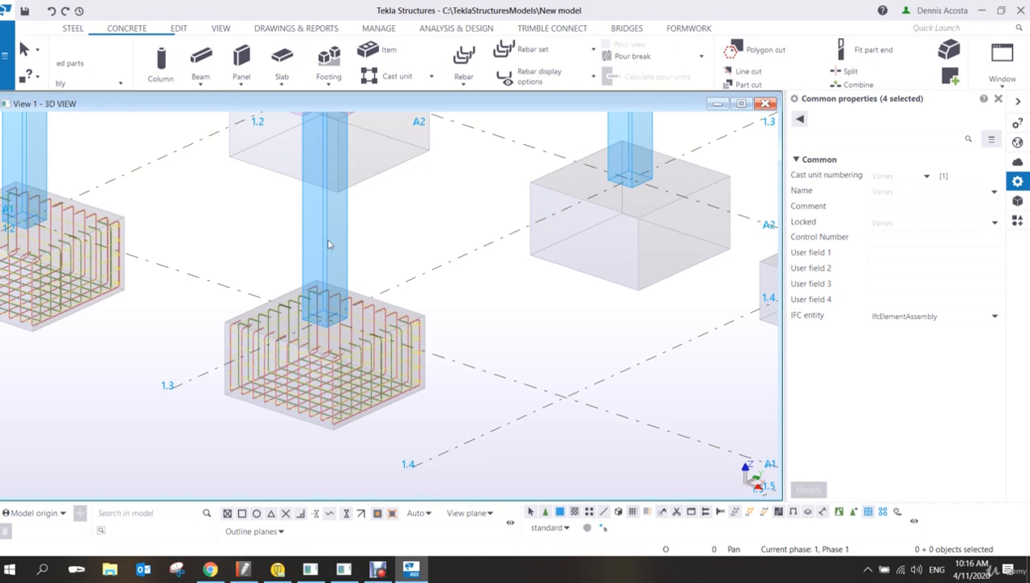
scroll(394, 348, down, 3)
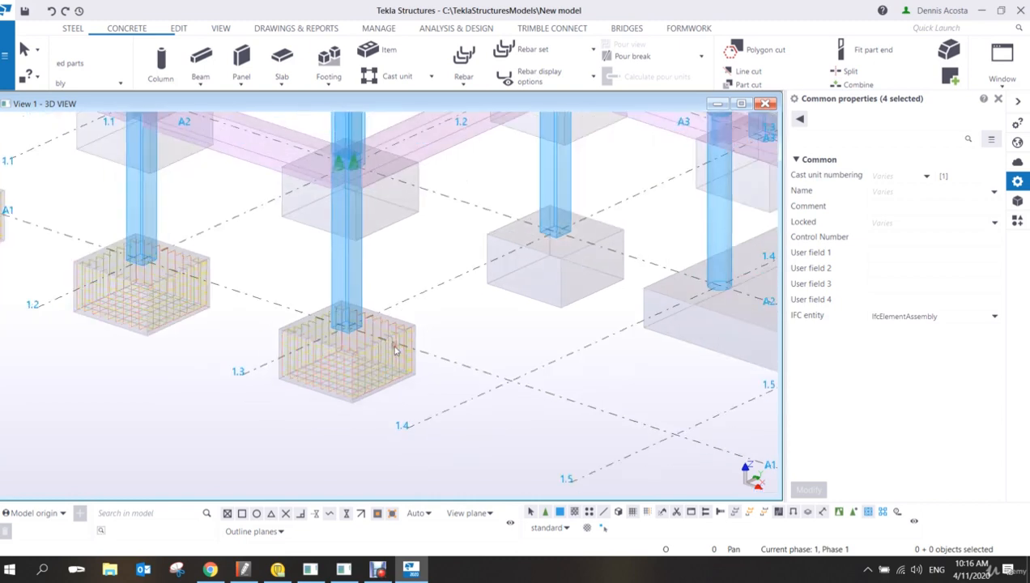
middle_drag(479, 366, 319, 324)
scroll(319, 325, up, 5)
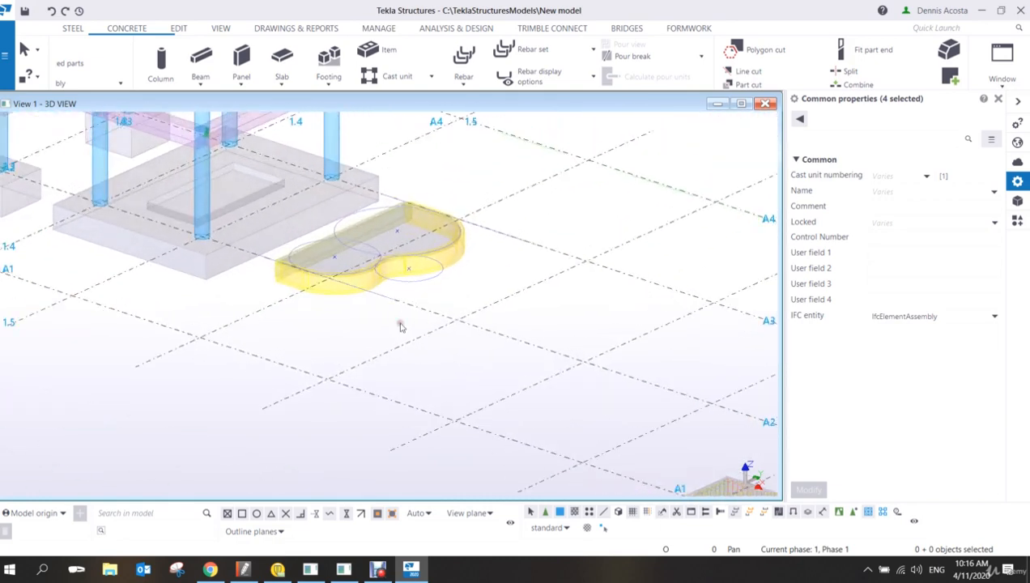
scroll(468, 312, up, 3)
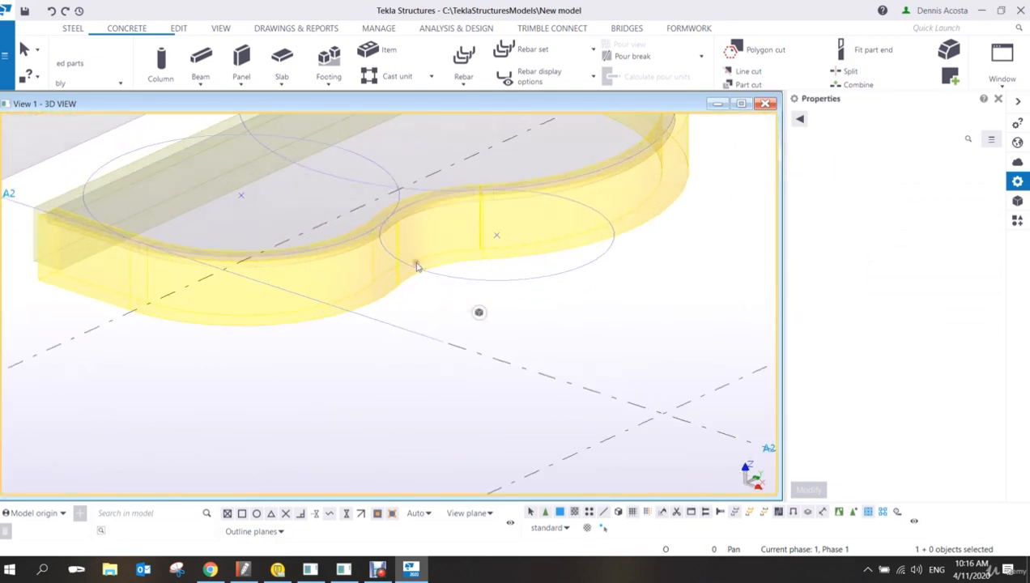
scroll(421, 307, down, 8)
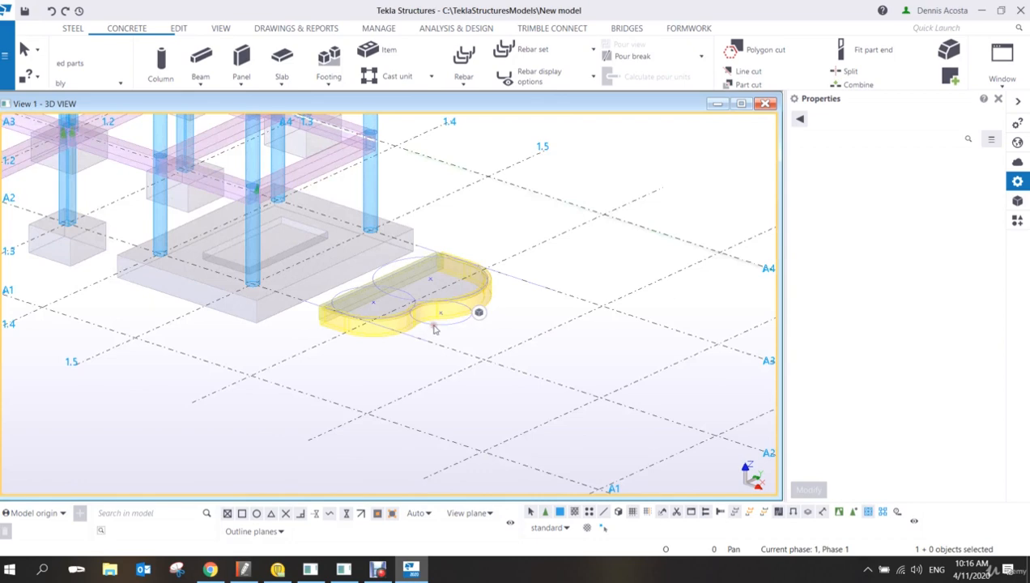
scroll(432, 326, up, 3)
scroll(432, 327, down, 5)
Resize the tall reinforced block at the outer end of grid line A1 to profile 2000*2000 with its bottom level at -1000 mm.
middle_drag(461, 355, 377, 332)
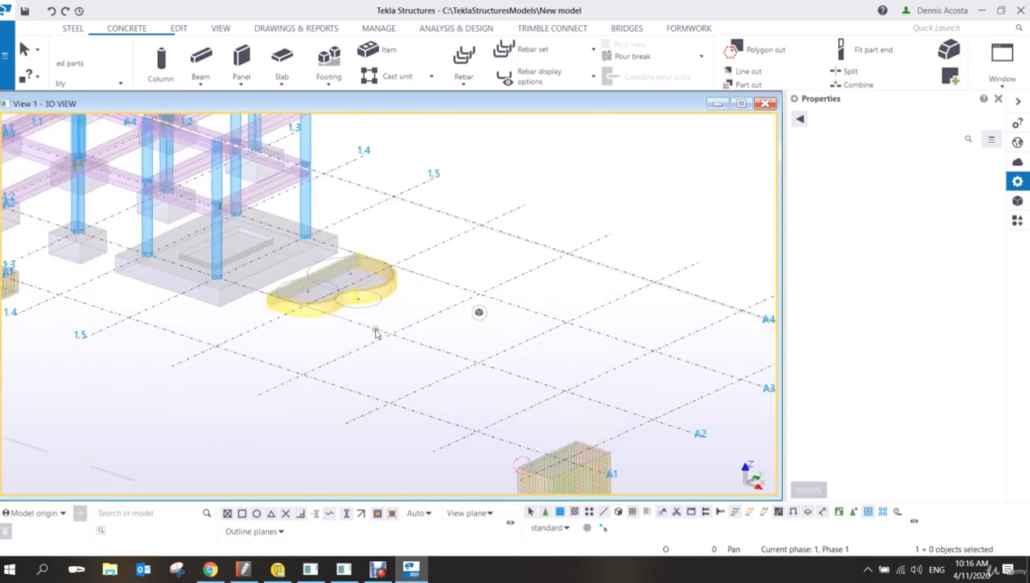
middle_drag(524, 367, 395, 320)
scroll(479, 310, up, 6)
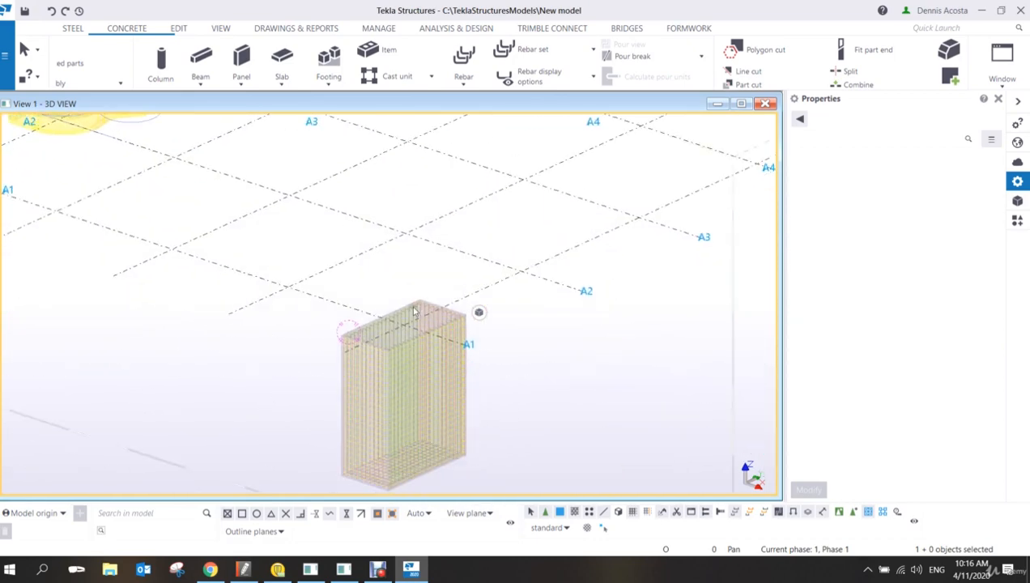
click(478, 308)
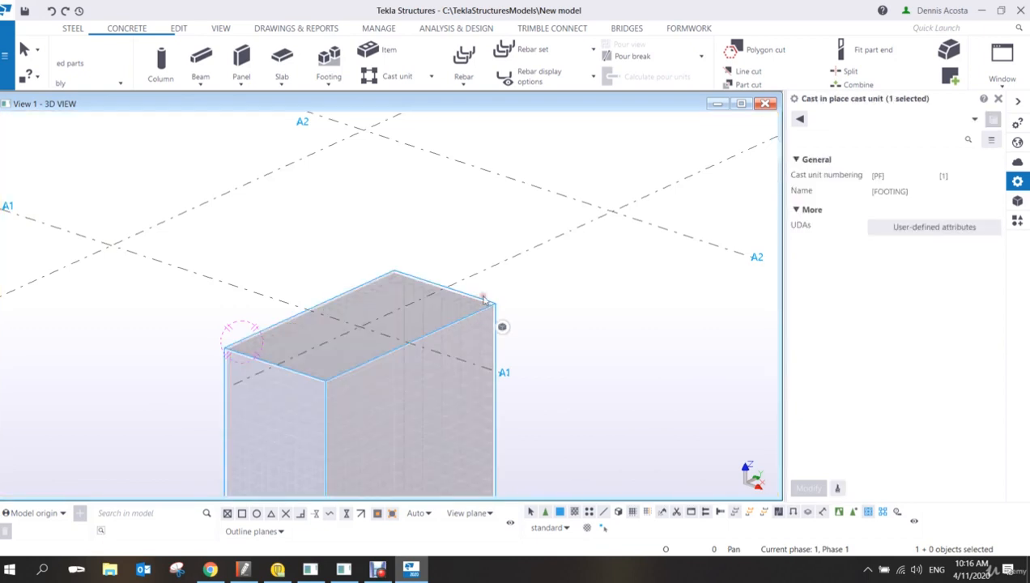
click(841, 512)
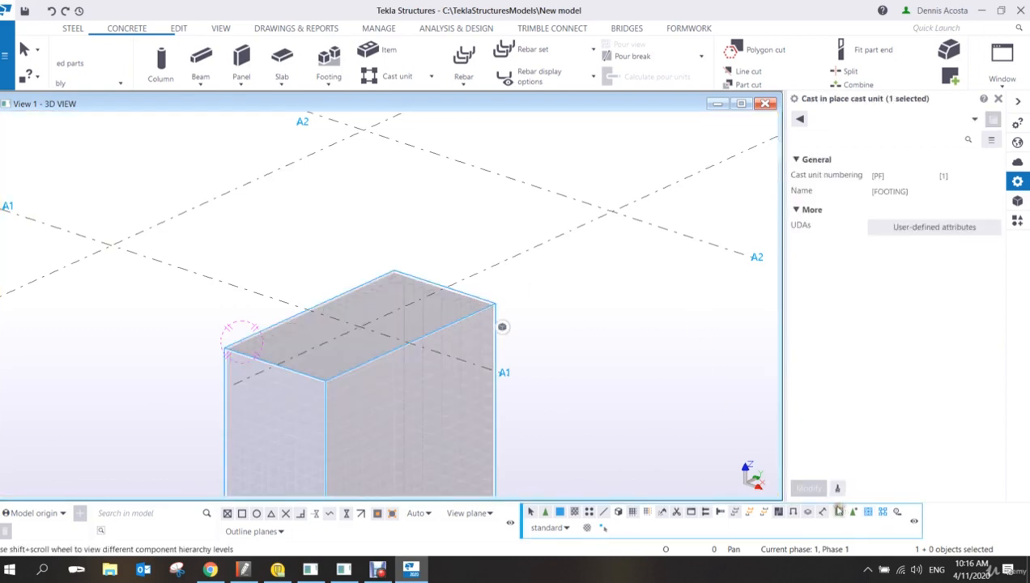
click(490, 308)
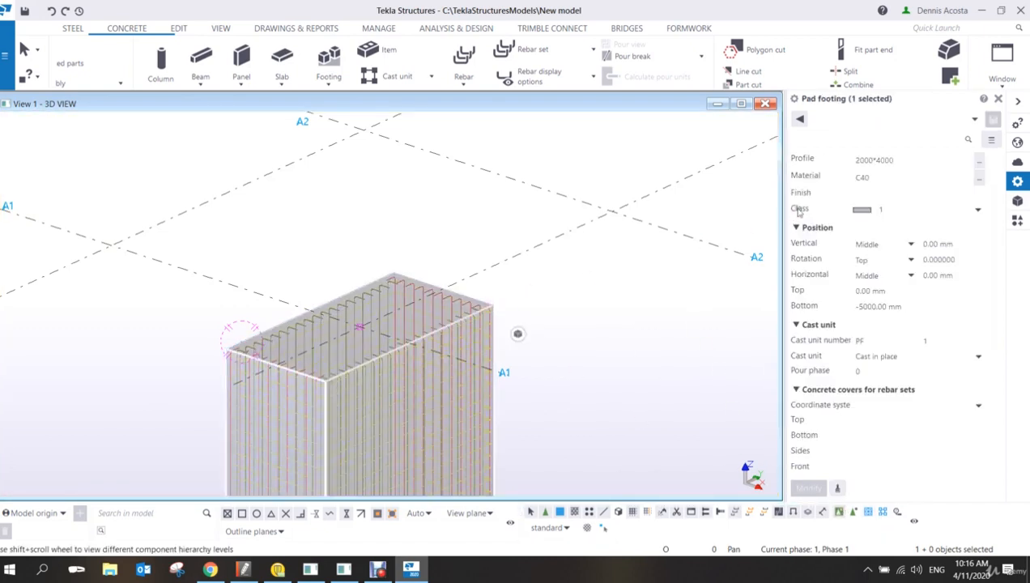
text(2000)
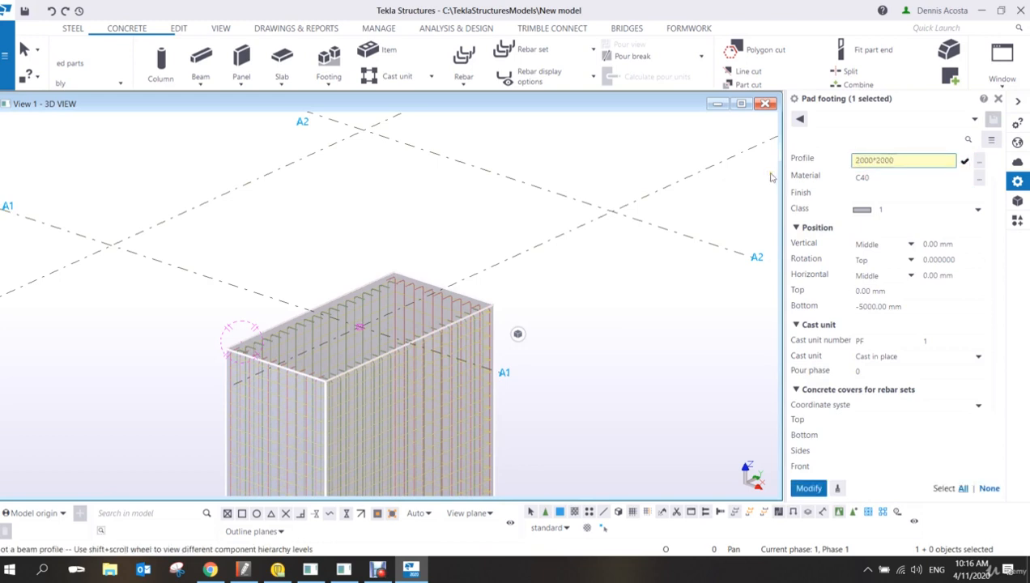
drag(860, 308, 991, 336)
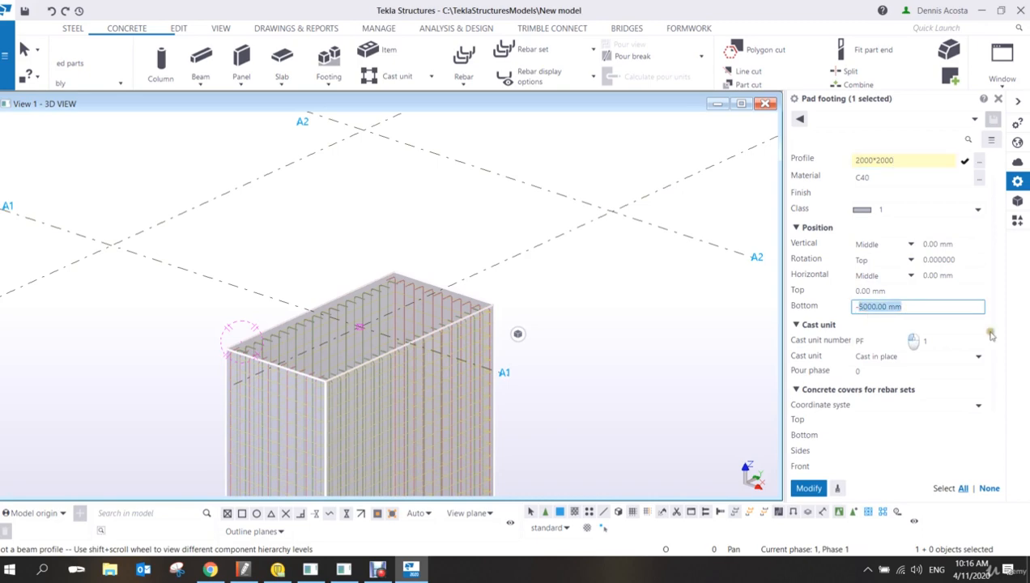
text(1000)
key(Return)
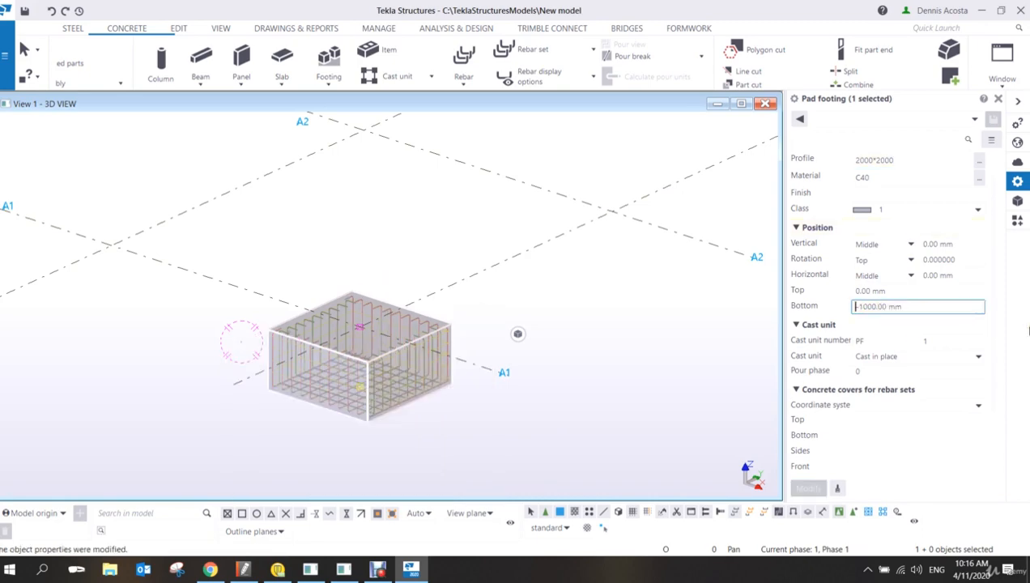
Save the model with the resized footing.
scroll(371, 364, down, 2)
scroll(372, 364, down, 3)
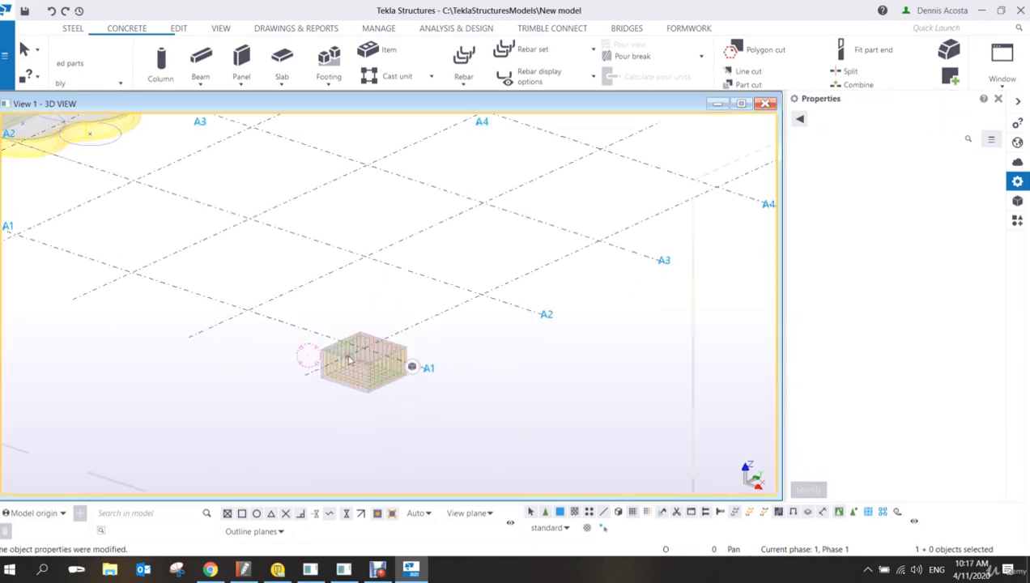
middle_drag(428, 349, 497, 379)
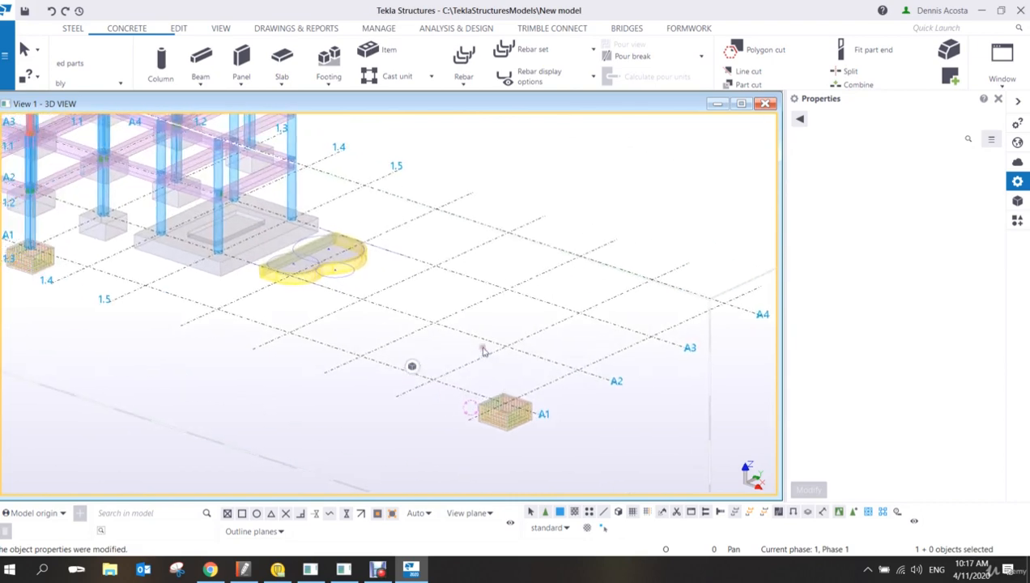
middle_drag(479, 345, 494, 367)
click(30, 11)
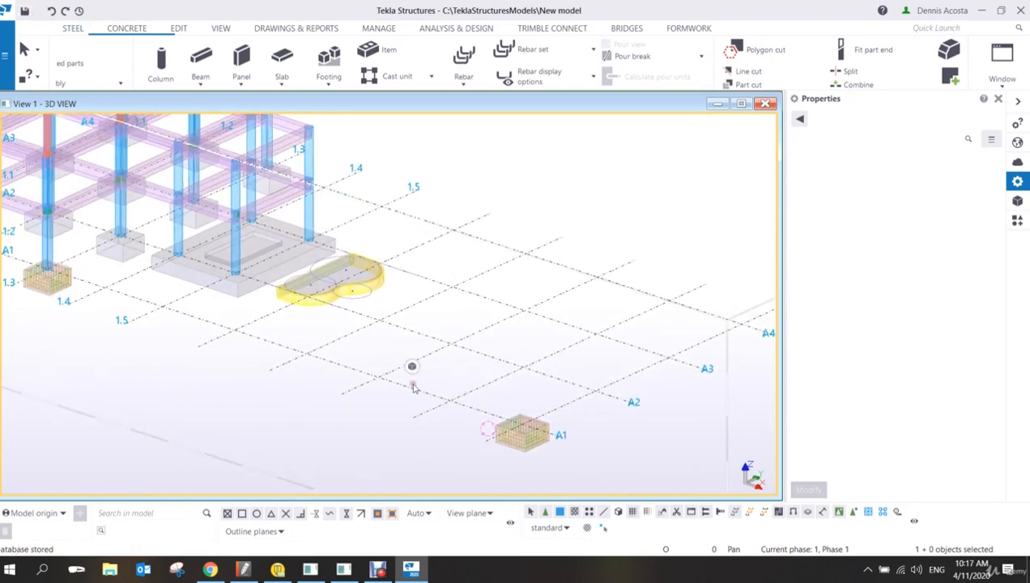
Model a 5000 mm concrete beam along grid line A2 between two neighbouring grid intersections and end the beam command.
scroll(437, 384, up, 5)
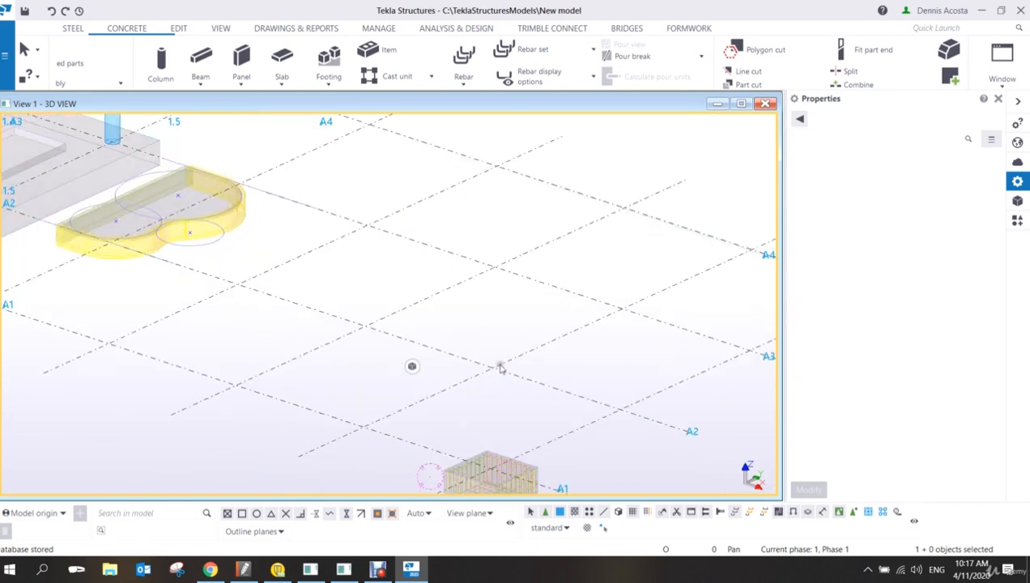
middle_drag(308, 283, 326, 292)
scroll(342, 333, up, 1)
mouse_move(346, 365)
ctrl+middle_down()
mouse_move(426, 357)
mouse_move(457, 377)
mouse_move(460, 361)
mouse_move(437, 345)
mouse_move(441, 320)
mouse_move(476, 316)
ctrl+middle_up()
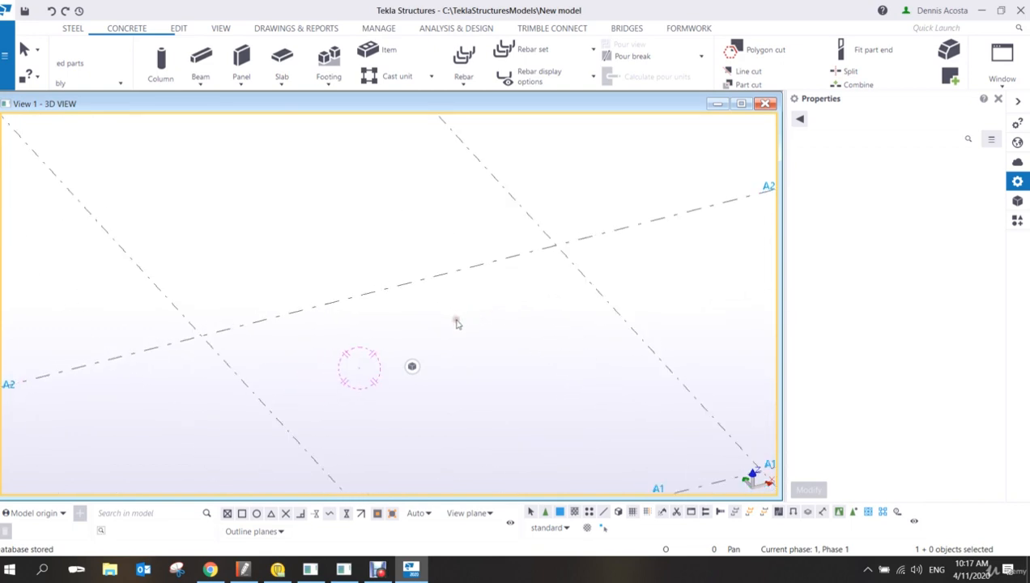
scroll(459, 323, down, 1)
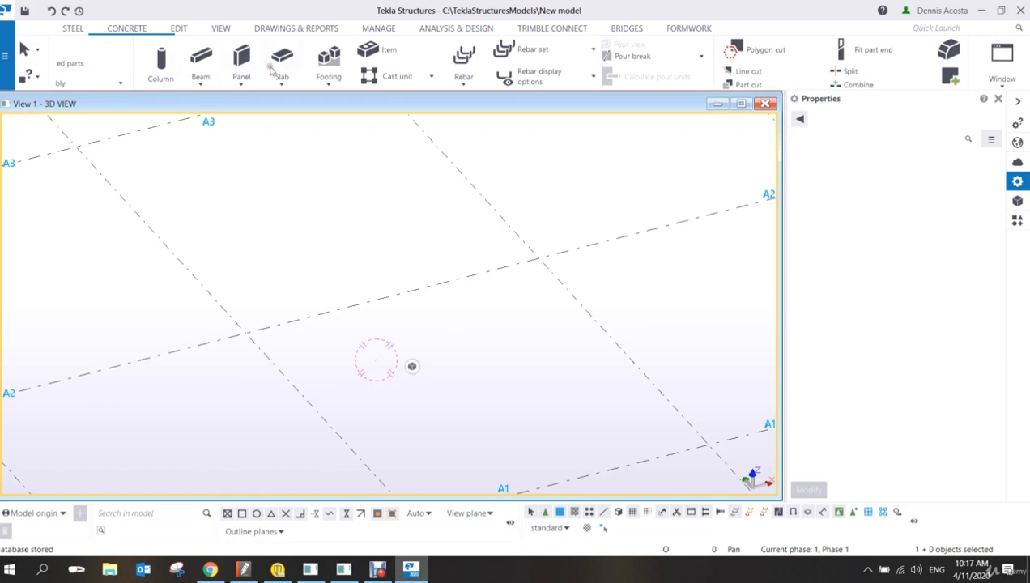
click(198, 64)
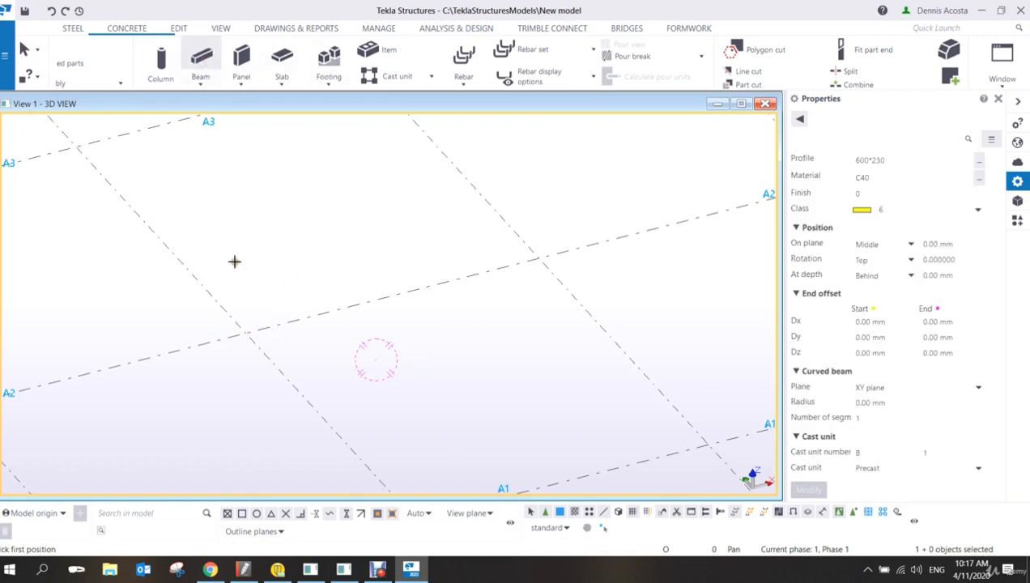
click(245, 334)
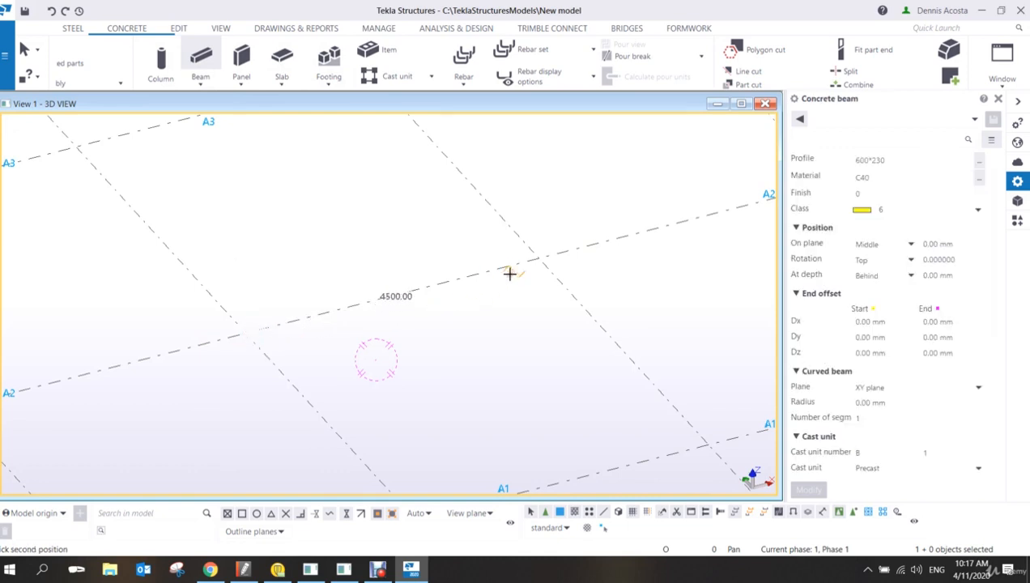
click(536, 259)
right_click(565, 217)
click(569, 219)
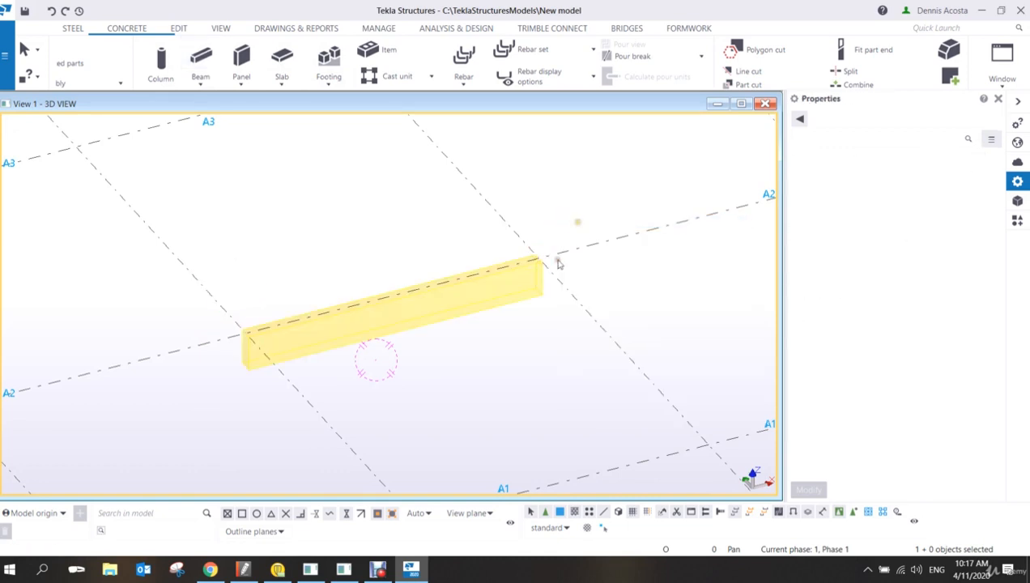
Set the profile of the new beam on grid line A2 to 800*500.
click(534, 284)
click(900, 159)
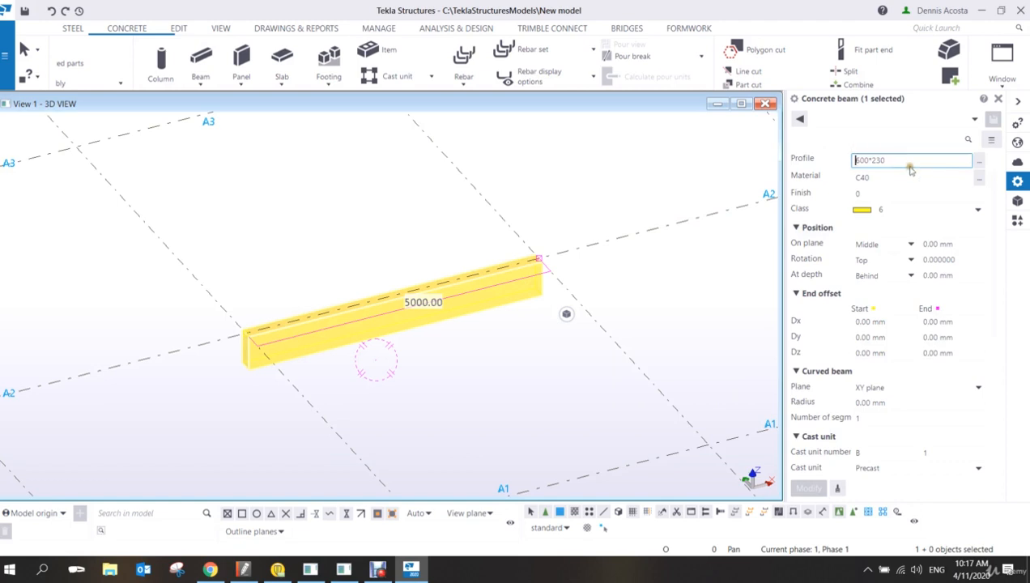
double_click(903, 162)
text(6)
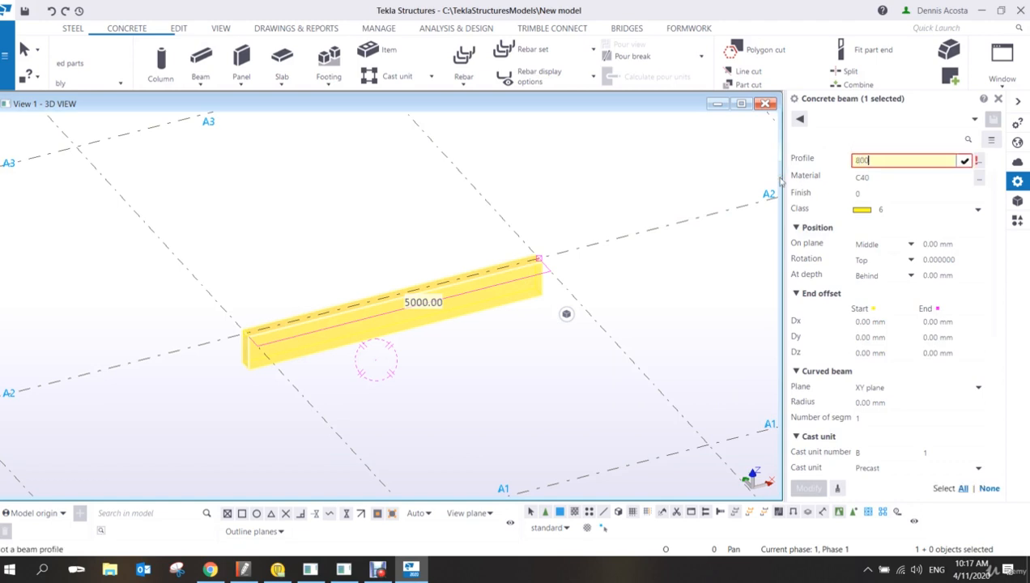
text(00*500)
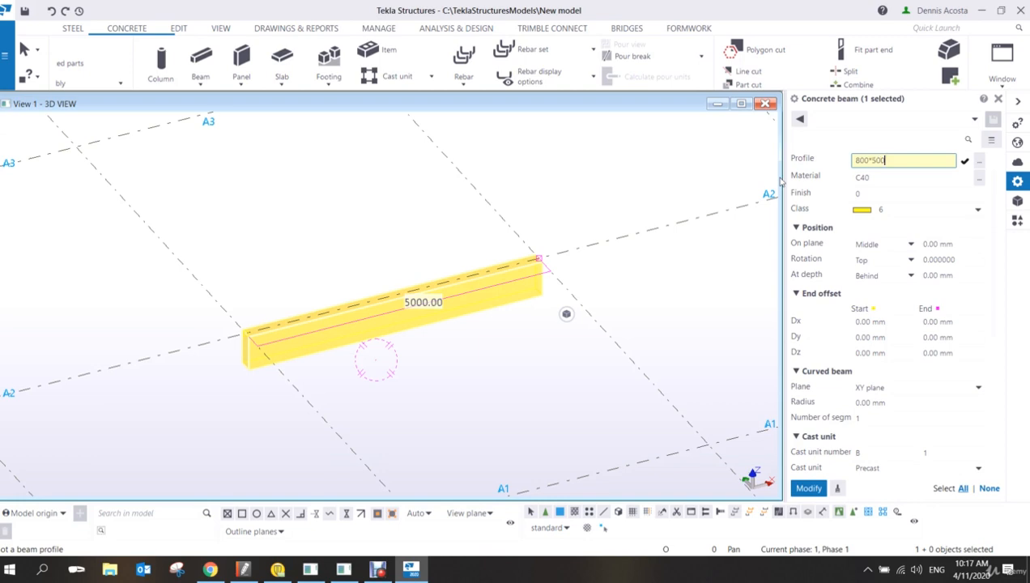
key(Return)
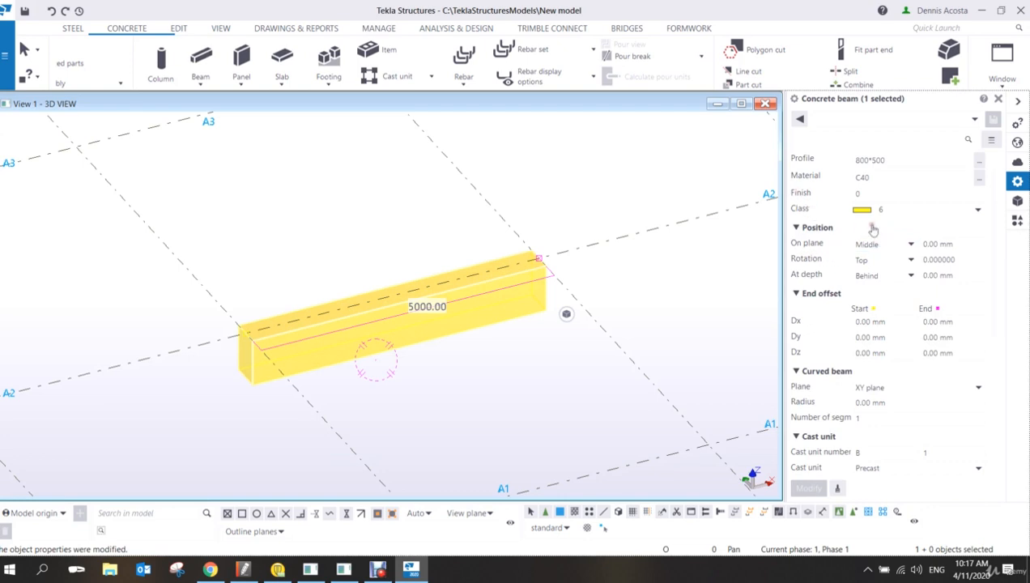
Change the beam's class to 1, apply the modification and deselect the beam.
click(899, 209)
click(909, 237)
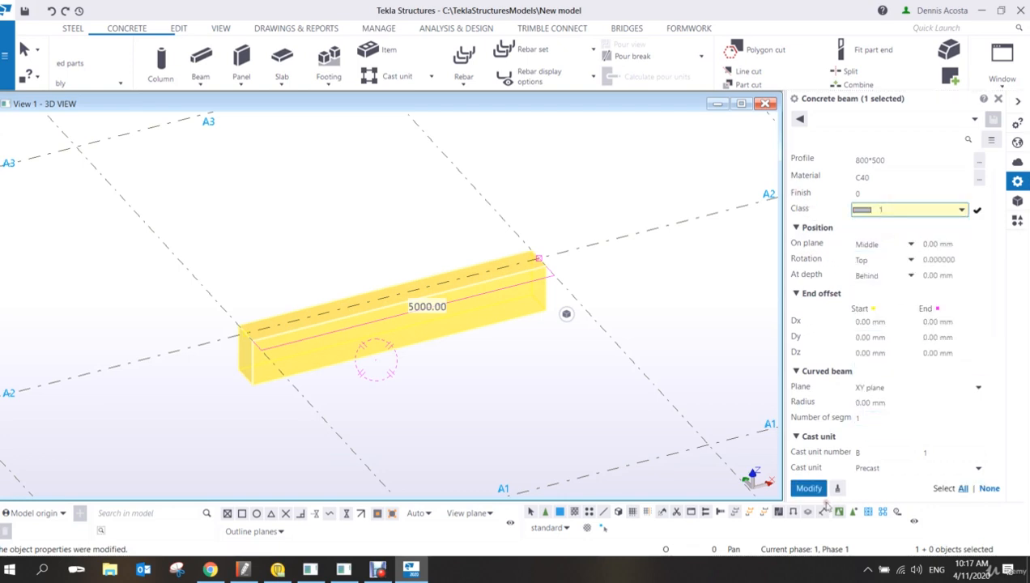
click(807, 487)
click(390, 325)
Create a separate 3D part view of the 800*500 beam and enlarge its window to fill most of the modelling area.
scroll(391, 326, up, 3)
middle_drag(434, 324, 438, 294)
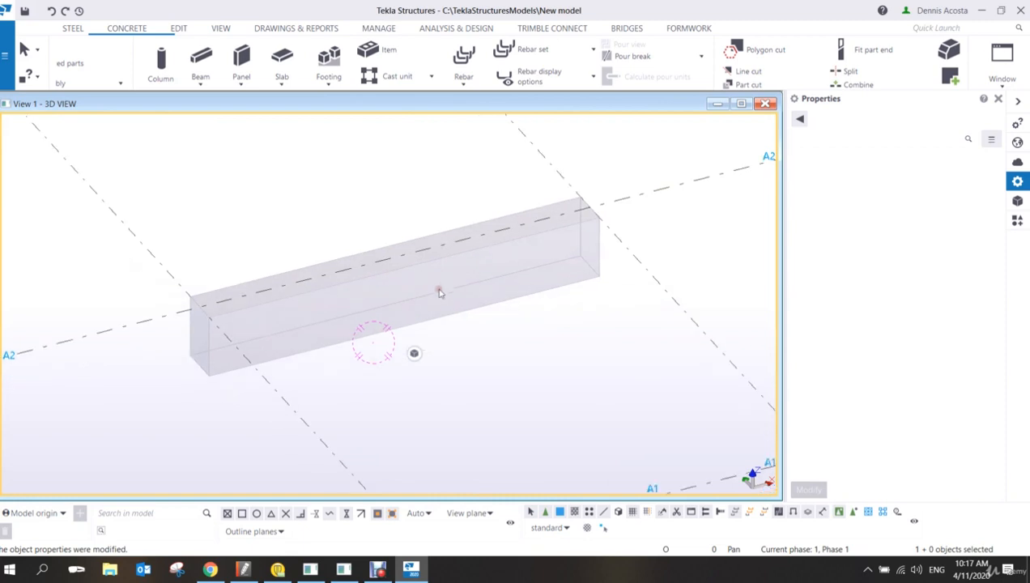
scroll(449, 299, down, 3)
scroll(493, 312, up, 3)
mouse_move(515, 311)
middle_down()
mouse_move(527, 318)
mouse_move(506, 283)
mouse_move(488, 279)
mouse_move(523, 296)
middle_up()
scroll(495, 311, up, 1)
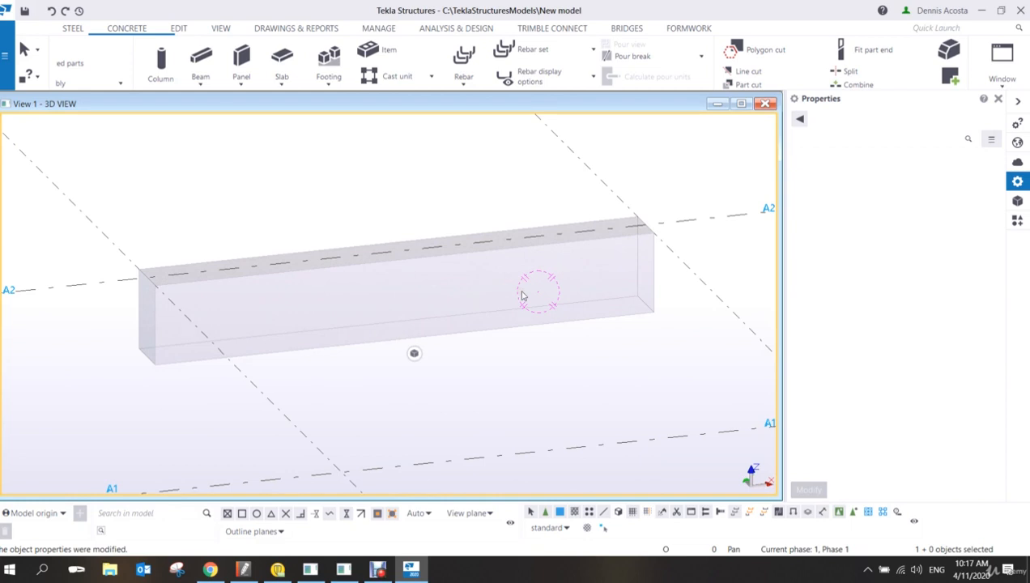
click(496, 316)
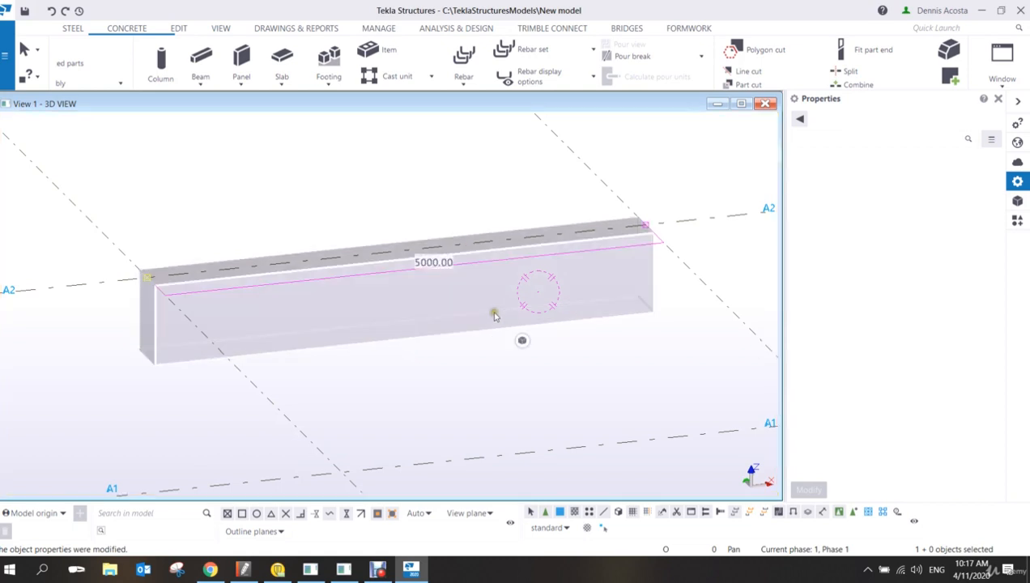
right_click(492, 312)
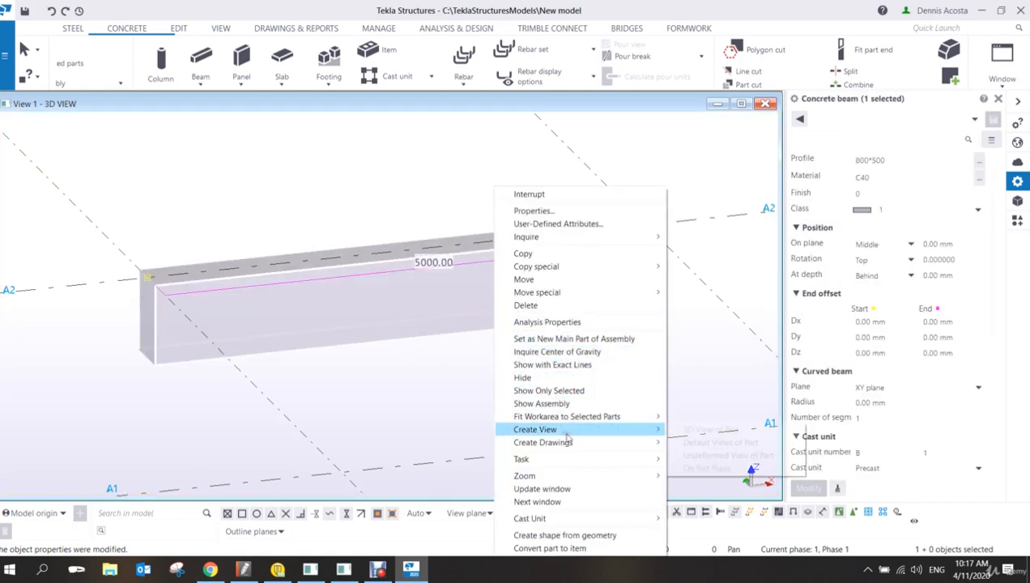
mouse_move(566, 429)
click(690, 430)
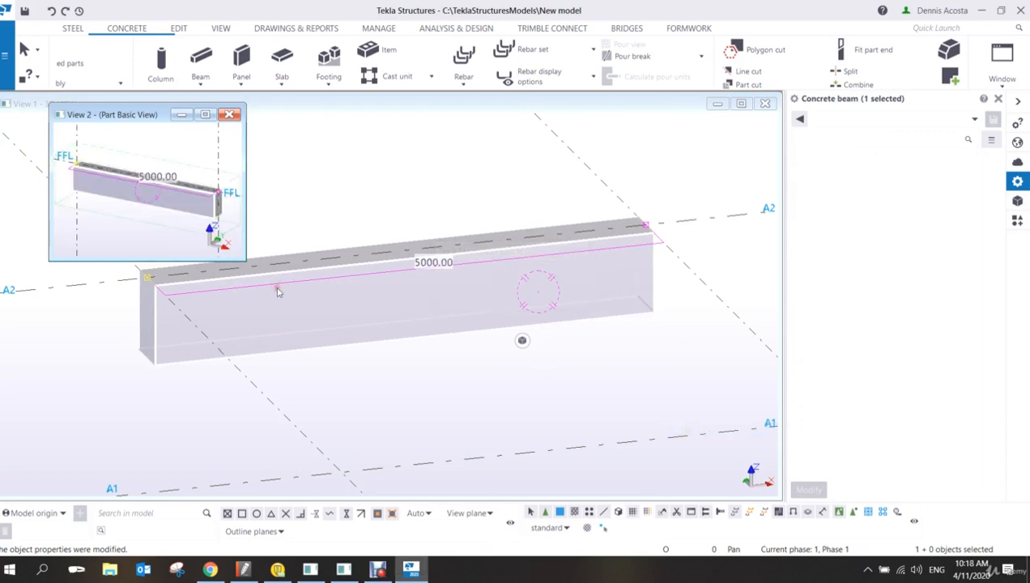
drag(246, 259, 778, 485)
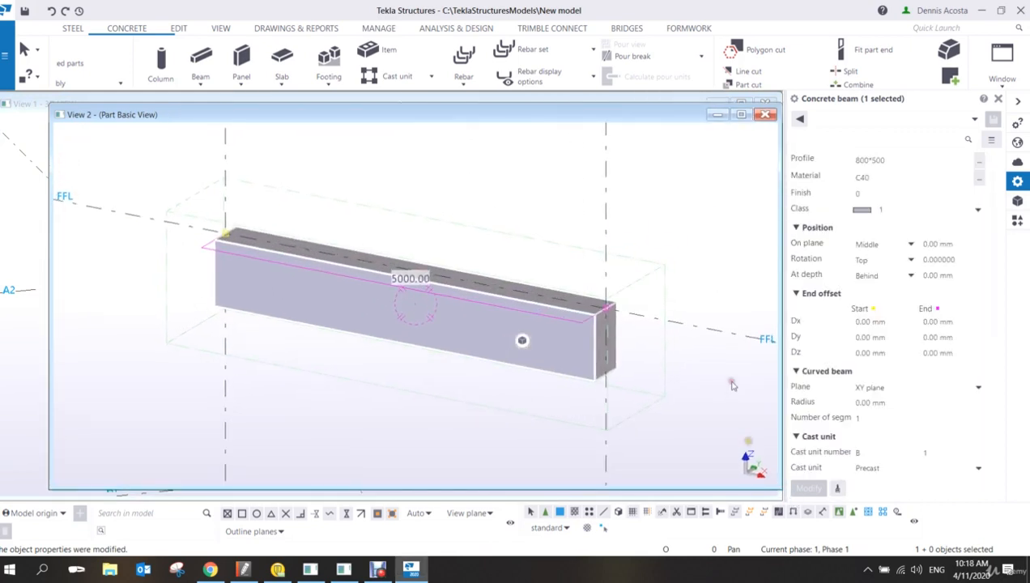
Line-cut the beam's underside in elevation from its lower corner at one end to the midpoint of the opposite end, removing the lower side.
click(716, 296)
key(ctrl+p)
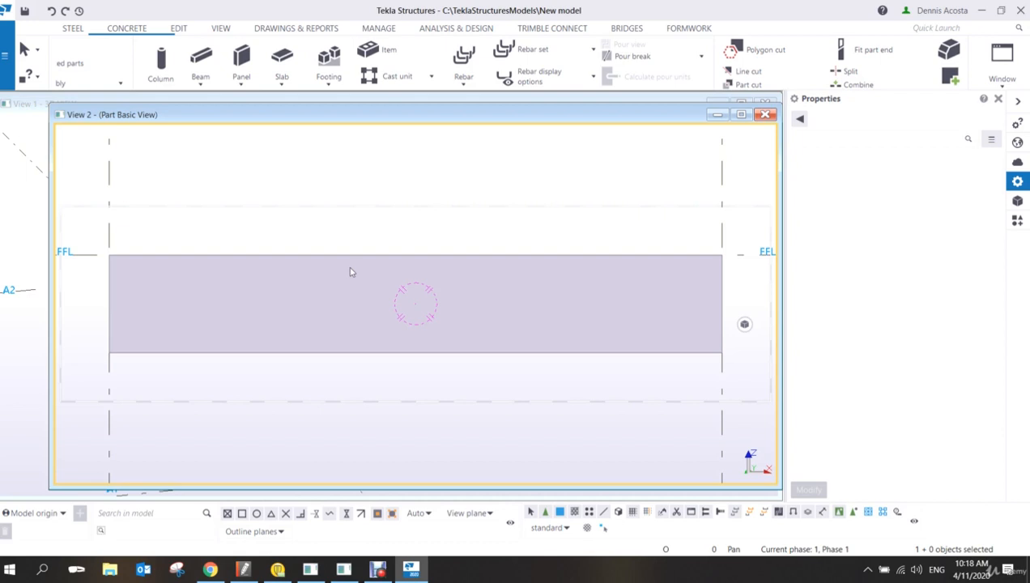
click(179, 31)
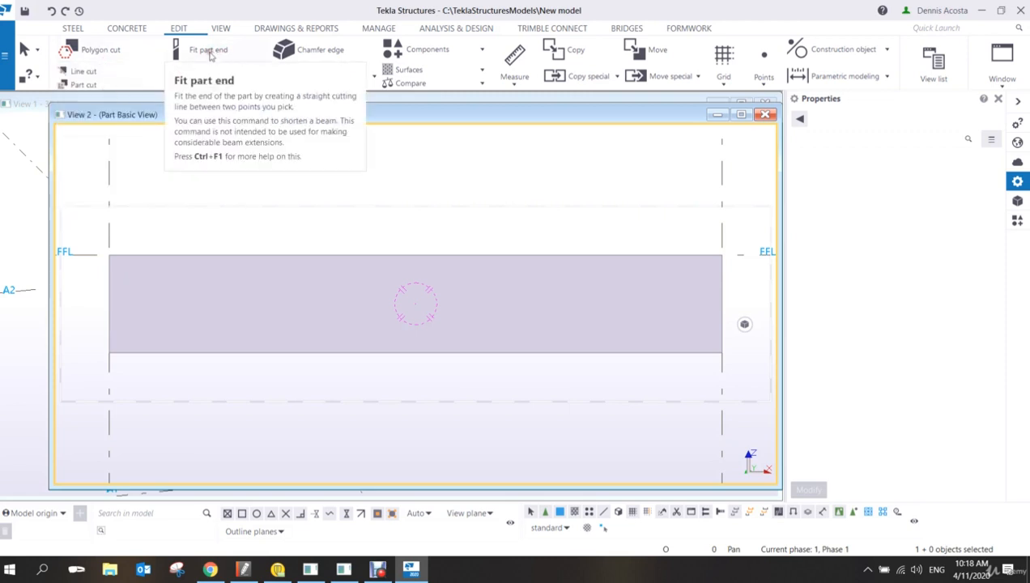
click(92, 75)
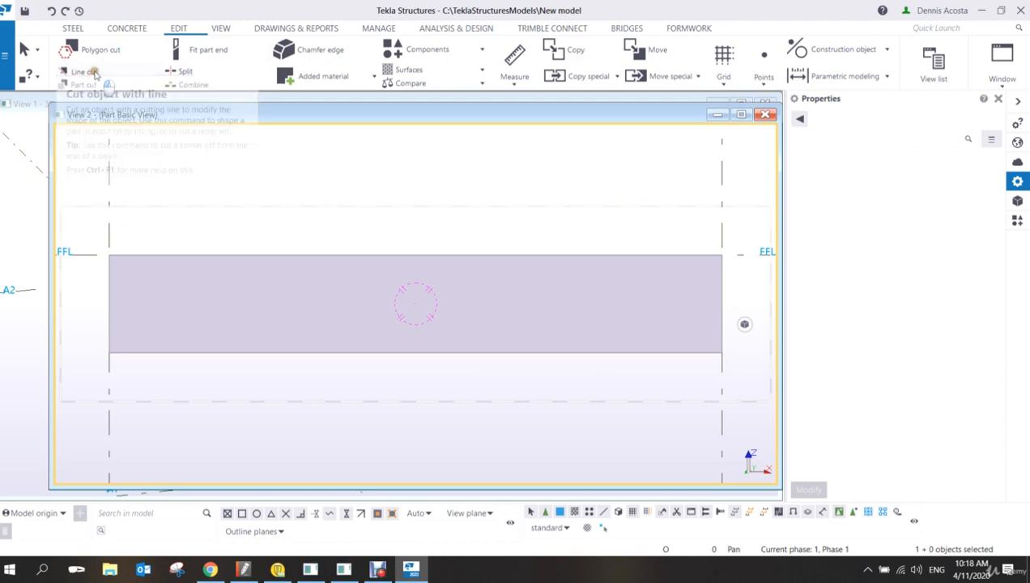
click(251, 265)
click(108, 351)
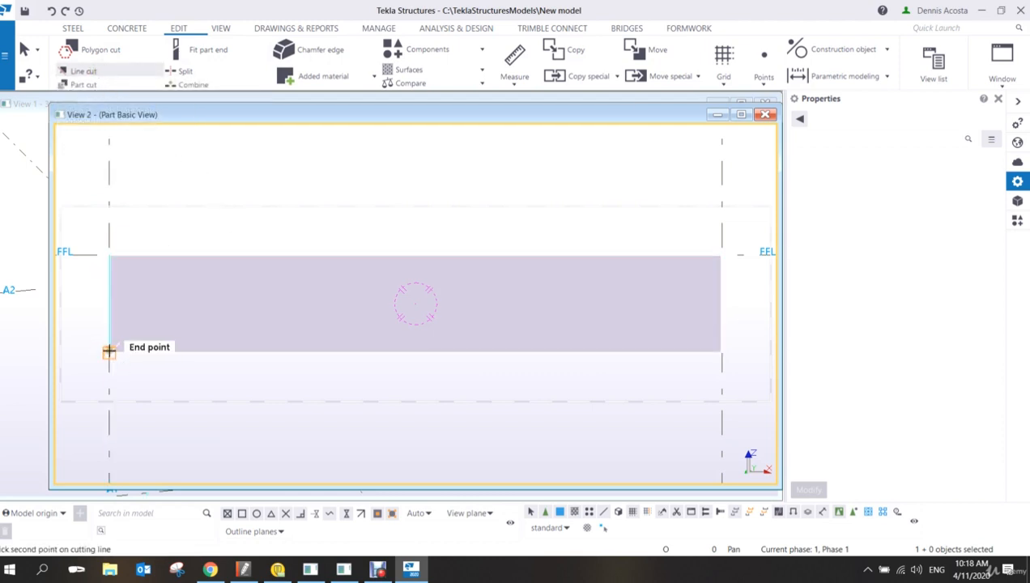
click(721, 305)
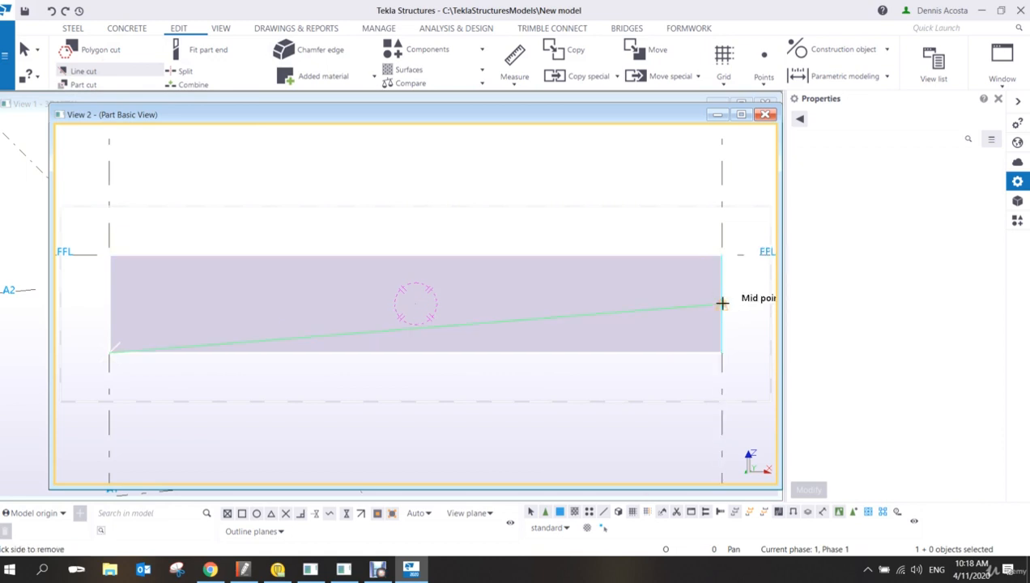
click(674, 363)
right_click(502, 232)
click(511, 236)
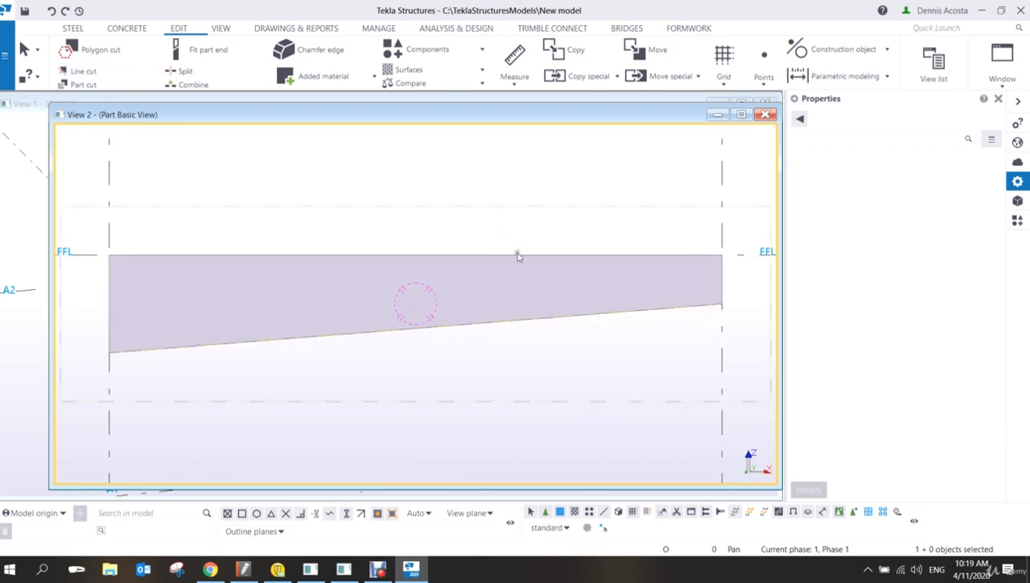
Start a rebar group for the tapered beam and set its bar size to 10 and its class to 2.
ctrl+middle_drag(497, 305, 451, 326)
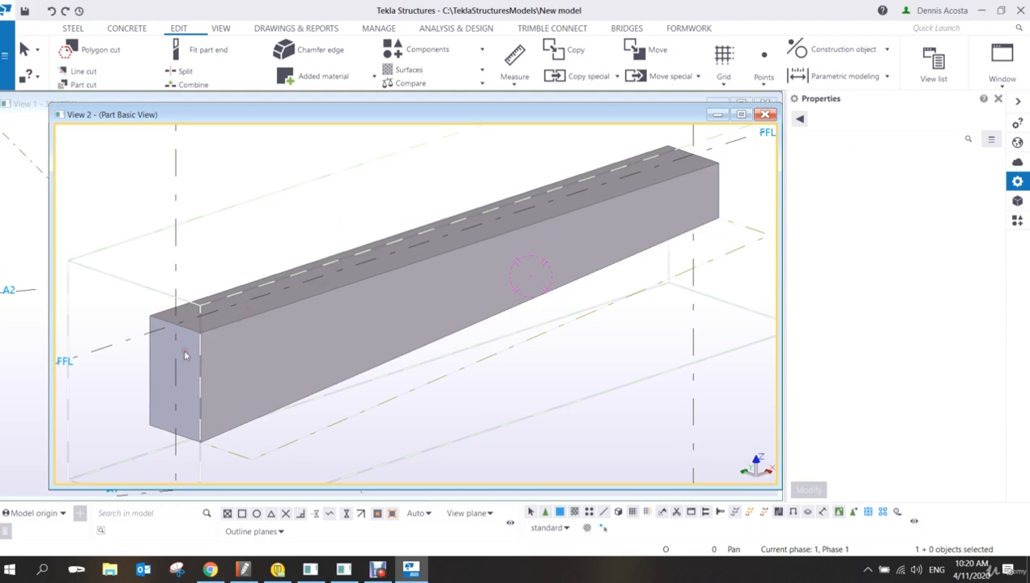
scroll(329, 342, down, 3)
scroll(306, 338, up, 1)
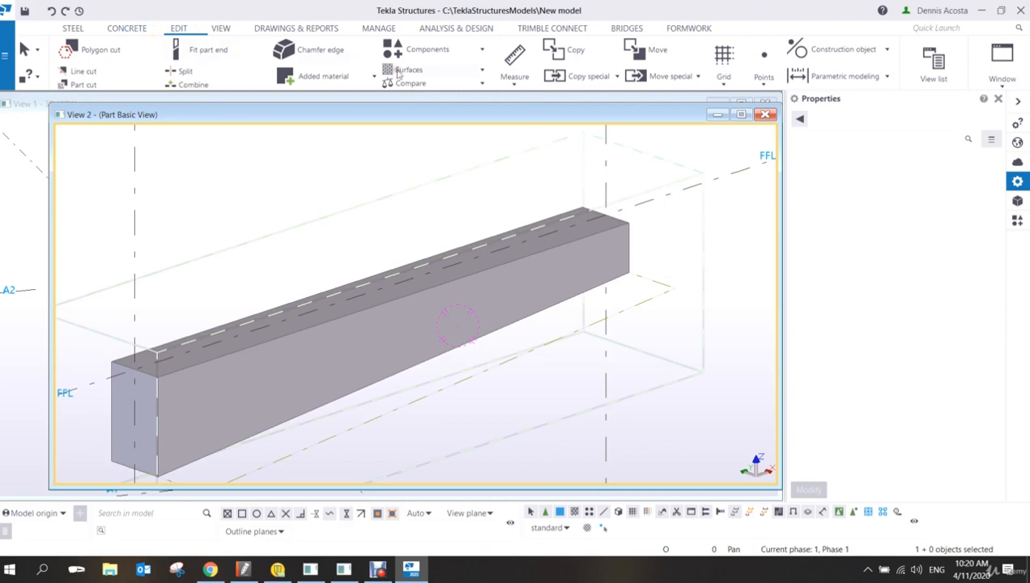
click(136, 32)
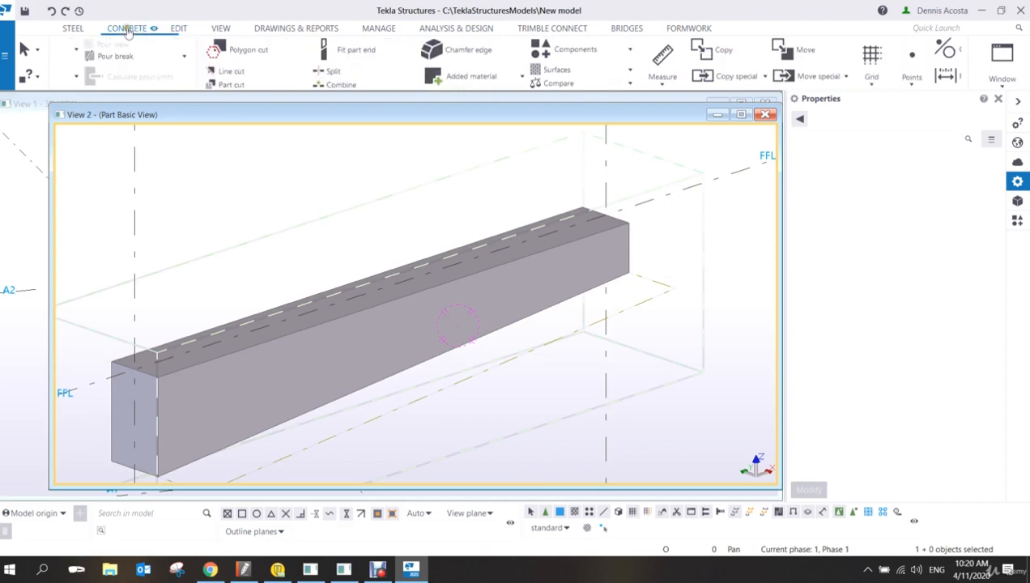
click(380, 77)
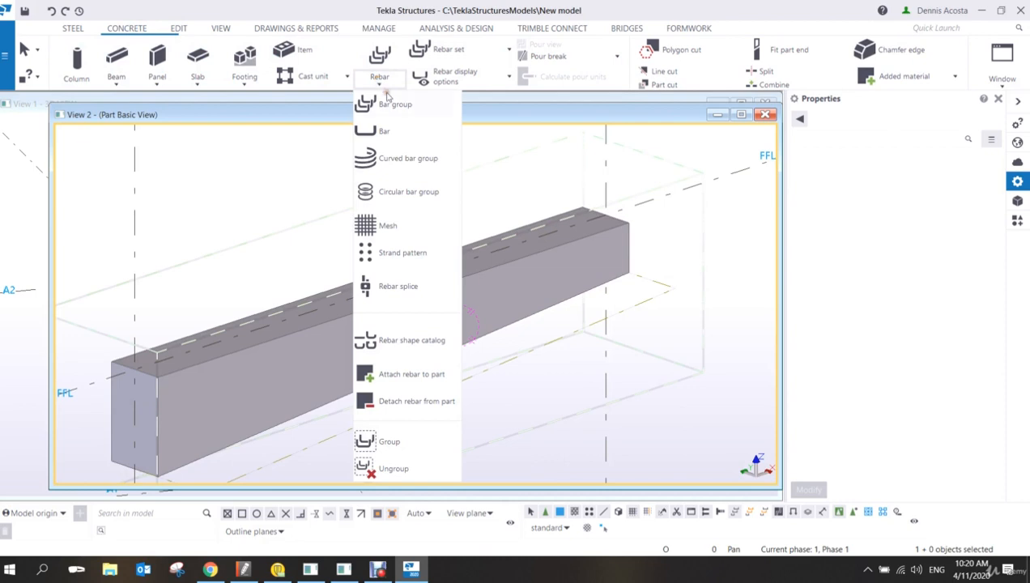
click(396, 104)
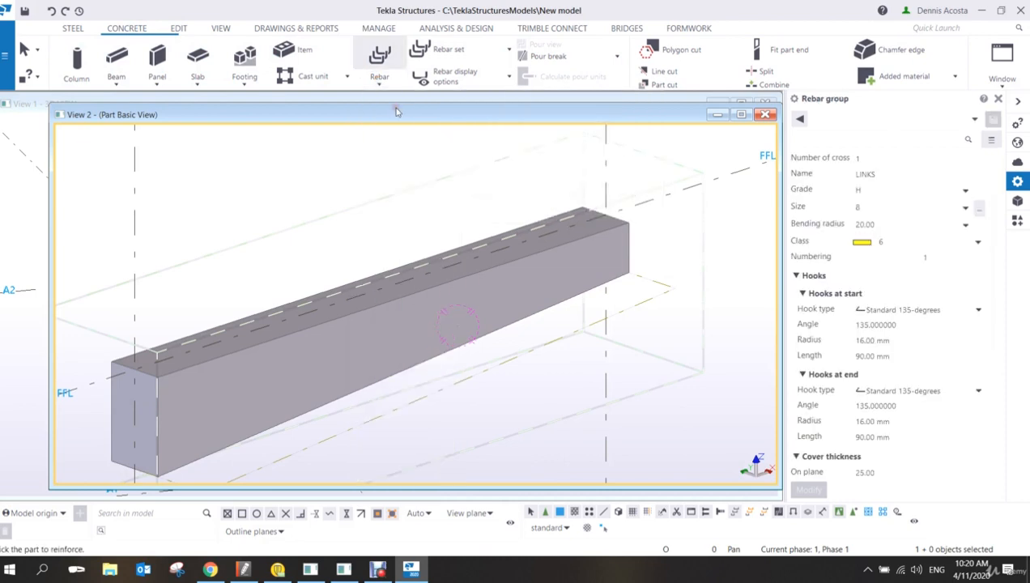
click(913, 226)
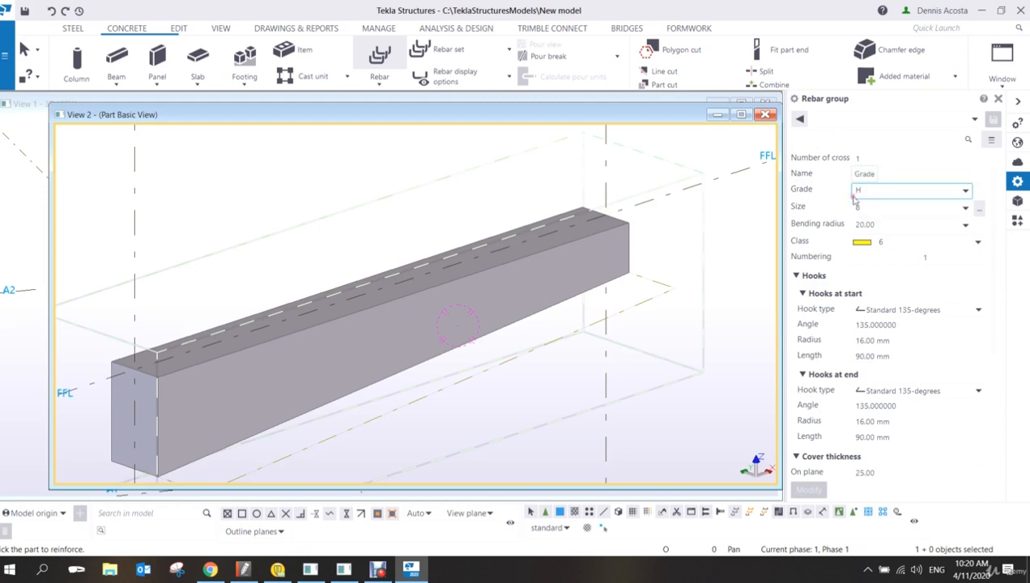
click(966, 210)
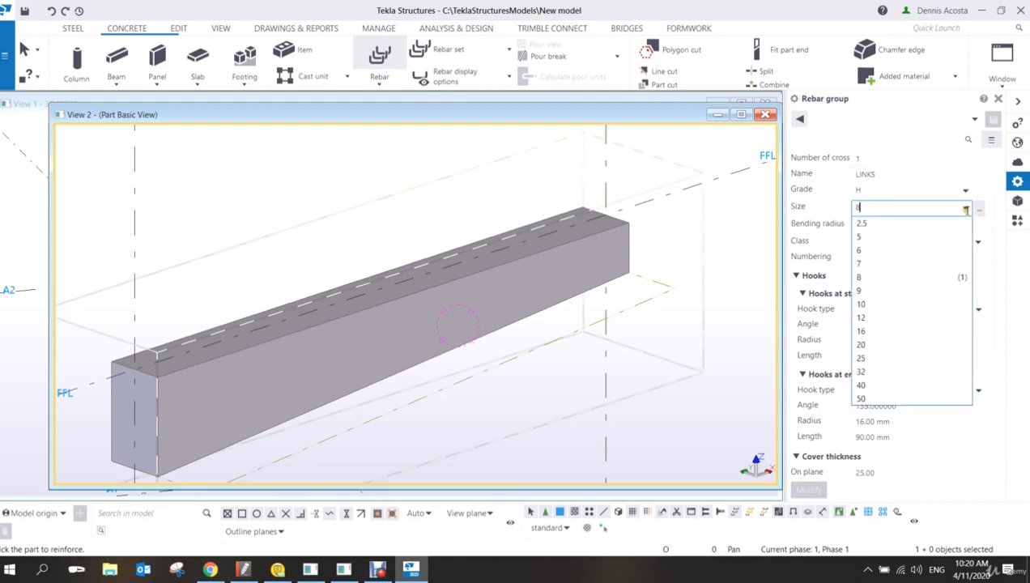
click(876, 306)
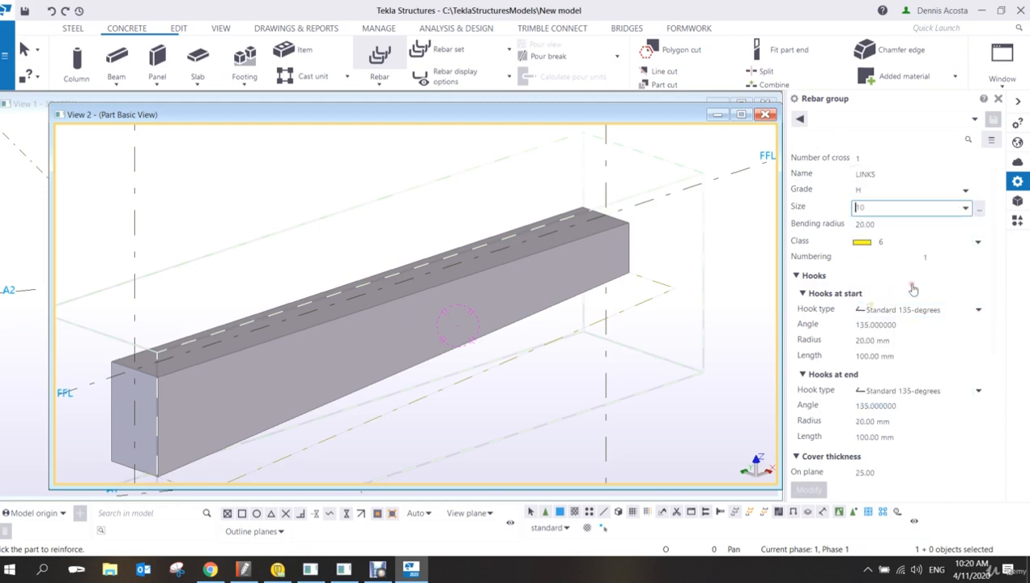
click(972, 242)
click(884, 285)
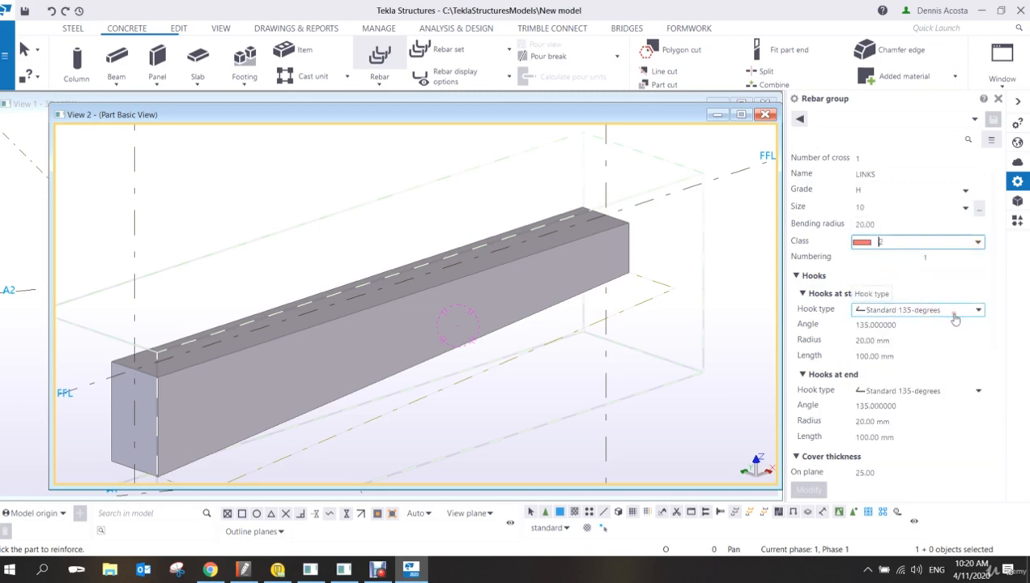
Set the rebar group's hooks at both start and end to Standard 180-degrees.
scroll(902, 325, down, 1)
scroll(903, 326, down, 1)
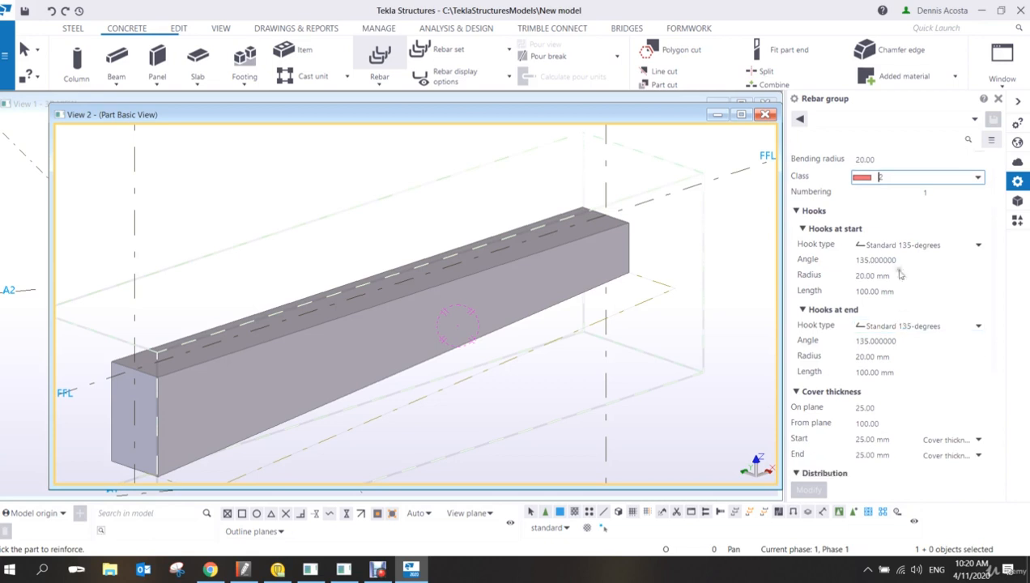
click(963, 248)
click(888, 300)
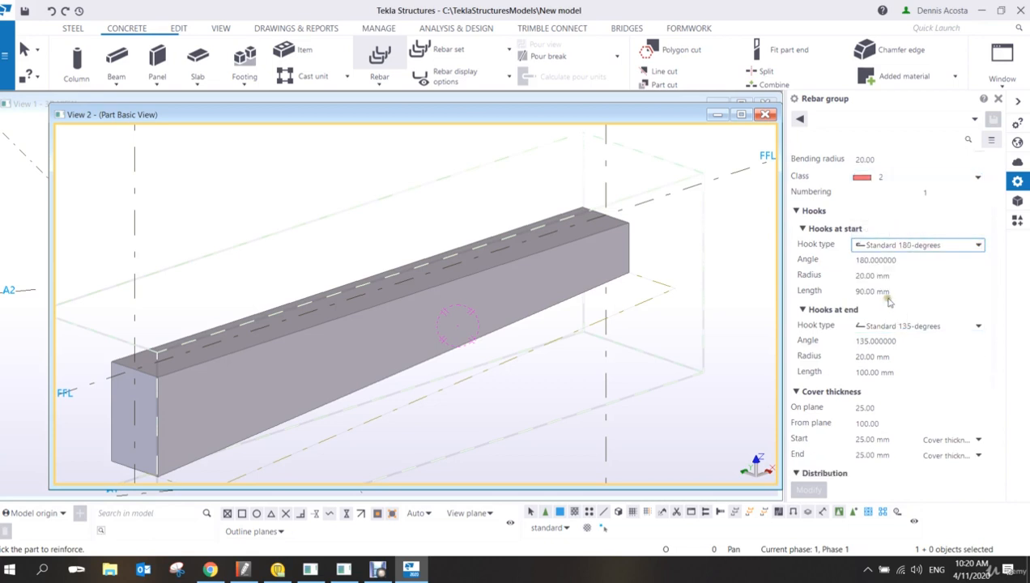
click(978, 326)
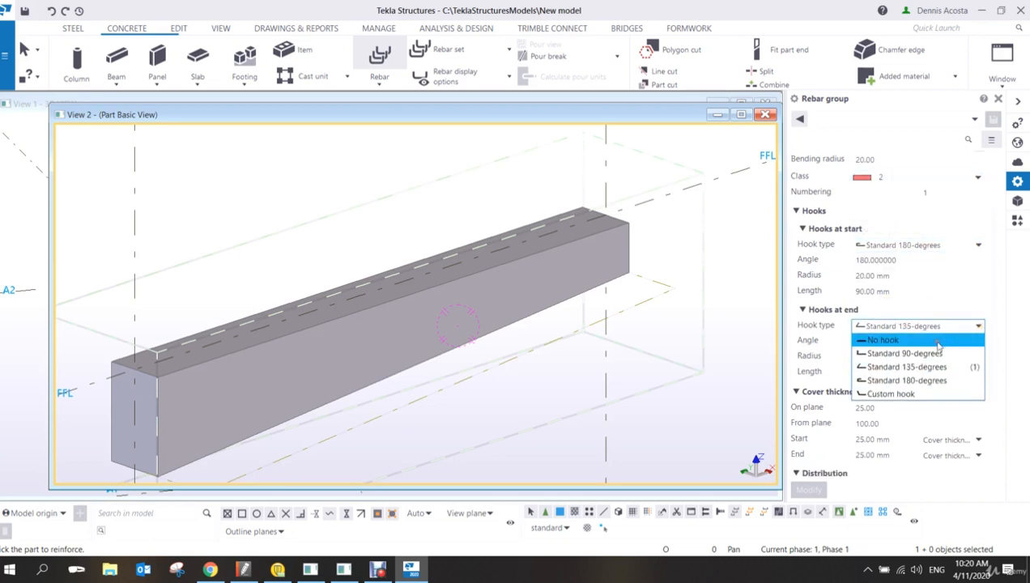
click(892, 380)
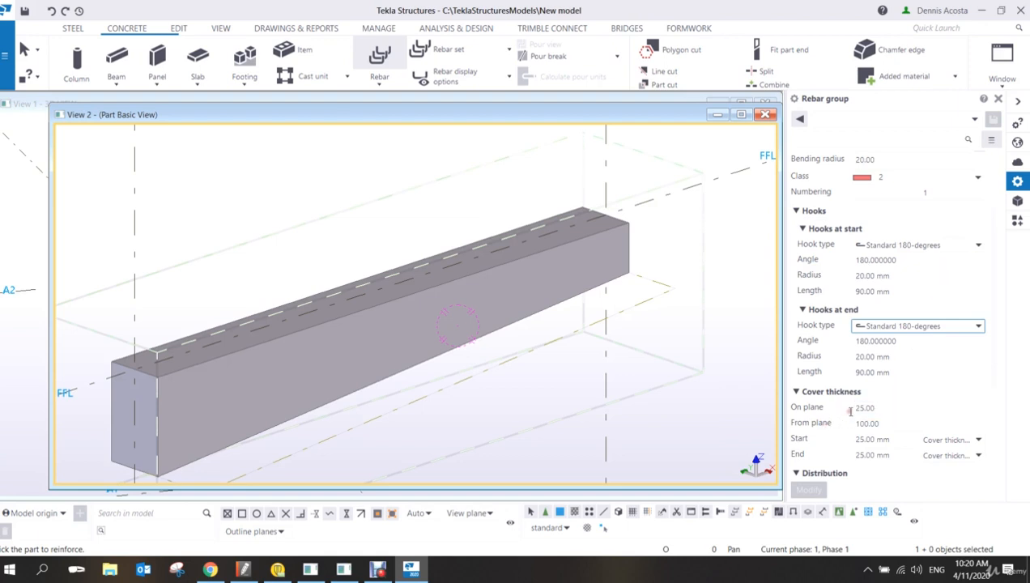
Set the rebar group's from-plane cover thickness to 50.
click(879, 407)
click(879, 423)
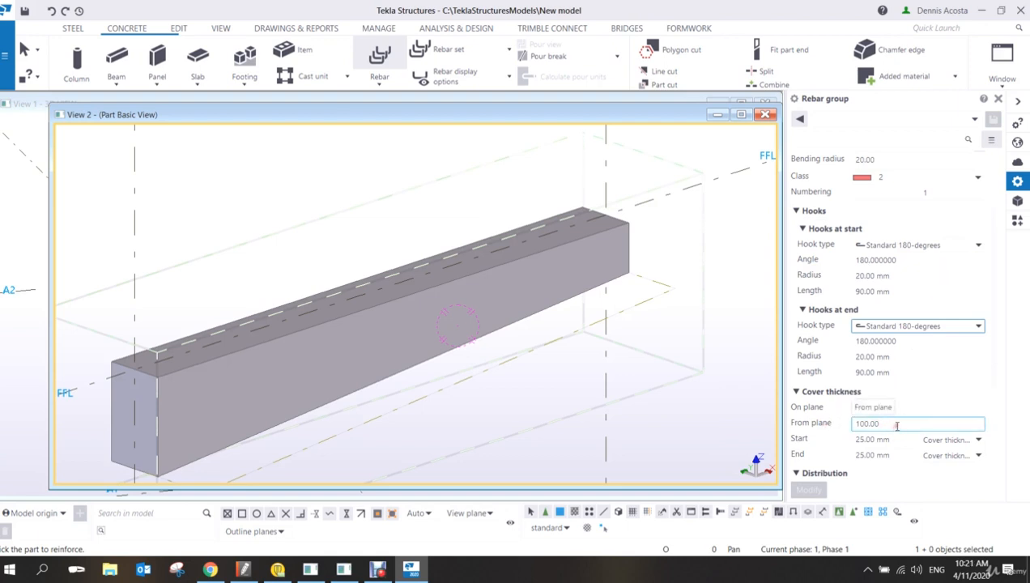
key(ctrl+a)
text(50)
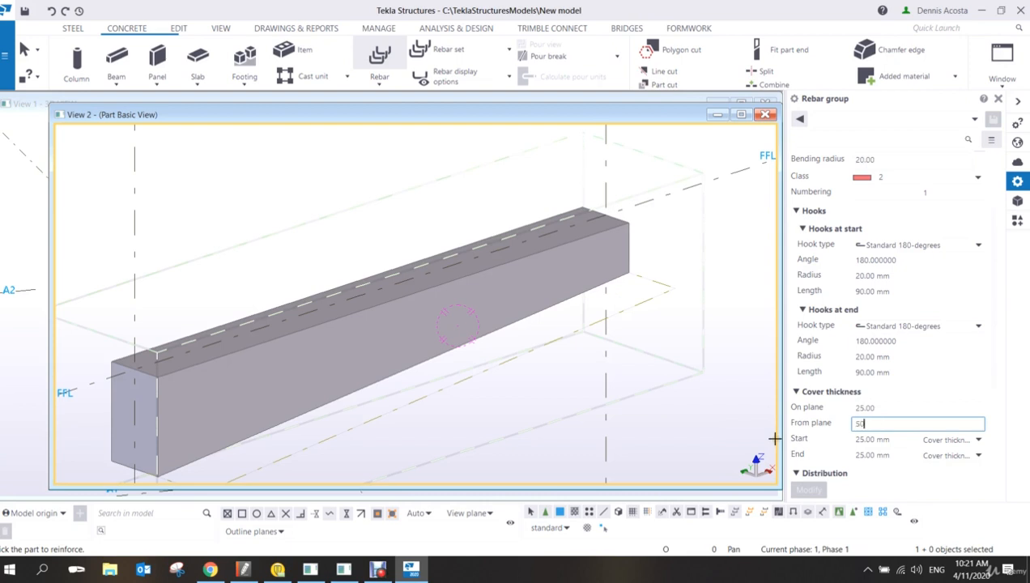
Set both the start and end cover thickness of the rebar group to -250.
click(847, 438)
key(ctrl+a)
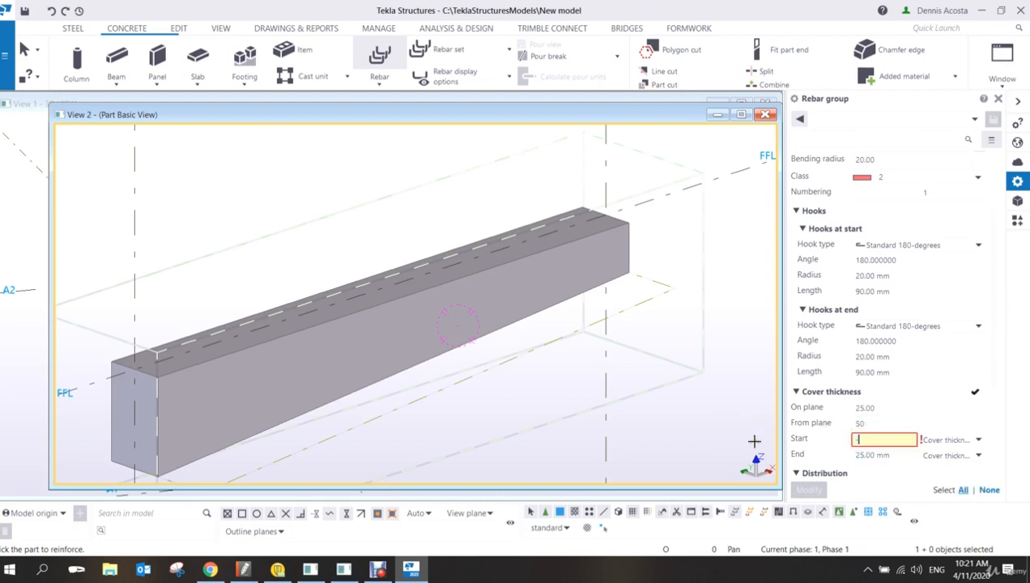
text(-200)
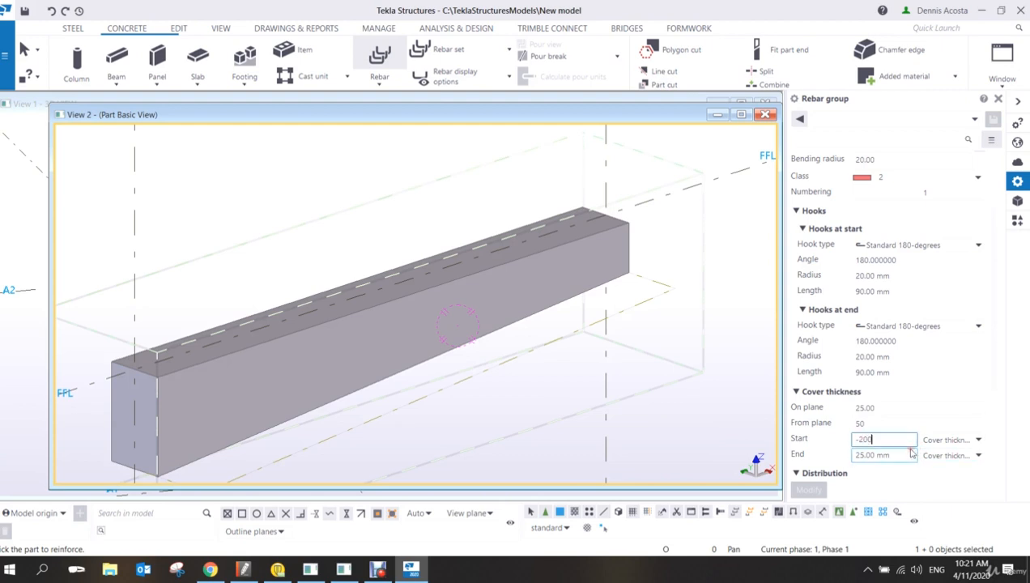
key(BackSpace)
key(BackSpace)
key(BackSpace)
text(250)
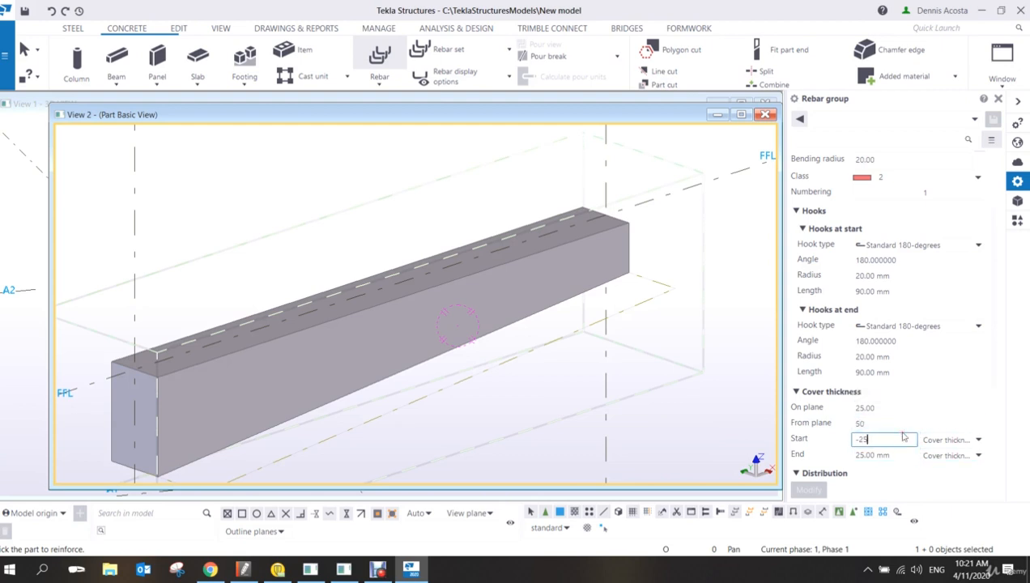
click(895, 455)
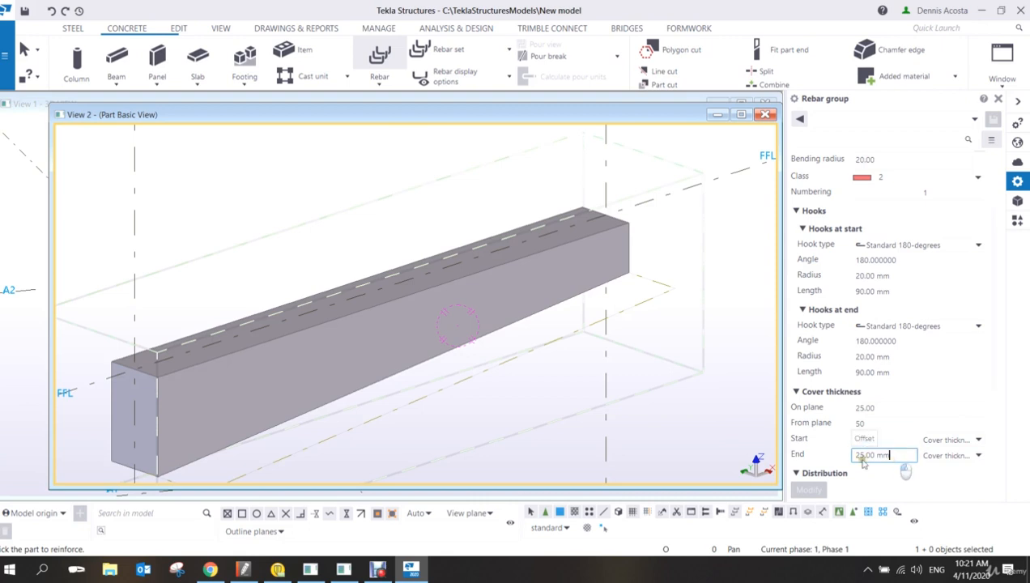
key(BackSpace)
text(-)
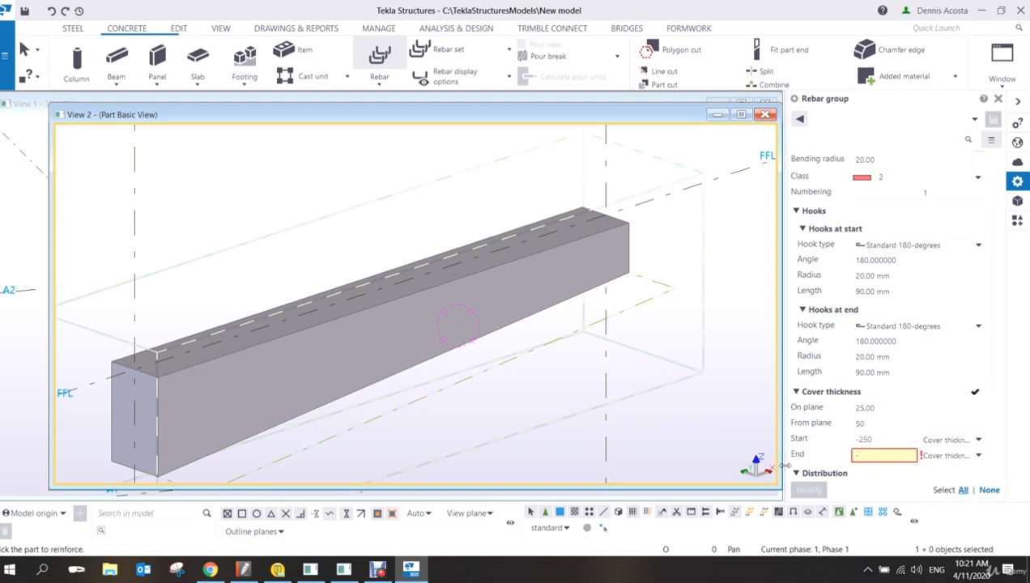
text(250)
Review the rebar group's distribution, cover, hook and general settings and the available group types, leaving the type as Normal.
scroll(891, 421, down, 1)
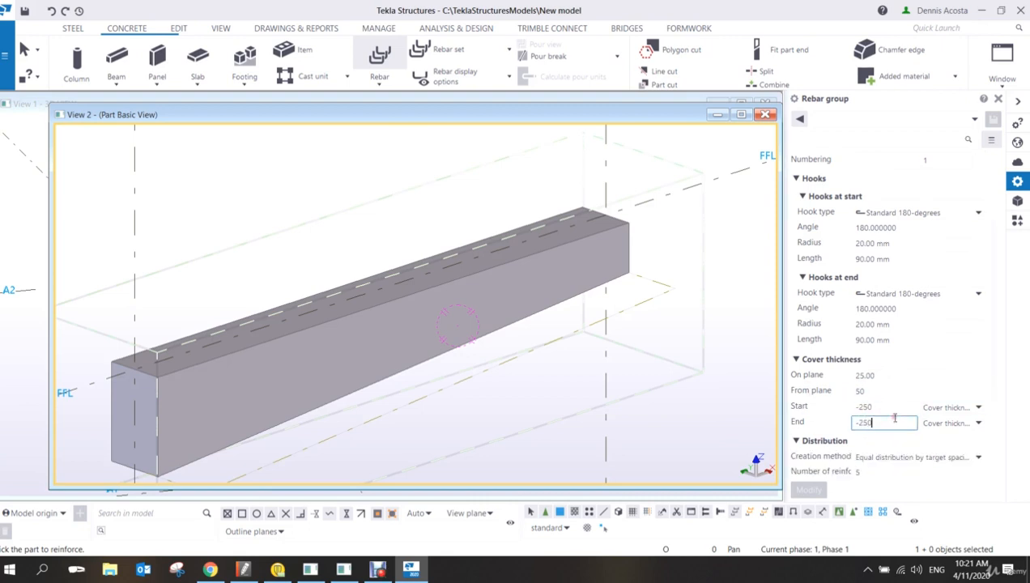
scroll(895, 417, down, 3)
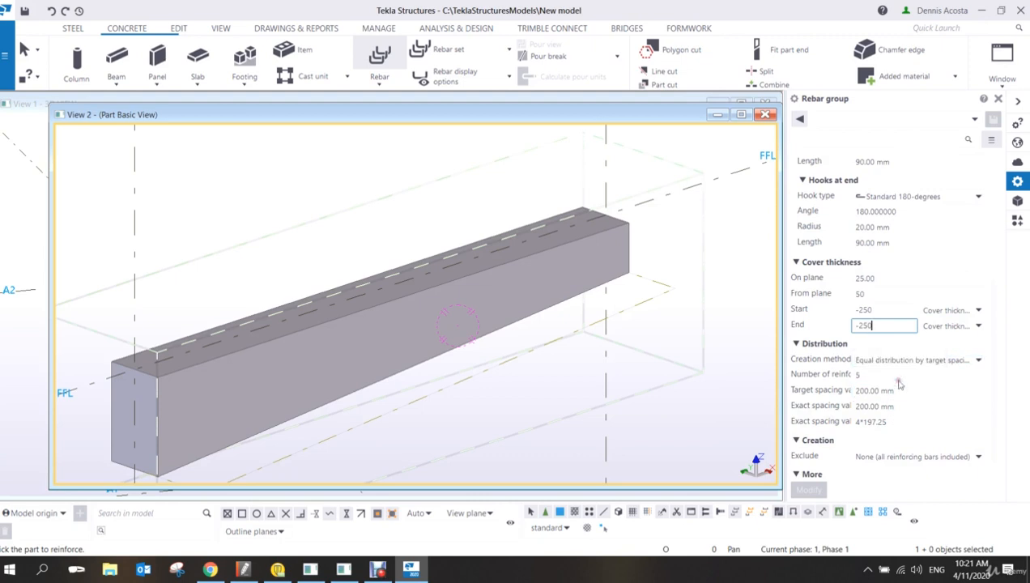
scroll(907, 336, up, 5)
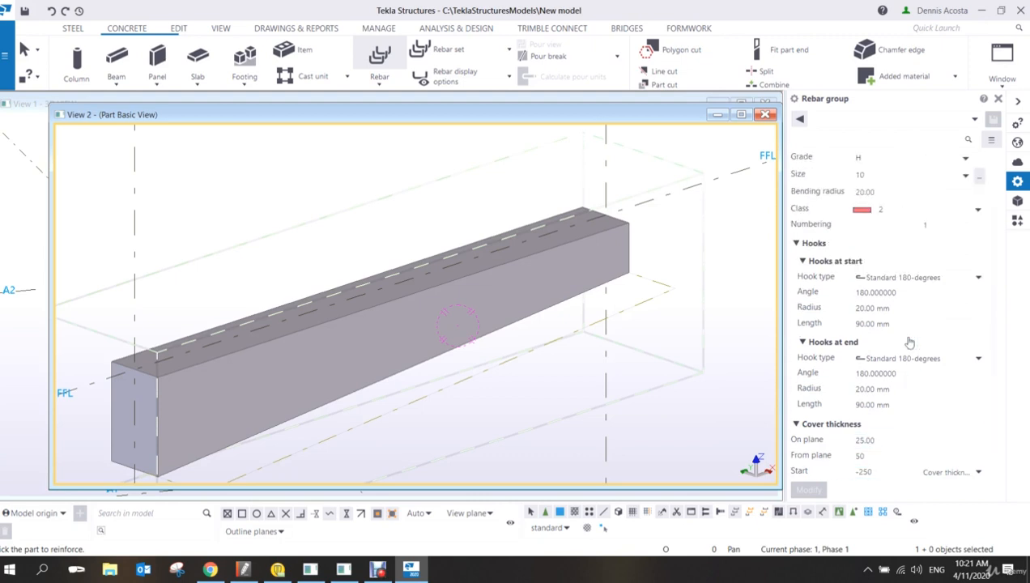
scroll(891, 324, up, 2)
click(874, 207)
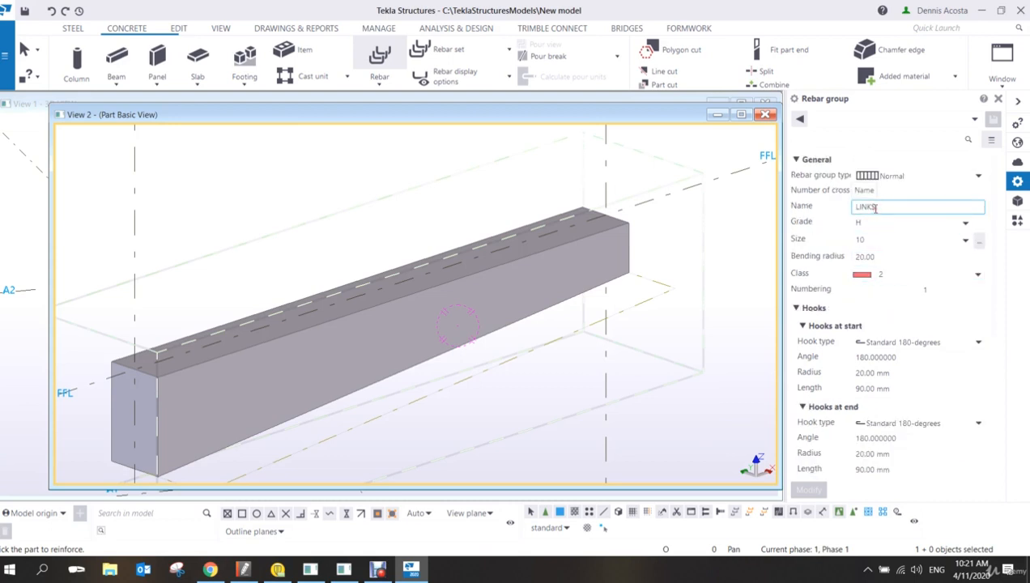
key(Tab)
key(Tab)
key(Tab)
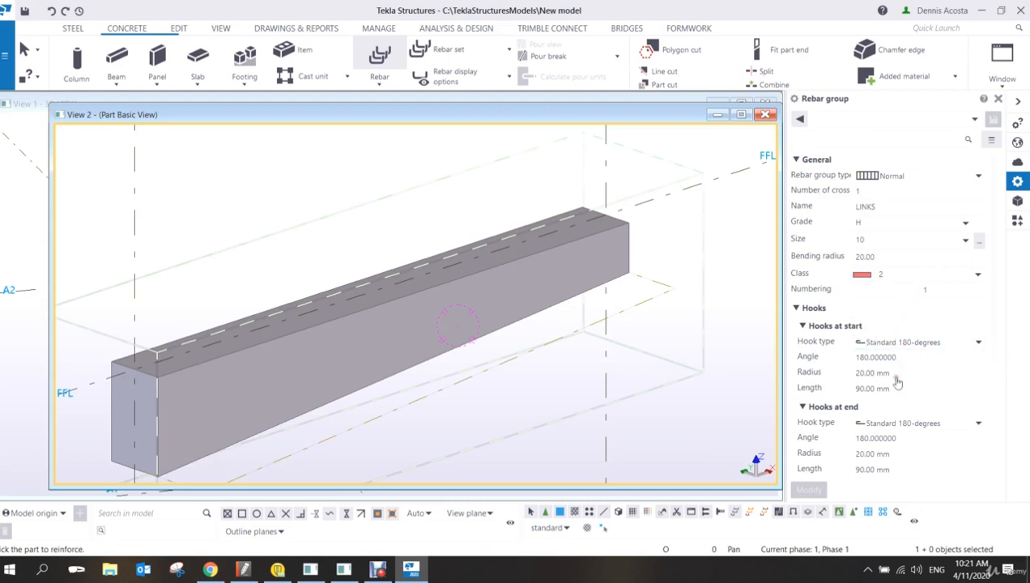
scroll(896, 382, down, 4)
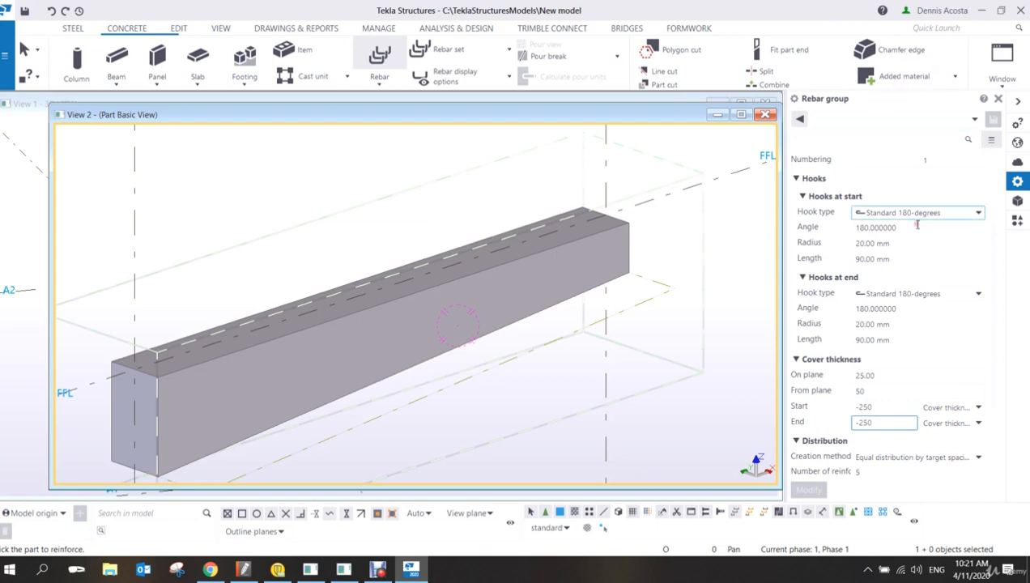
scroll(920, 292, up, 3)
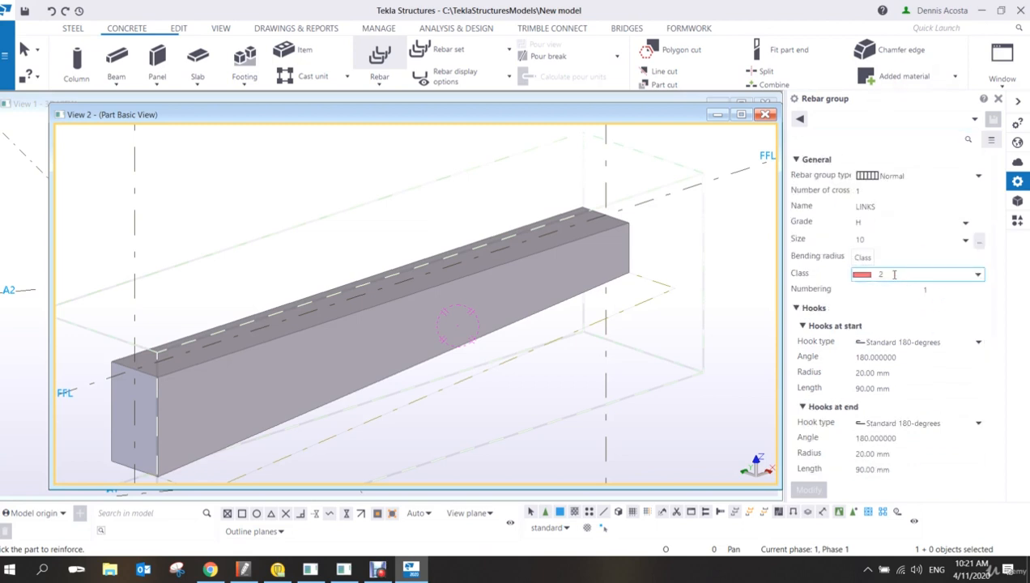
click(979, 177)
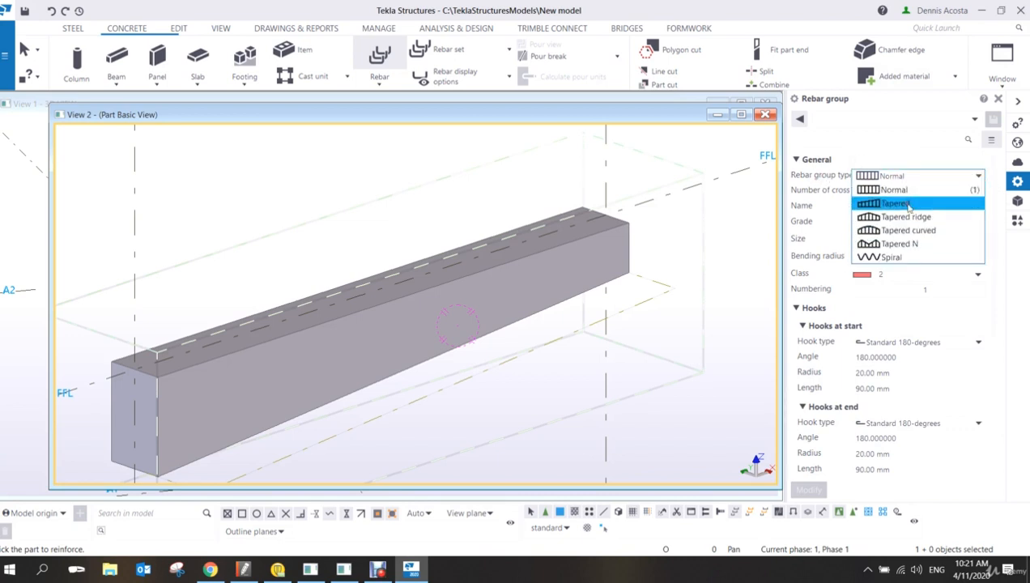
click(894, 190)
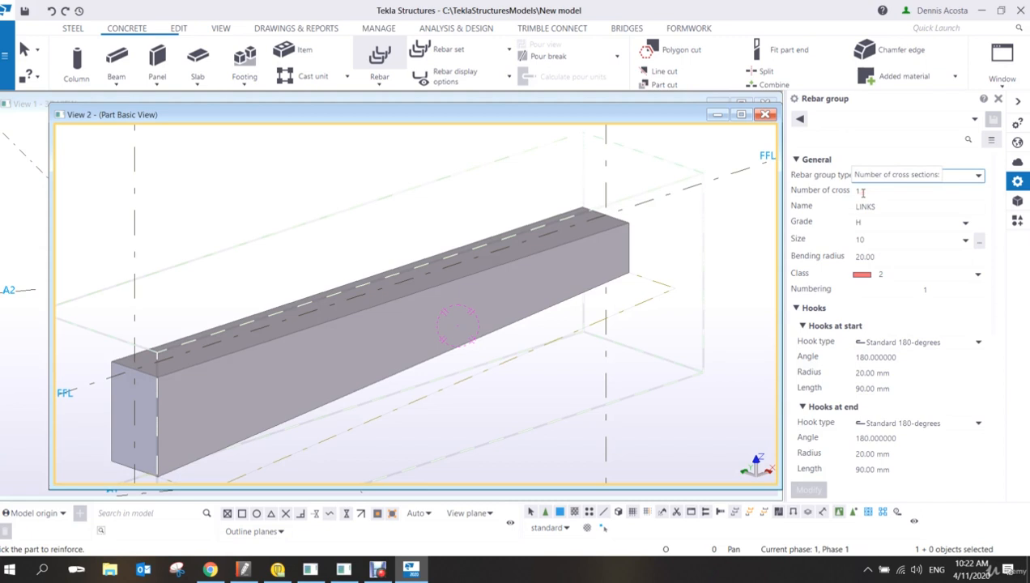
Set the rebar group type to Tapered and pick the tapered beam as the part to reinforce.
click(954, 180)
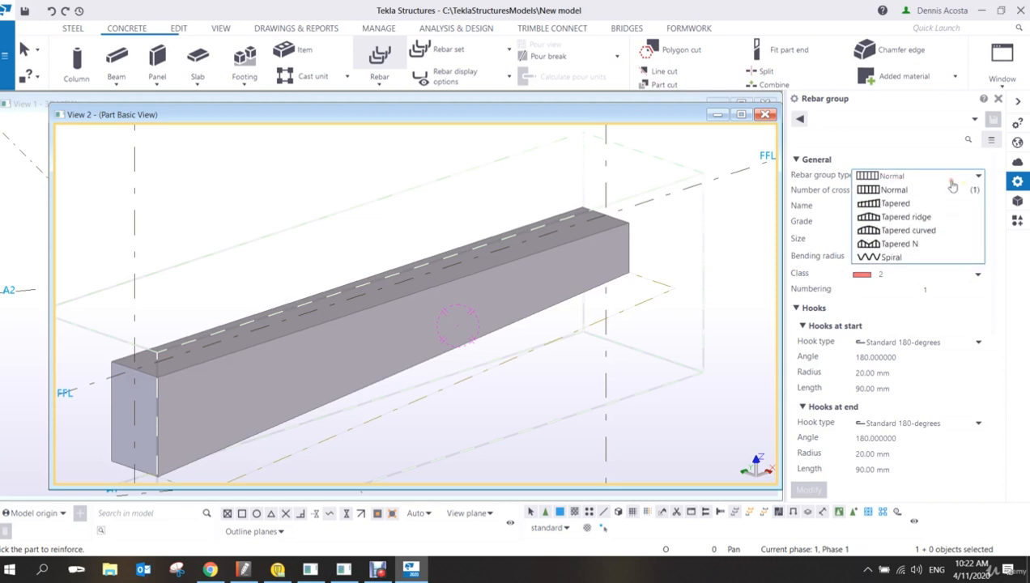
click(885, 203)
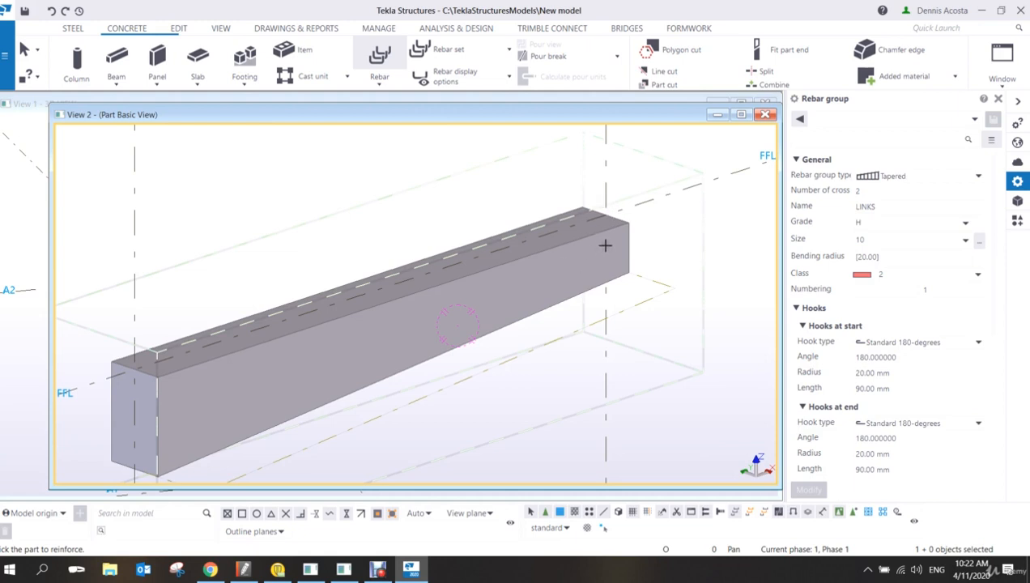
middle_drag(283, 380, 300, 354)
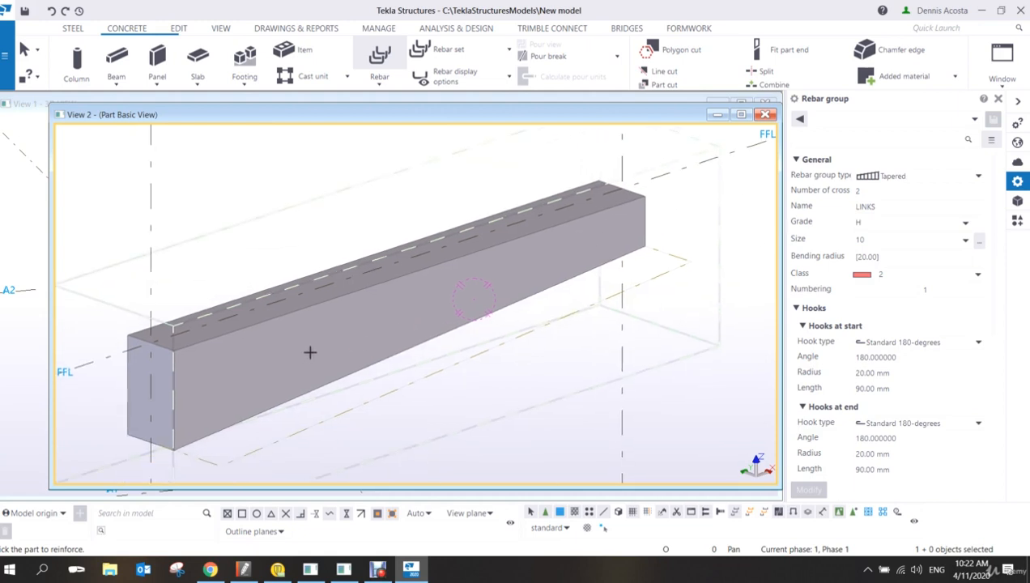
click(256, 353)
scroll(157, 384, up, 4)
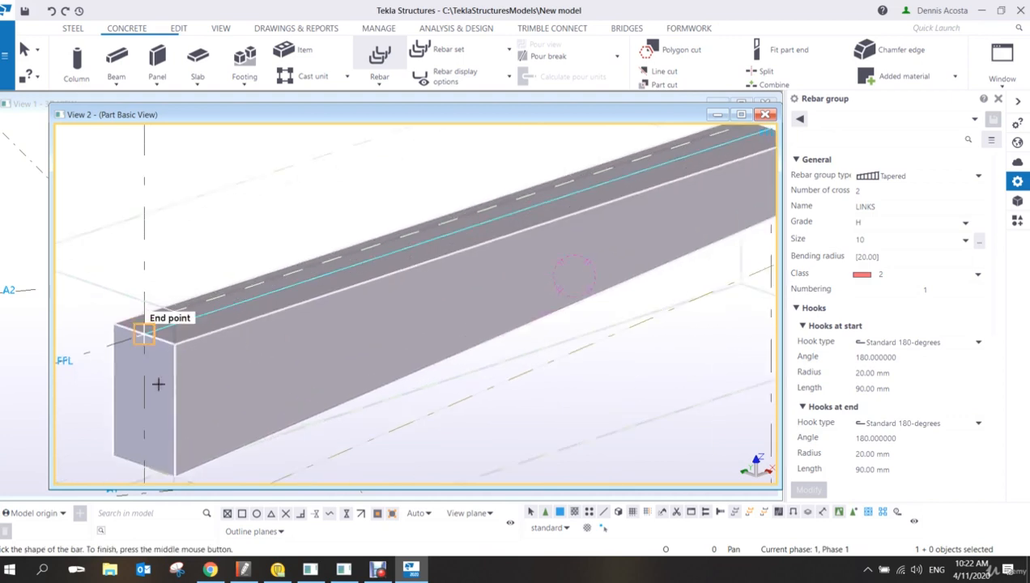
Outline the first link cross section as a U shape through the corners of the beam's deeper end face.
click(146, 272)
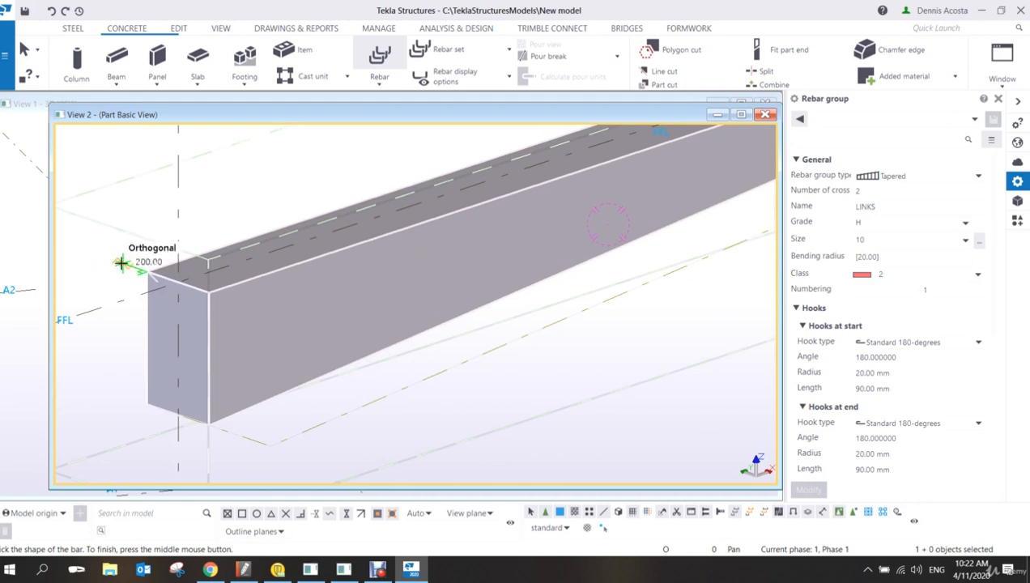
click(147, 402)
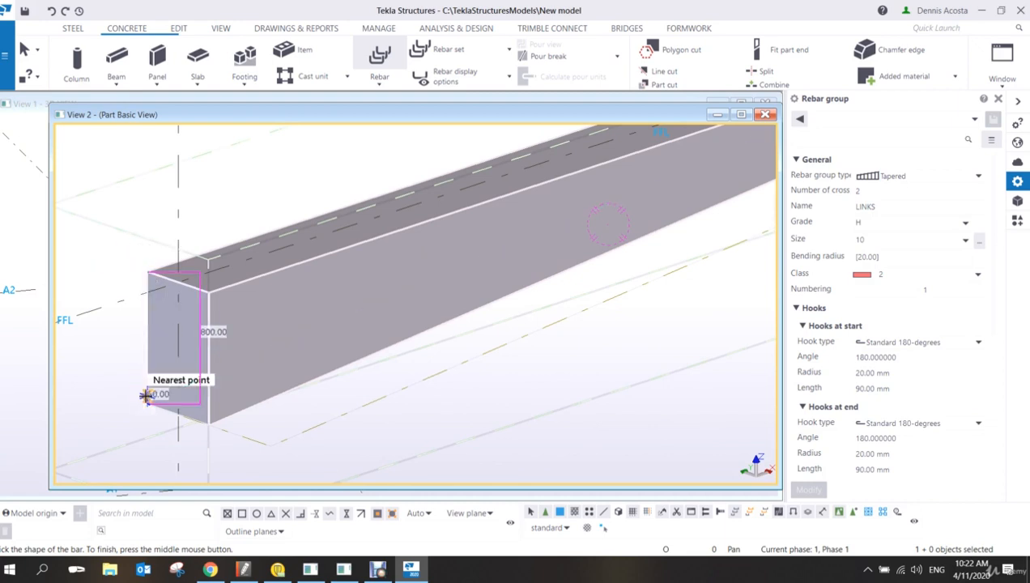
click(209, 425)
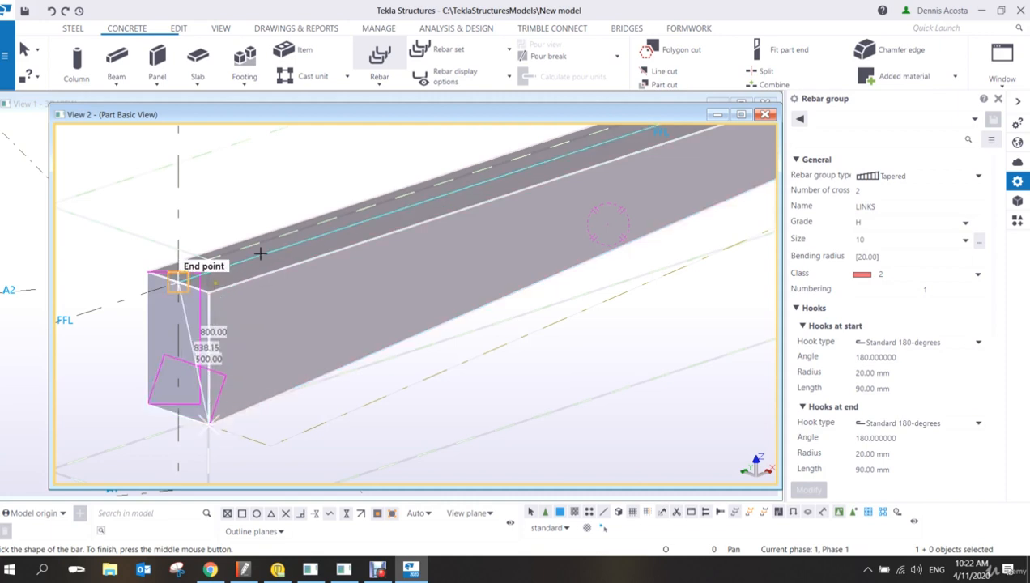
click(179, 281)
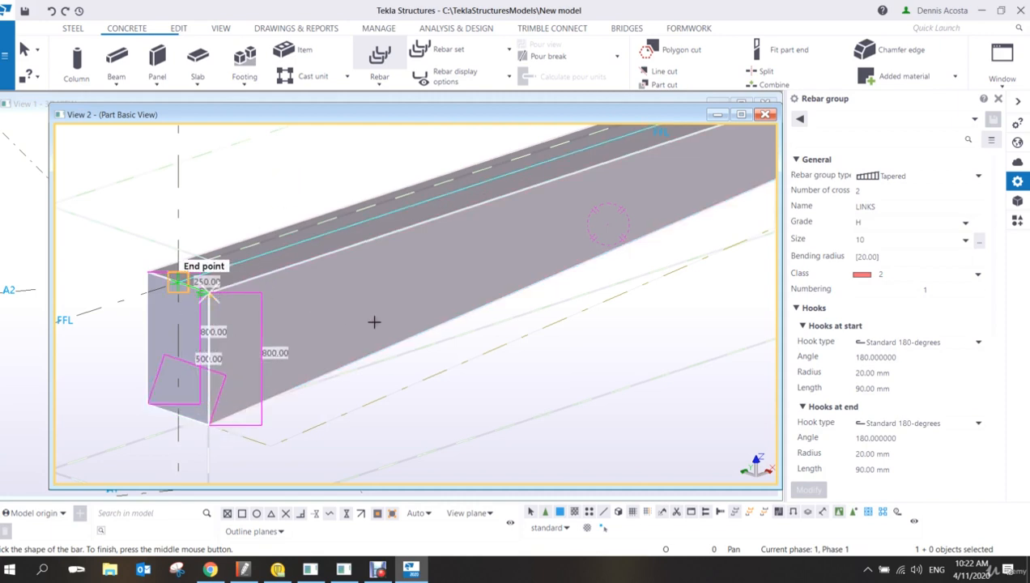
middle_click(331, 168)
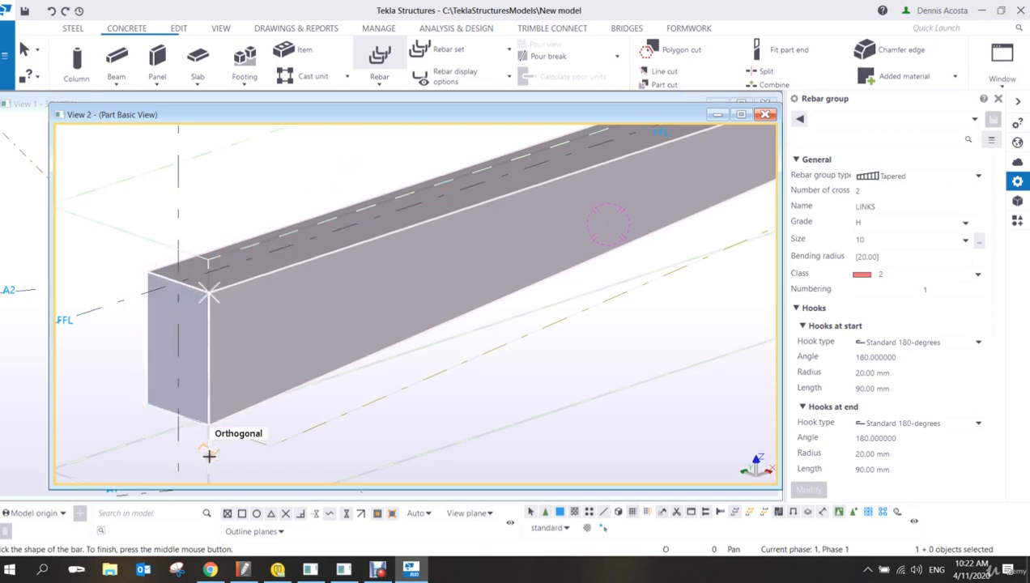
Outline the second link cross section as a U shape around the beam's shallower end face and create the tapered group.
middle_drag(399, 273, 337, 298)
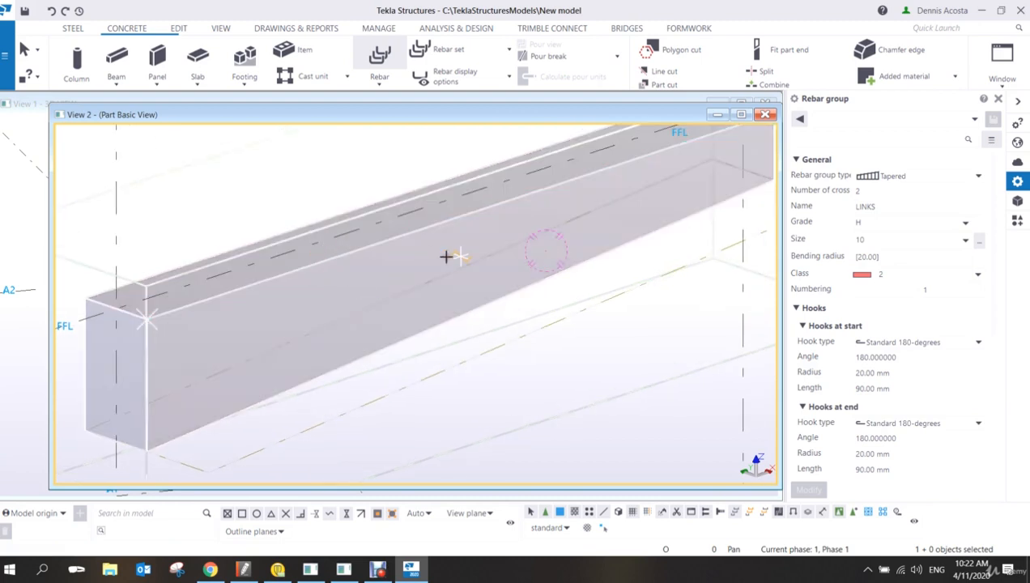
scroll(451, 283, down, 3)
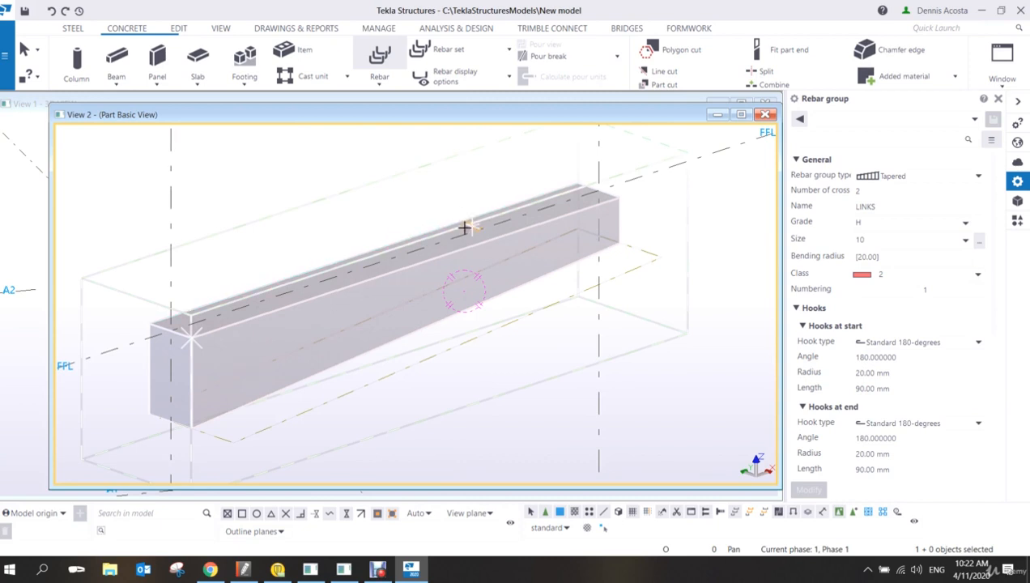
scroll(583, 199, up, 4)
scroll(582, 199, up, 2)
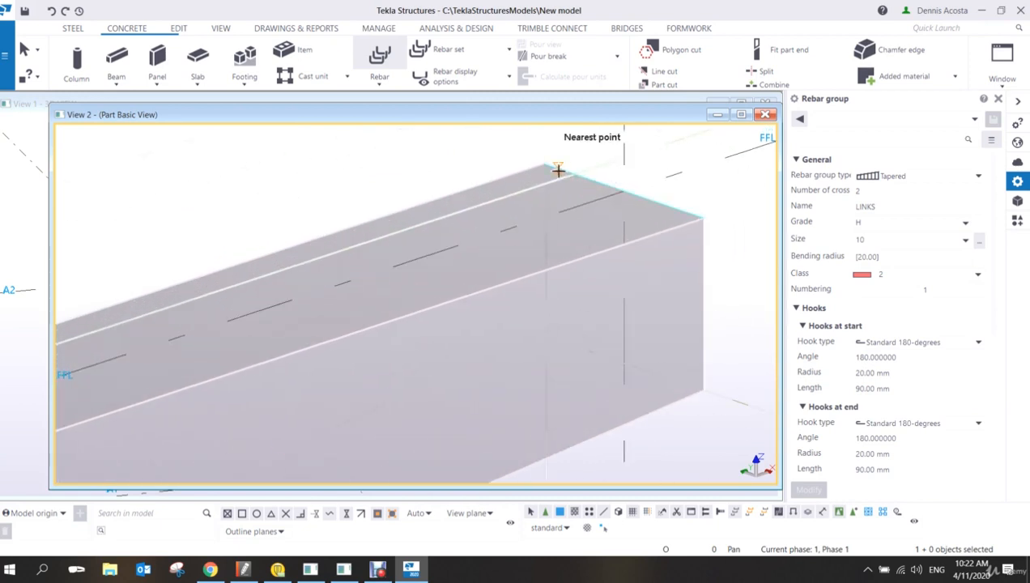
click(545, 165)
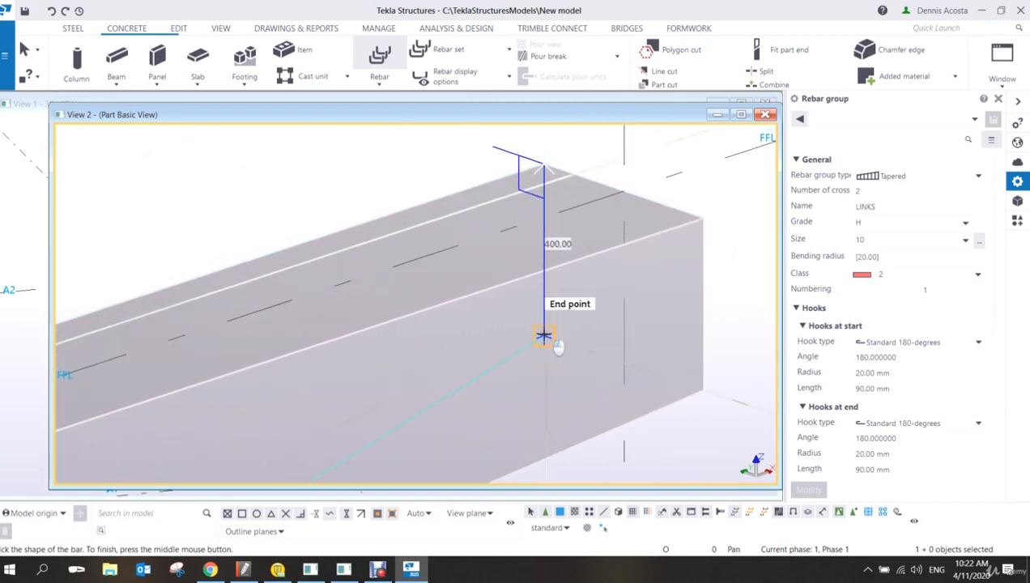
click(544, 335)
click(704, 391)
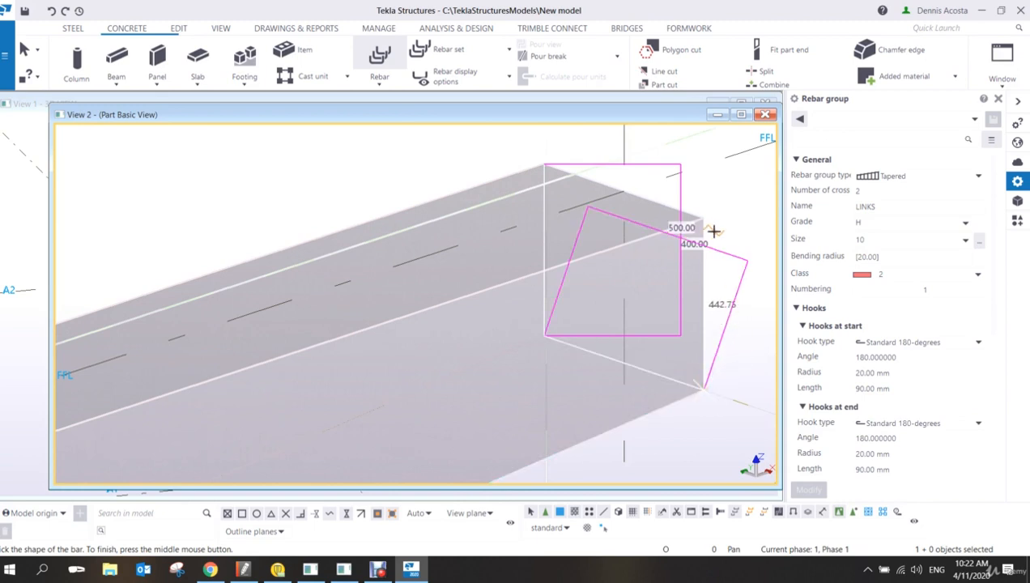
scroll(706, 230, down, 3)
scroll(705, 227, down, 2)
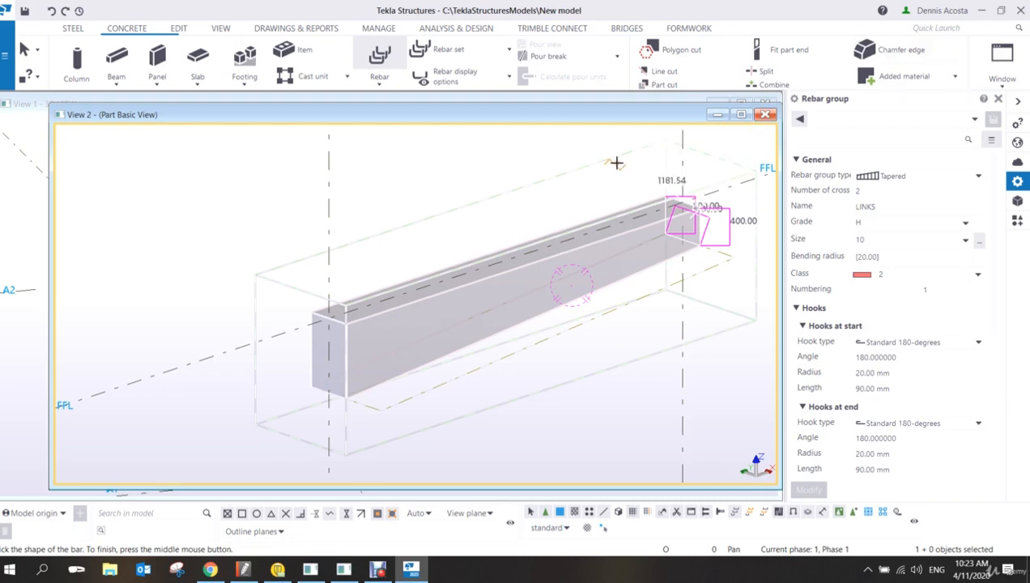
middle_click(592, 182)
click(483, 212)
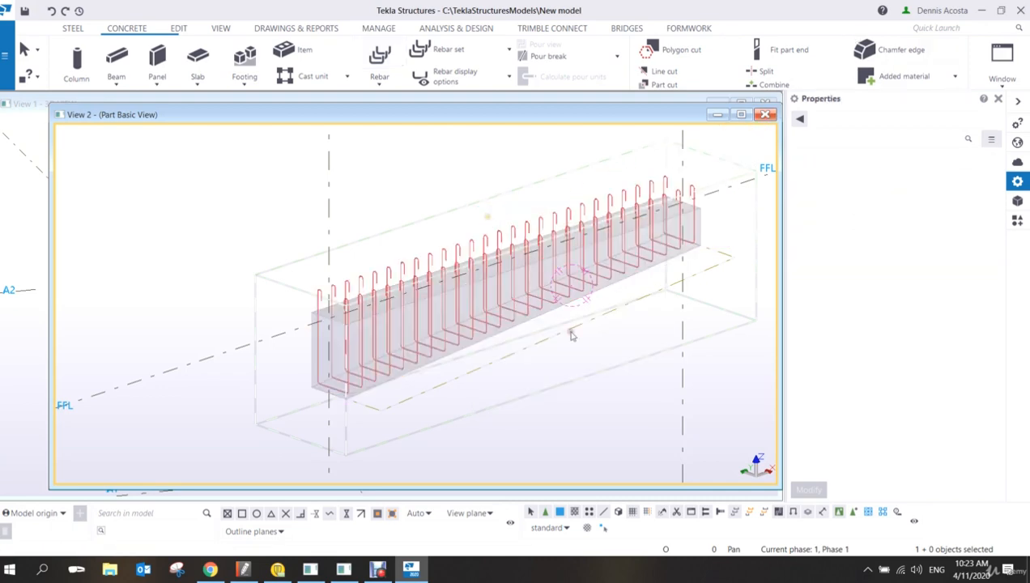
Examine the tapered links along the beam, including the group's dimensions at both ends.
mouse_move(571, 334)
ctrl+middle_down()
mouse_move(531, 212)
mouse_move(552, 297)
mouse_move(517, 288)
mouse_move(692, 293)
mouse_move(712, 279)
mouse_move(651, 294)
ctrl+middle_up()
scroll(588, 286, up, 3)
scroll(589, 286, down, 3)
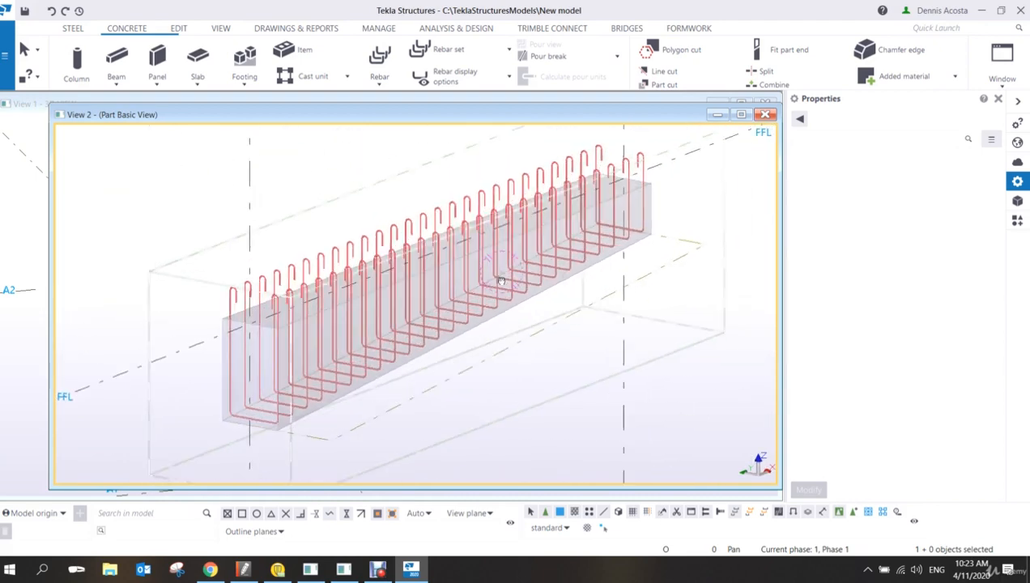
scroll(523, 292, down, 2)
scroll(522, 291, up, 2)
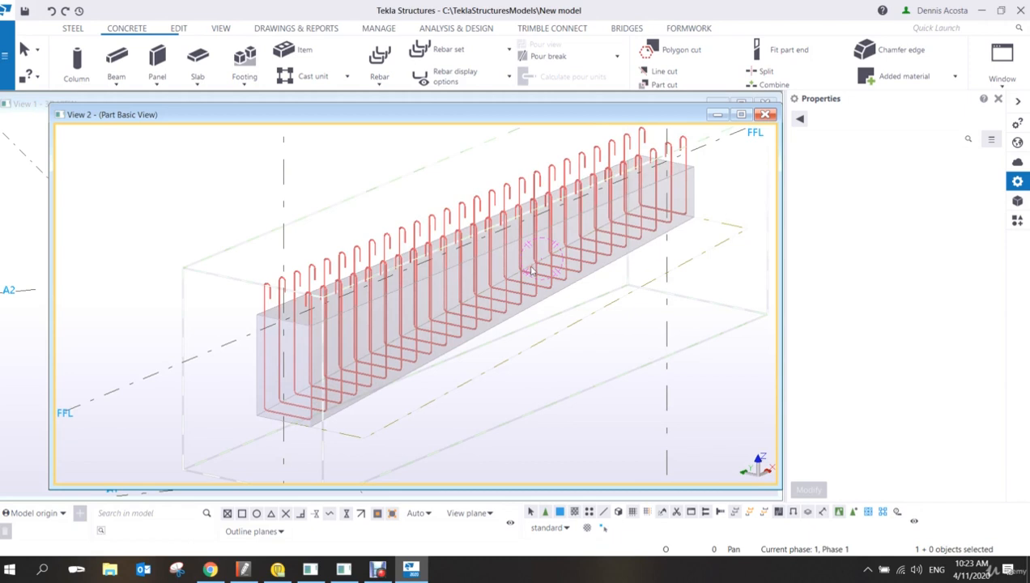
click(403, 235)
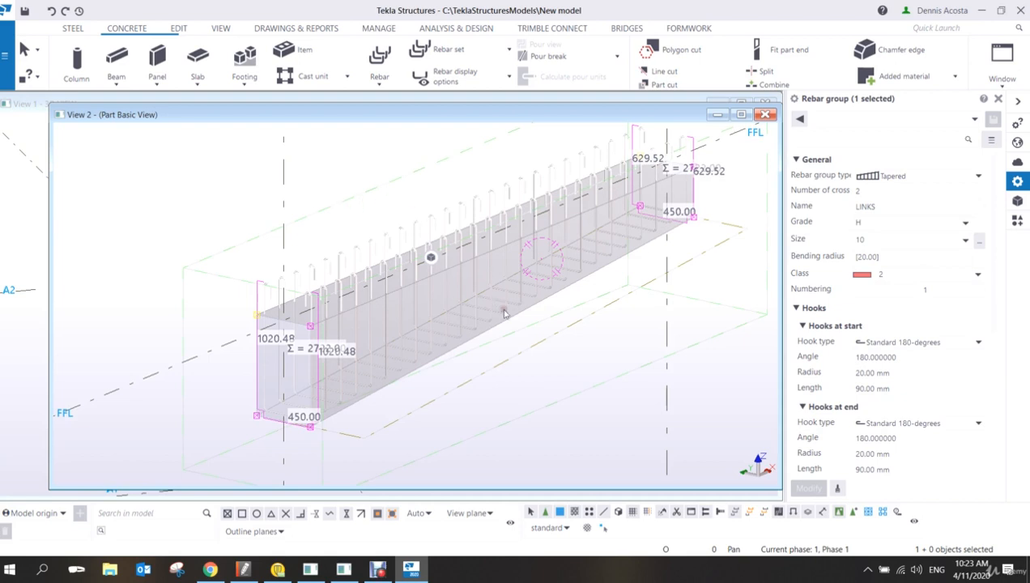
click(587, 350)
middle_drag(683, 334, 619, 354)
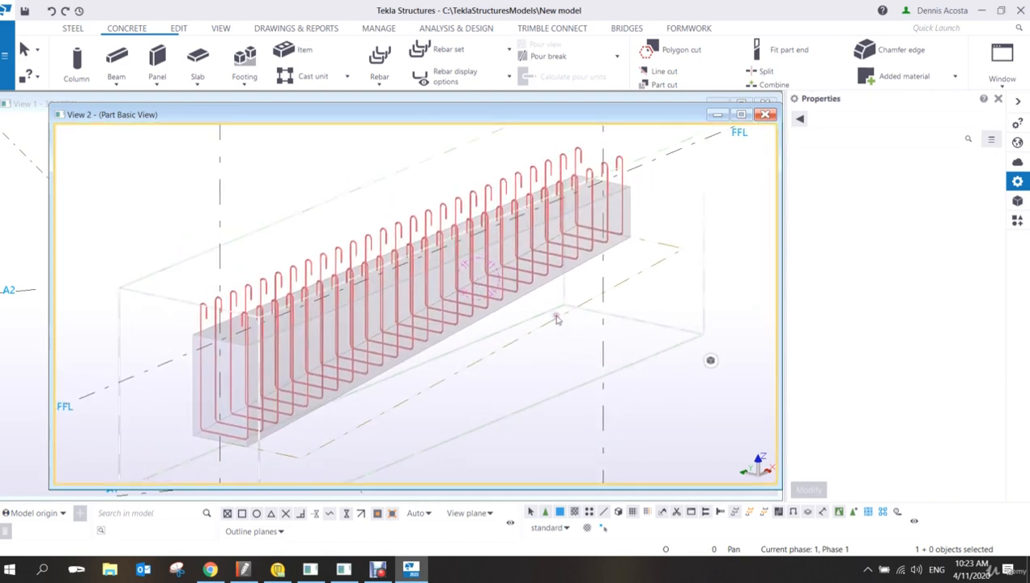
middle_drag(550, 318, 537, 334)
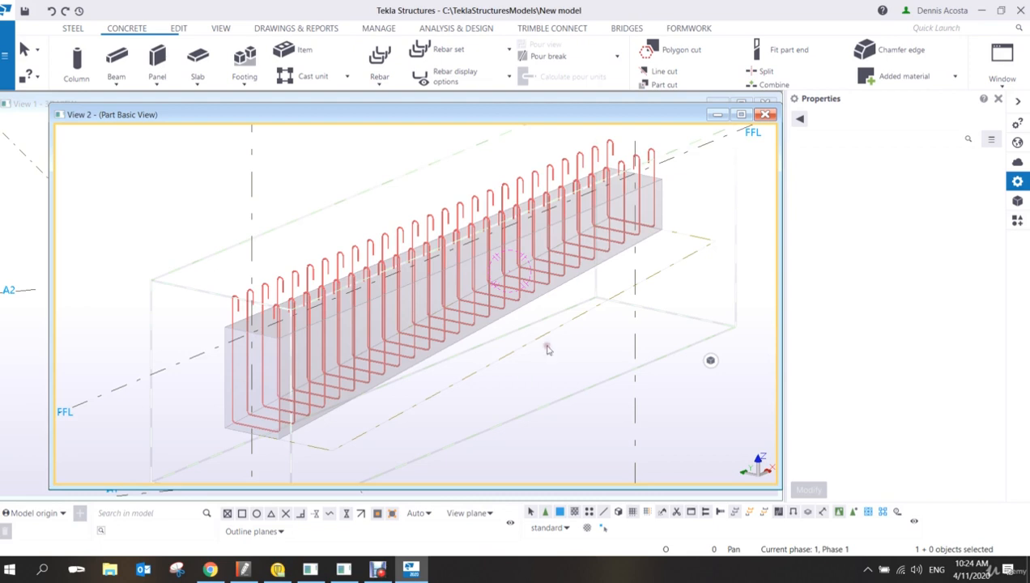
Start a new bar group named MAINBAR with bar size 20.
click(376, 79)
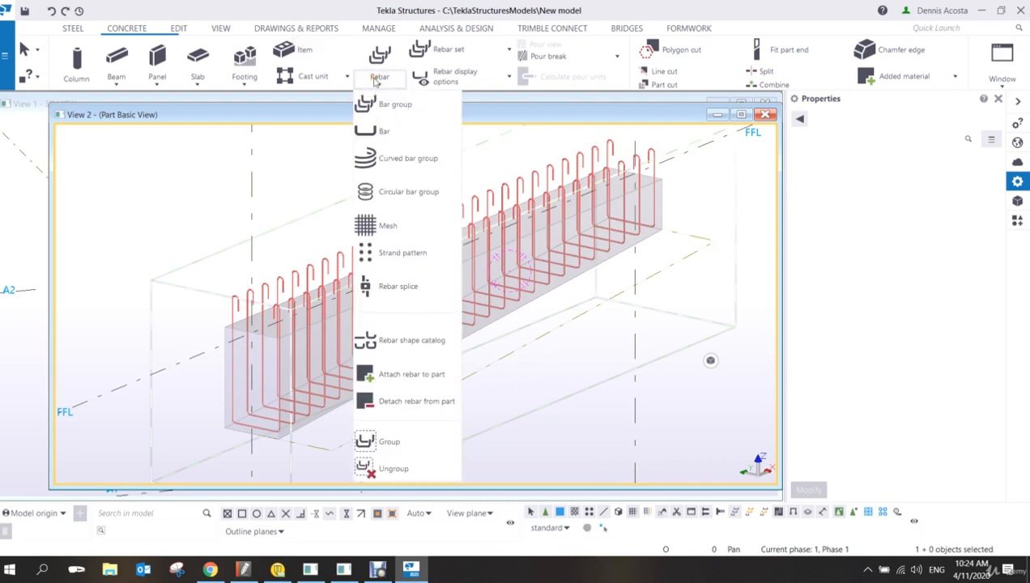
click(404, 103)
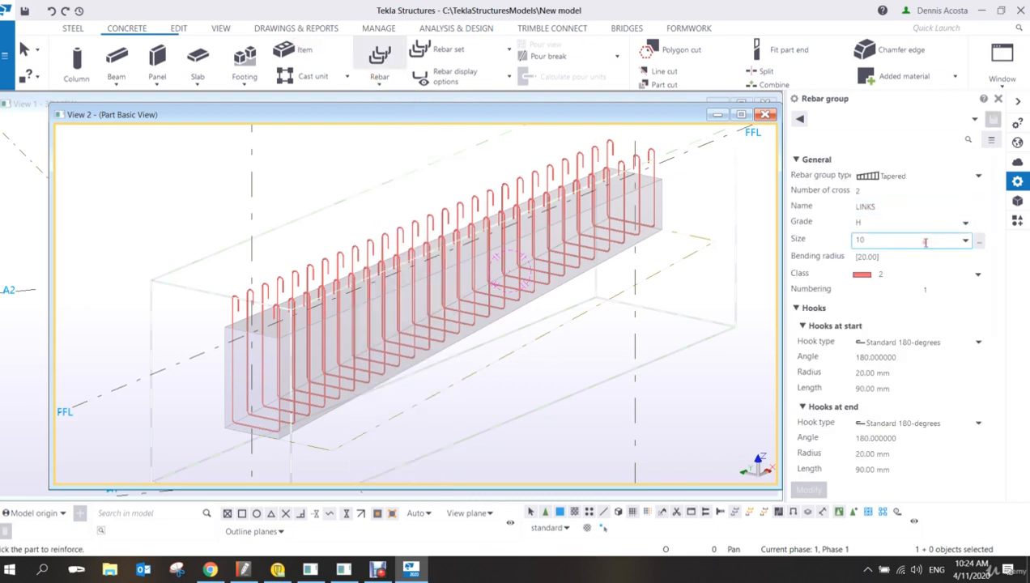
drag(897, 207, 810, 238)
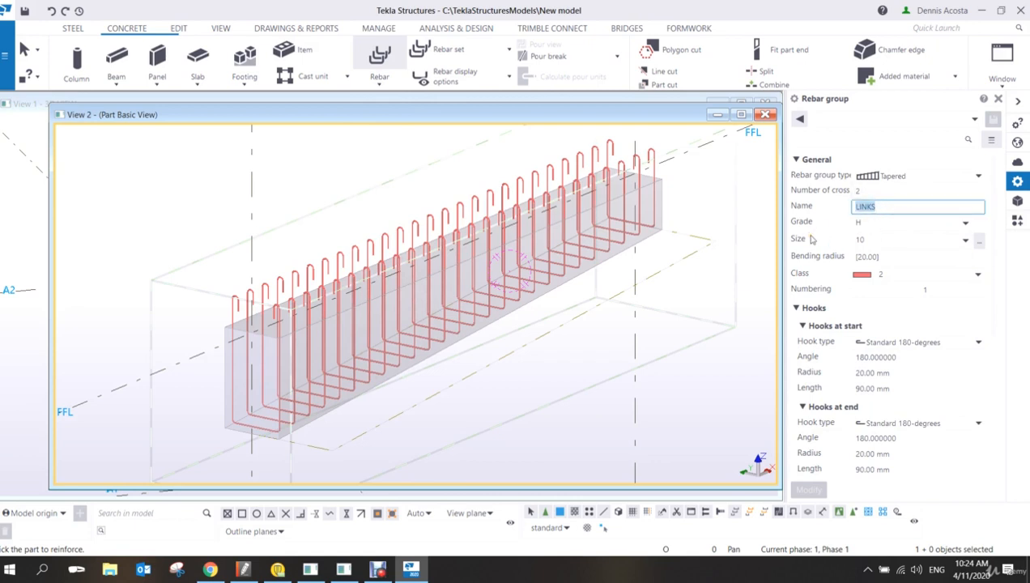
text(MAINBAR)
click(956, 239)
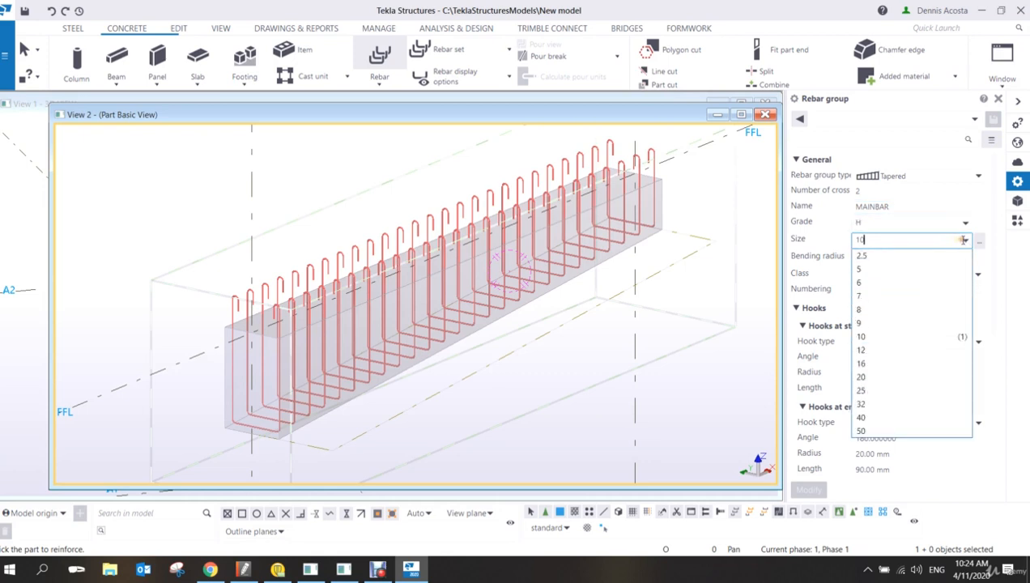
click(863, 378)
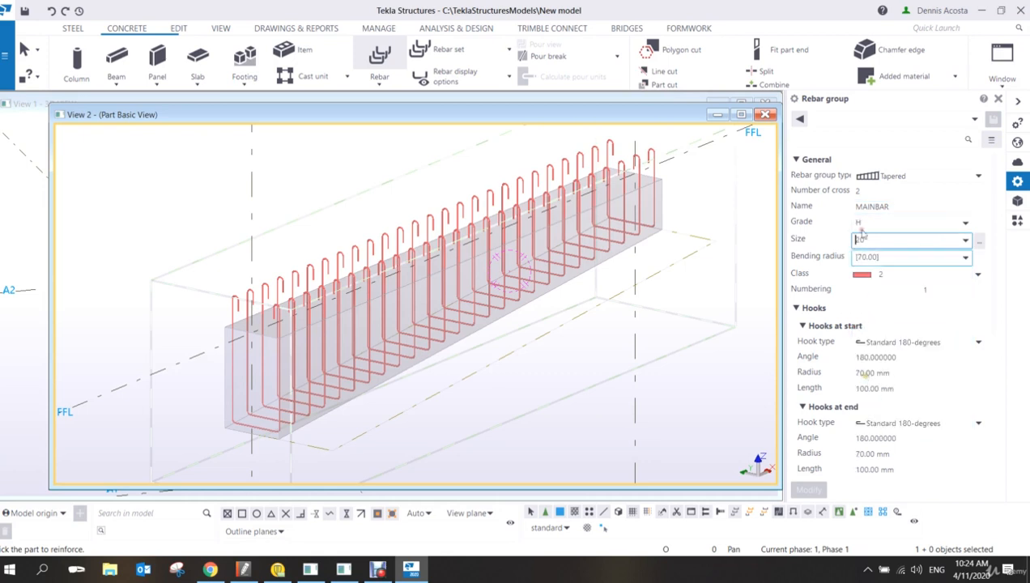
Set the MAINBAR group's hook type to No hook at both start and end.
click(916, 344)
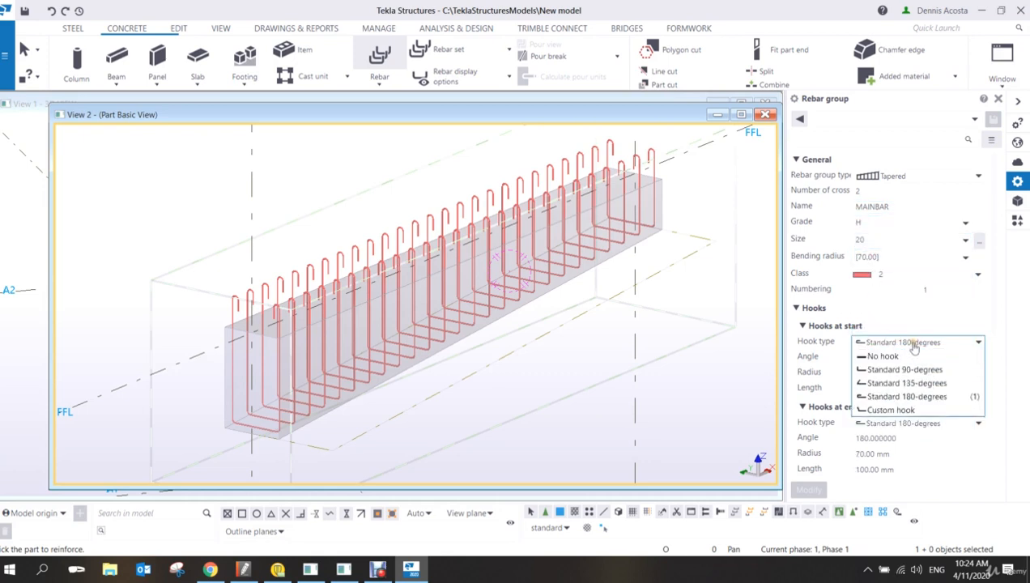
click(904, 357)
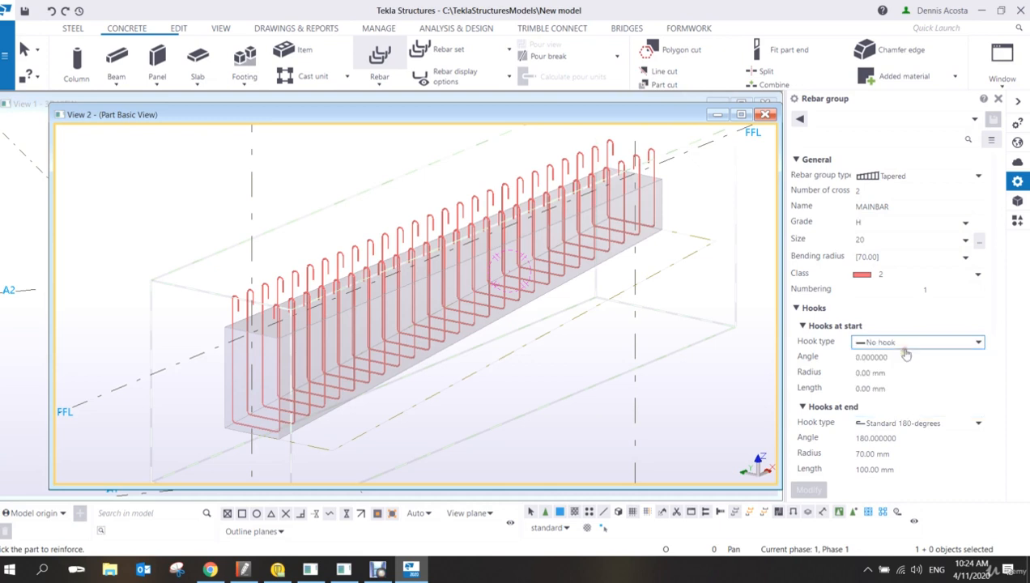
click(899, 422)
click(889, 440)
scroll(916, 392, down, 4)
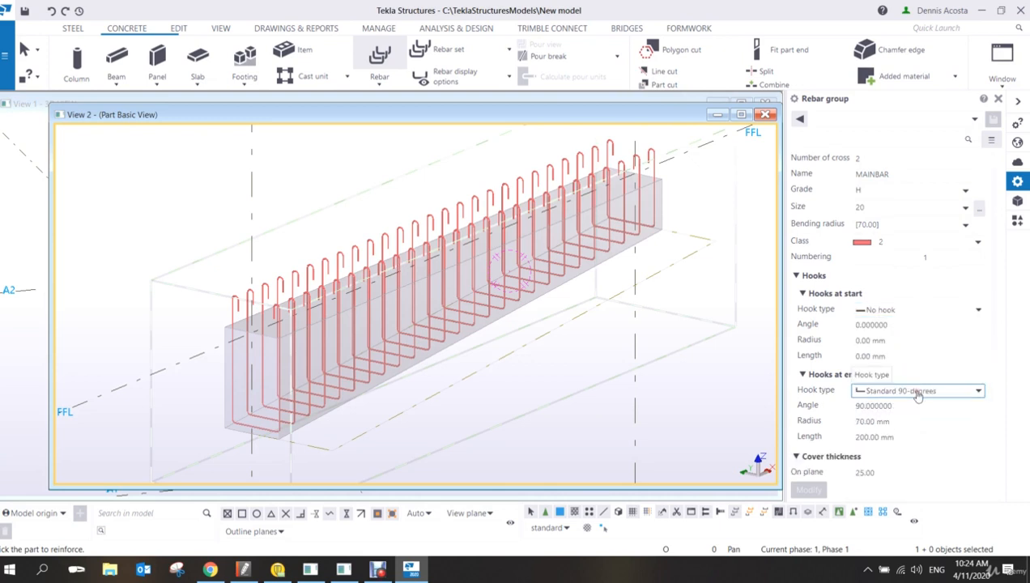
click(916, 392)
click(894, 403)
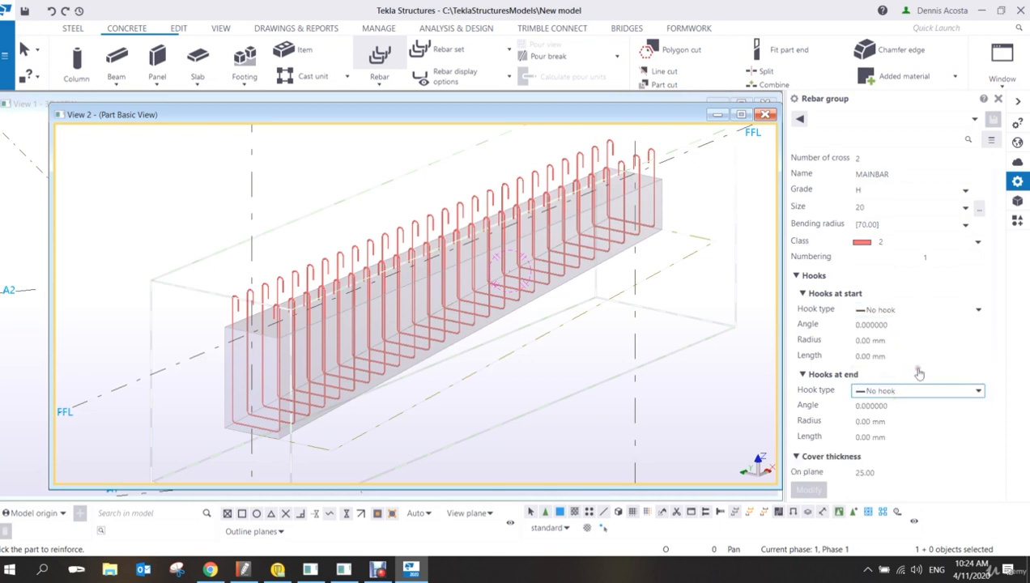
click(917, 372)
Set the MAINBAR group's on-plane and from-plane cover thickness to 40.
scroll(916, 363, down, 3)
click(802, 278)
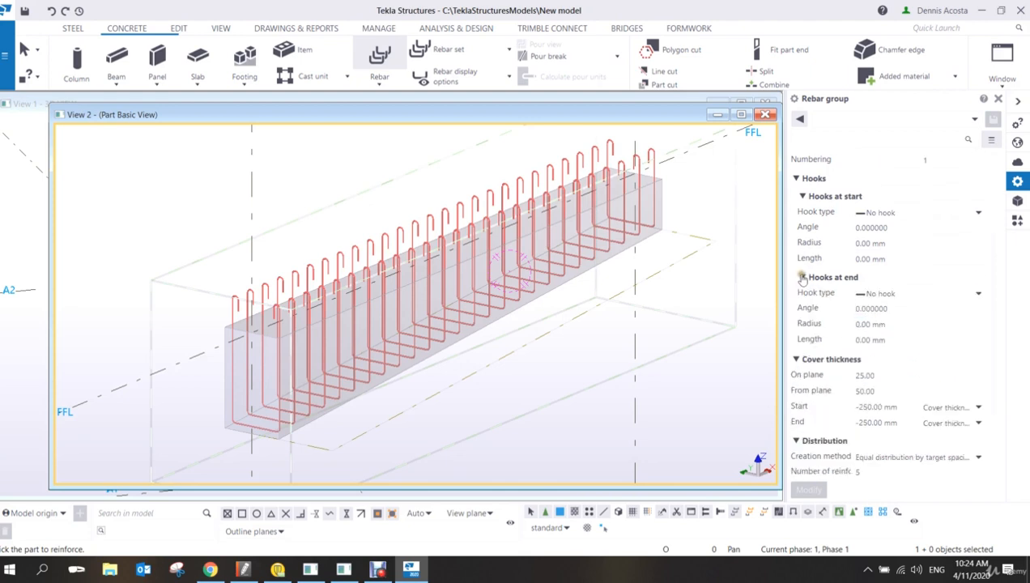
click(893, 377)
double_click(895, 378)
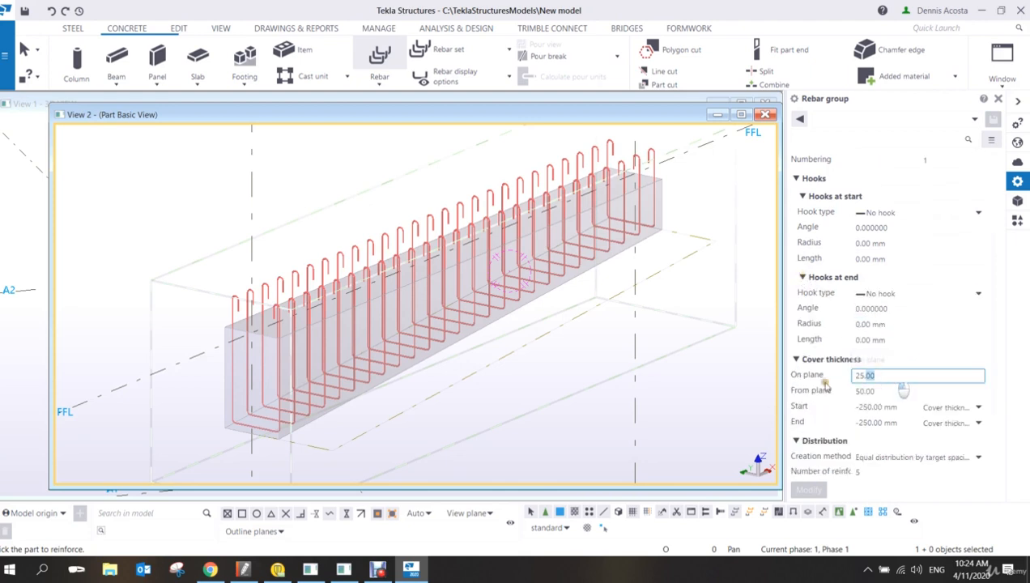
text(40)
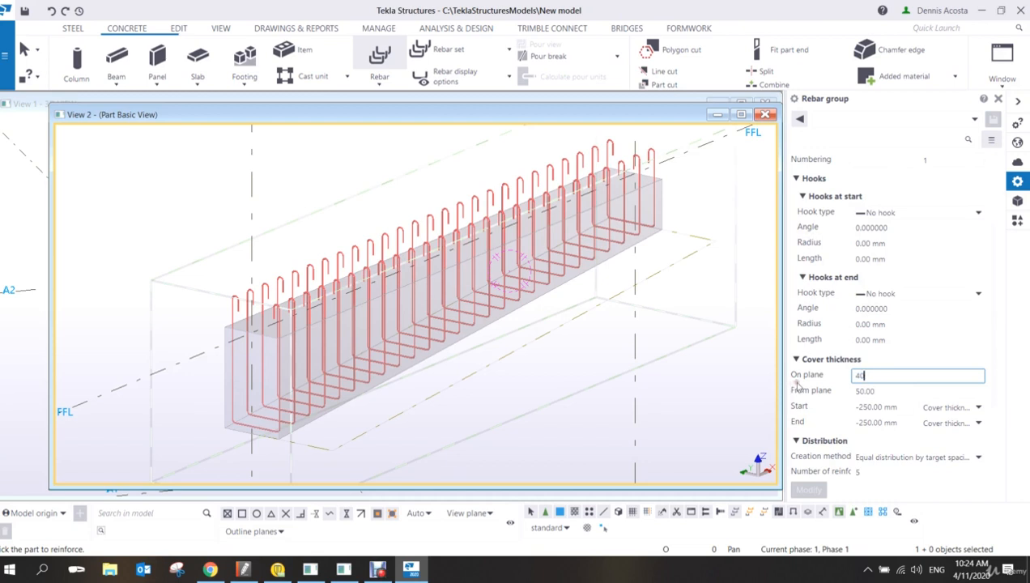
double_click(888, 390)
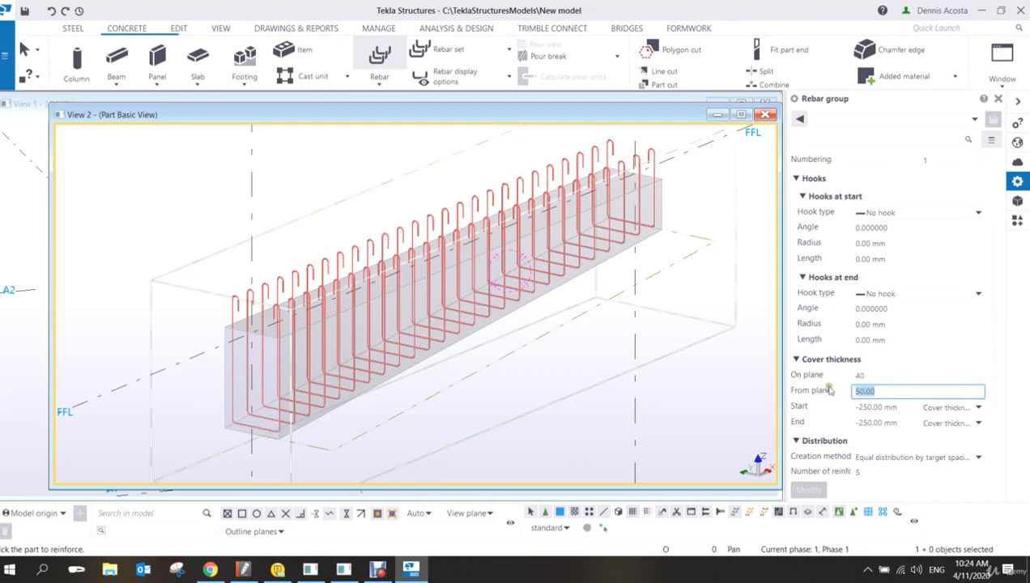
text(40)
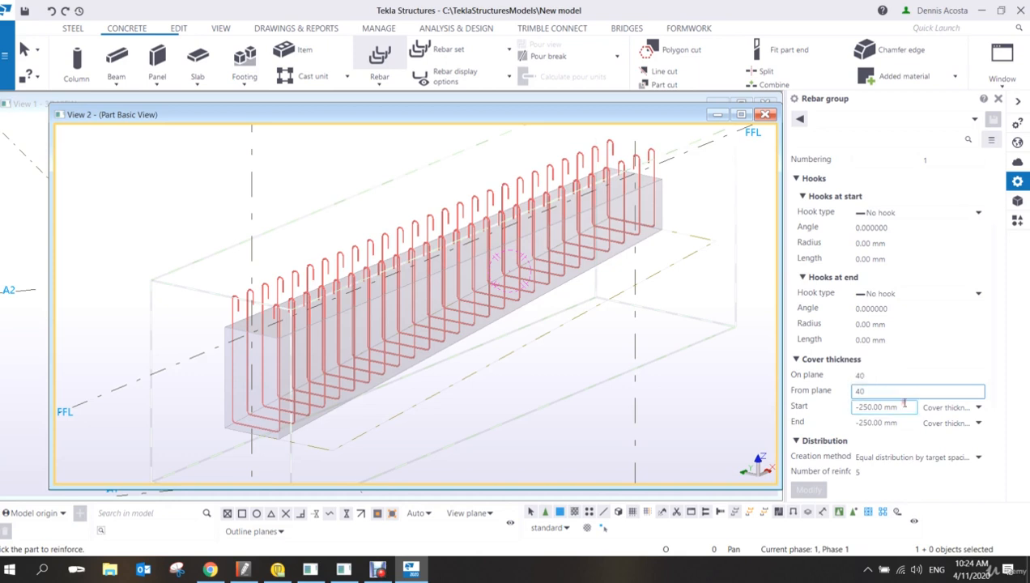
Set the MAINBAR group's distribution to Equal distribution by number of reinforcing bars, with 3 bars.
click(928, 458)
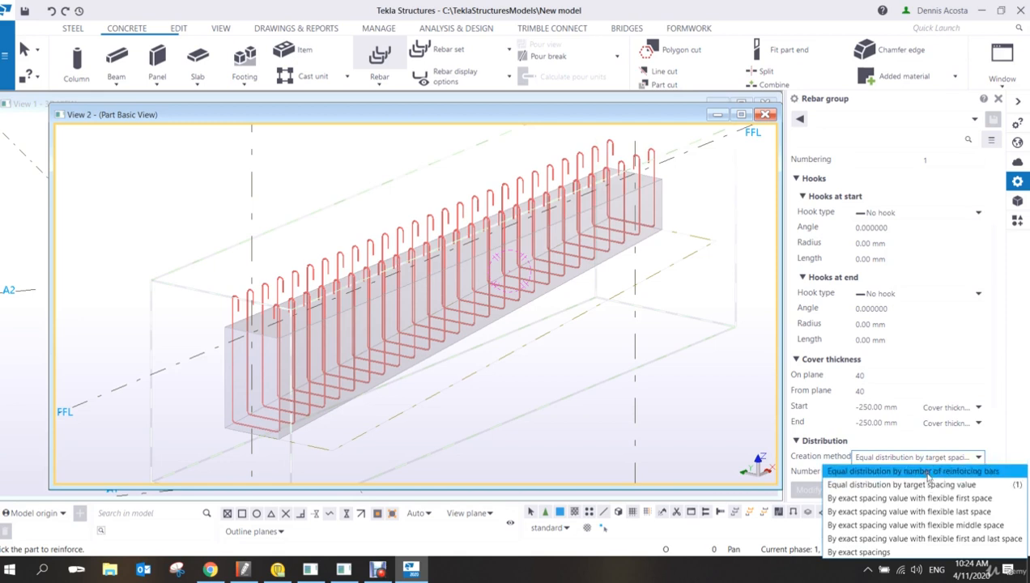
click(928, 471)
click(871, 471)
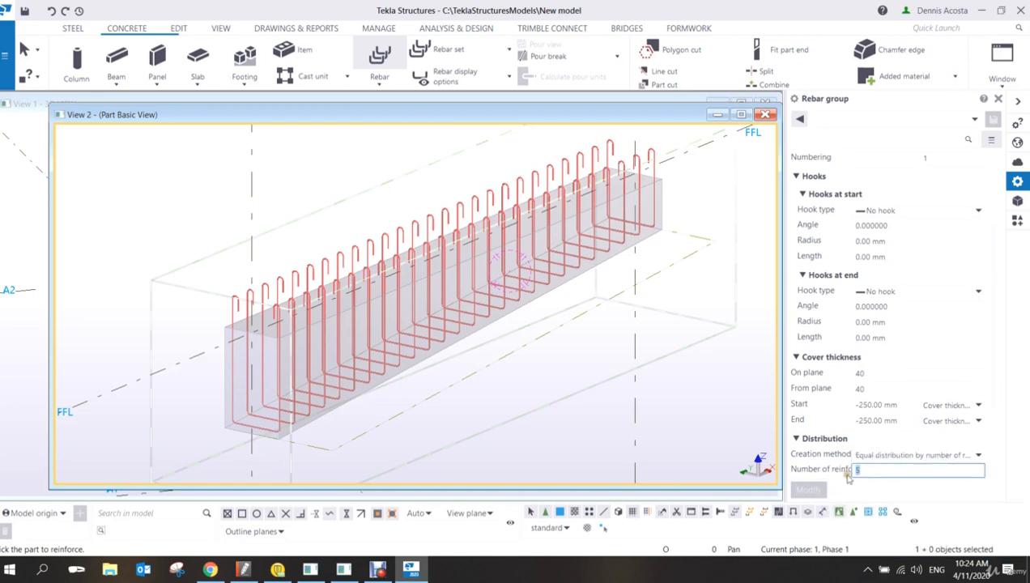
text(3)
Set the MAINBAR group's class to 4.
scroll(934, 336, up, 3)
click(922, 291)
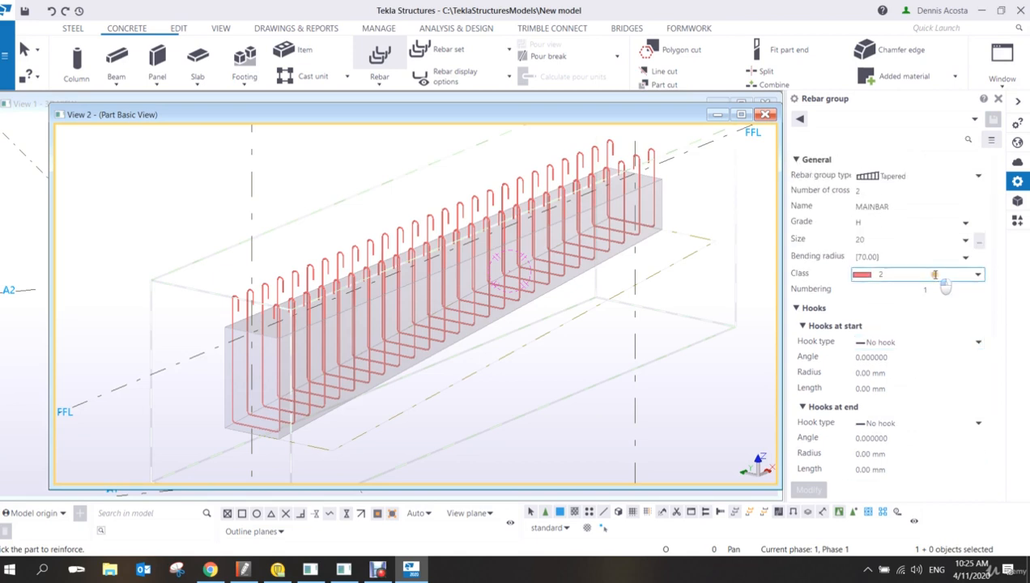
click(941, 275)
click(879, 345)
scroll(279, 438, up, 5)
click(281, 442)
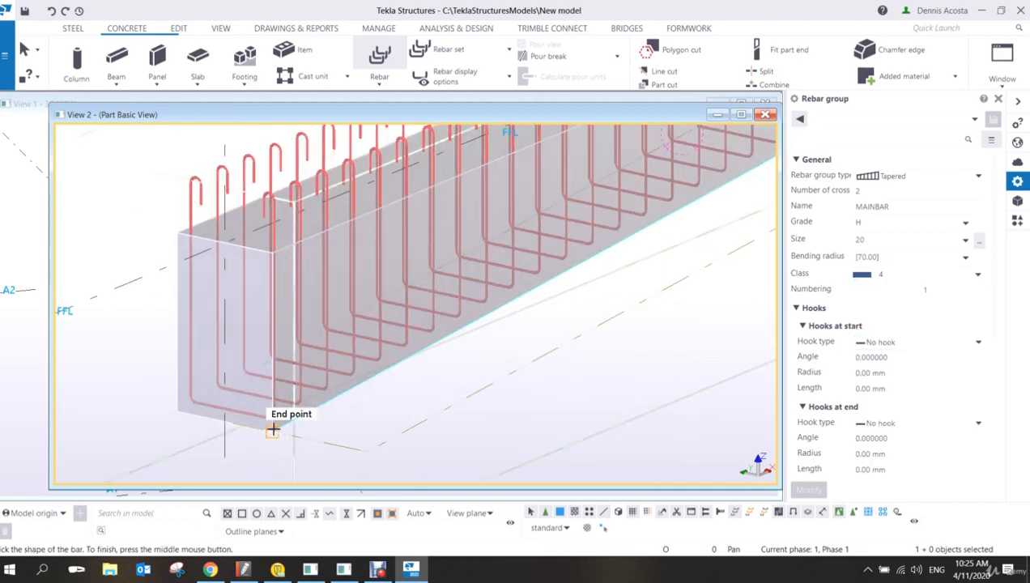
click(274, 429)
scroll(306, 445, down, 5)
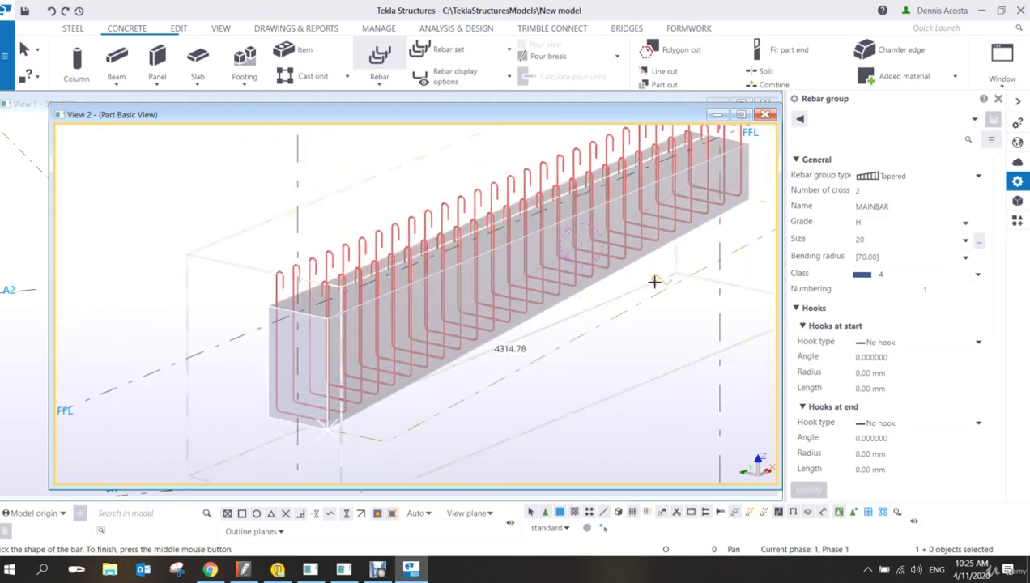
click(749, 199)
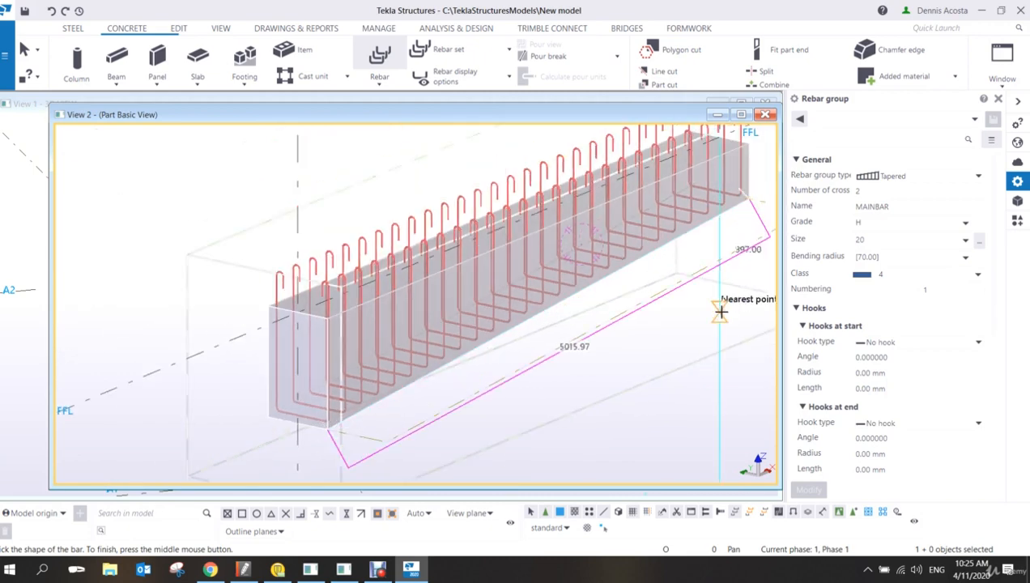
middle_click(719, 313)
scroll(326, 417, up, 3)
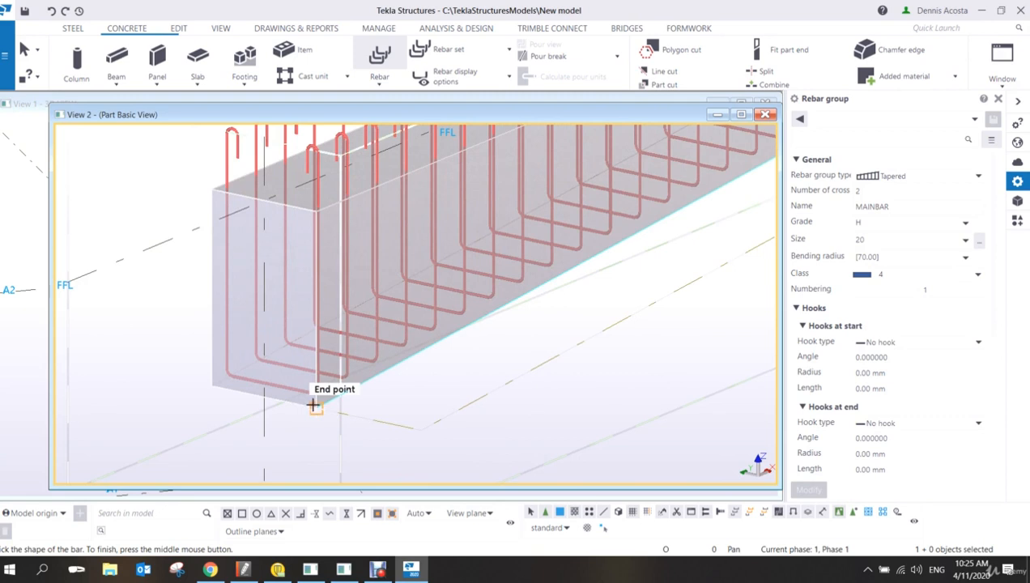
click(313, 406)
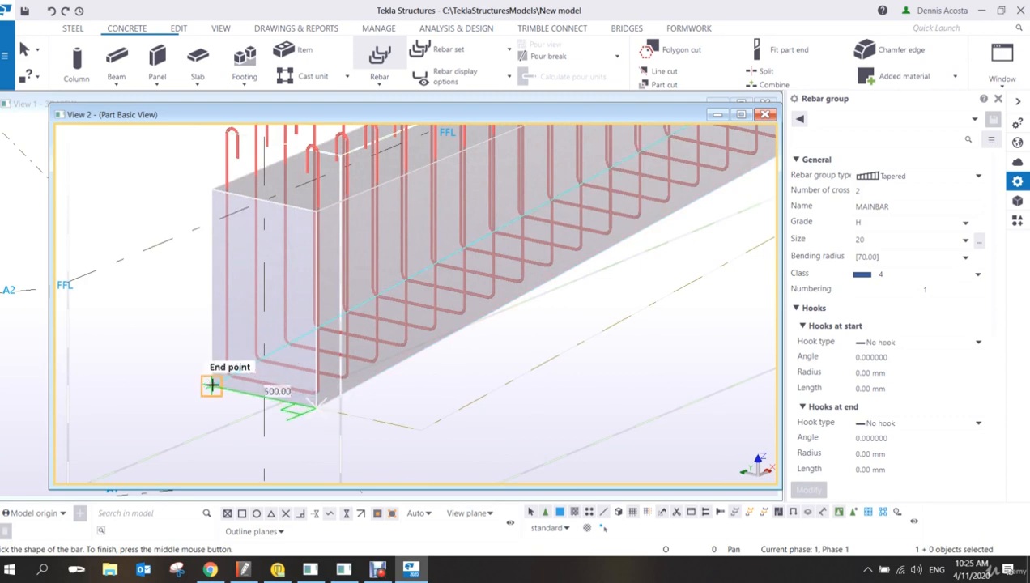
click(211, 386)
right_click(128, 287)
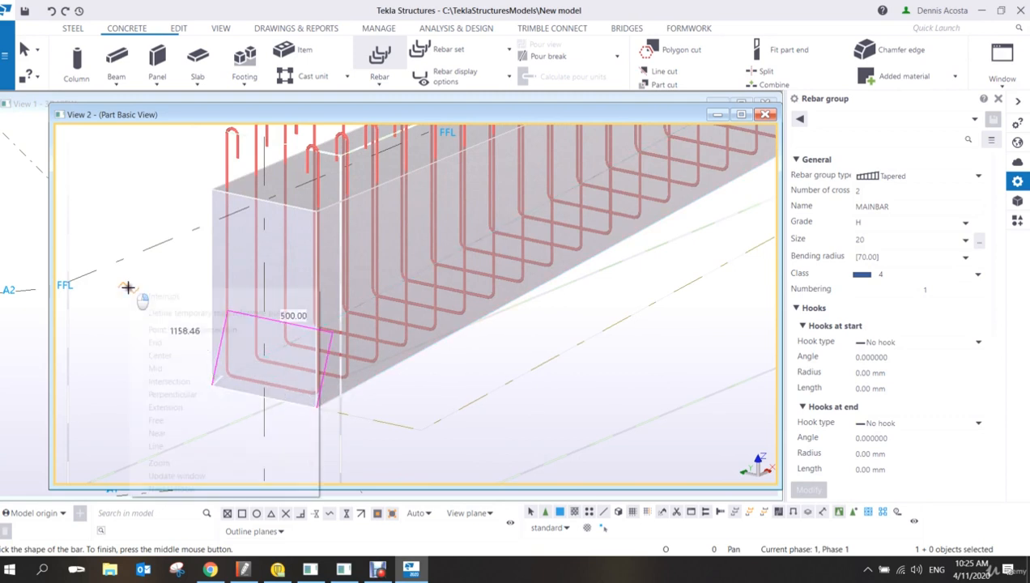
click(135, 298)
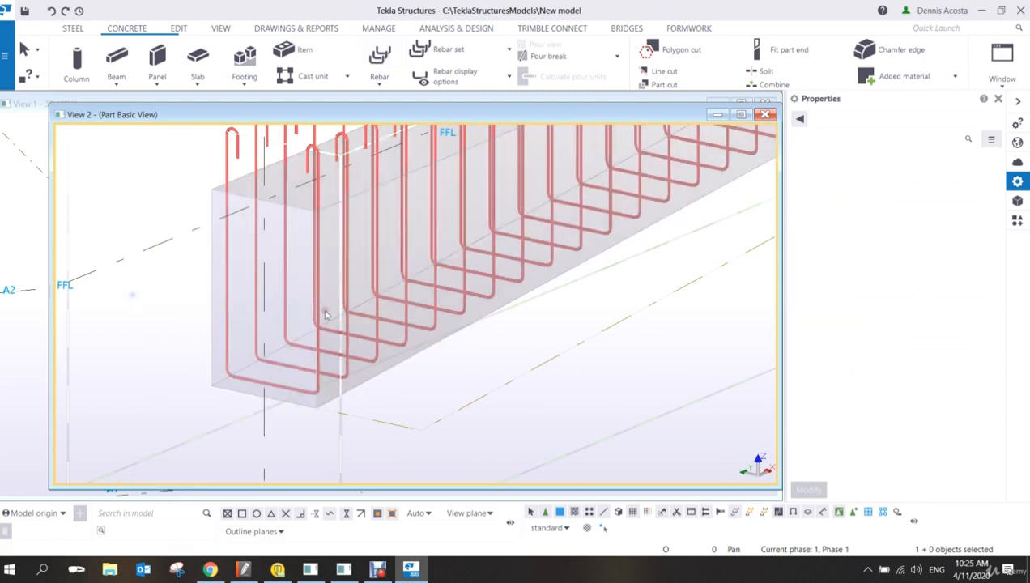
Restart the bar group command and set the rebar group type to Normal.
click(379, 81)
click(388, 104)
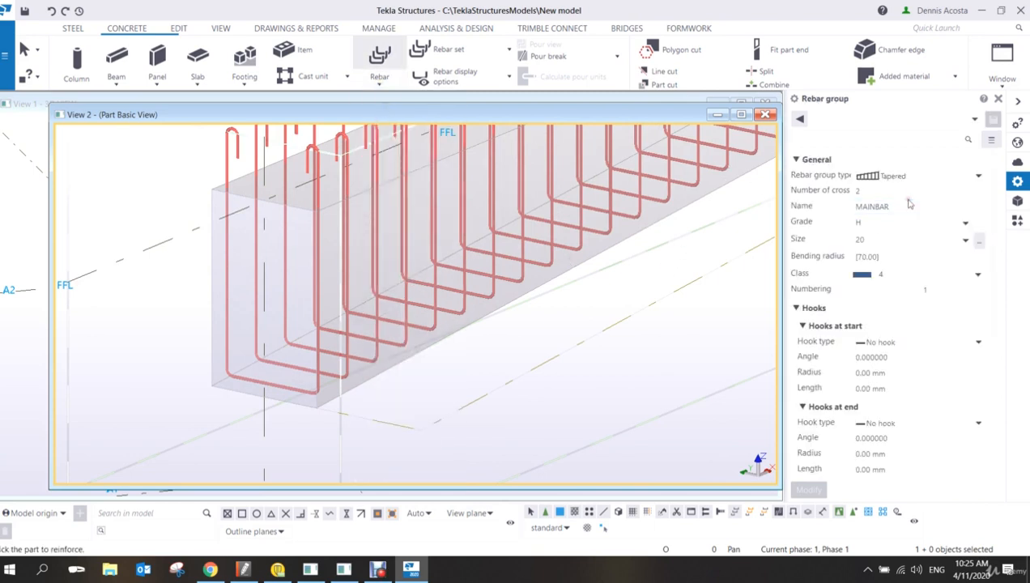
click(922, 176)
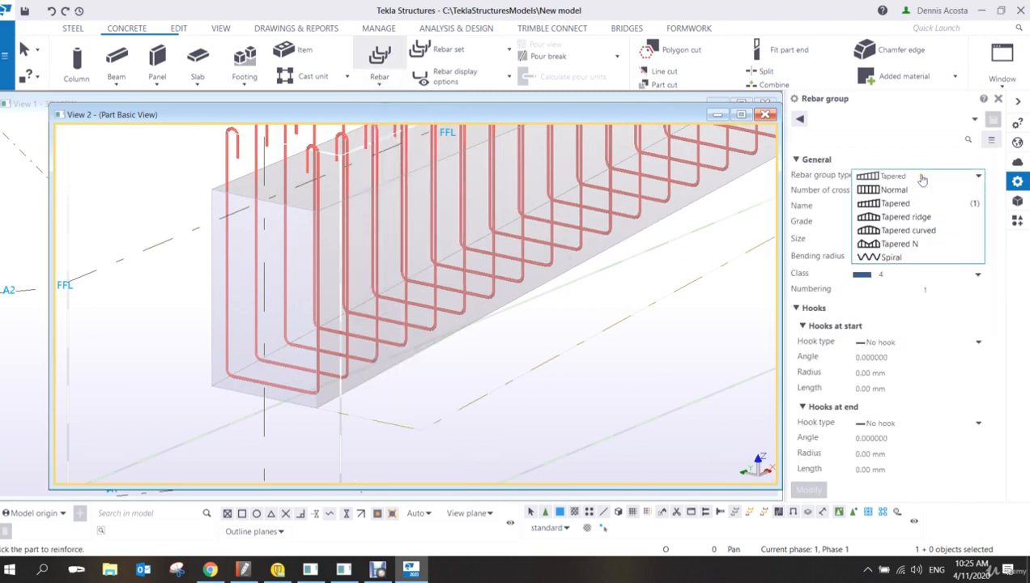
click(894, 191)
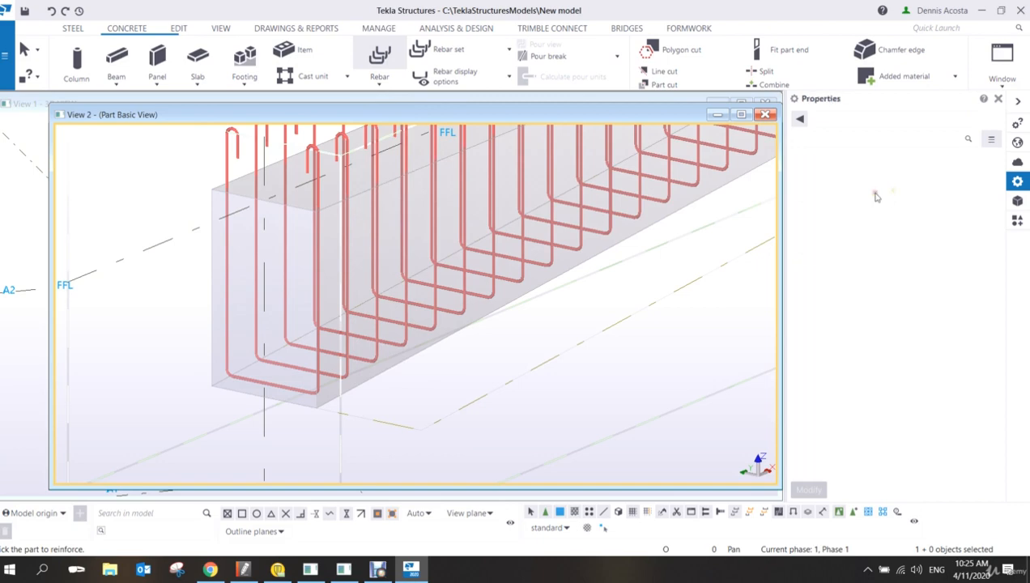
Place the MAINBAR group in the tapered beam, running along its bottom edge from end to end and distributed across the bottom width.
click(591, 254)
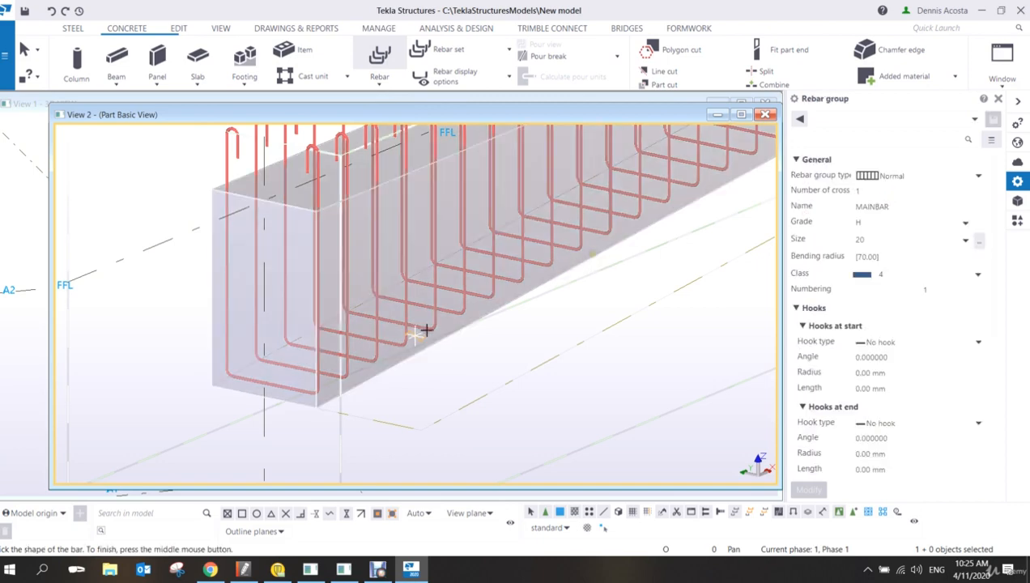
click(325, 416)
scroll(349, 403, down, 2)
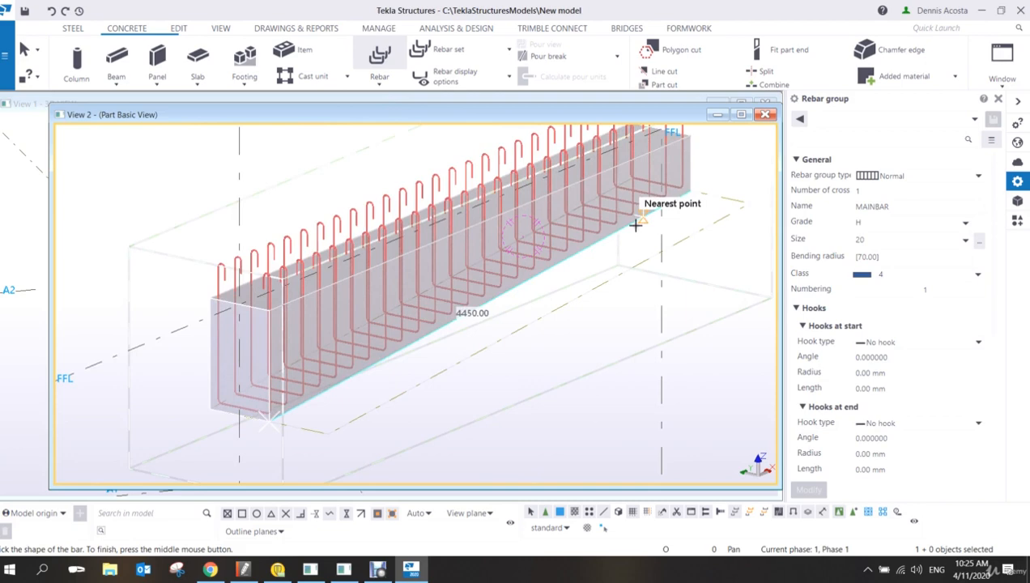
click(688, 190)
scroll(338, 395, up, 2)
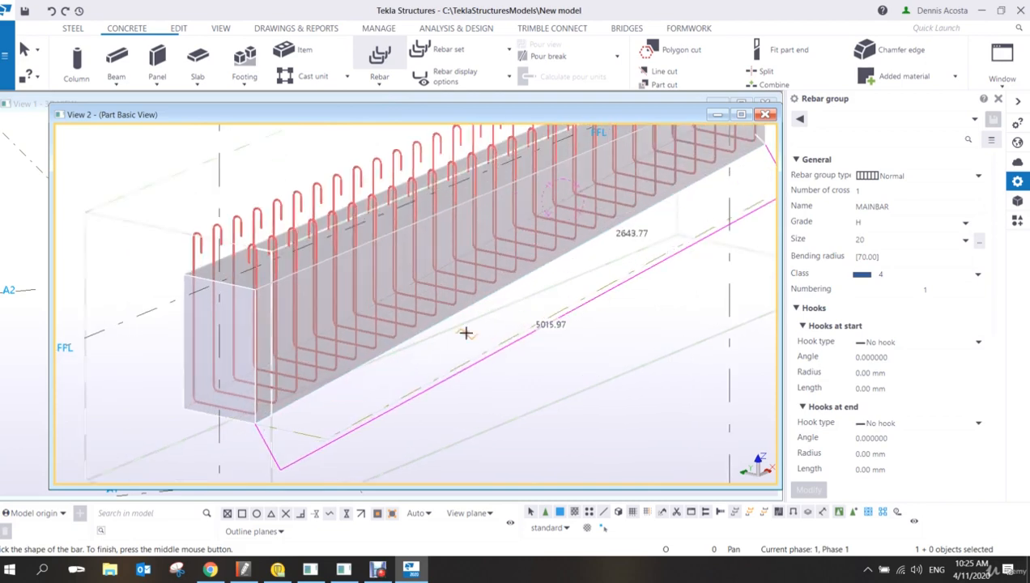
scroll(334, 398, up, 2)
click(284, 431)
middle_click(283, 431)
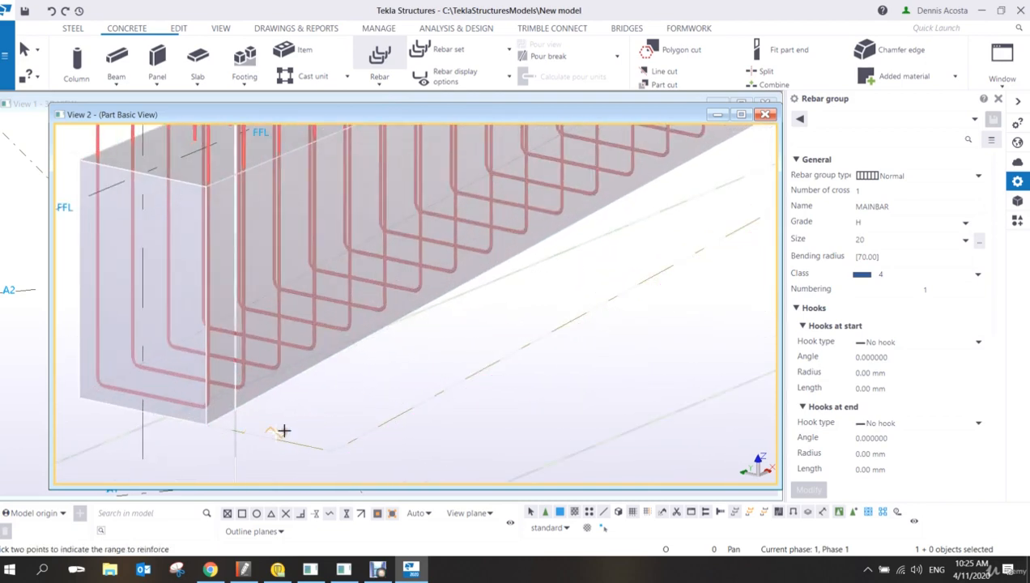
click(208, 421)
click(80, 395)
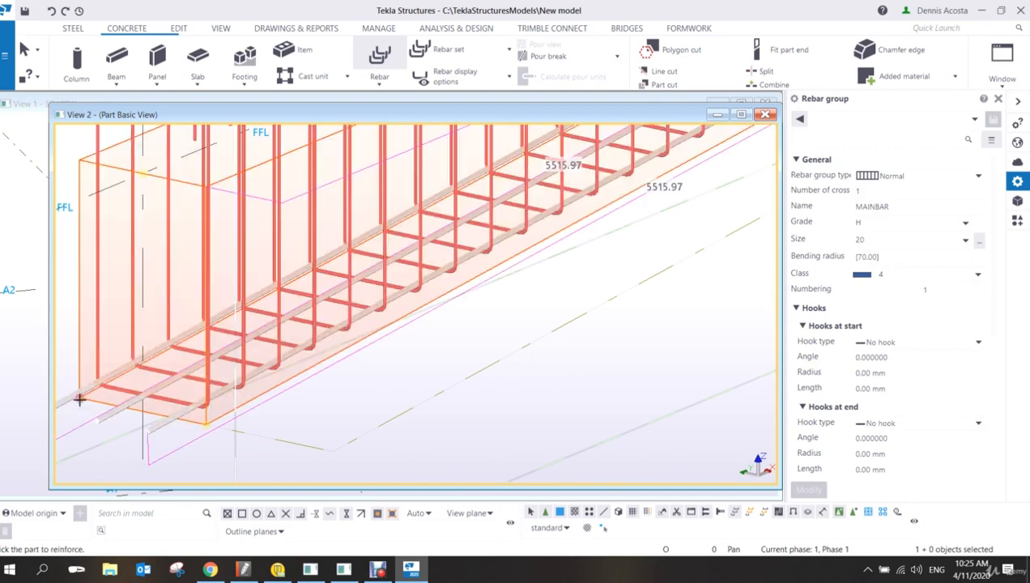
middle_drag(80, 396, 412, 348)
right_click(510, 331)
click(524, 338)
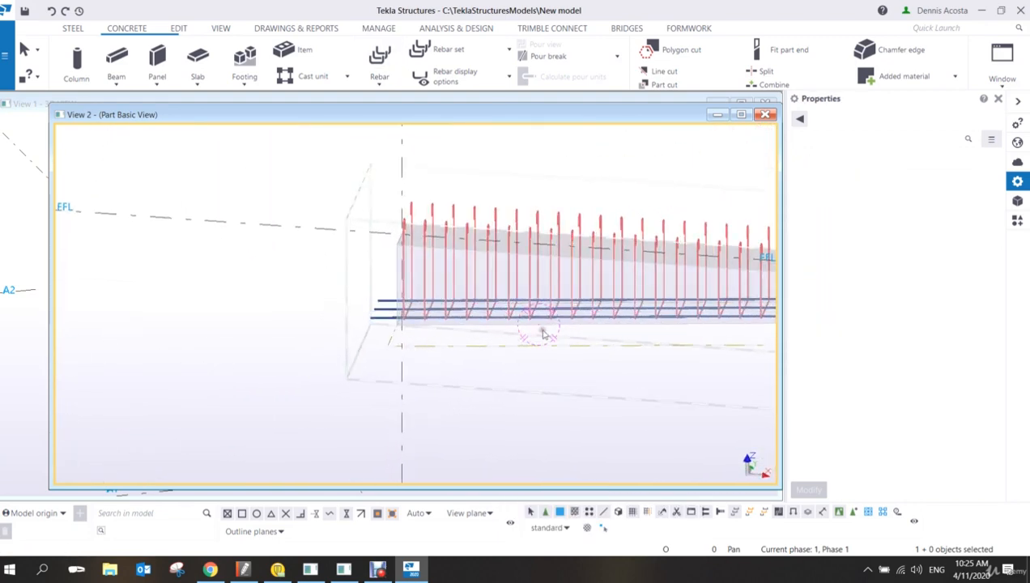
Change the number of reinforcing bars in the placed MAINBAR group to 5.
scroll(493, 320, down, 2)
middle_drag(712, 344, 557, 341)
scroll(557, 341, up, 6)
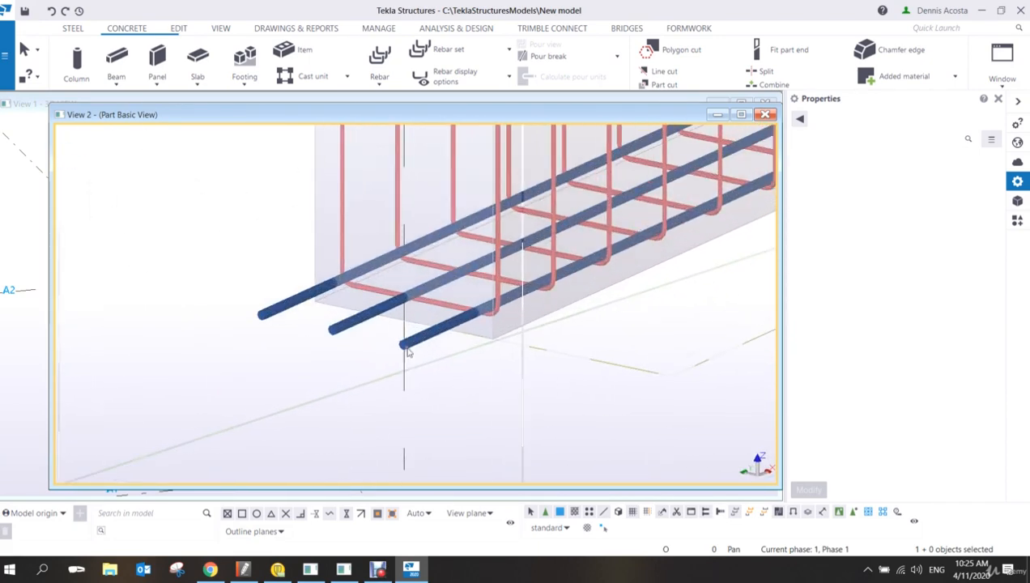
click(421, 347)
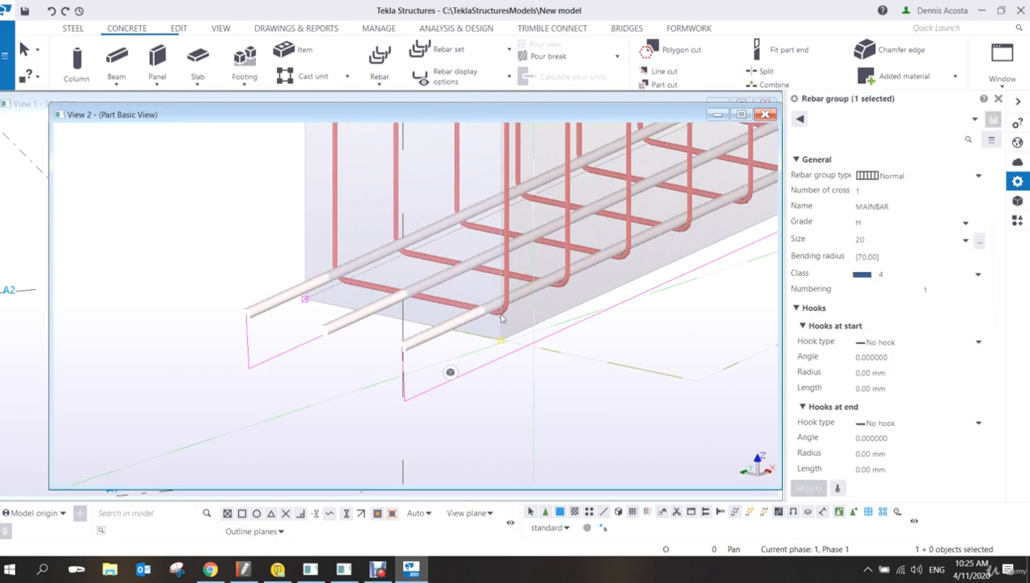
scroll(923, 390, down, 5)
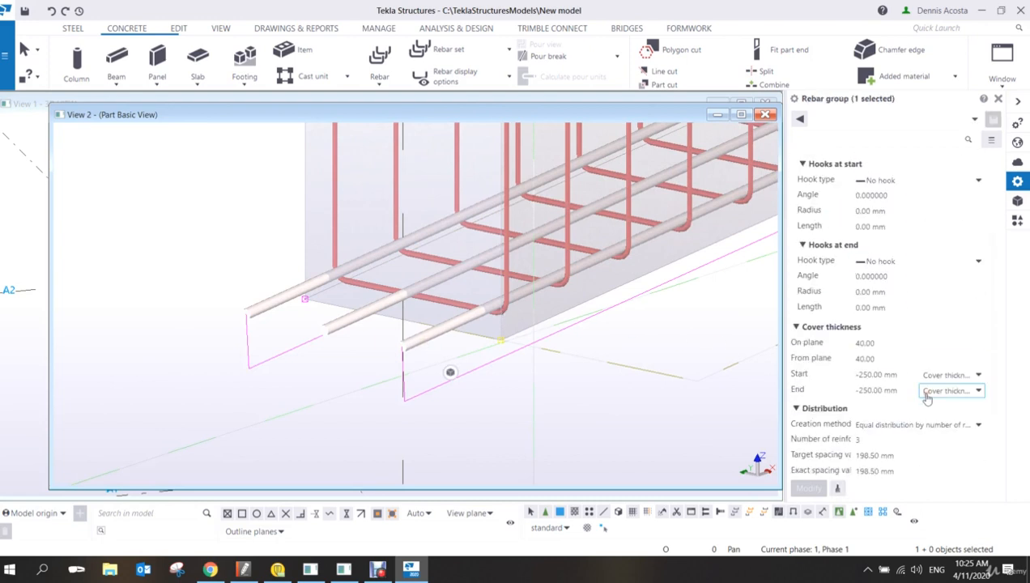
click(882, 376)
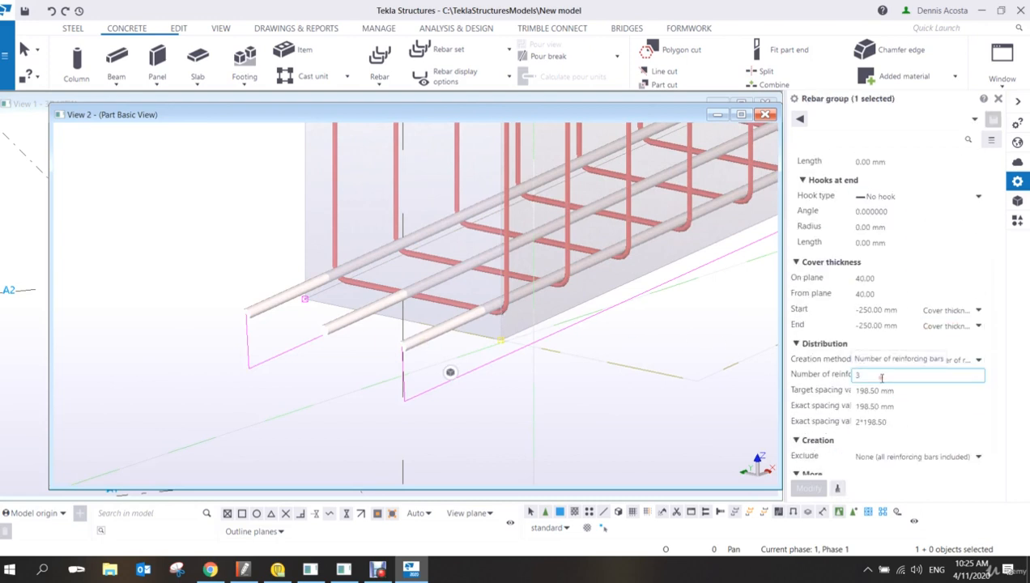
drag(883, 378, 816, 396)
text(5)
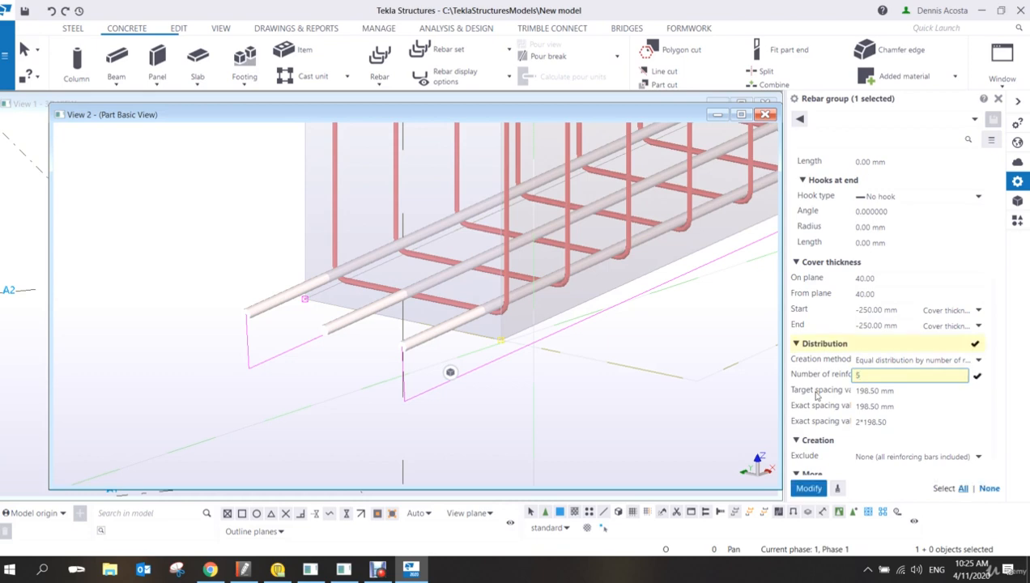
key(Return)
scroll(591, 365, down, 2)
click(589, 365)
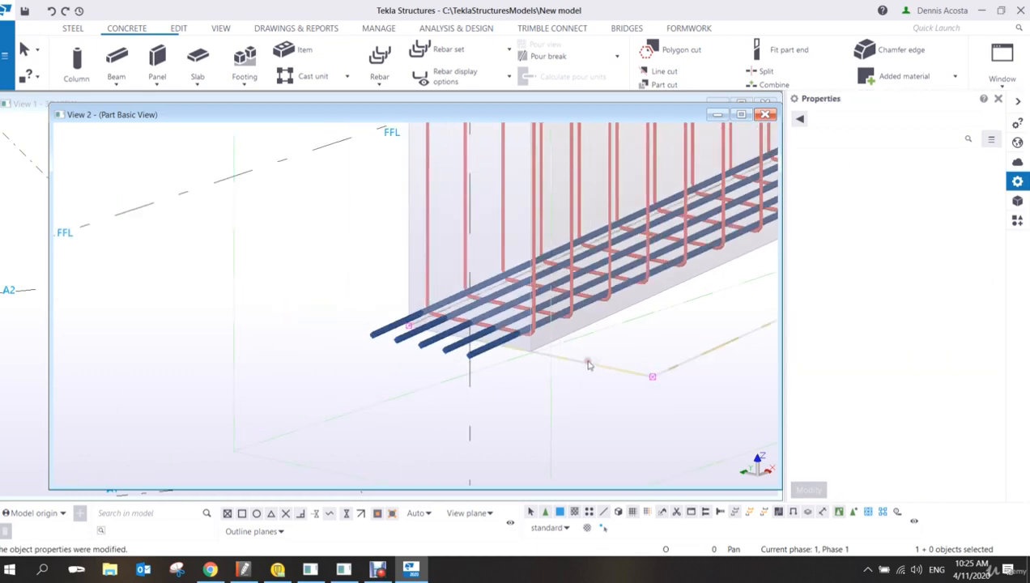
scroll(598, 358, down, 1)
middle_drag(604, 356, 397, 391)
scroll(401, 389, down, 3)
mouse_move(455, 370)
ctrl+middle_down()
mouse_move(444, 351)
mouse_move(496, 386)
mouse_move(451, 351)
ctrl+middle_up()
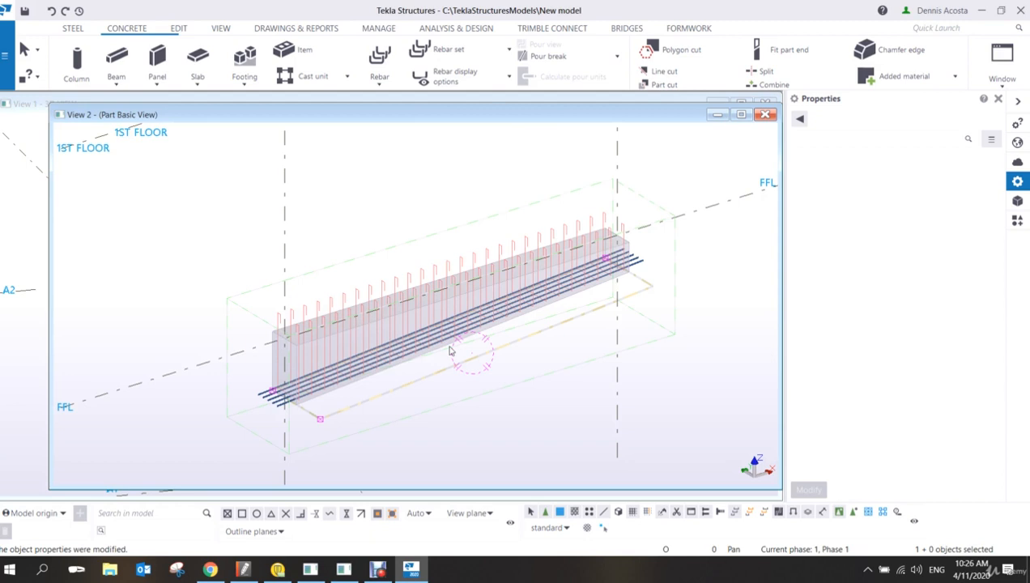
click(377, 570)
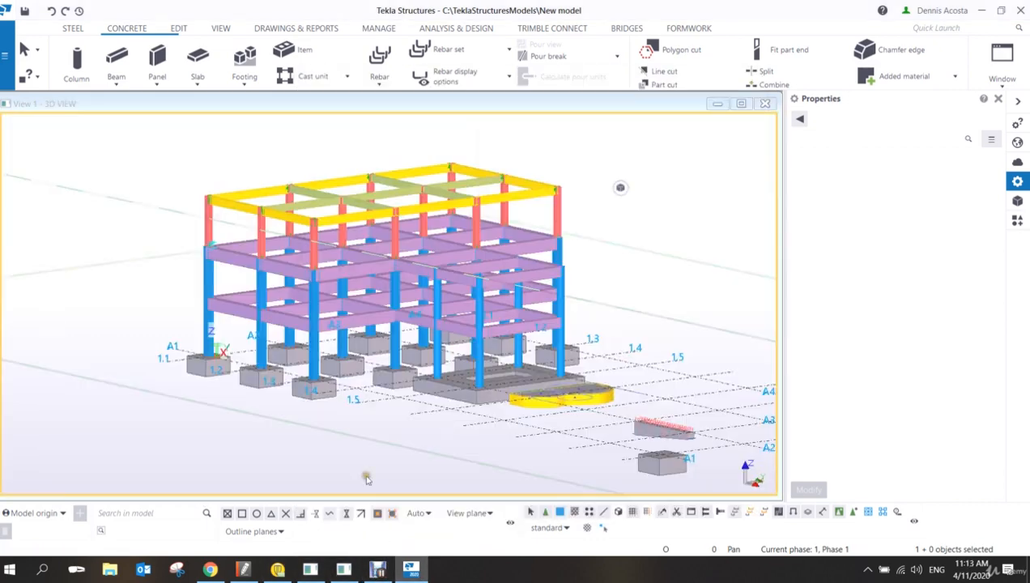
click(470, 410)
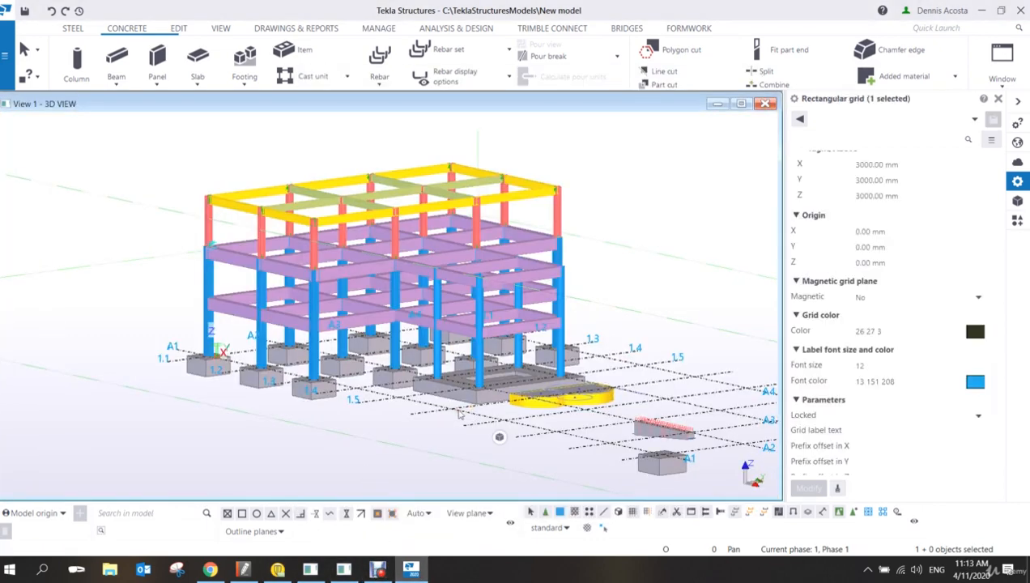
click(629, 311)
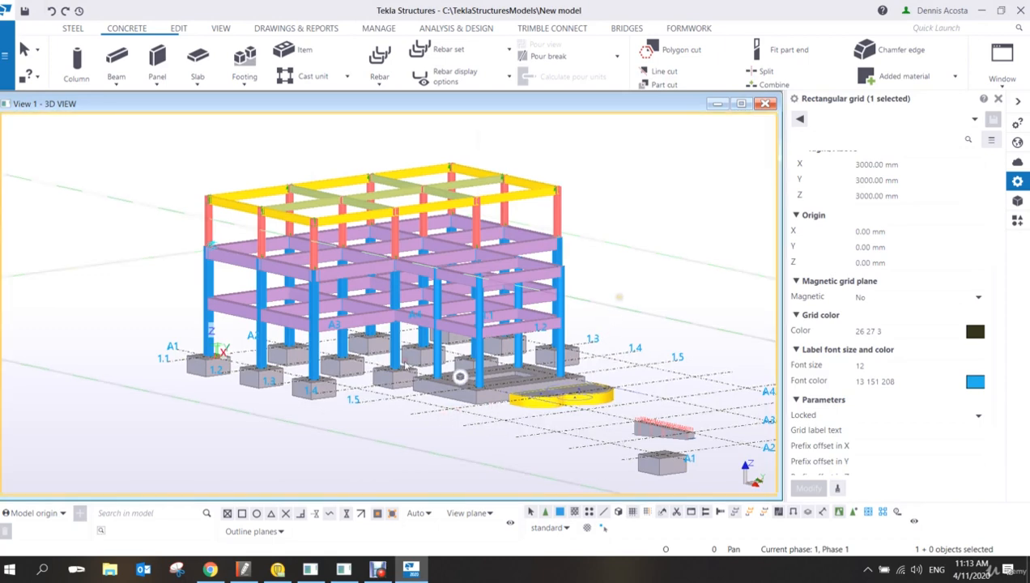
Show only the lowest concrete column and its footing at grid intersection A1/1.1 in the 3D view.
middle_drag(369, 418, 336, 403)
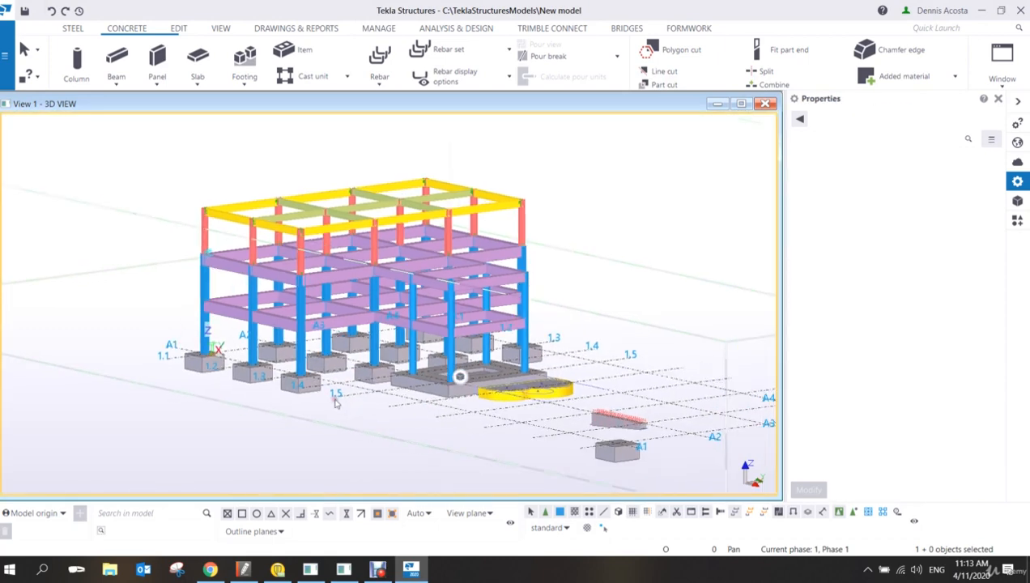
mouse_move(274, 381)
ctrl+middle_down()
mouse_move(386, 387)
mouse_move(415, 420)
ctrl+middle_up()
middle_drag(203, 401, 490, 386)
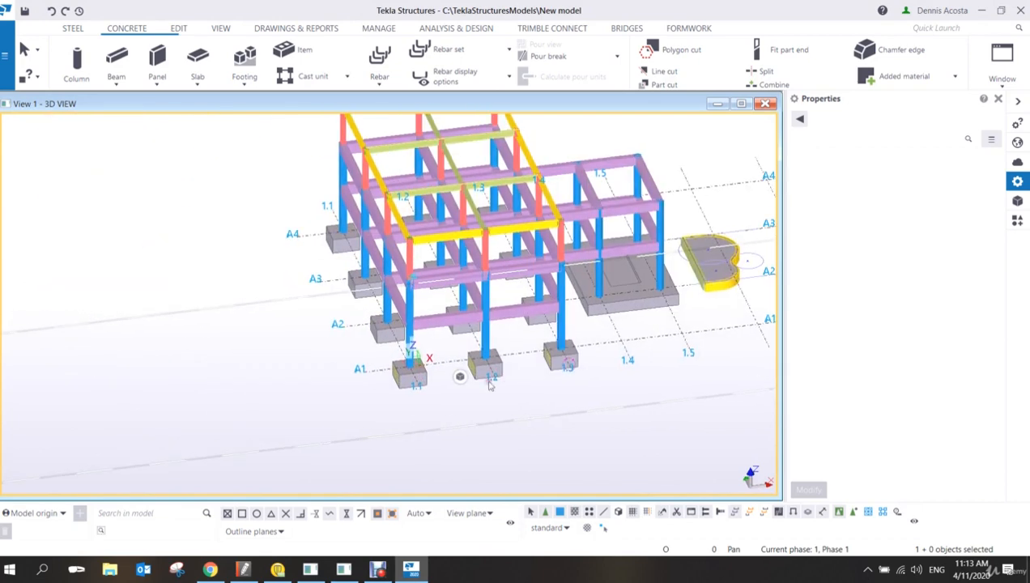
scroll(421, 347, up, 4)
scroll(413, 328, up, 4)
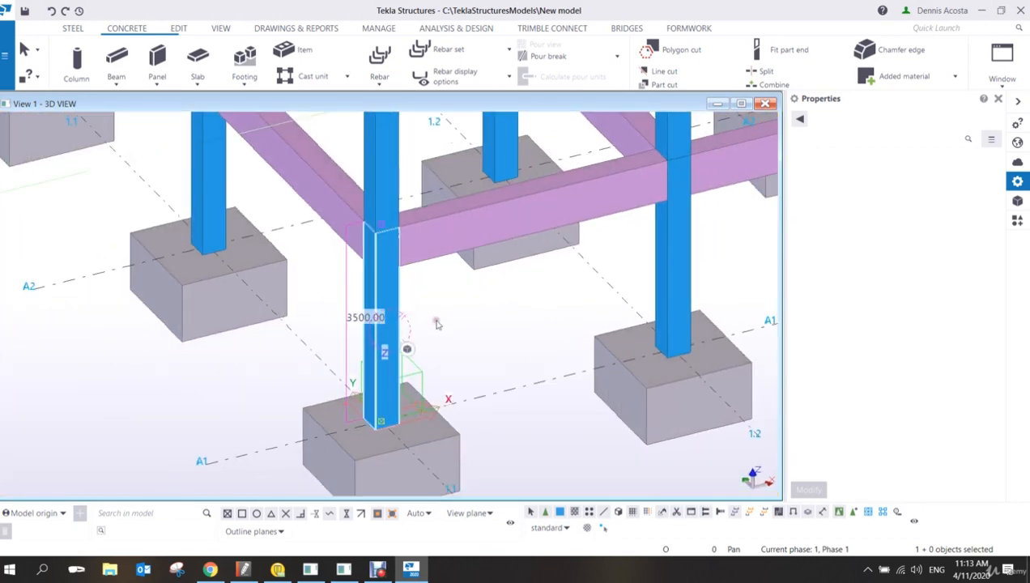
scroll(438, 324, up, 2)
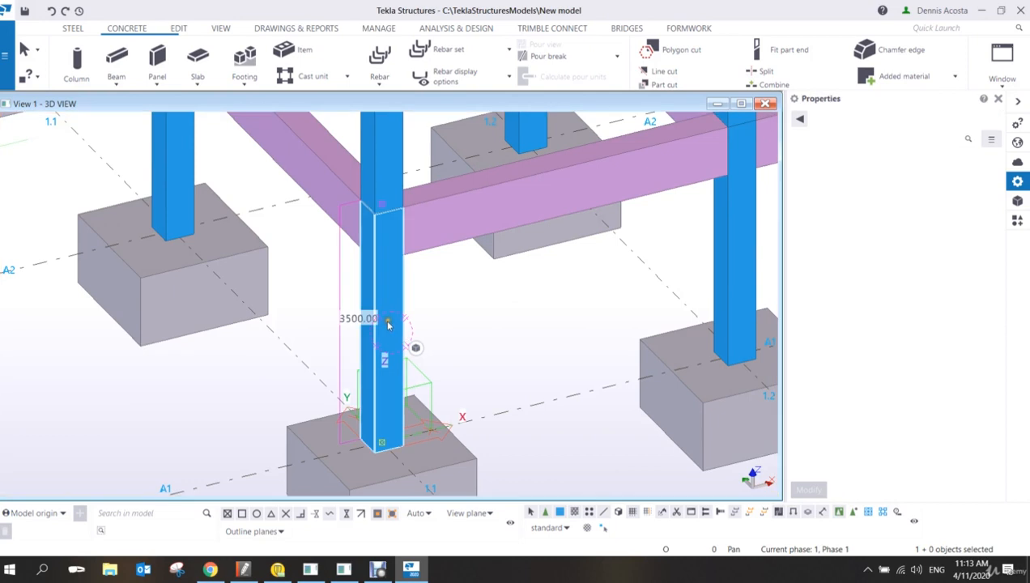
ctrl+click(436, 441)
right_click(442, 436)
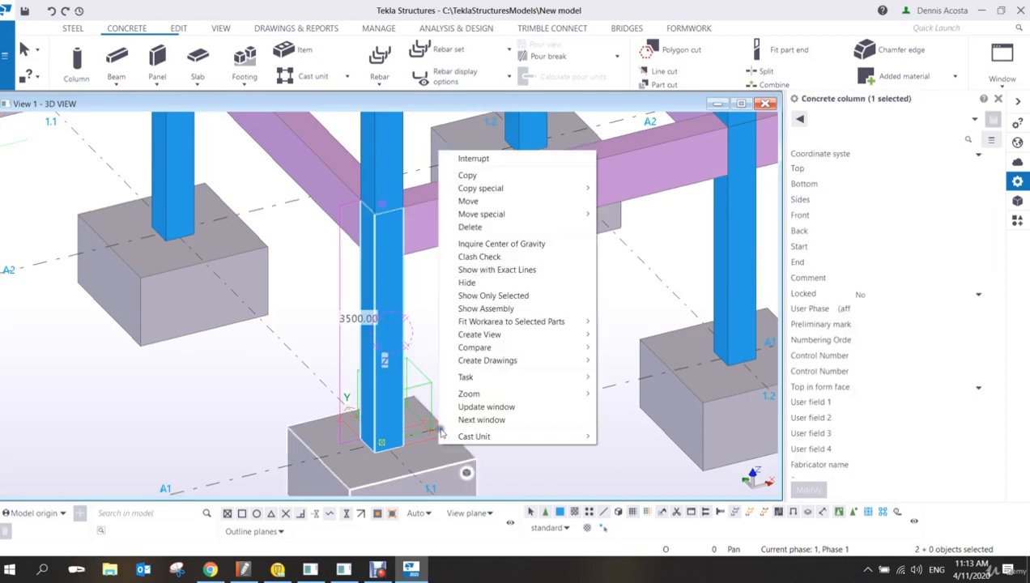
click(497, 296)
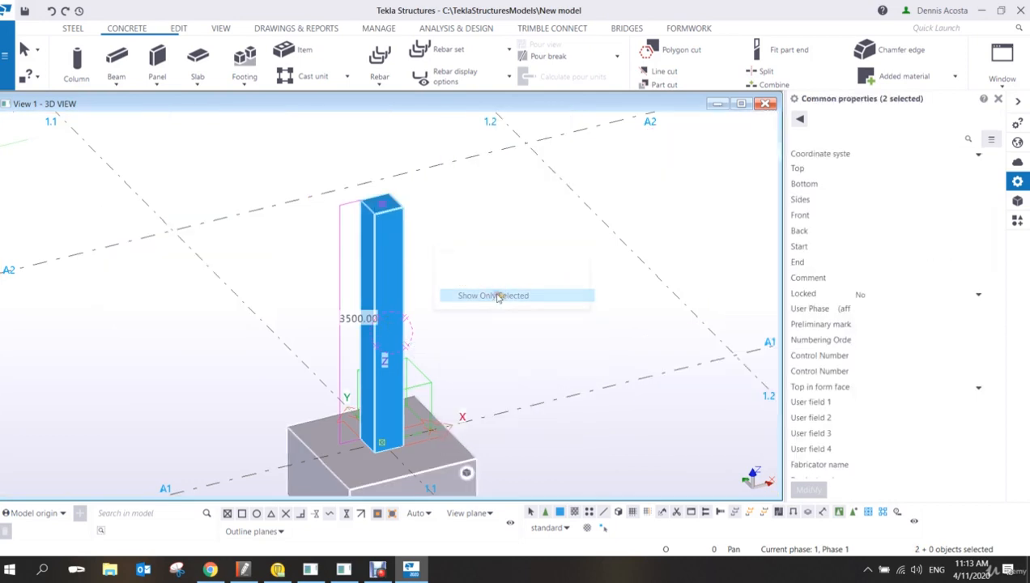
Display the parts in the 3D view as transparent so the column base and footing interior can be seen.
click(472, 313)
middle_drag(432, 387, 469, 315)
scroll(435, 344, up, 1)
key(ctrl+2)
scroll(428, 350, up, 1)
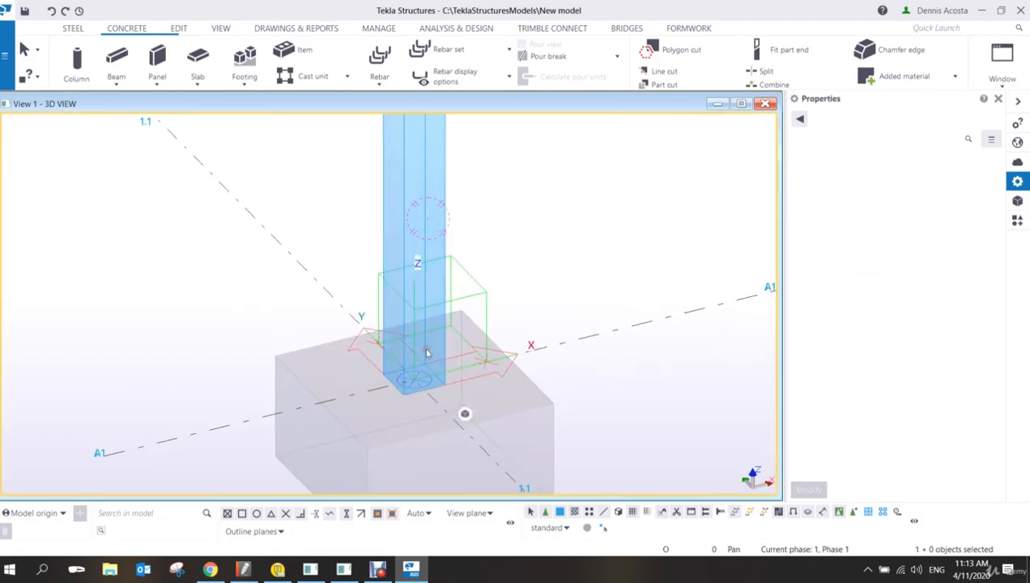
scroll(426, 344, down, 2)
scroll(414, 328, up, 1)
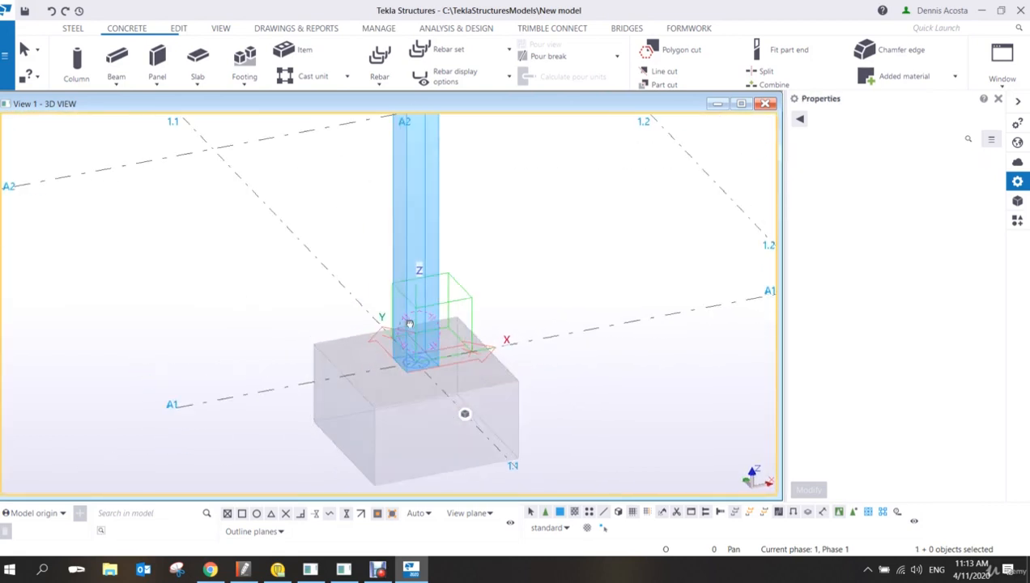
ctrl+middle_drag(409, 323, 420, 330)
middle_drag(434, 295, 396, 358)
scroll(395, 358, down, 1)
scroll(389, 388, up, 3)
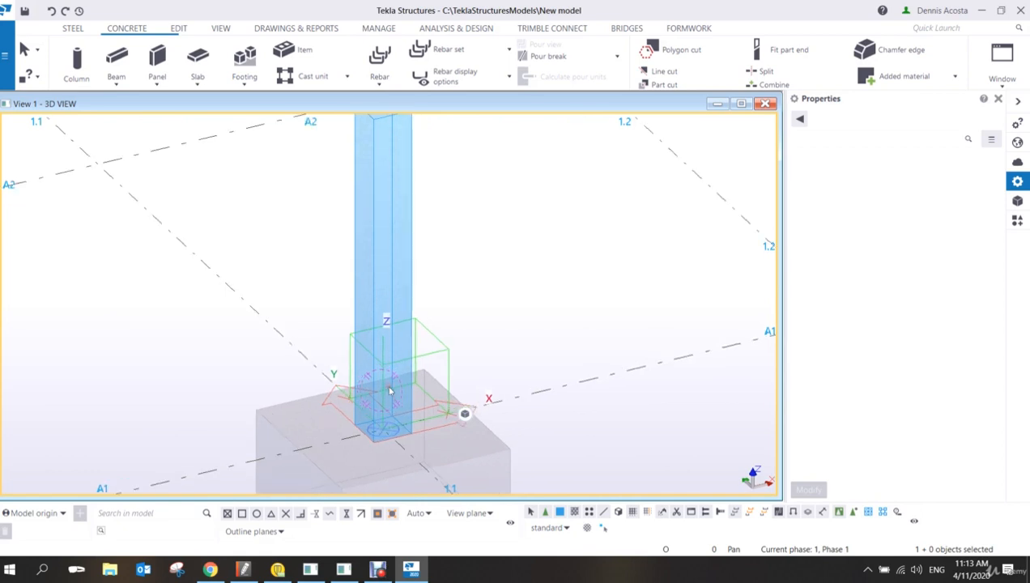
scroll(389, 391, up, 2)
scroll(397, 377, down, 1)
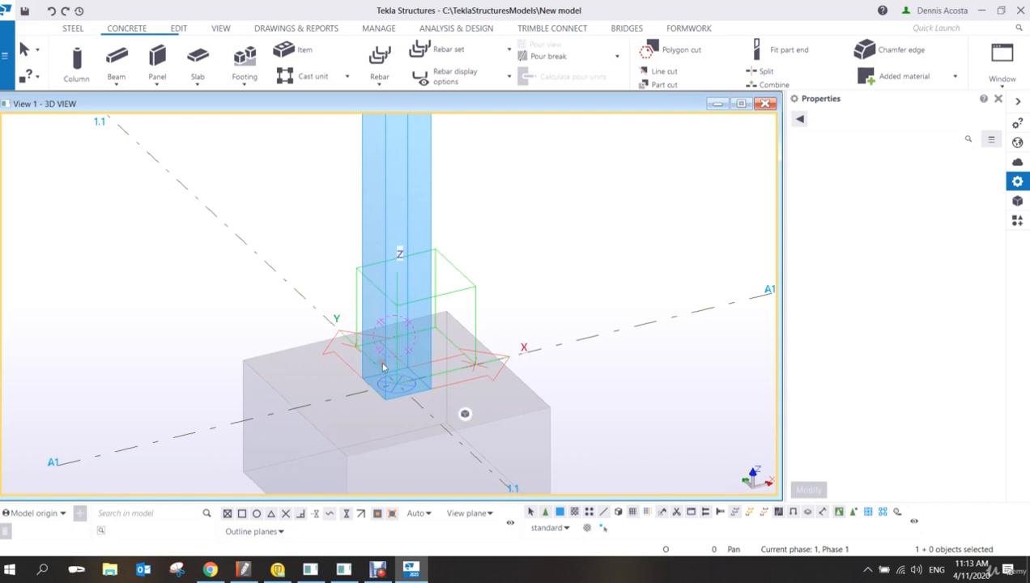
scroll(512, 405, down, 1)
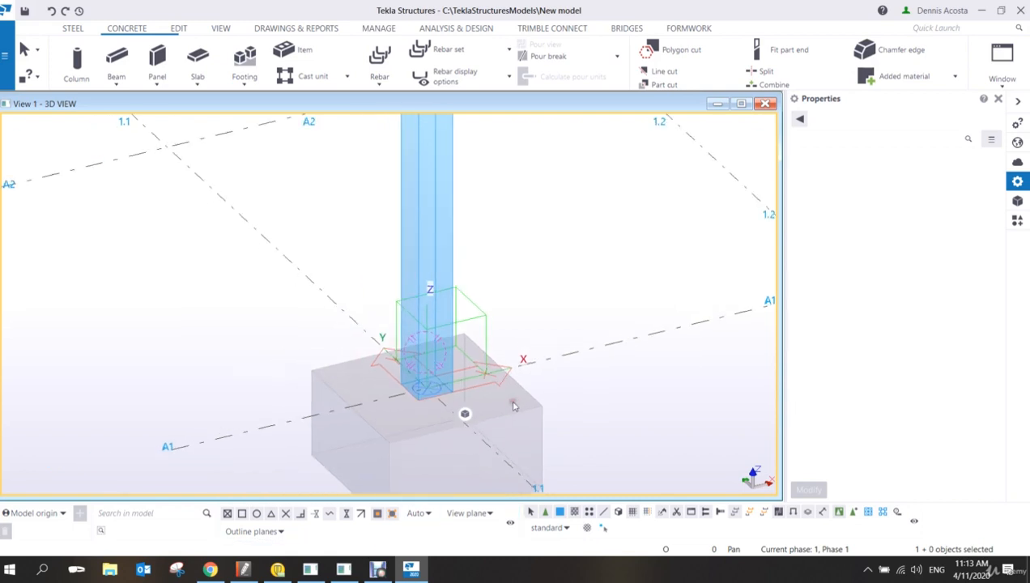
Start a bar group with size 20, class 2 and a Standard 90-degrees hook at the start.
click(387, 79)
click(395, 106)
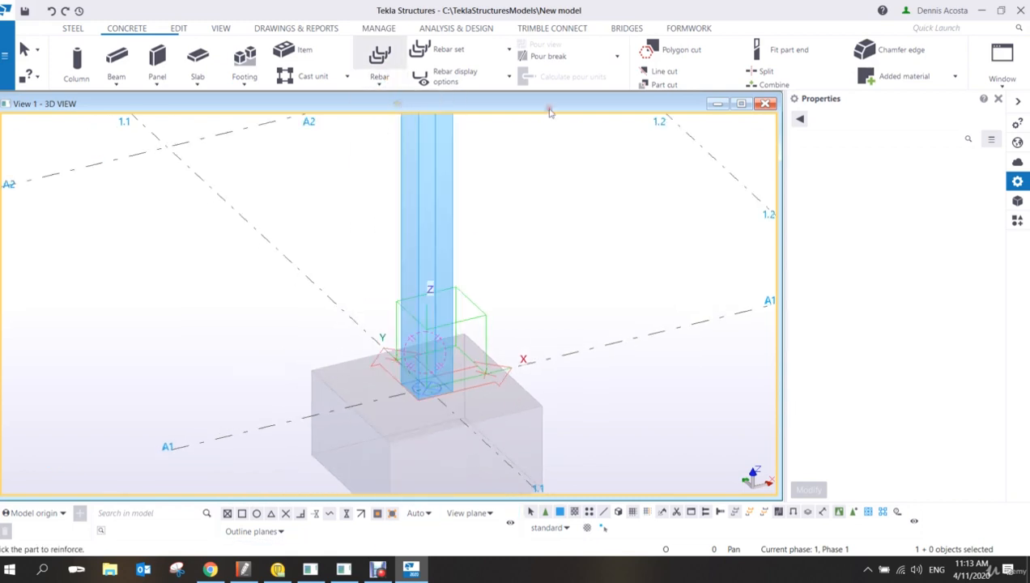
scroll(915, 206, up, 6)
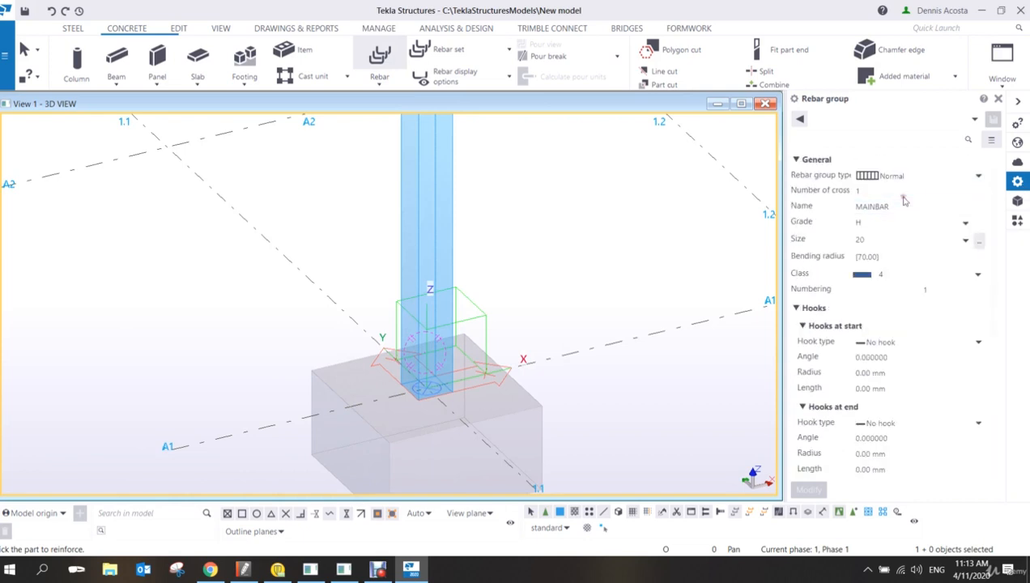
click(886, 242)
text(20)
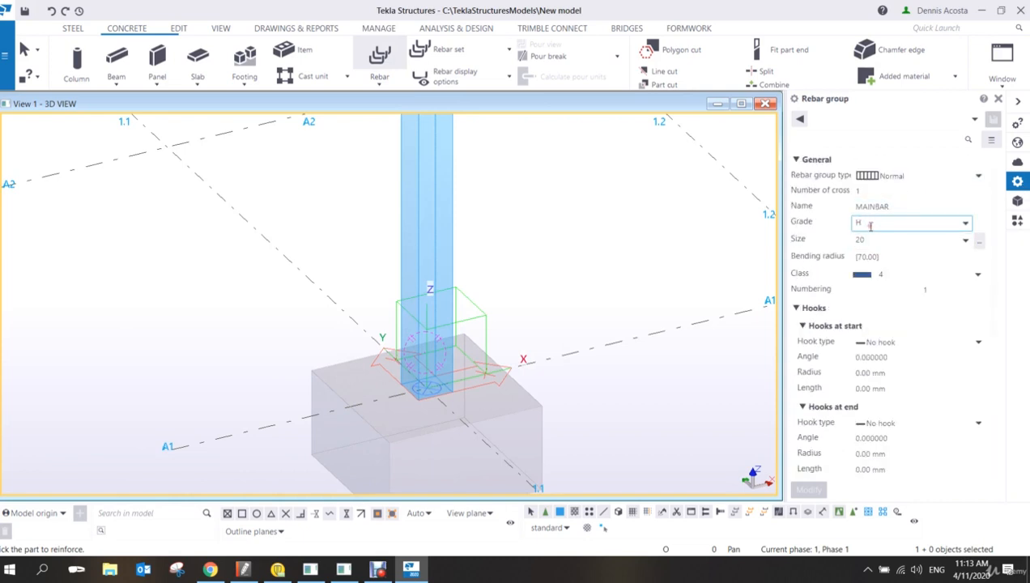
click(889, 273)
click(978, 275)
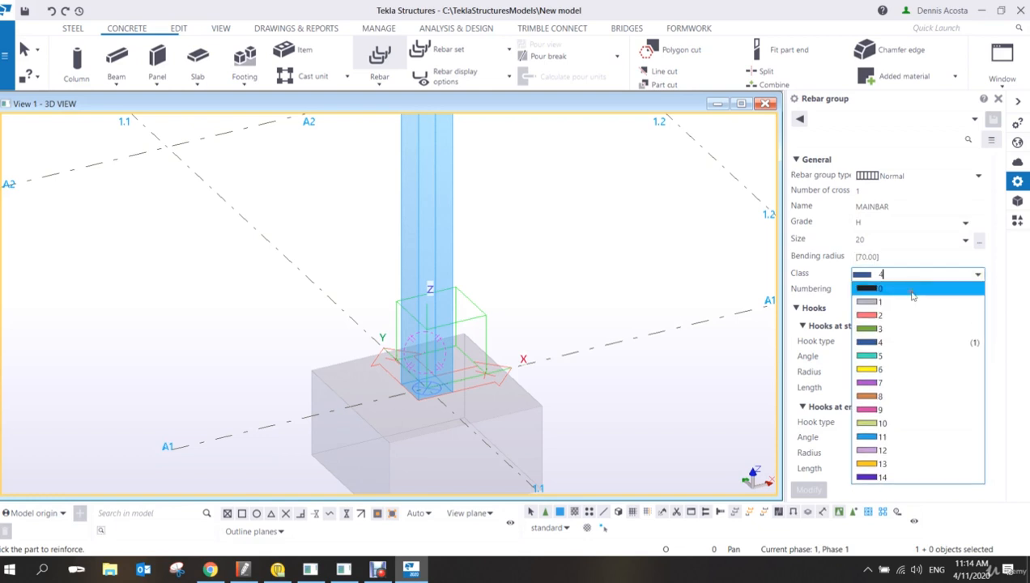
click(899, 328)
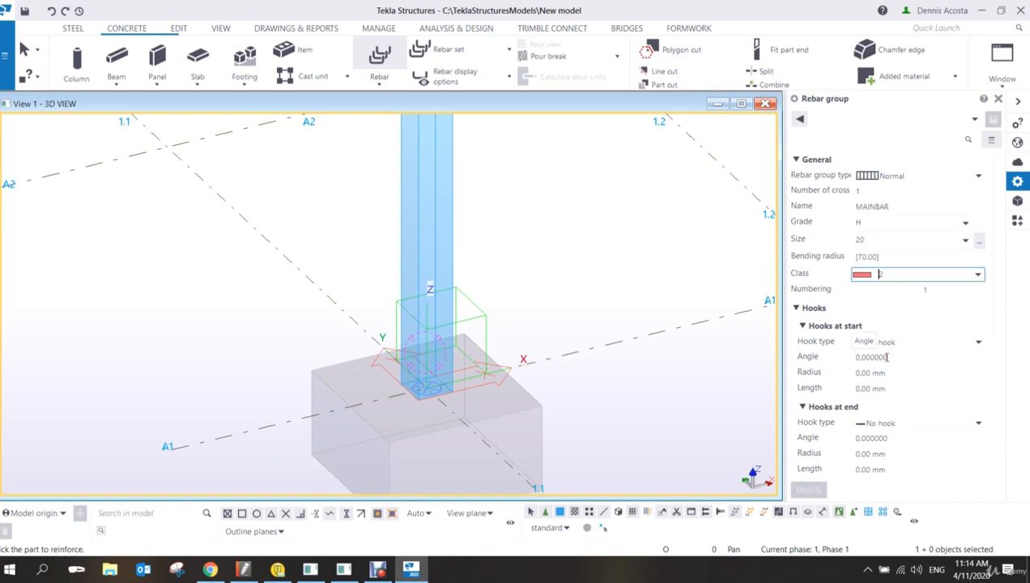
click(978, 342)
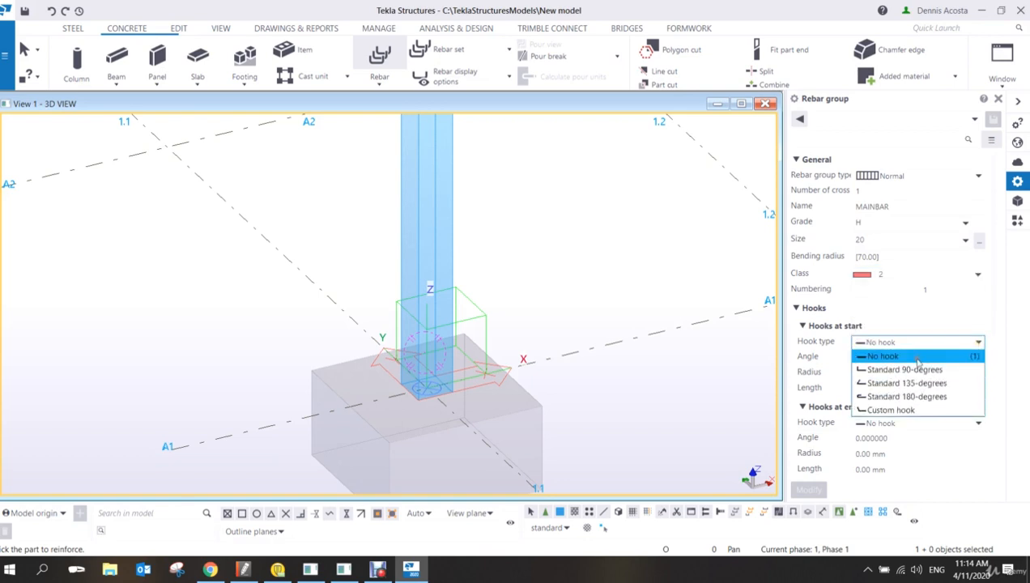
click(902, 369)
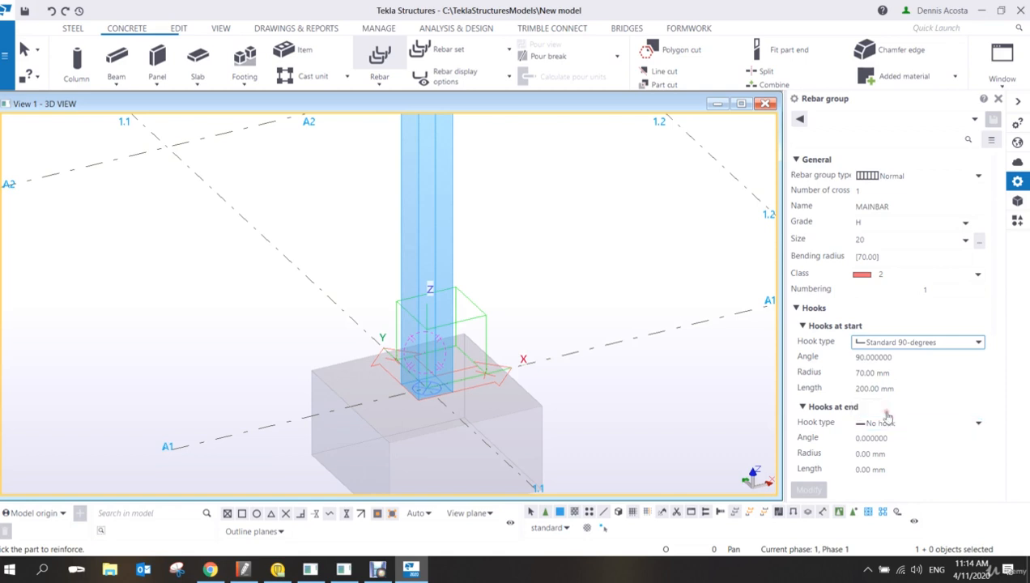
Set the bar group's cover thickness on plane and from plane to 45 mm.
scroll(886, 416, down, 5)
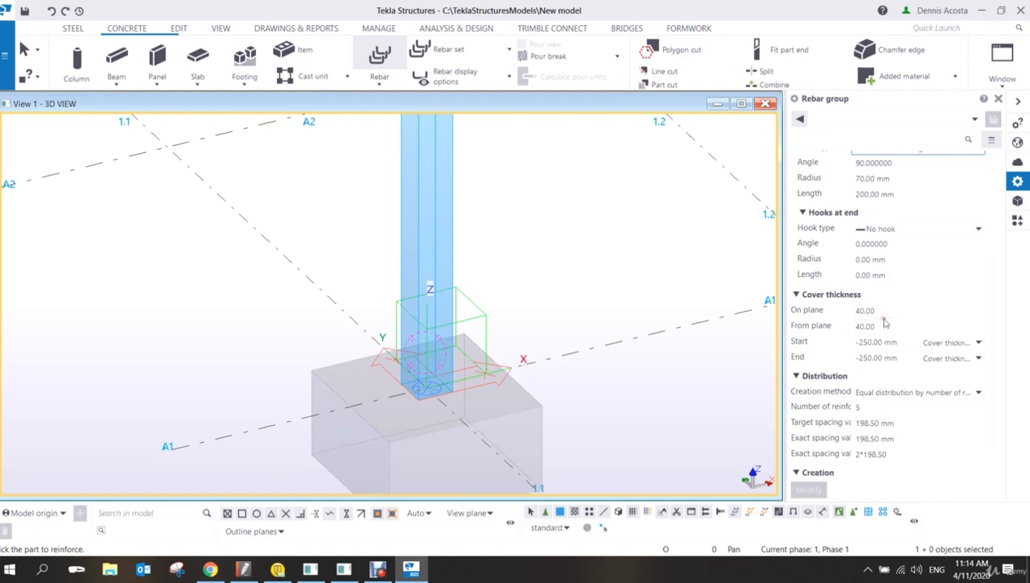
click(887, 314)
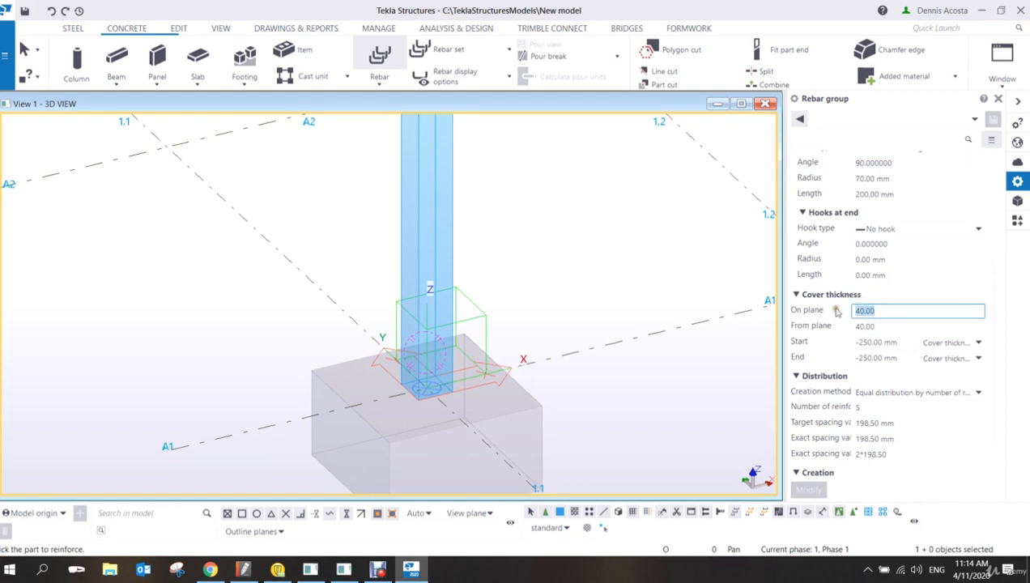
text(45)
key(Tab)
text(45)
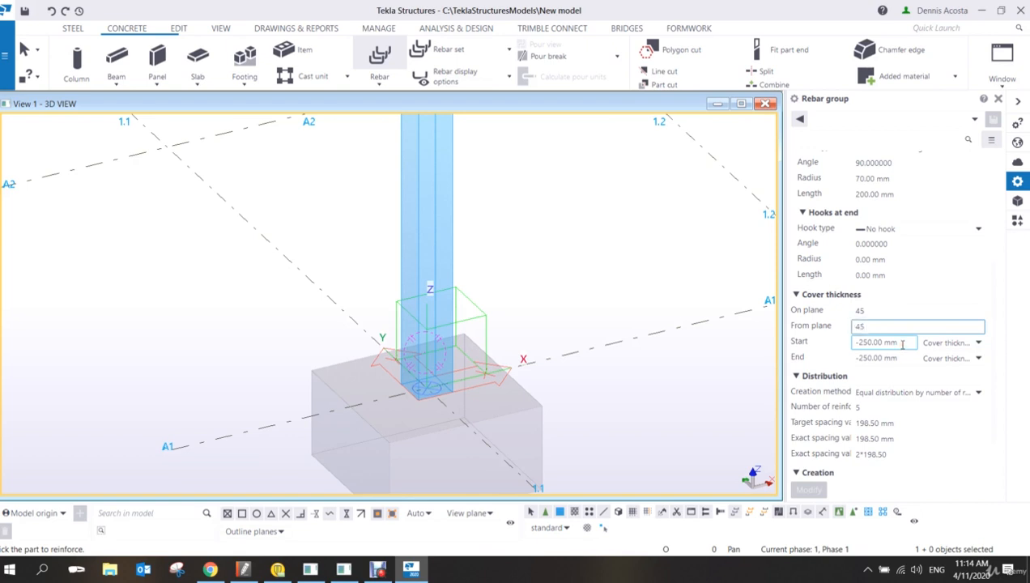
Set the start cover thickness to -925, the end cover thickness to -1000 and the number of reinforcing bars to 3.
key(Tab)
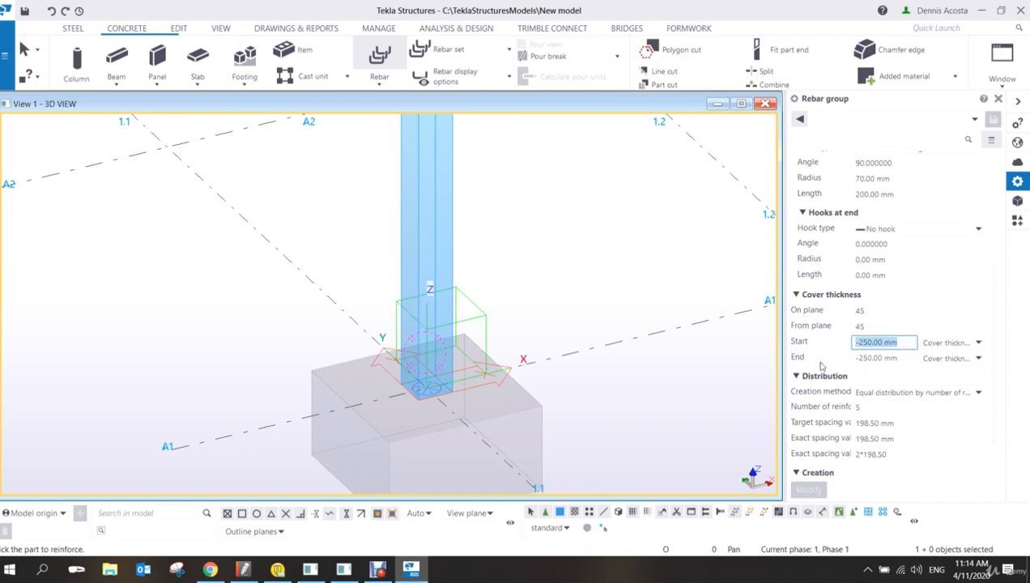
text(-)
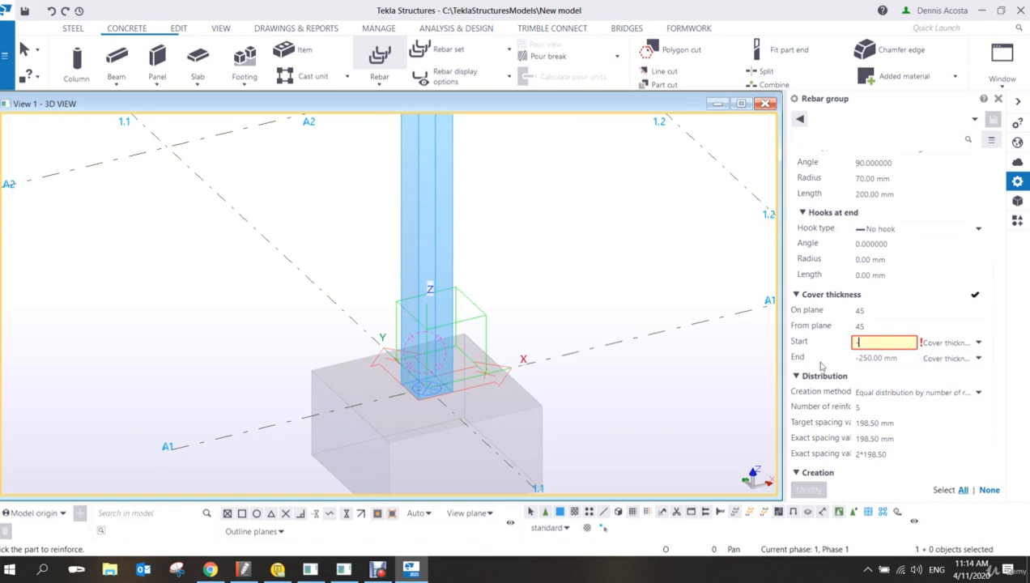
text(850)
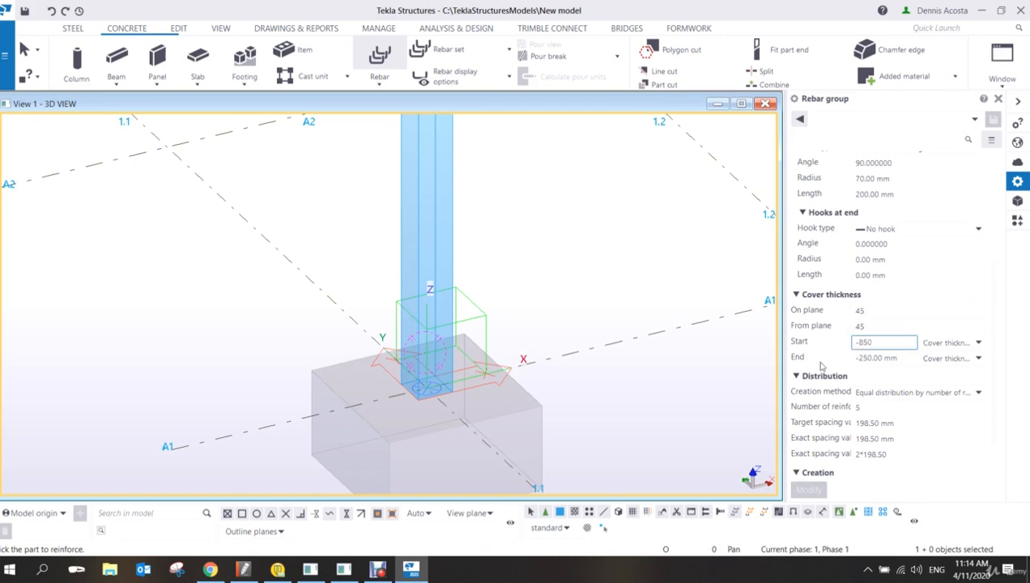
key(BackSpace)
key(BackSpace)
key(BackSpace)
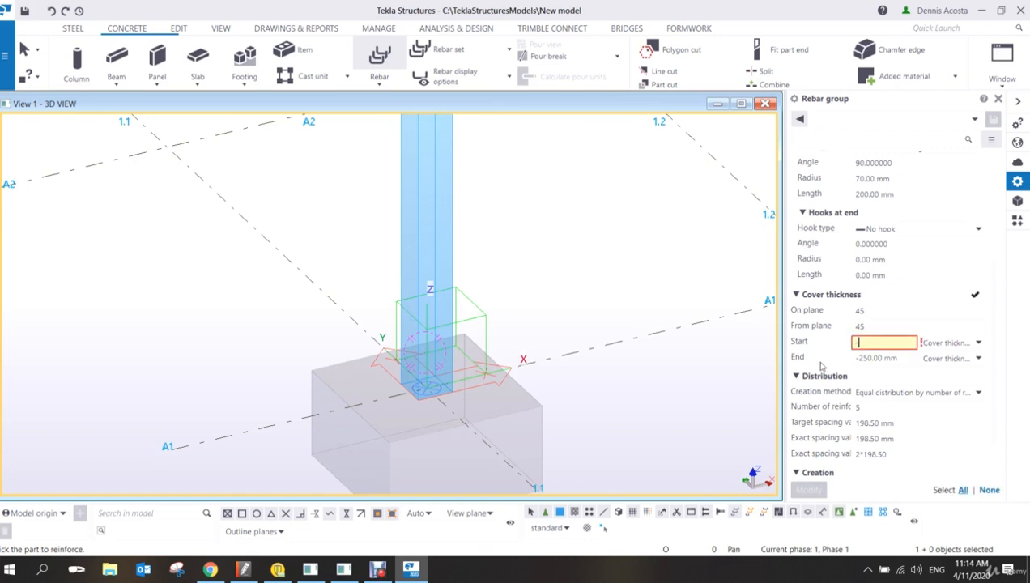
text(9)
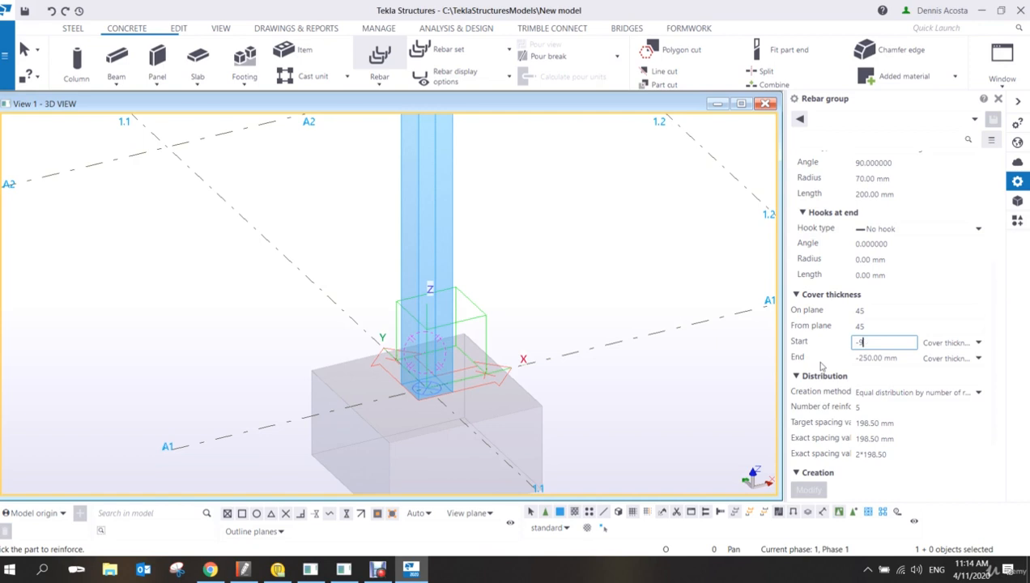
text(25)
key(Tab)
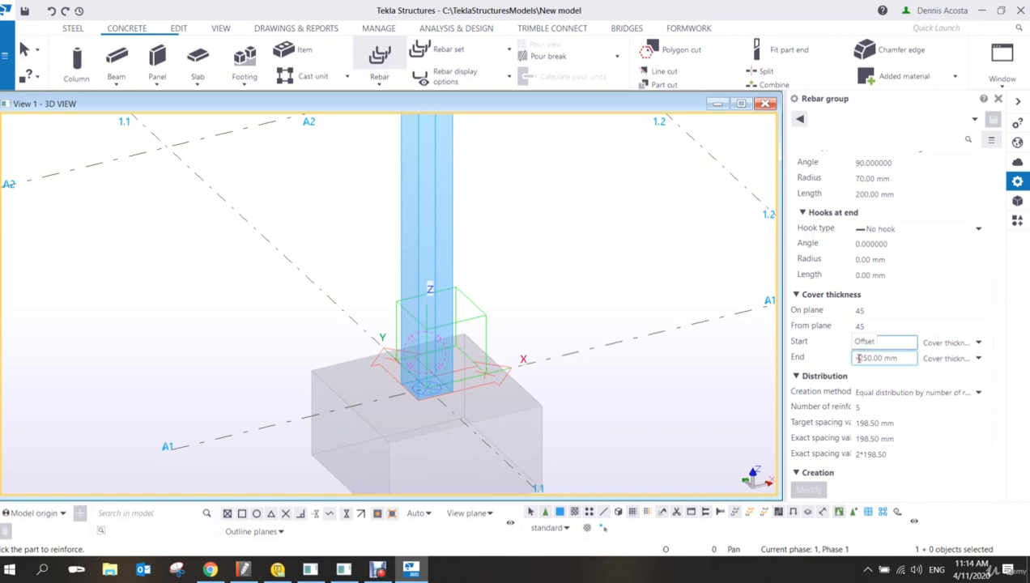
text(-1000)
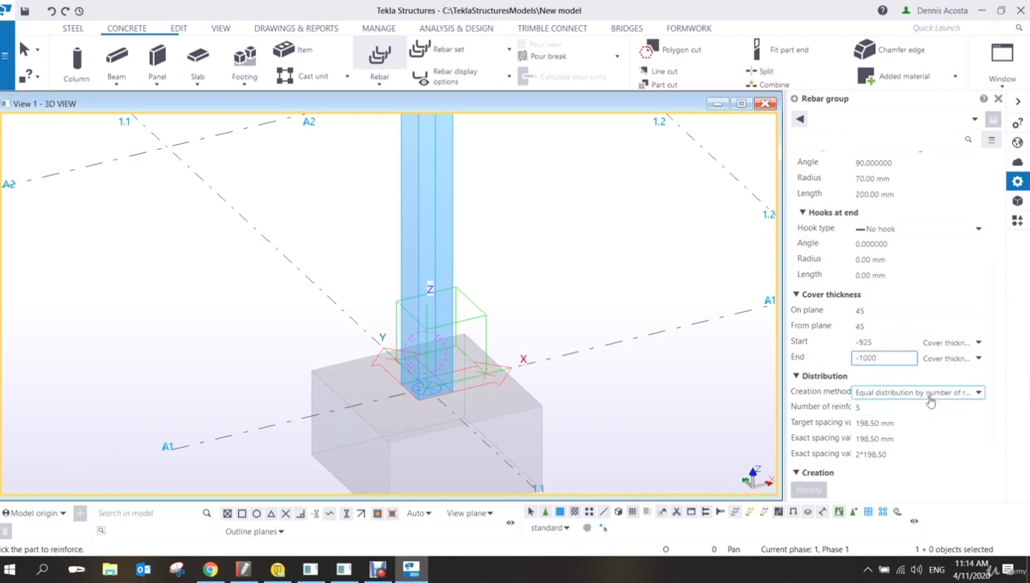
click(893, 407)
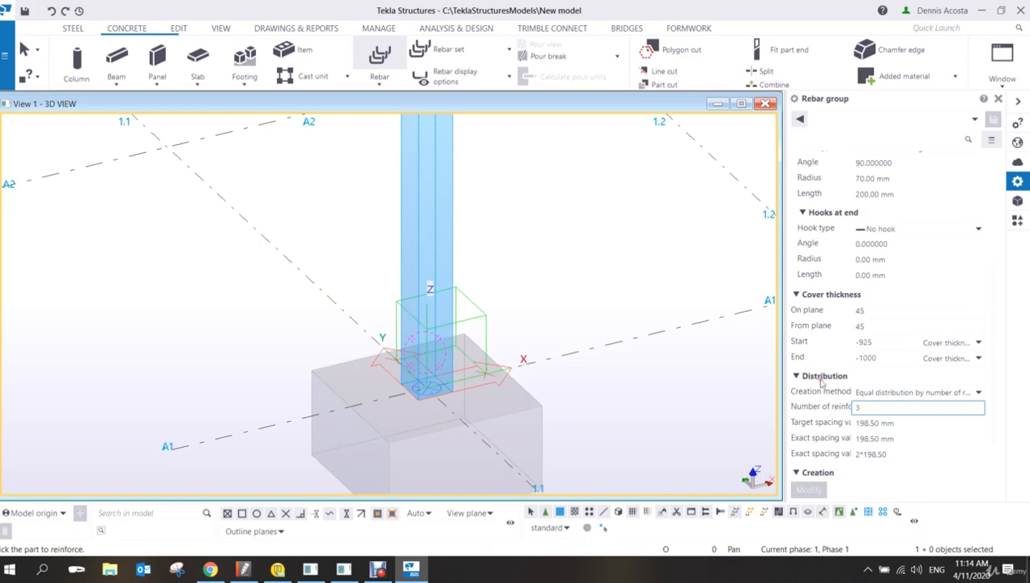
Pick the column as the part to reinforce and define the bar shape along its front vertical edge from base corner to top corner.
middle_drag(687, 323, 614, 343)
scroll(651, 347, down, 2)
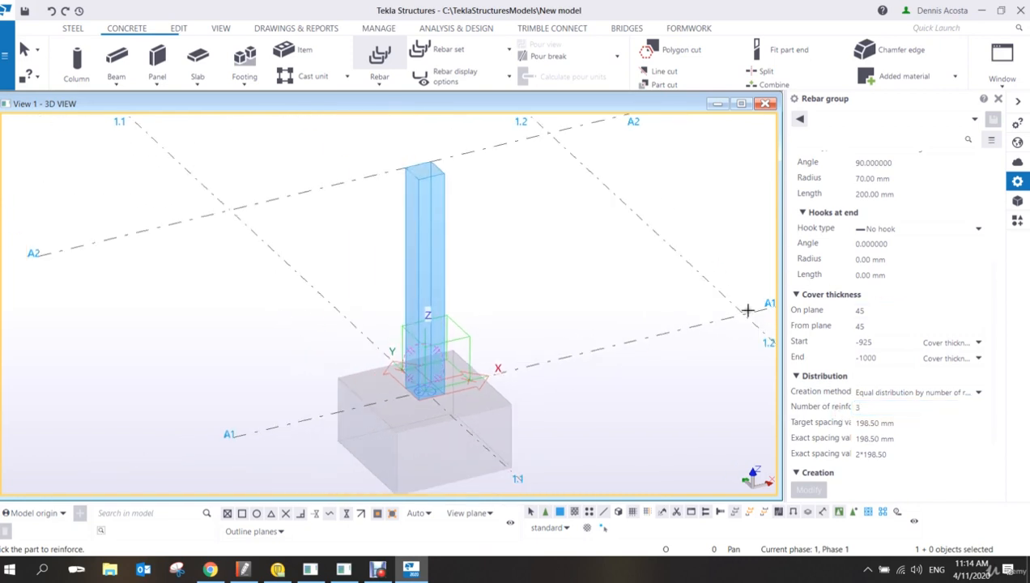
scroll(899, 279, up, 5)
scroll(911, 283, down, 7)
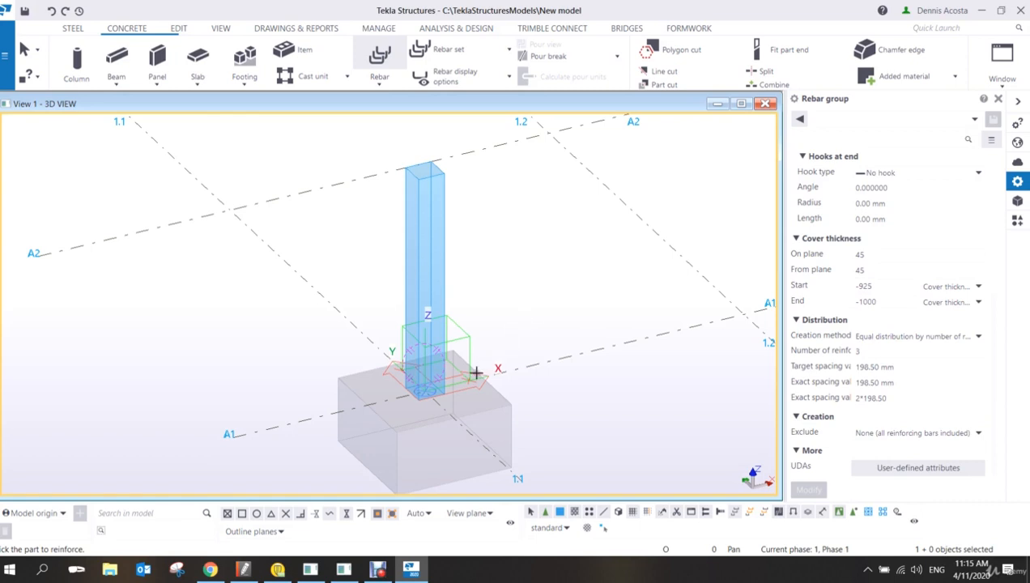
scroll(476, 370, up, 4)
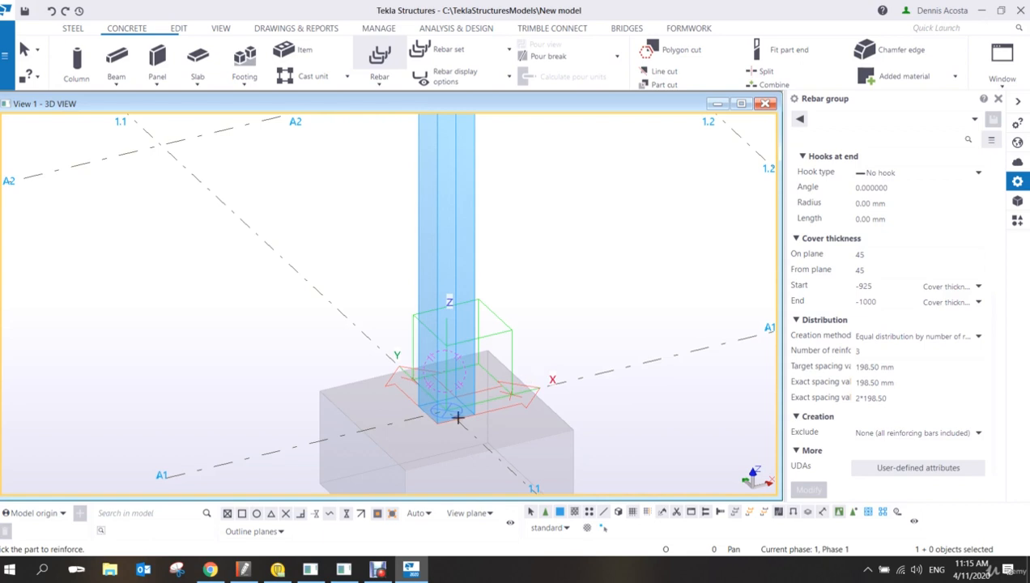
scroll(458, 417, up, 2)
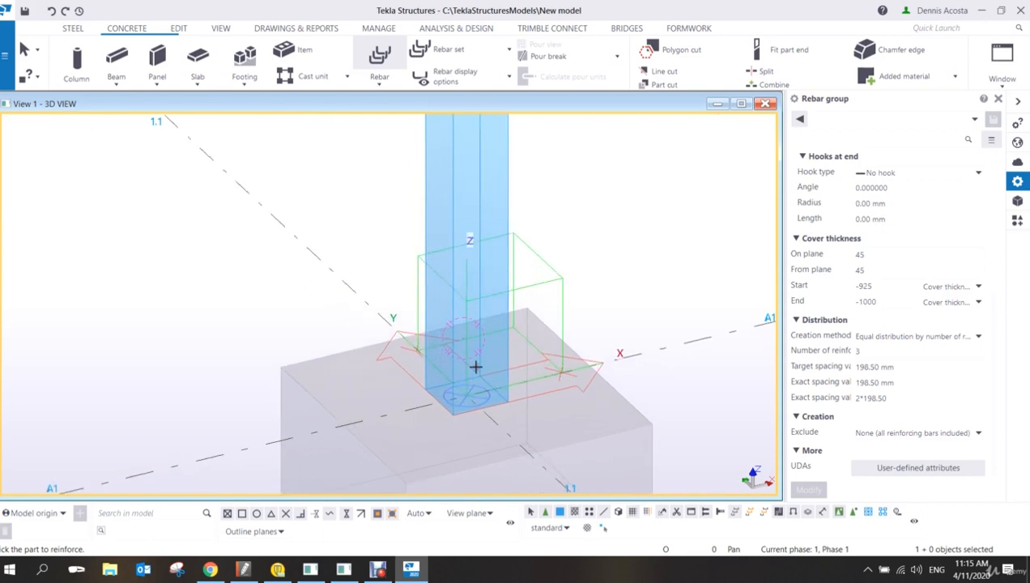
click(508, 243)
scroll(471, 437, up, 1)
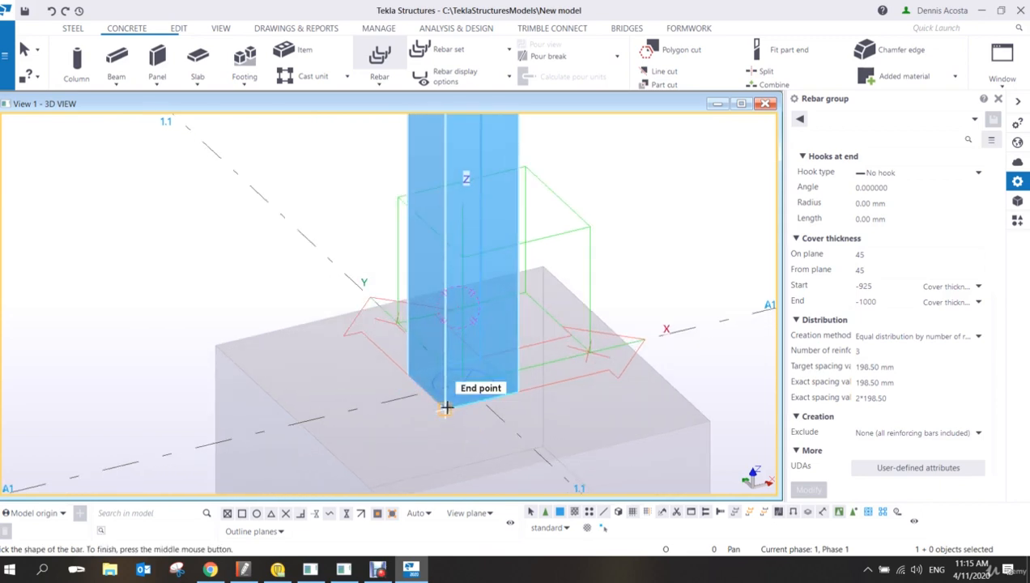
click(447, 408)
scroll(486, 340, down, 3)
scroll(478, 217, up, 4)
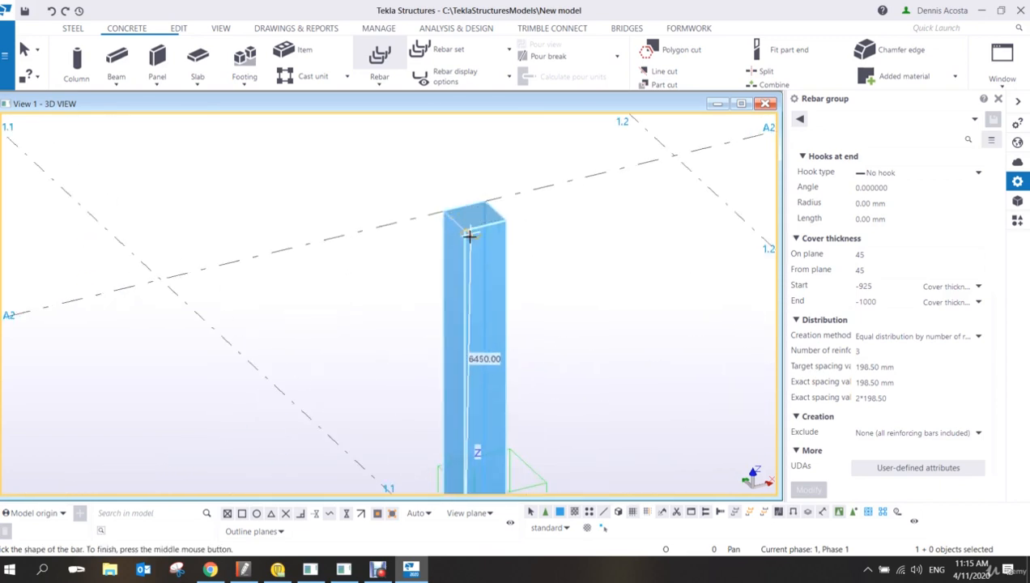
click(464, 229)
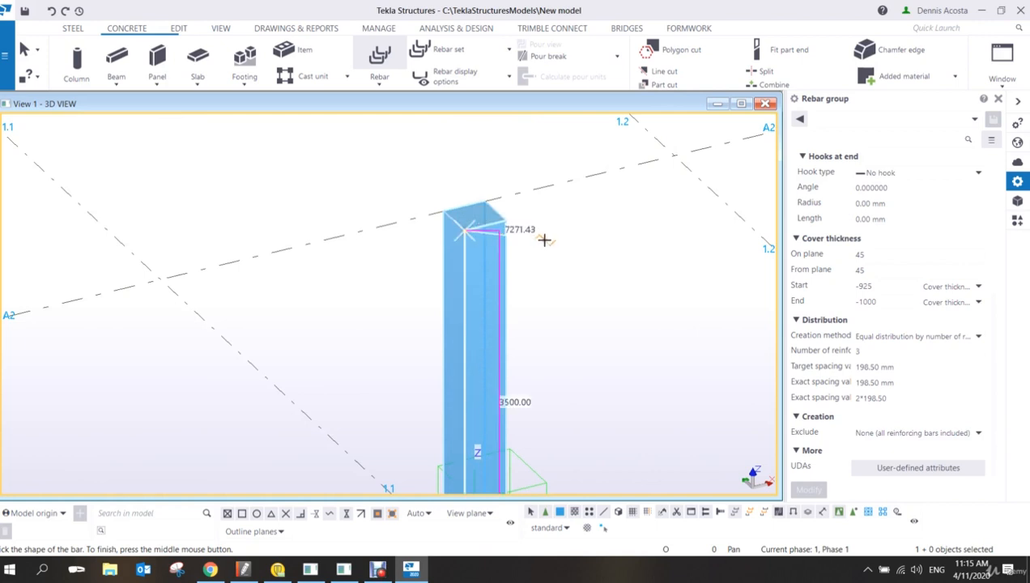
middle_click(530, 188)
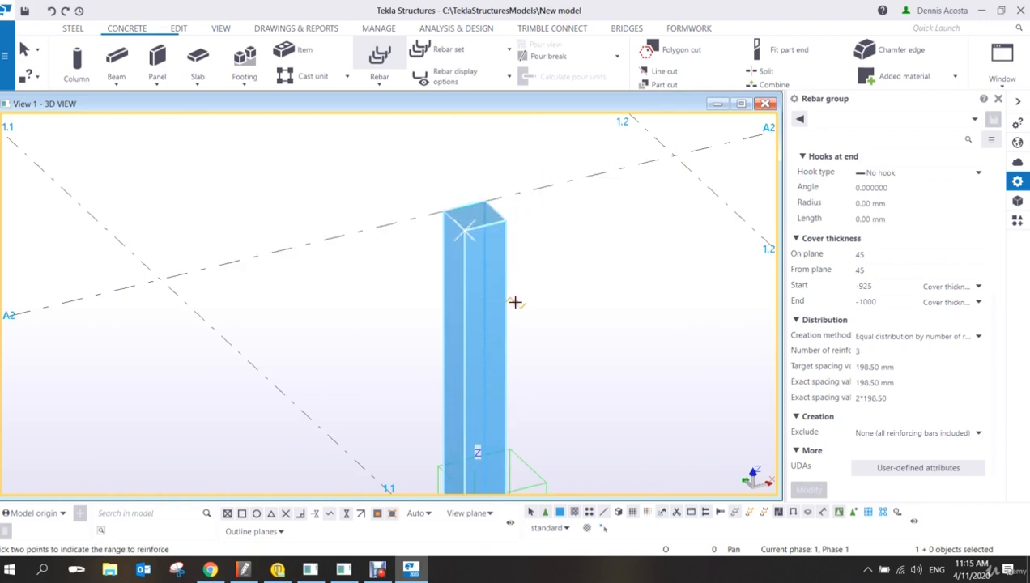
Distribute the bars across the column's front face between its two base corners and end the bar group command.
scroll(515, 328, up, 2)
scroll(506, 331, down, 3)
middle_drag(502, 371, 485, 261)
scroll(450, 350, up, 4)
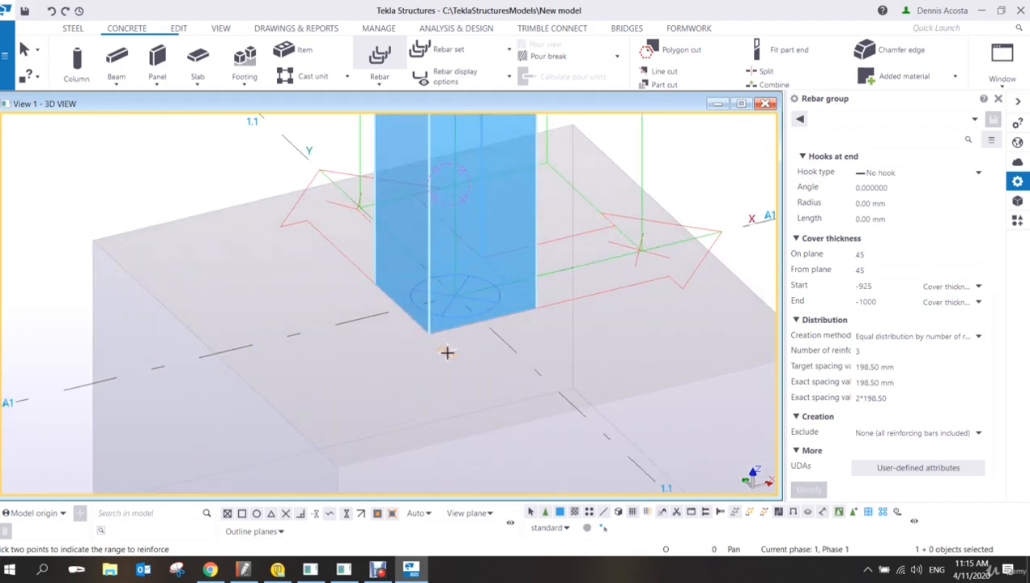
click(431, 329)
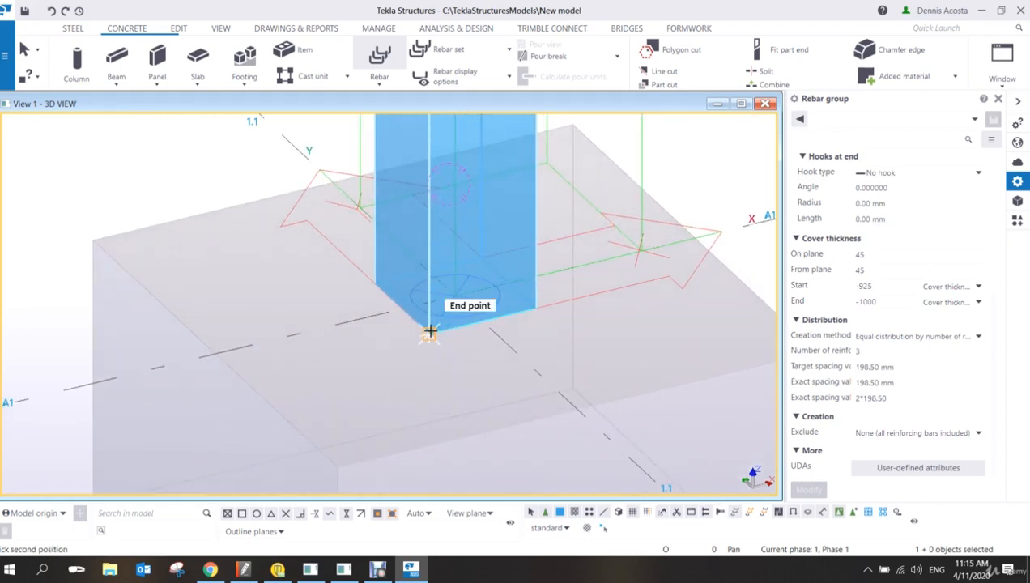
click(534, 306)
right_click(571, 277)
click(588, 280)
Examine the hooked lower ends of the column bars inside the footing.
scroll(580, 329, down, 2)
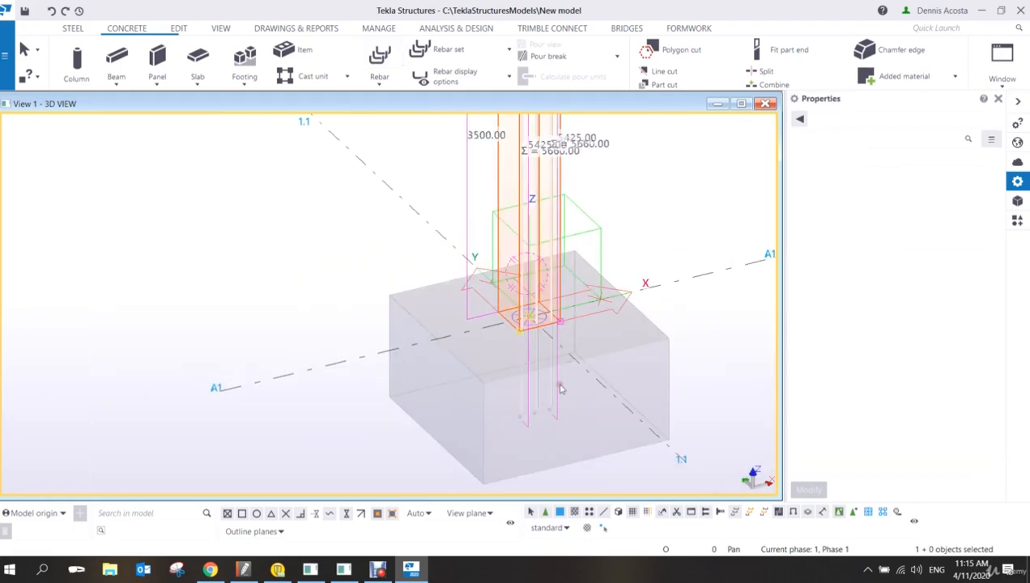
scroll(571, 388, up, 6)
ctrl+middle_drag(512, 362, 543, 361)
scroll(542, 361, down, 6)
middle_drag(141, 330, 379, 437)
scroll(380, 438, up, 1)
scroll(380, 440, up, 1)
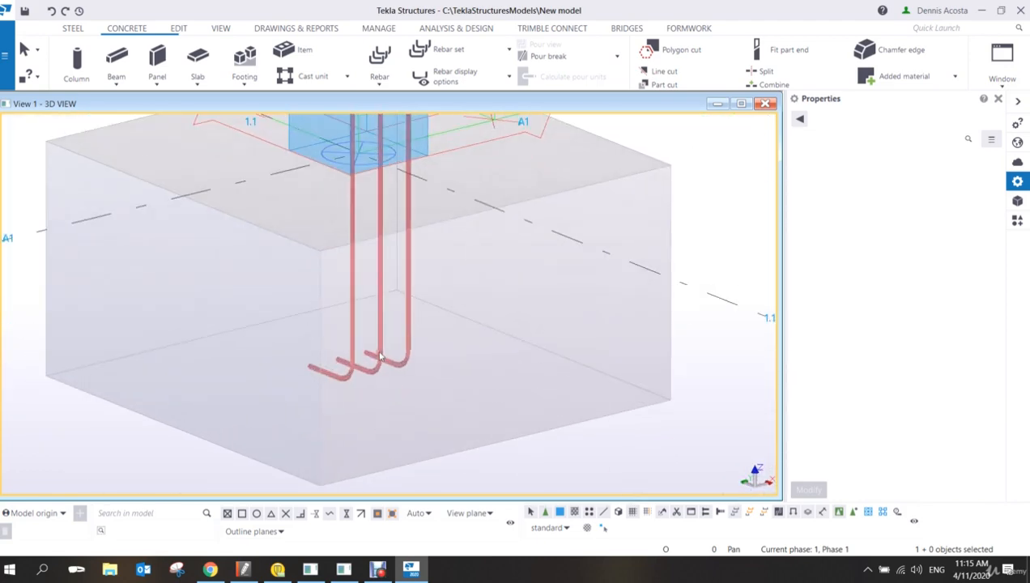
Change the column bar group's start hook to a custom hook with an angle of -90 degrees.
click(379, 350)
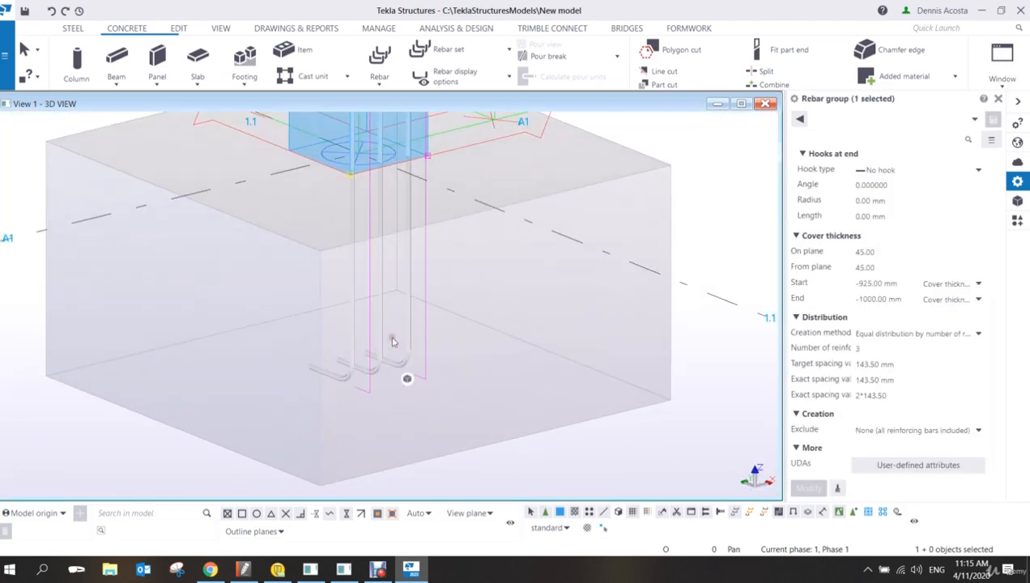
scroll(922, 387, up, 3)
click(922, 284)
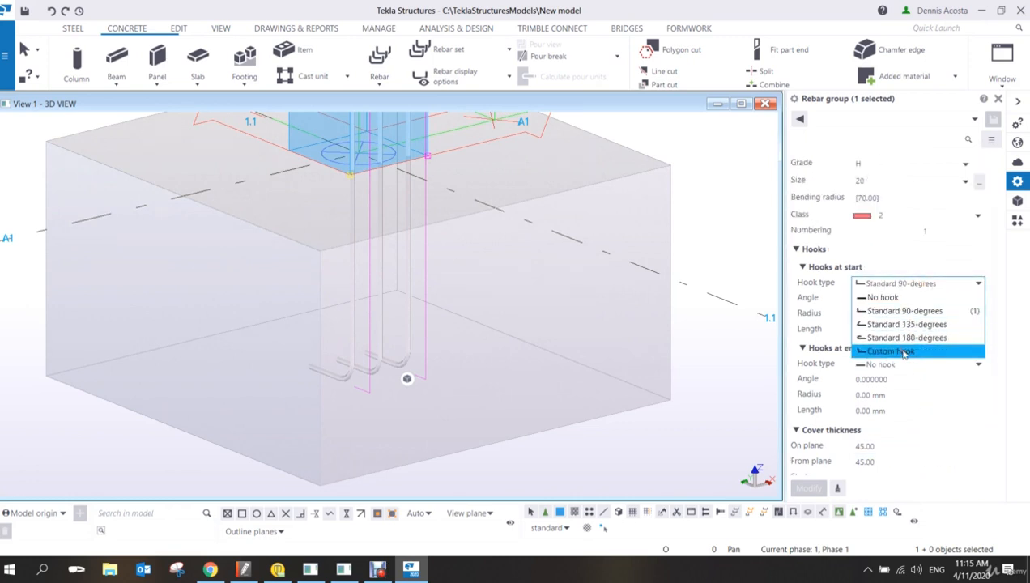
click(904, 353)
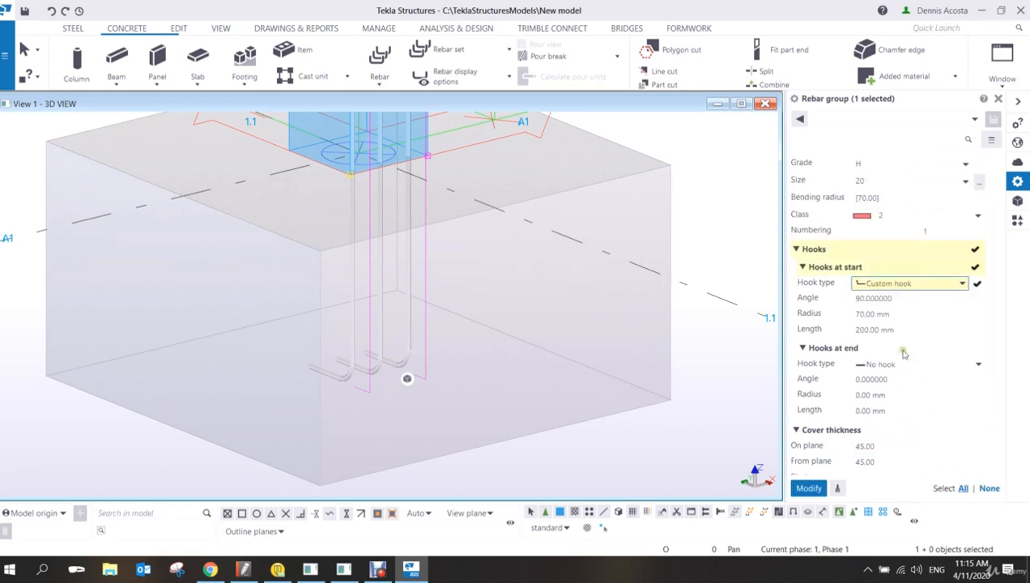
click(856, 299)
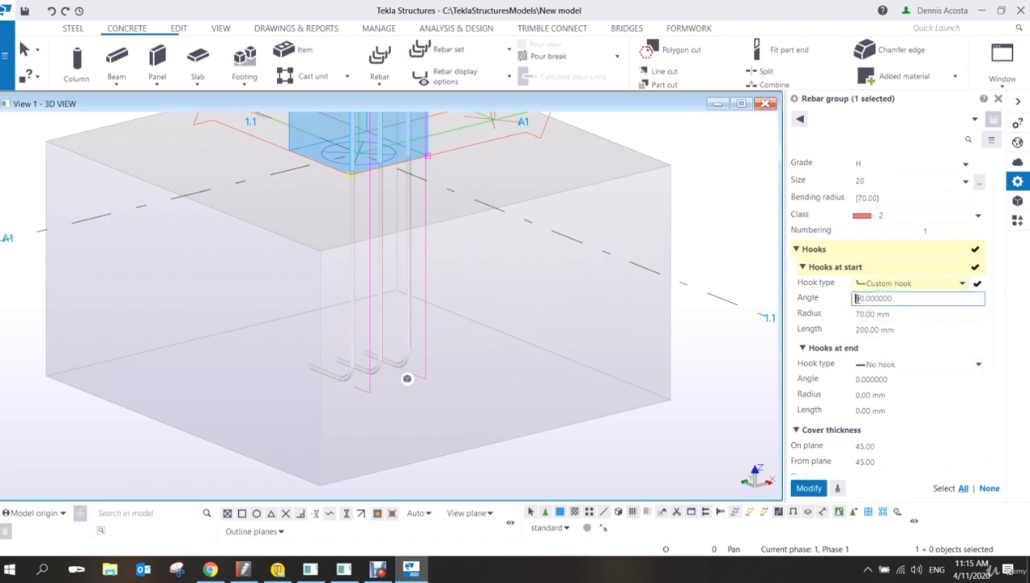
text(9)
Set the start hook's radius to 20 mm and its length to 400 mm and apply the changes to the bar group.
click(881, 315)
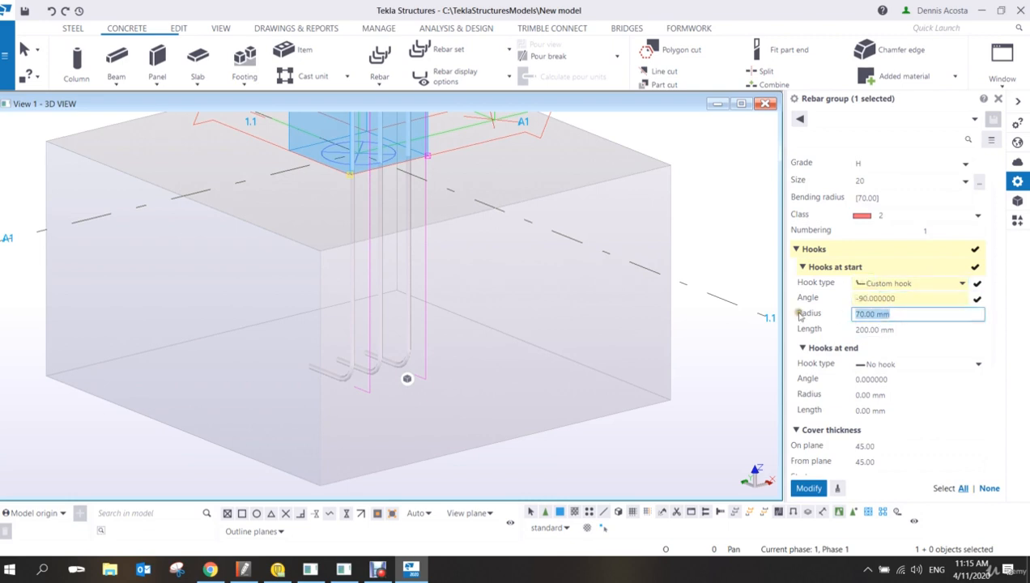
text(20)
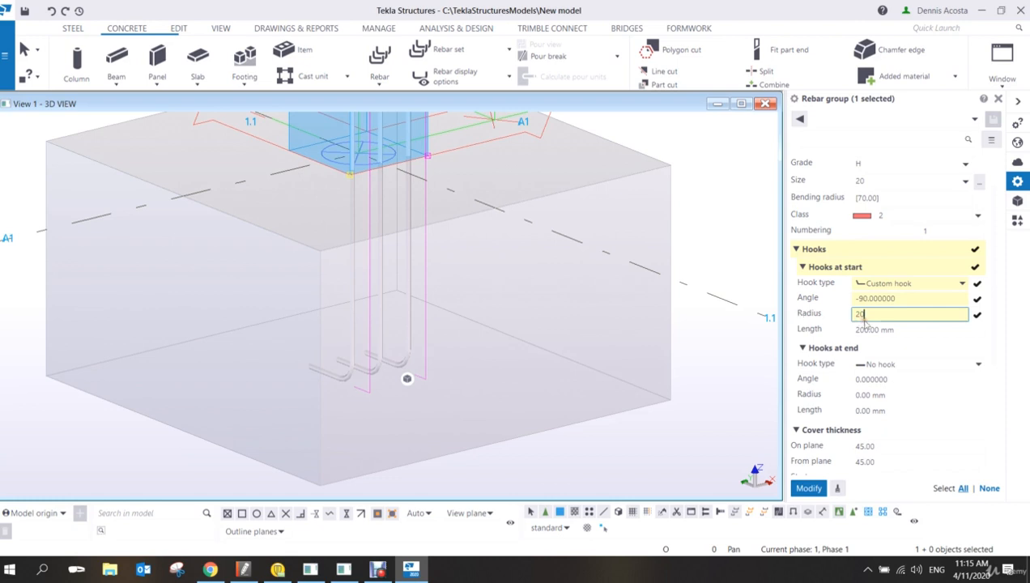
key(Tab)
text(4)
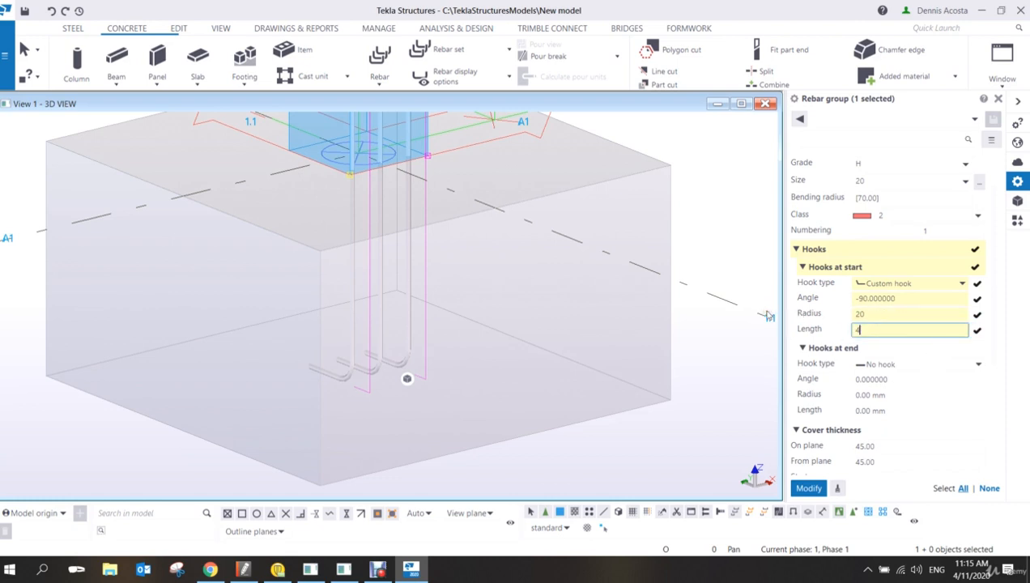
key(Return)
click(568, 267)
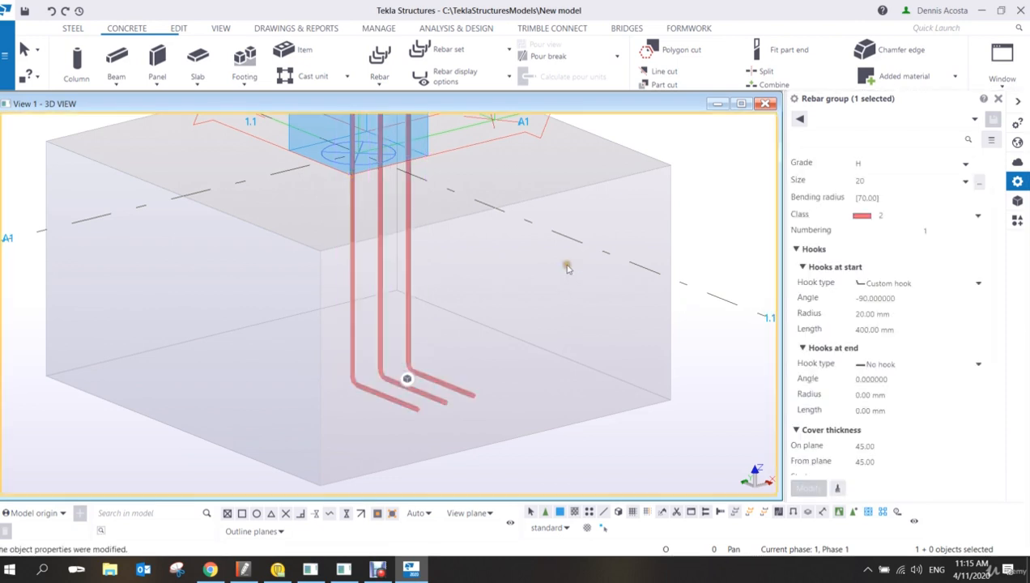
Start a rotated copy of the hooked bar group in plan view, with the column's centre as the rotation origin.
scroll(546, 303, down, 1)
scroll(546, 303, down, 1)
ctrl+middle_drag(490, 258, 527, 347)
key(ctrl+p)
middle_drag(382, 445, 636, 328)
scroll(462, 309, up, 6)
scroll(669, 322, up, 4)
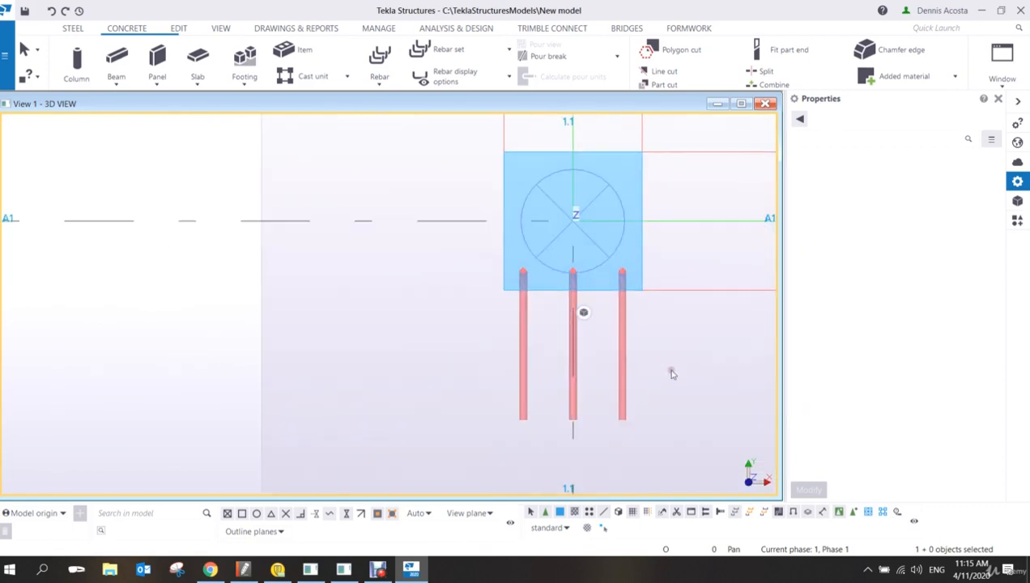
middle_drag(669, 372, 457, 368)
click(422, 336)
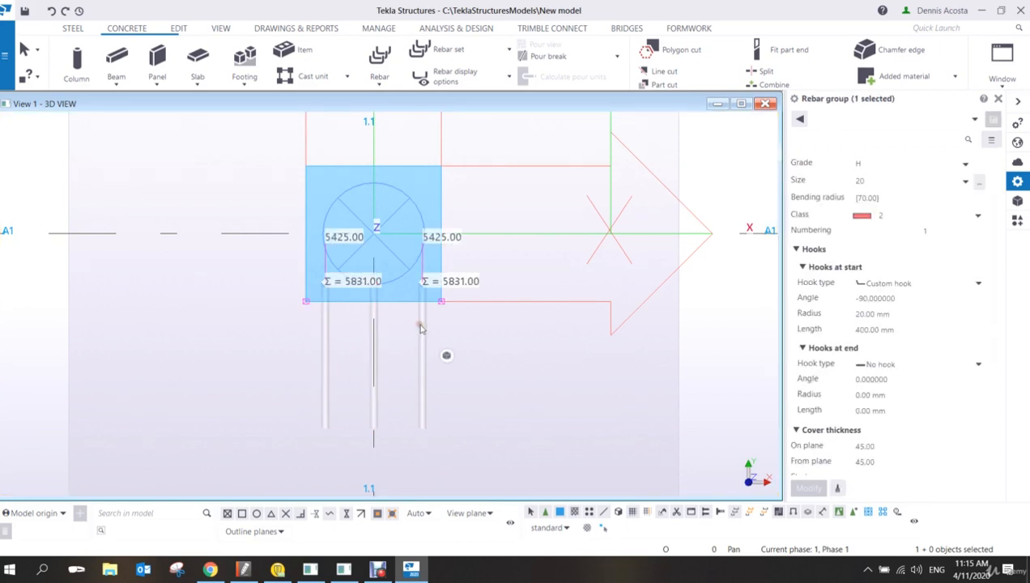
right_click(420, 326)
mouse_move(484, 103)
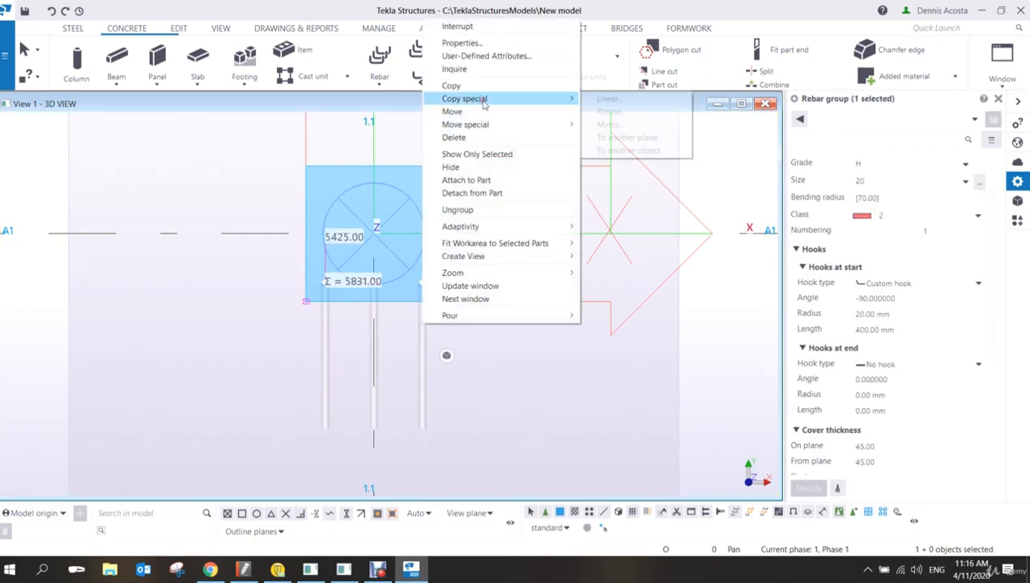
click(626, 113)
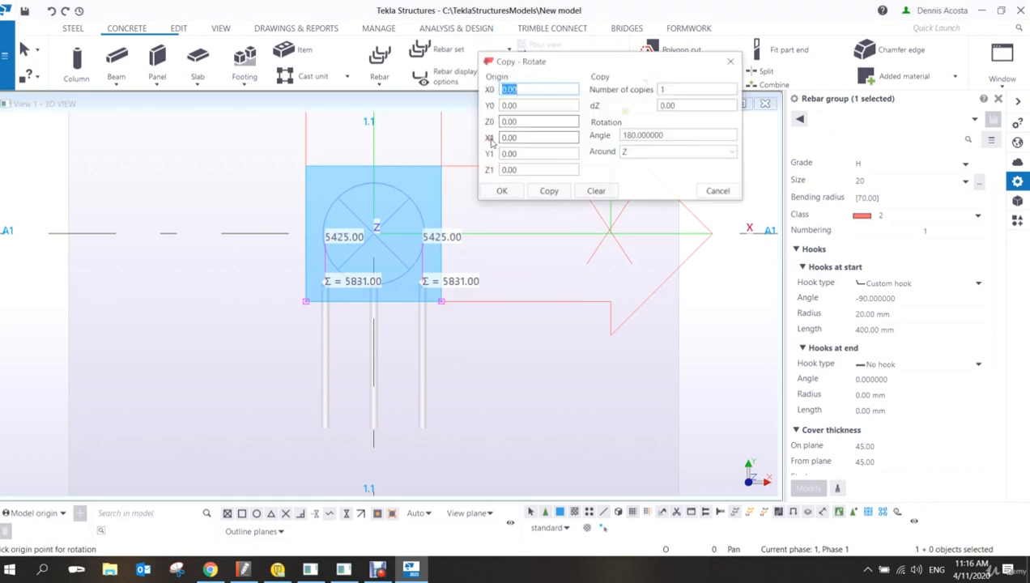
click(374, 232)
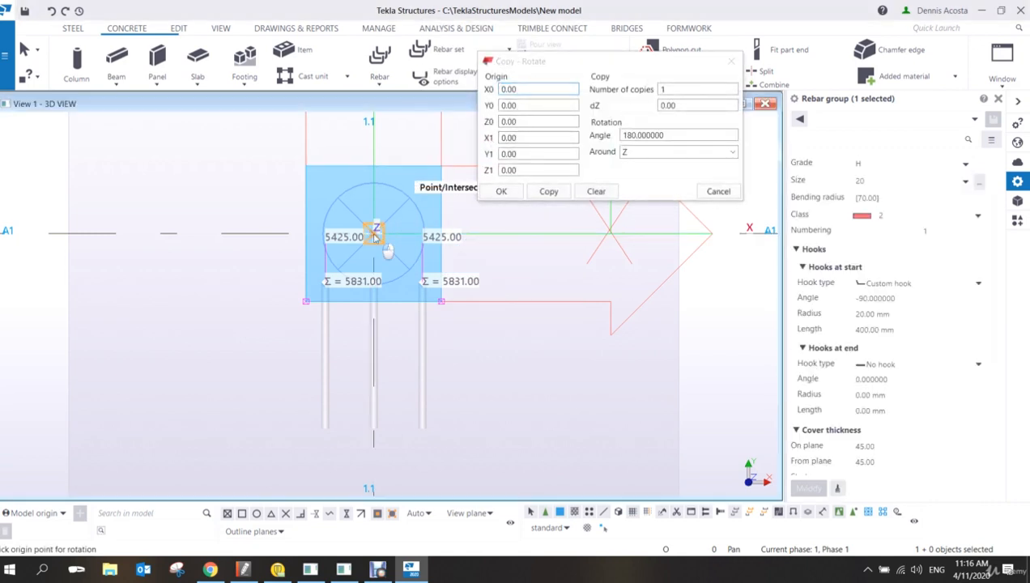
Create 3 copies of the bar group rotated by 90 degrees around Z and end the rotate copy.
double_click(666, 89)
text(3)
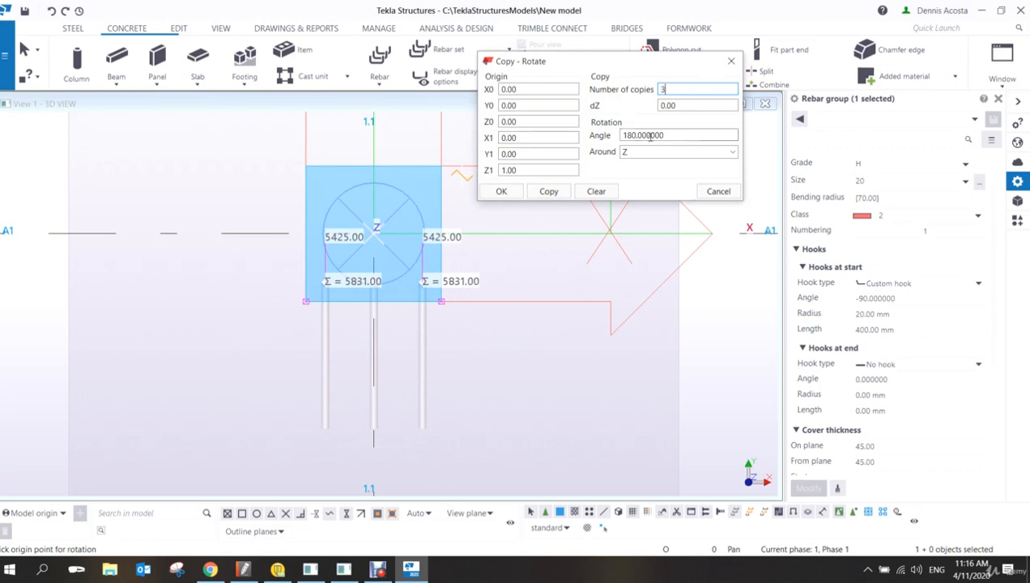
double_click(651, 135)
text(90)
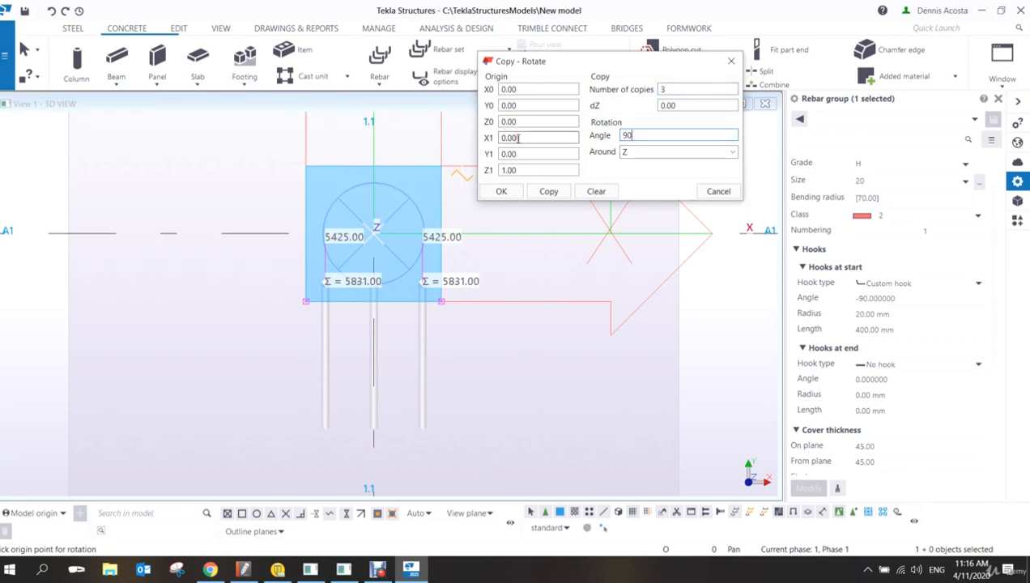
click(548, 191)
click(507, 190)
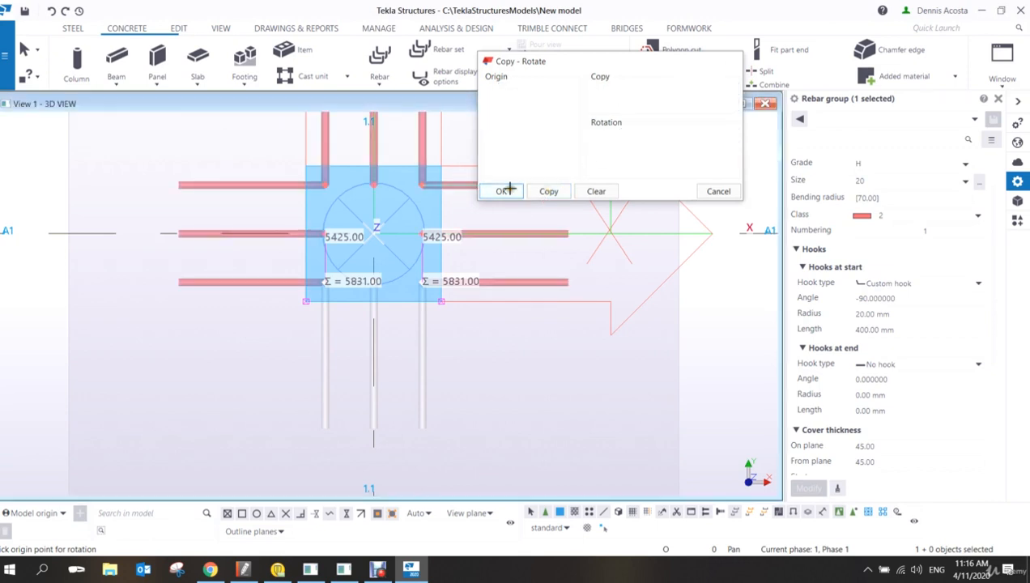
right_click(483, 178)
Exclude the first and last bars from the two rotated bar groups on opposite column faces.
scroll(486, 178, down, 5)
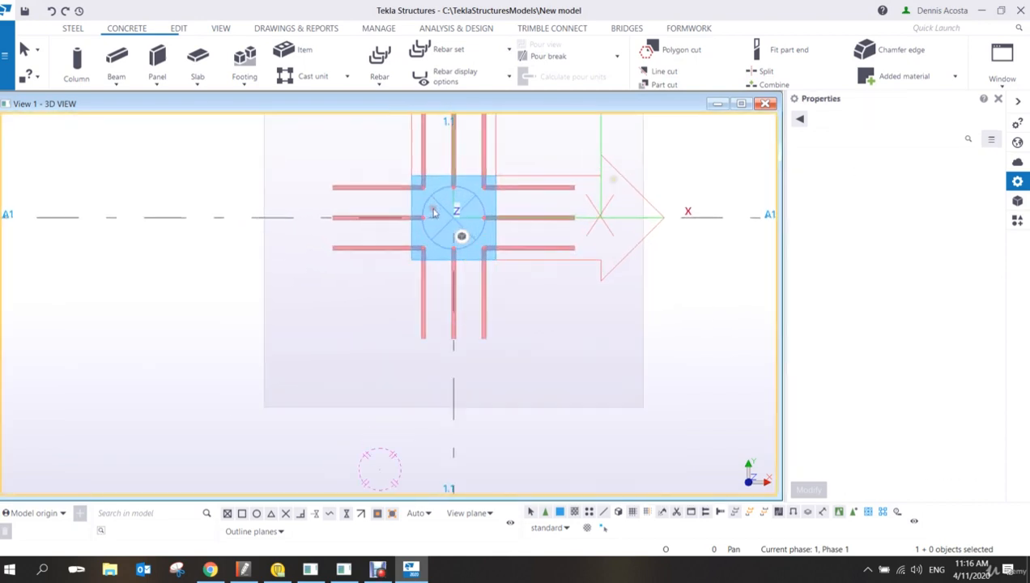
ctrl+middle_drag(433, 212, 356, 315)
click(354, 316)
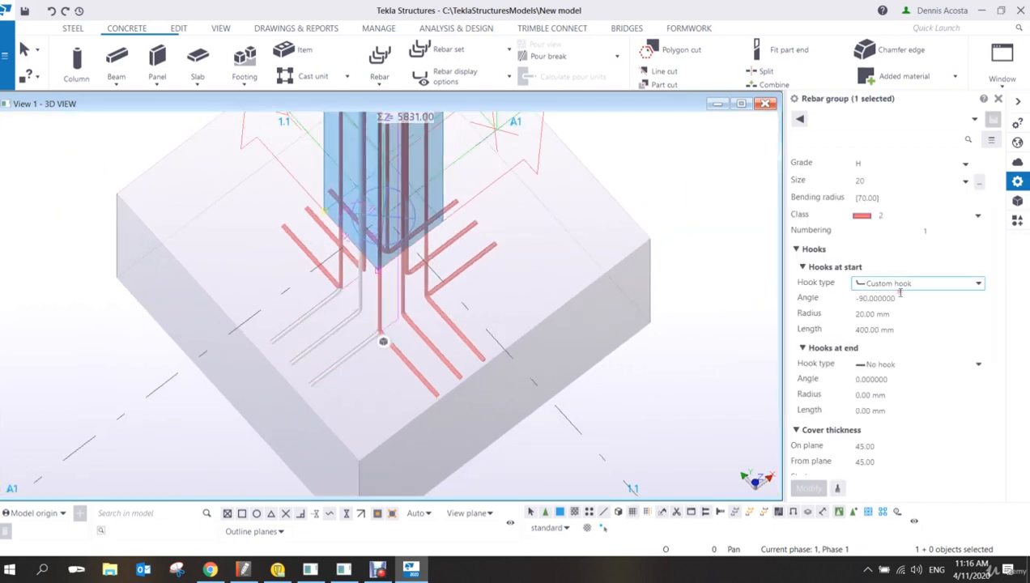
scroll(925, 316, down, 6)
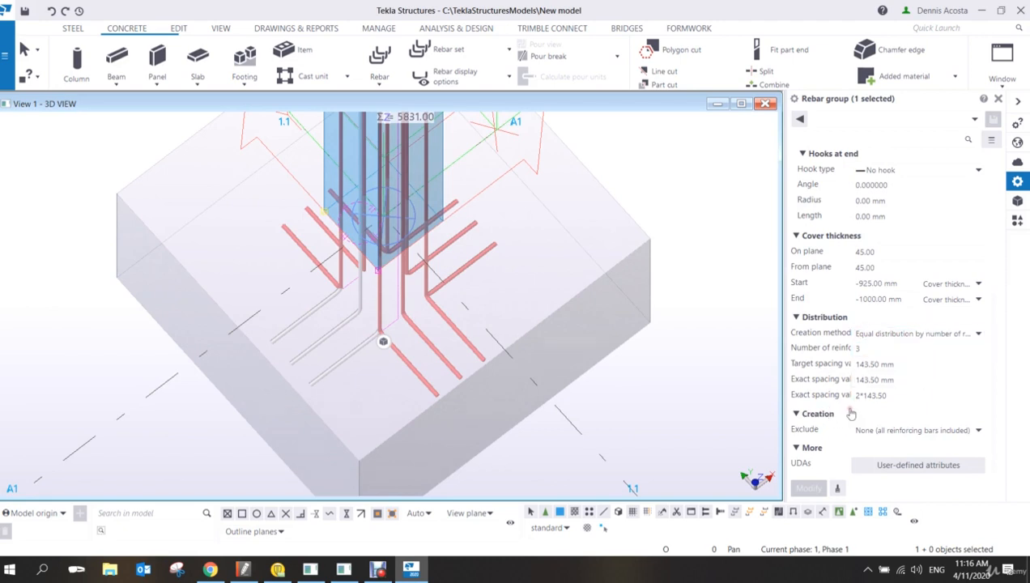
click(945, 430)
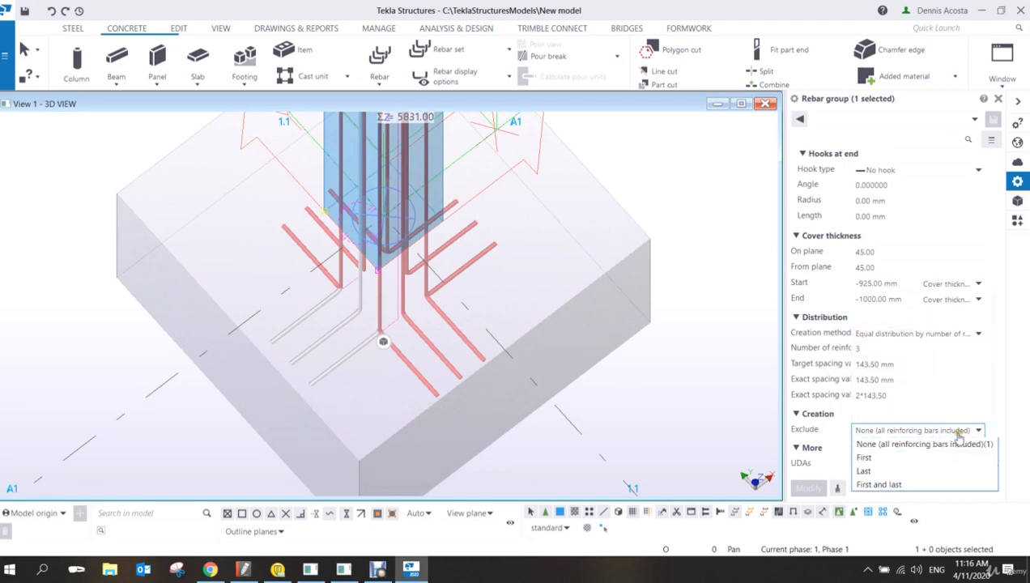
click(898, 485)
click(808, 488)
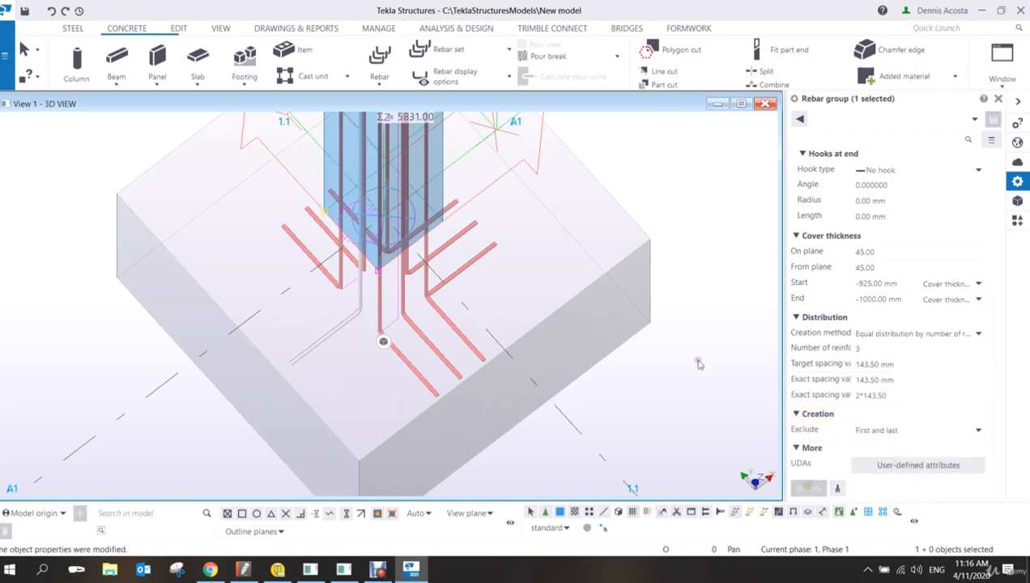
click(913, 430)
click(878, 485)
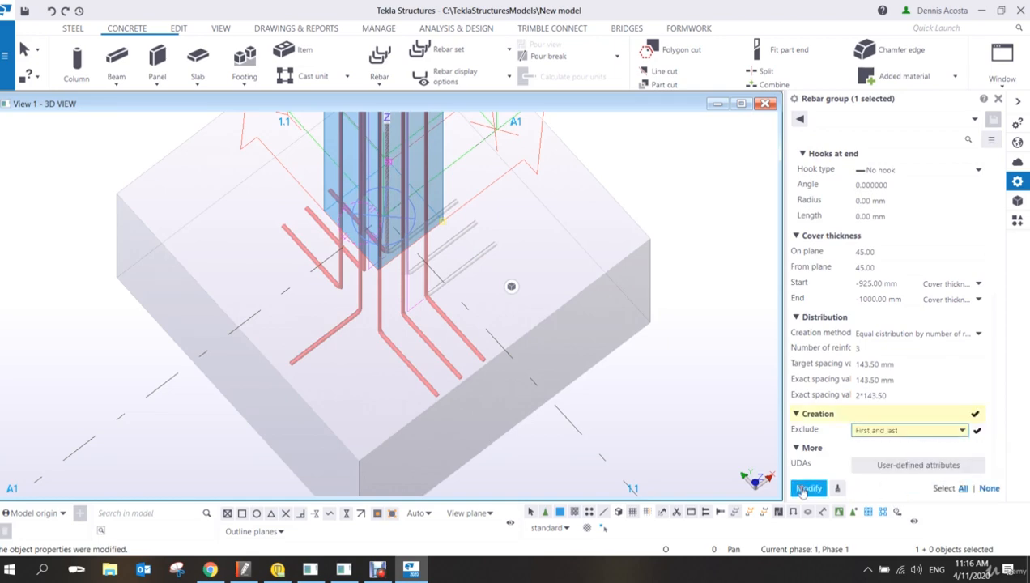
click(809, 488)
Delete the three rotated bar groups from the column.
scroll(606, 305, down, 3)
click(607, 305)
ctrl+middle_drag(574, 252, 594, 239)
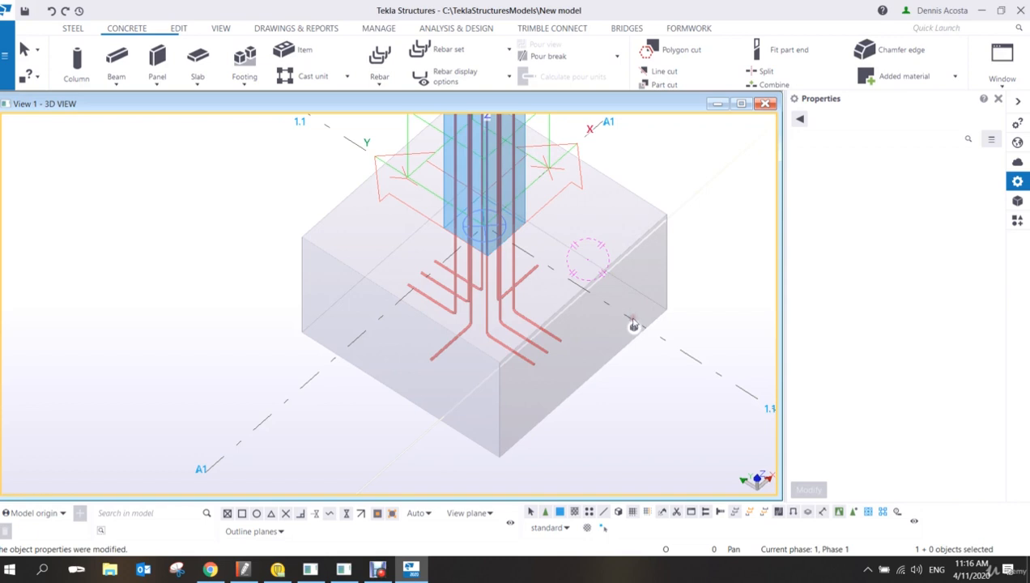
scroll(634, 325, up, 4)
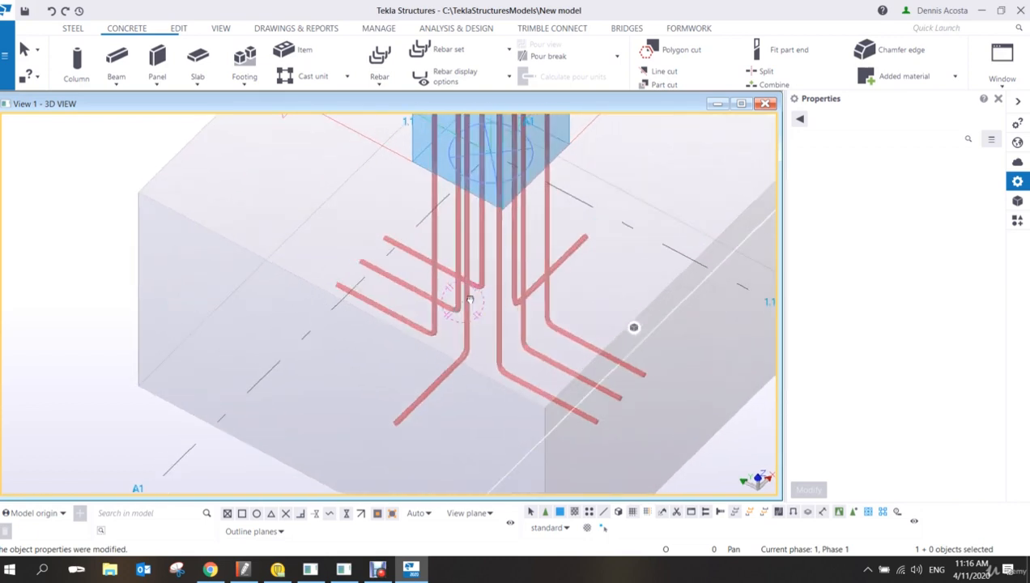
ctrl+middle_drag(470, 300, 505, 288)
click(447, 284)
ctrl+click(418, 292)
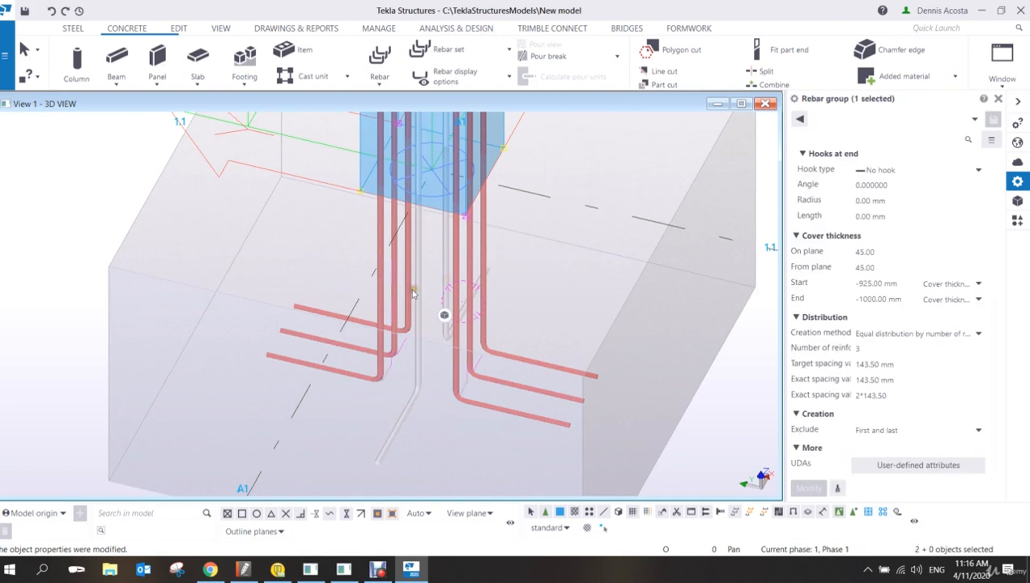
ctrl+click(408, 294)
scroll(413, 298, down, 5)
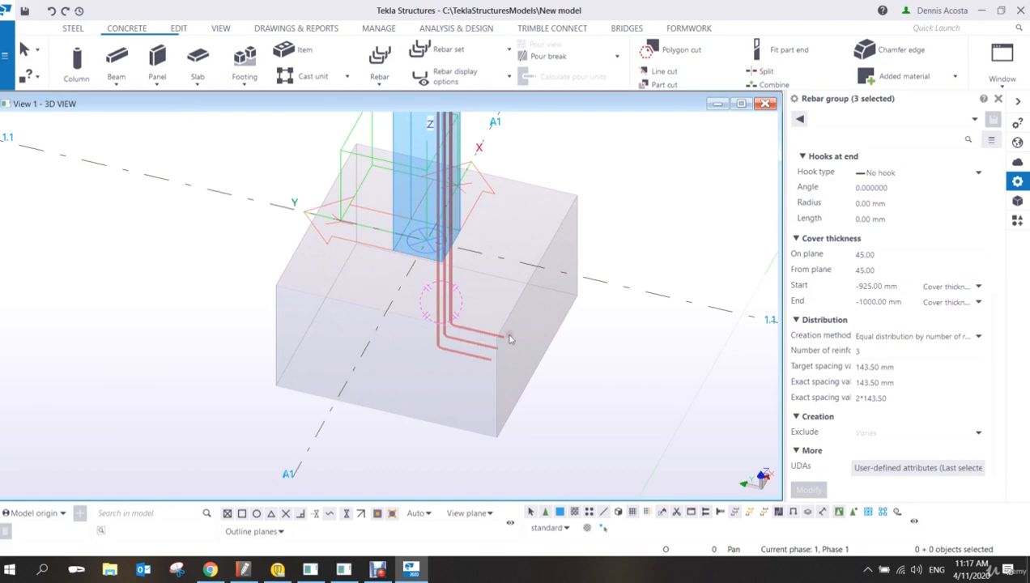
Copy the remaining bar group across the column, from its front base corner to the adjacent base corner on the opposite face.
key(ctrl+p)
scroll(285, 444, up, 8)
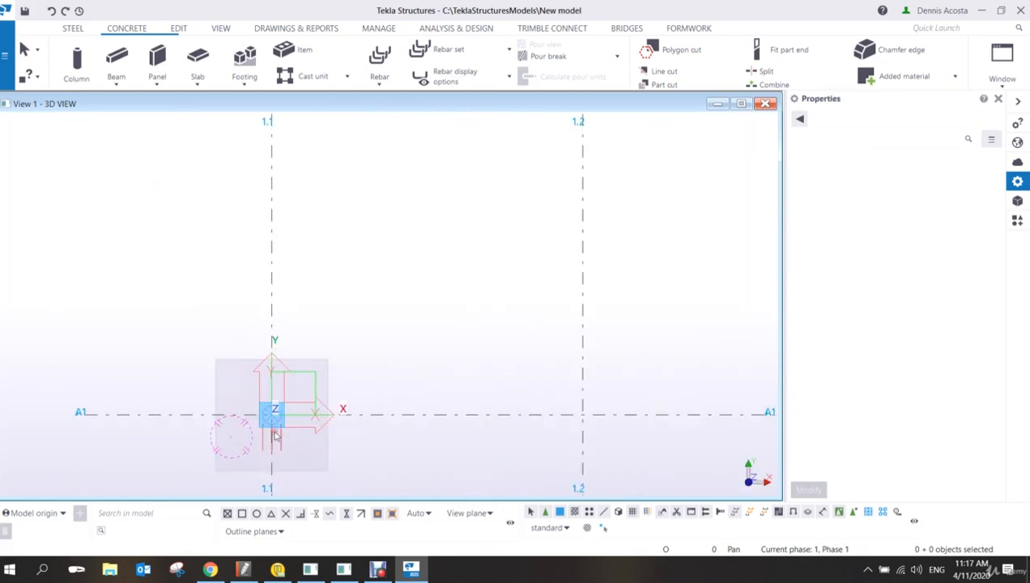
middle_drag(274, 426, 388, 331)
scroll(388, 330, up, 9)
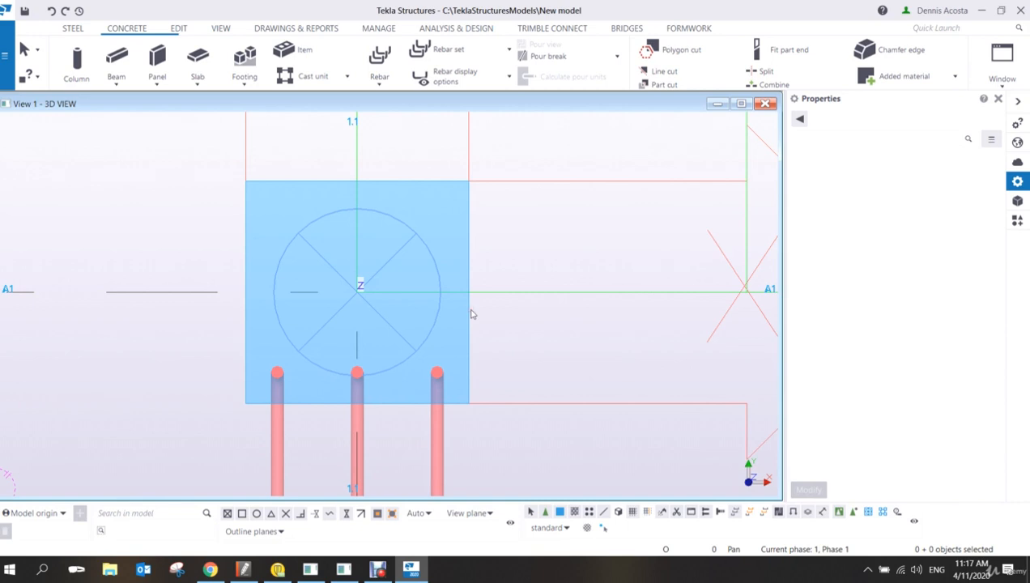
middle_drag(455, 308, 561, 302)
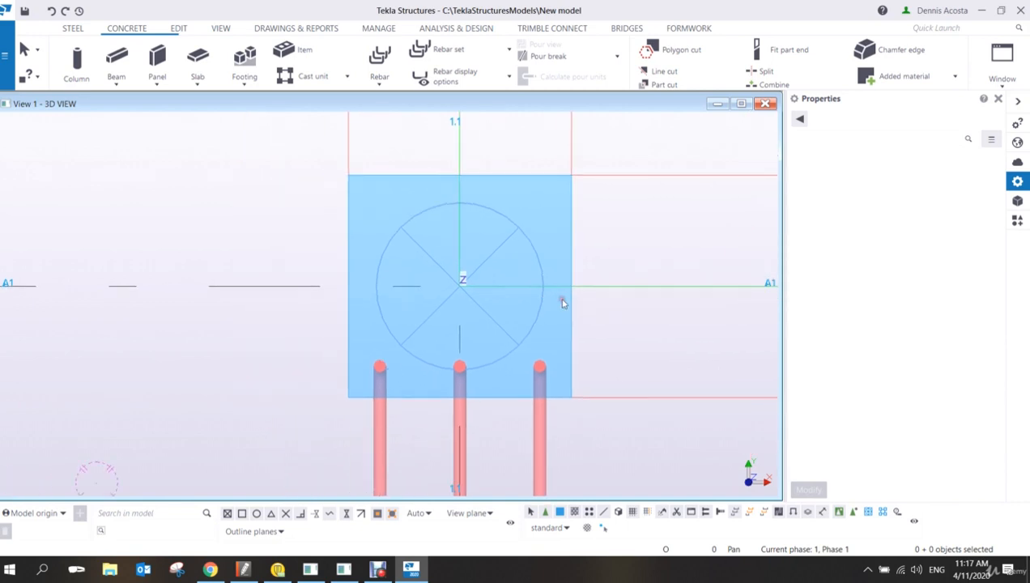
scroll(481, 369, down, 4)
middle_drag(447, 419, 470, 351)
click(448, 349)
right_click(462, 340)
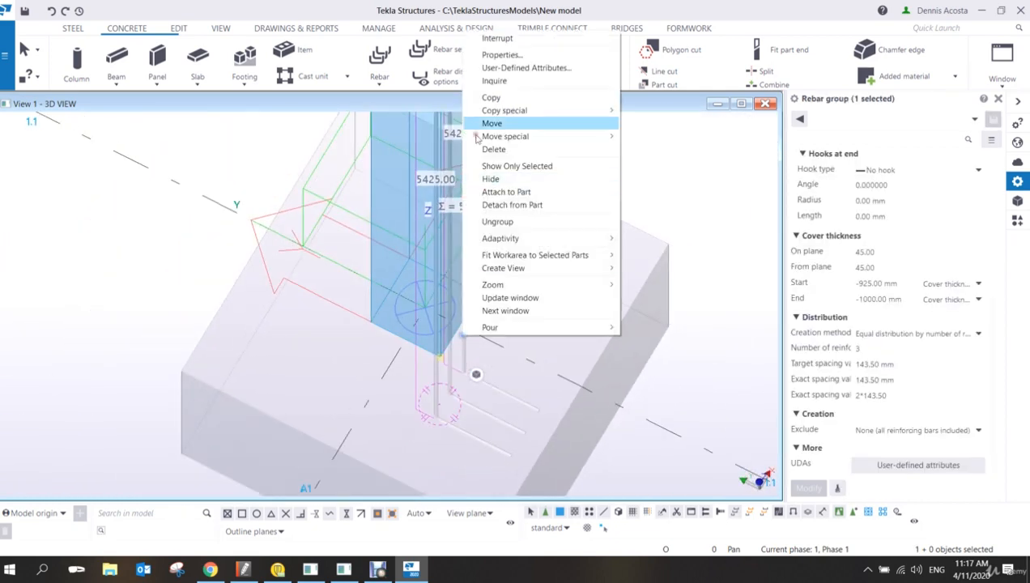
click(490, 98)
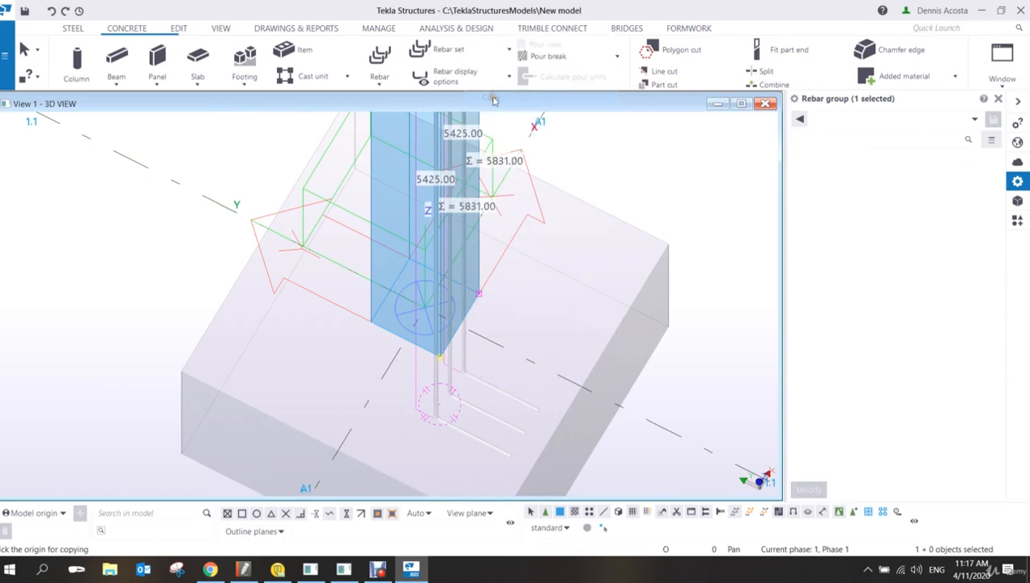
click(438, 357)
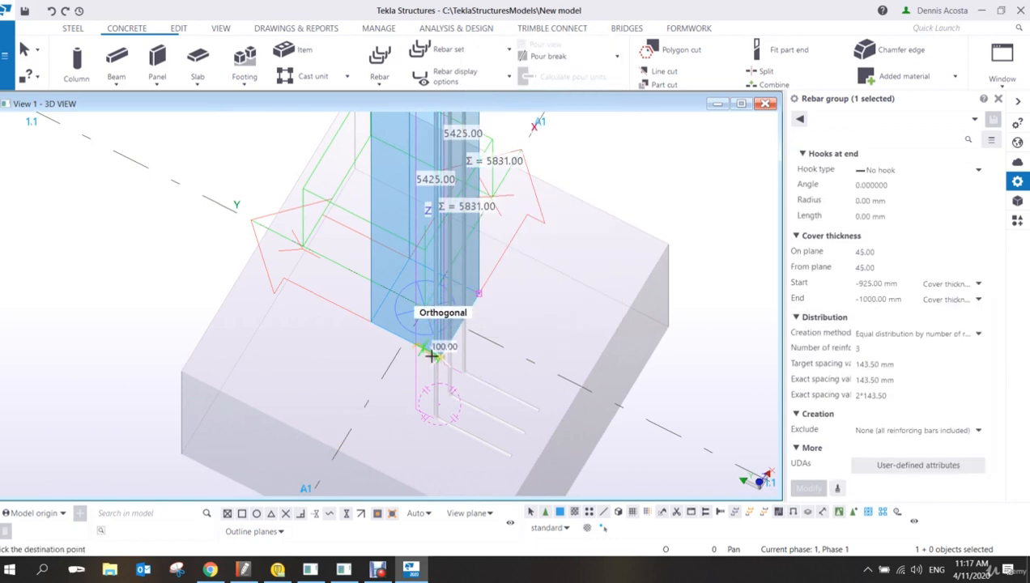
click(369, 323)
right_click(300, 247)
click(322, 255)
click(326, 258)
Set the copied bar group's on-plane cover thickness to -45 and its start hook angle to 90 degrees.
scroll(376, 340, up, 4)
ctrl+middle_drag(376, 350, 398, 341)
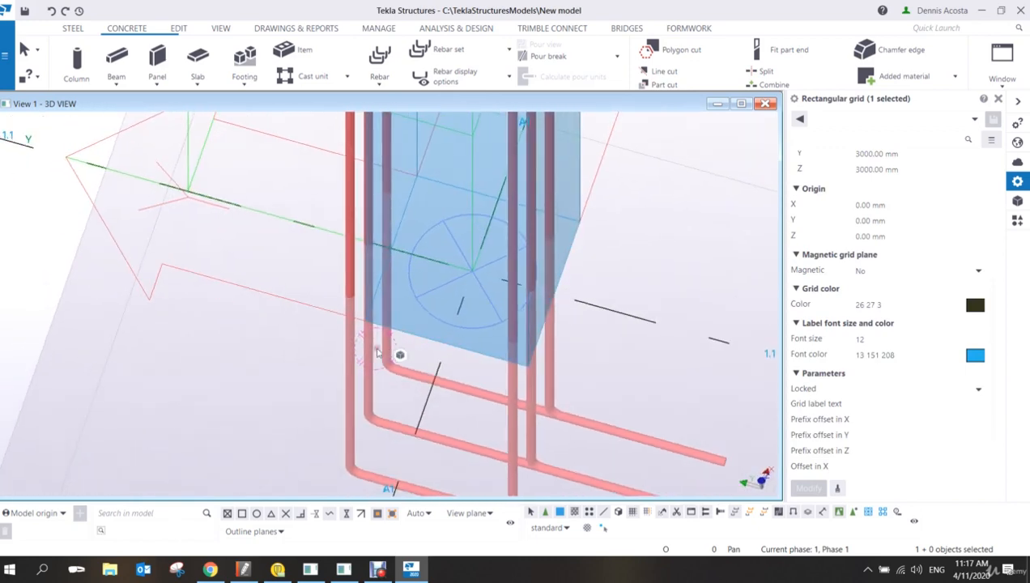
click(368, 361)
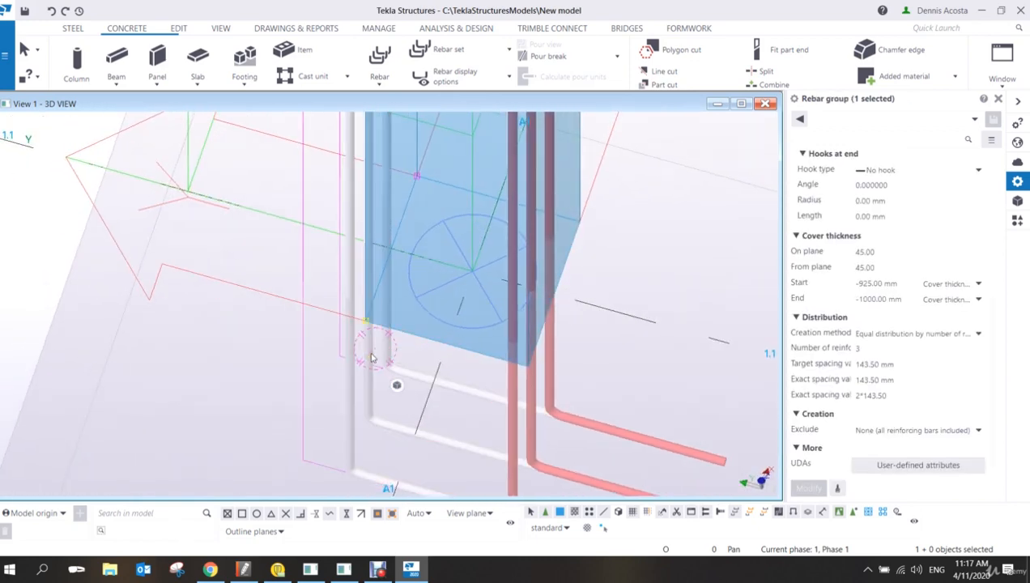
click(853, 253)
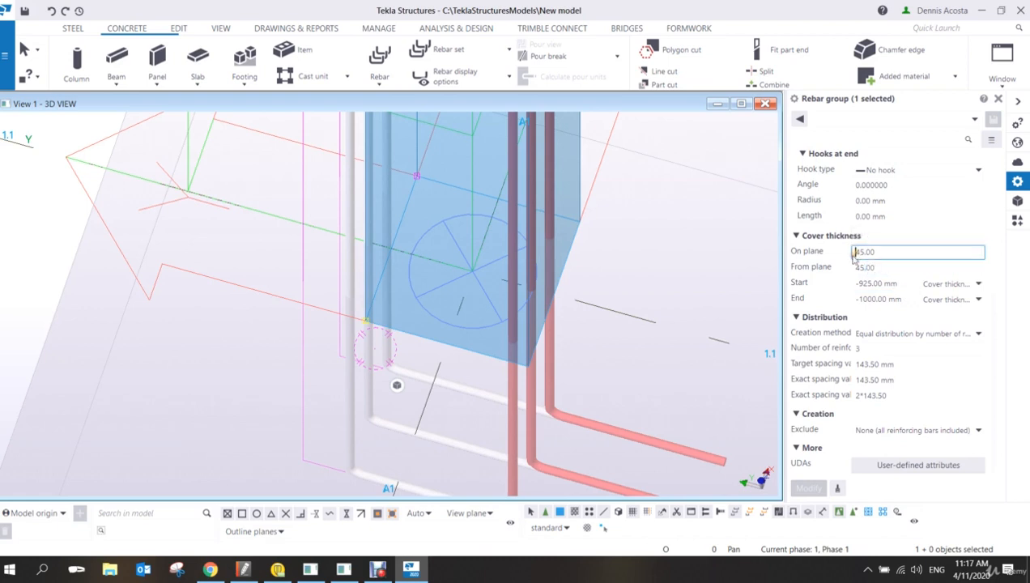
text(-)
scroll(883, 316, up, 3)
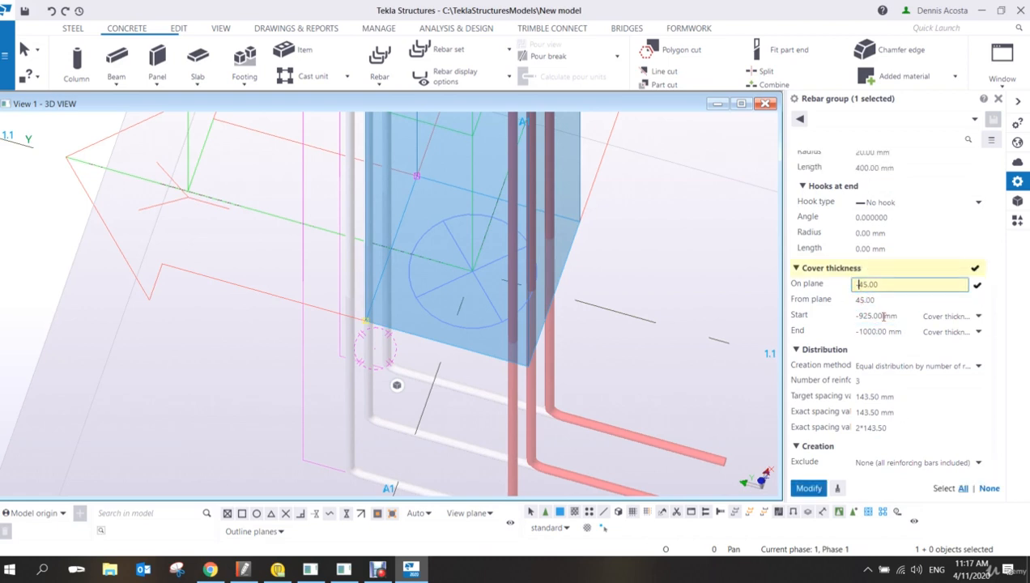
scroll(884, 316, up, 1)
click(857, 233)
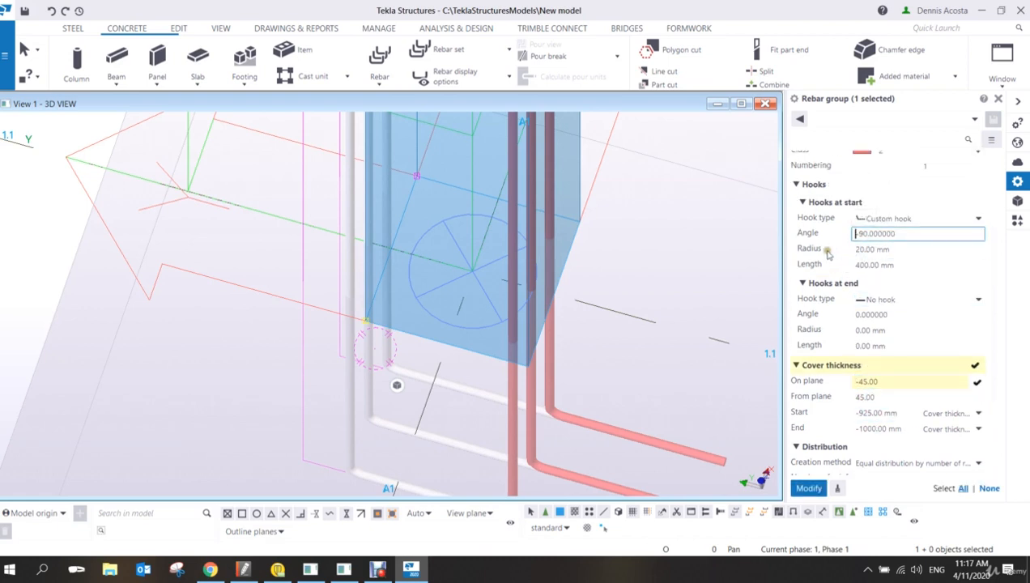
key(Delete)
click(811, 487)
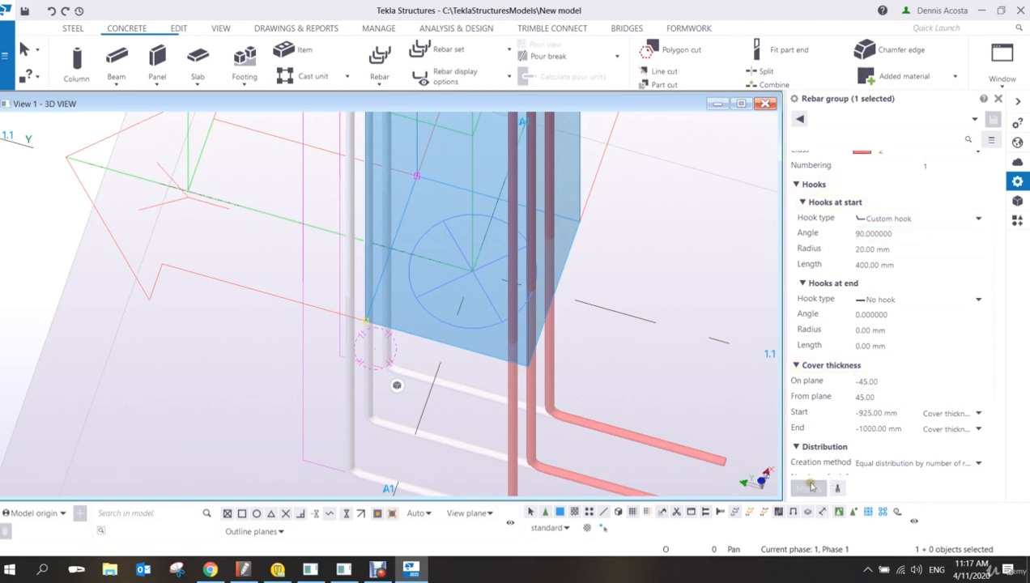
Delete the copied bar group whose hooks point away from the original group.
scroll(652, 407, down, 4)
click(638, 375)
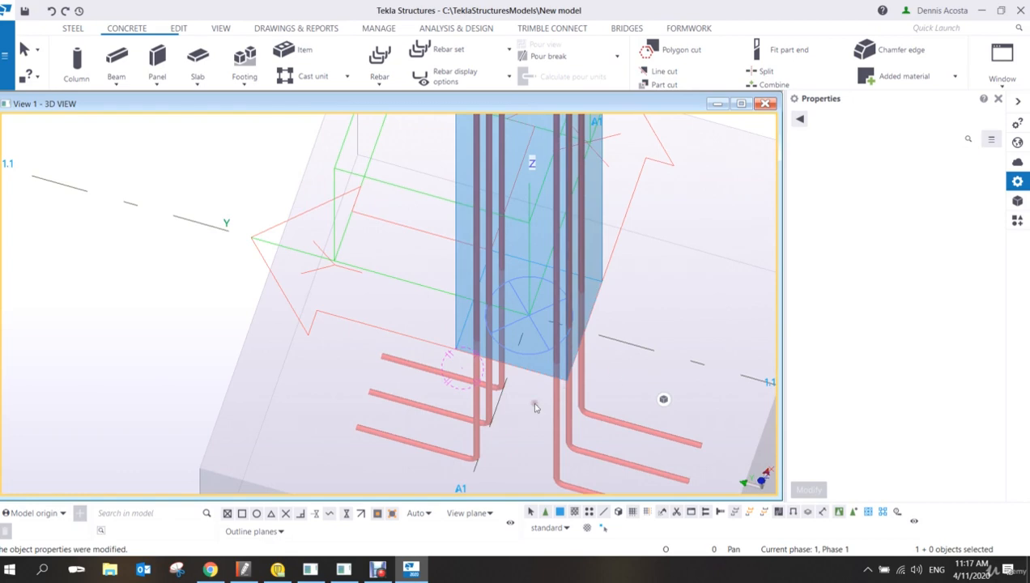
key(Delete)
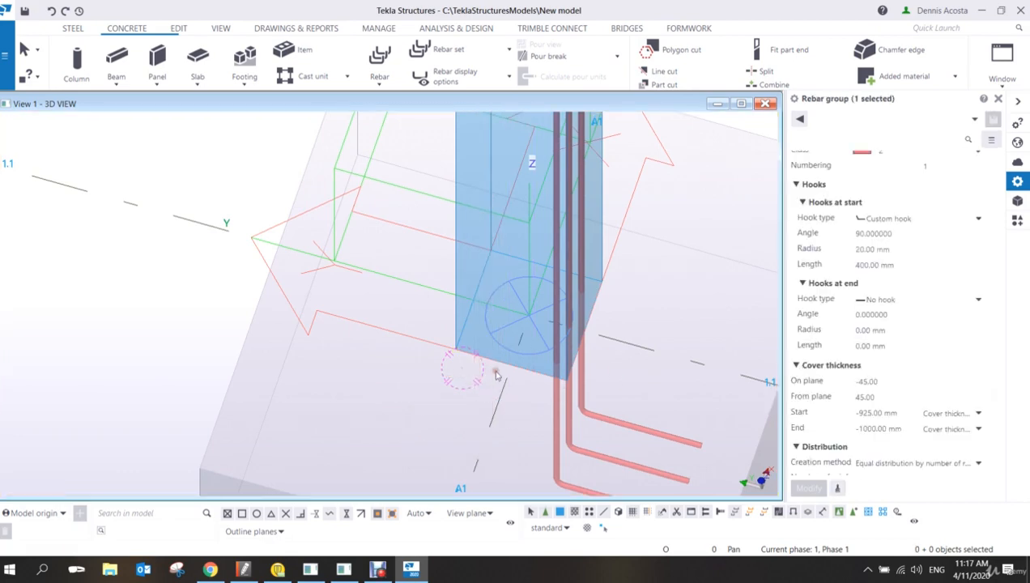
Create 3 copies of the remaining bar group rotated by 90 degrees around Z about the column centre, and end the rotate copy.
scroll(491, 369, down, 2)
key(ctrl+p)
middle_drag(238, 469, 469, 350)
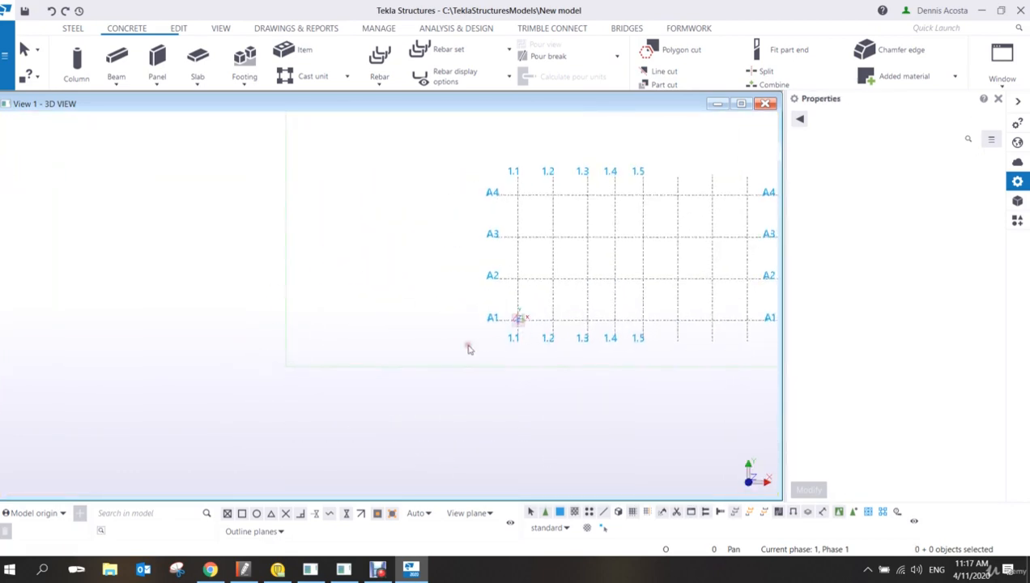
scroll(496, 334, up, 8)
scroll(558, 304, up, 5)
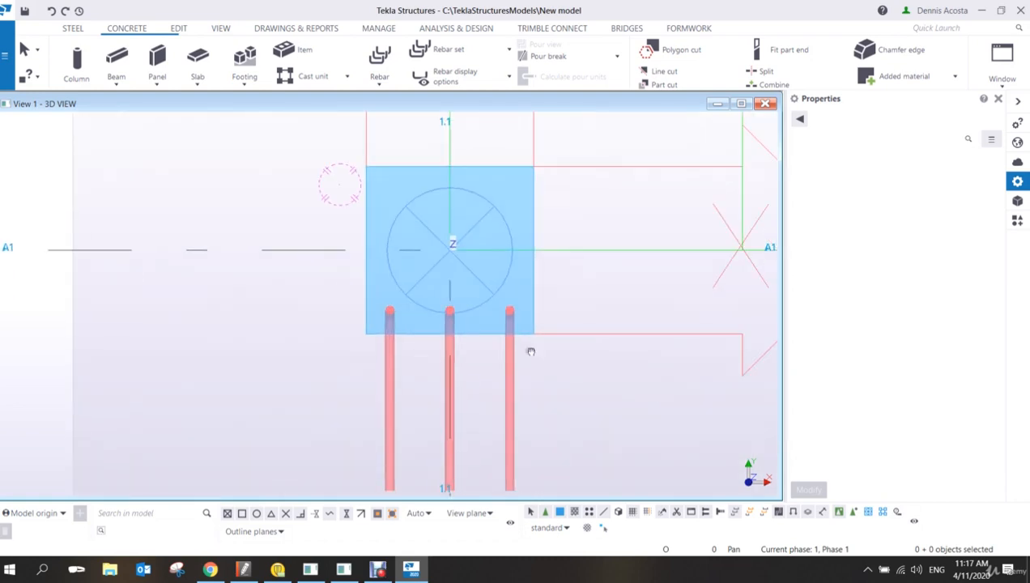
click(481, 342)
right_click(482, 342)
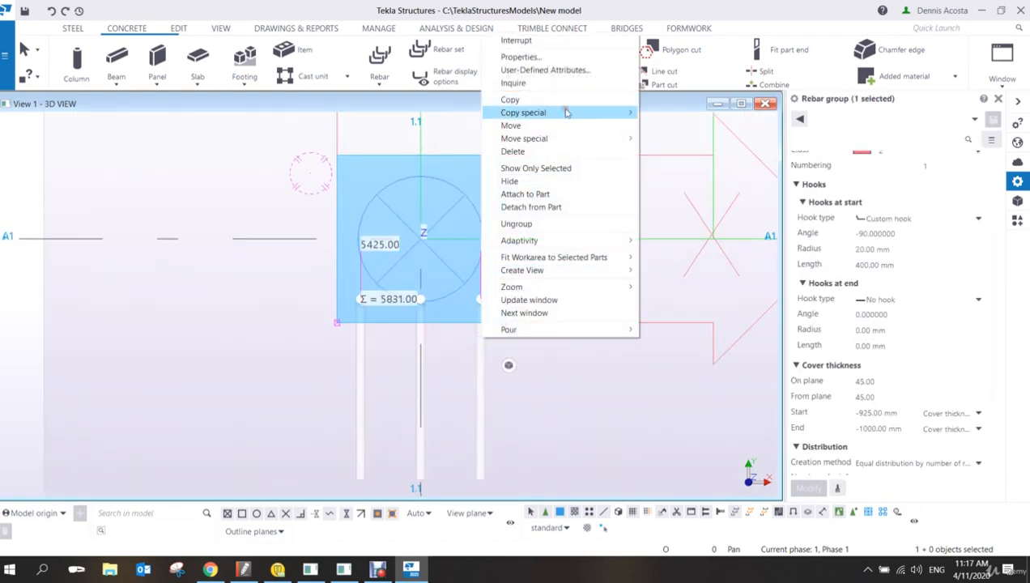
mouse_move(566, 112)
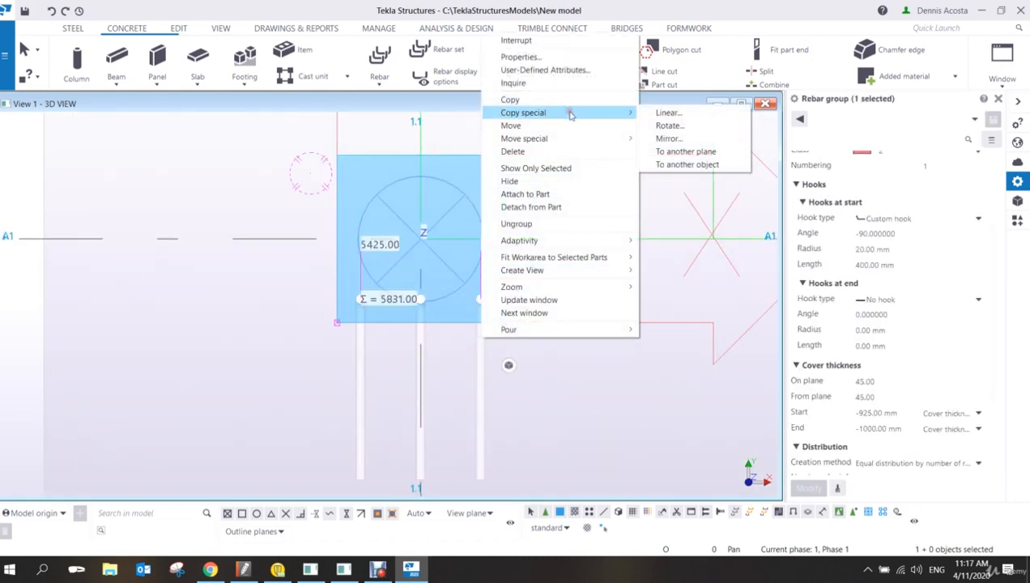
click(669, 127)
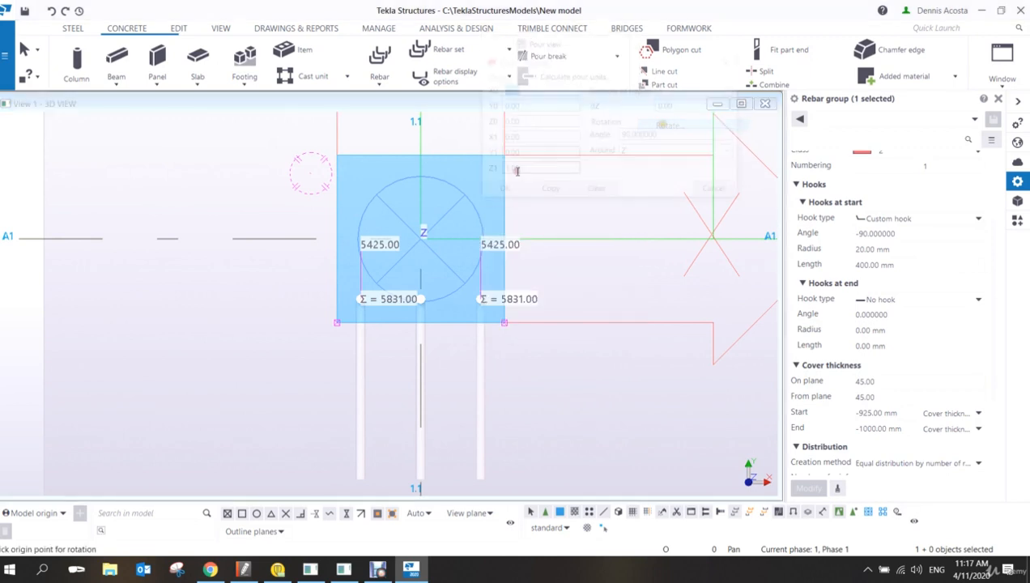
click(421, 236)
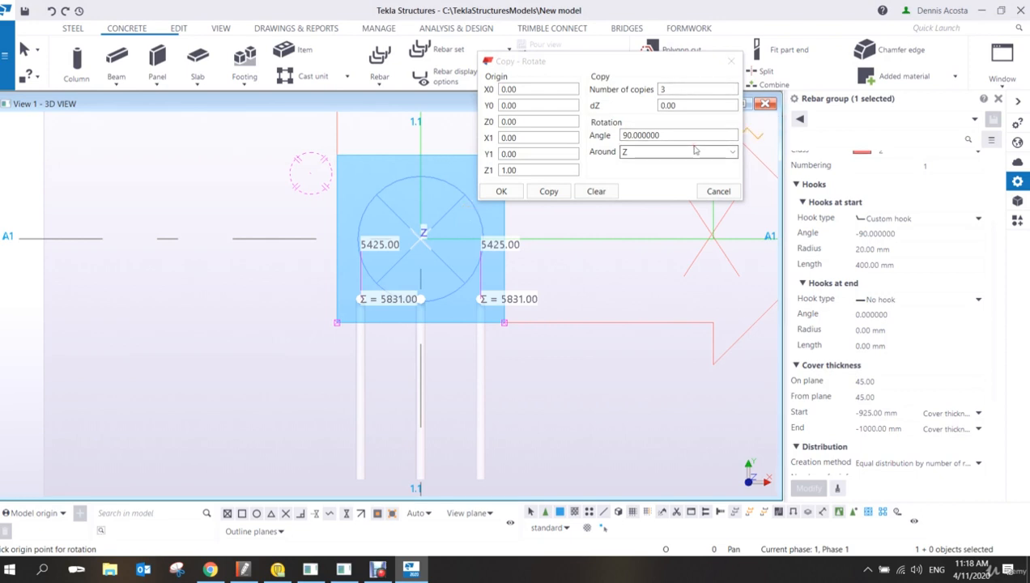
click(546, 191)
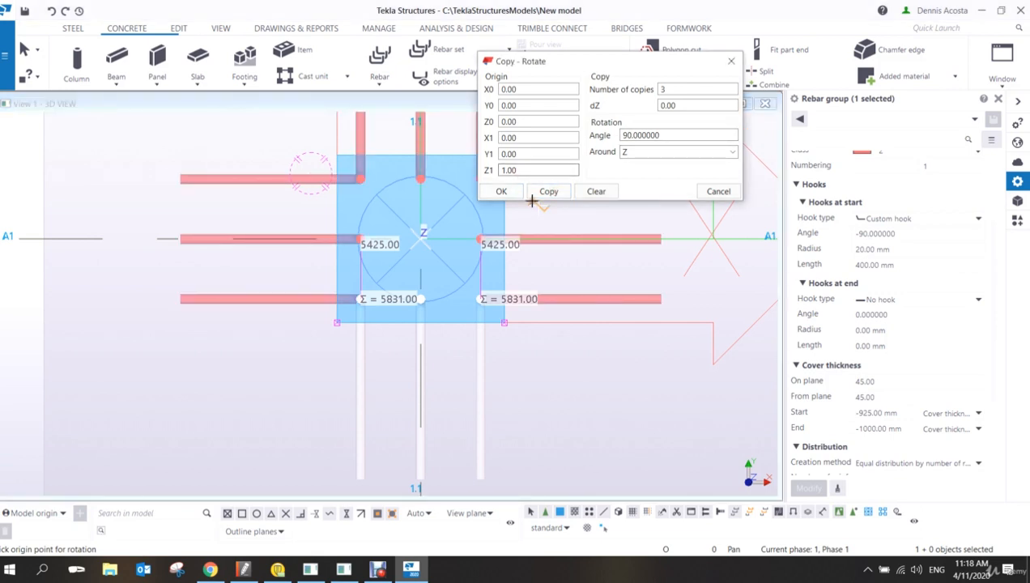
click(514, 193)
key(Escape)
Exclude the first and last bars from the two rotated bar groups whose hooks run along grid line A1.
click(544, 182)
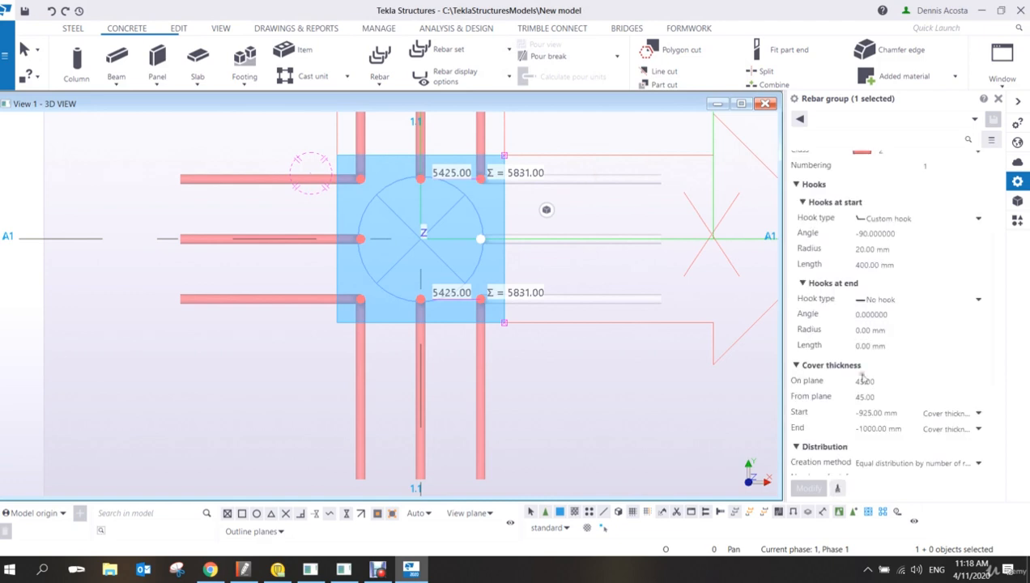
scroll(863, 378, down, 4)
click(895, 430)
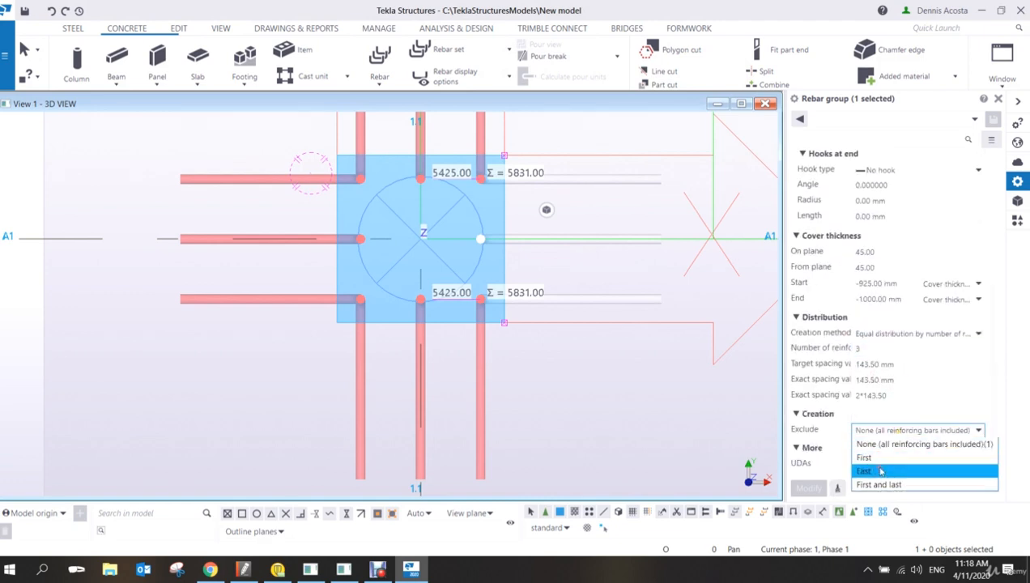
click(885, 484)
click(808, 489)
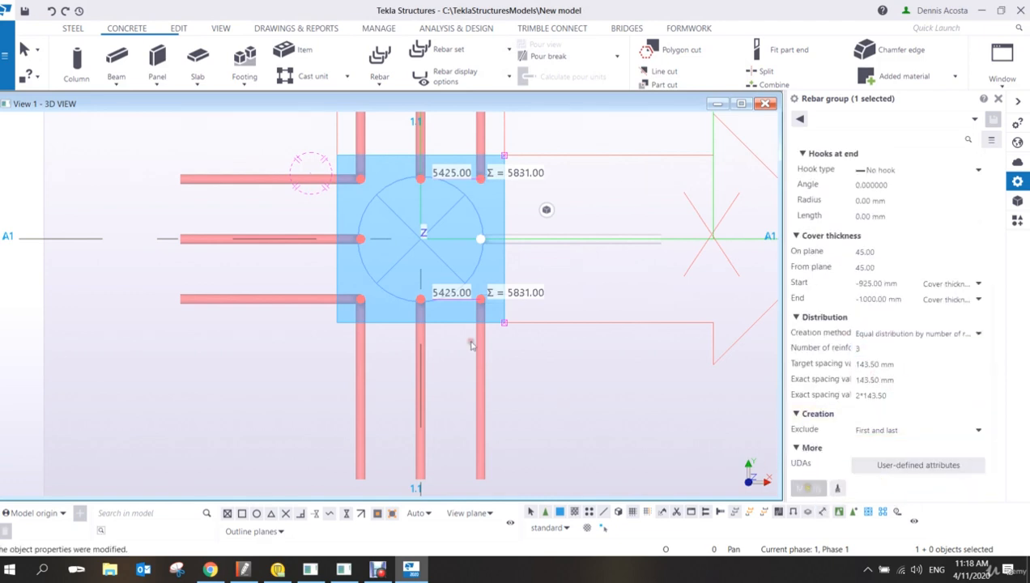
click(332, 183)
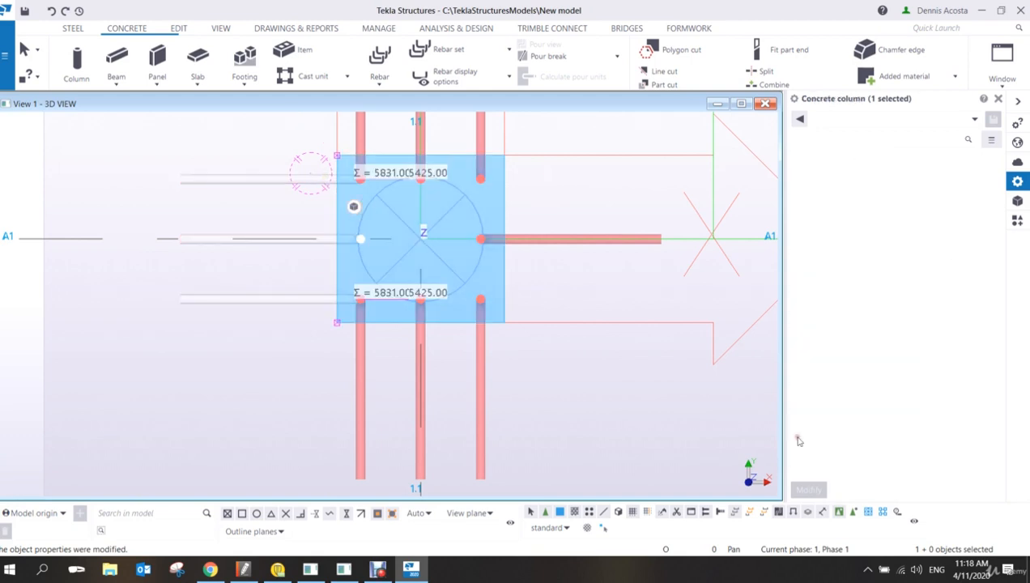
click(888, 430)
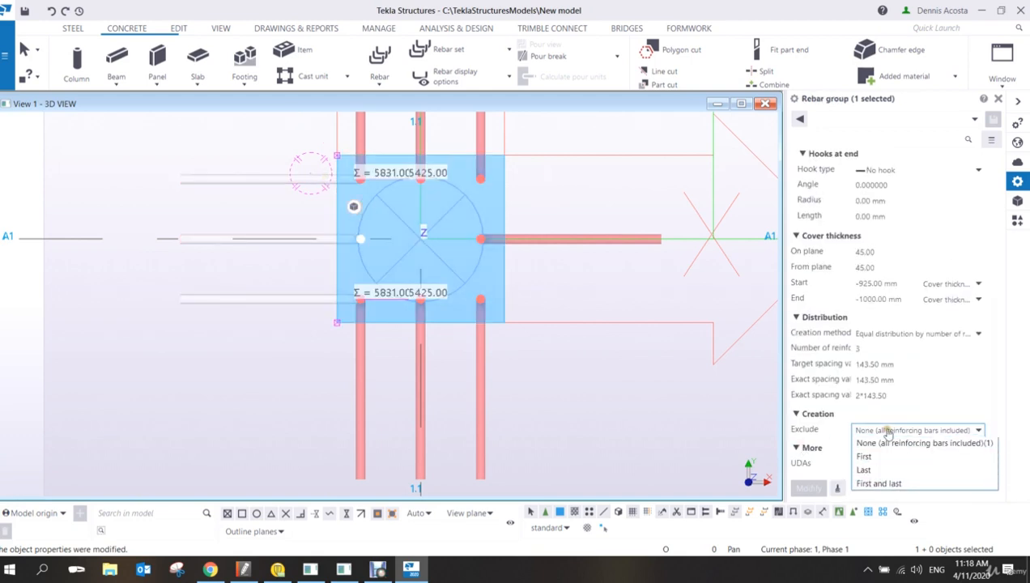
click(891, 484)
click(808, 489)
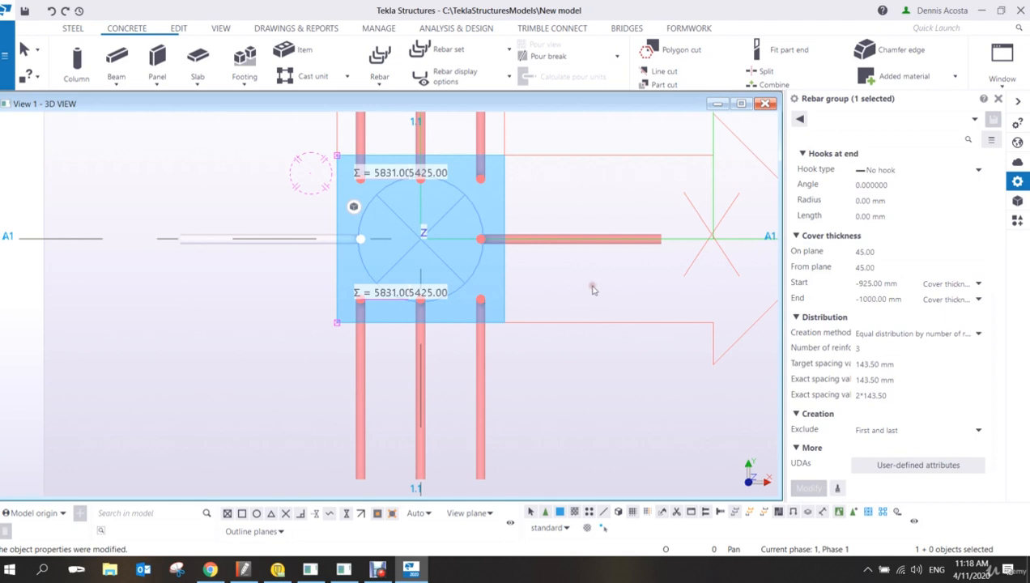
click(593, 289)
Try reducing the original bar group's number of reinforcing bars to 1, and undo the change.
middle_drag(482, 362, 502, 325)
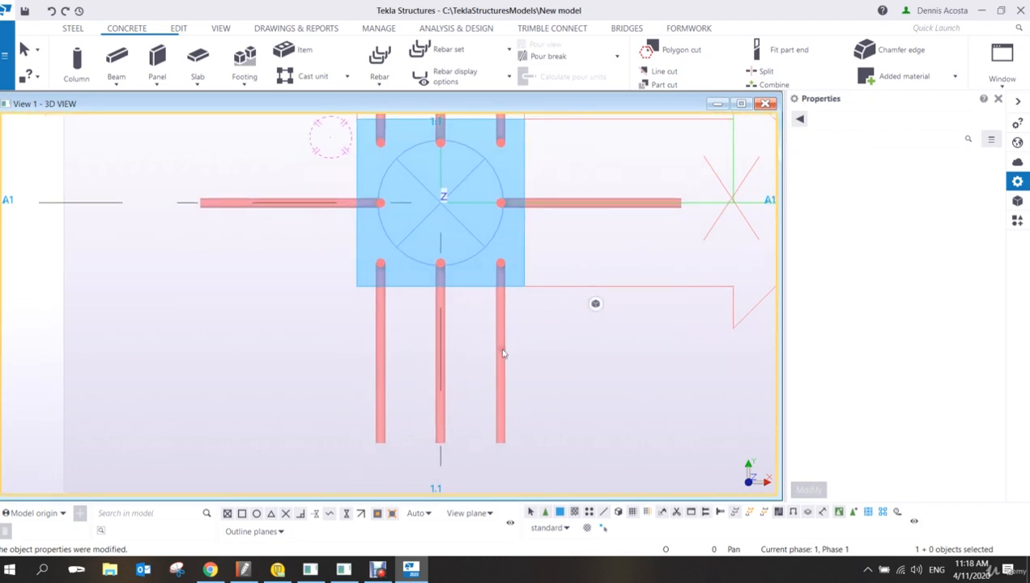
click(502, 353)
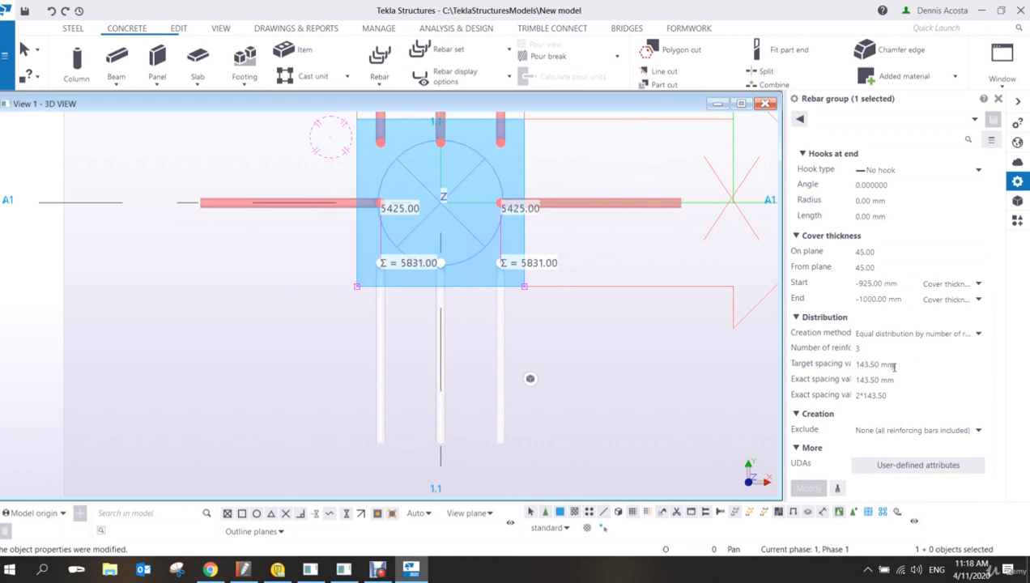
click(891, 348)
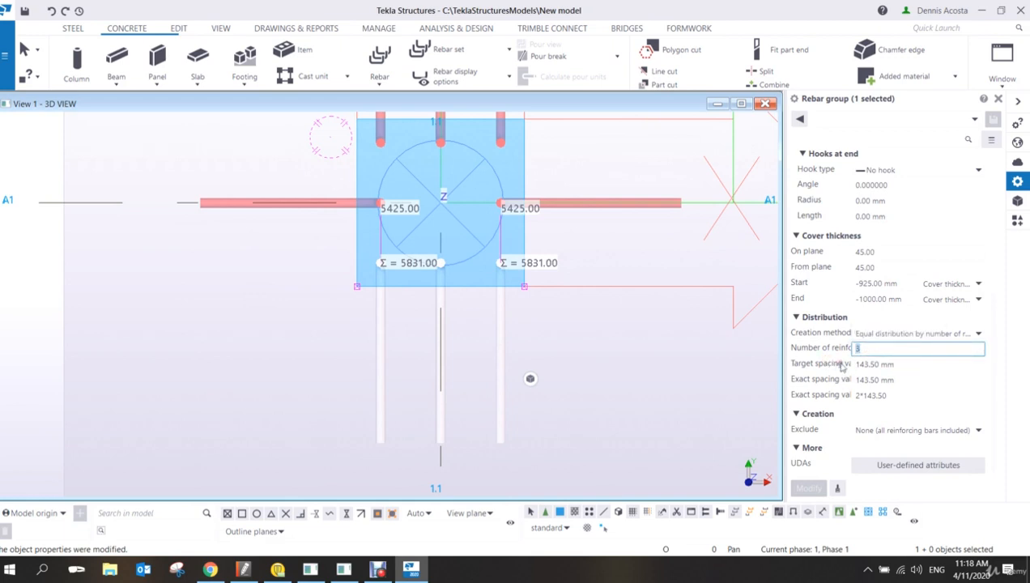
text(2)
click(810, 488)
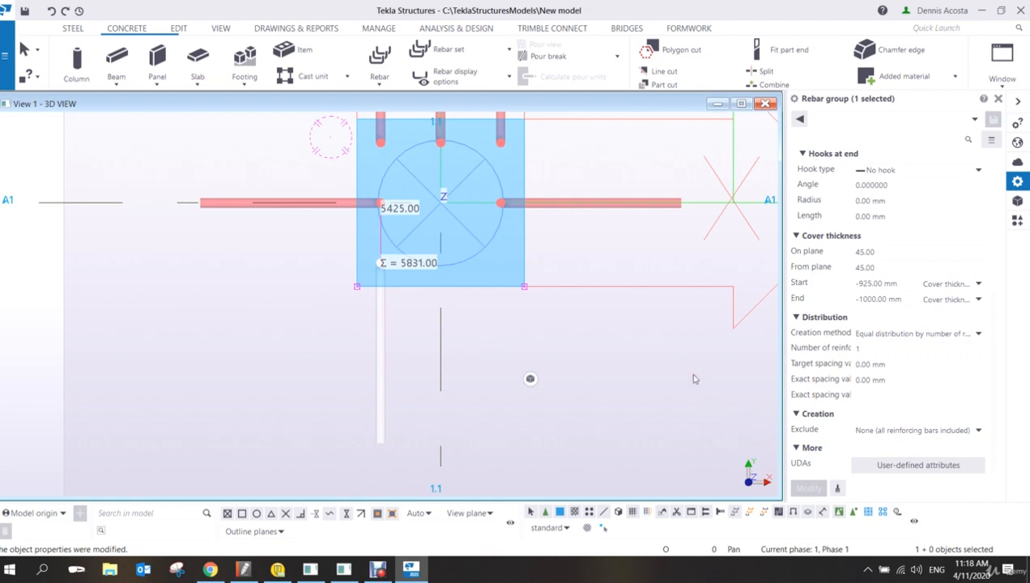
middle_drag(534, 356, 623, 346)
key(ctrl+z)
Examine the bar arrangement in the column and the hooks in the footing in 3D from several angles.
scroll(609, 339, down, 4)
ctrl+middle_drag(578, 317, 650, 261)
scroll(648, 308, down, 3)
middle_drag(643, 344, 469, 253)
scroll(472, 253, down, 2)
click(506, 281)
scroll(462, 313, up, 4)
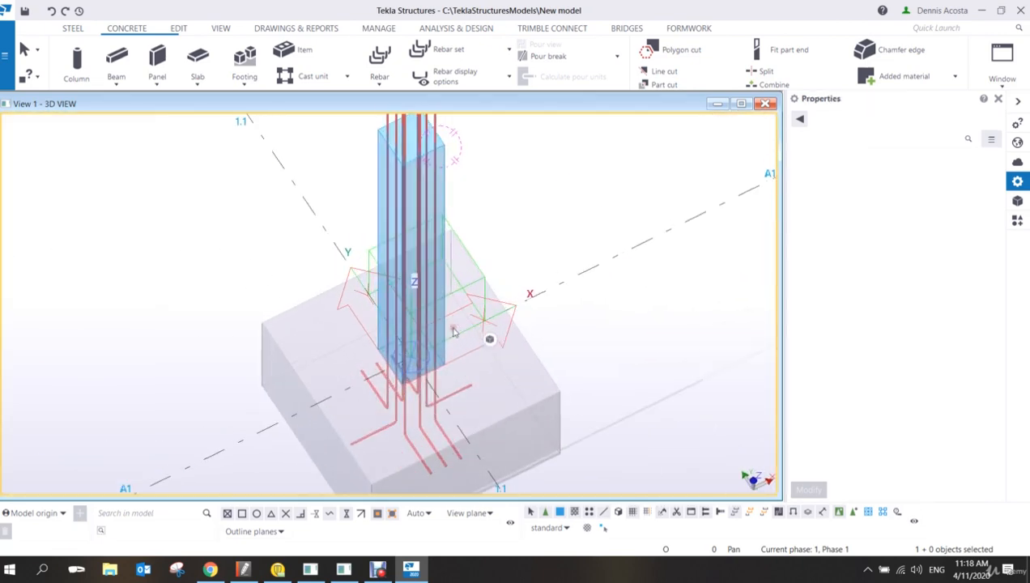
ctrl+middle_drag(442, 307, 466, 261)
scroll(445, 278, up, 5)
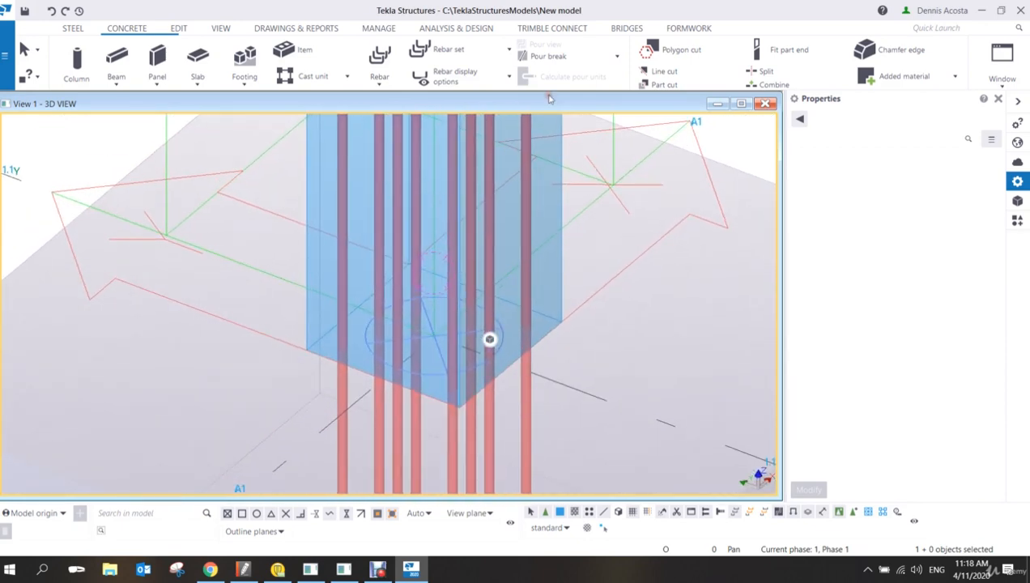
Start a new bar group and set its name to LINKS, its size to 10 and its class to 6.
click(385, 78)
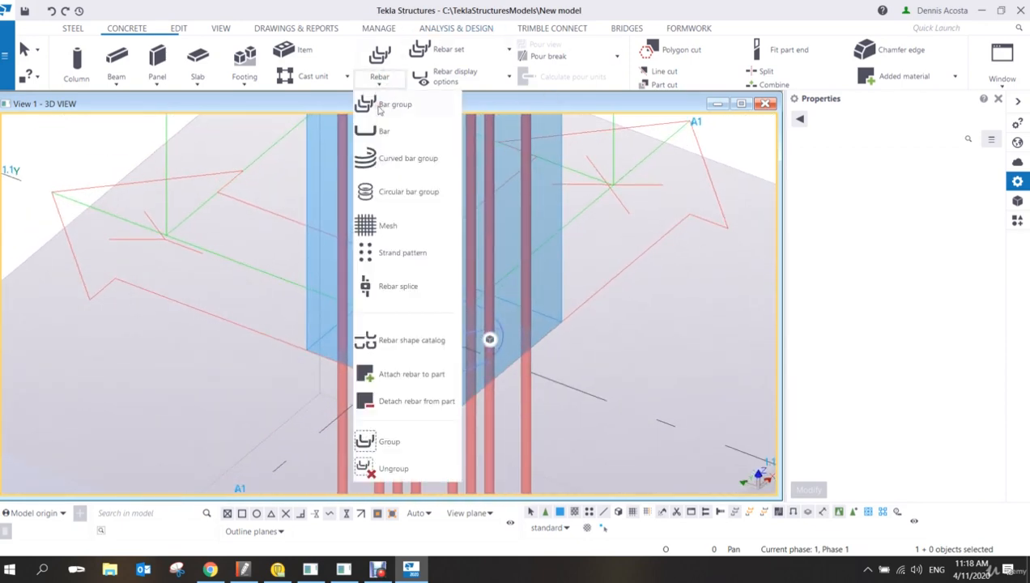
click(389, 104)
scroll(927, 200, up, 5)
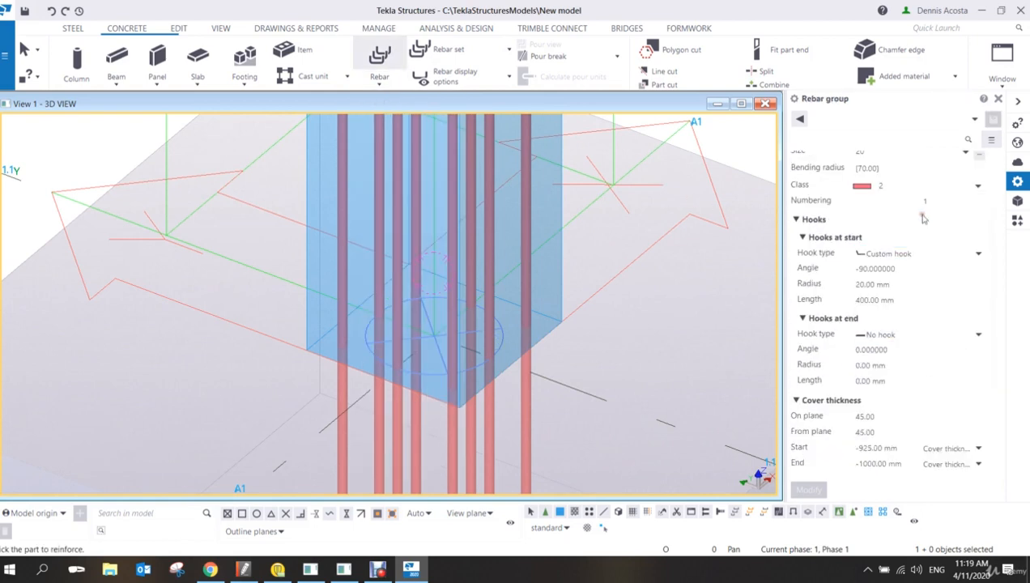
double_click(891, 206)
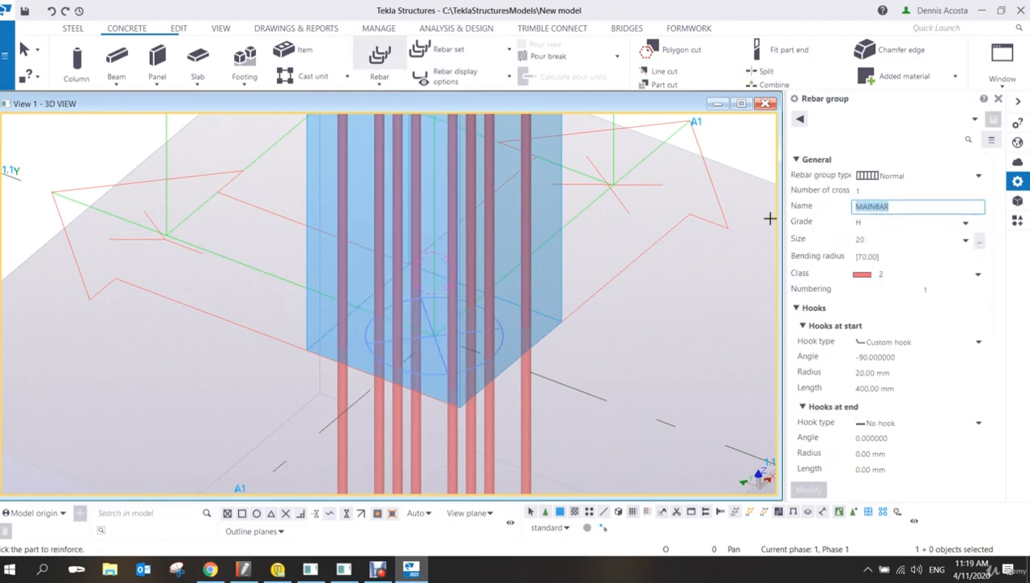
text(LINKS)
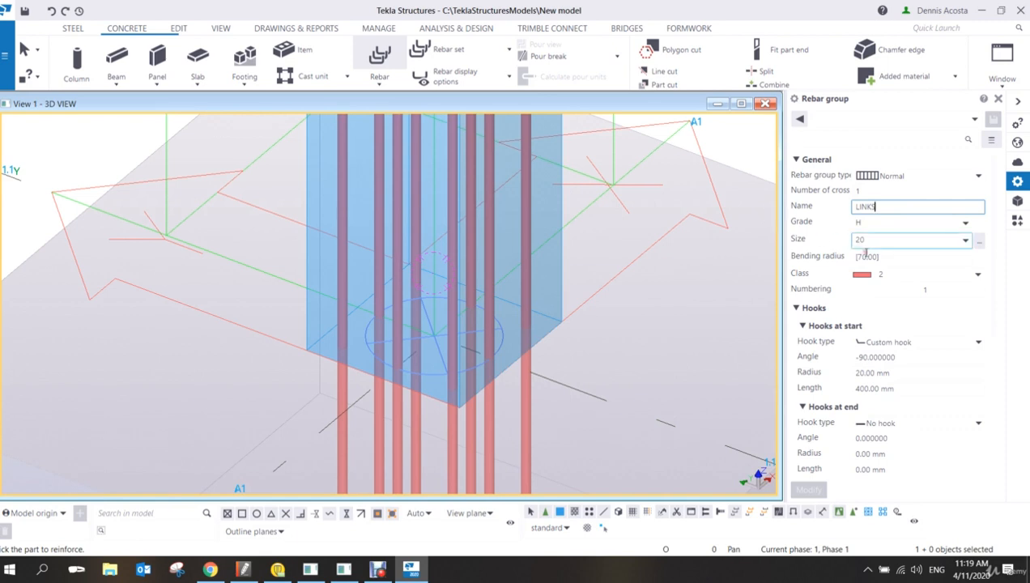
click(891, 240)
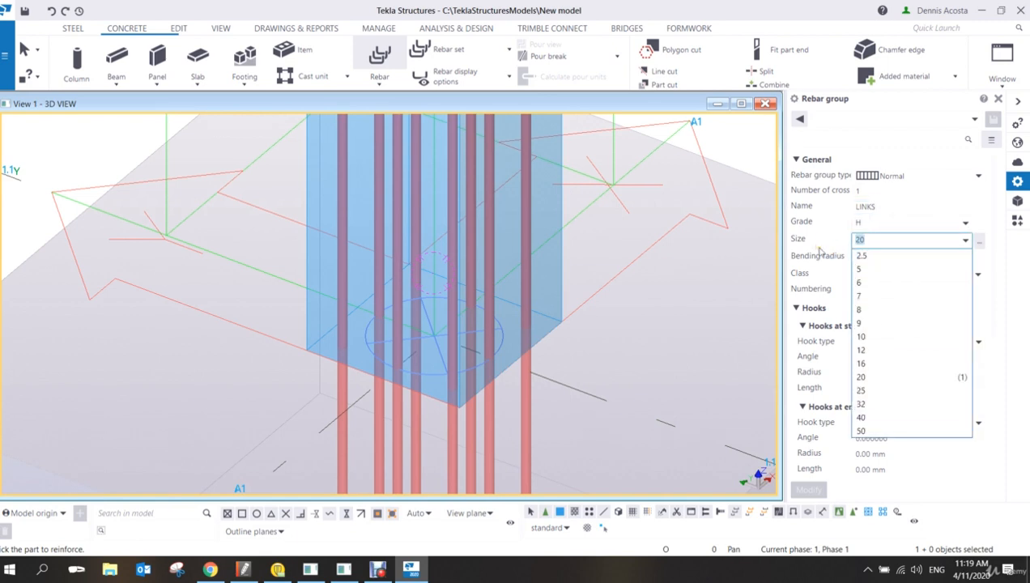
click(864, 335)
click(873, 278)
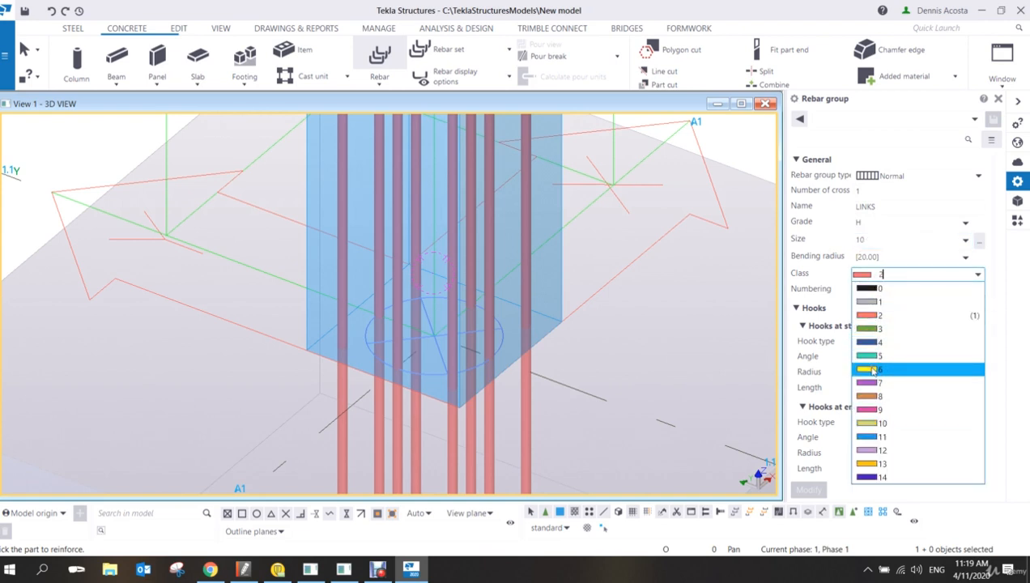
click(873, 371)
Set the LINKS group's start and end hooks to Standard 135-degrees.
click(867, 341)
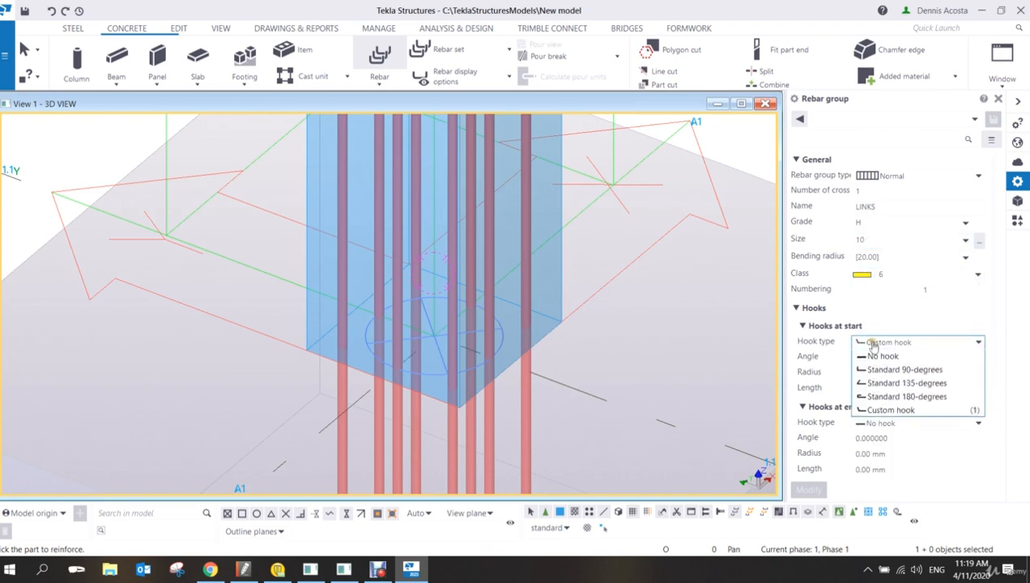
click(891, 383)
click(883, 423)
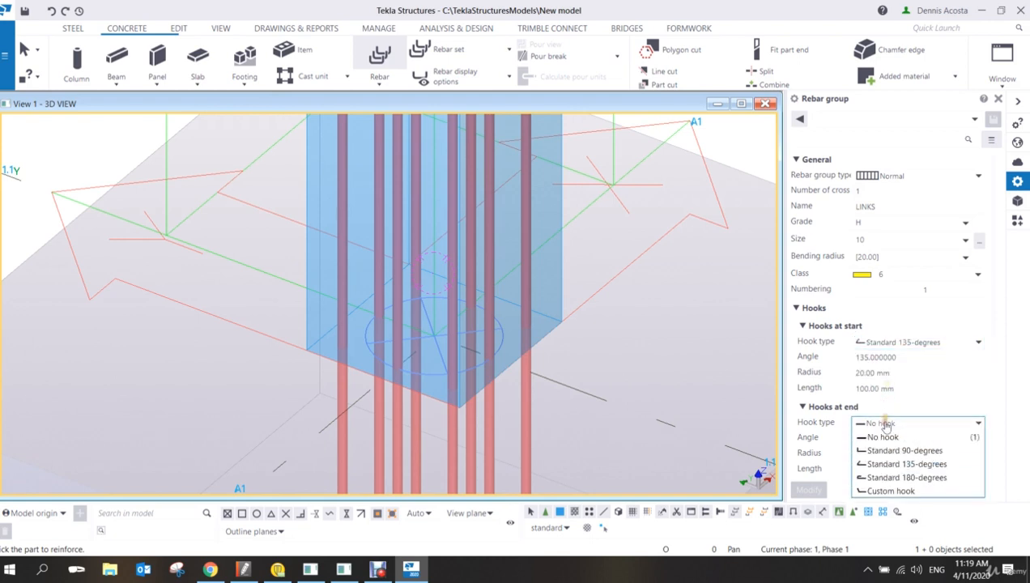
click(888, 464)
Set the links' cover thickness to 25 on plane, 50 from plane, 25 at the start and 25 at the end.
scroll(894, 393, down, 4)
double_click(883, 375)
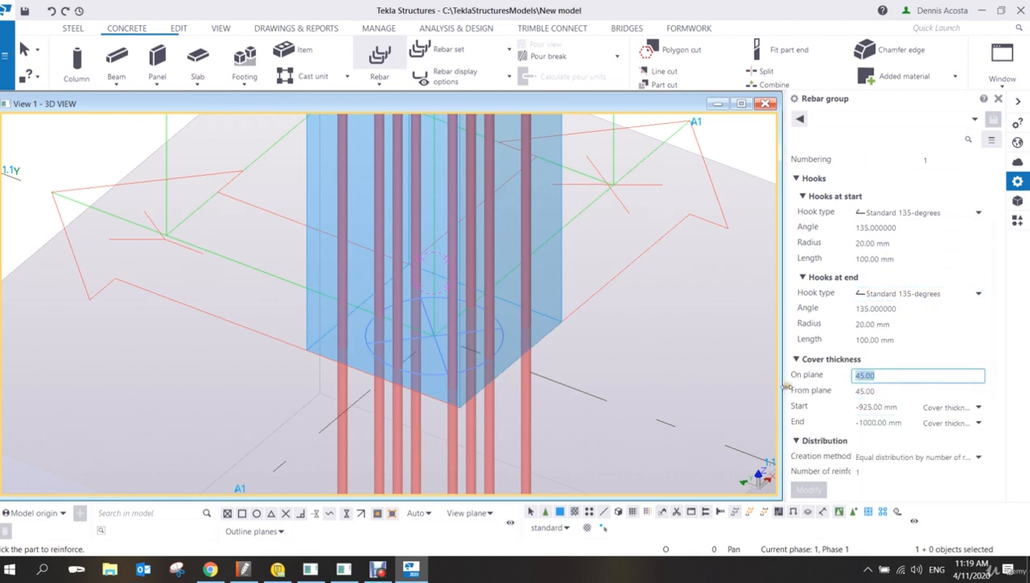
text(25)
double_click(889, 388)
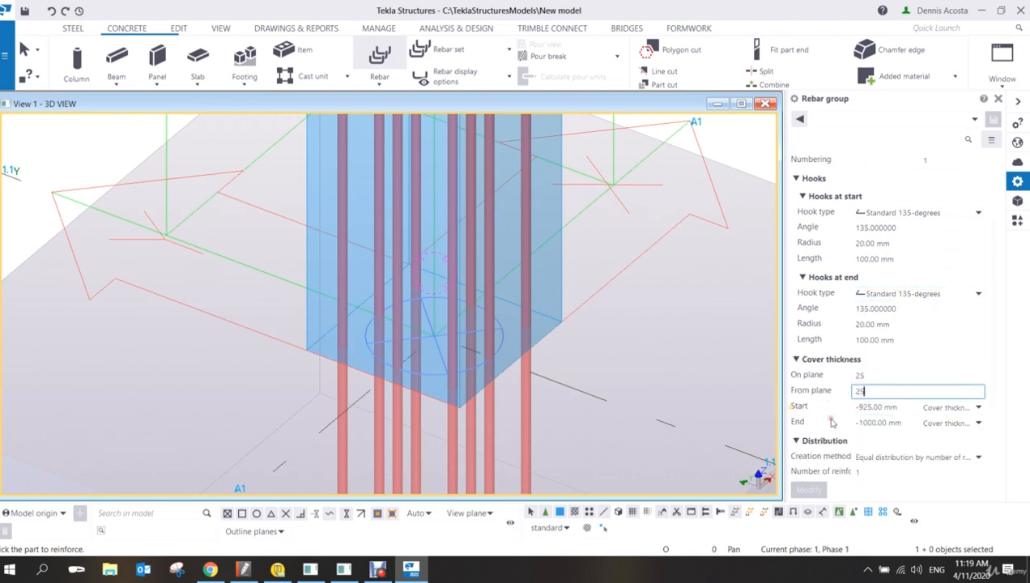
text(25)
text(50)
key(Tab)
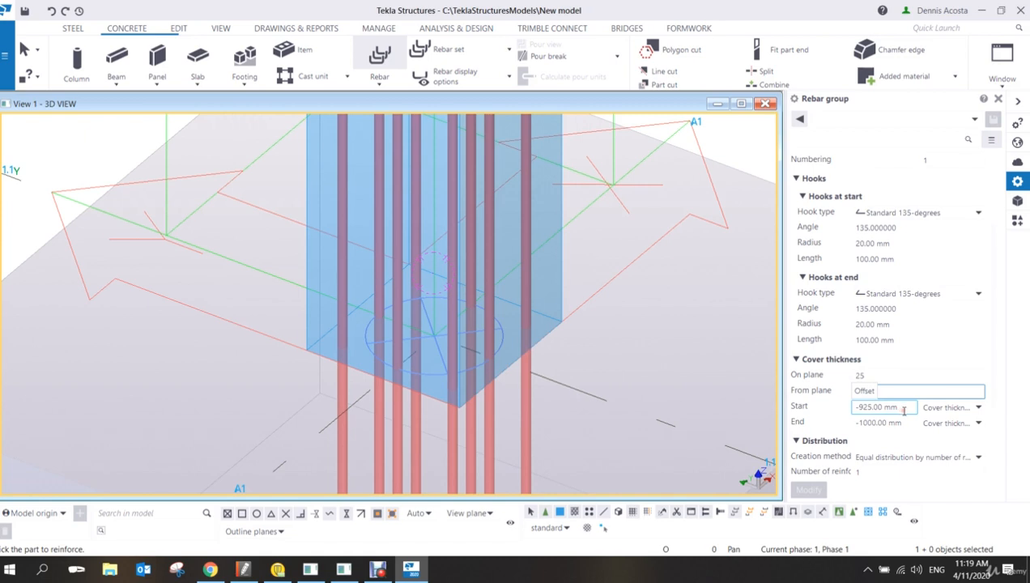
text(25)
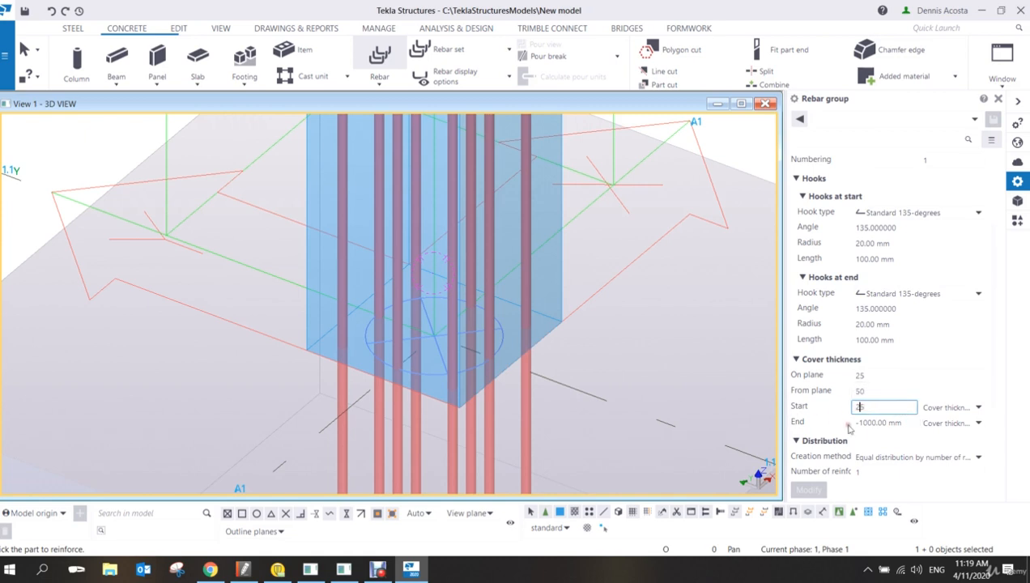
key(Tab)
text(25)
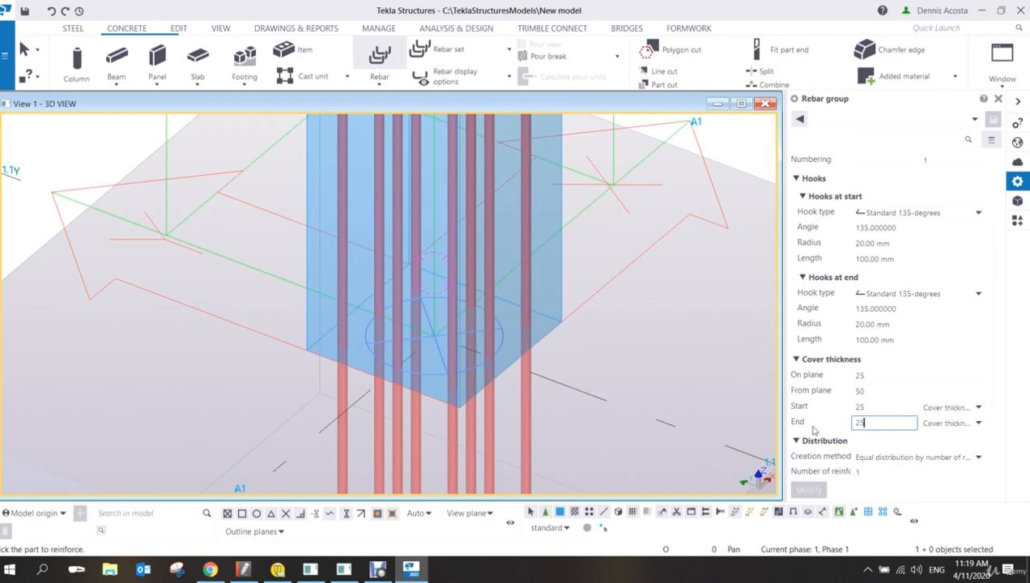
Choose the column as the part to reinforce and define the link shape as a closed loop around its four base corners.
scroll(578, 354, down, 4)
scroll(504, 336, up, 4)
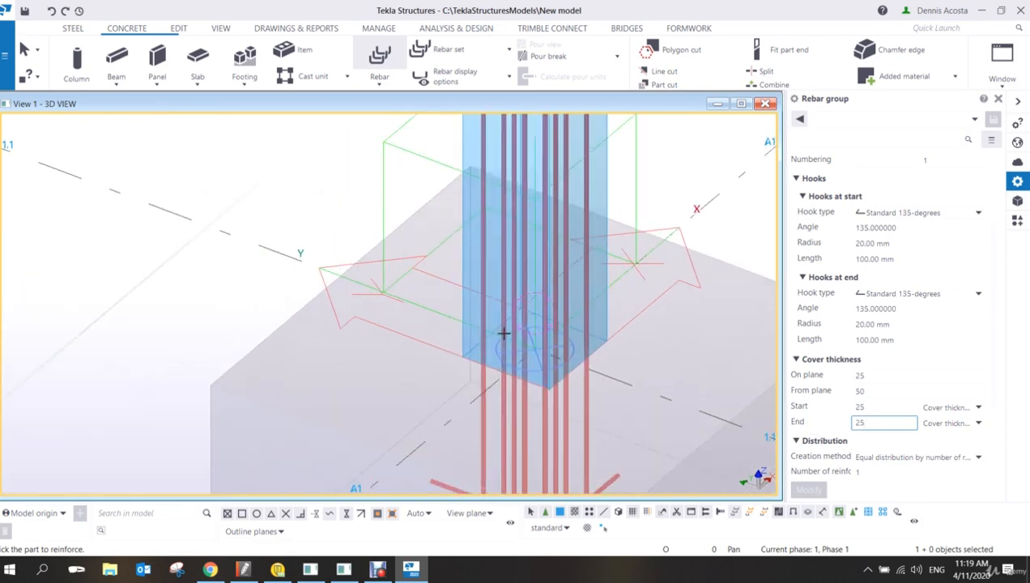
click(434, 220)
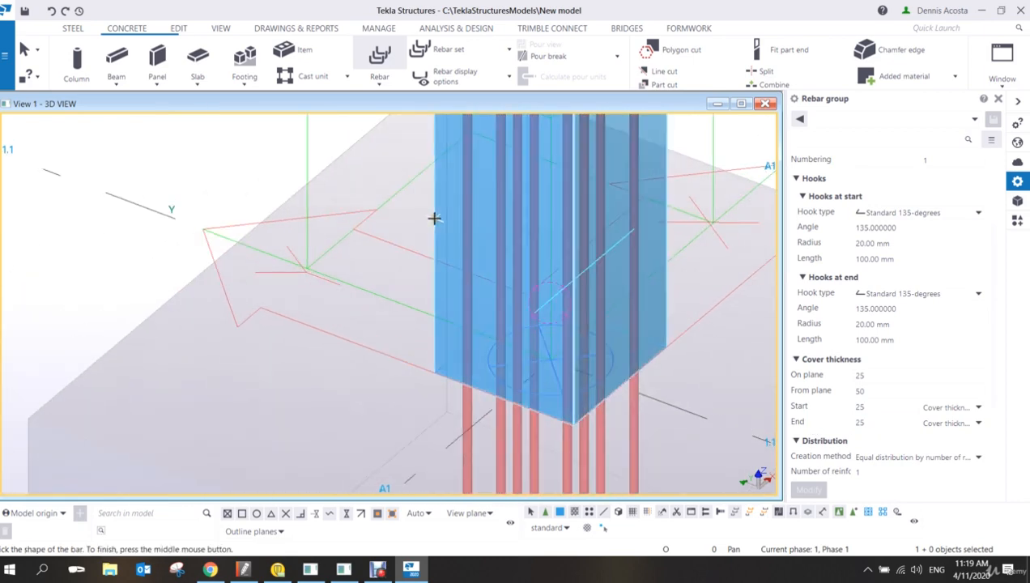
scroll(460, 363, up, 3)
click(418, 378)
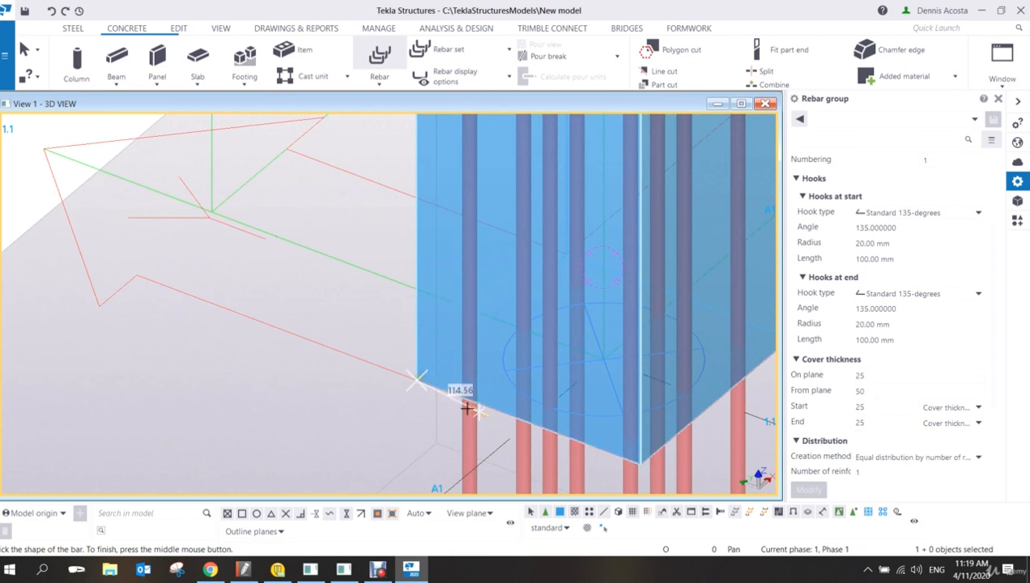
click(641, 462)
middle_drag(672, 421, 497, 367)
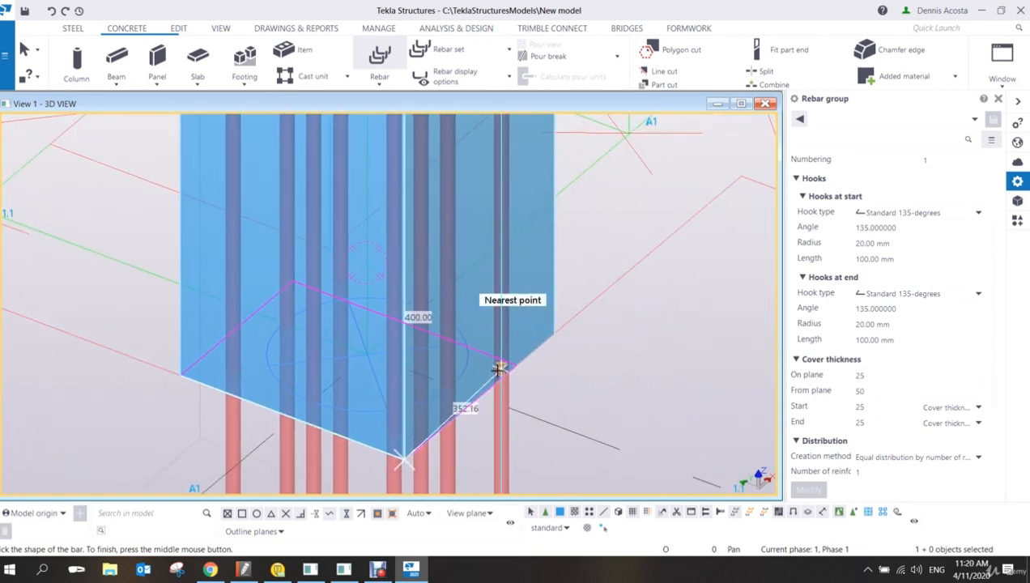
click(555, 334)
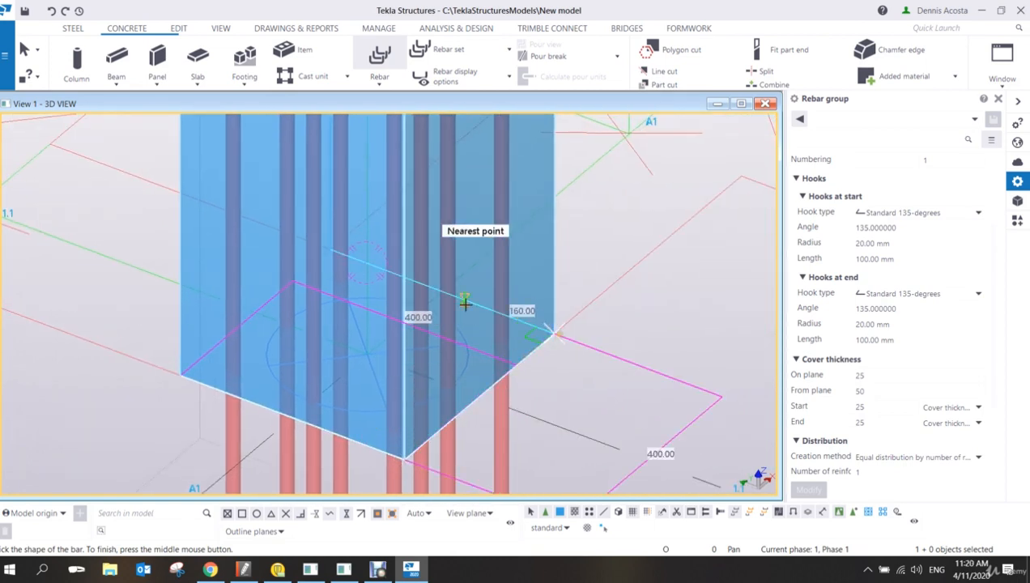
scroll(329, 251, up, 2)
click(330, 244)
middle_drag(191, 355, 409, 258)
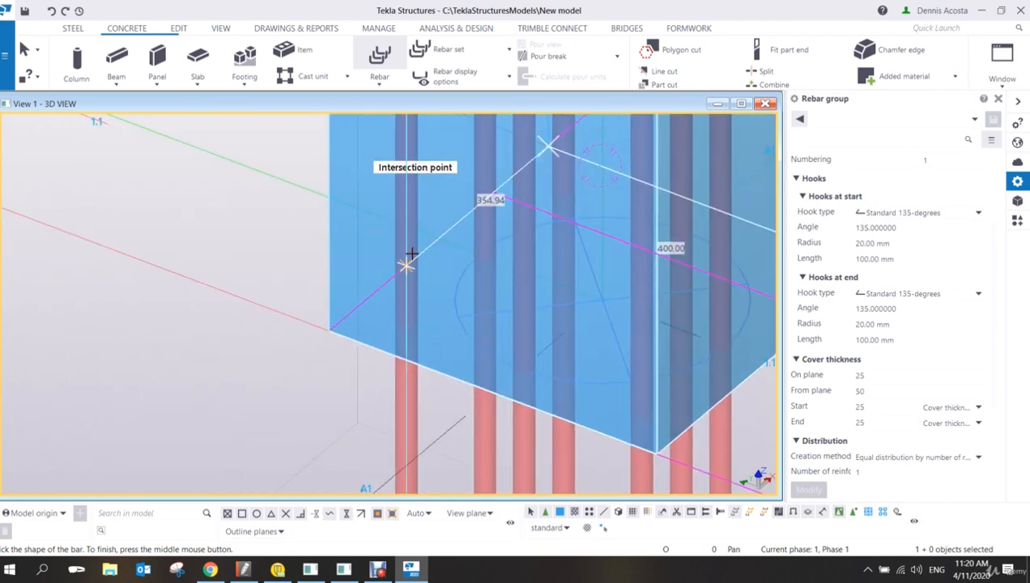
click(330, 330)
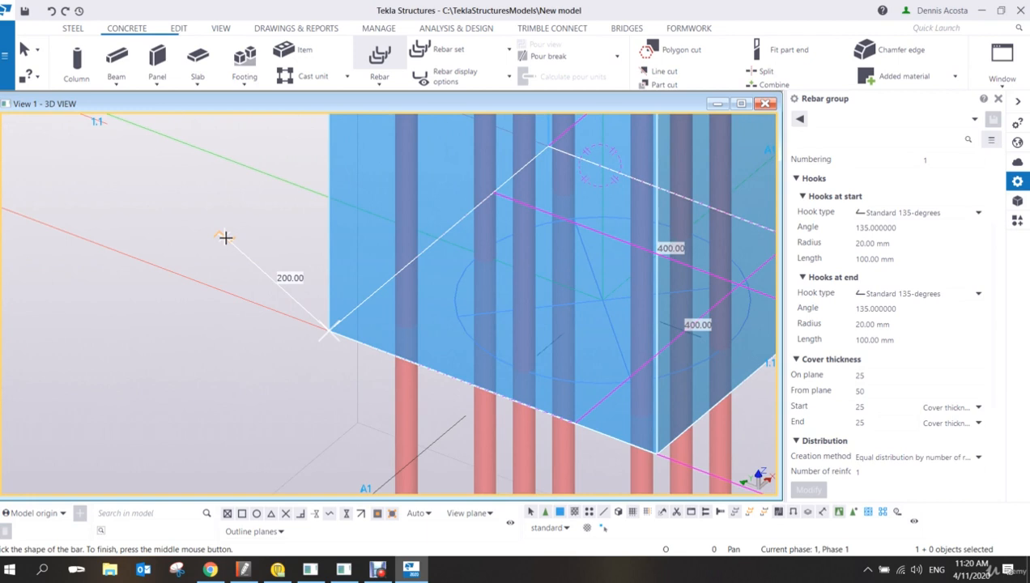
middle_click(226, 237)
Define the link range along the column's vertical edge, from just above the base corner to the top corner, and end the command.
scroll(282, 264, down, 3)
scroll(309, 288, up, 3)
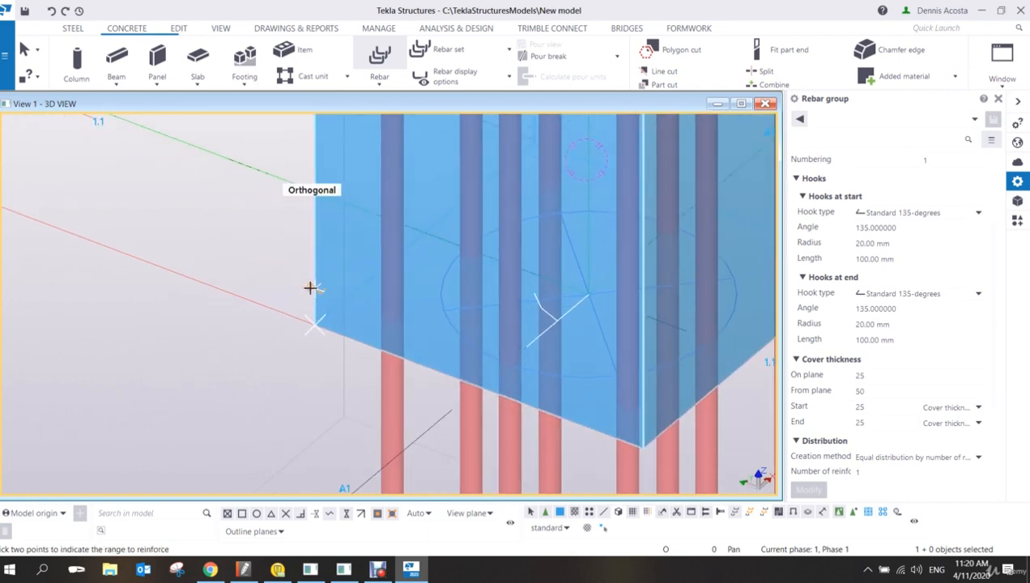
scroll(309, 296, down, 2)
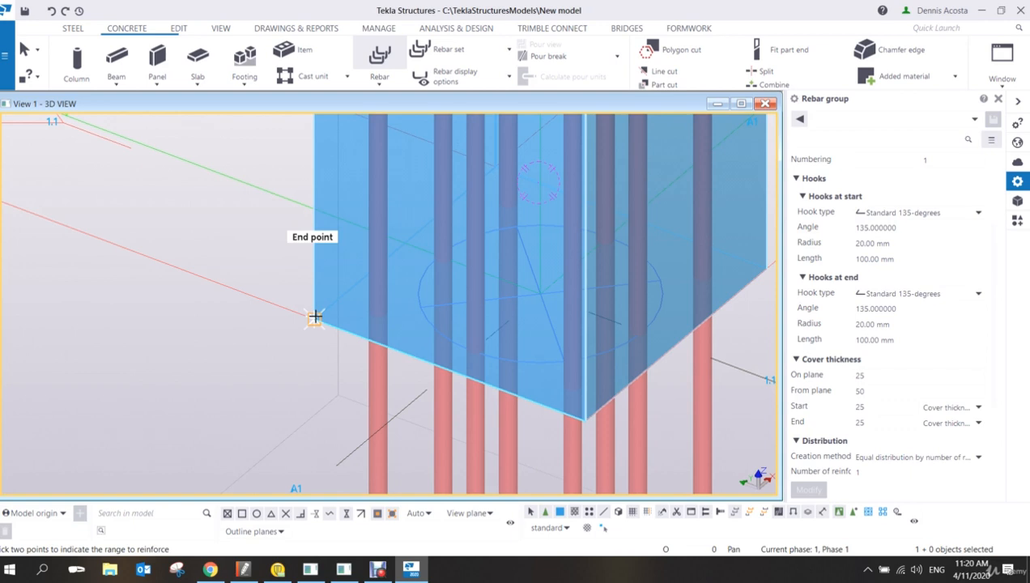
click(315, 317)
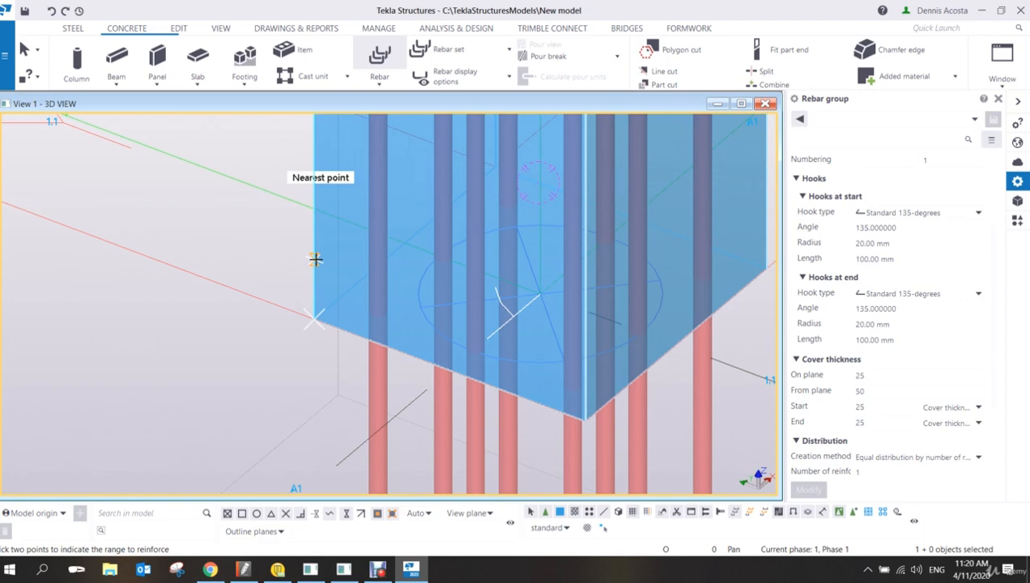
click(315, 259)
scroll(343, 268, down, 6)
middle_drag(354, 185, 356, 518)
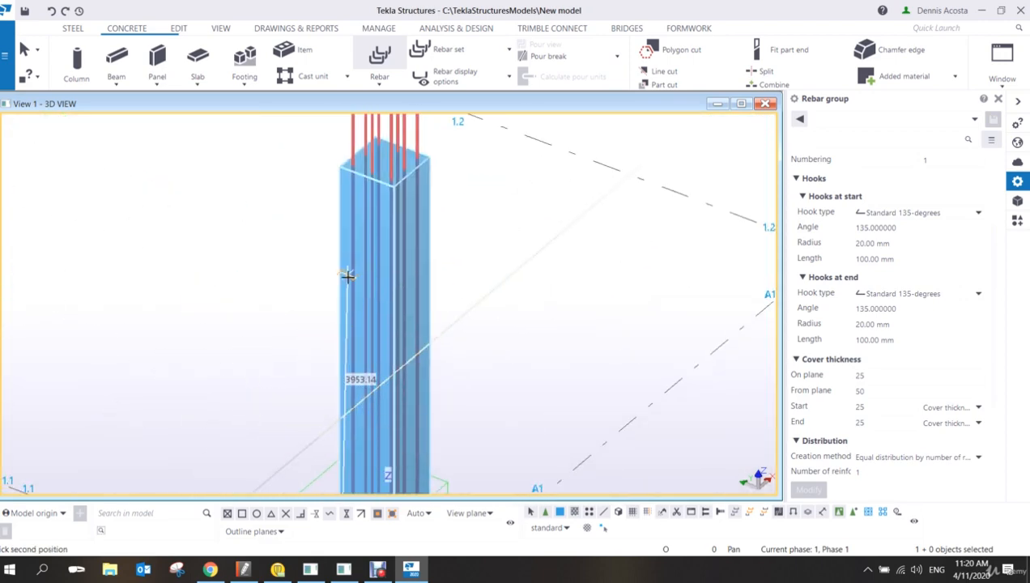
click(340, 166)
scroll(456, 243, down, 3)
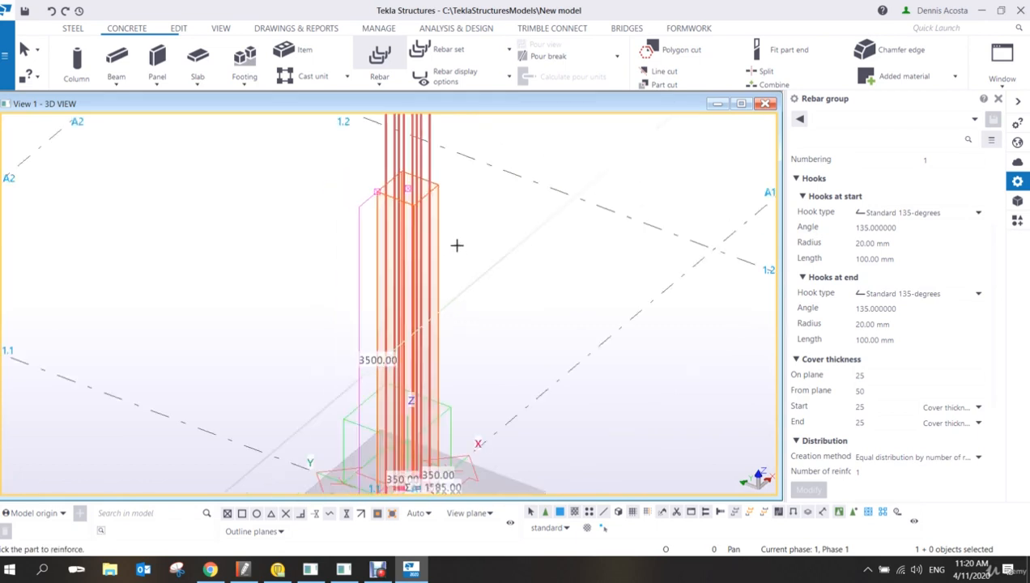
right_click(469, 244)
Change the links' creation method to equal distribution by target spacing value, with a target spacing of 200 mm.
middle_drag(435, 413, 393, 192)
scroll(392, 193, up, 6)
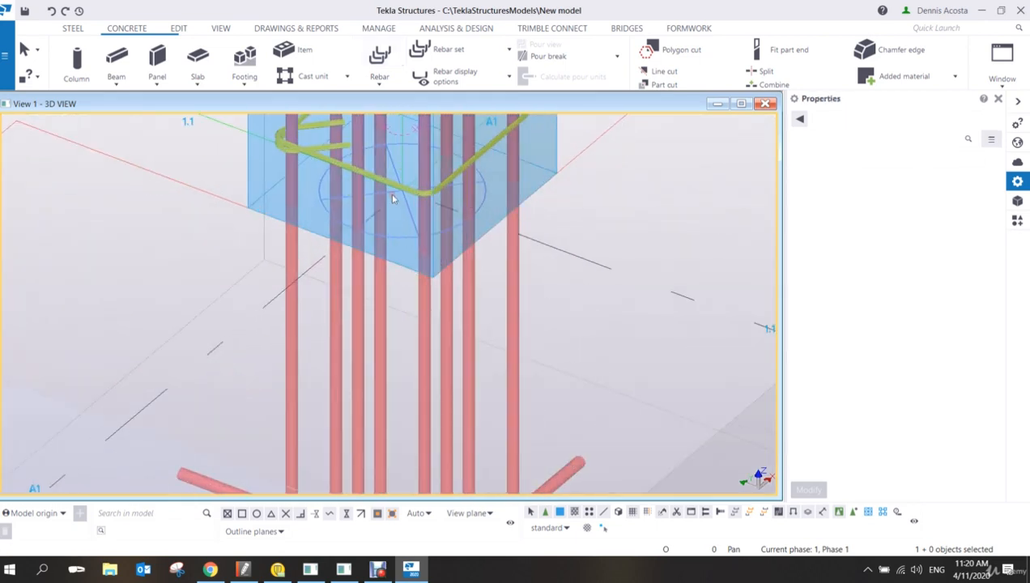
click(391, 192)
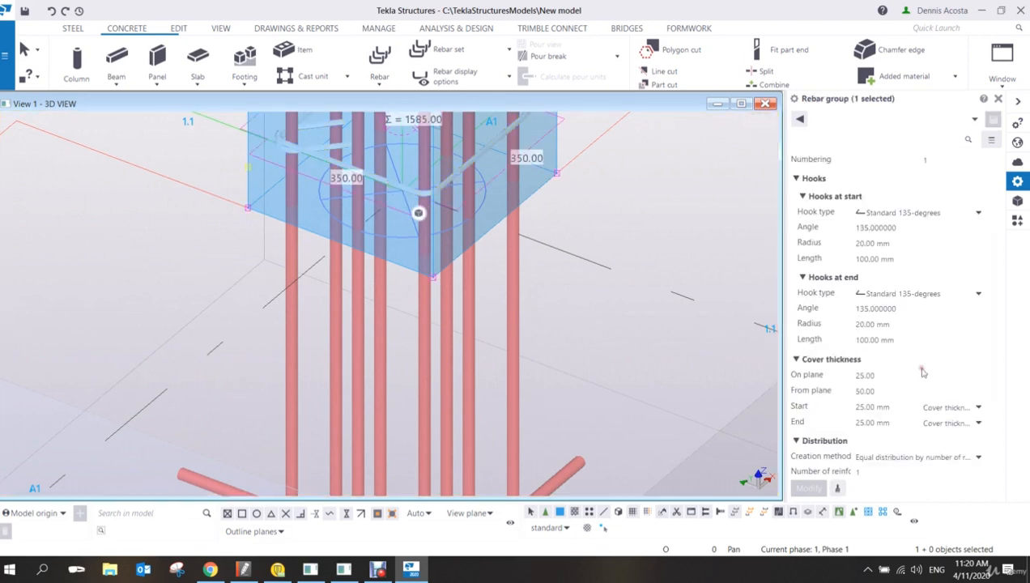
scroll(917, 373, down, 3)
click(891, 334)
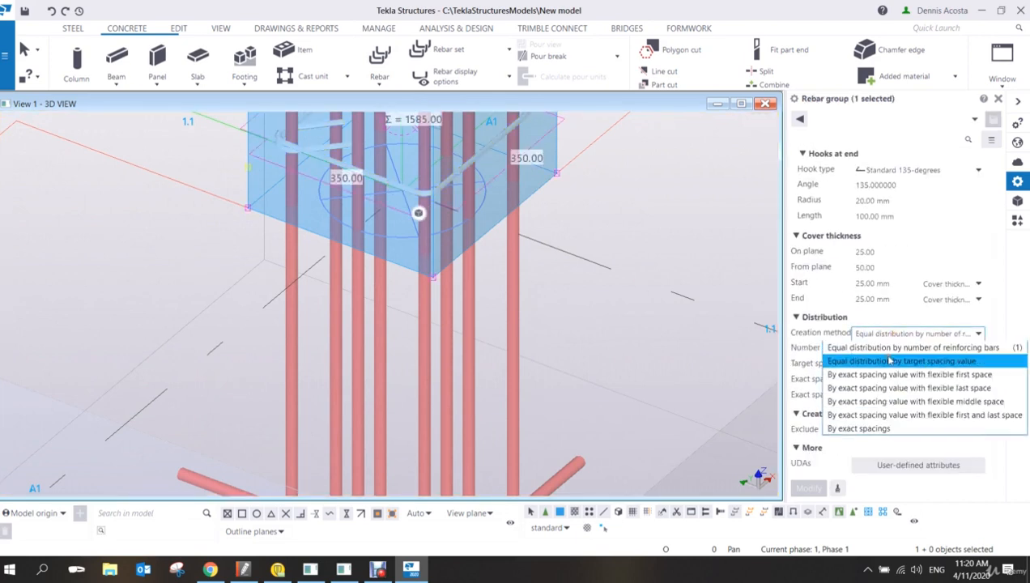
click(889, 360)
click(891, 363)
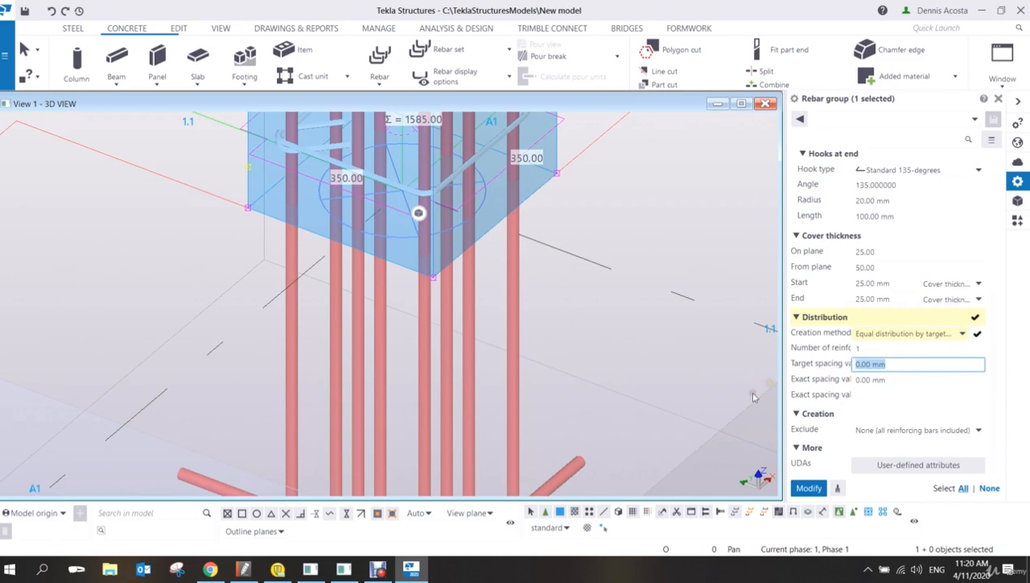
text(200)
click(808, 488)
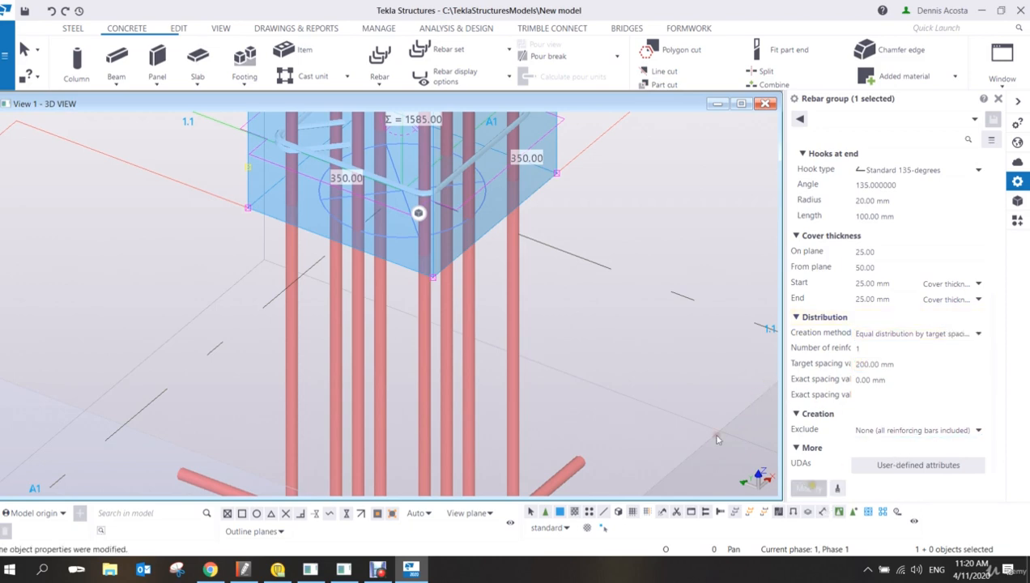
ctrl+middle_drag(720, 437, 641, 361)
scroll(641, 361, down, 2)
click(664, 296)
Move the link group's lower range point straight down into the footing, just above the main bars' hooks.
scroll(544, 277, up, 2)
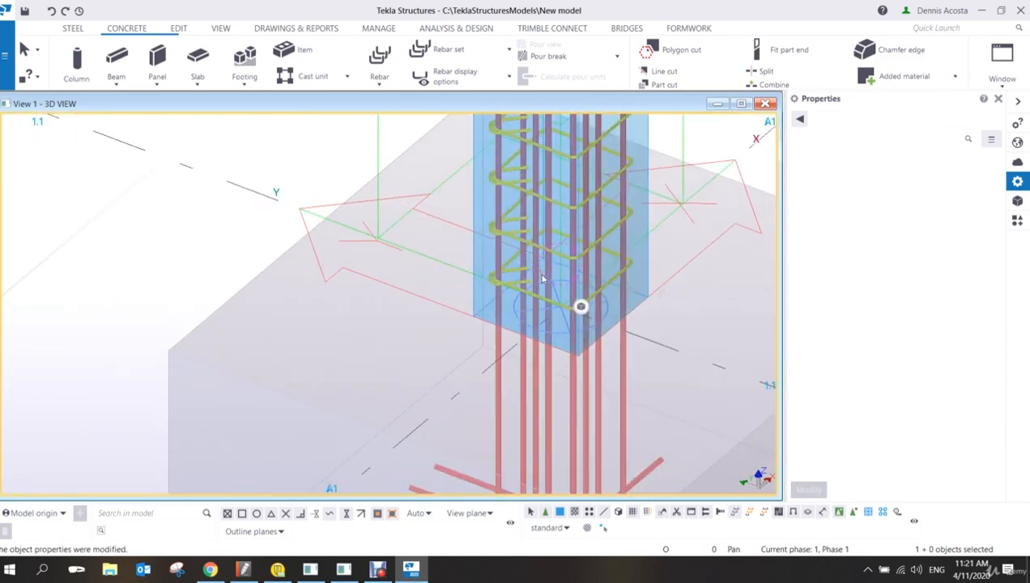
scroll(543, 278, up, 6)
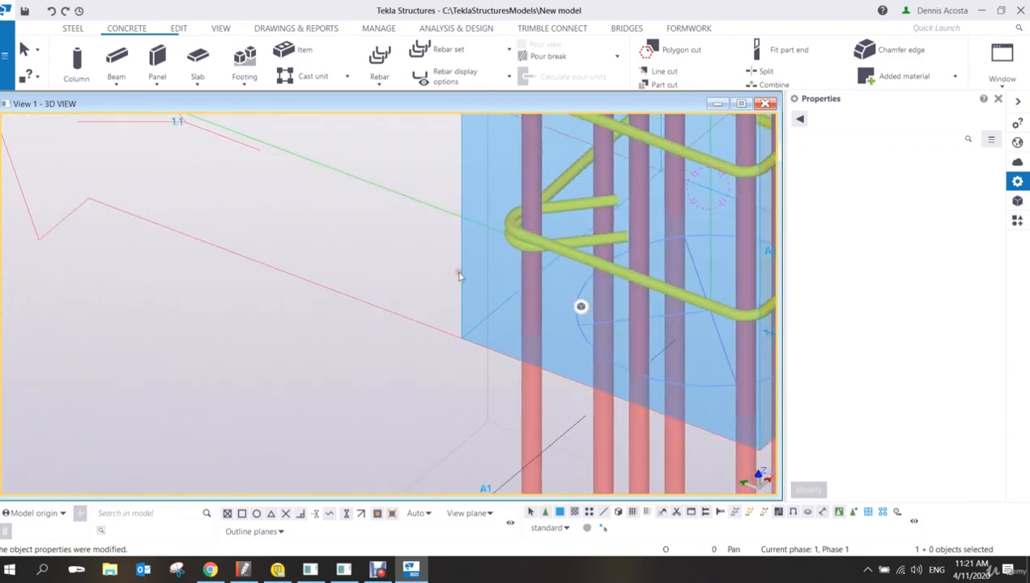
scroll(458, 276, up, 1)
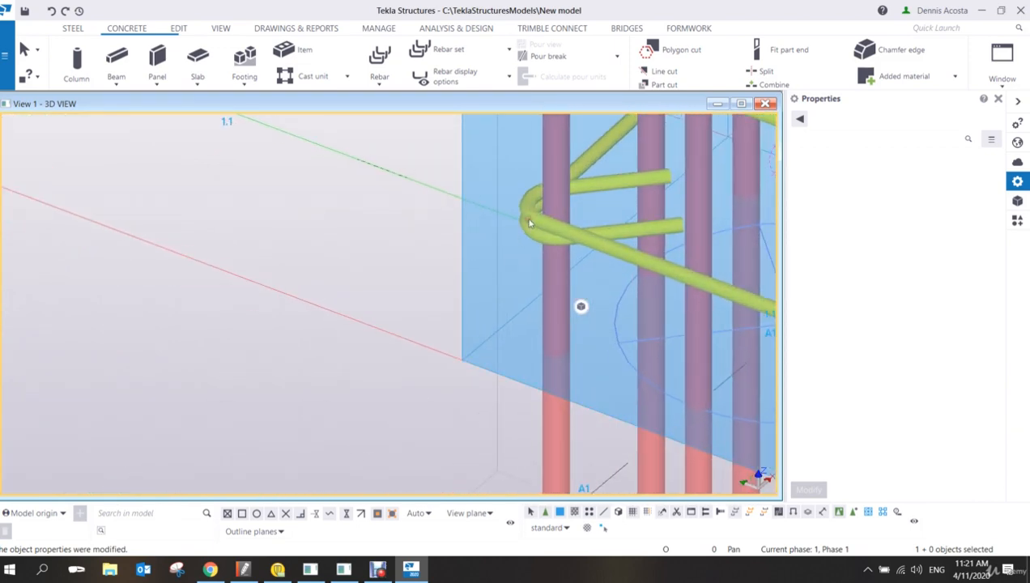
click(529, 223)
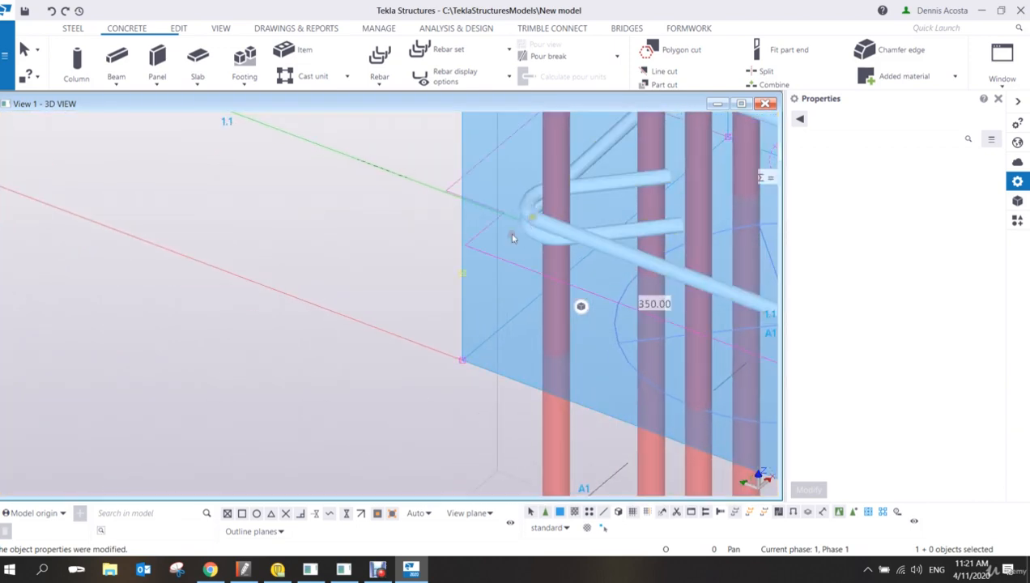
click(463, 276)
scroll(475, 284, down, 2)
middle_drag(496, 284, 444, 205)
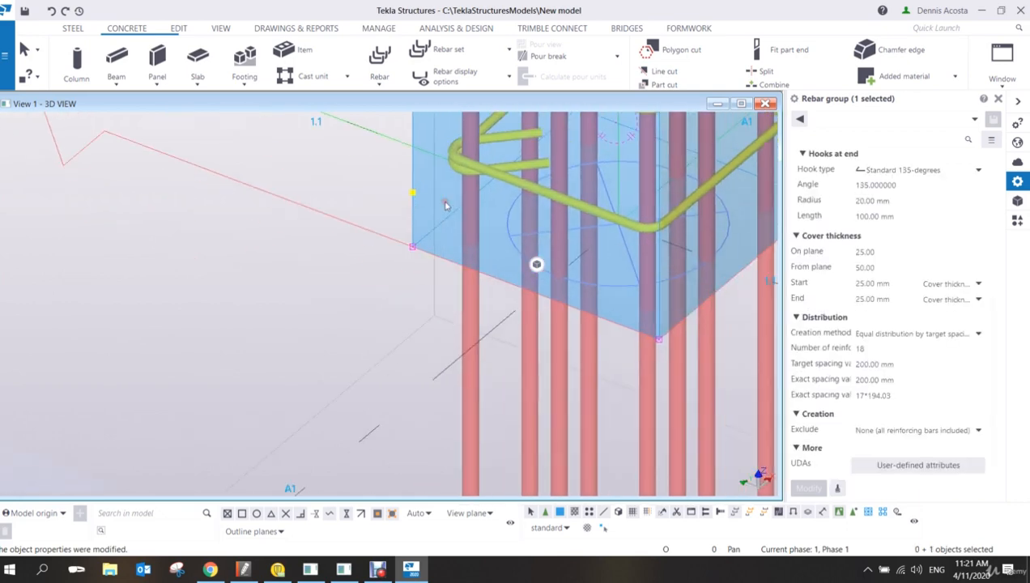
scroll(445, 205, down, 1)
right_click(421, 200)
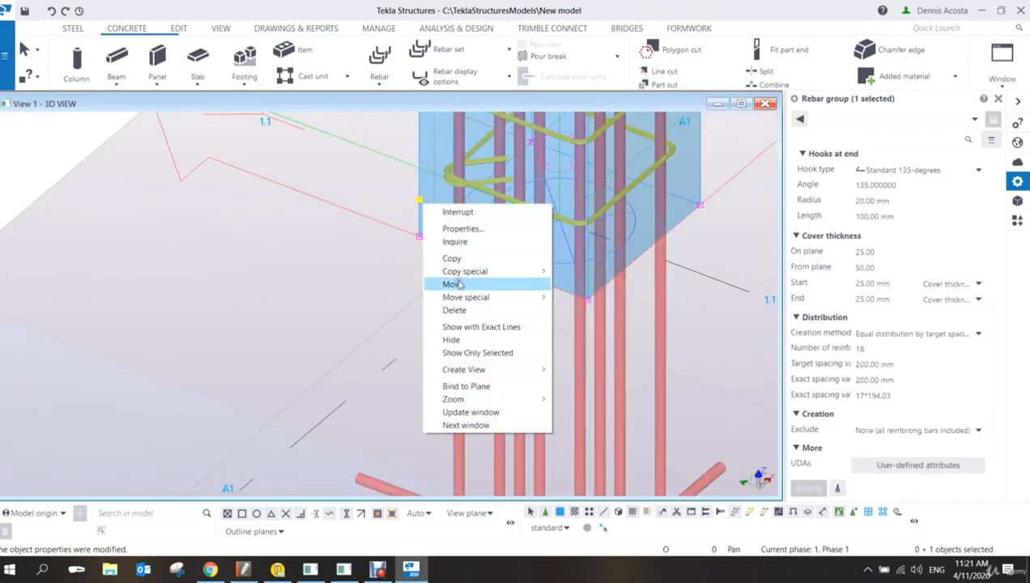
click(457, 285)
click(419, 202)
scroll(430, 273, up, 2)
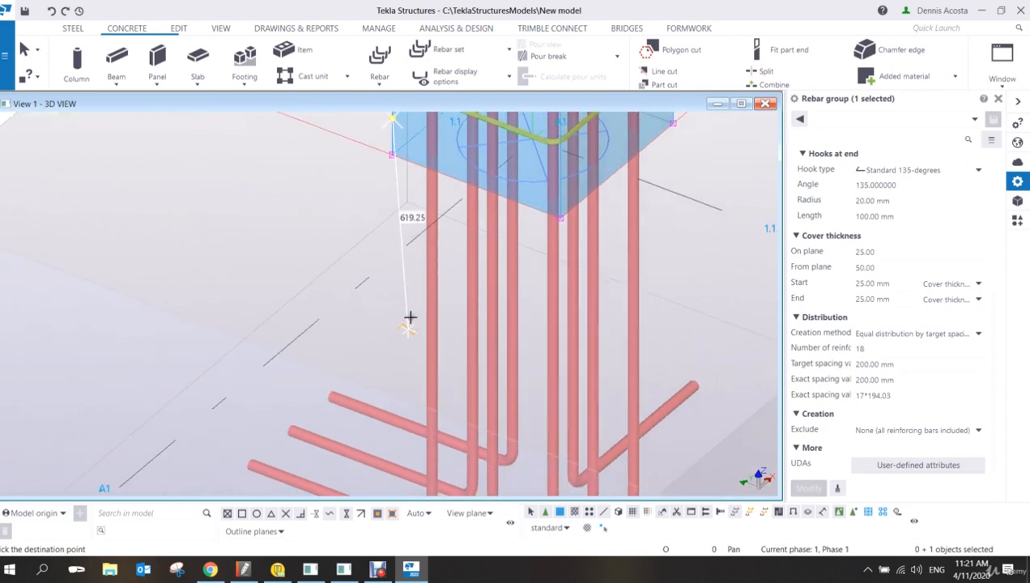
click(394, 437)
scroll(567, 371, down, 4)
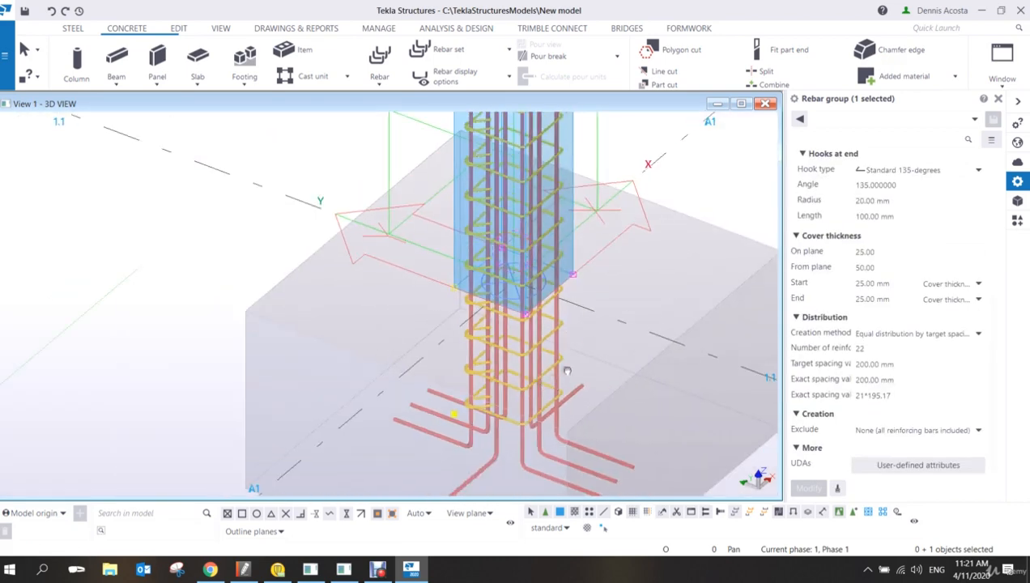
middle_drag(567, 371, 435, 279)
click(626, 150)
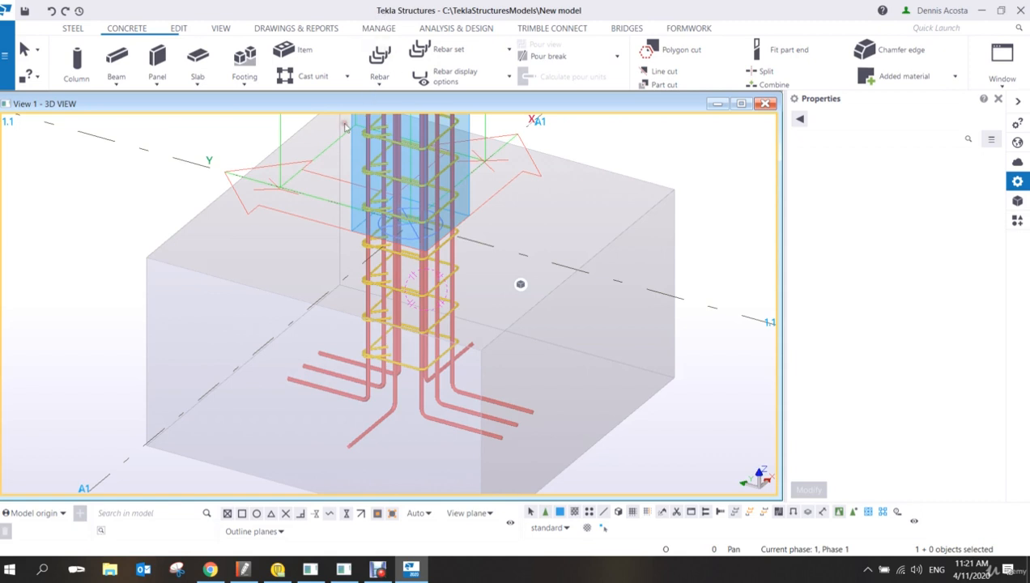
Select the column's link group and examine its distribution settings and the available creation methods.
scroll(429, 284, up, 3)
click(416, 292)
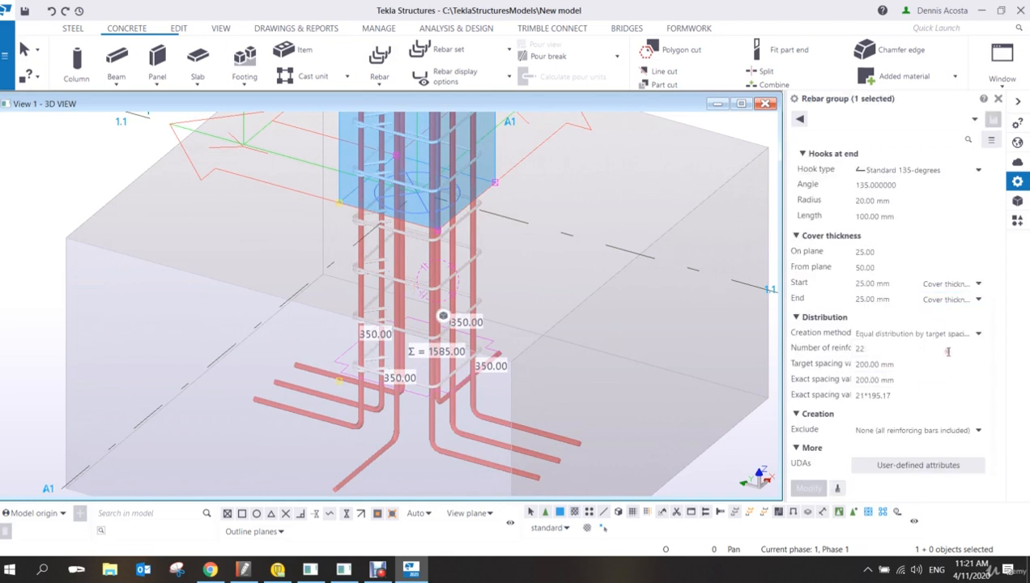
scroll(943, 354, up, 5)
scroll(944, 356, down, 2)
scroll(944, 356, down, 3)
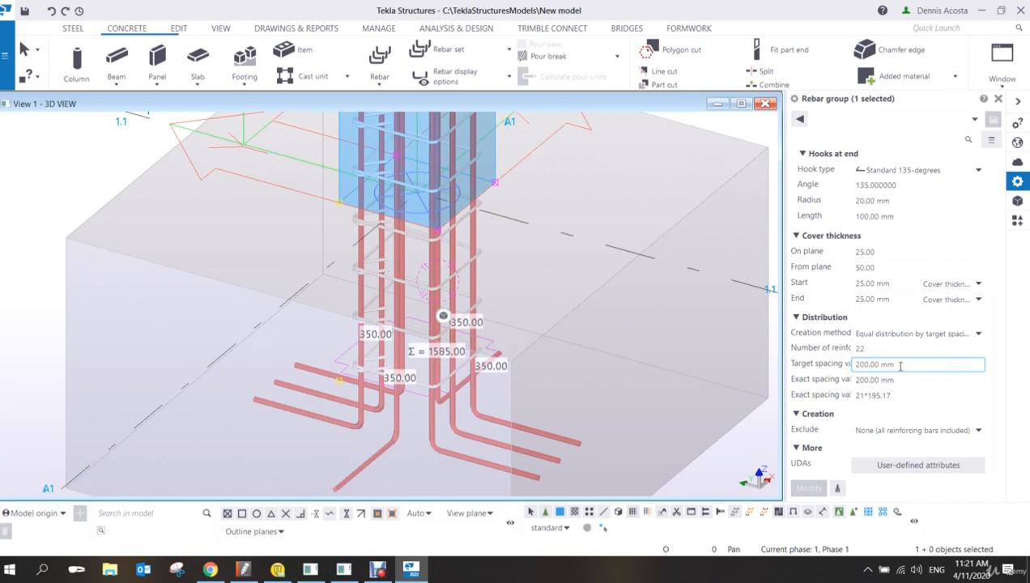
click(920, 334)
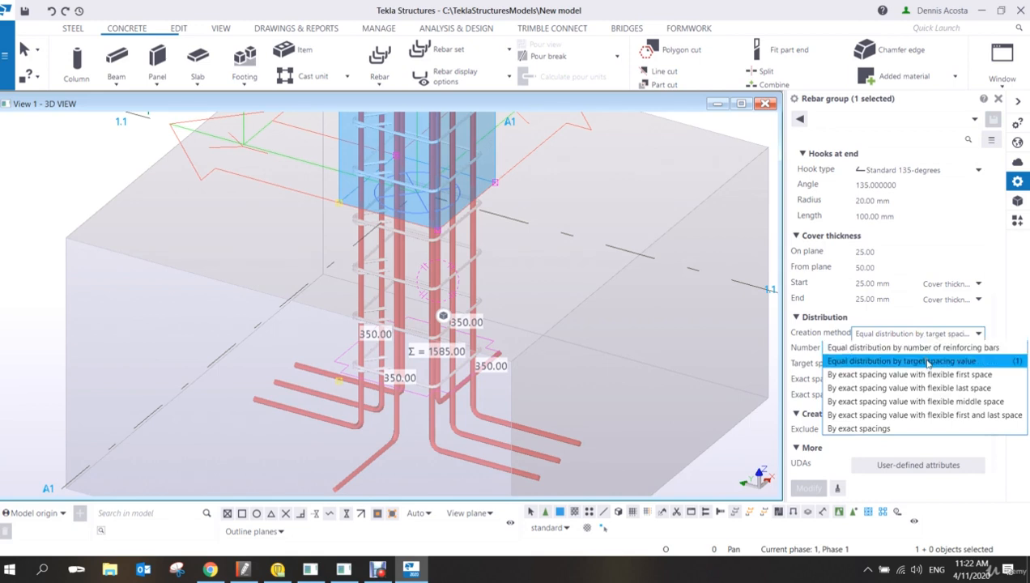
click(927, 362)
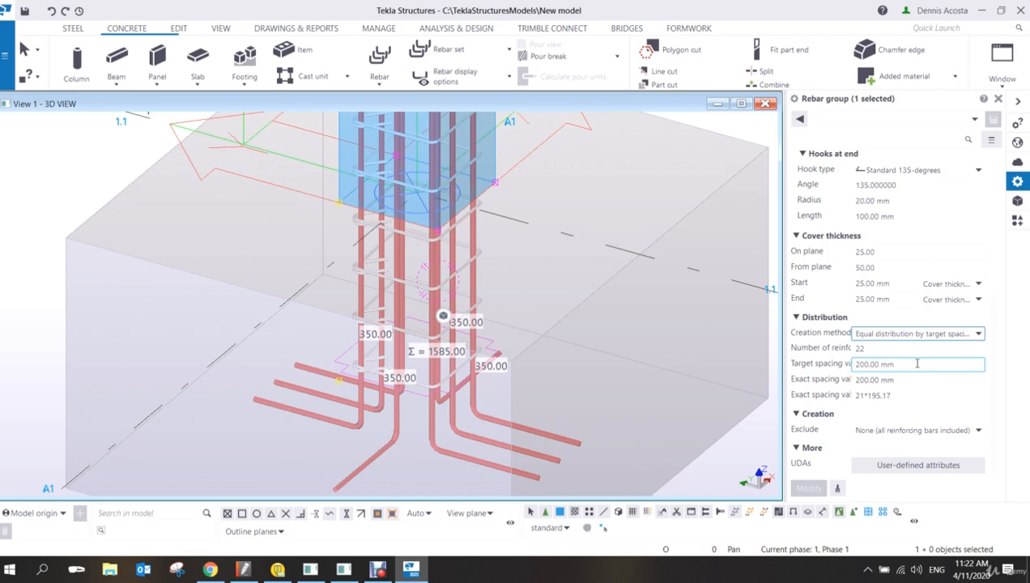
scroll(352, 235, up, 3)
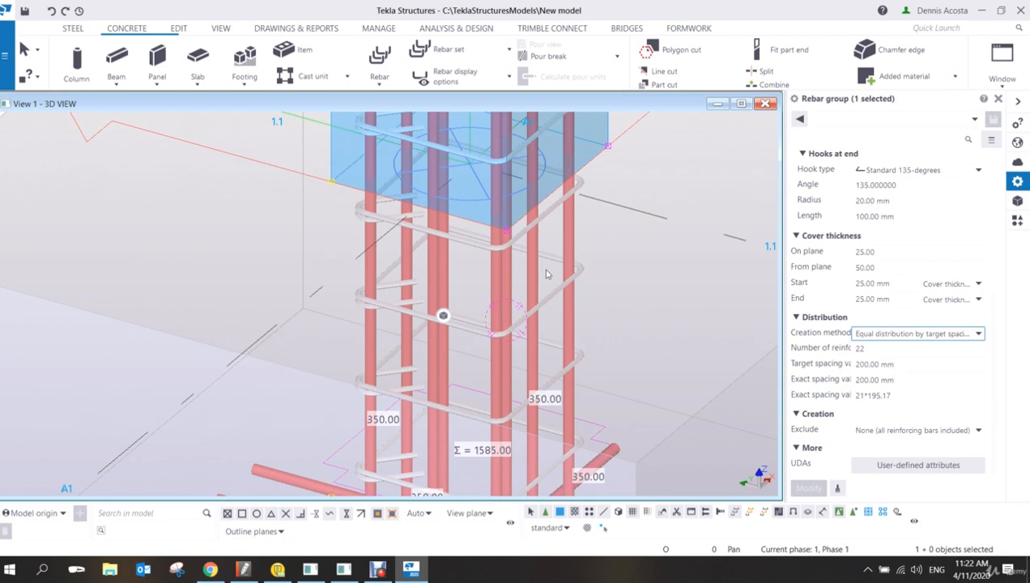
click(979, 333)
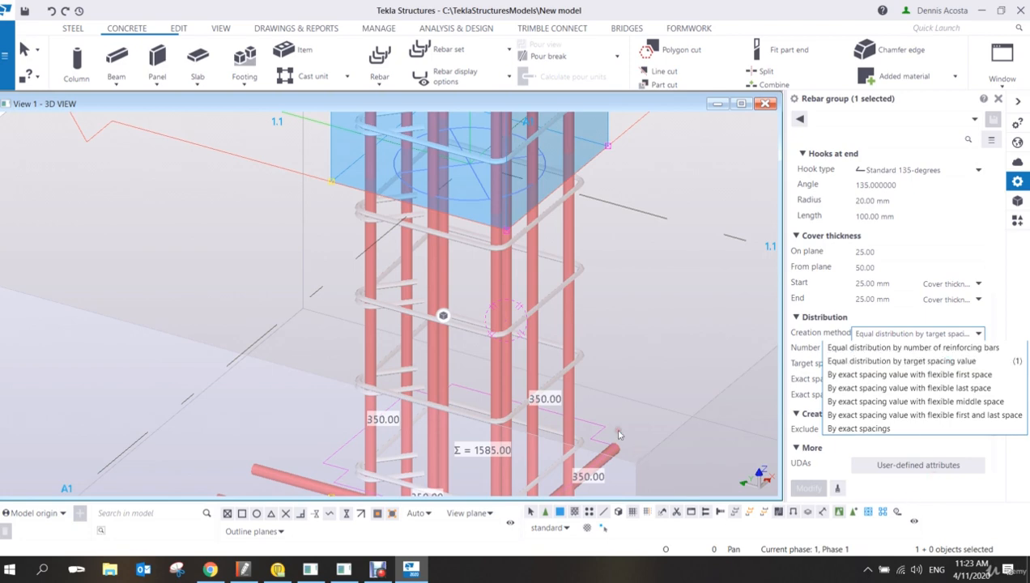
click(637, 386)
Delete the selected link group from the column and footing.
scroll(645, 365, down, 3)
middle_drag(650, 354, 483, 331)
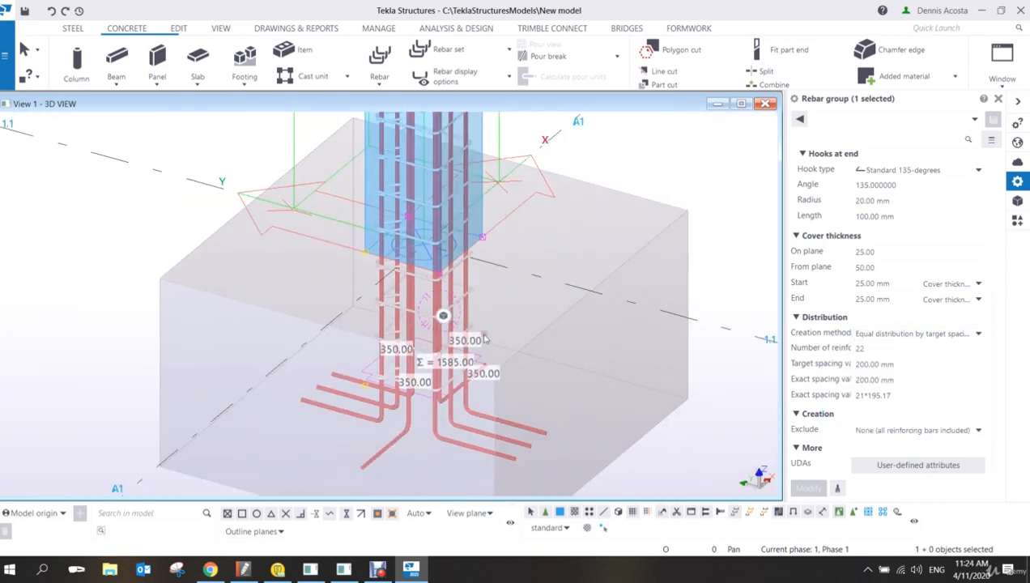
middle_drag(419, 302, 374, 343)
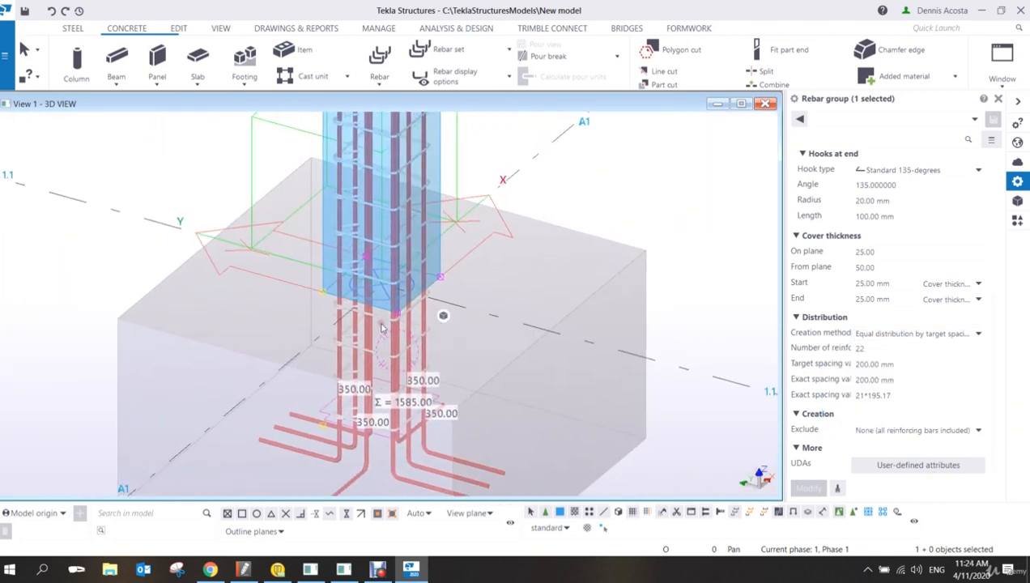
key(Delete)
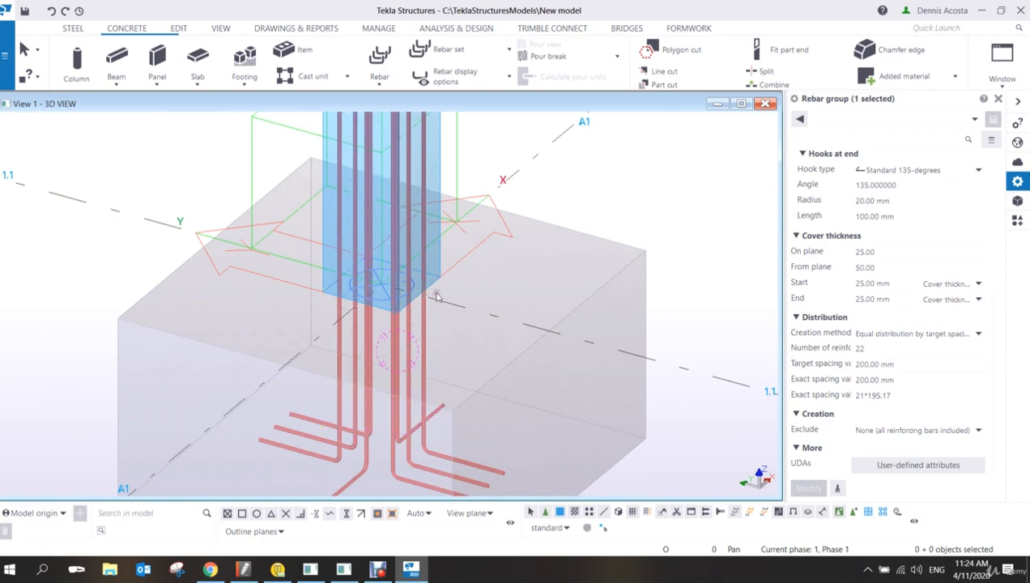
Start a new rebar group on the column and define the link shape as a closed loop around its four base corners.
middle_drag(437, 294, 429, 324)
key(Return)
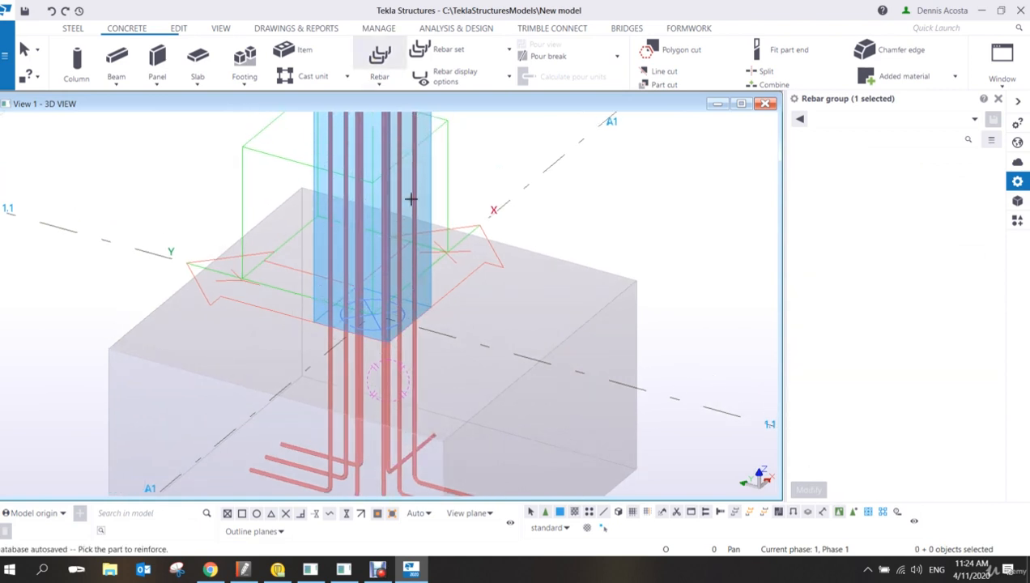
scroll(421, 199, up, 2)
click(426, 199)
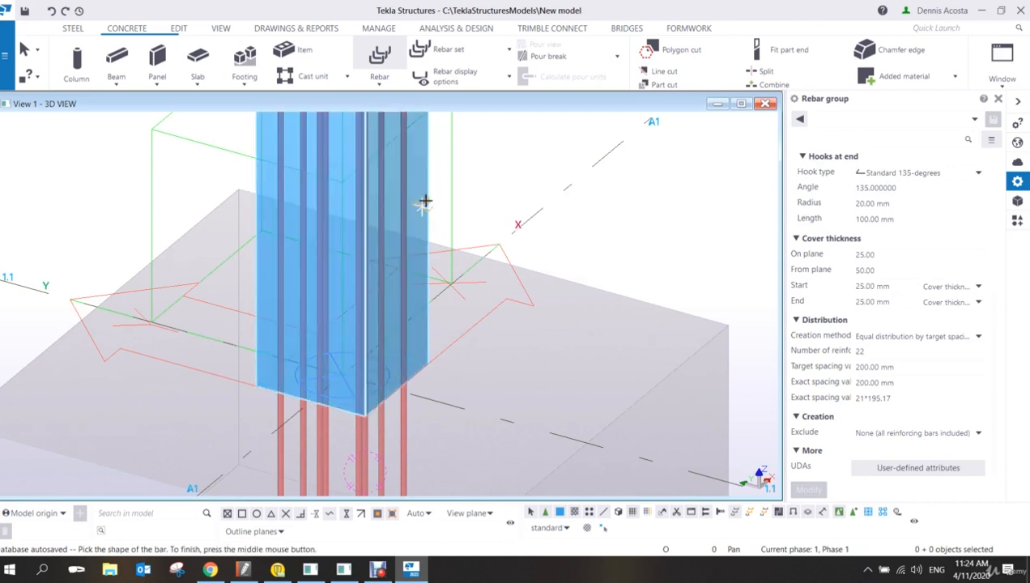
scroll(267, 368, up, 3)
click(241, 397)
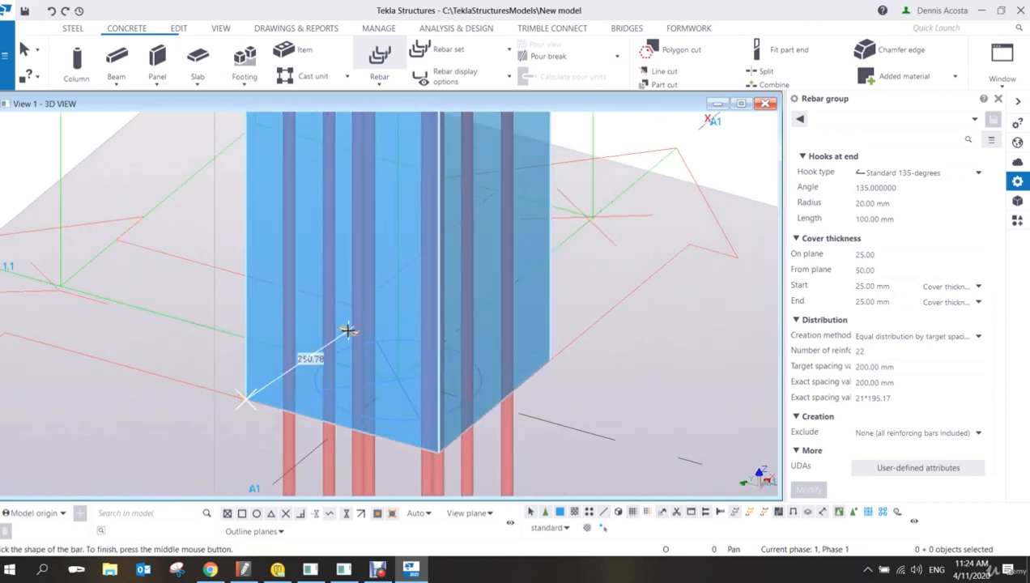
mouse_move(359, 301)
ctrl+middle_down()
mouse_move(347, 315)
mouse_move(354, 304)
ctrl+middle_up()
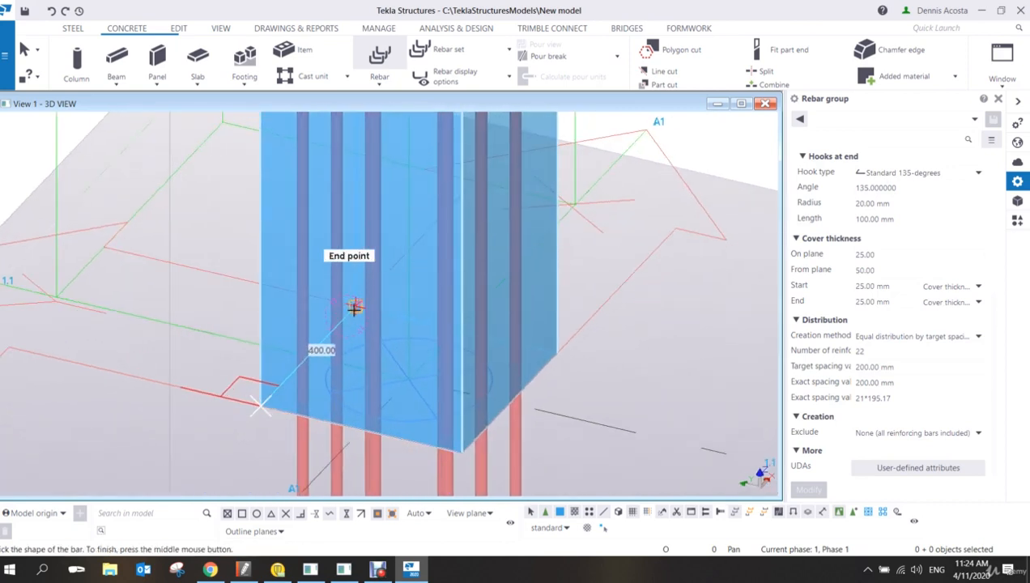
click(355, 305)
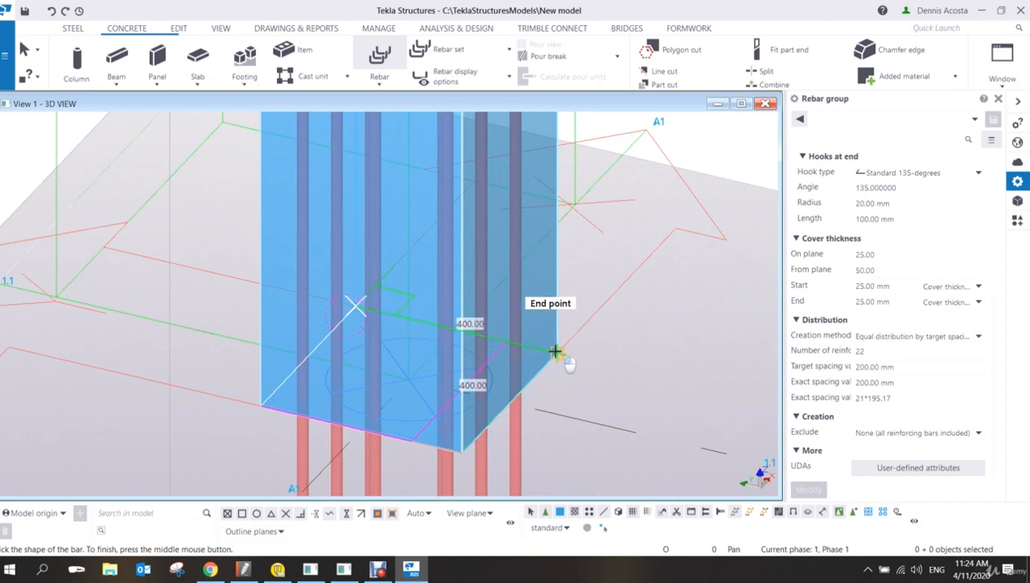
click(553, 350)
click(463, 455)
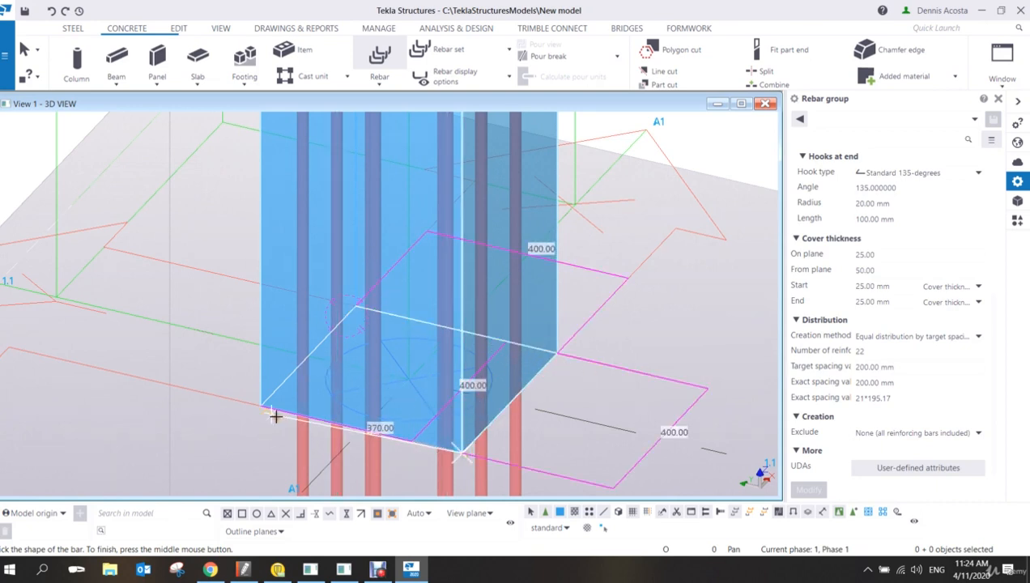
click(260, 407)
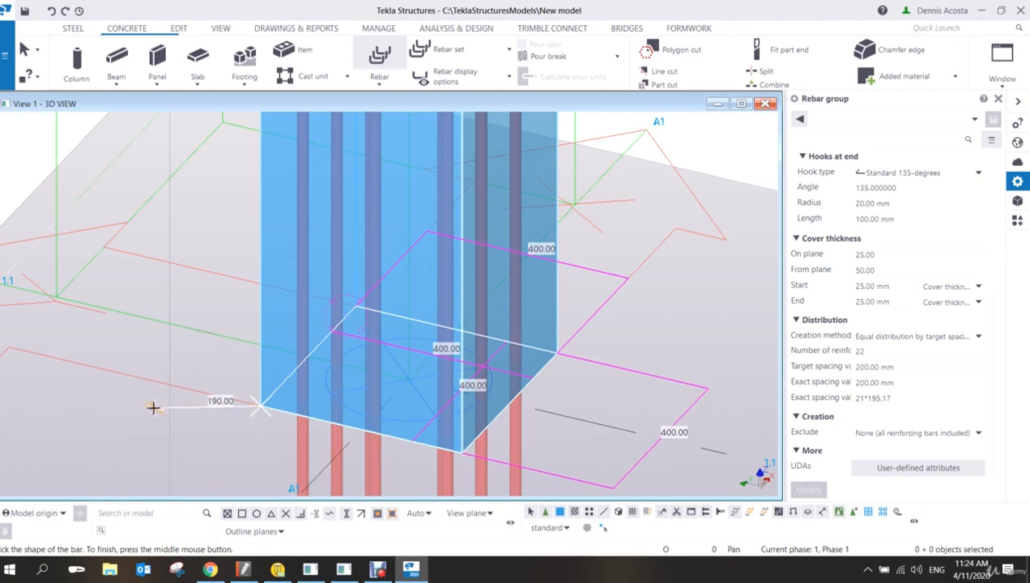
middle_click(162, 341)
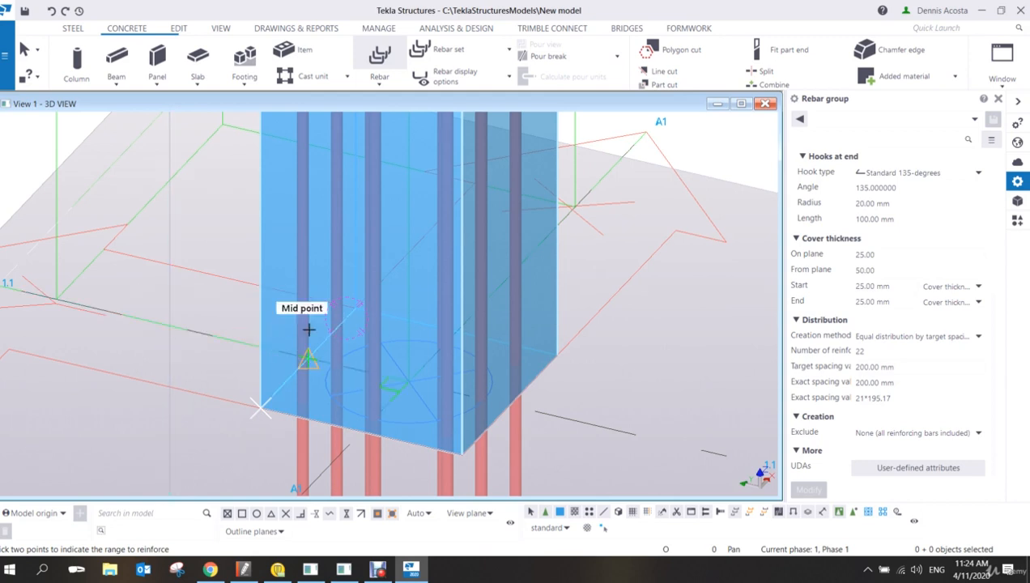
Set the link range along the column's vertical edge, about 3420 mm from just above the base corner to the top corner, and end the command.
middle_drag(564, 364, 476, 375)
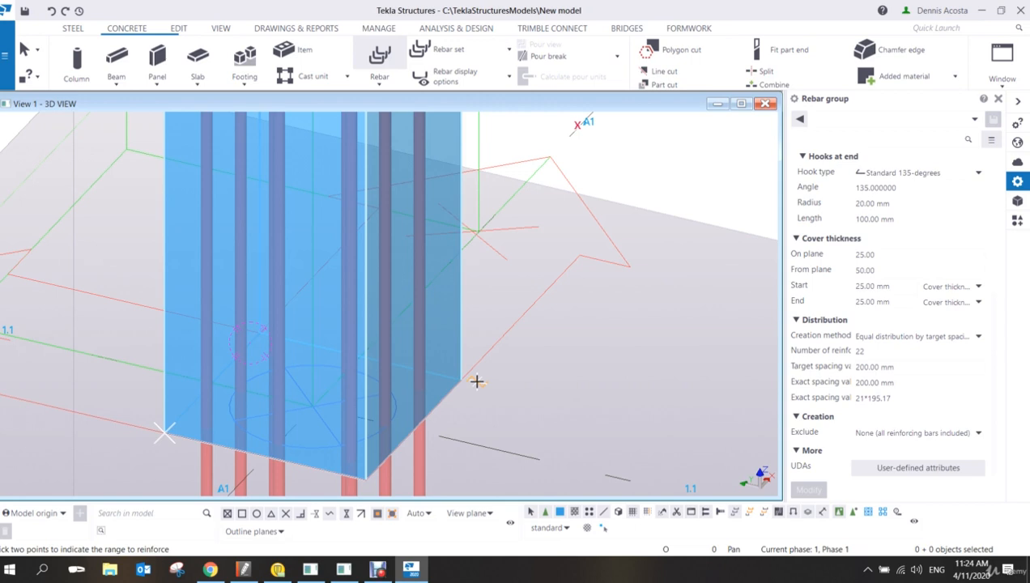
click(462, 341)
scroll(506, 320, down, 5)
middle_drag(559, 197, 491, 486)
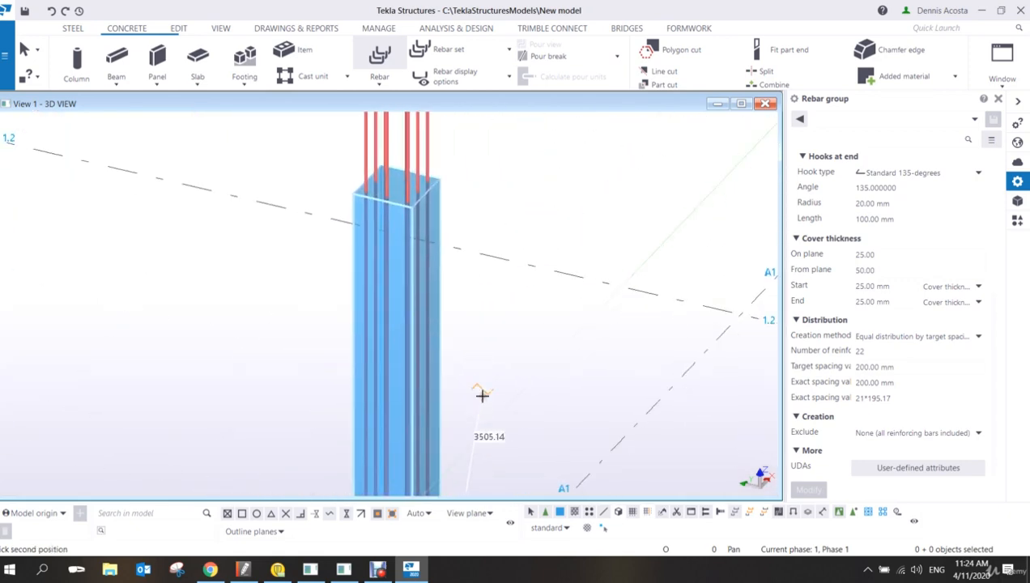
scroll(454, 220, up, 2)
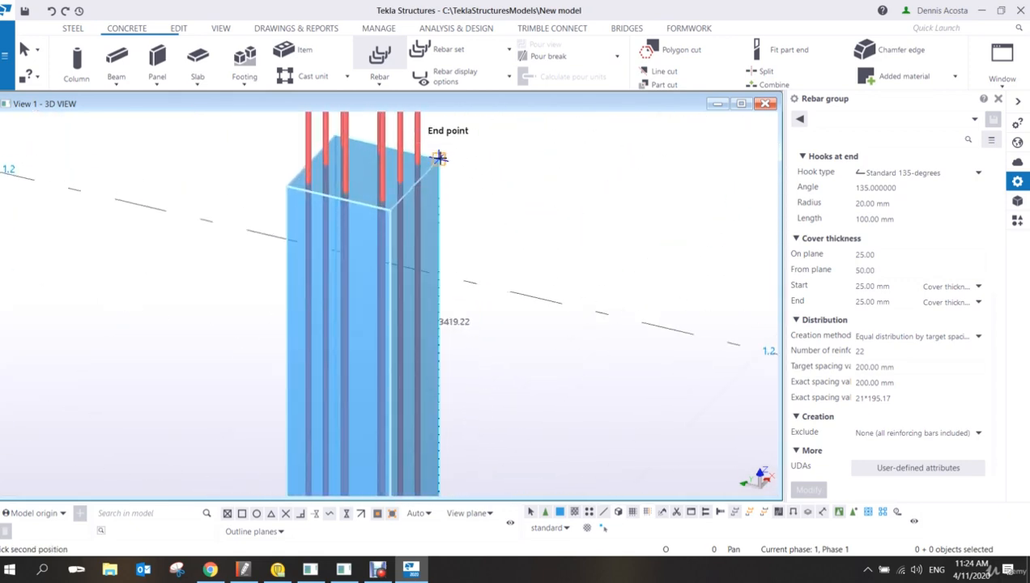
click(438, 156)
right_click(491, 182)
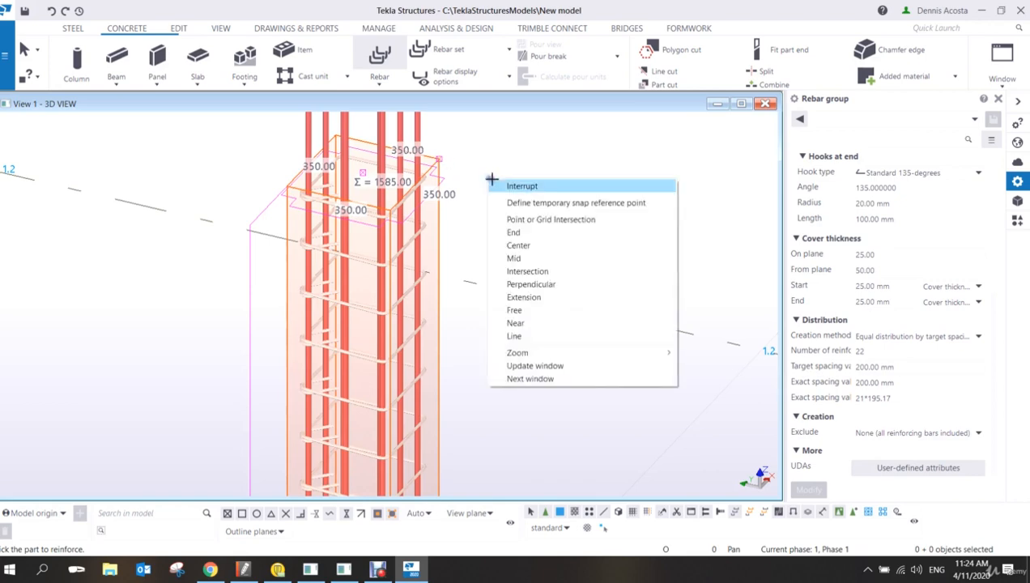
click(497, 187)
Move the new link group's lower range point 880 mm straight down into the footing and end the move.
scroll(469, 200, down, 1)
scroll(453, 251, down, 4)
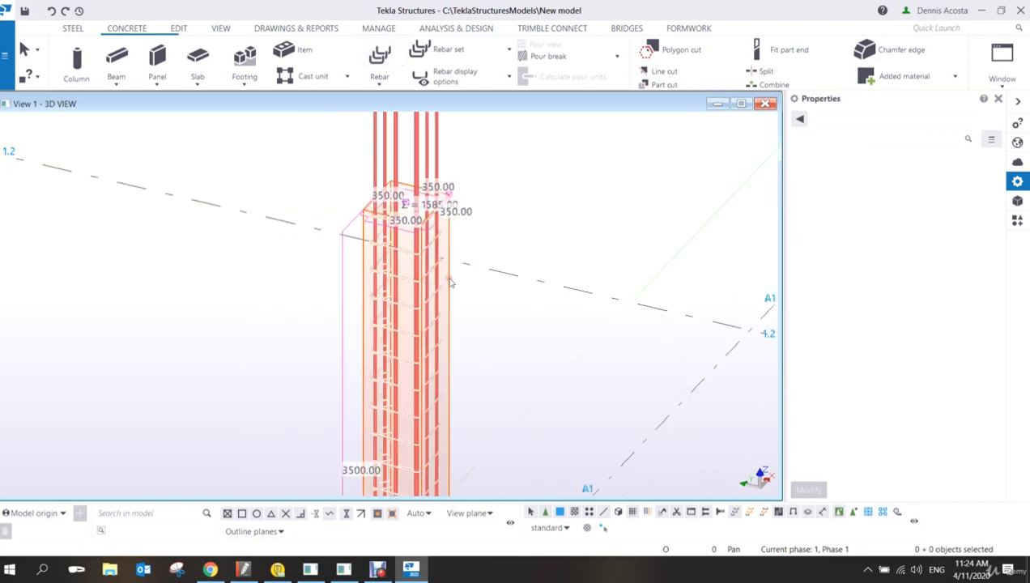
middle_drag(465, 365, 441, 236)
scroll(412, 304, up, 6)
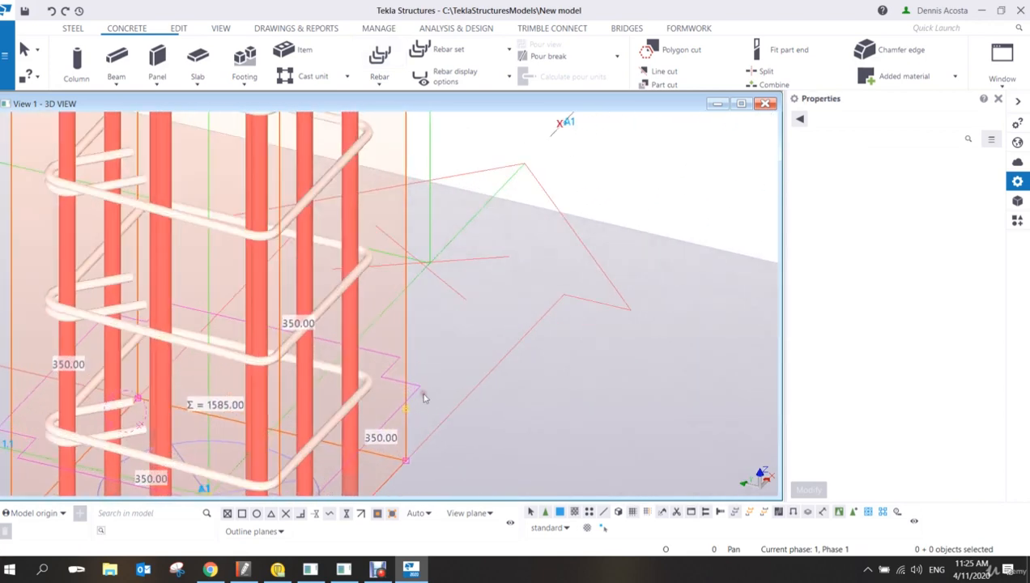
scroll(411, 304, up, 2)
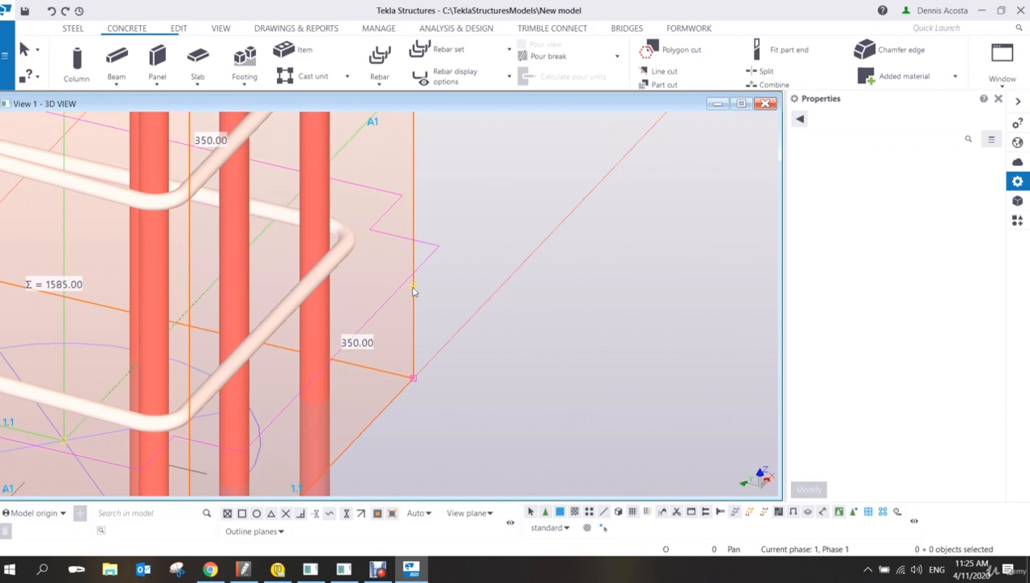
scroll(564, 245, down, 5)
scroll(548, 259, up, 4)
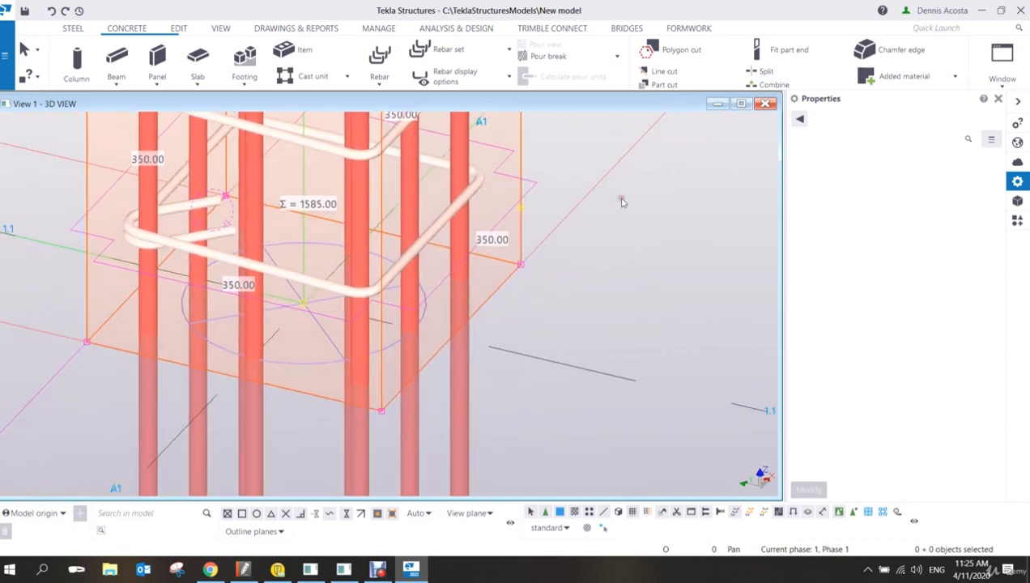
click(475, 227)
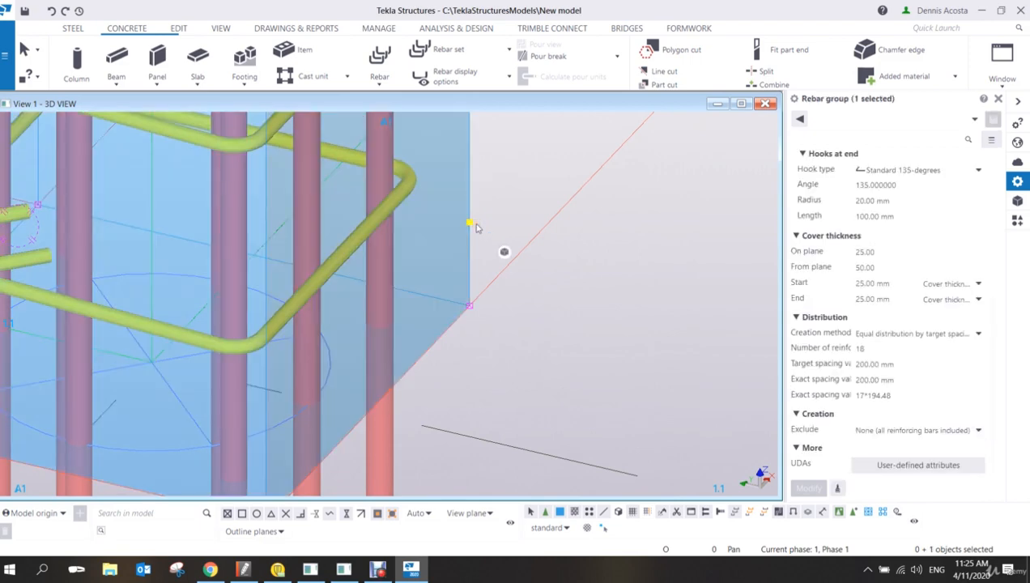
right_click(471, 223)
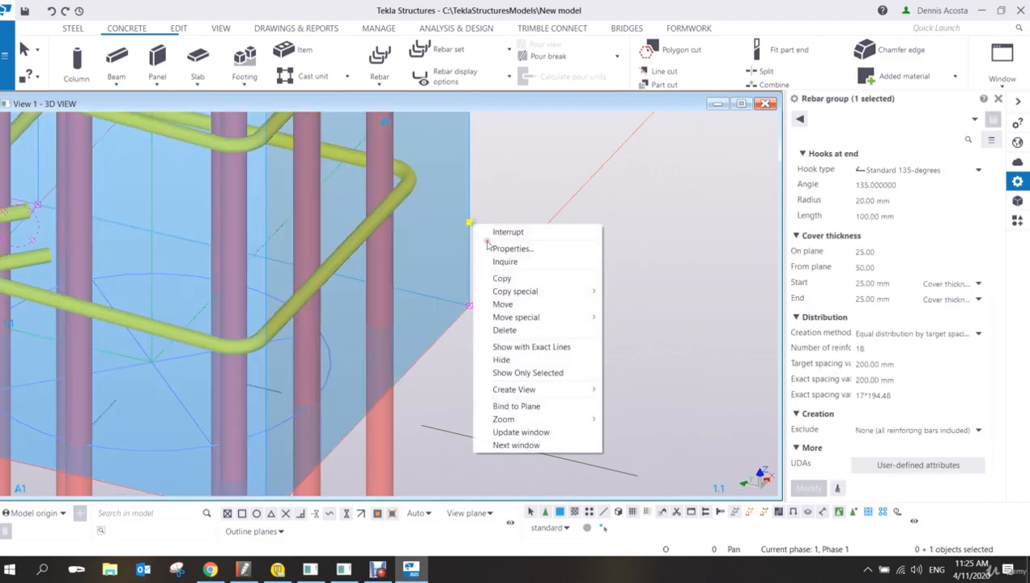
click(514, 308)
click(469, 223)
scroll(465, 283, down, 3)
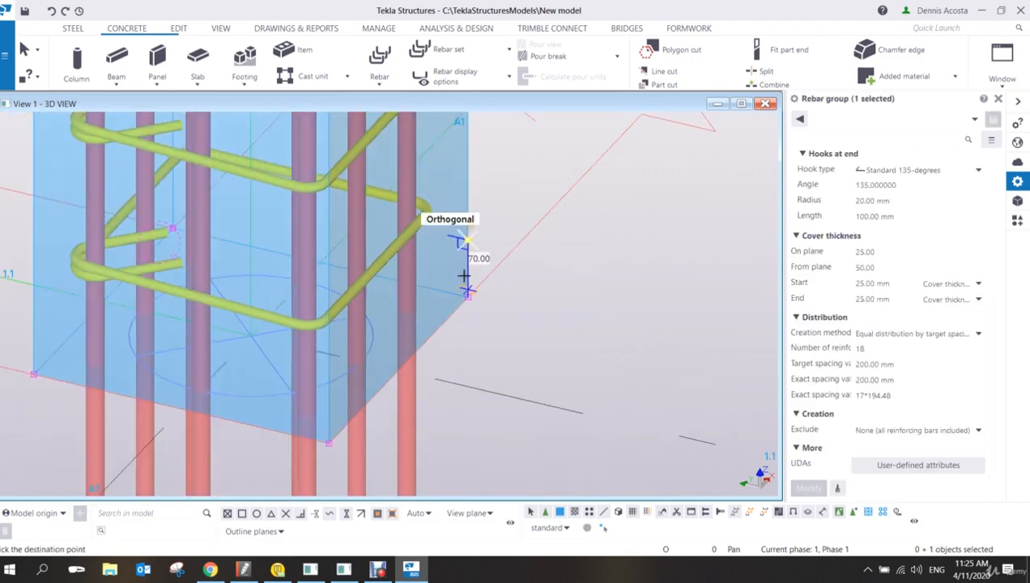
scroll(469, 299, down, 3)
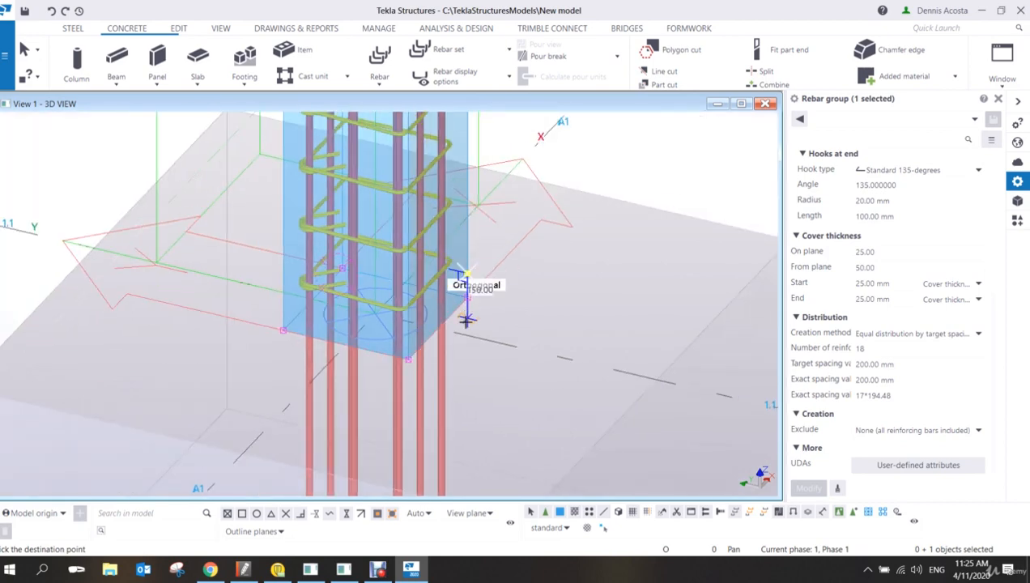
middle_drag(478, 340, 468, 229)
scroll(469, 229, down, 3)
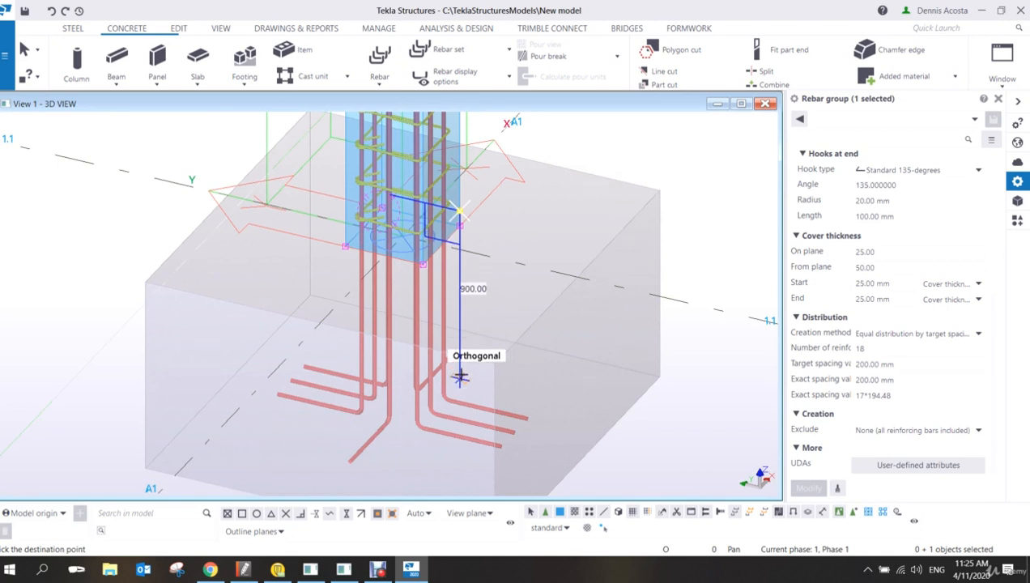
text(900)
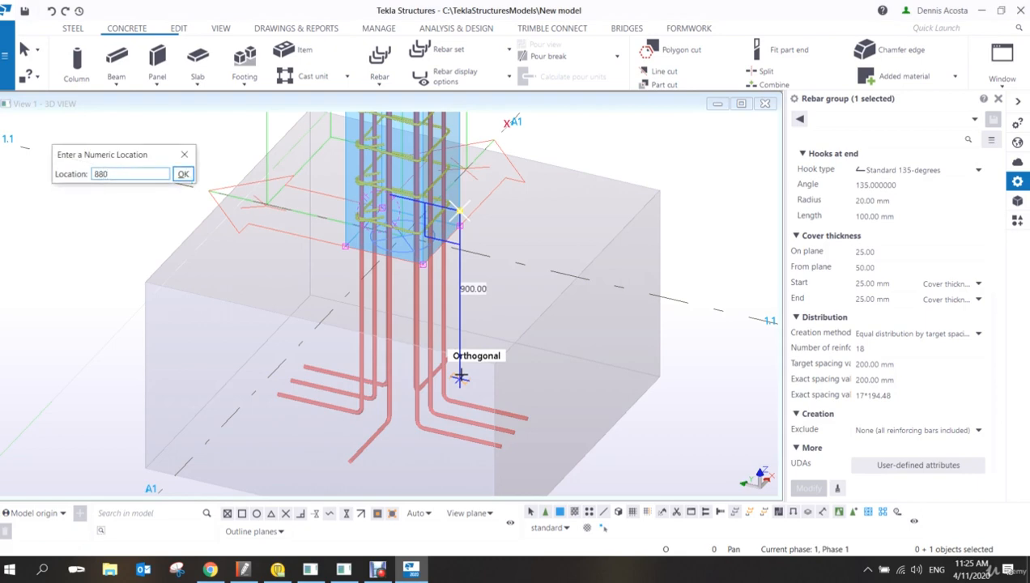
key(Return)
right_click(484, 235)
click(510, 244)
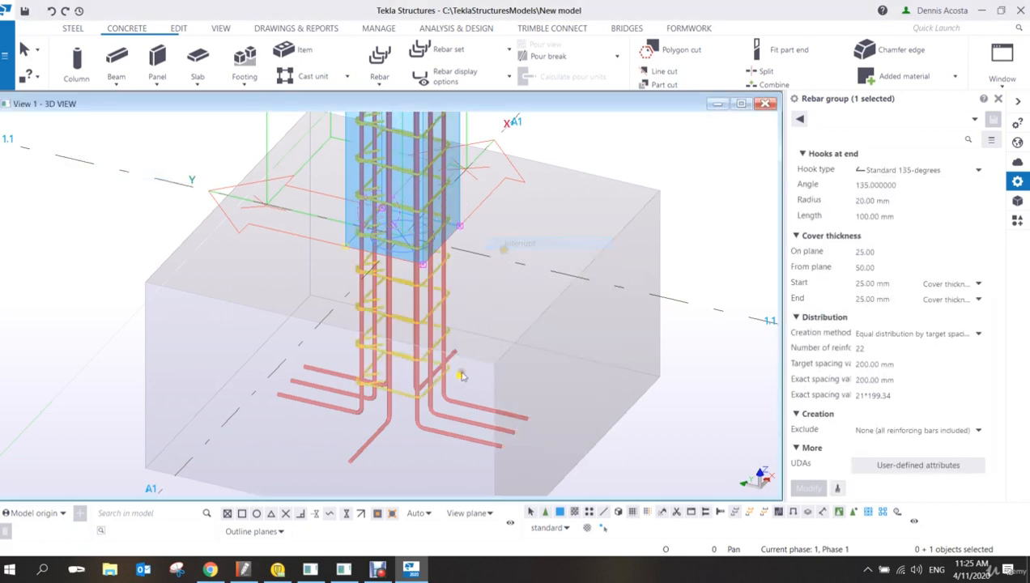
scroll(447, 370, up, 3)
ctrl+middle_drag(412, 357, 371, 339)
scroll(378, 341, down, 2)
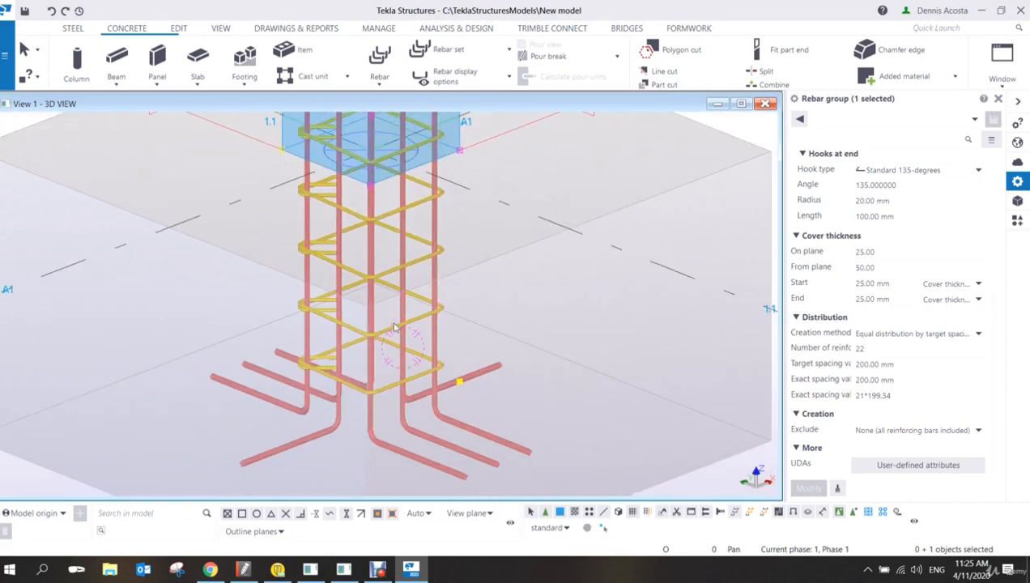
scroll(418, 343, down, 3)
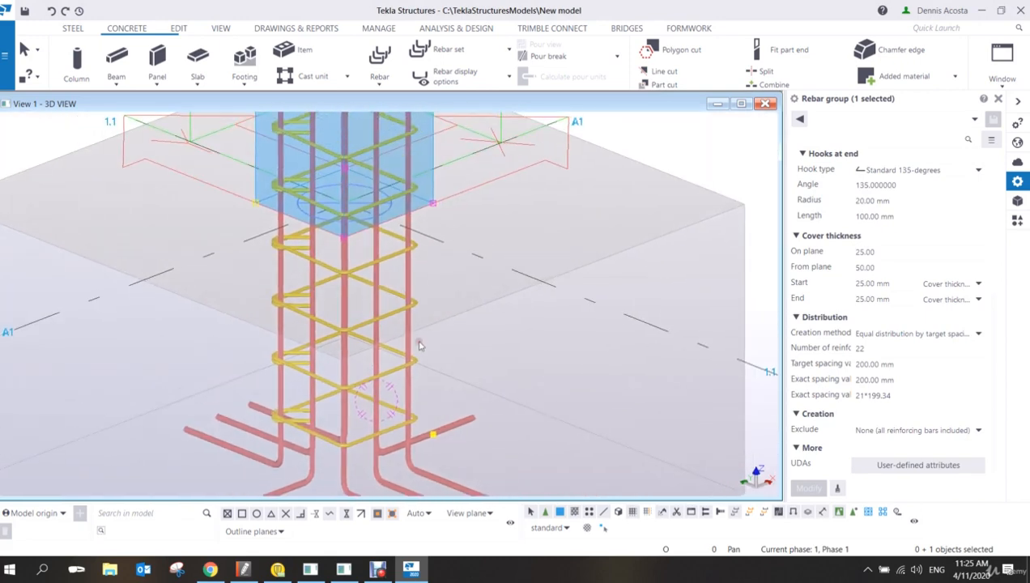